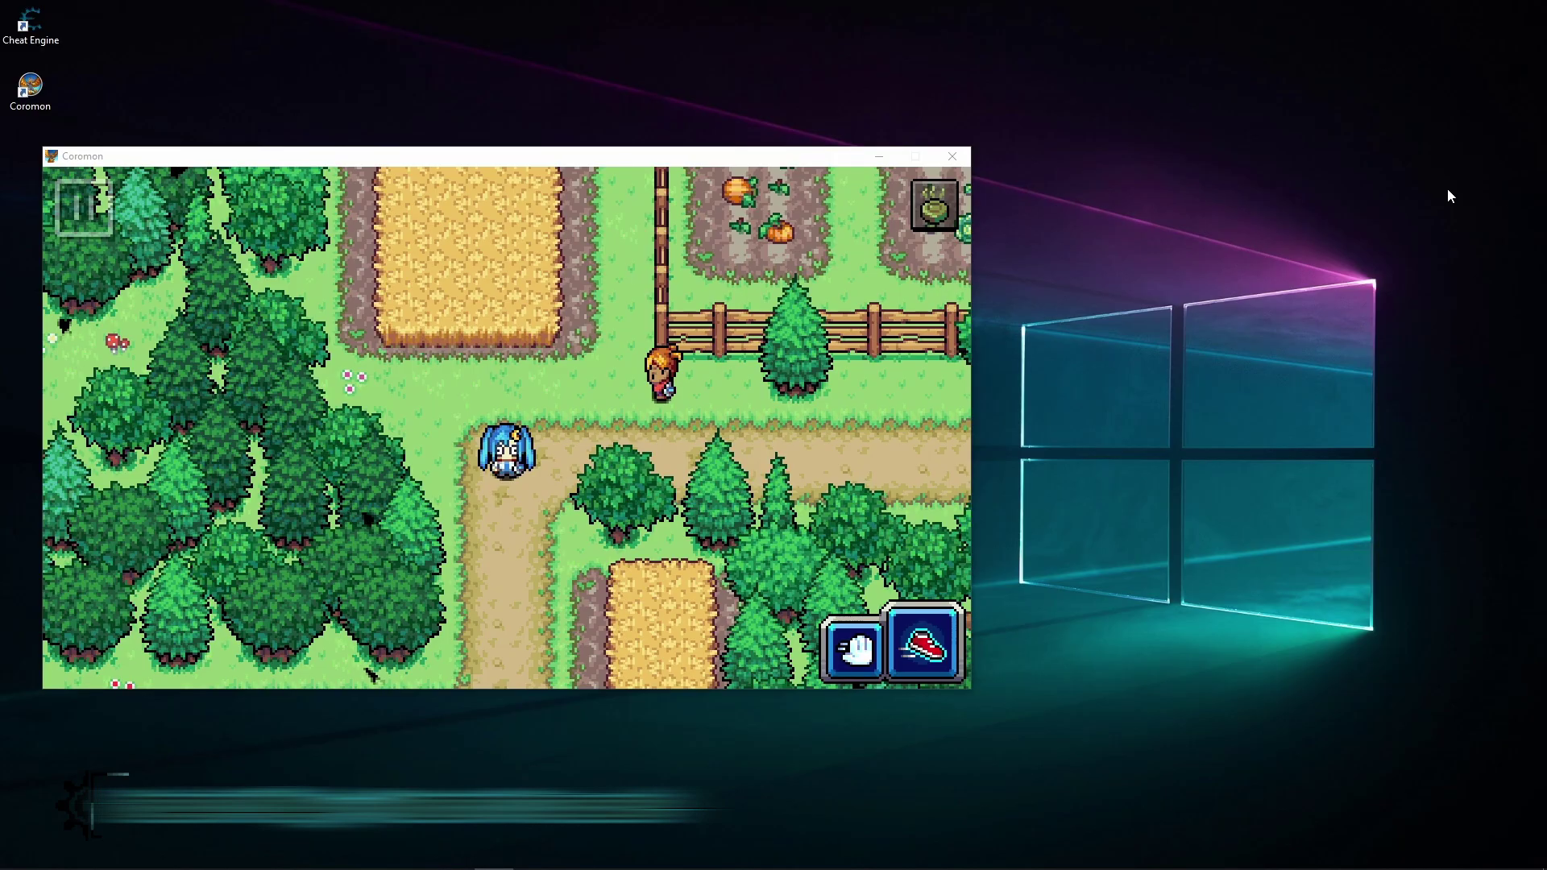
left_click(678, 425)
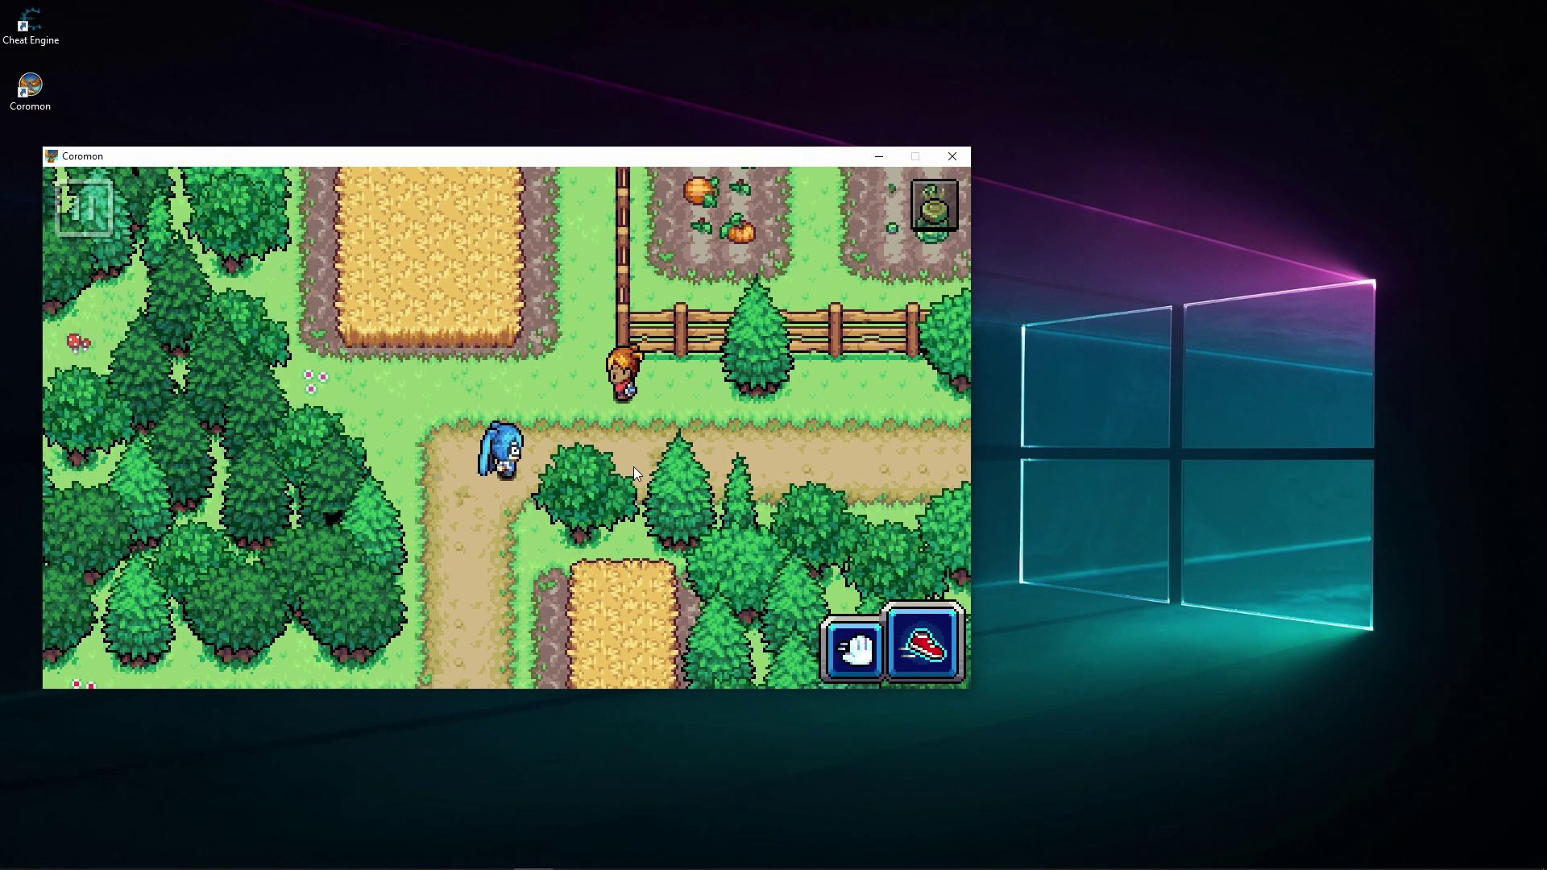
key("Left")
mouse_move(635, 418)
left_mouse_down()
mouse_move(689, 380)
mouse_move(509, 460)
left_mouse_up()
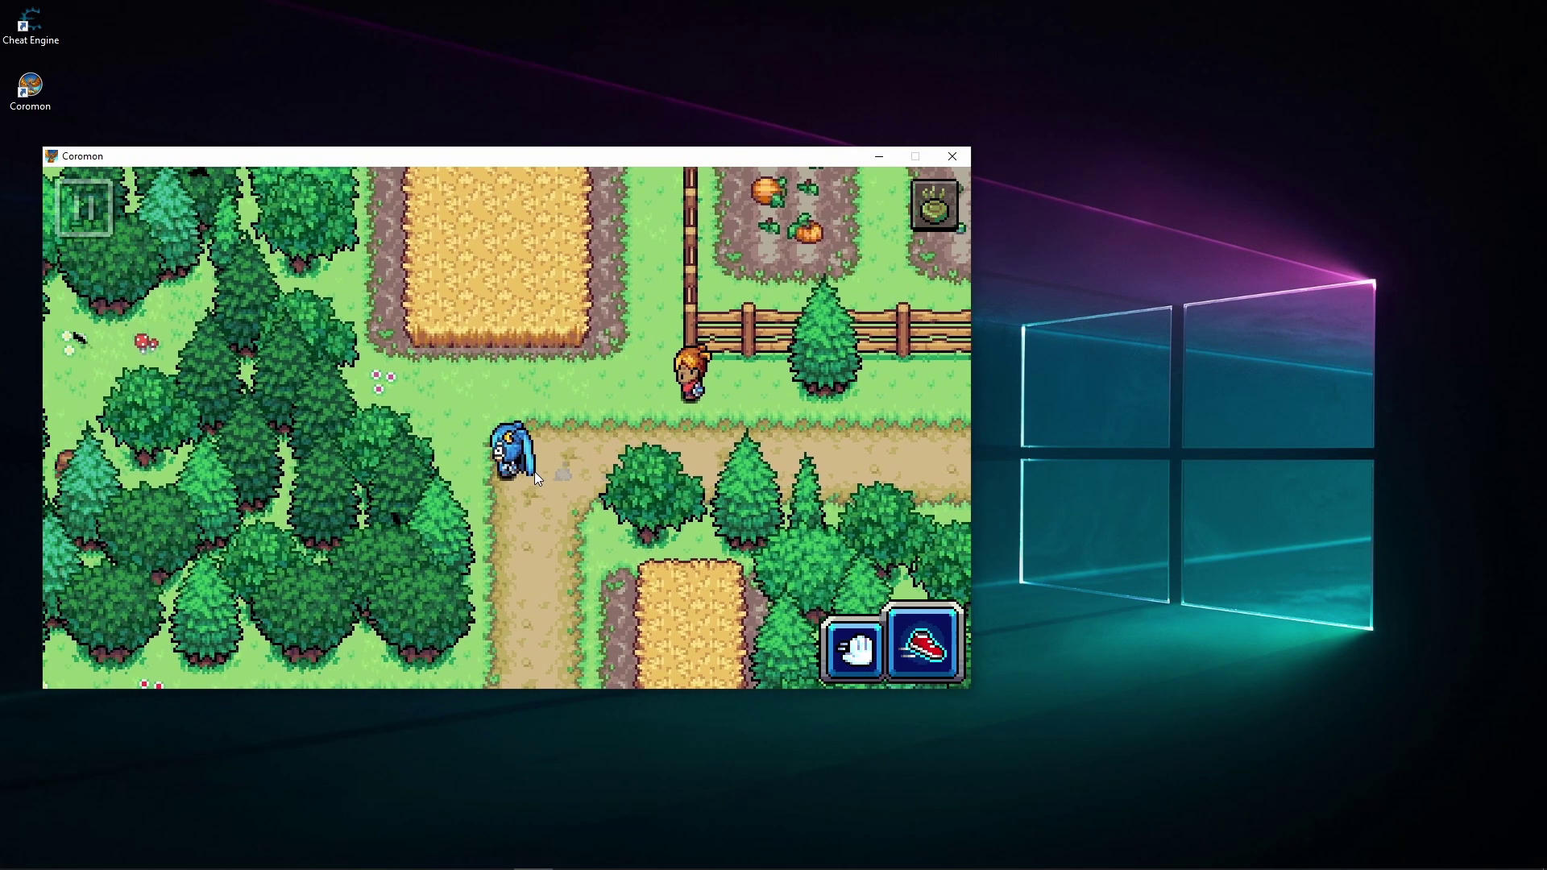
left_click(546, 469)
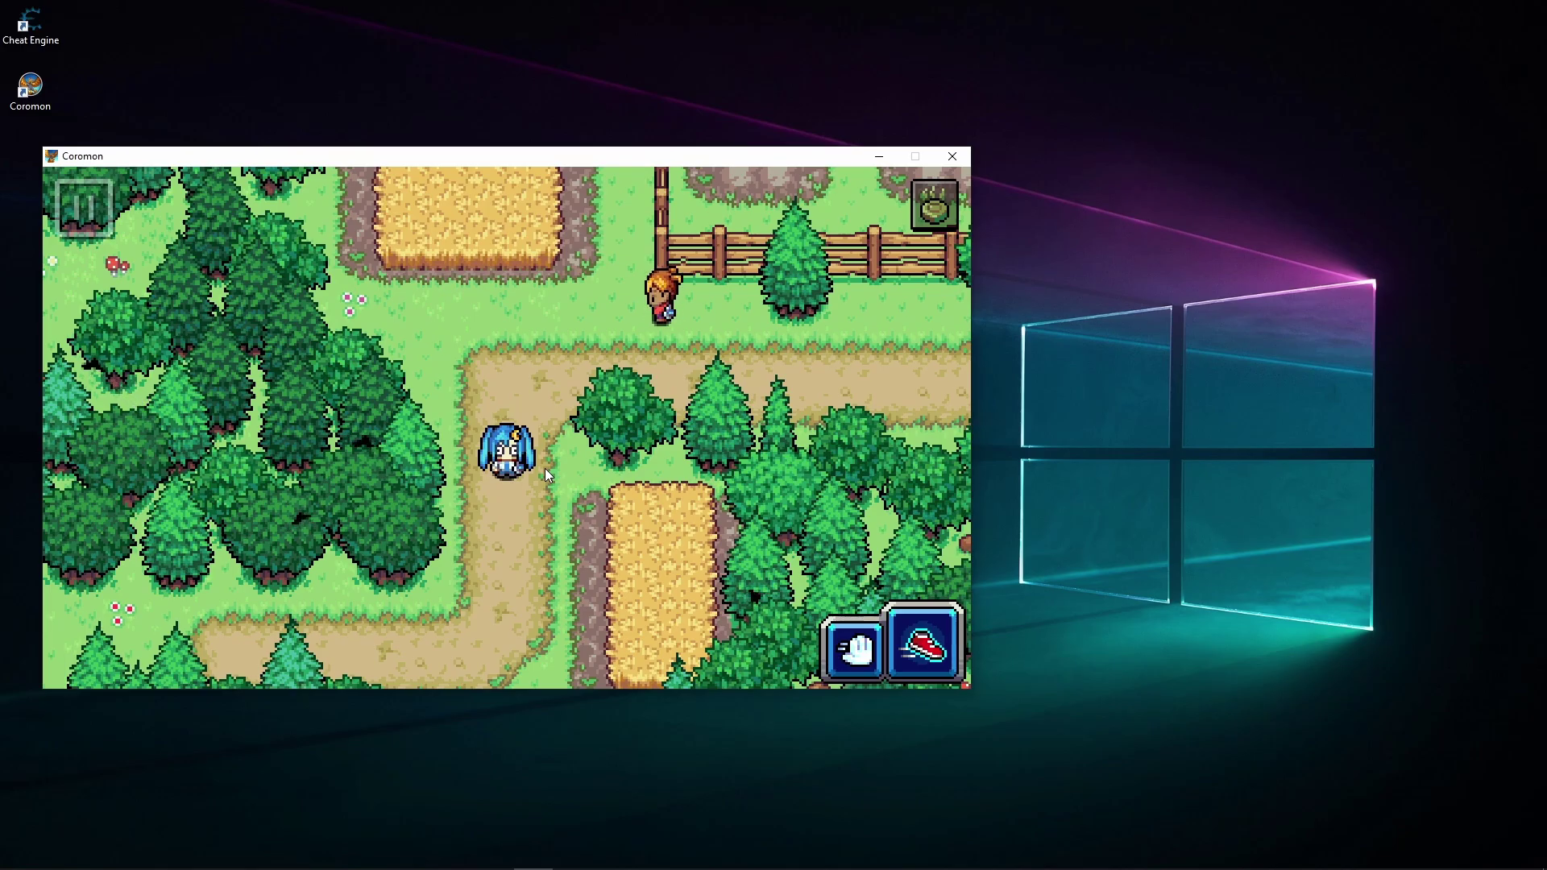
Review Voltgar's summary from the squad menu, including its skill list and the Taser skill's details, and return to the game world
key("Escape")
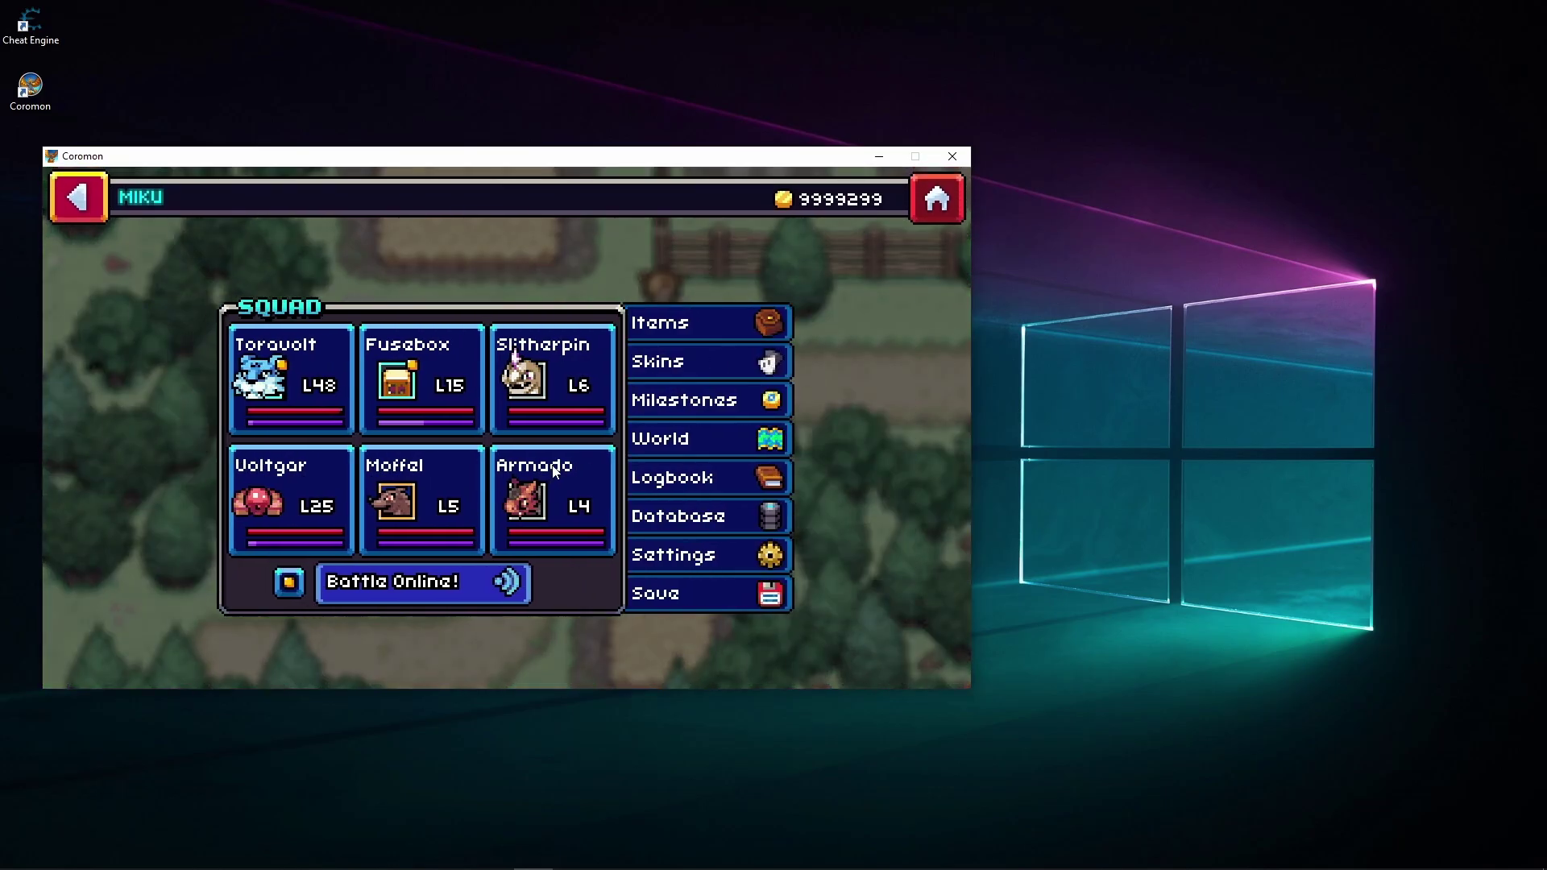
left_click(319, 521)
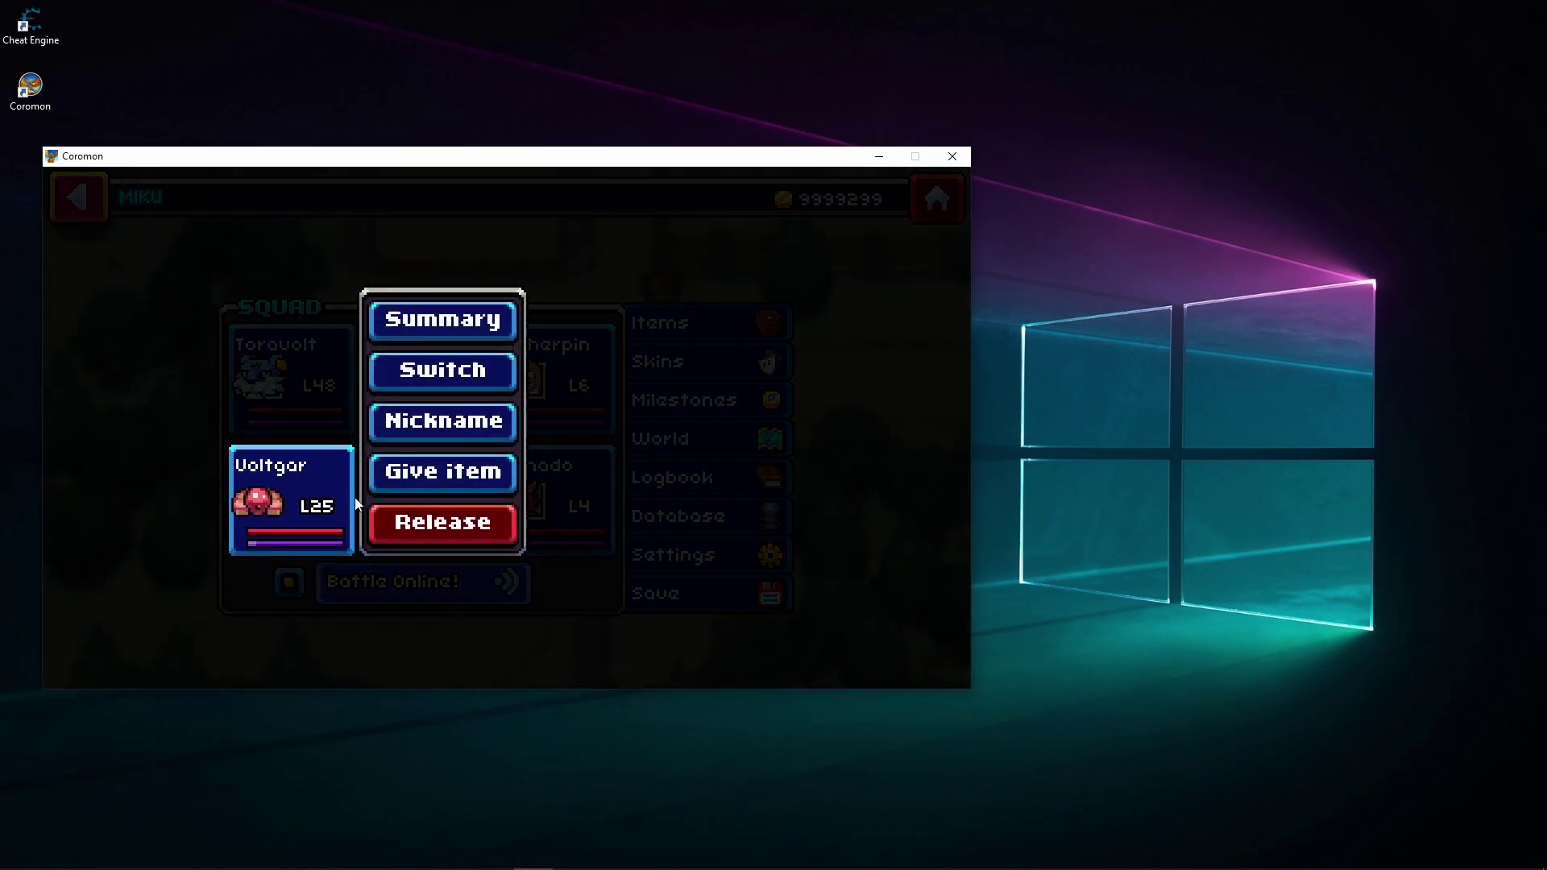
left_click(442, 324)
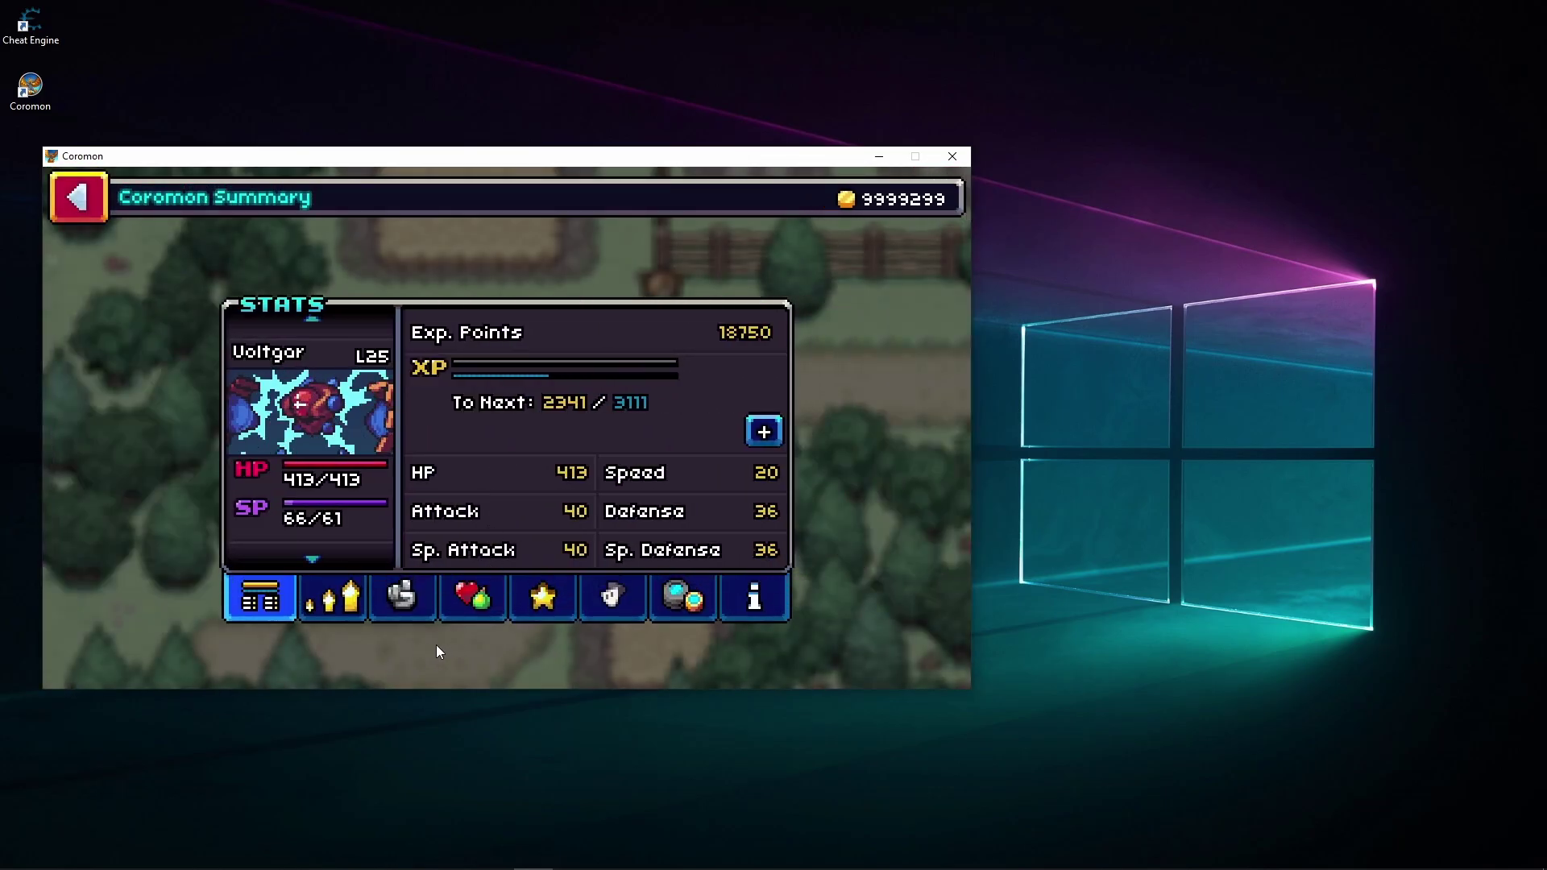
left_click(401, 614)
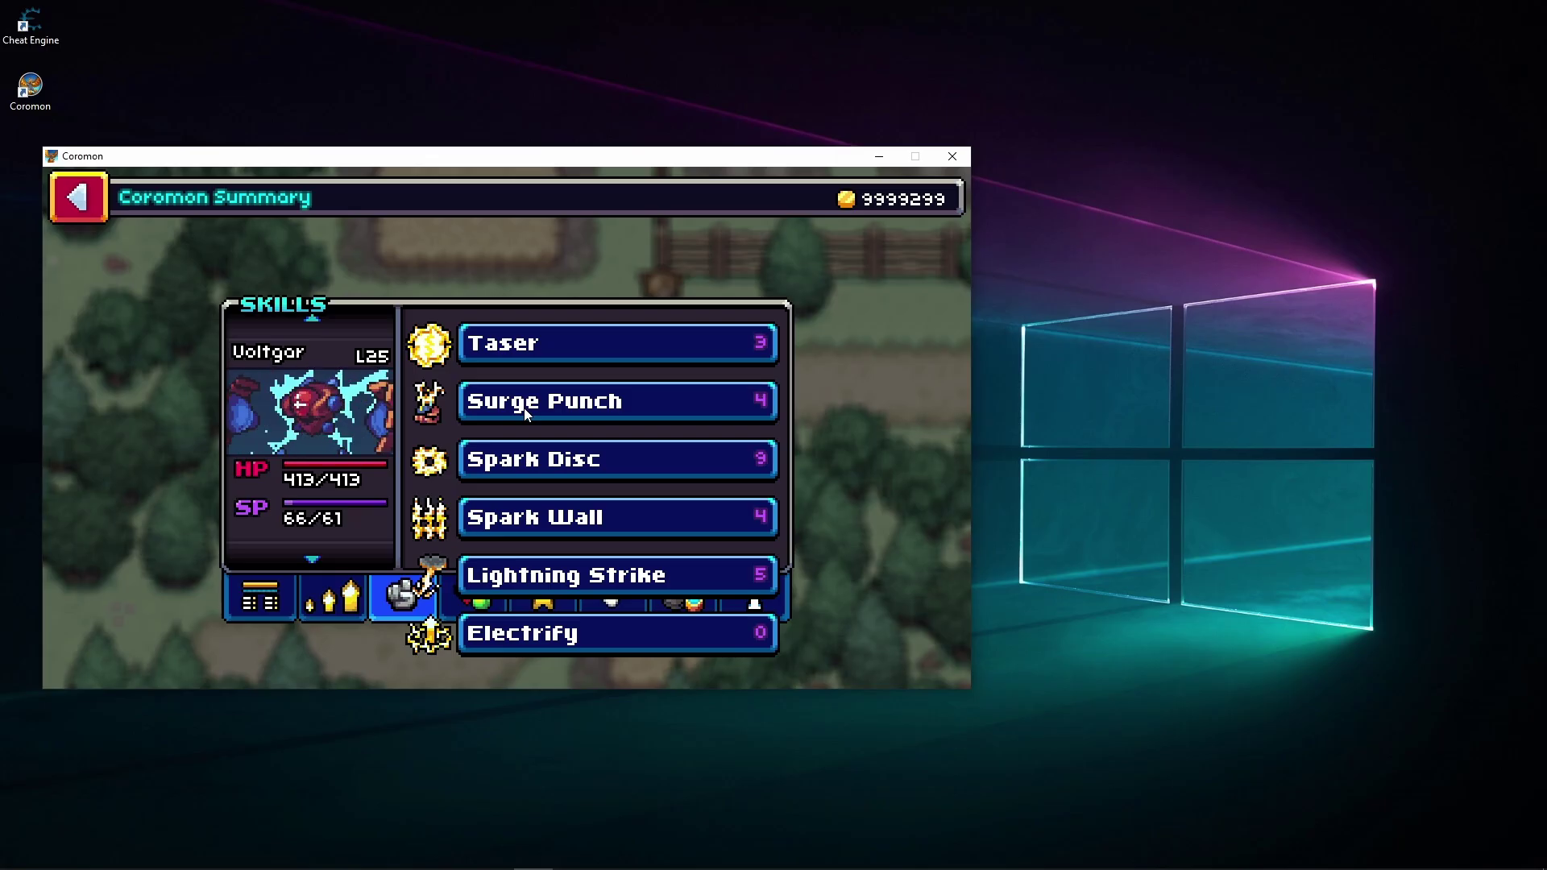
scroll(483, 527, "down", 1)
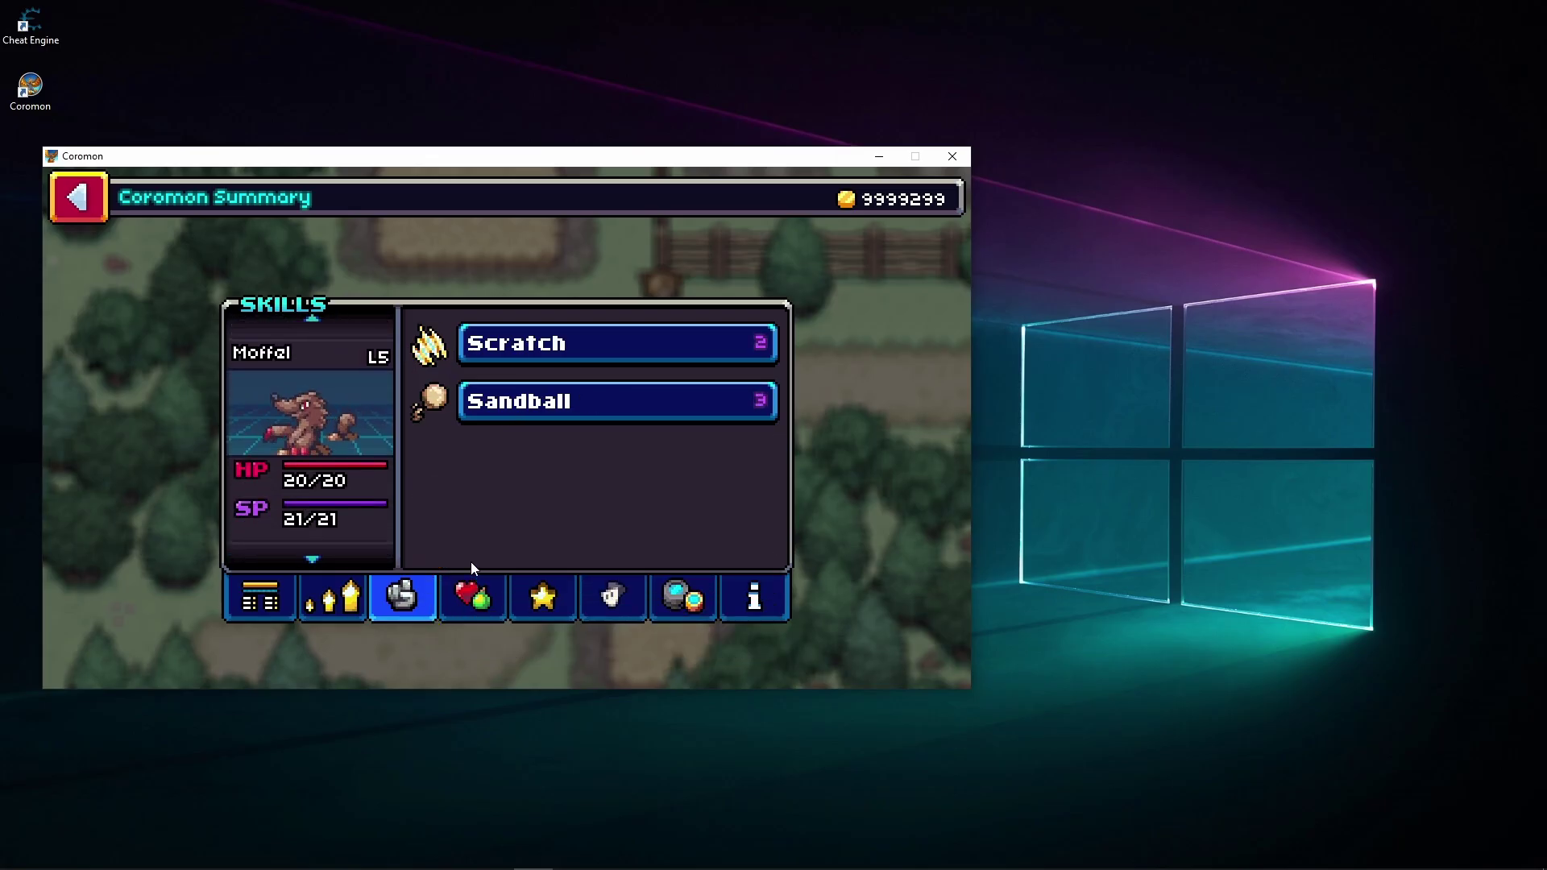
scroll(459, 520, "up", 1)
left_click(530, 358)
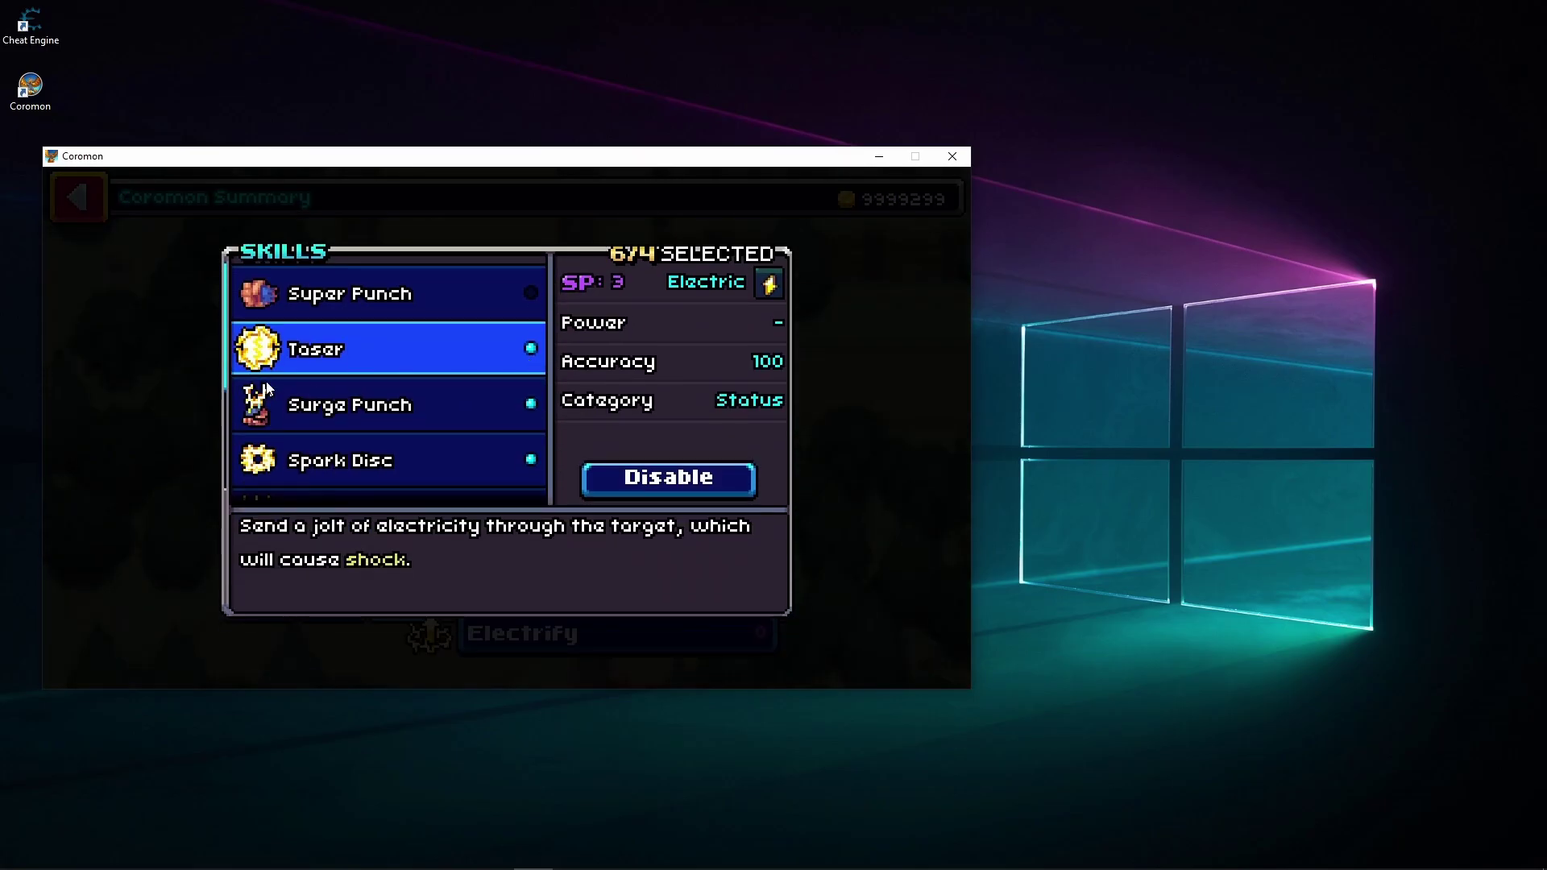
key("Escape")
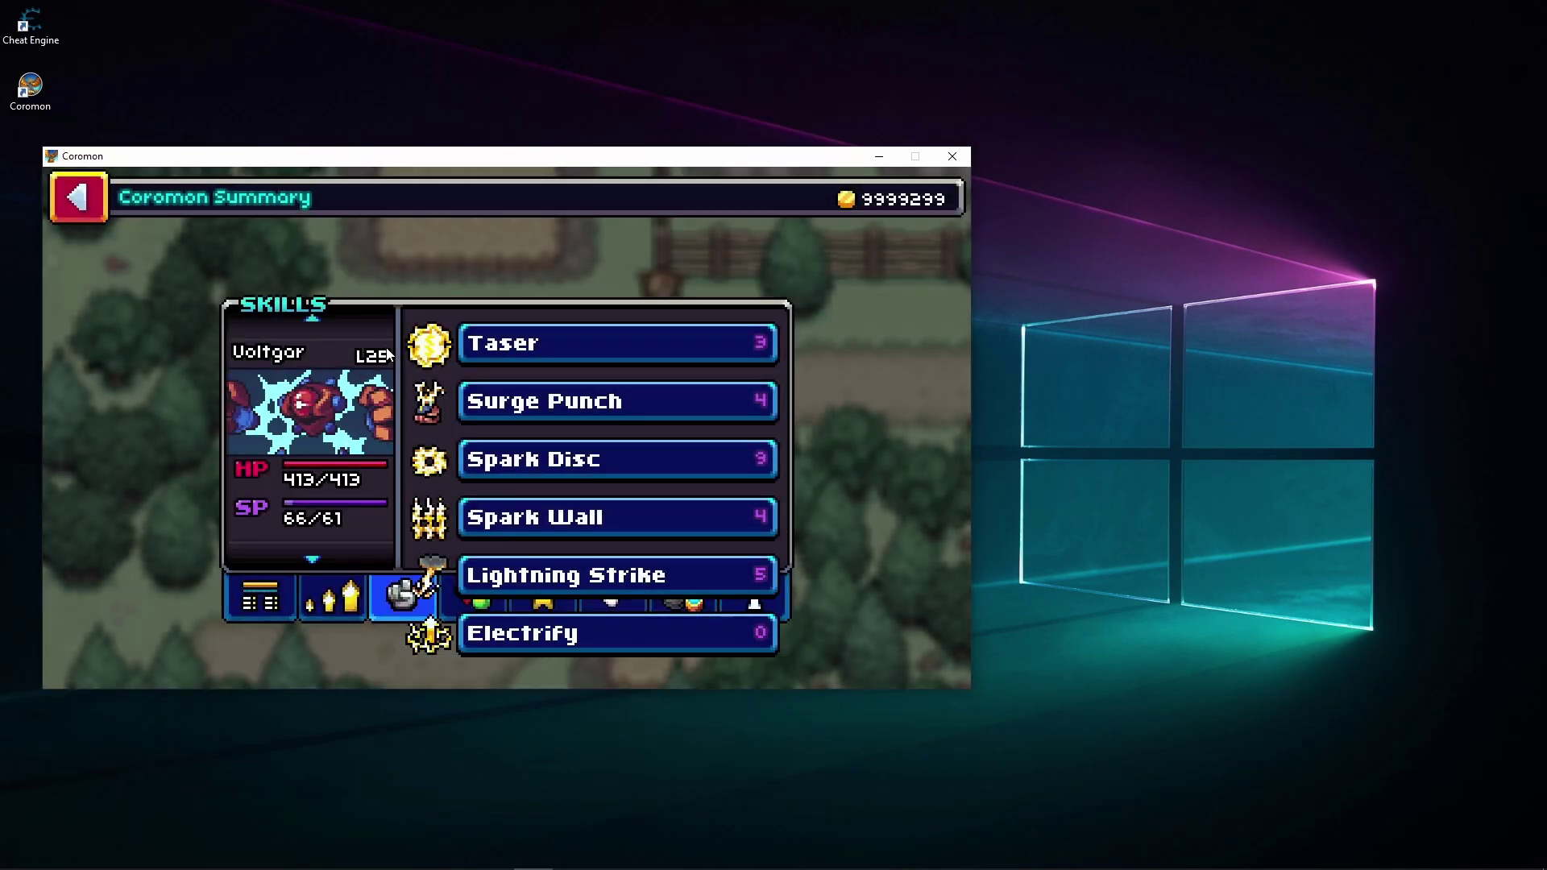
key("Escape")
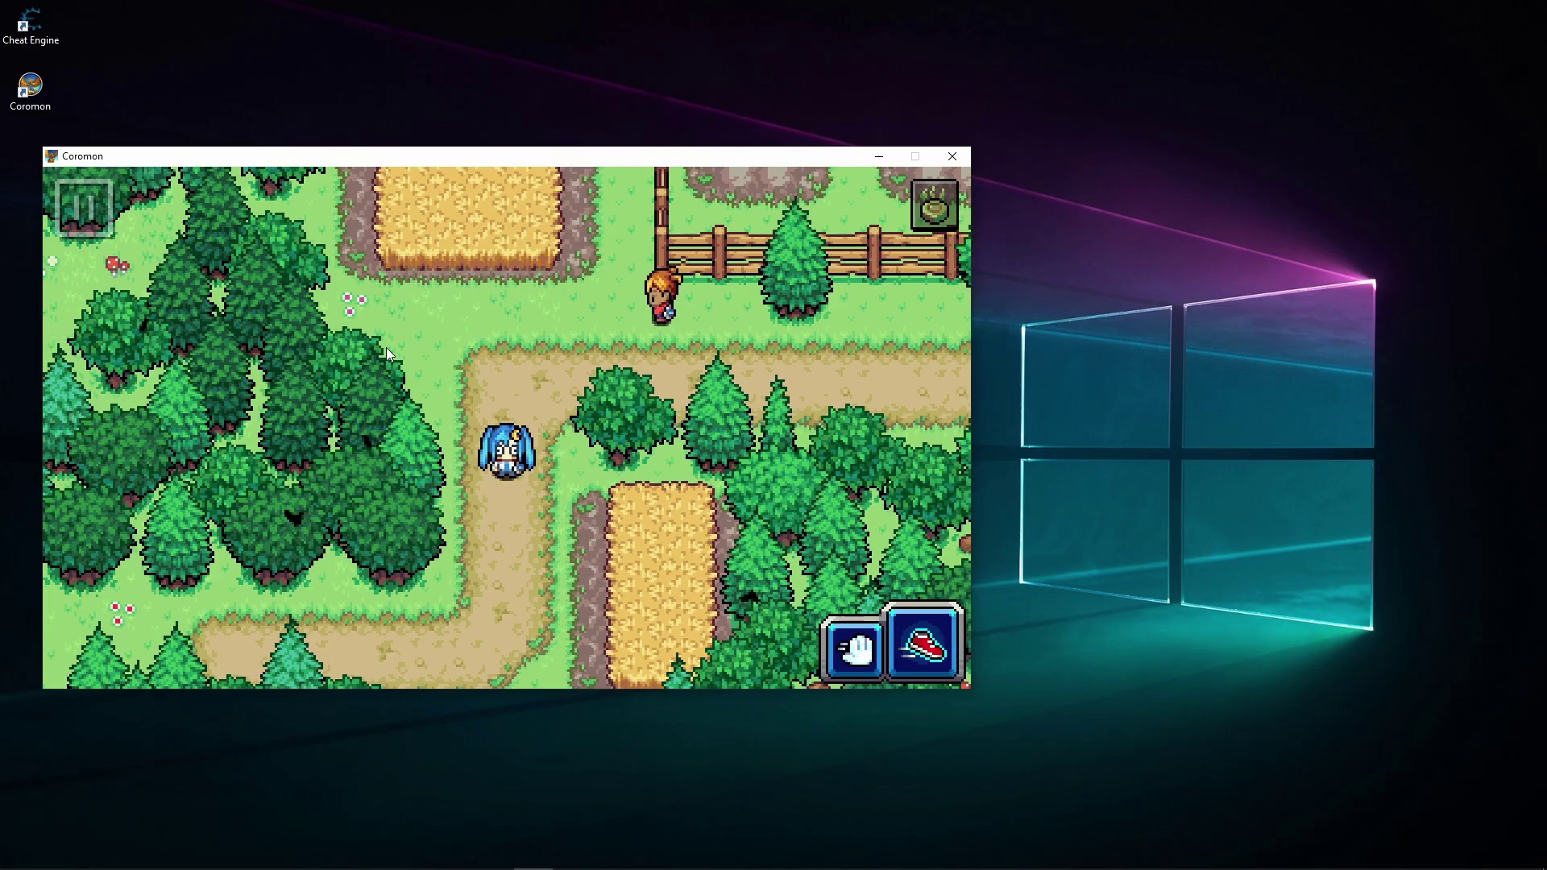
left_click(513, 469)
key("Down")
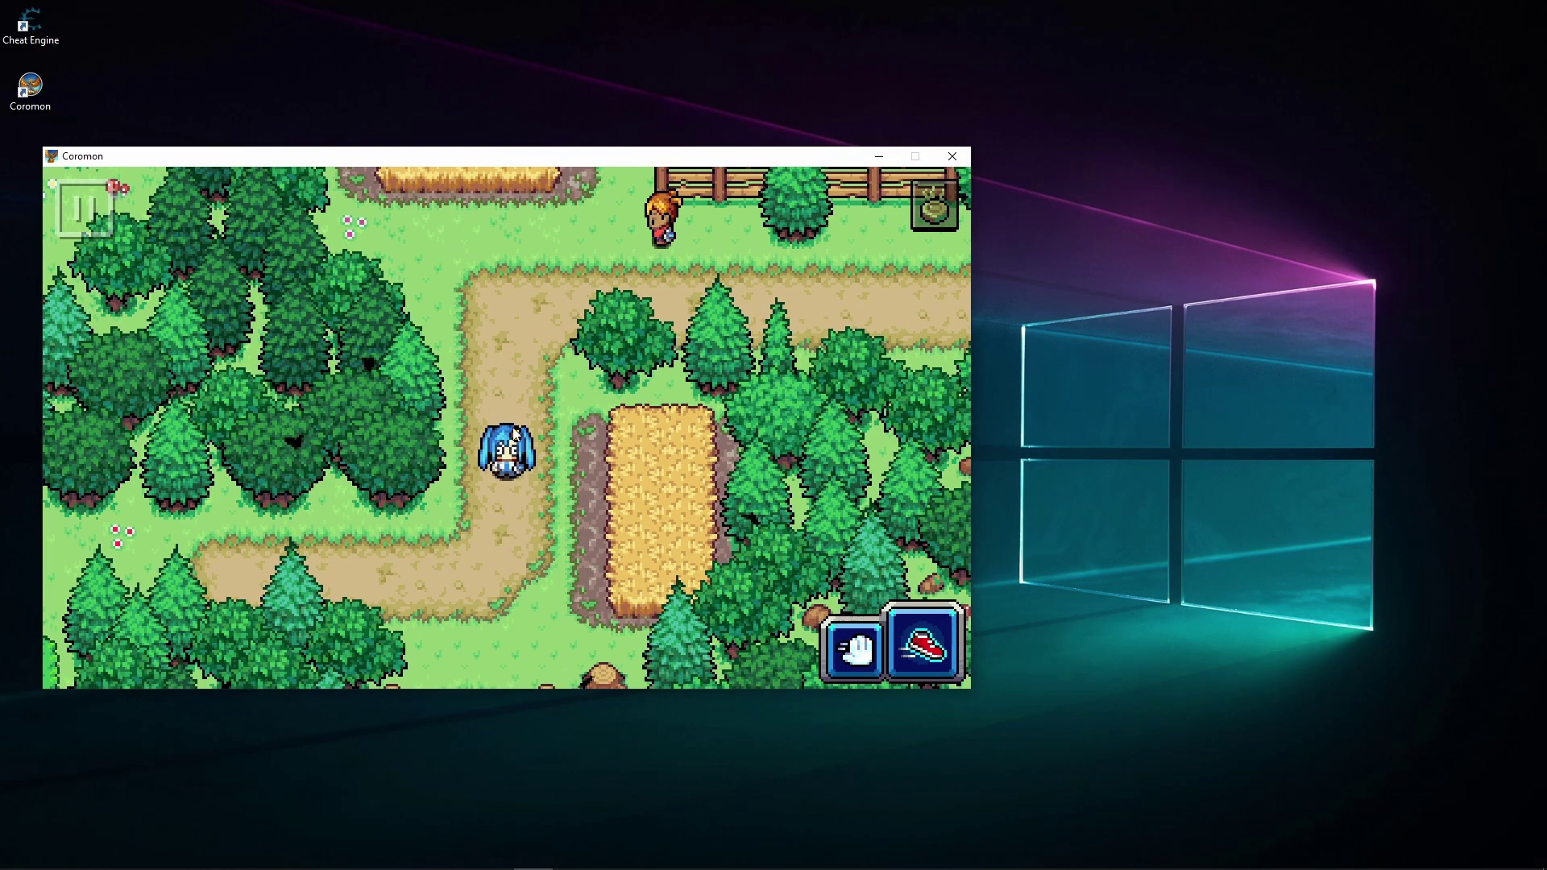
key("Up")
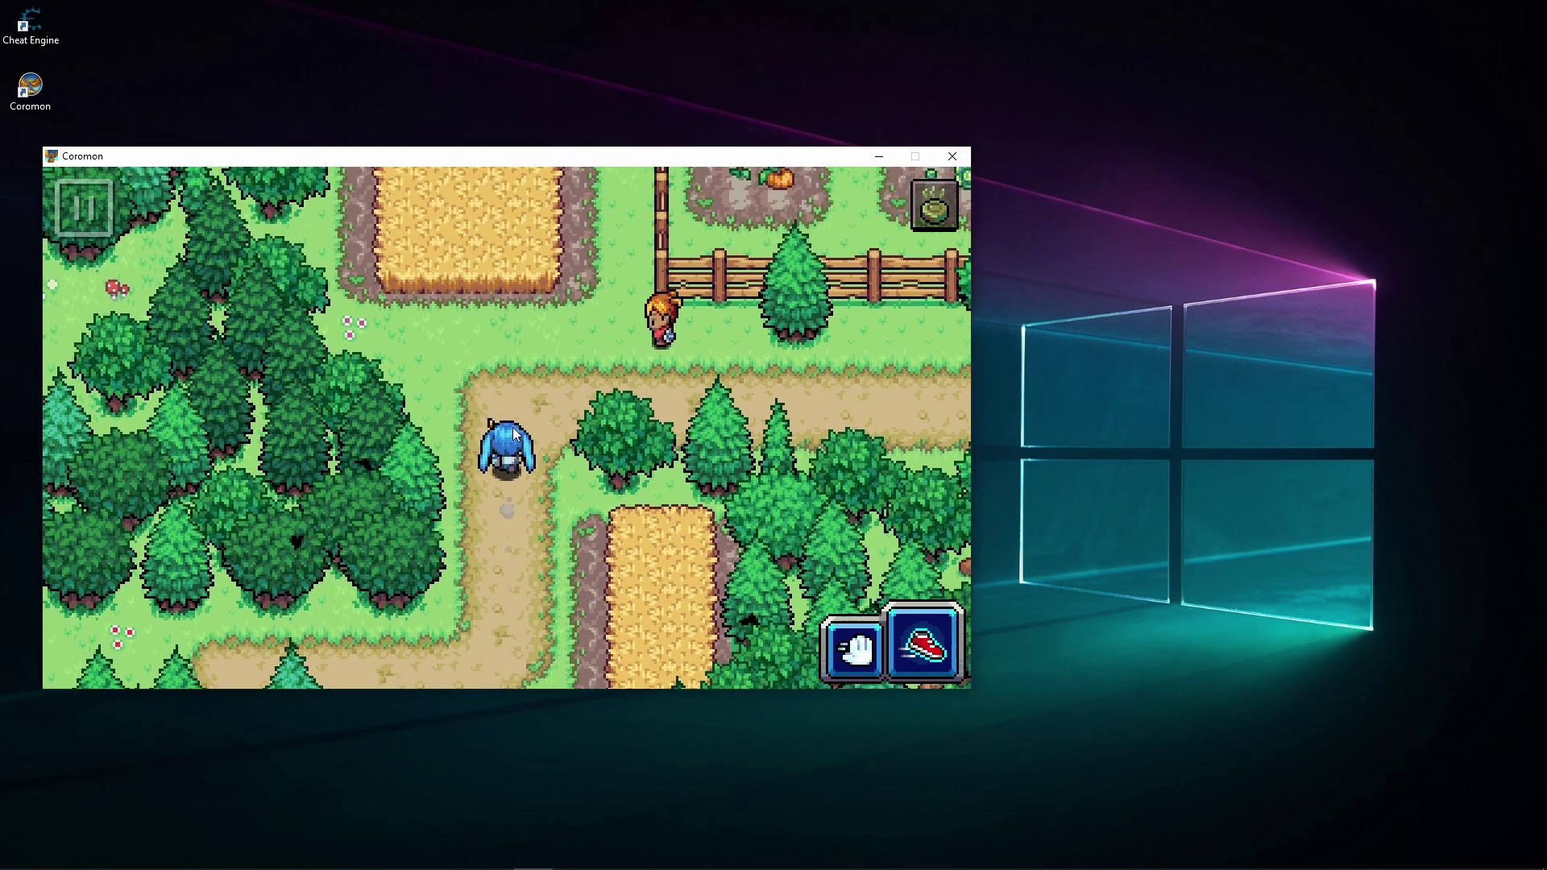
key("Down")
Check Slitherpin's stats in its summary and return to the squad overview
key("Escape")
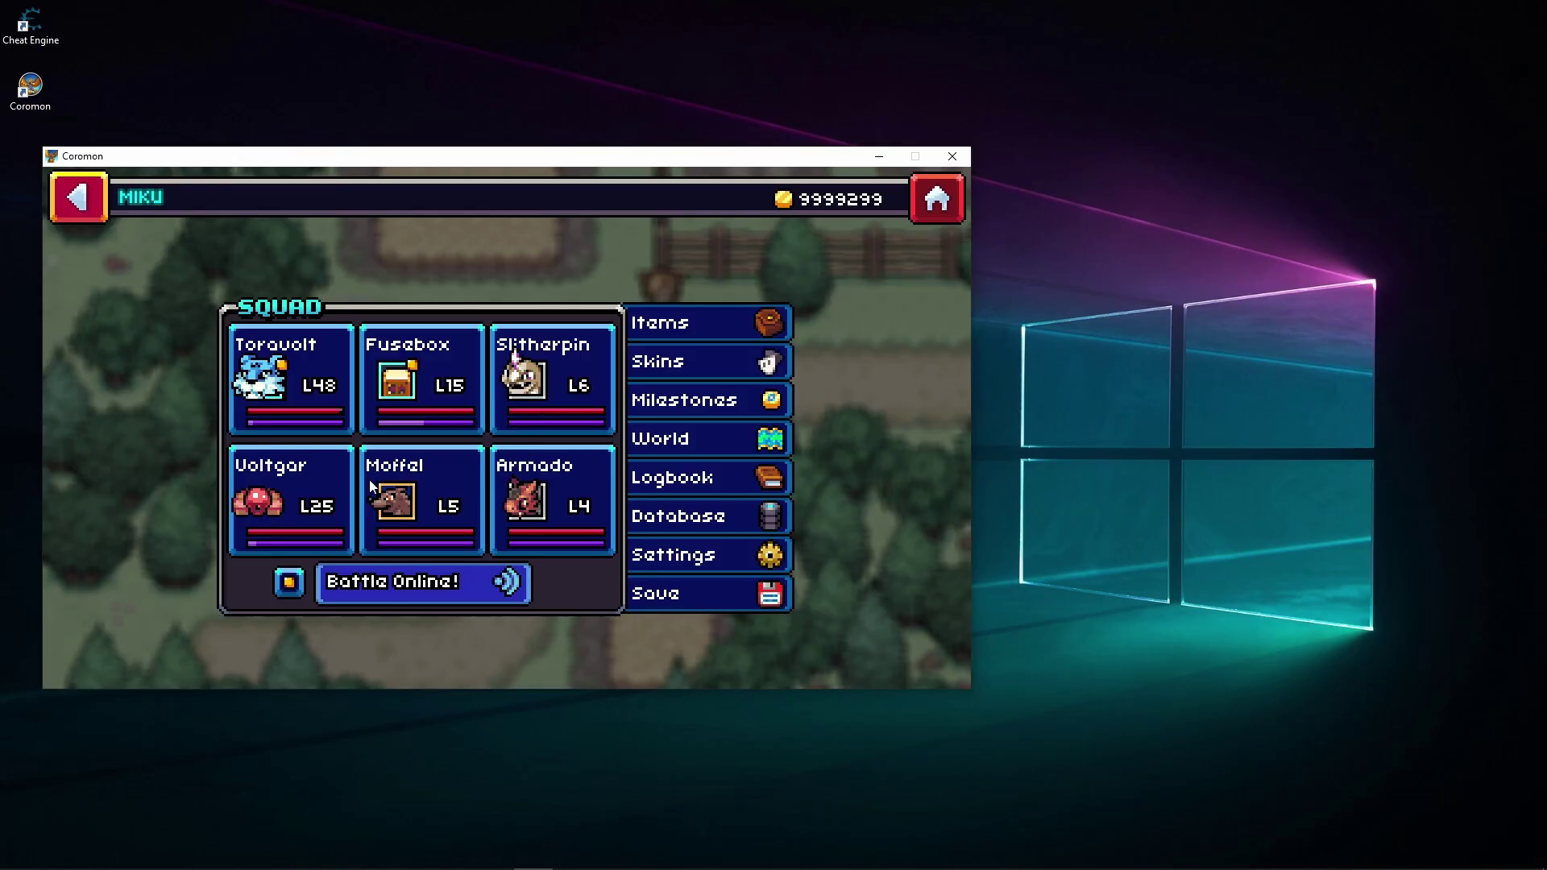
left_click(525, 409)
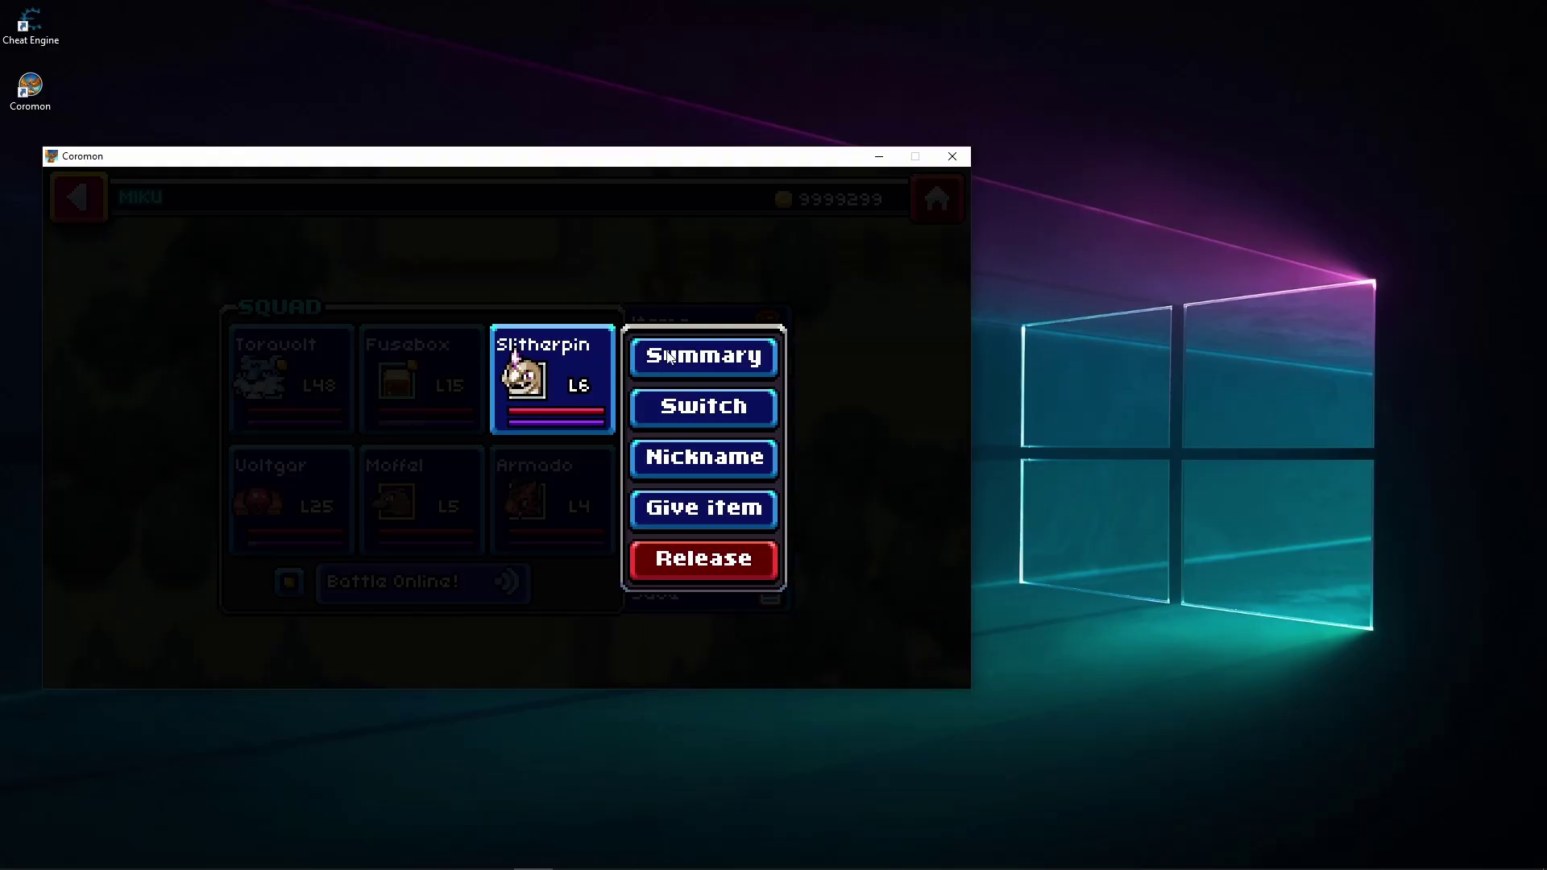
left_click(668, 357)
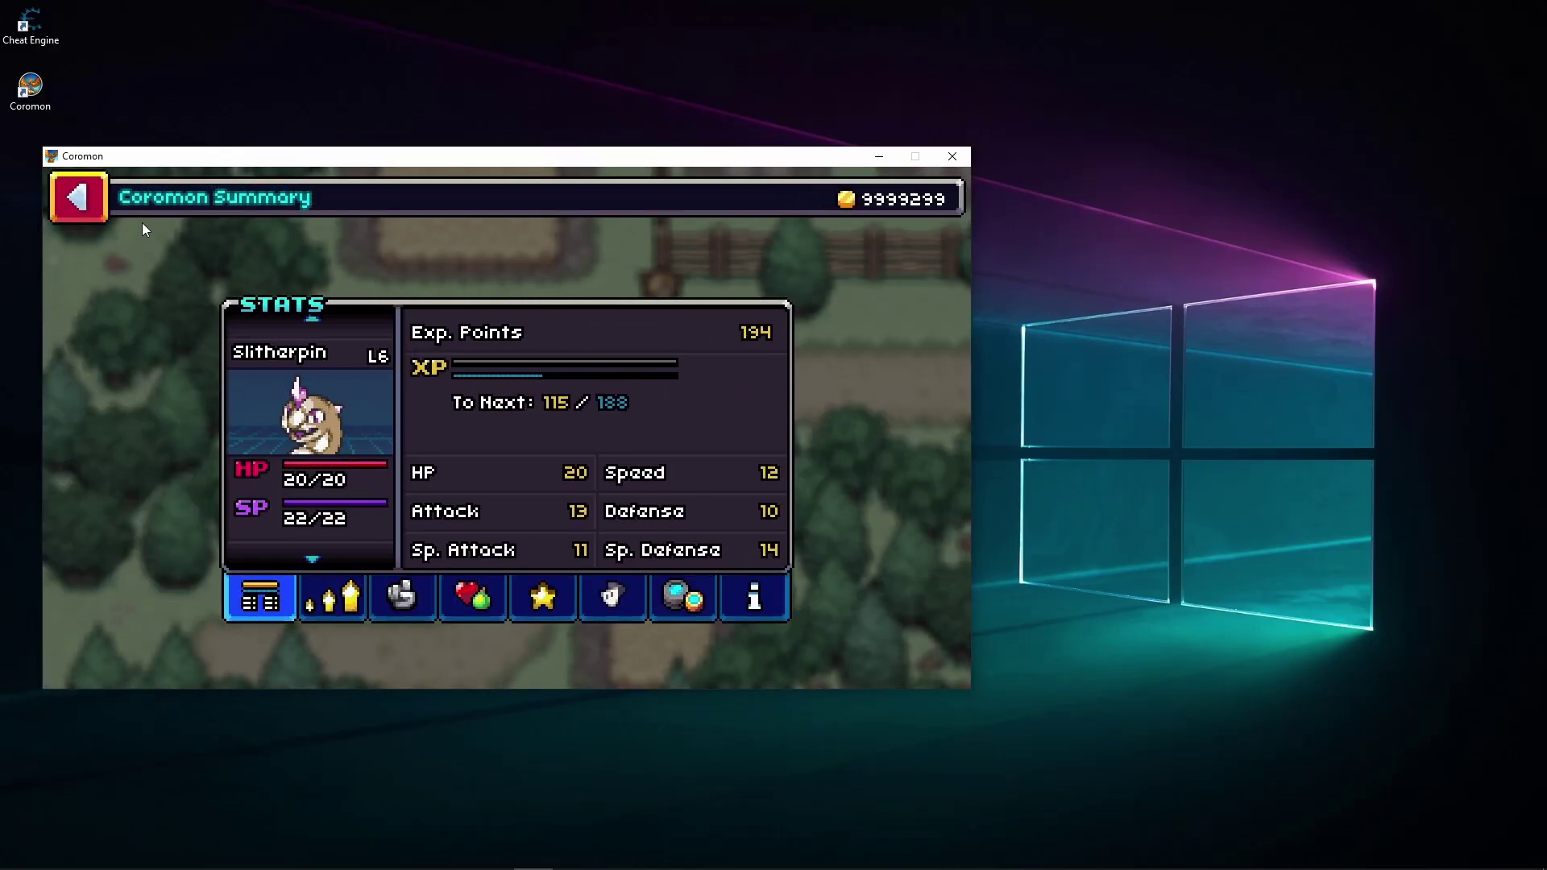
left_click(79, 198)
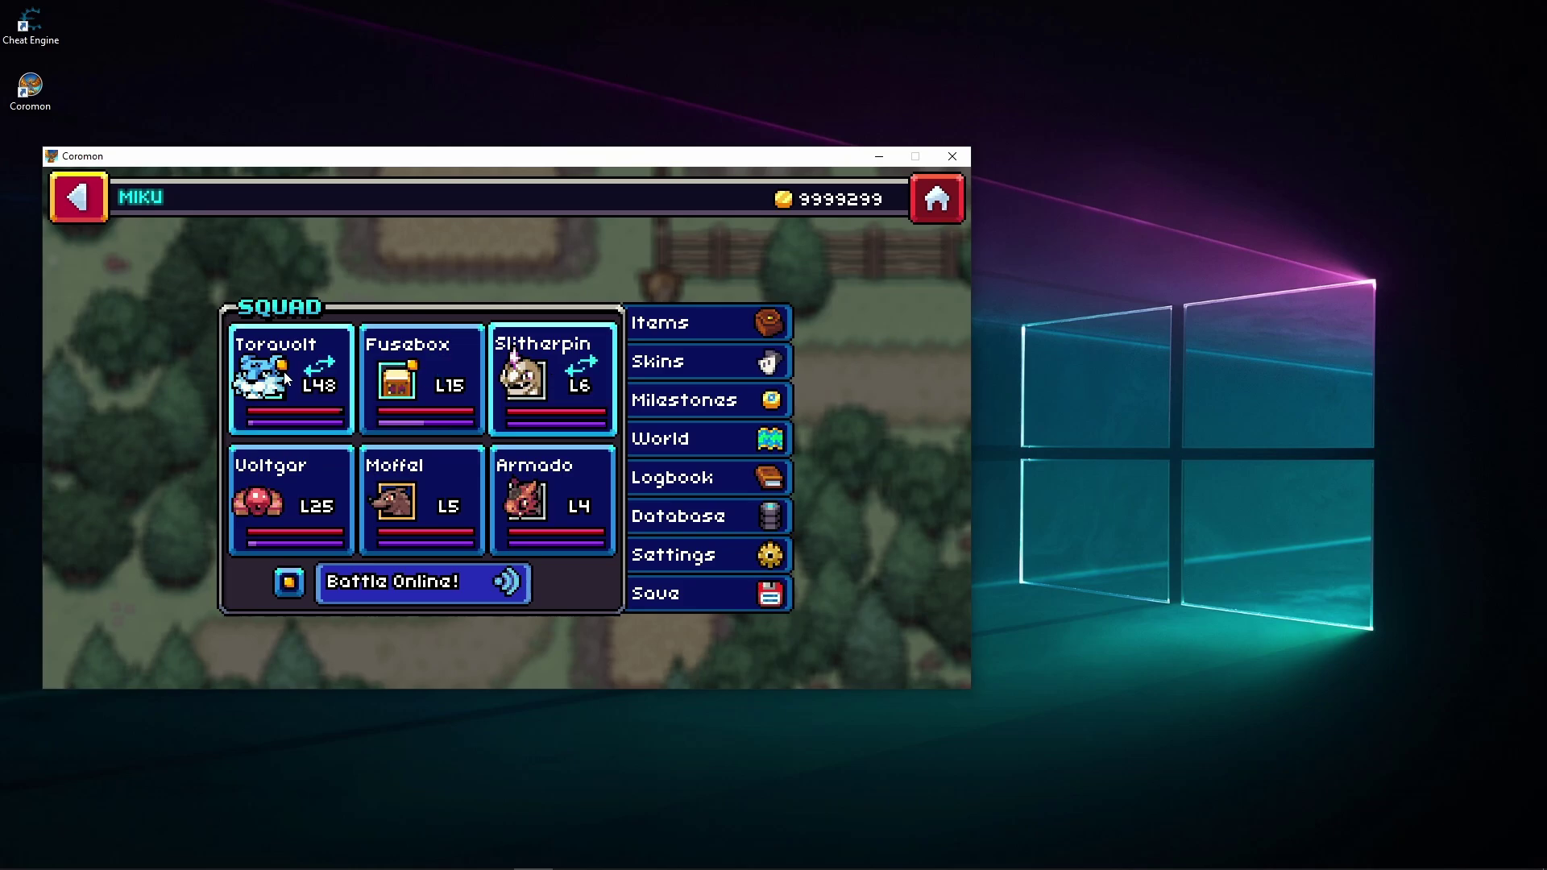
Reorder the squad by swapping Slitherpin with Toravolt, Voltgar with Fusebox, and Armado with Toravolt
left_click(284, 371)
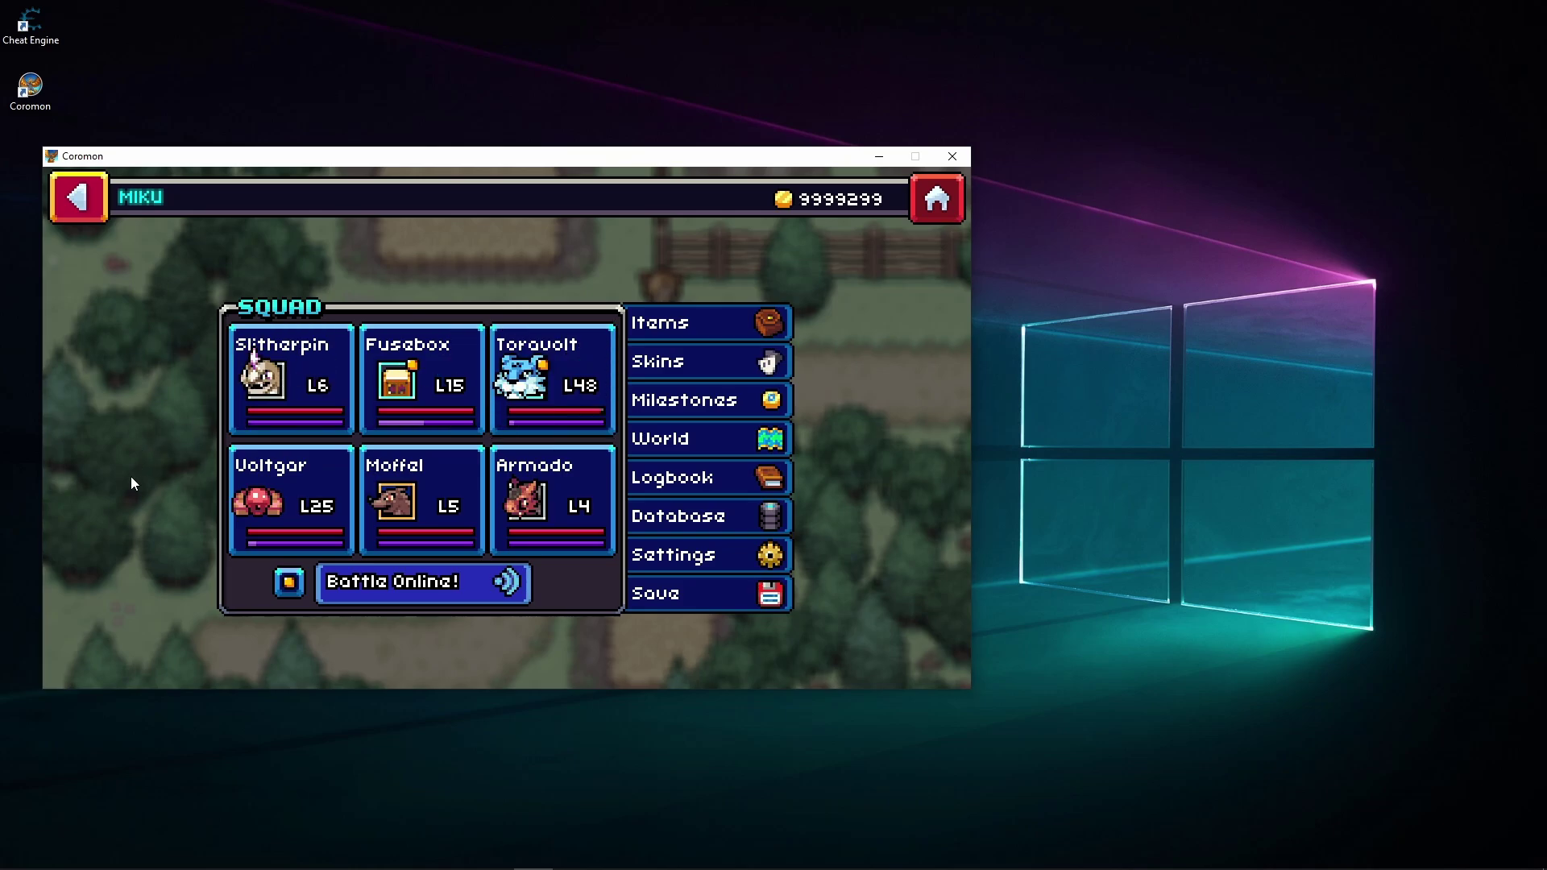
left_click_drag(272, 511, 431, 387)
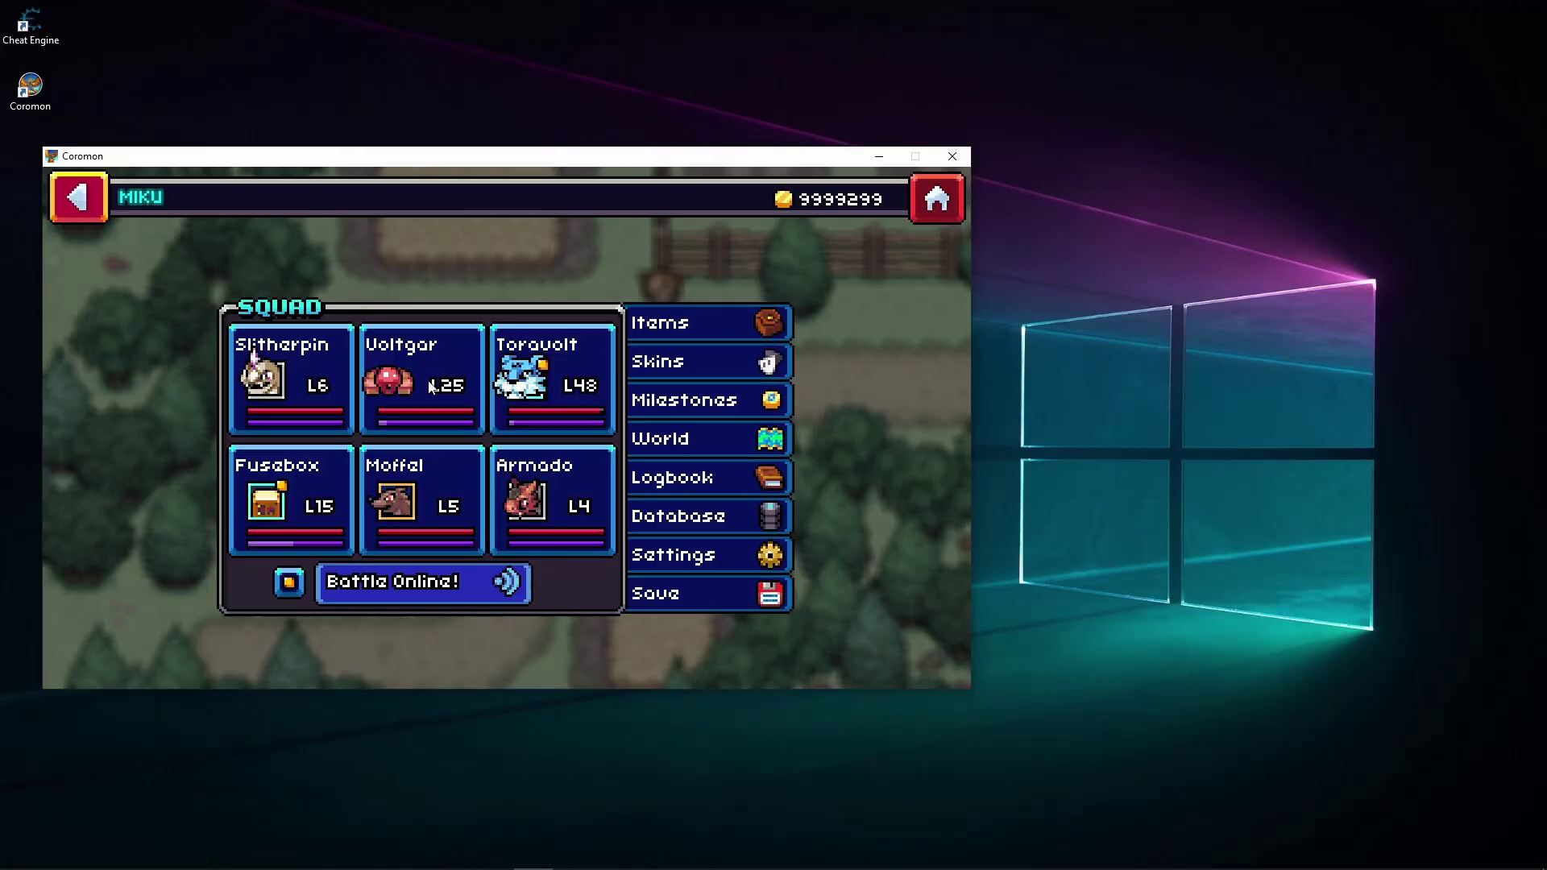
left_click_drag(522, 473, 557, 370)
Review Armado's evolution stages, skills and stats in its summary, and return to the squad overview
left_click(557, 370)
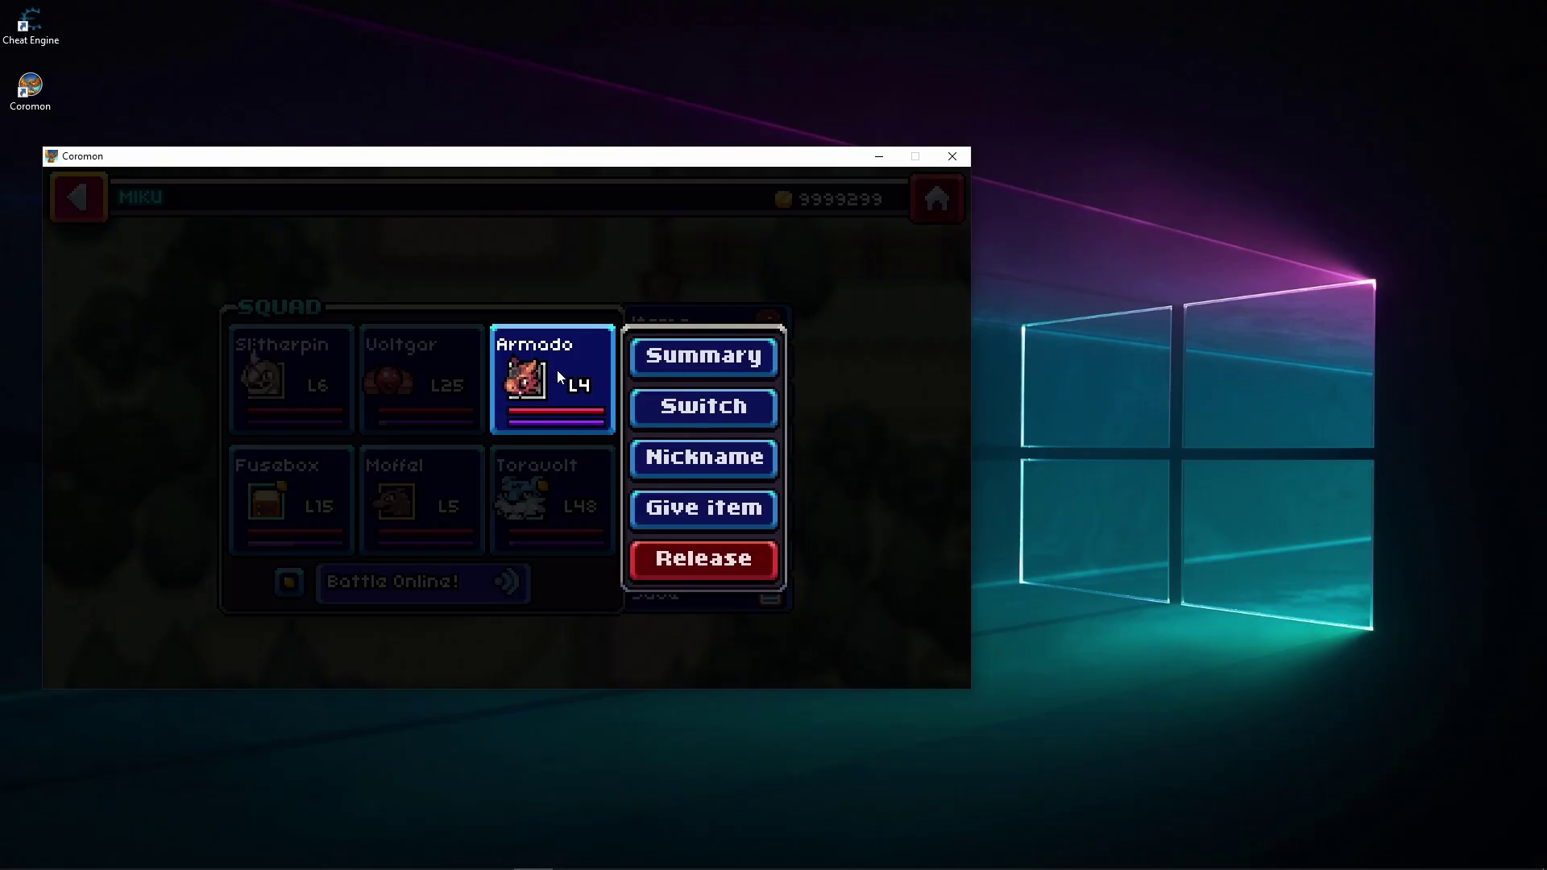
left_click(685, 356)
left_click(333, 597)
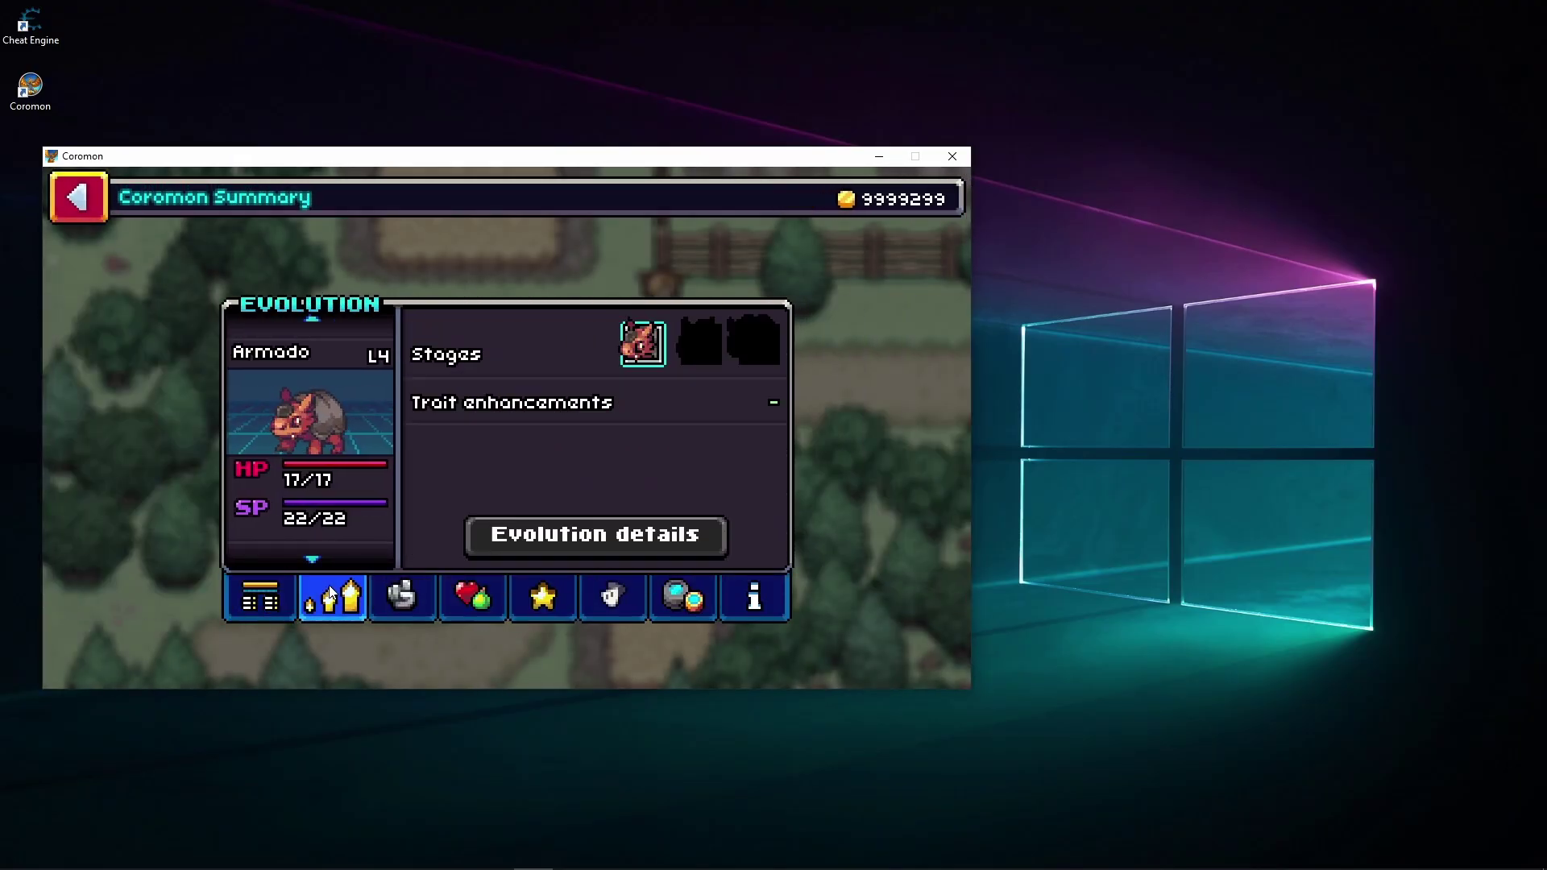
left_click(415, 598)
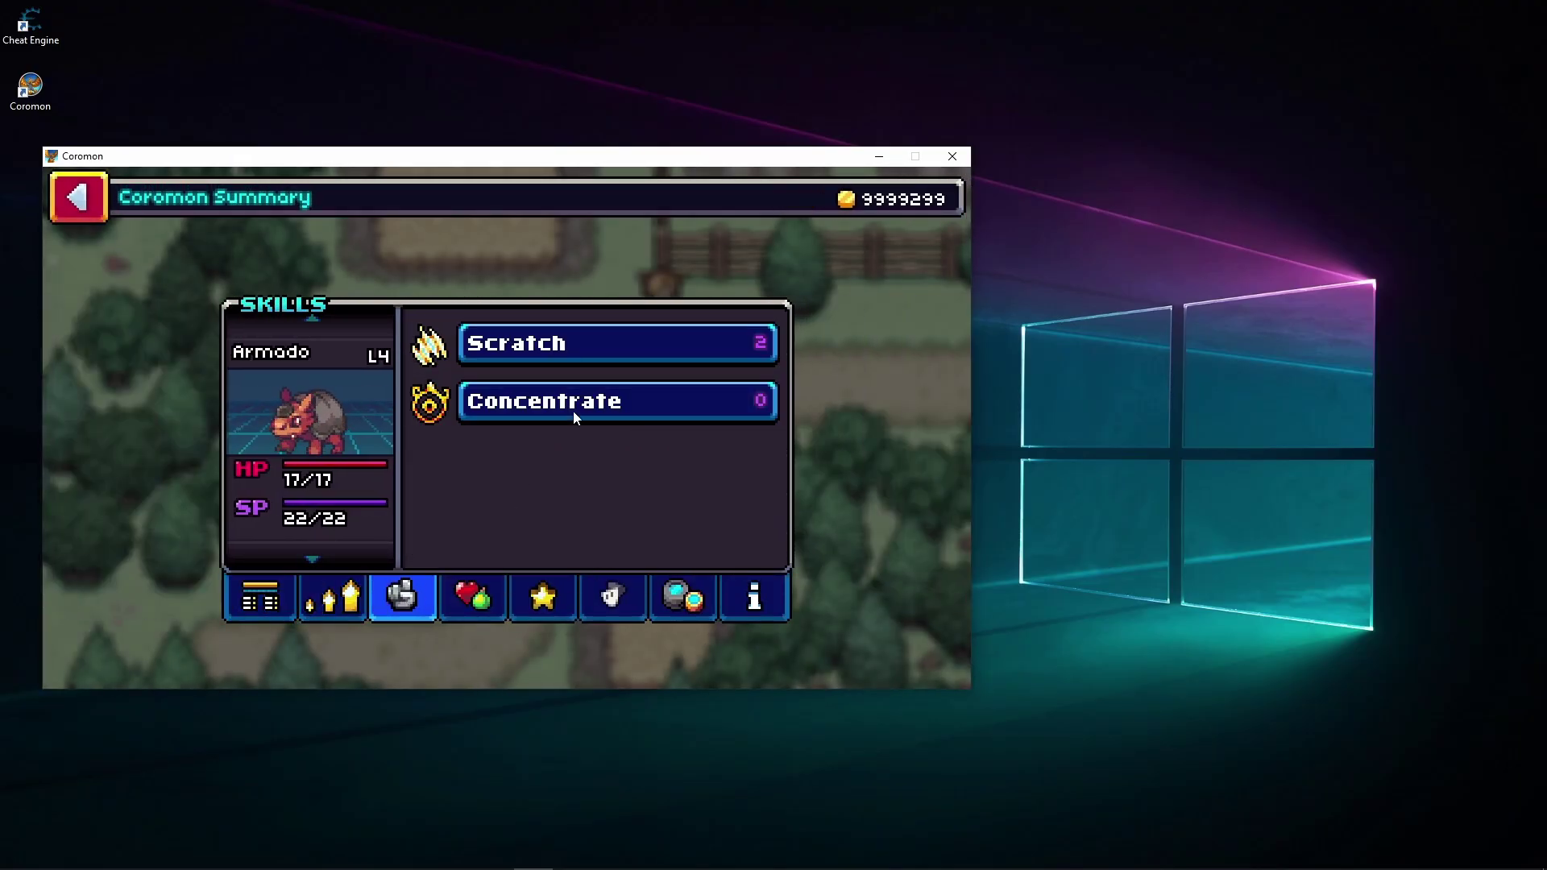
left_click(266, 598)
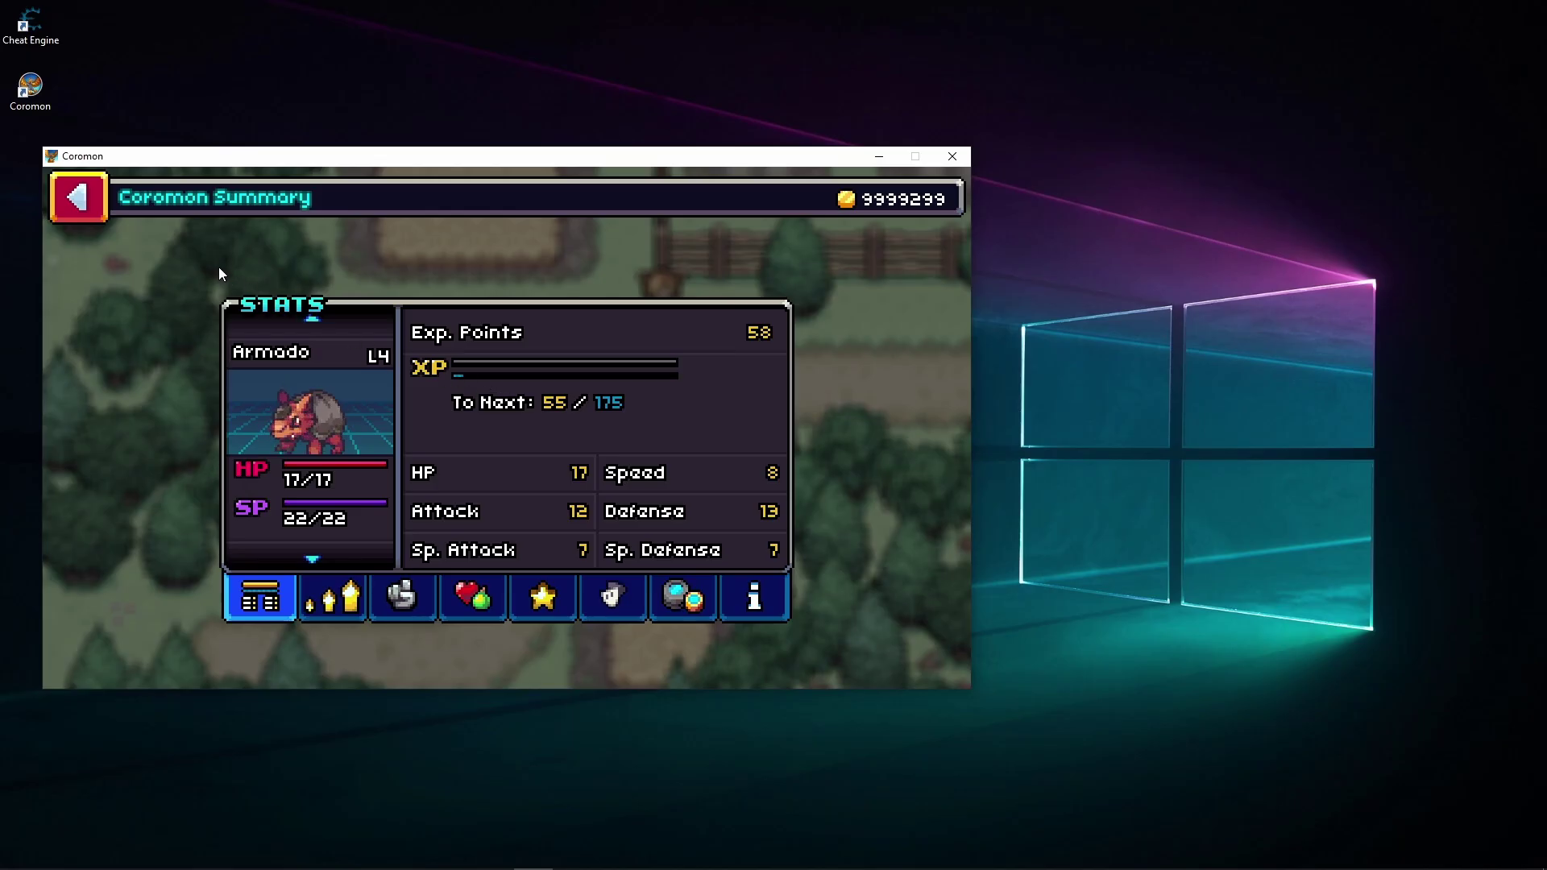
left_click(91, 198)
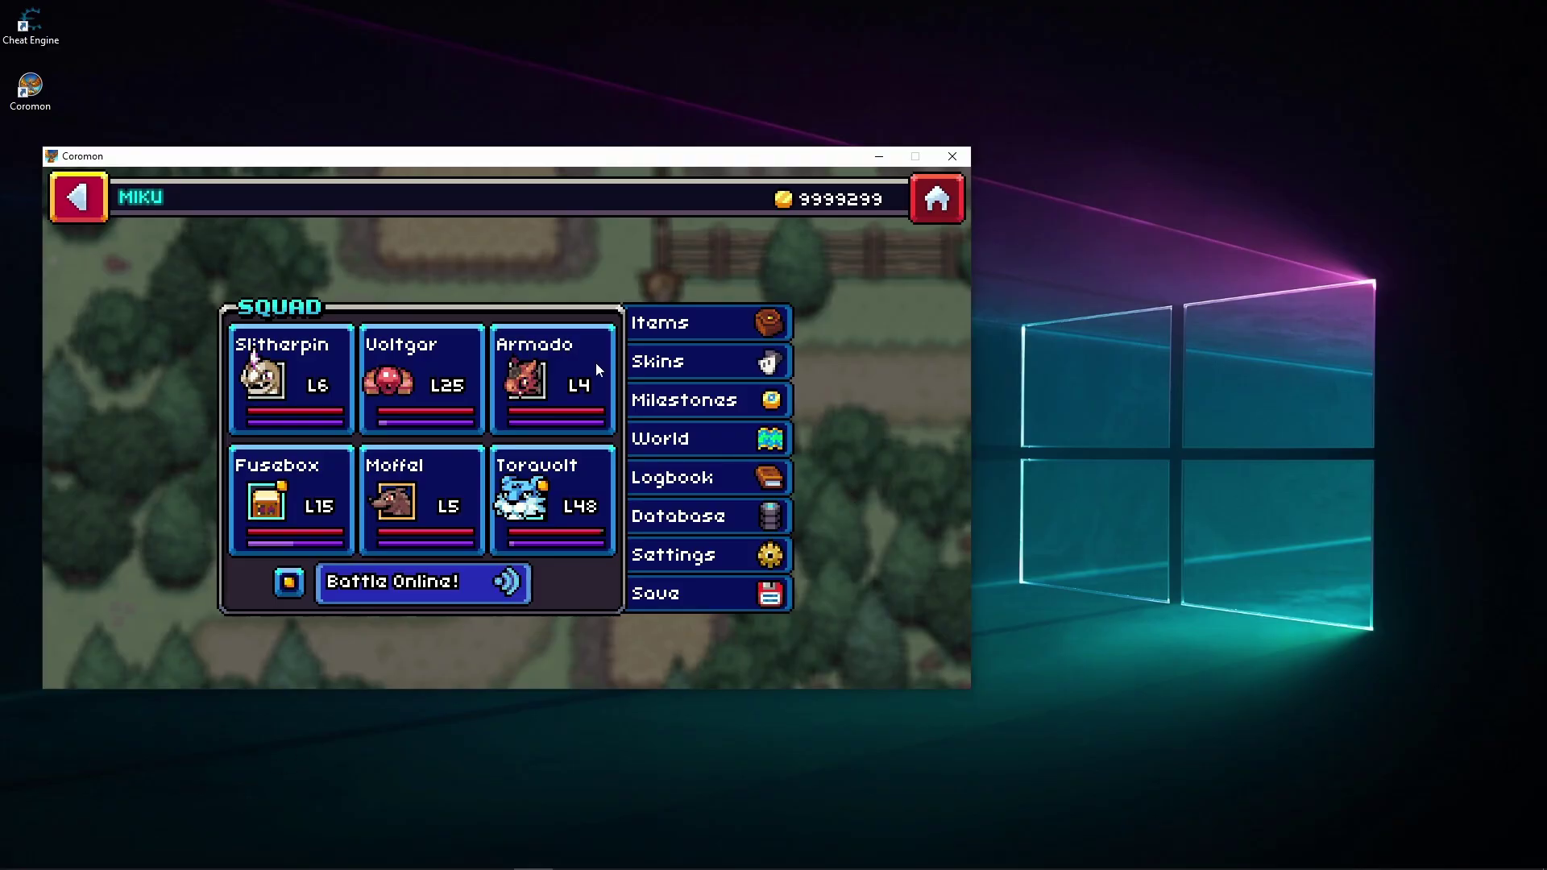
Switch to Firefox, search the web for "coromon wiki" and open the Official Coromon Wiki
mouse_move(594, 841)
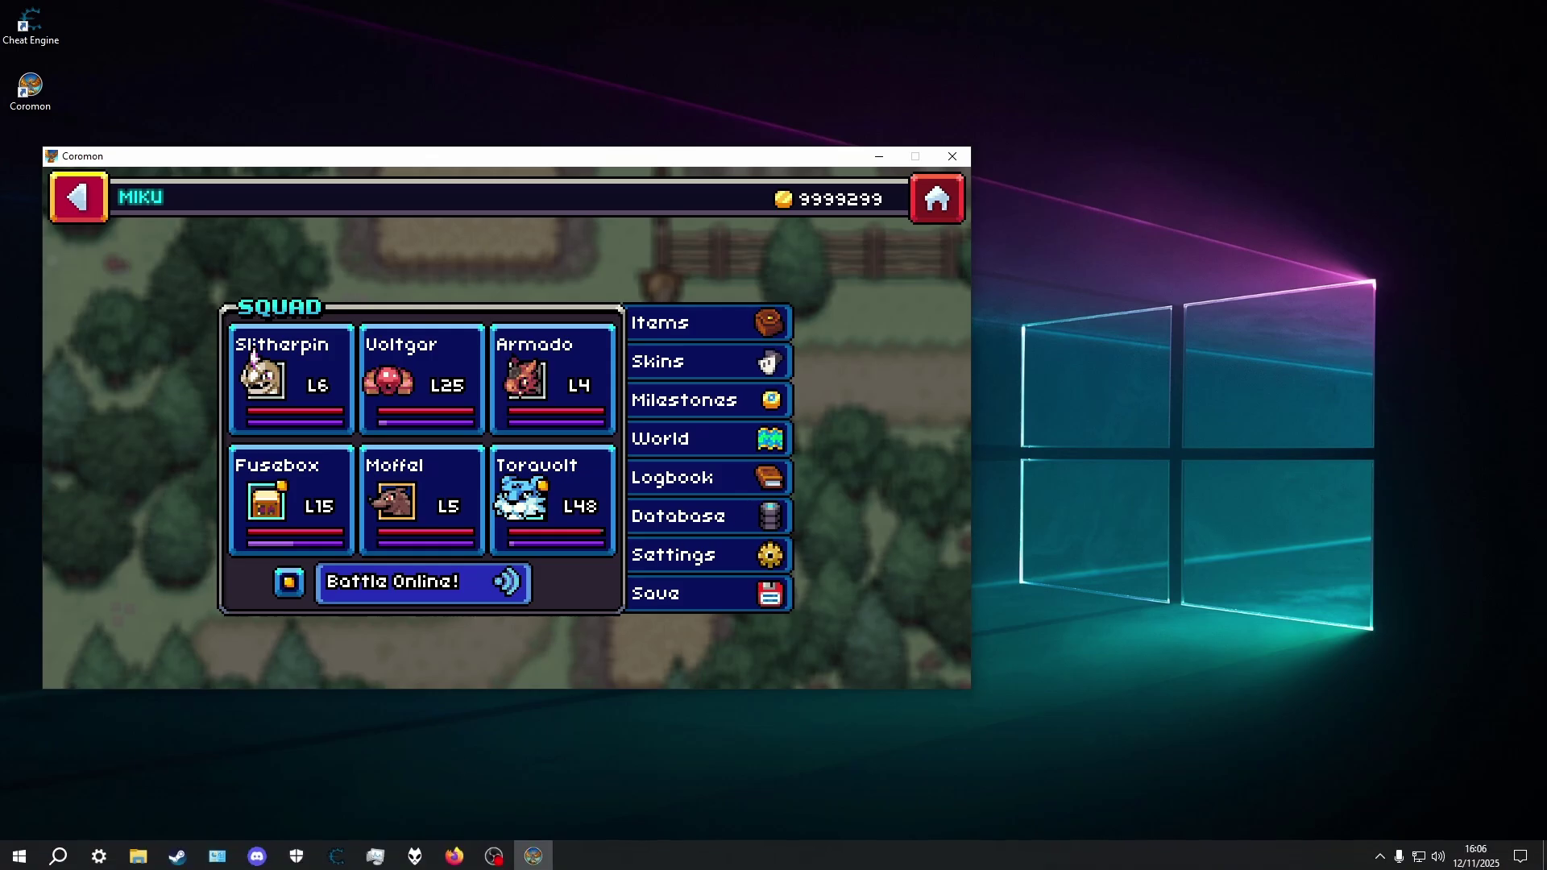
left_click(465, 862)
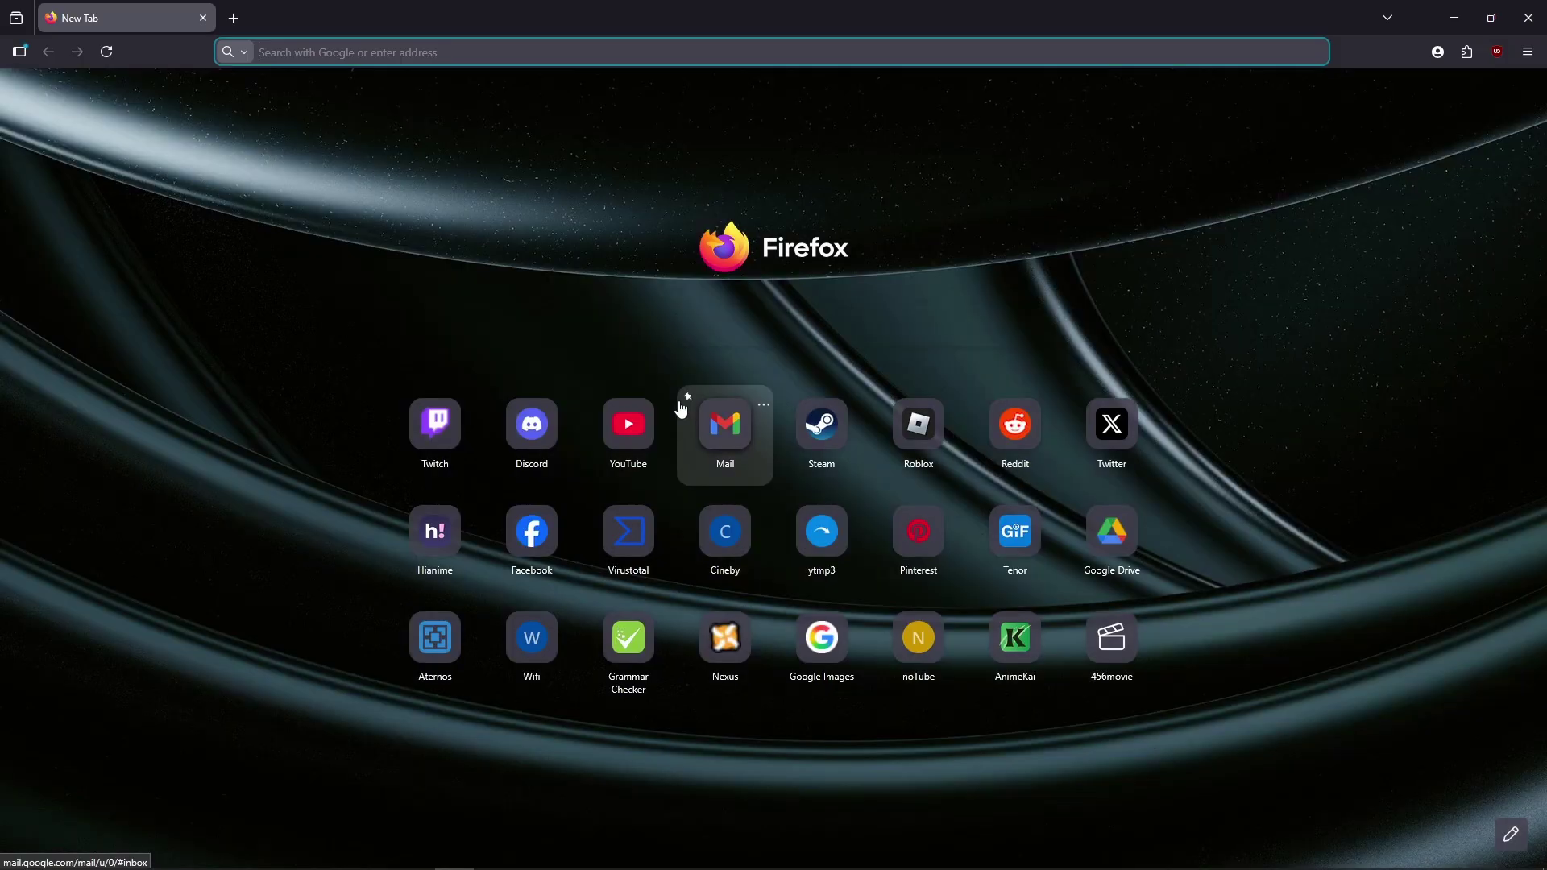
left_click(648, 321)
type("coromon")
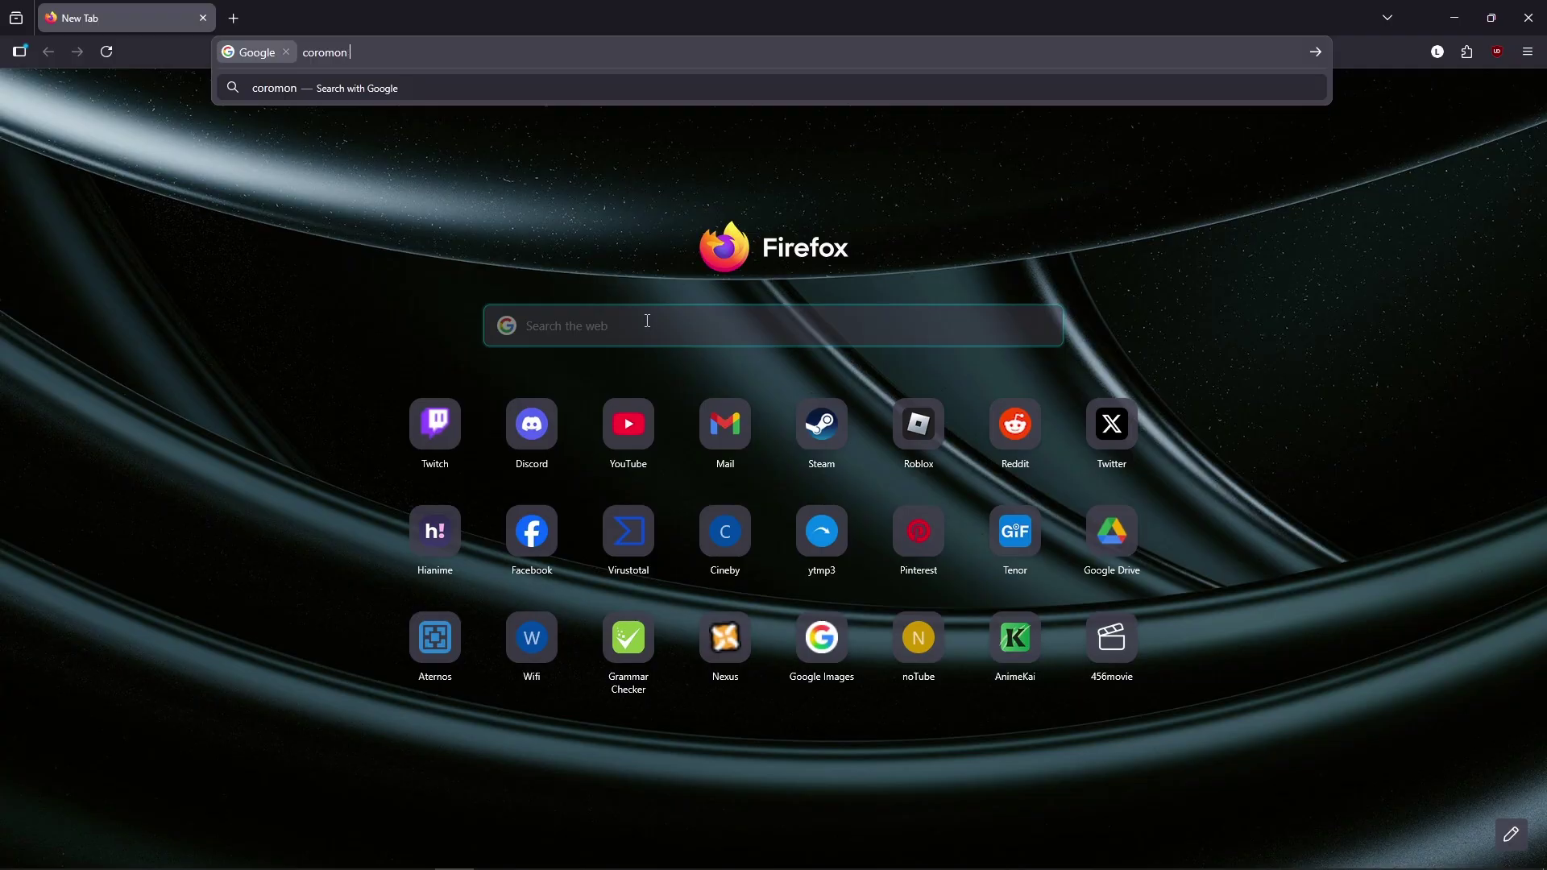
type(" wiki")
key("Return")
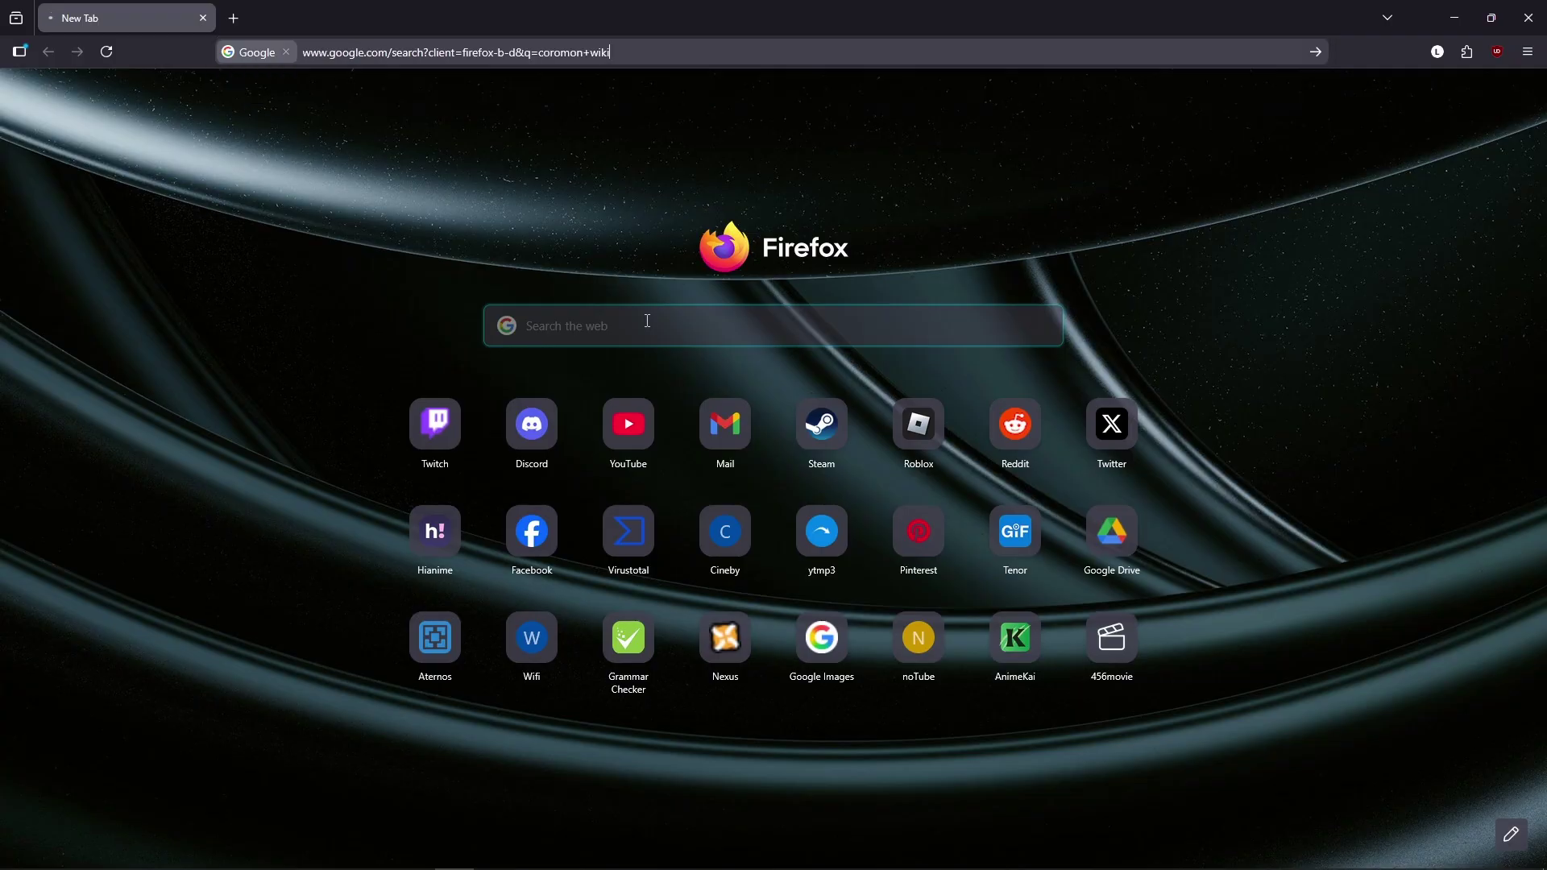
left_click(401, 249)
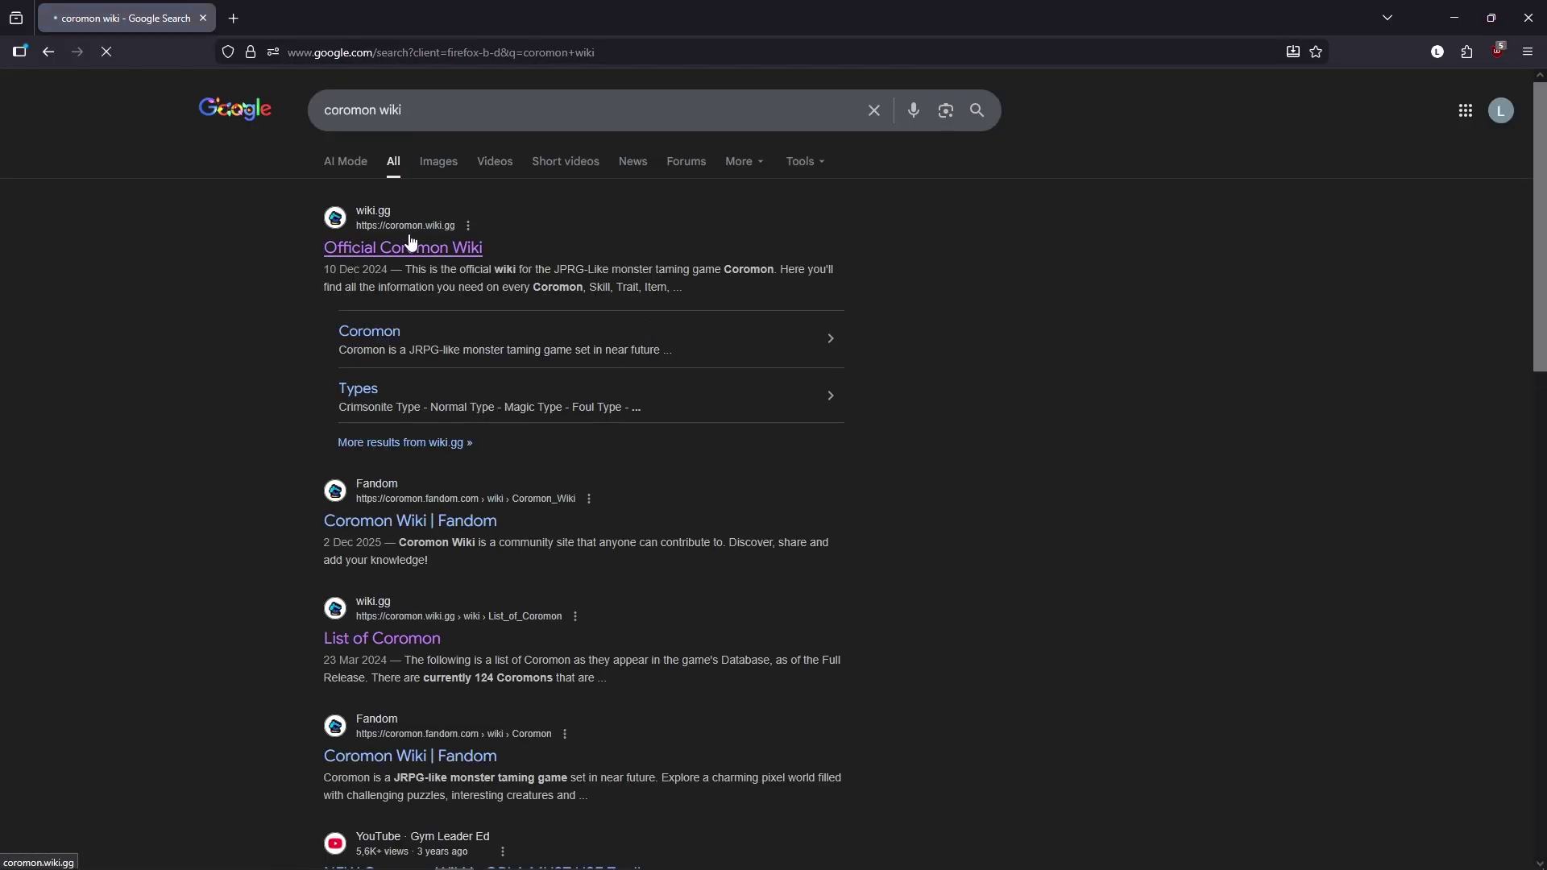
Find Slitherpin in the wiki's List of Coromon, open its page and view its base stats
scroll(434, 374, "down", 5)
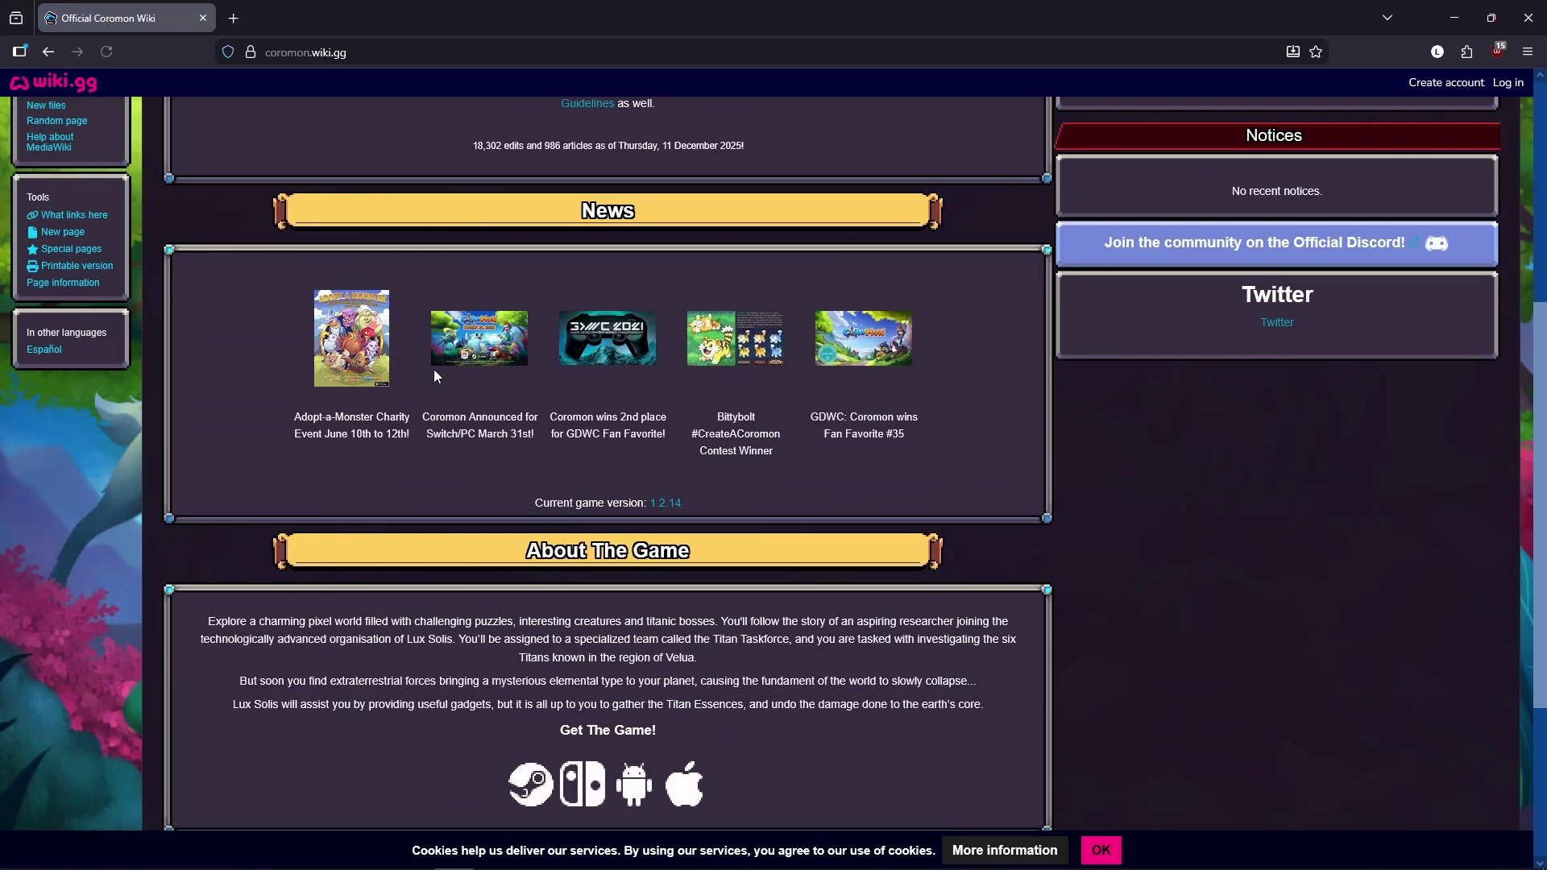
scroll(434, 369, "down", 5)
scroll(433, 370, "up", 10)
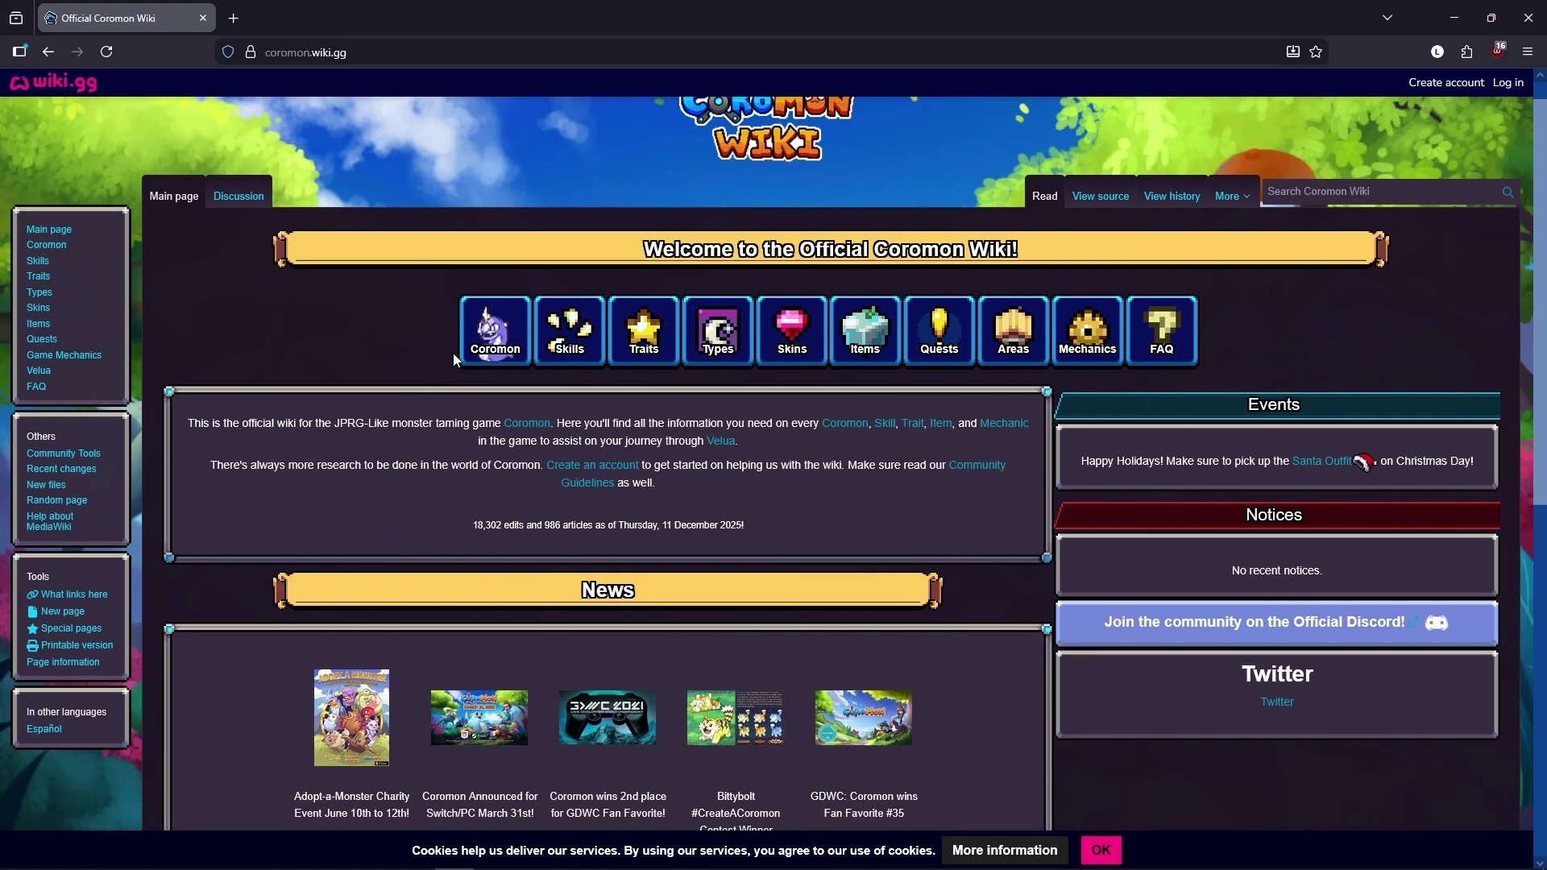
left_click(491, 334)
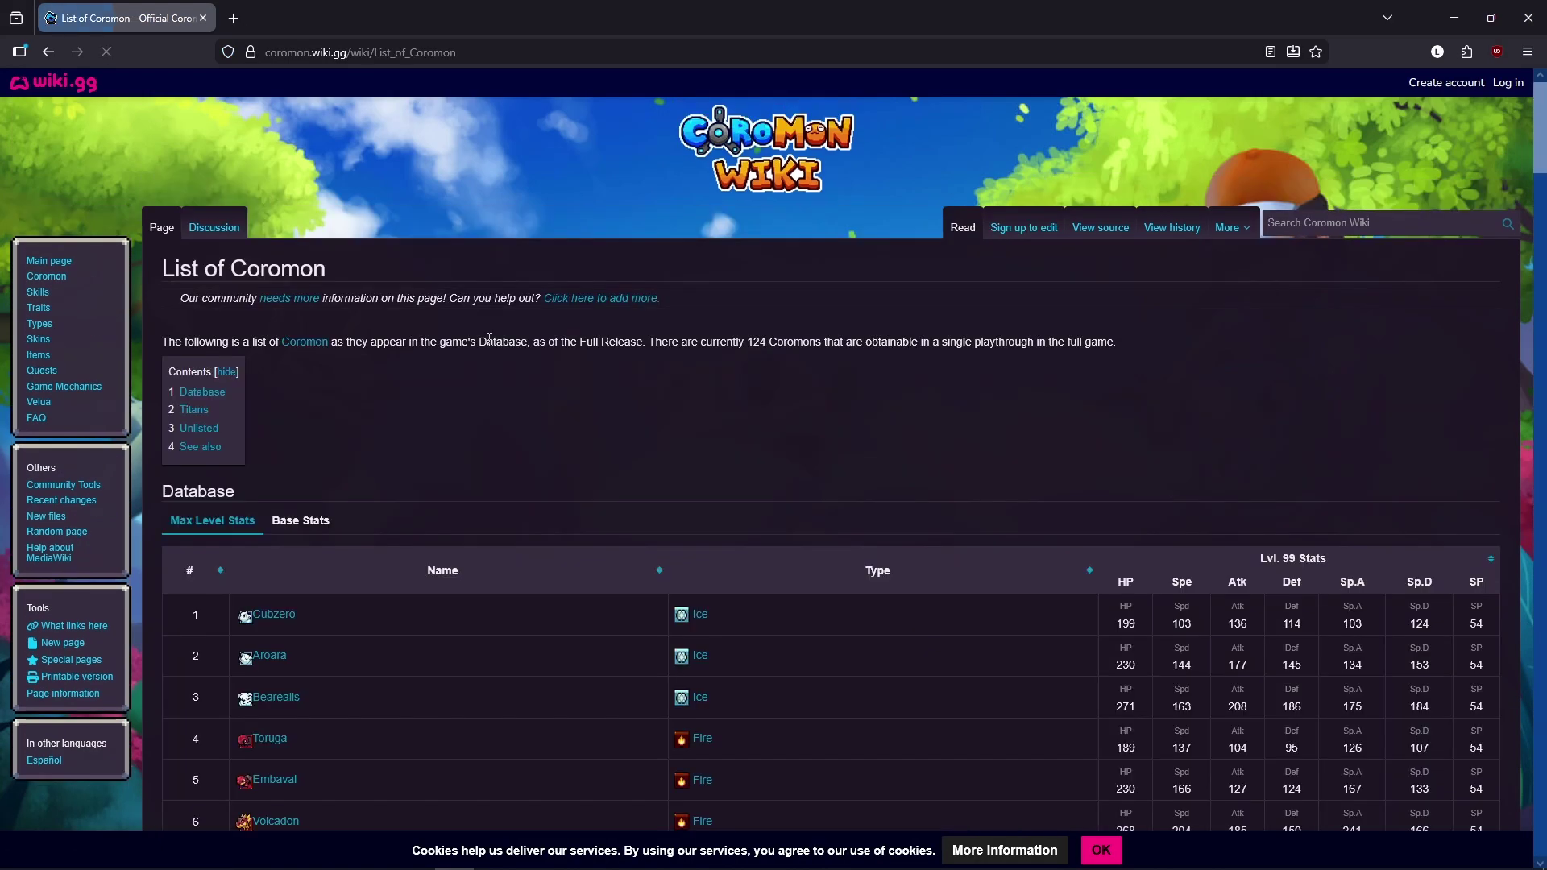
scroll(354, 505, "down", 8)
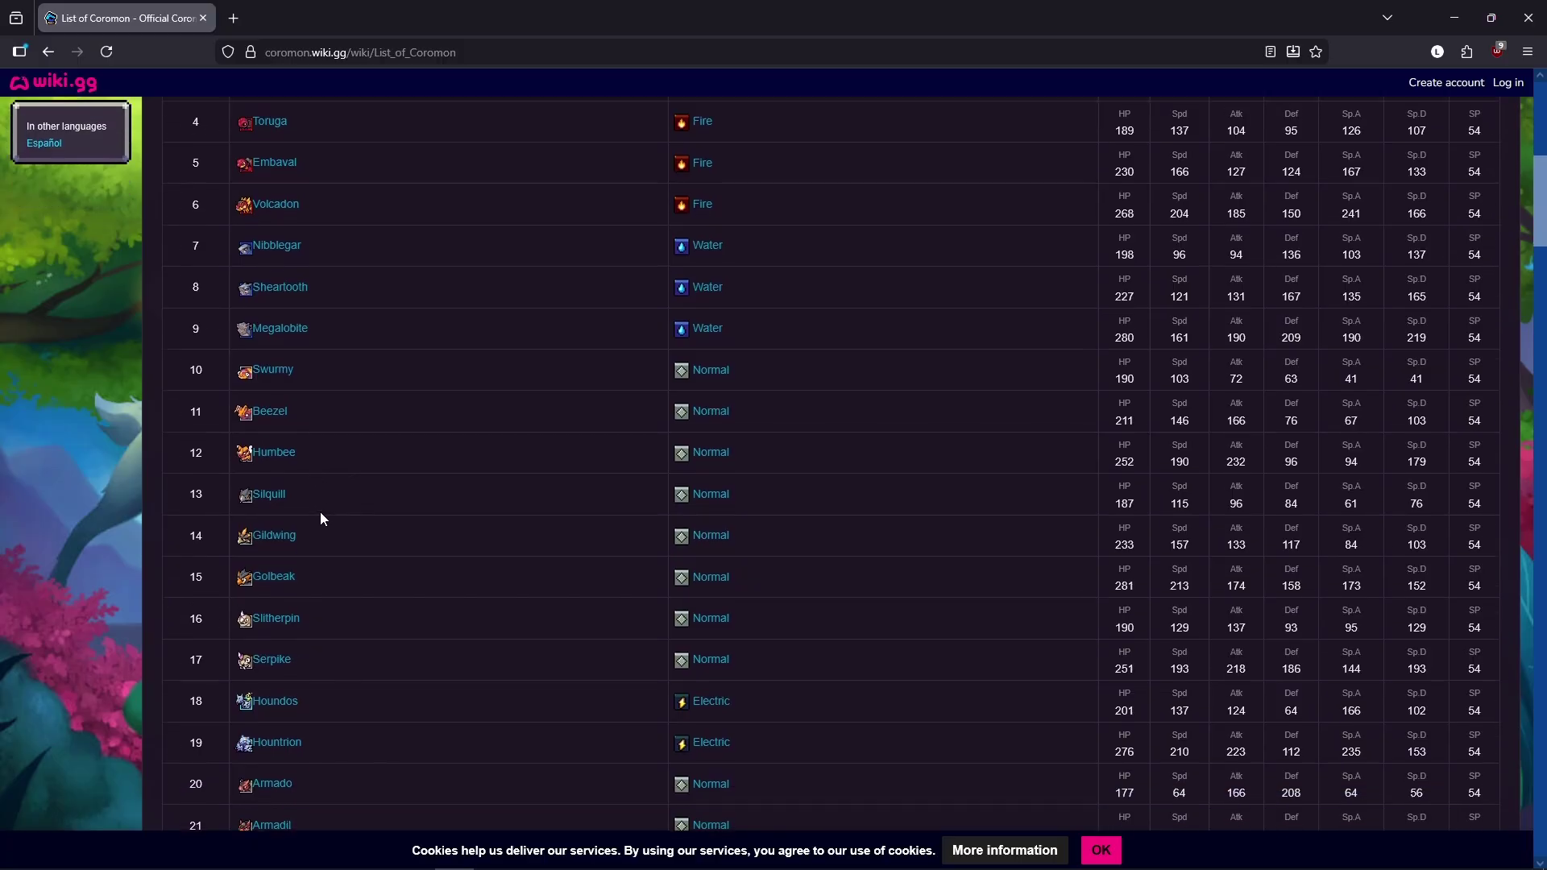
left_click(273, 580)
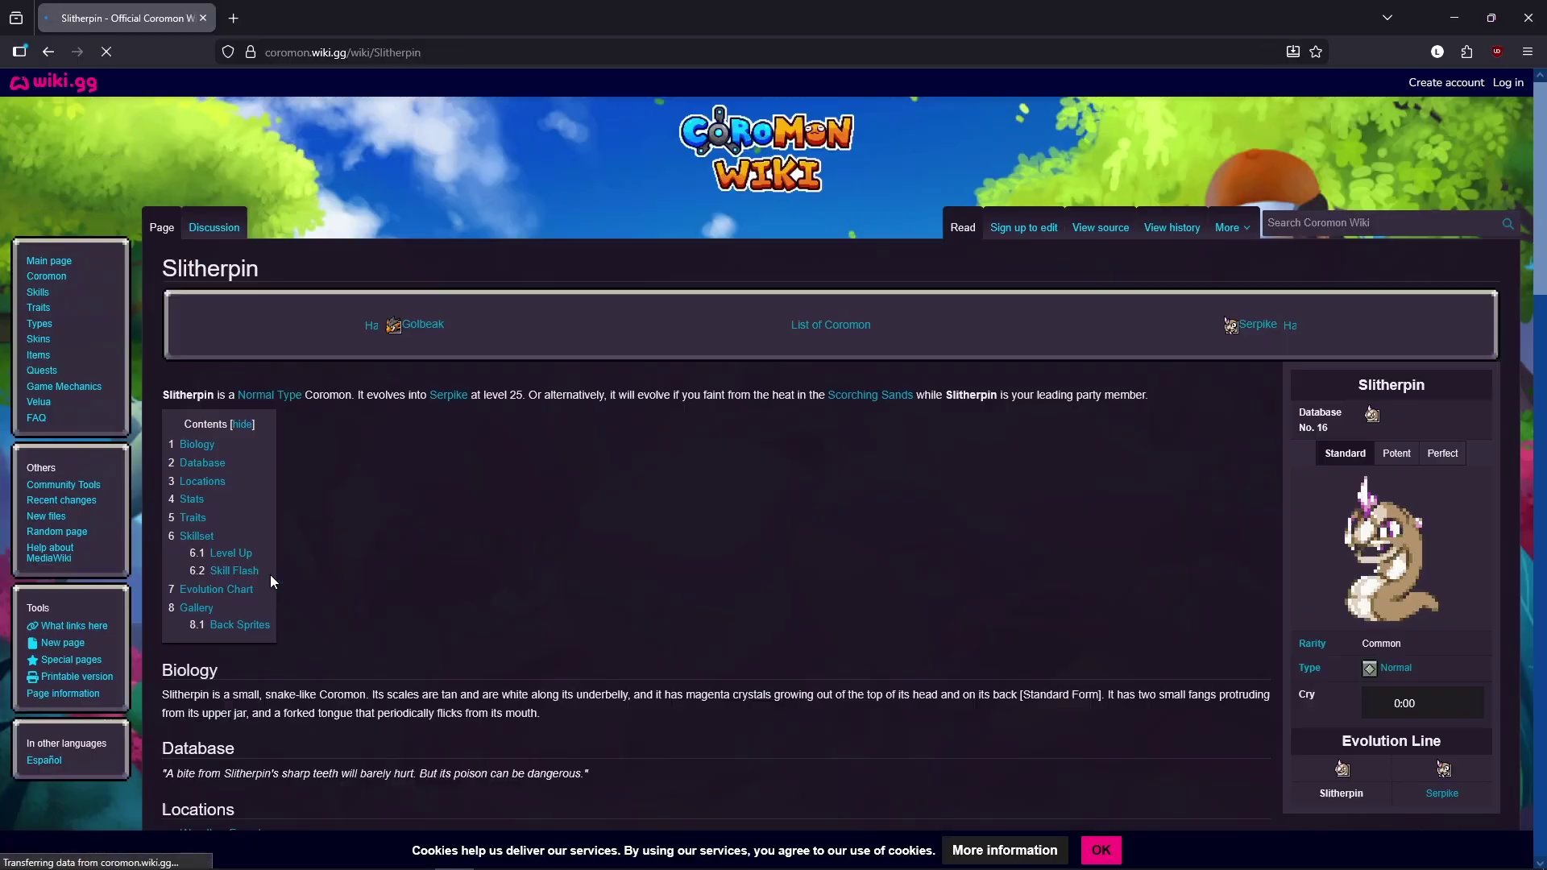
scroll(506, 553, "down", 5)
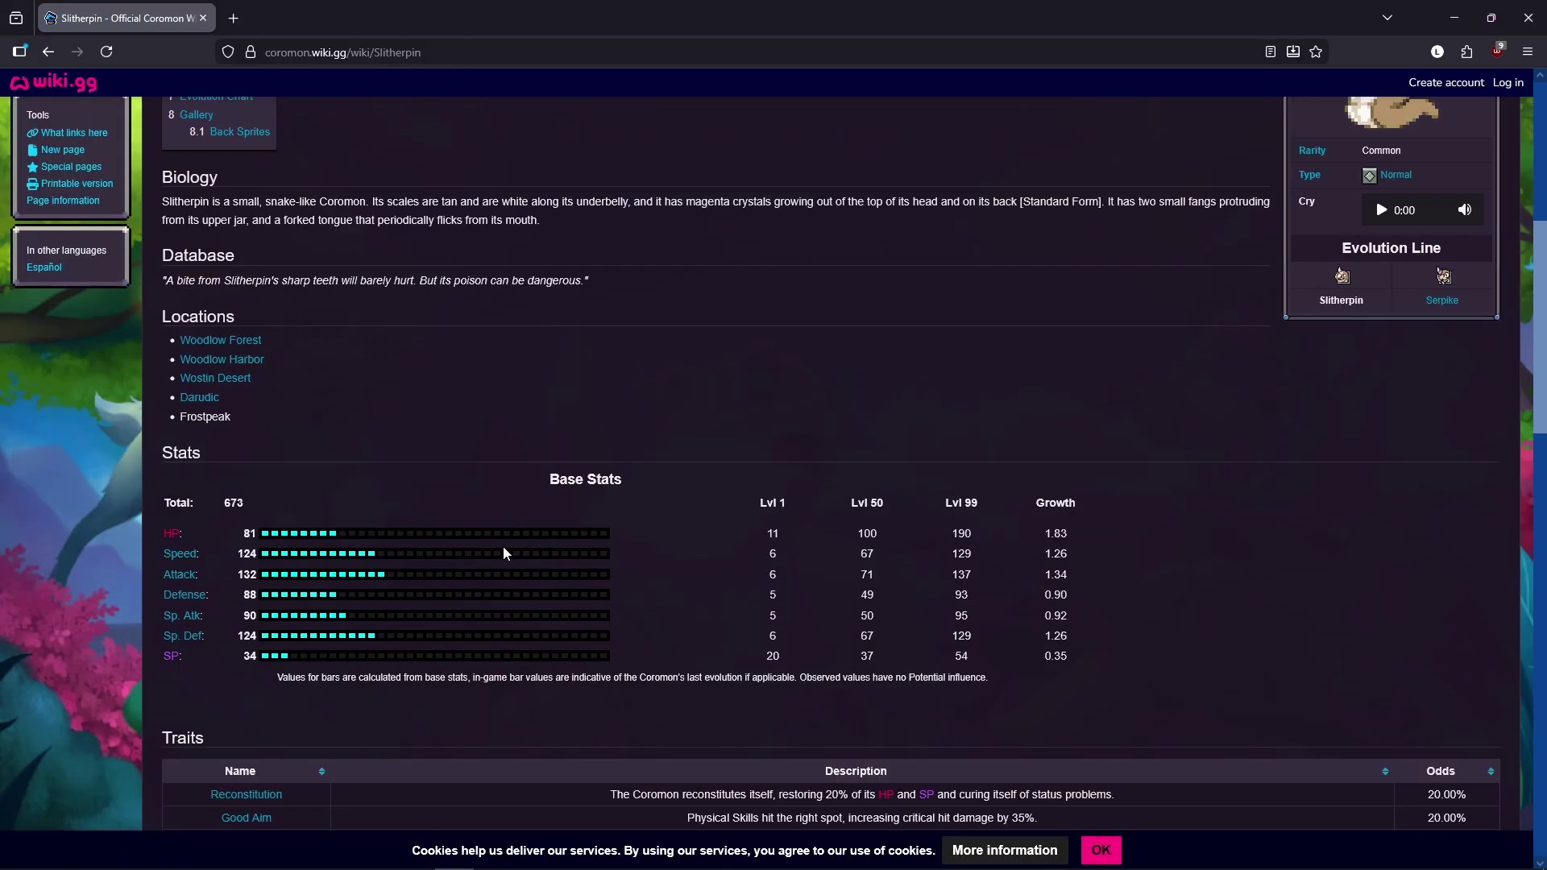
Examine Slitherpin's traits and level-up skillset further down its wiki page
scroll(381, 464, "down", 6)
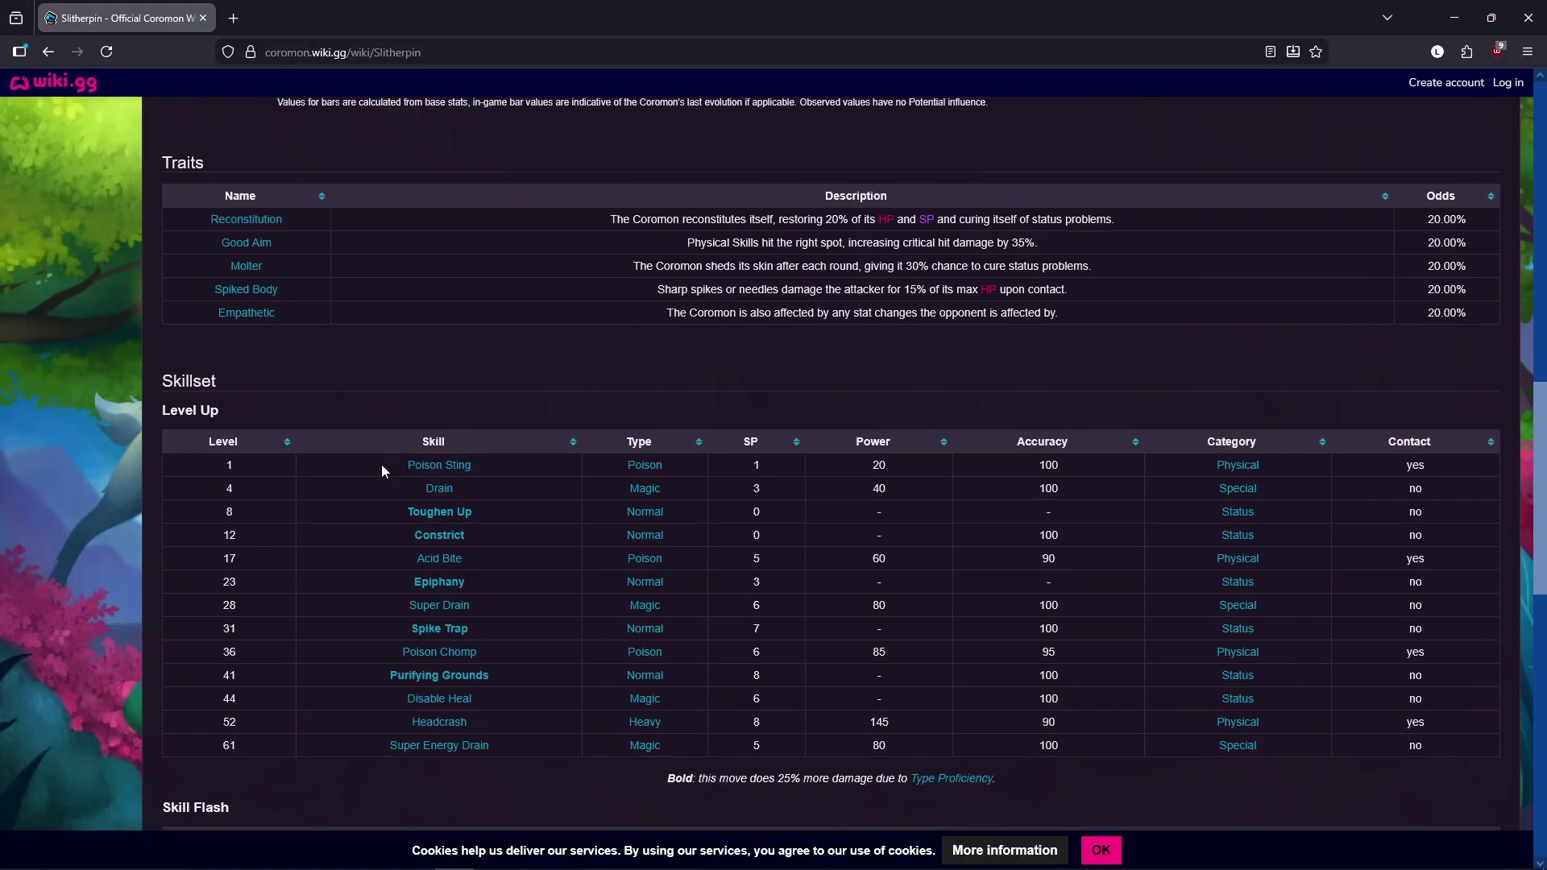
scroll(497, 218, "down", 3)
scroll(376, 389, "down", 3)
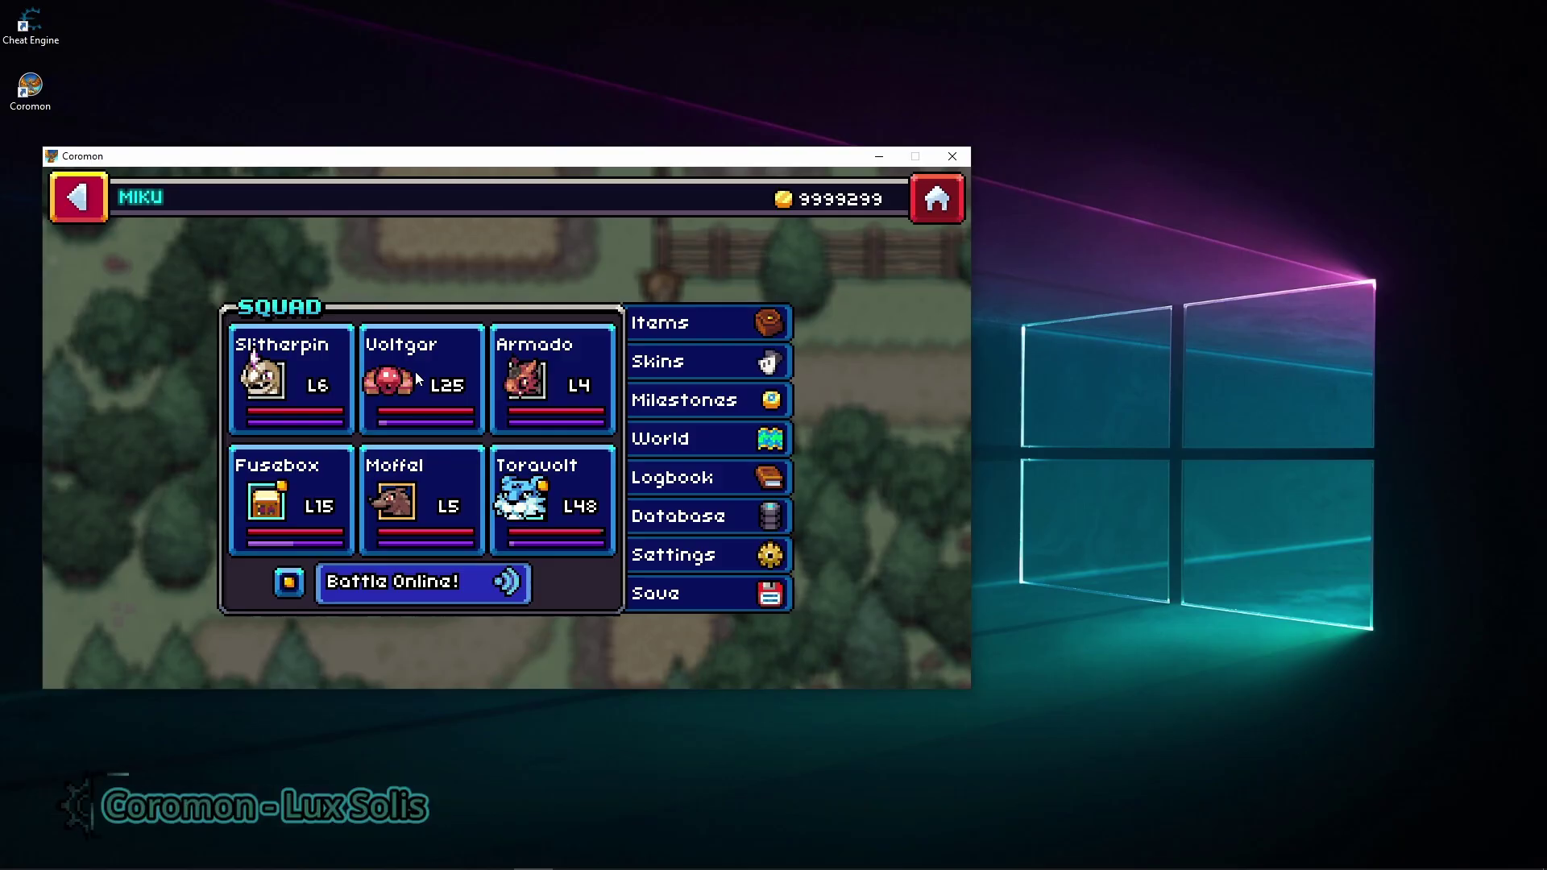
Switch to Coromon and view the actions available for Slitherpin in the squad
left_click(313, 376)
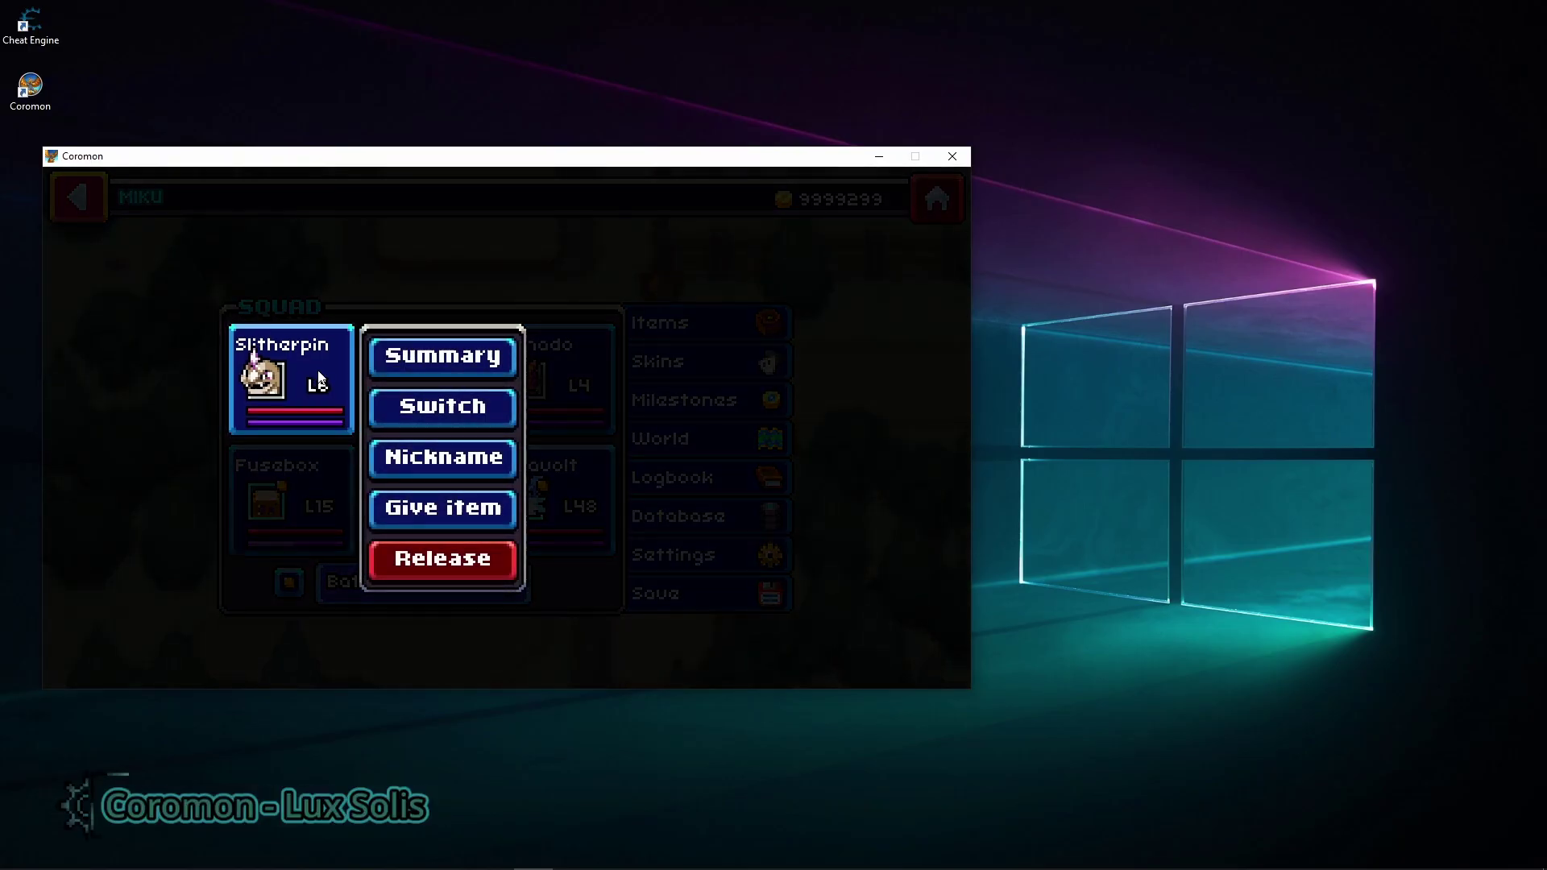
left_click(364, 300)
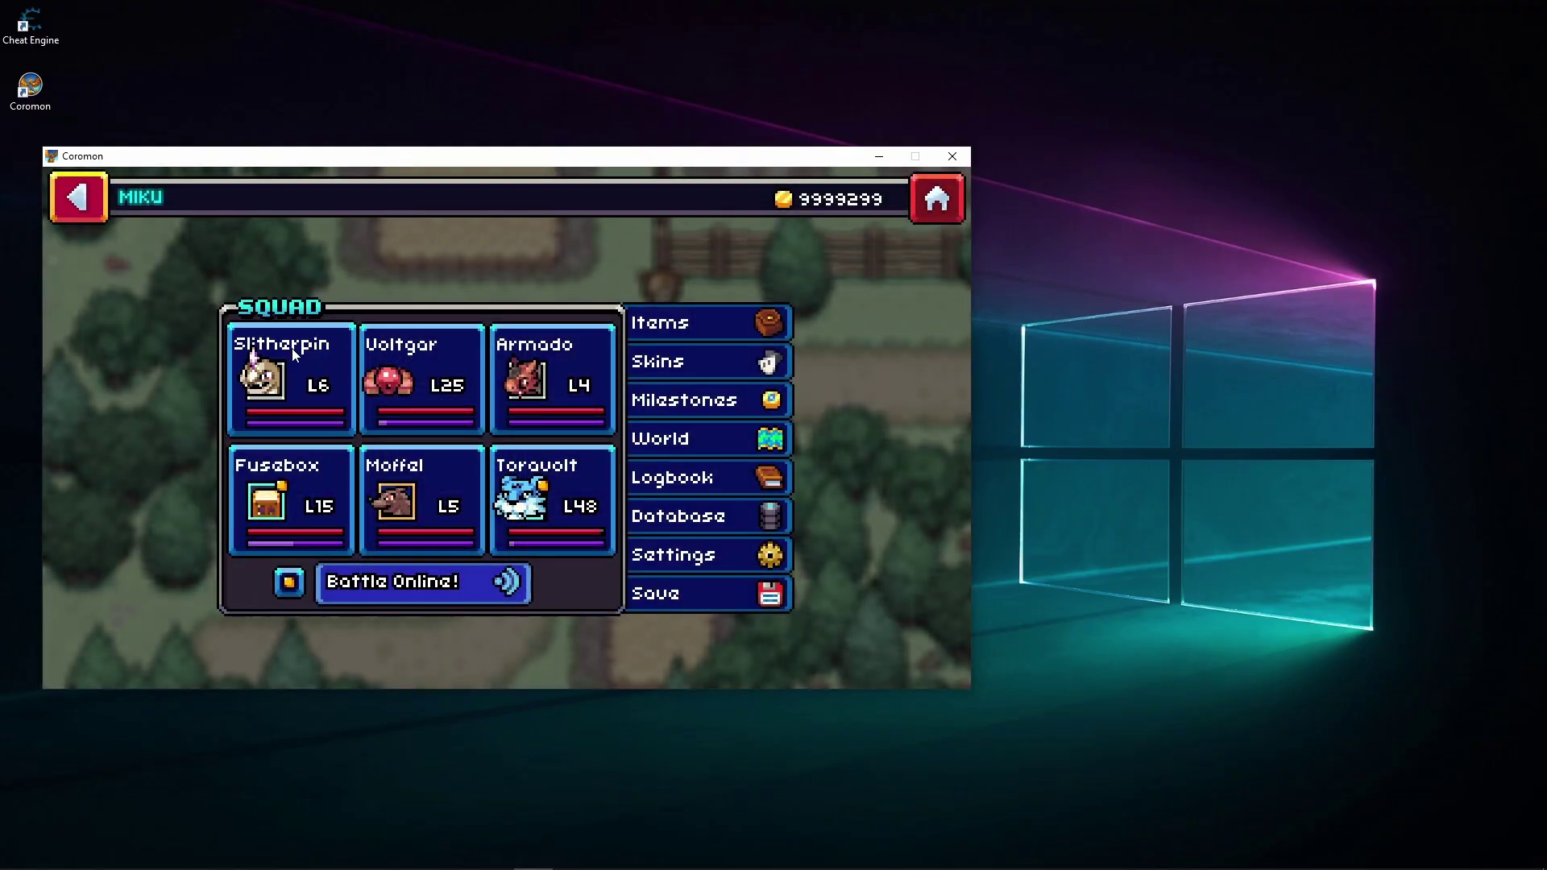
left_click(343, 343)
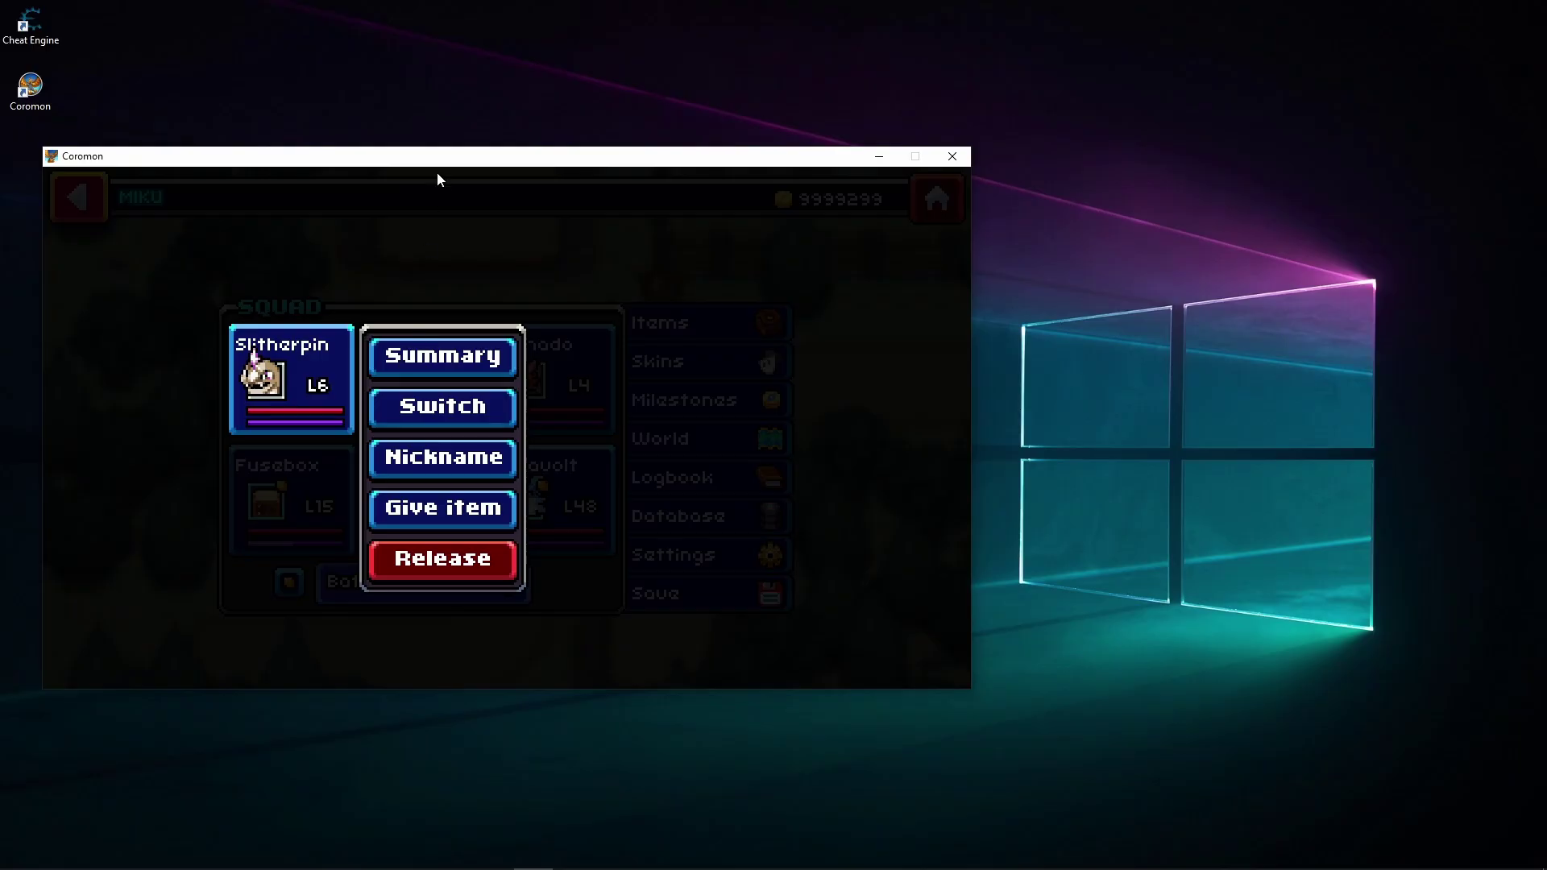
Launch Cheat Engine and attach it to the running Coromon process
left_click(37, 24)
double_click(37, 24)
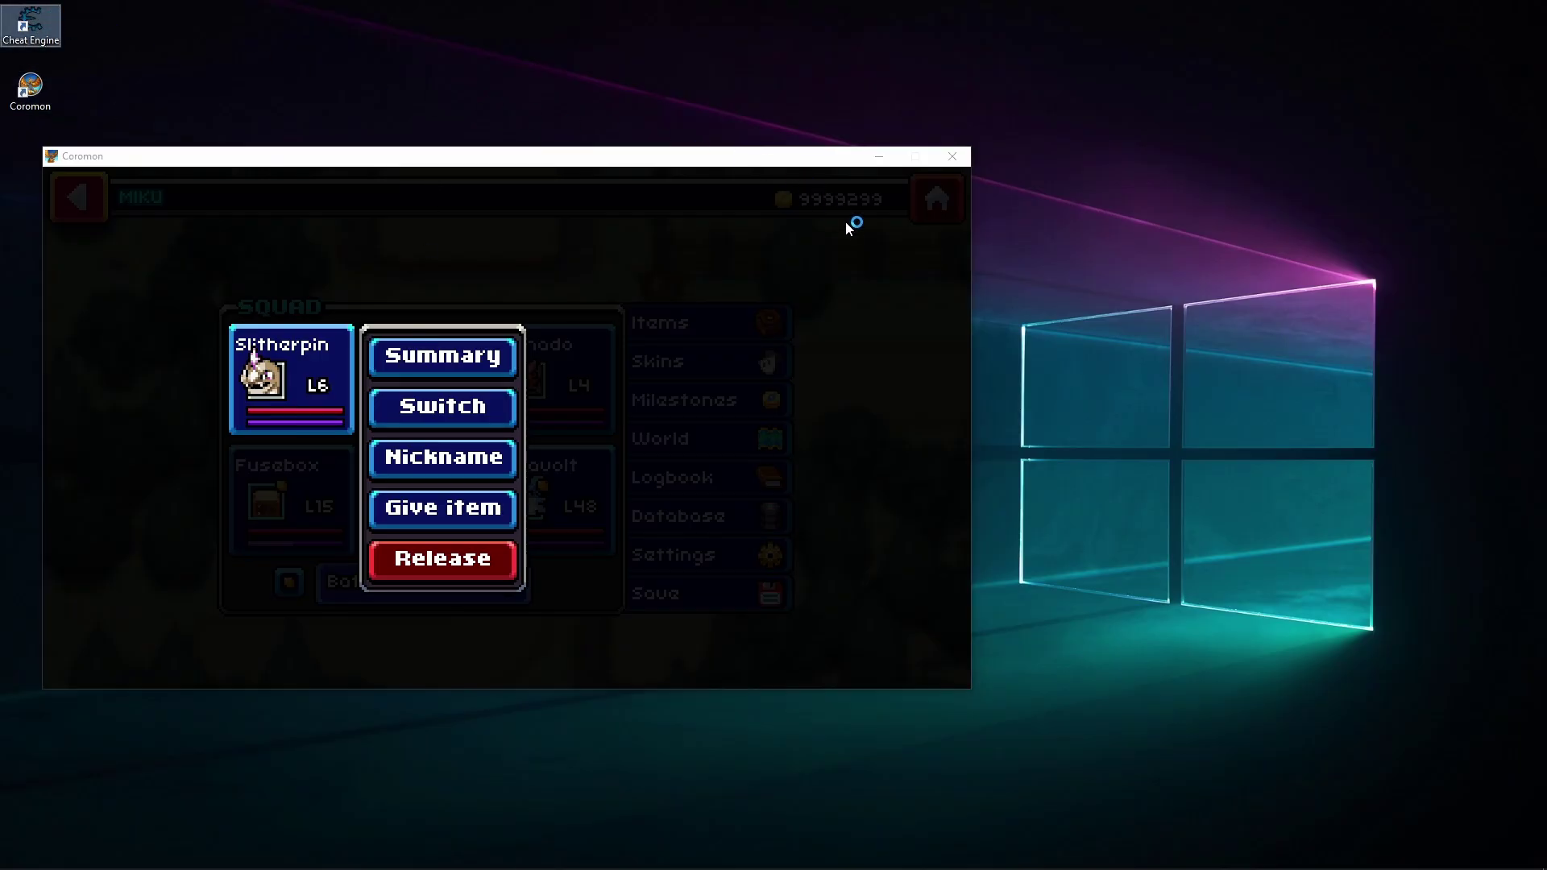
left_click(1007, 132)
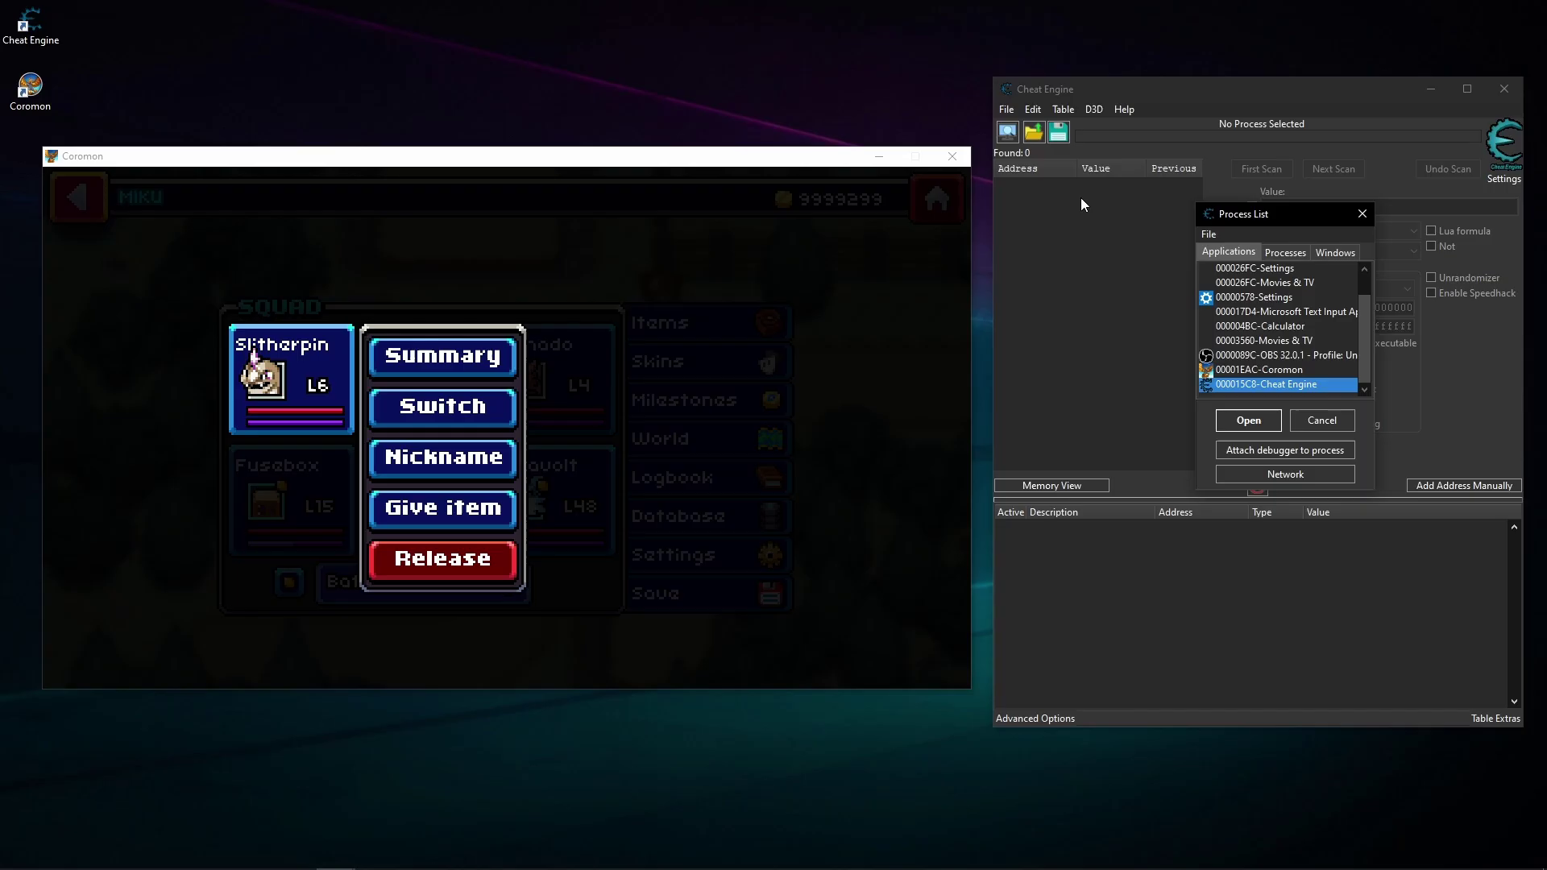
left_click(1226, 370)
left_click(1231, 414)
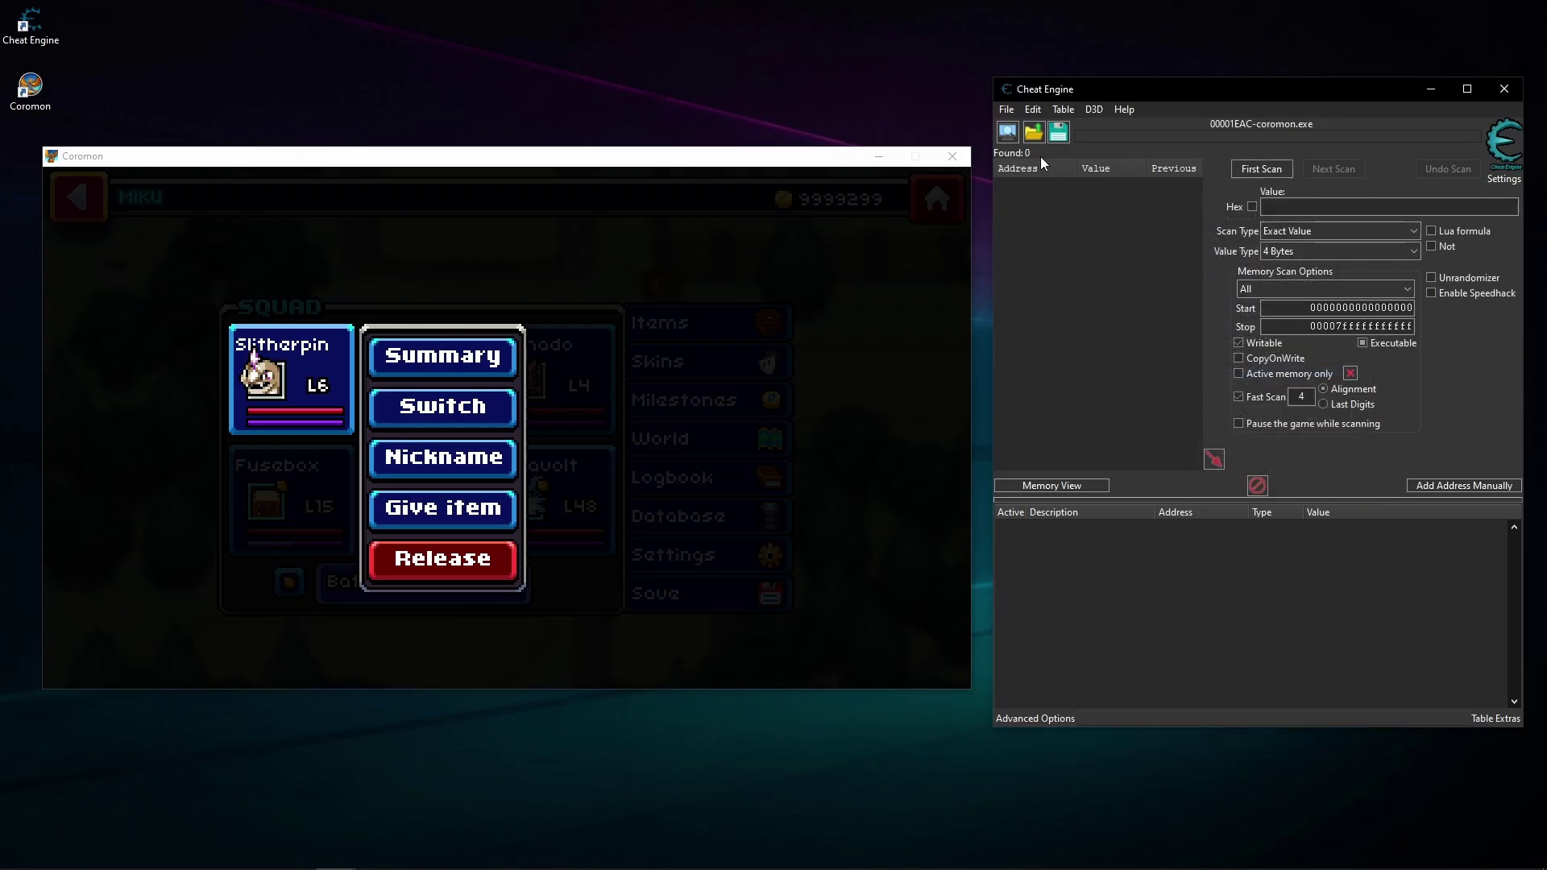
Return to the Coromon squad, dismiss Slitherpin's actions and open the skills page of Toravolt's summary
left_click(738, 343)
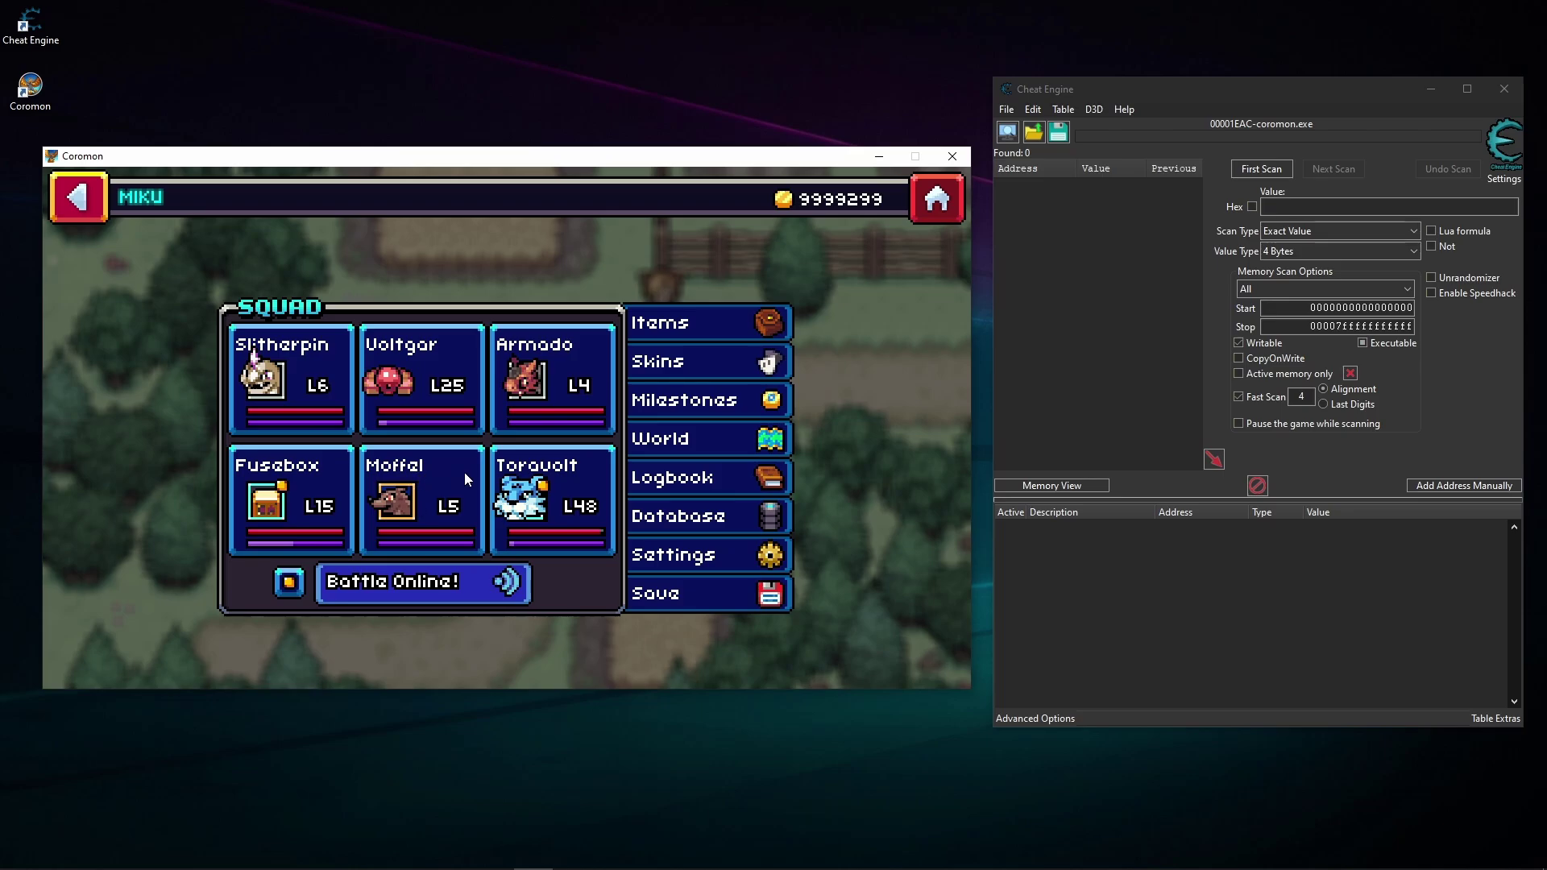
left_click(534, 487)
left_click(690, 321)
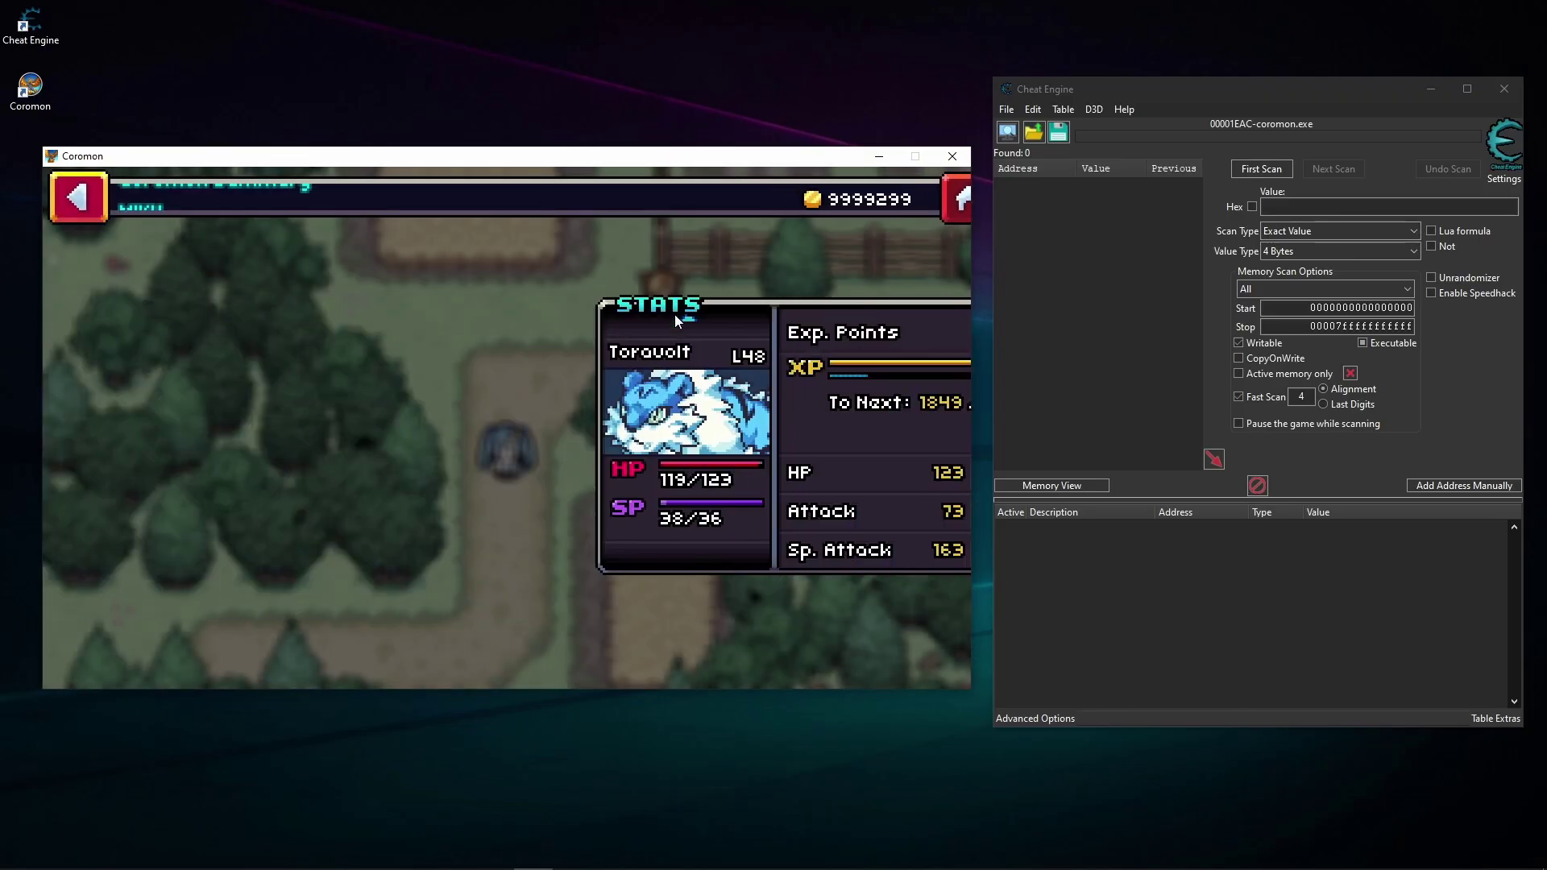
left_click(400, 609)
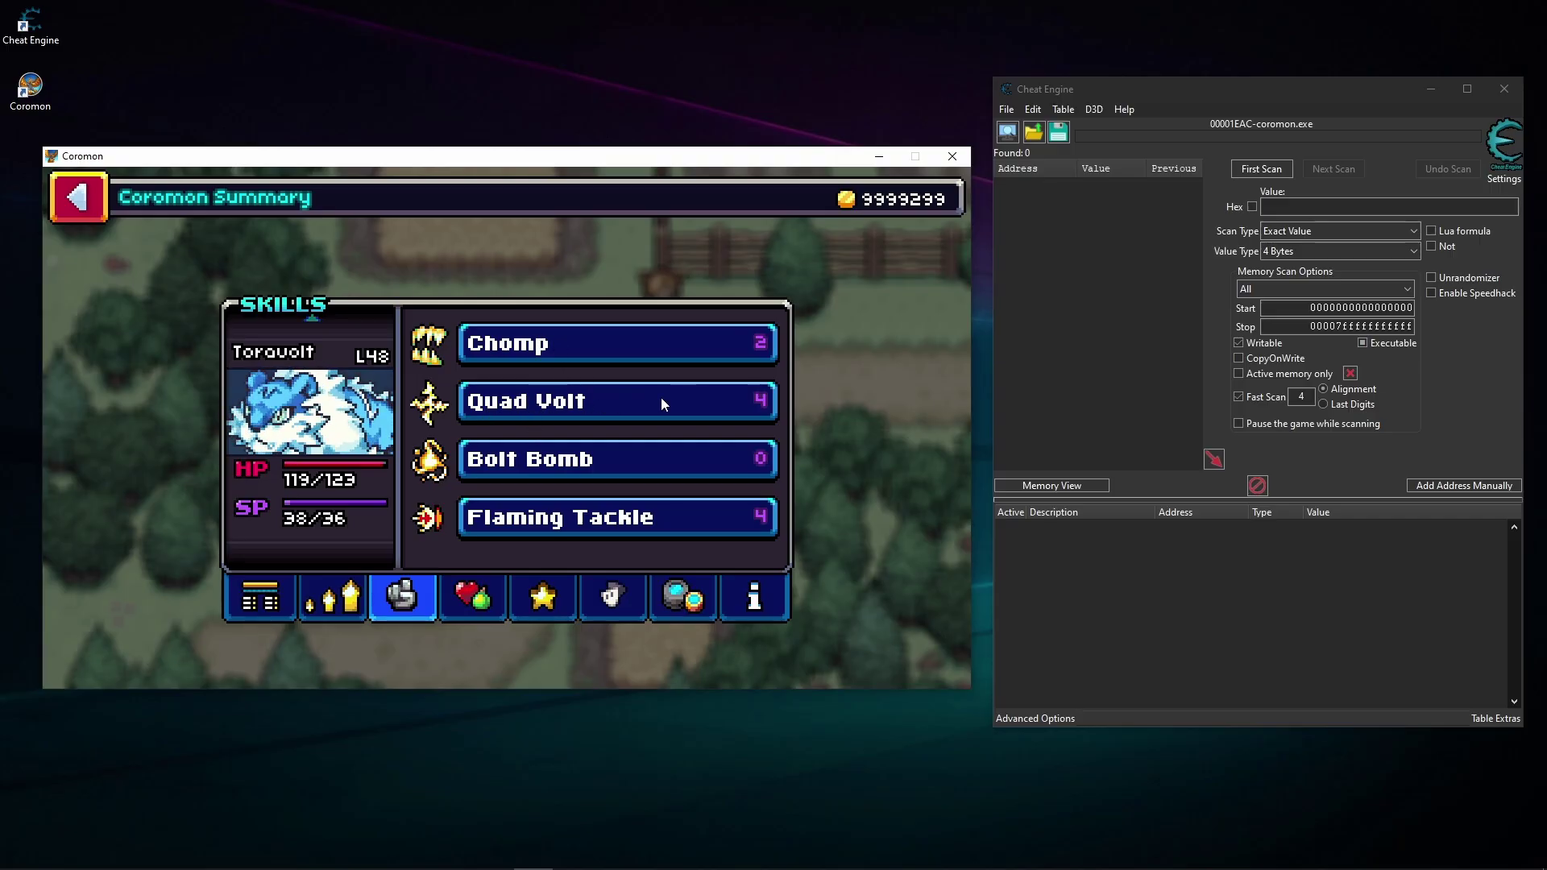
Look through Toravolt's selectable skills, including Chomp, Quad Volt and Revenge Jaws, and close the list
left_click(606, 399)
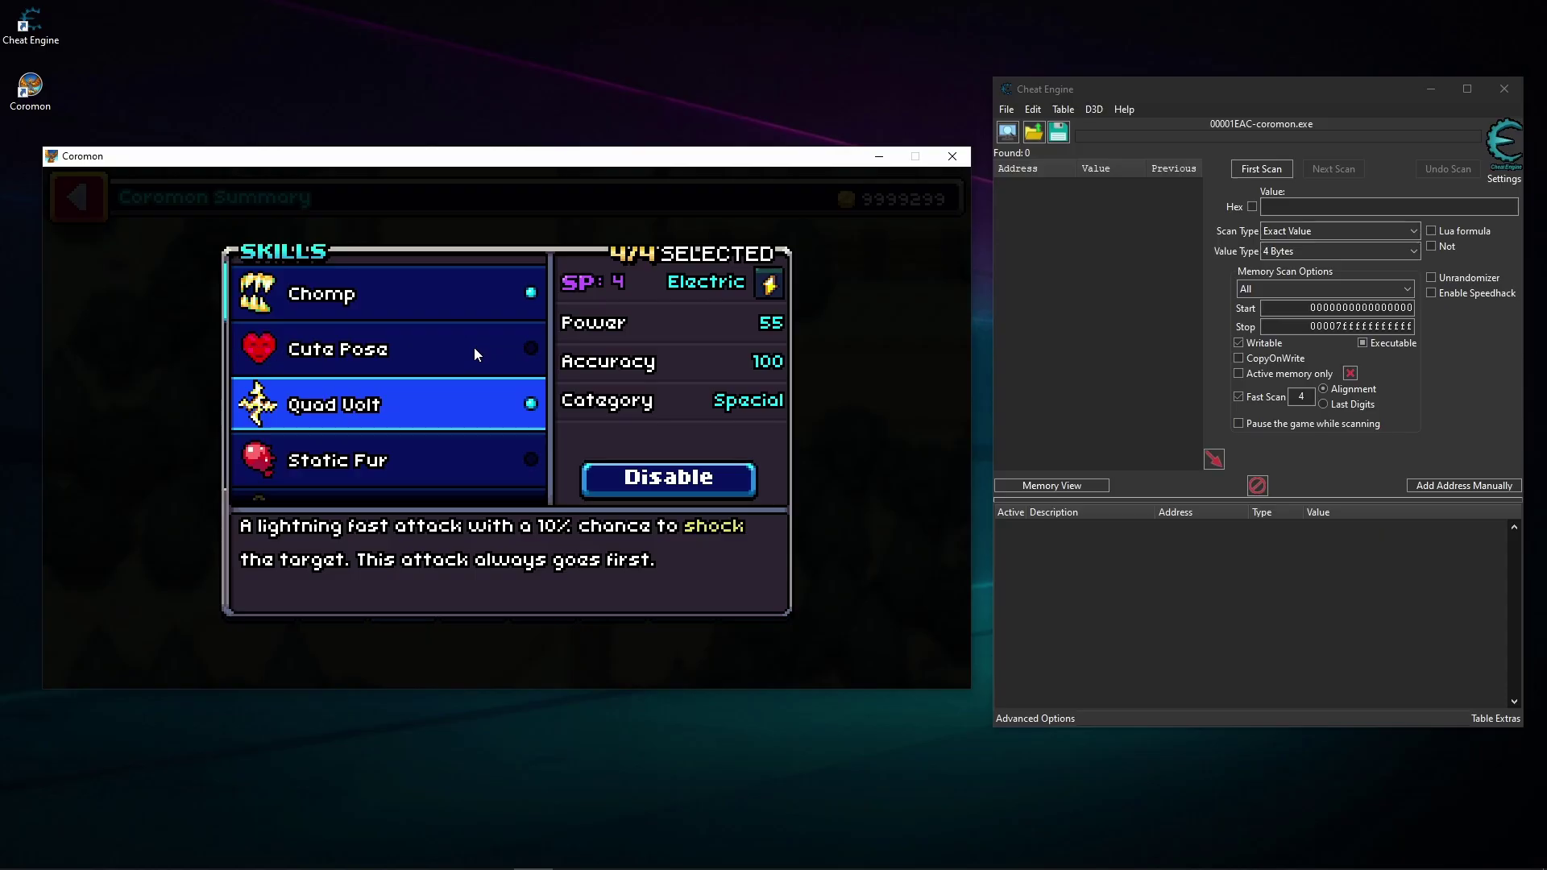
scroll(469, 350, "down", 4)
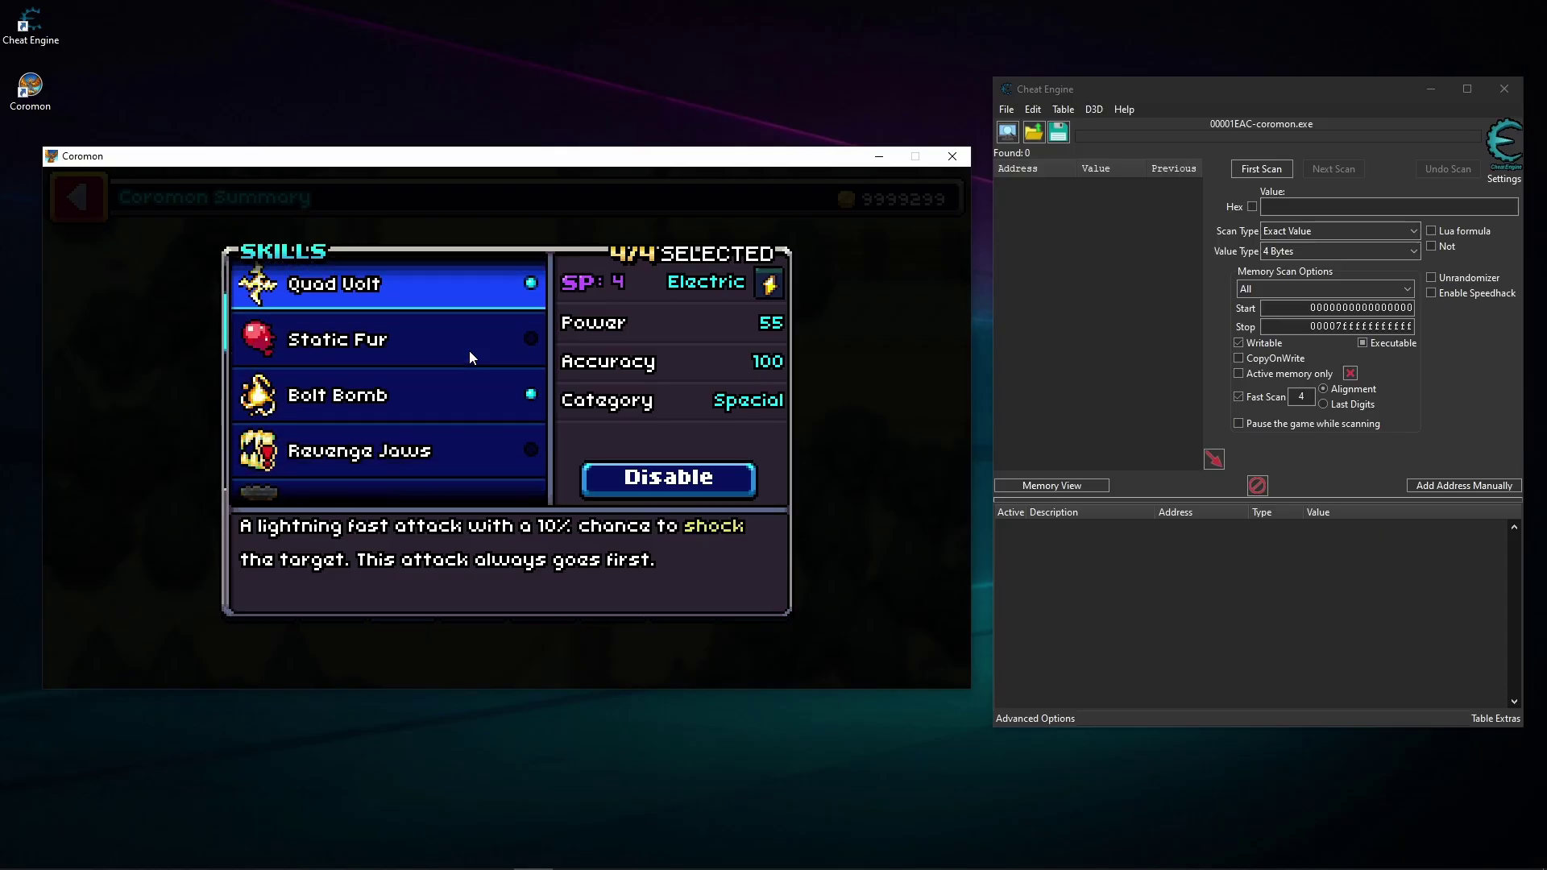
scroll(451, 389, "up", 4)
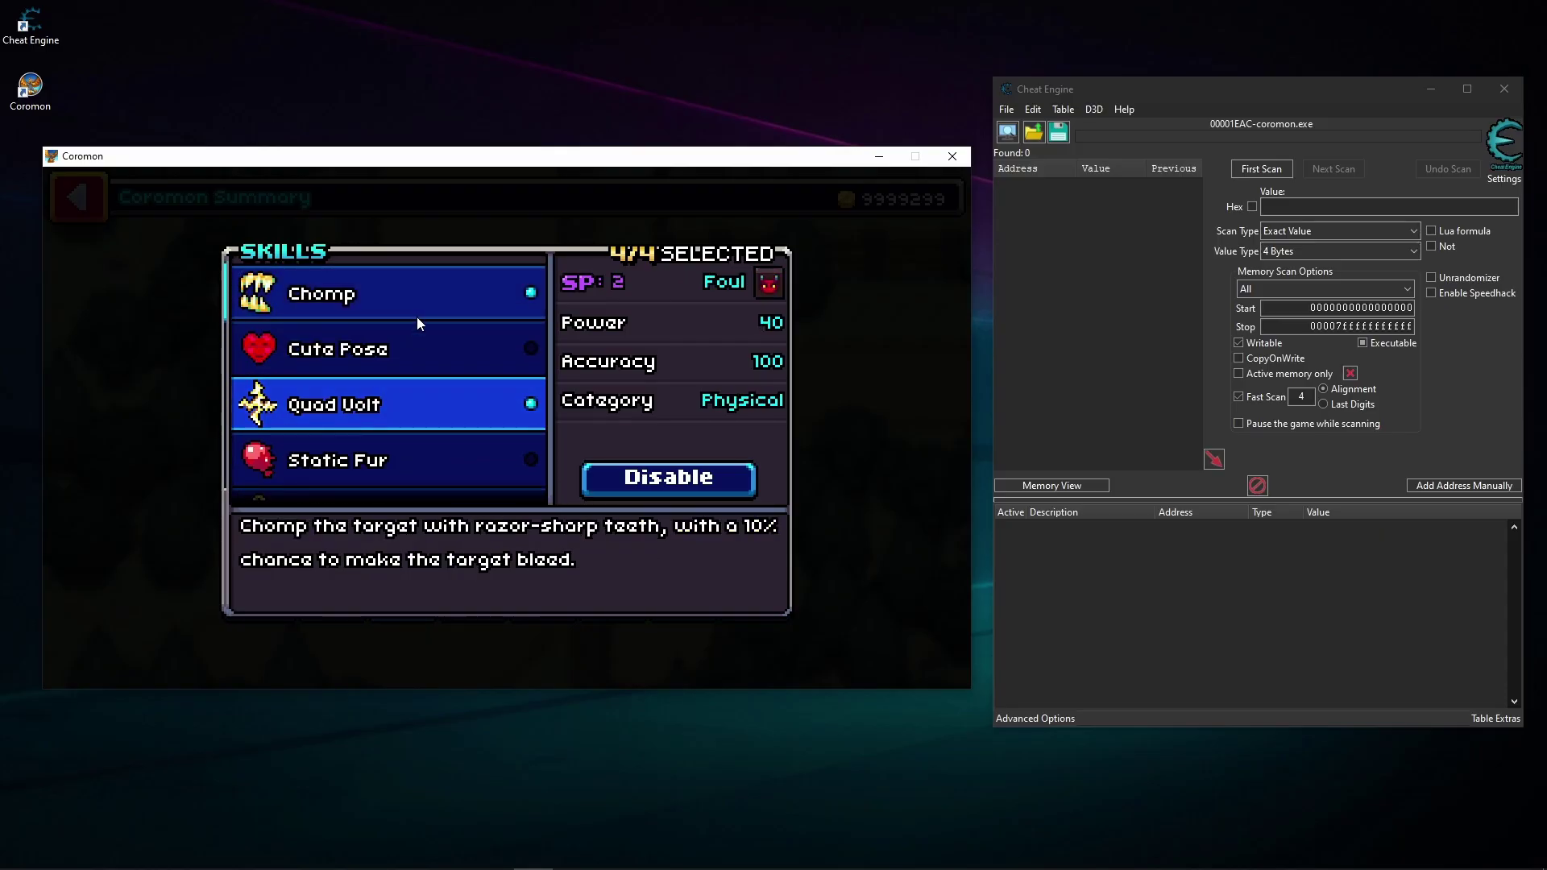
scroll(378, 476, "down", 2)
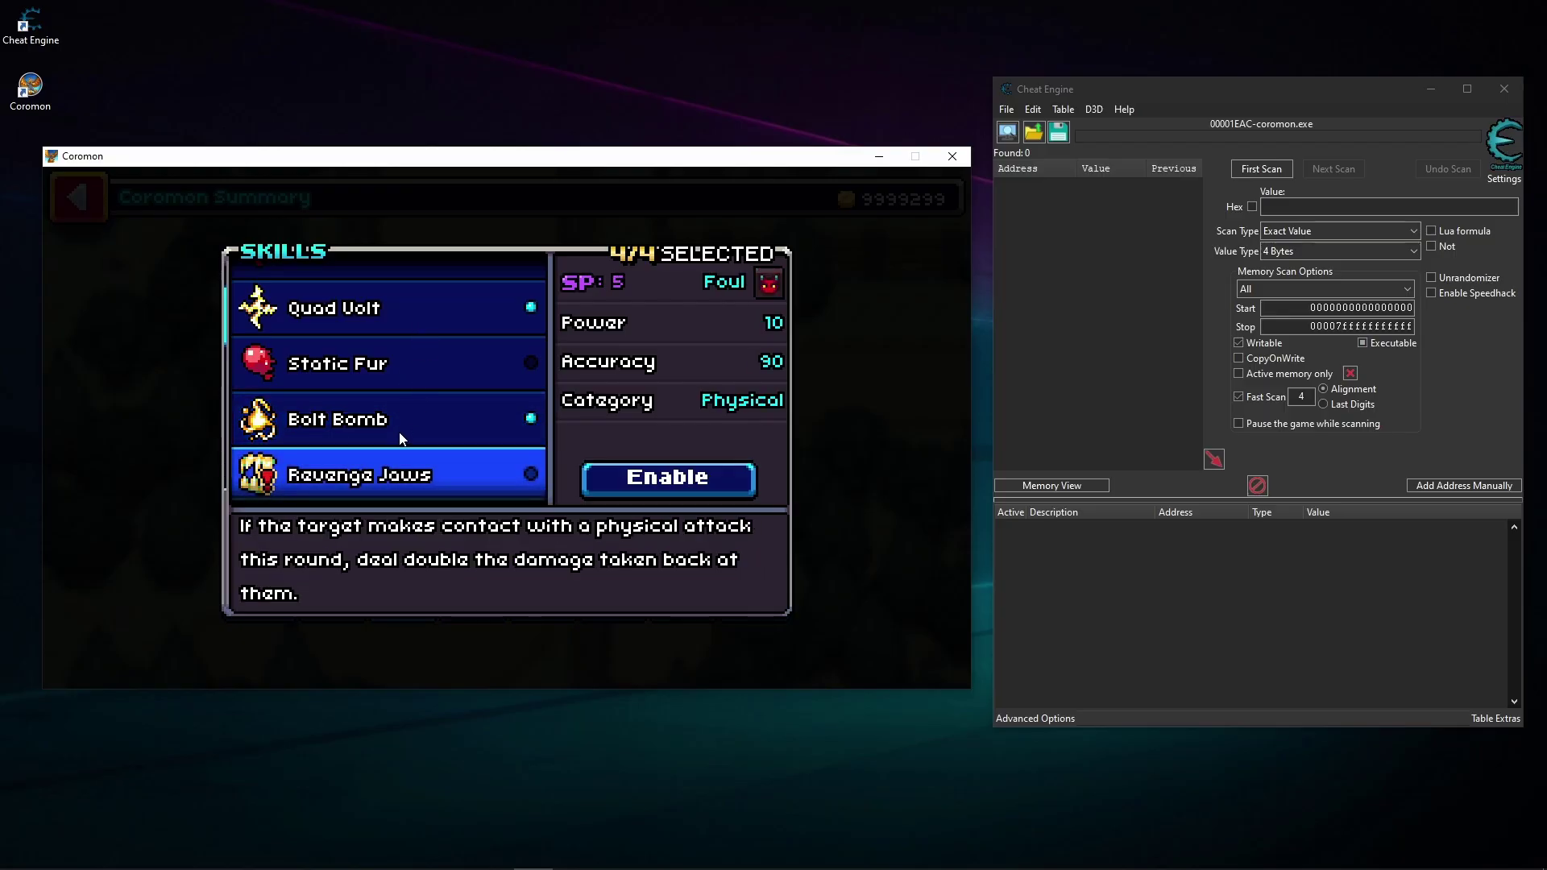
left_click(846, 461)
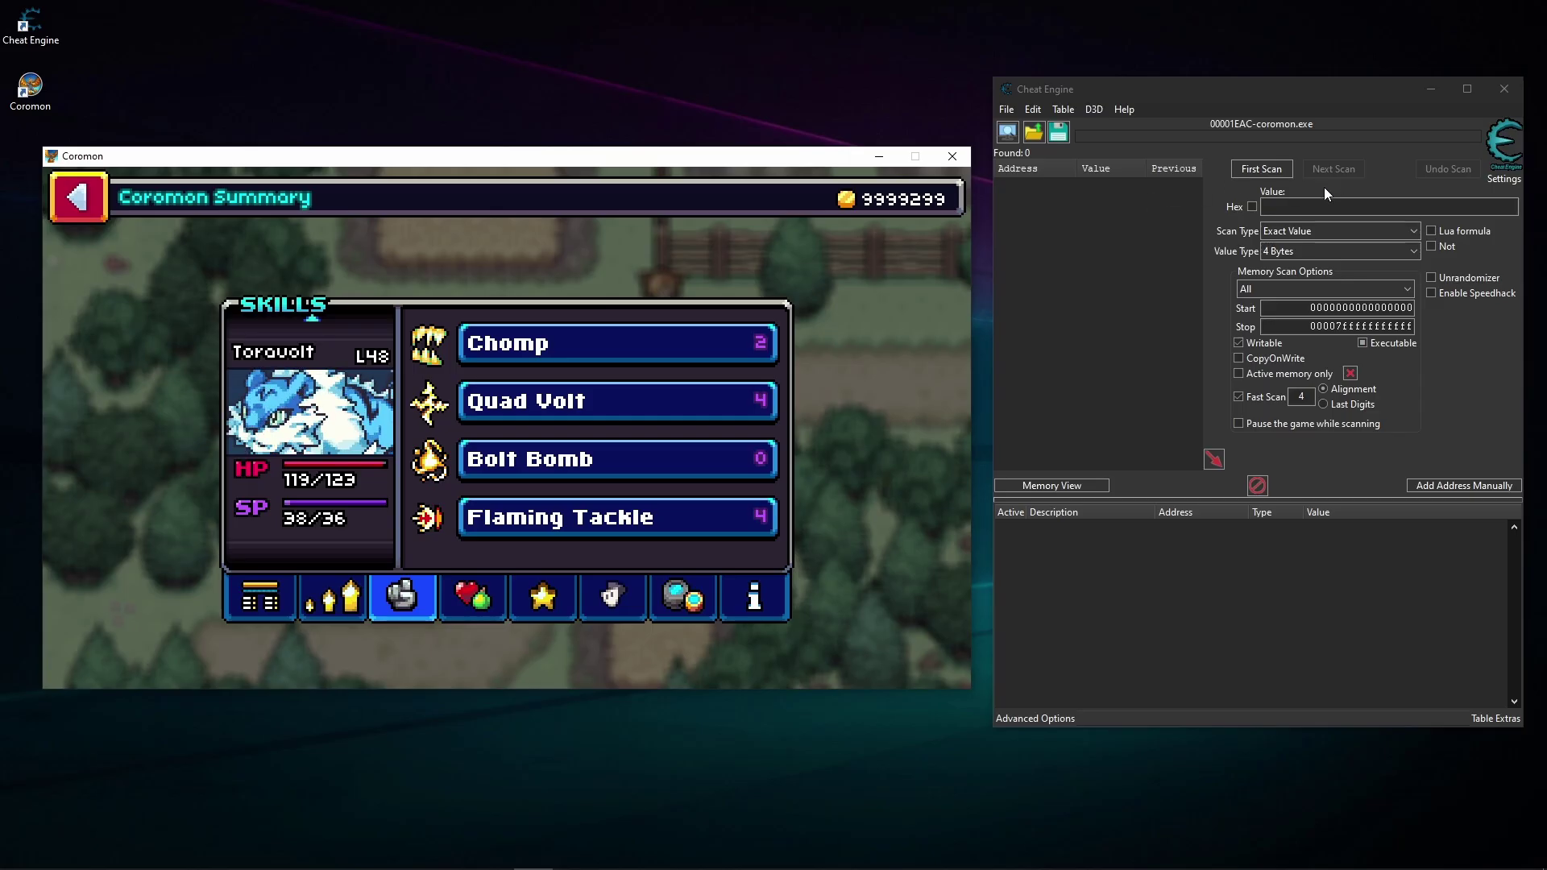
Run a first 4 Bytes scan in Cheat Engine for an unknown initial value
left_click(1311, 255)
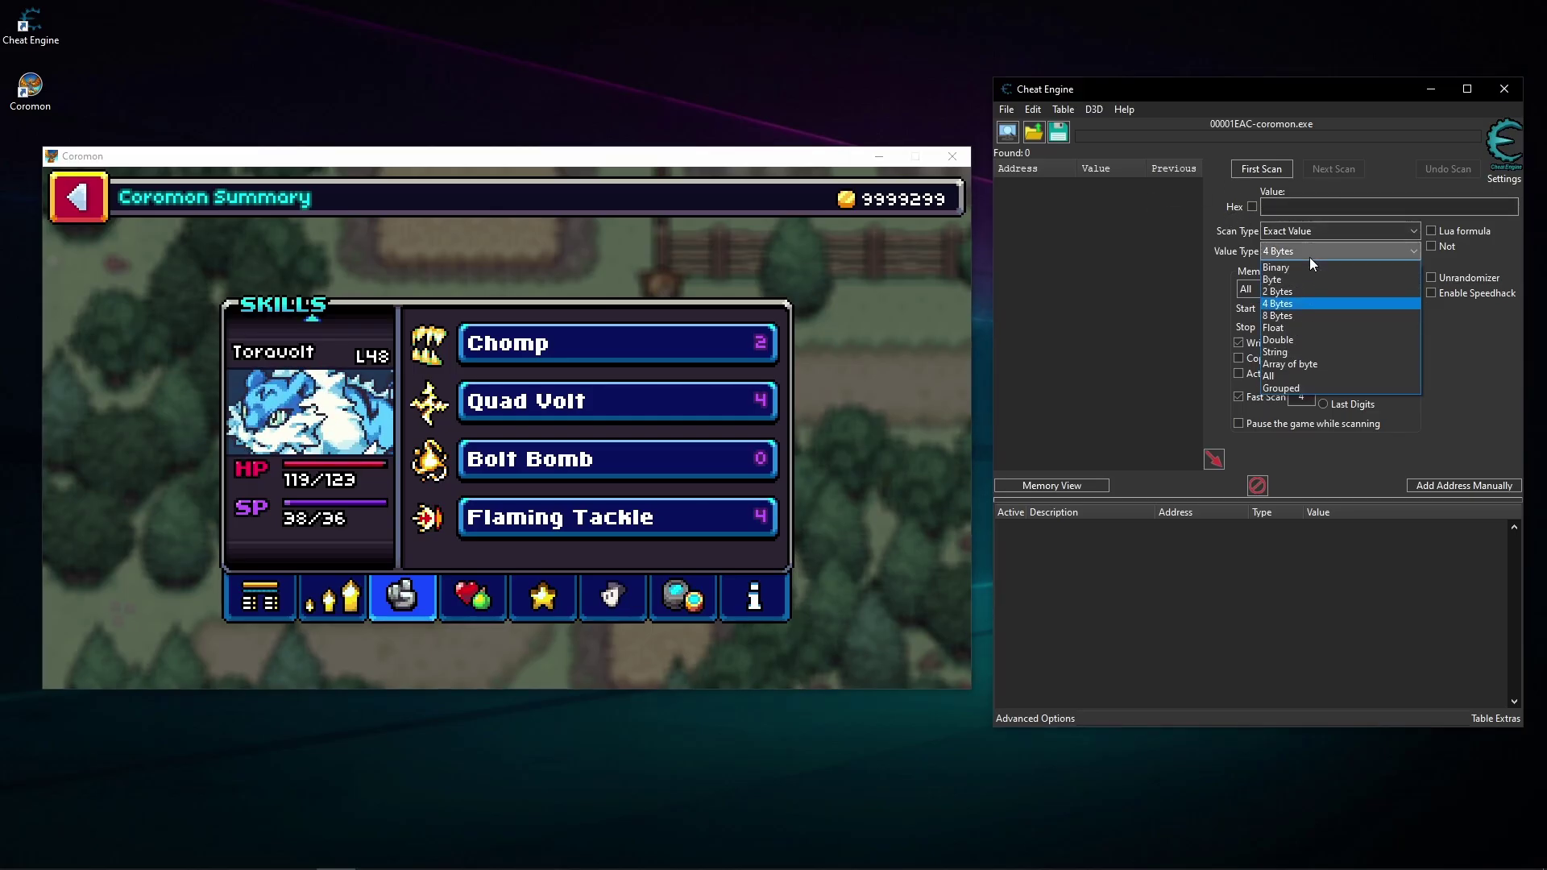
left_click(1309, 258)
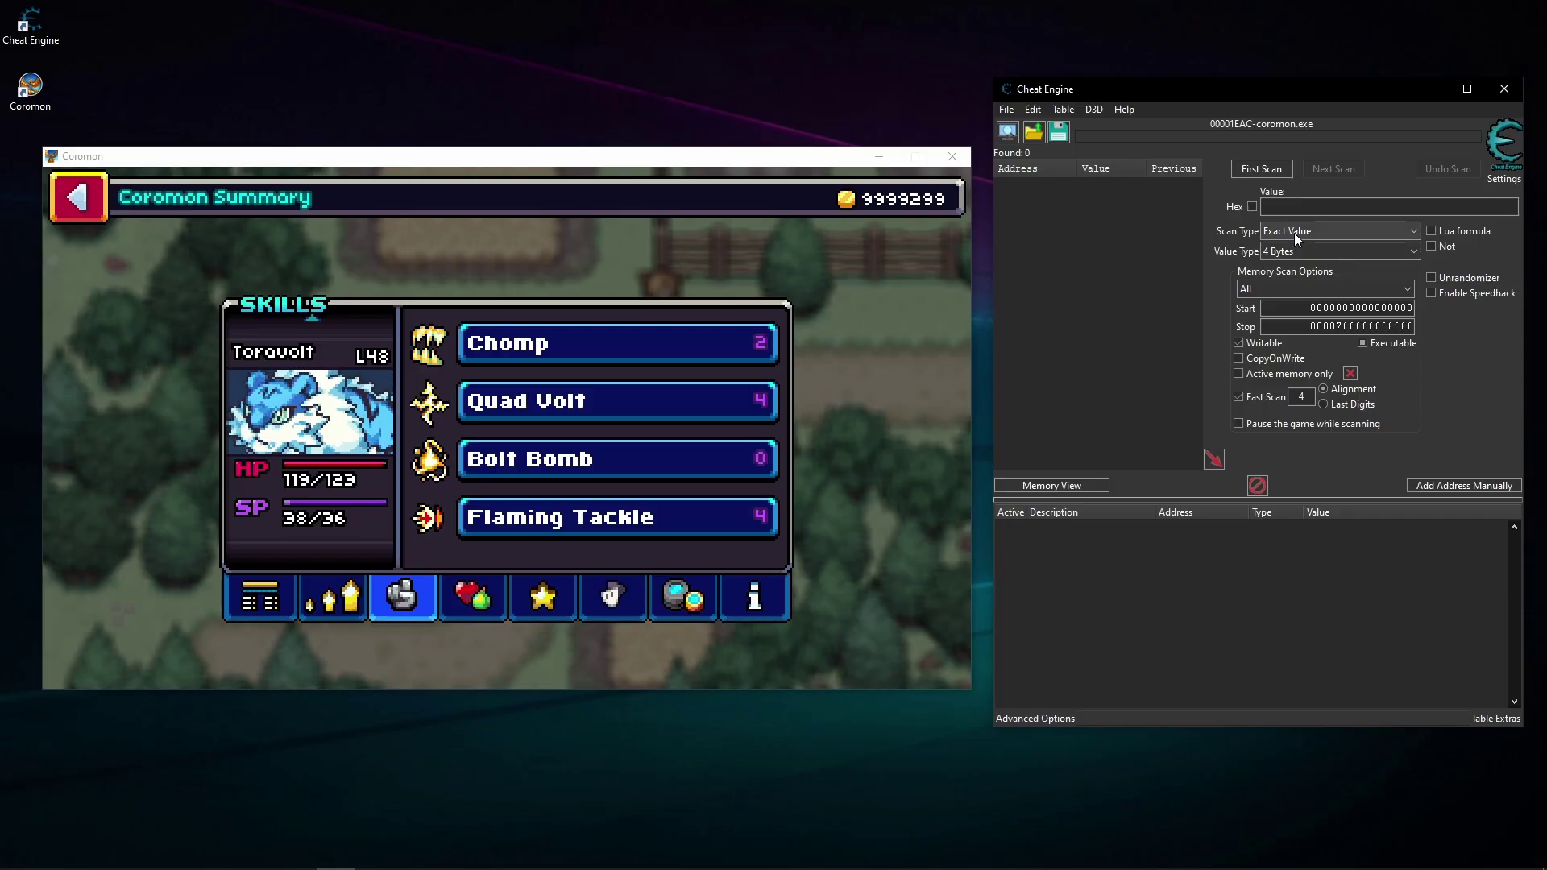
left_click(1294, 234)
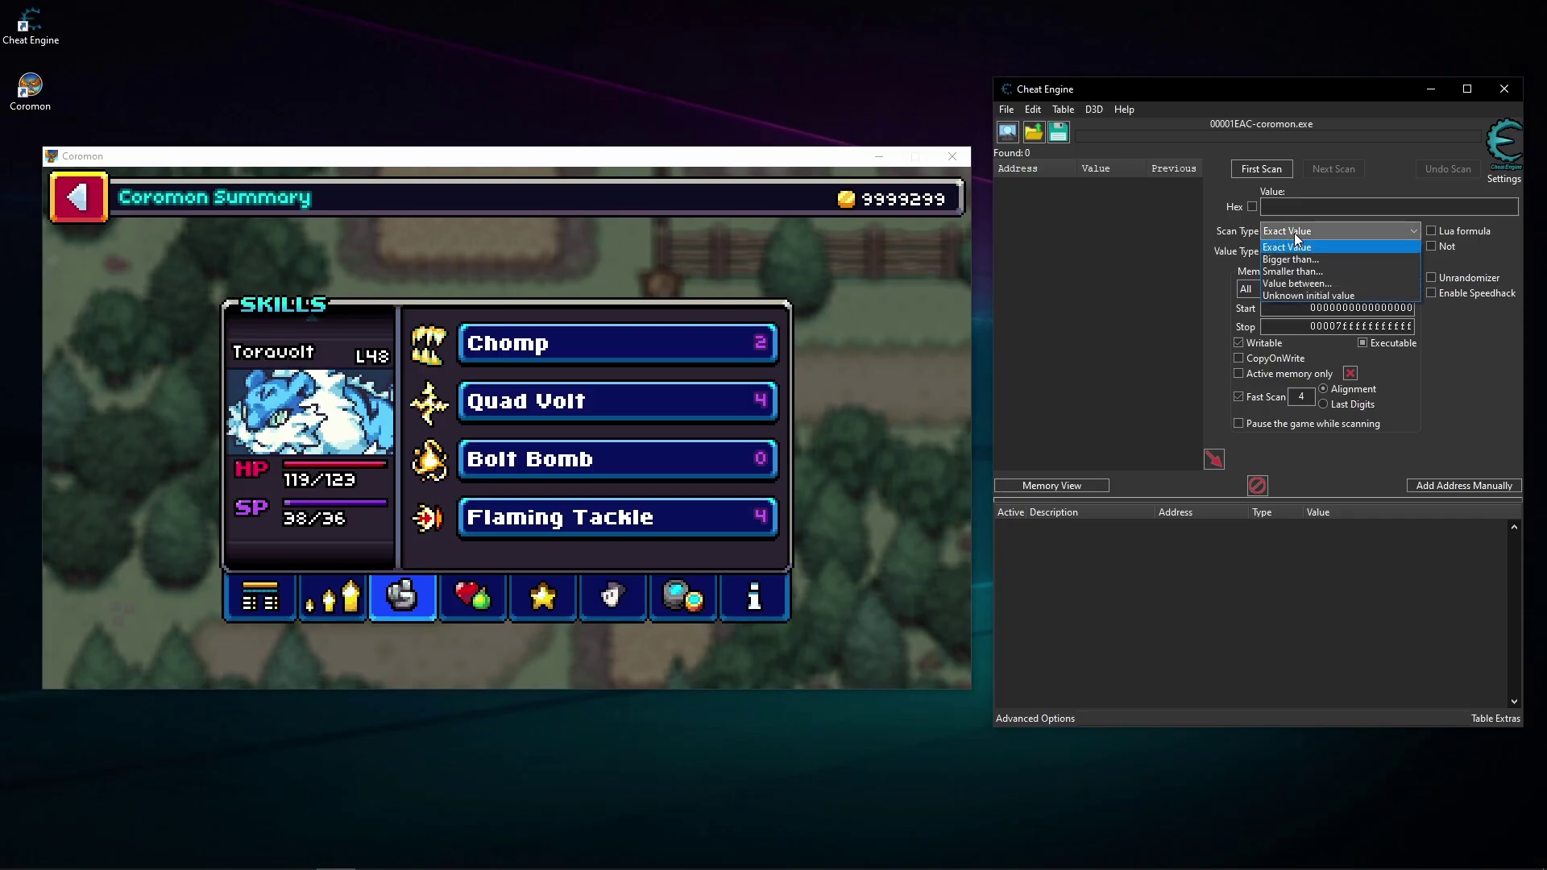
left_click(1294, 293)
left_click(1260, 168)
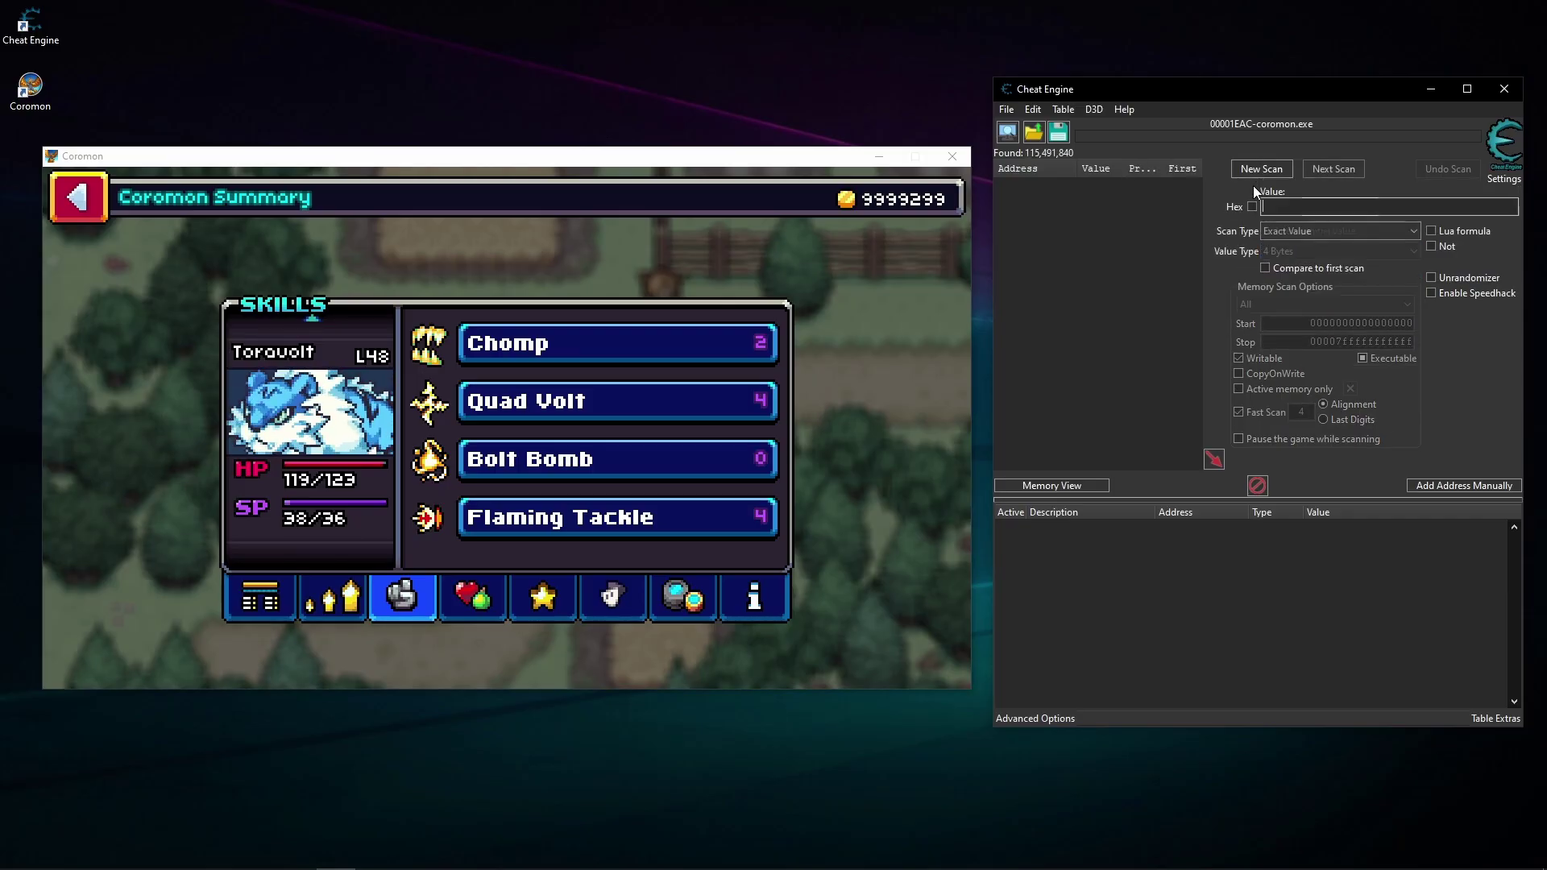
Disable Quad Volt in Toravolt's skill selection in Coromon and close the list
left_click(638, 406)
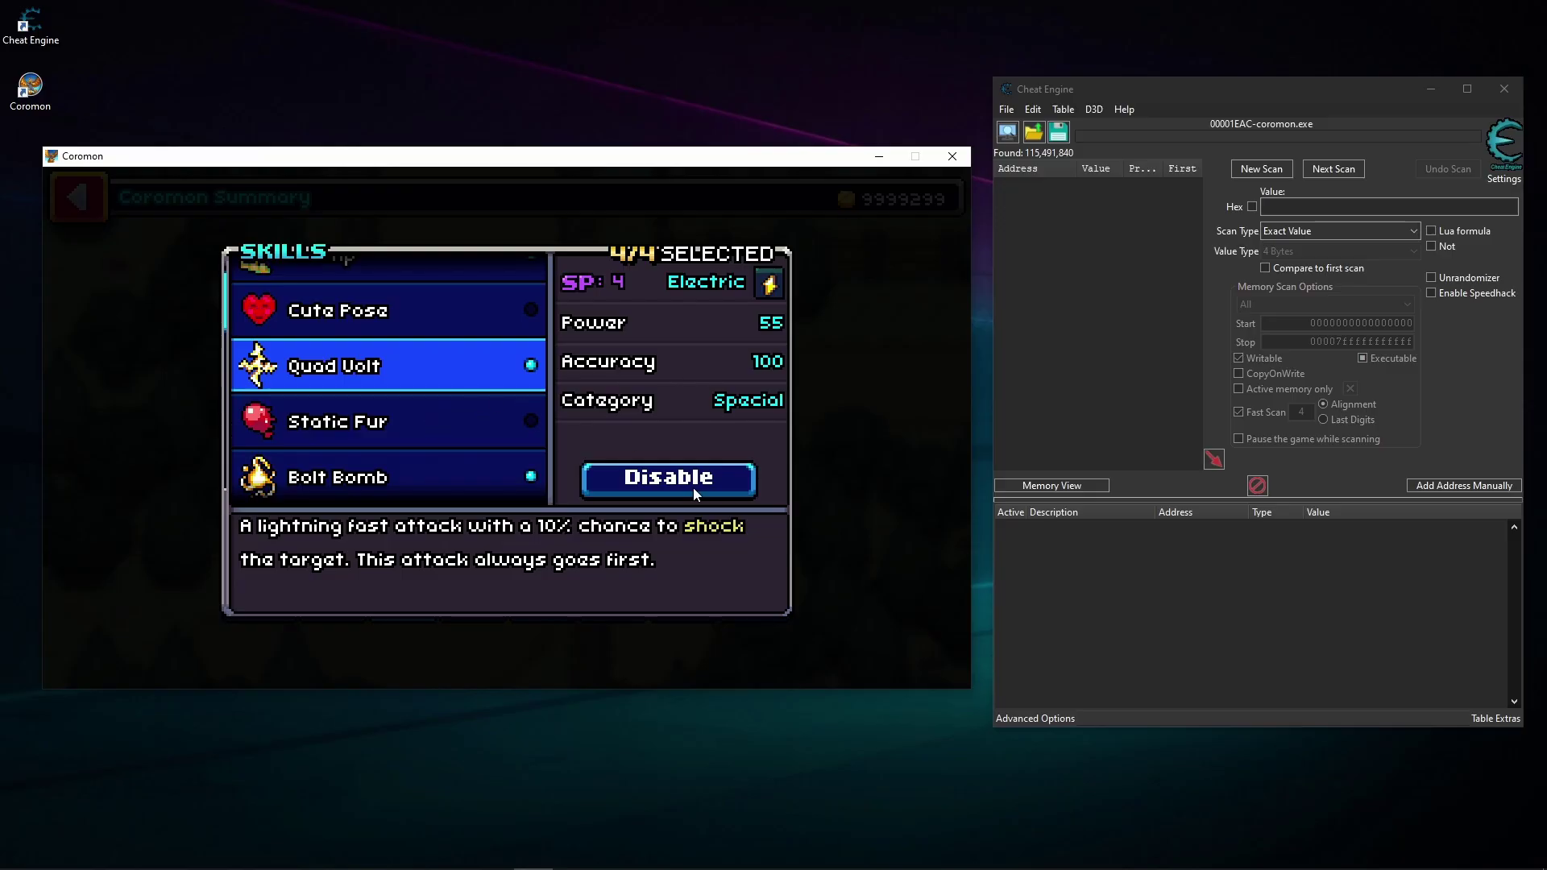
left_click(677, 481)
left_click(898, 330)
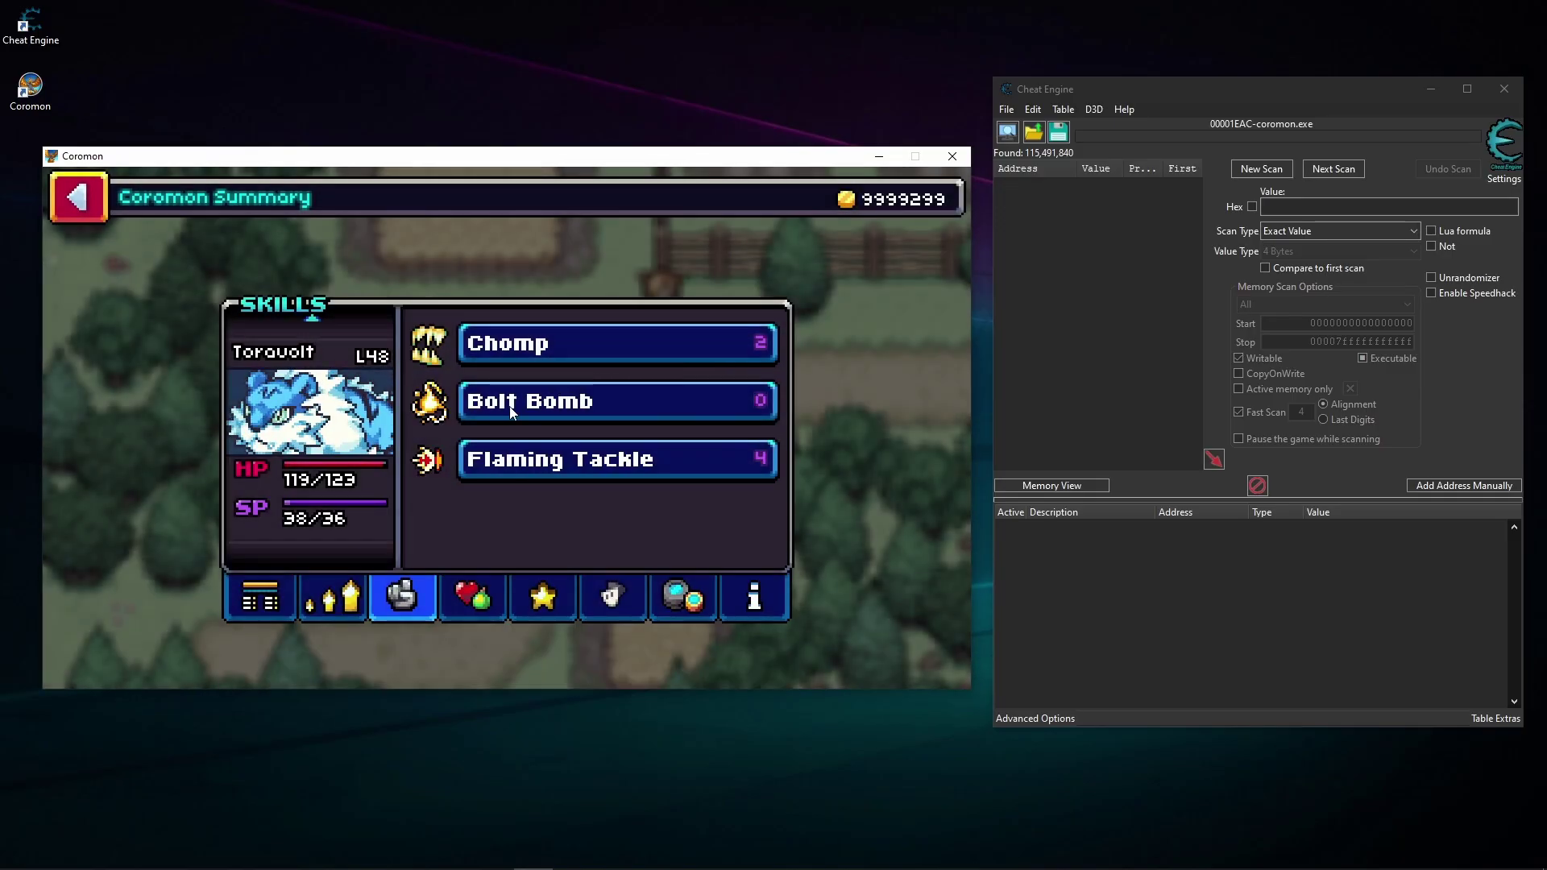
Set Cheat Engine's scan type to Changed value and run the next scan
left_click(1341, 208)
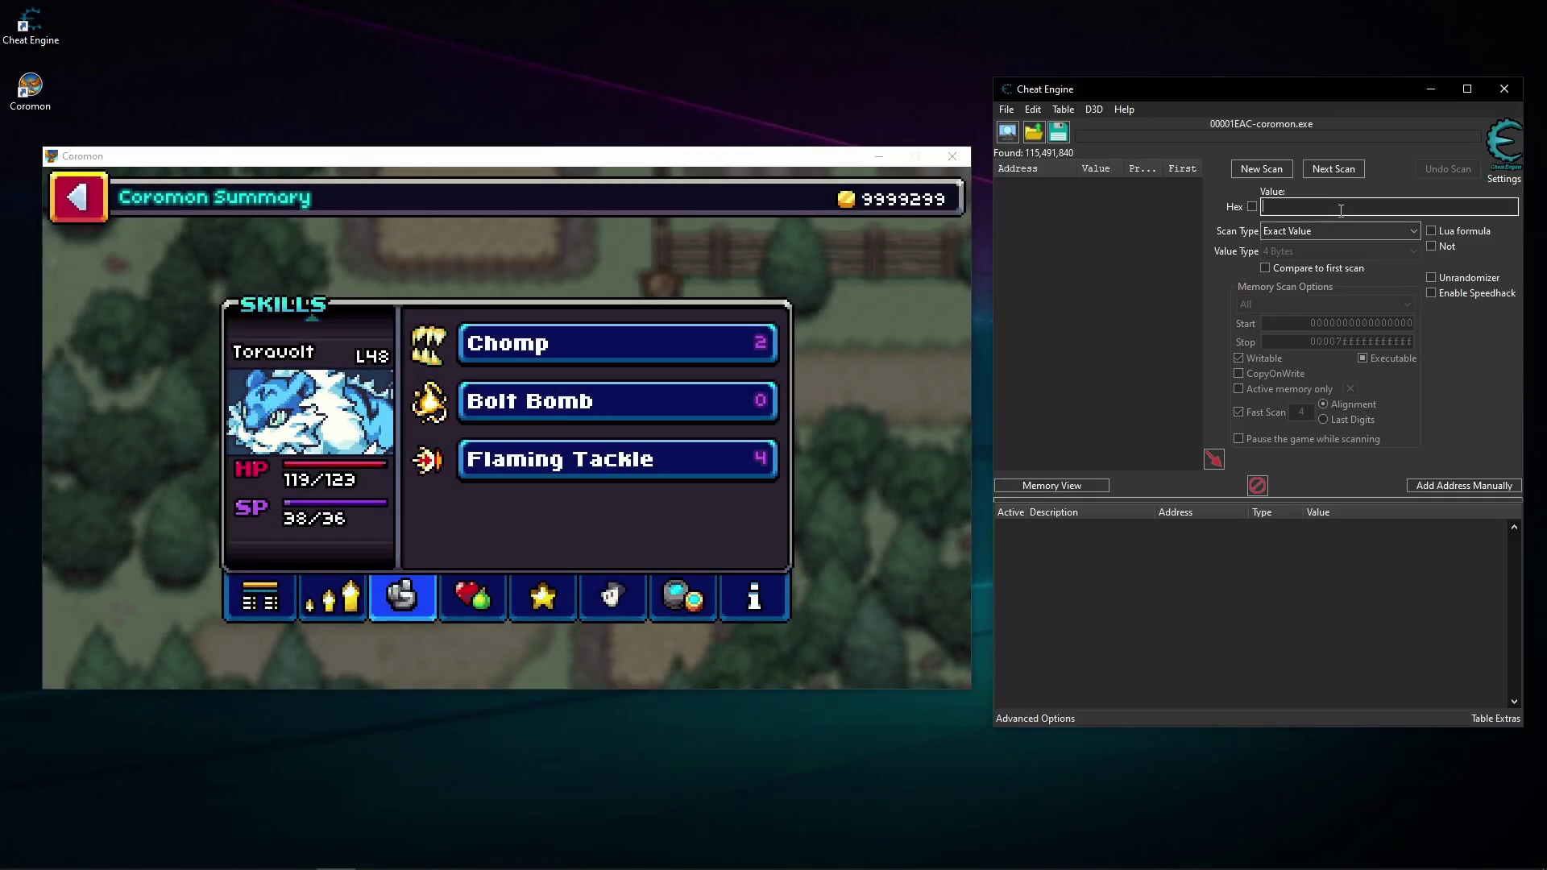
left_click(1269, 235)
left_click(1298, 345)
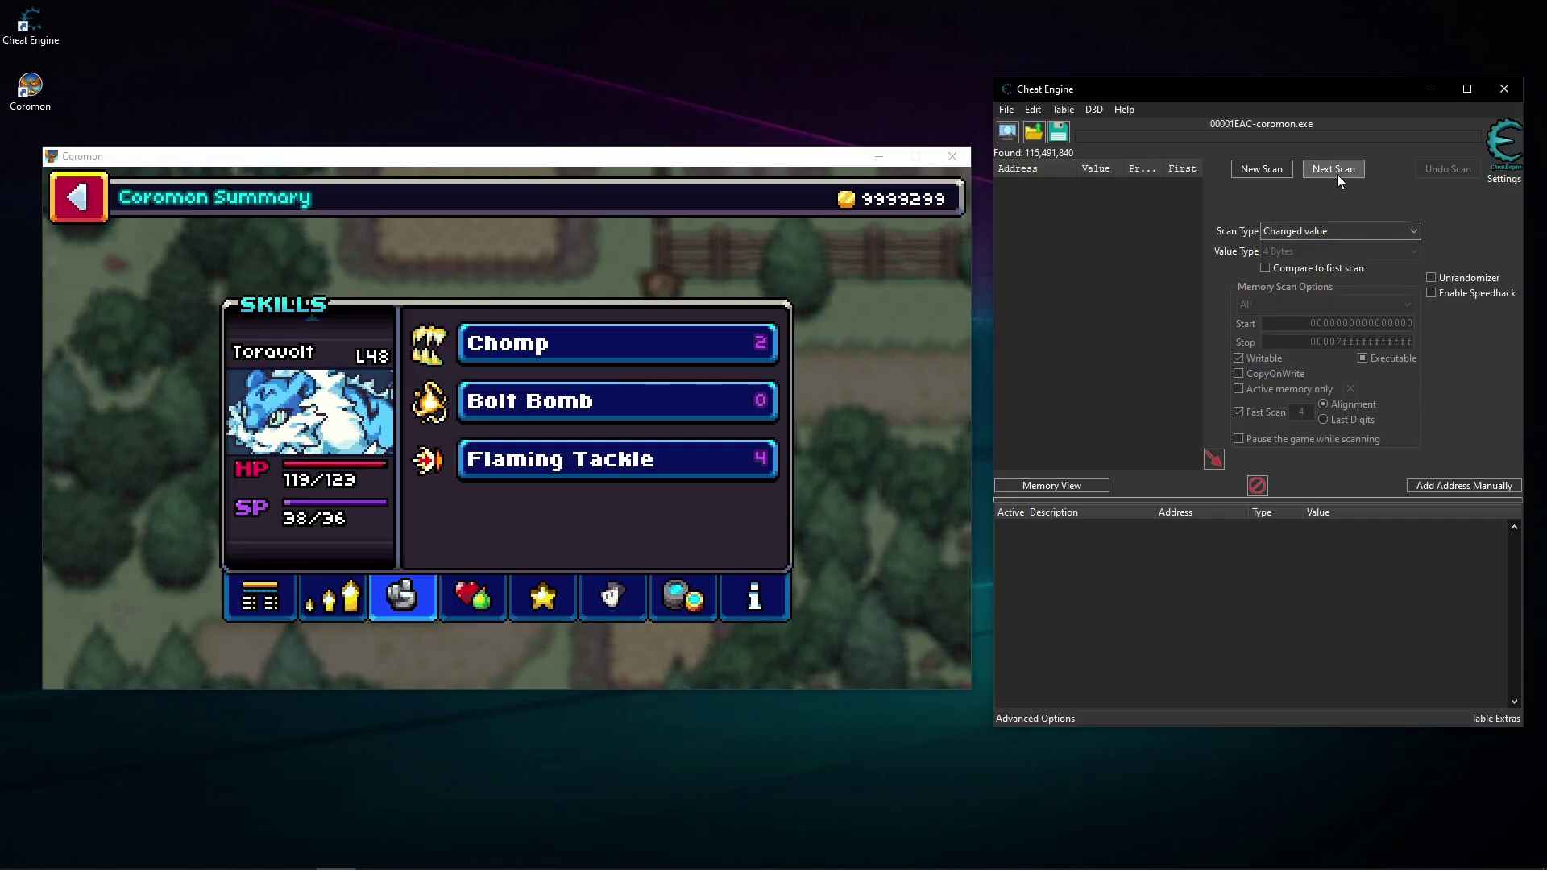
left_click(1334, 170)
Enable Static Fur for Toravolt in the game and rescan for changed values in Cheat Engine
left_click(700, 391)
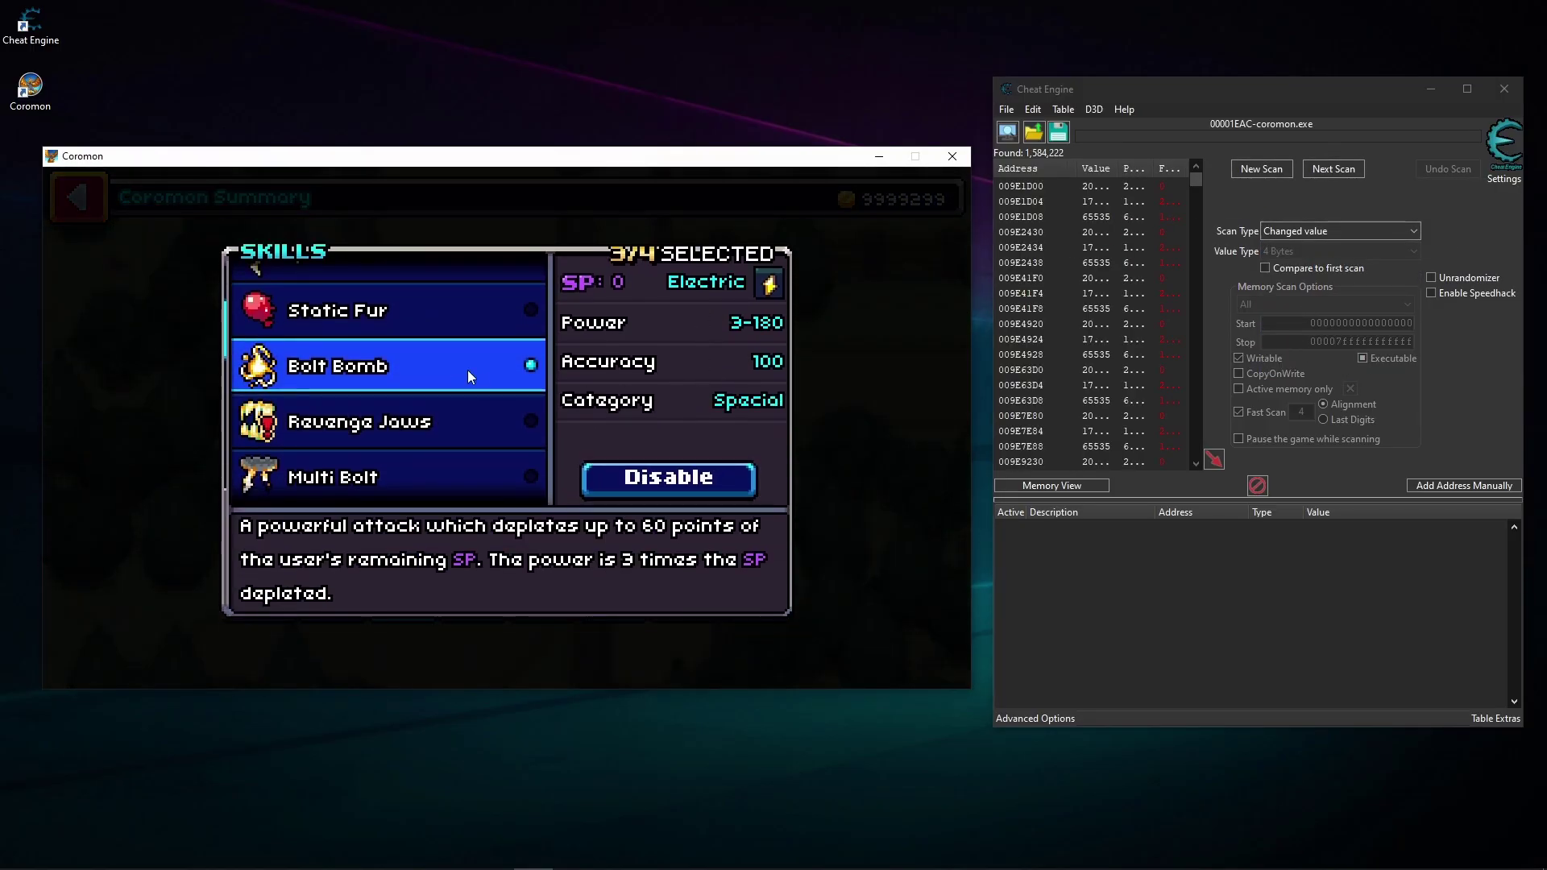
left_click(437, 320)
left_click(693, 483)
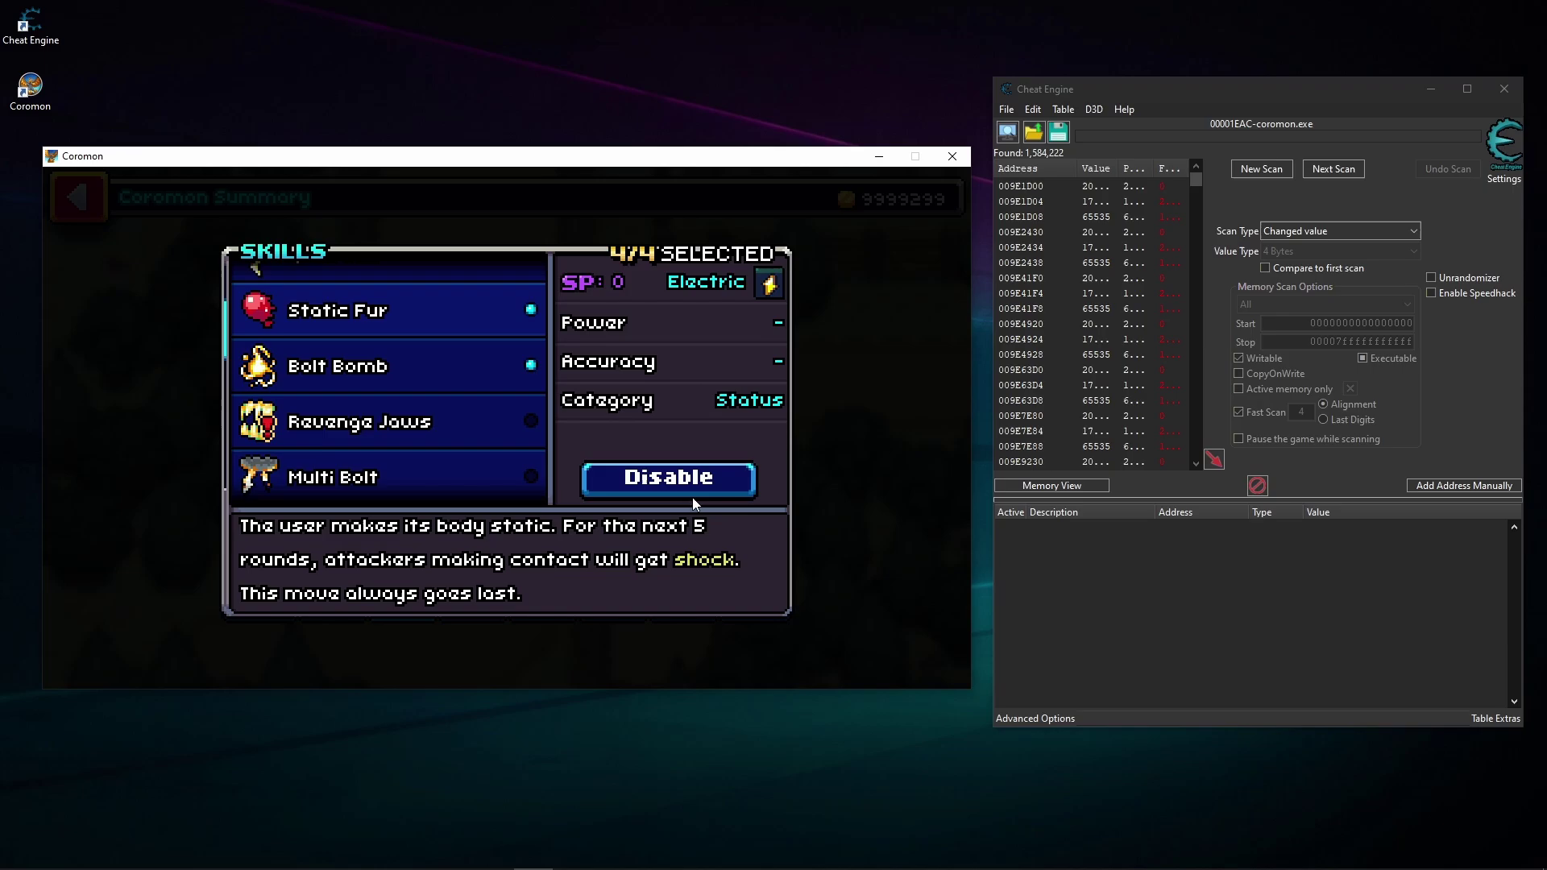
left_click(834, 398)
left_click(1338, 168)
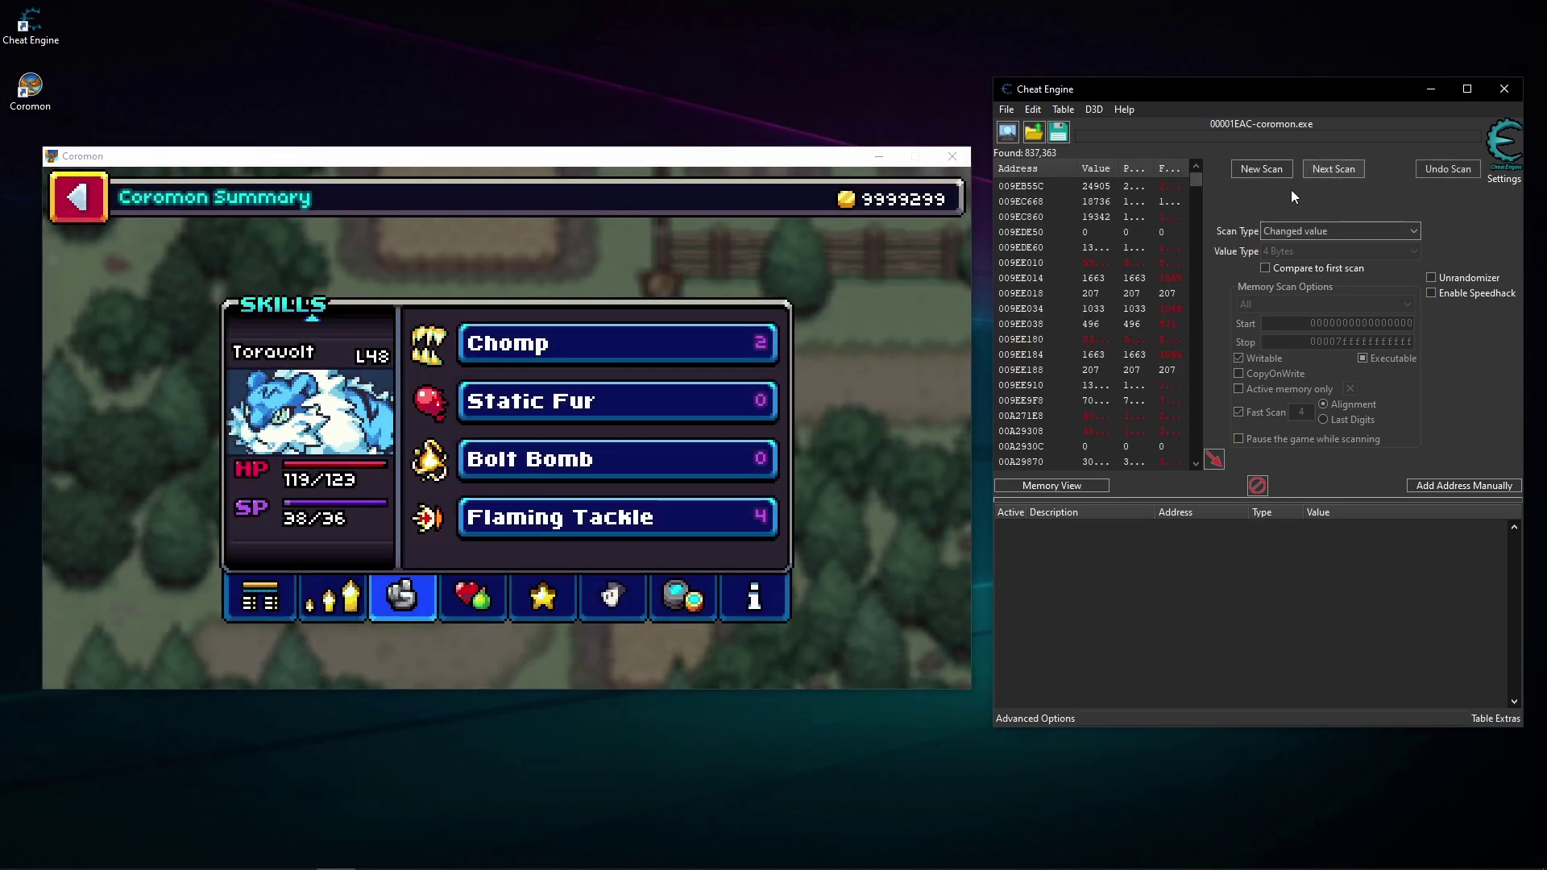
Disable Static Fur in the game and filter the scan results by changed values again
left_click(612, 395)
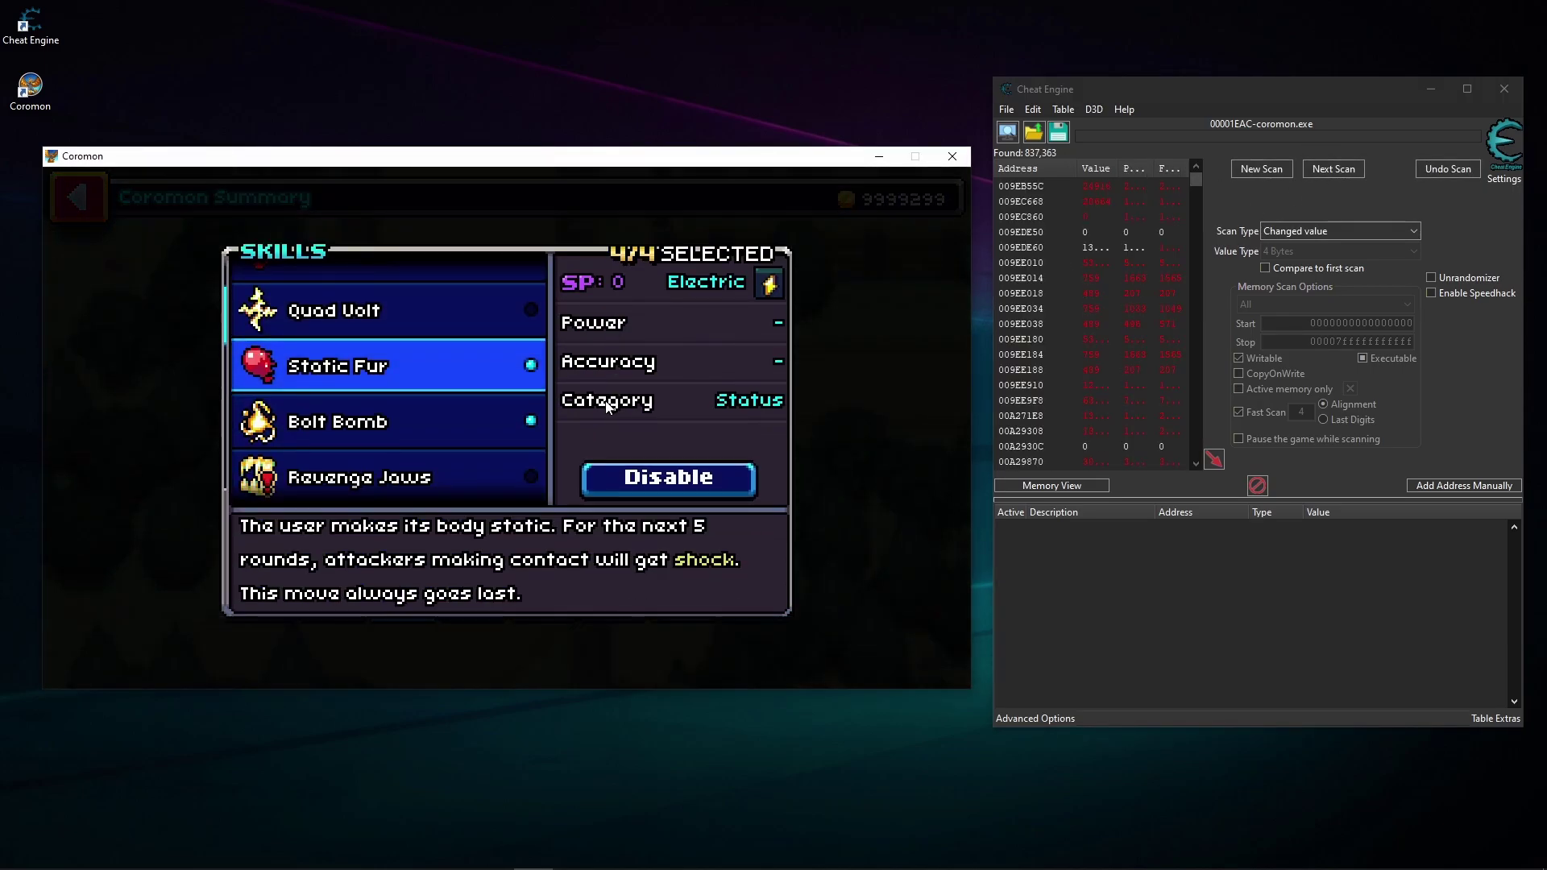
left_click(699, 484)
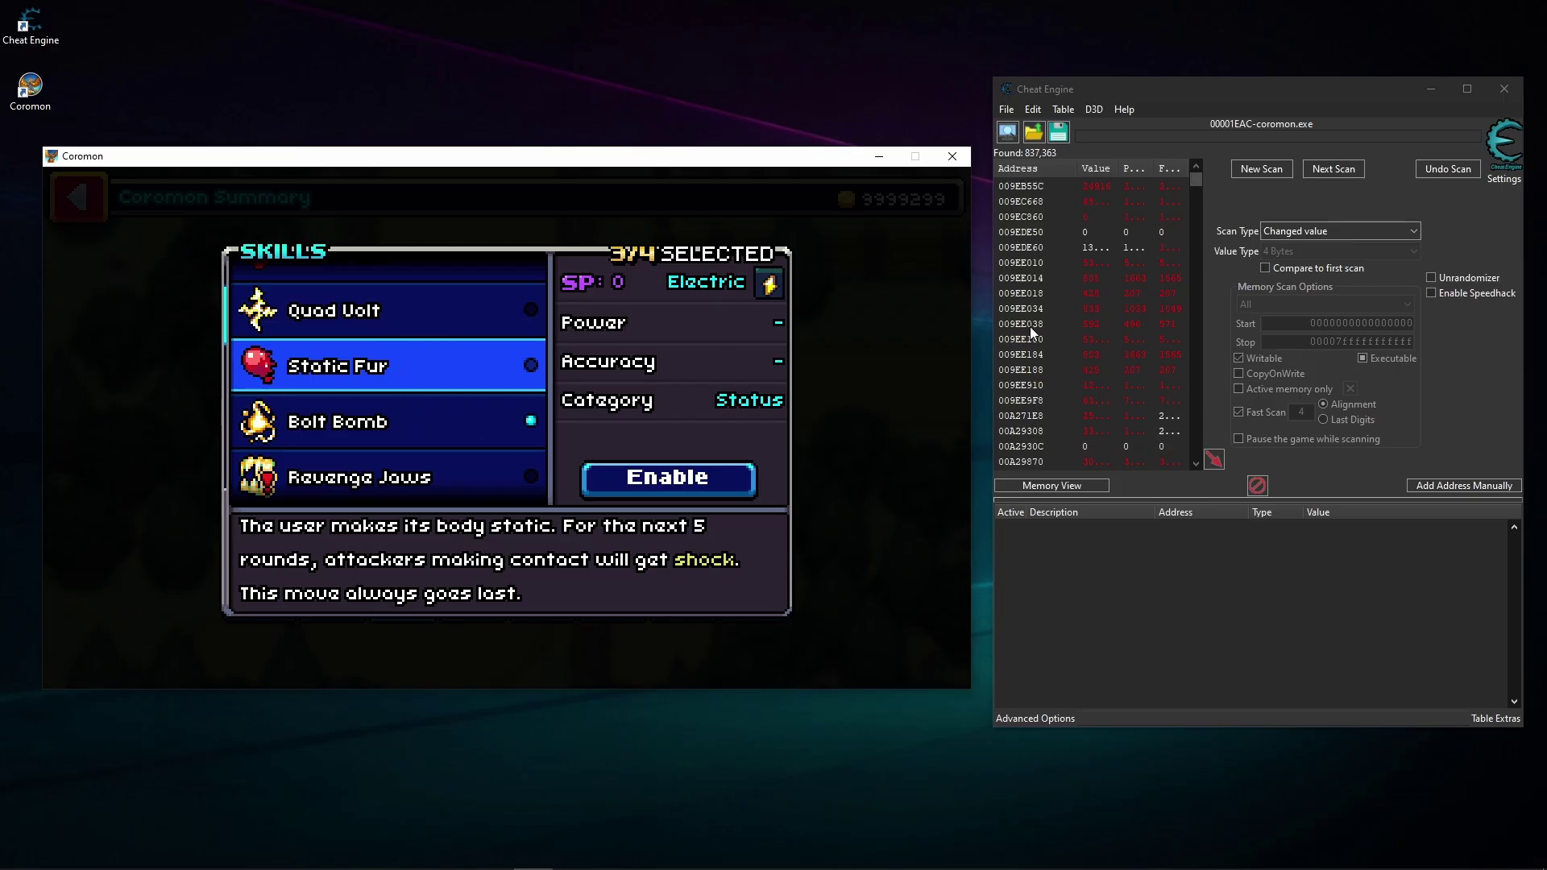
left_click(1322, 170)
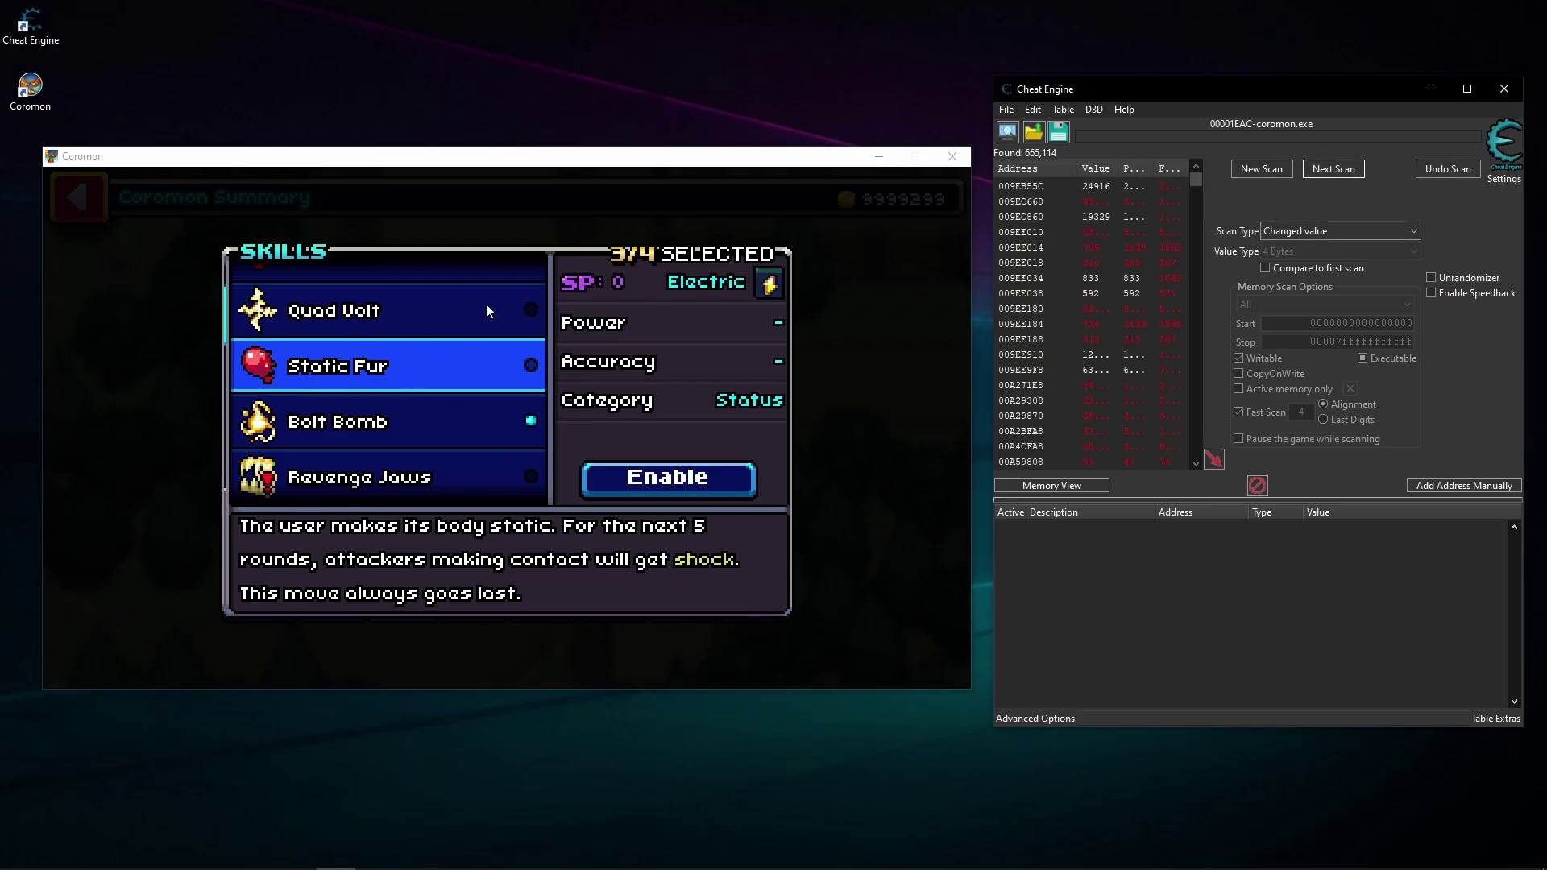
Narrow the results with an Unchanged value scan, repeat it continuously for a few seconds, and turn Repeat off
left_click(1289, 232)
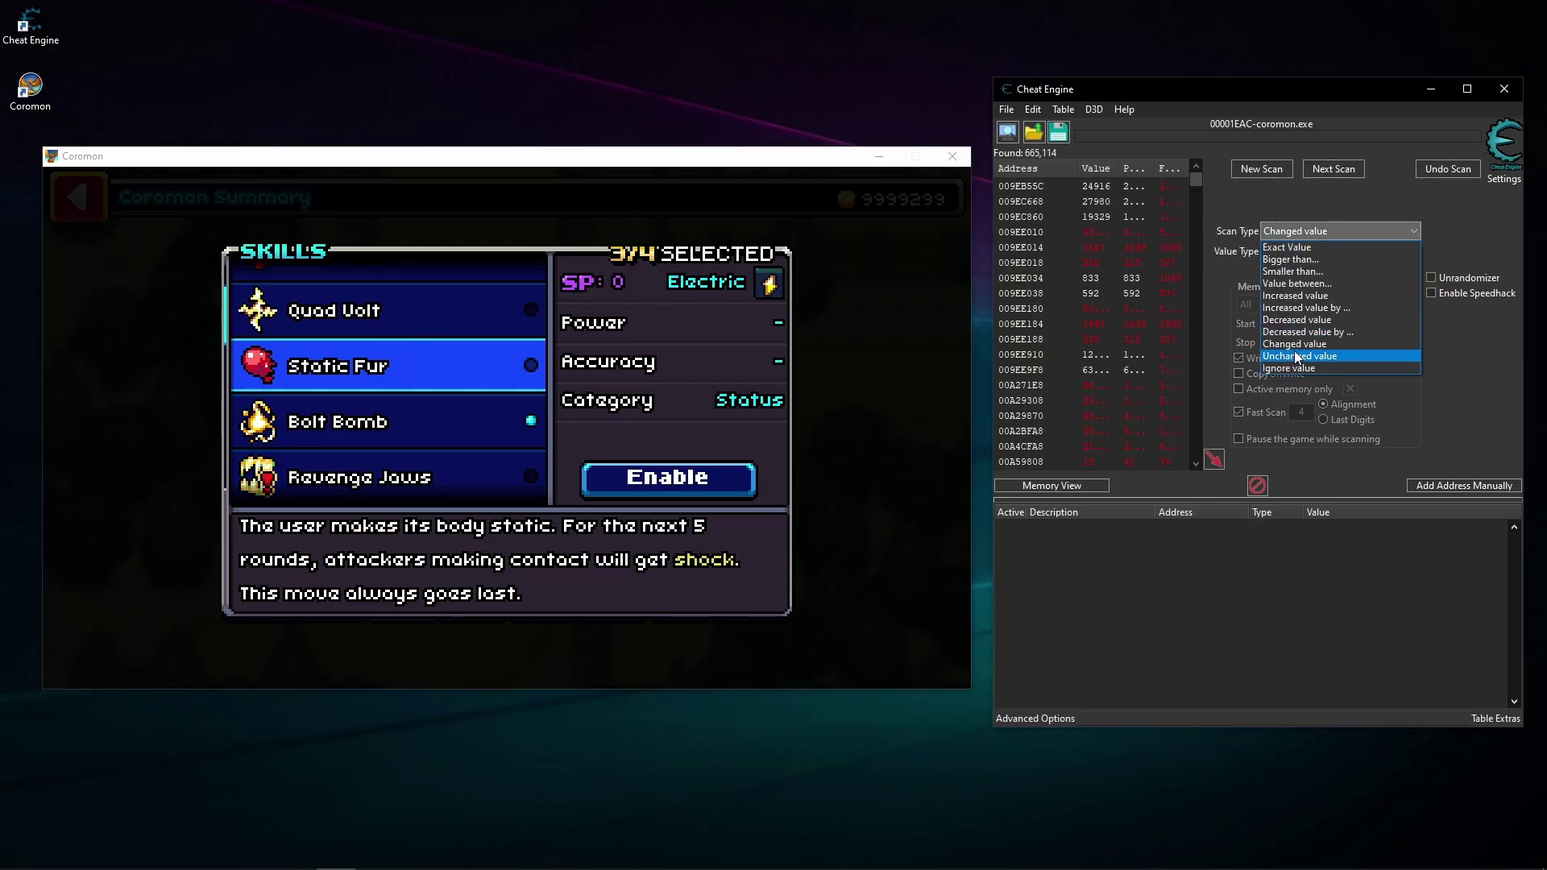
left_click(1294, 354)
left_click(1341, 166)
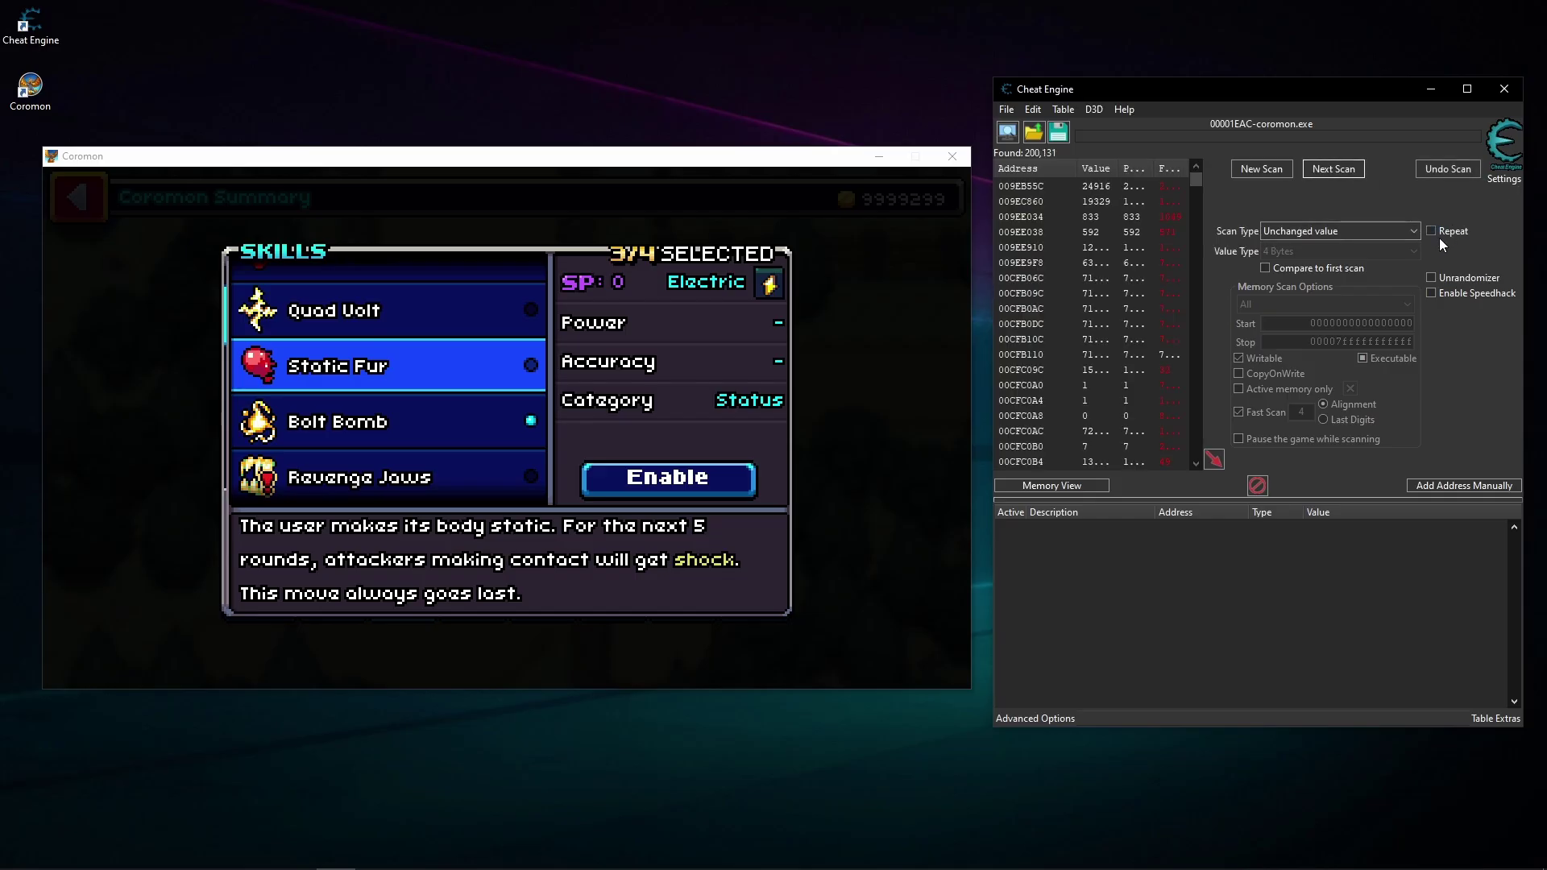
left_click(1439, 236)
left_click(1337, 176)
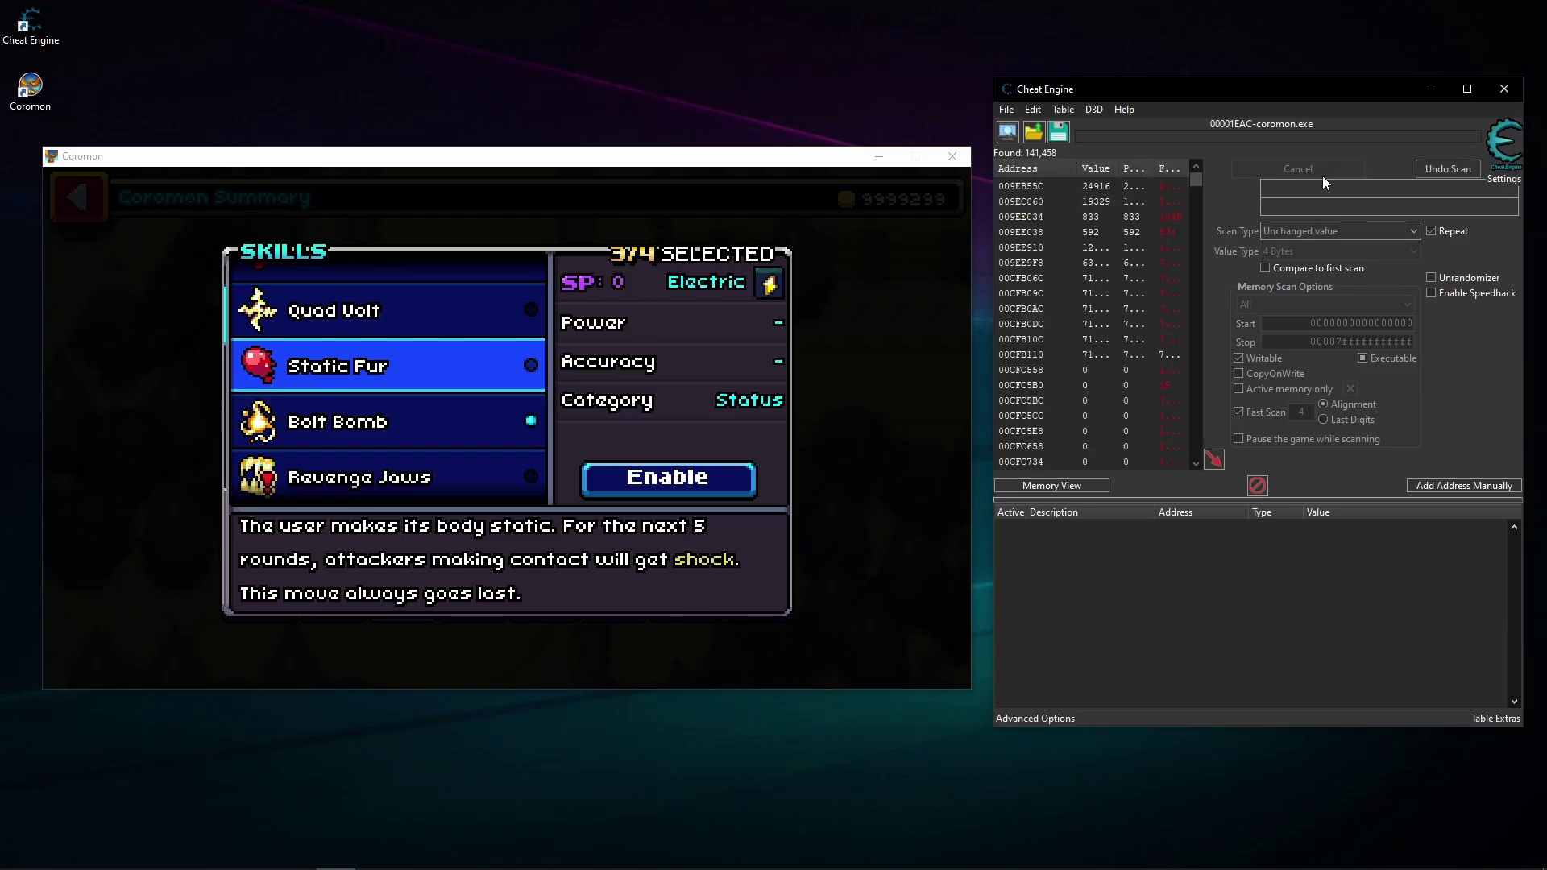
left_click(1431, 230)
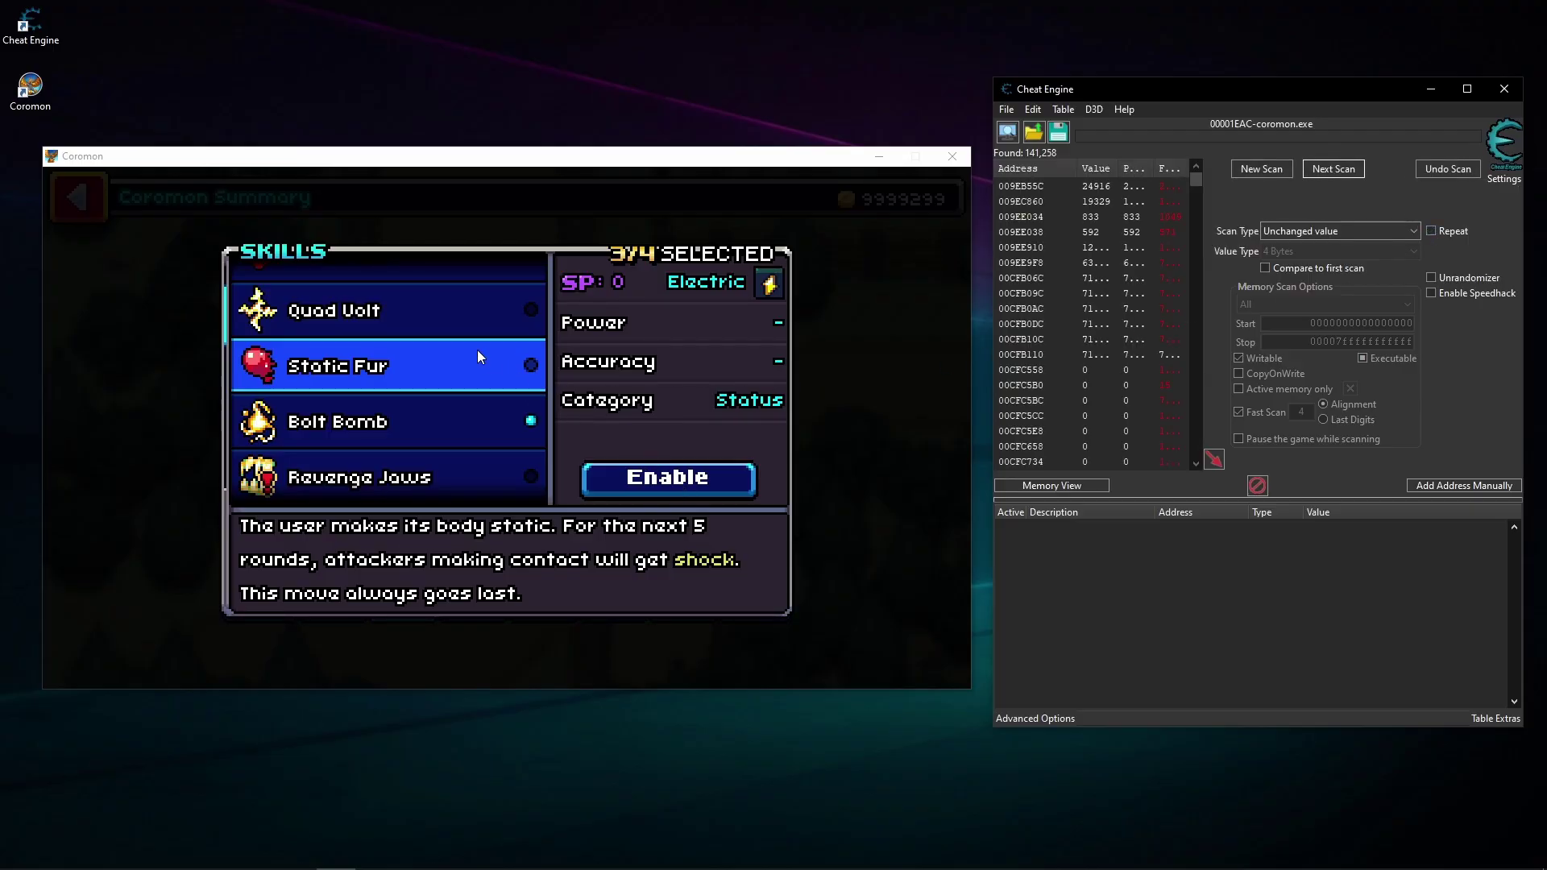
Enable Quad Volt in Toravolt's skill selection in Coromon and close the list
left_click(452, 327)
left_click(657, 484)
left_click(824, 375)
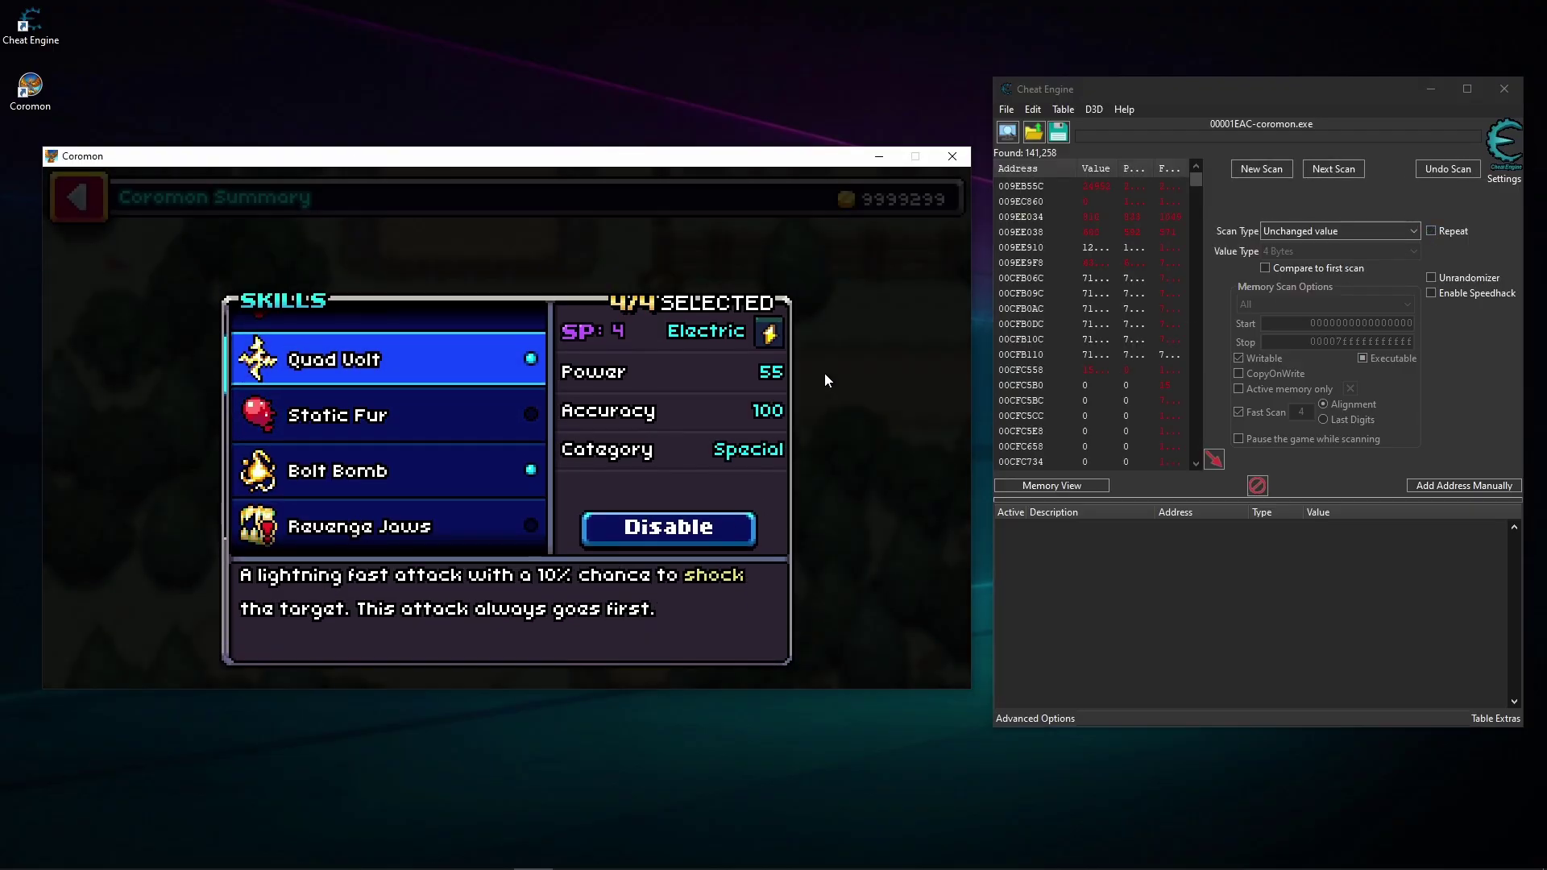
Filter the Cheat Engine scan results with a Changed value scan
left_click(1305, 231)
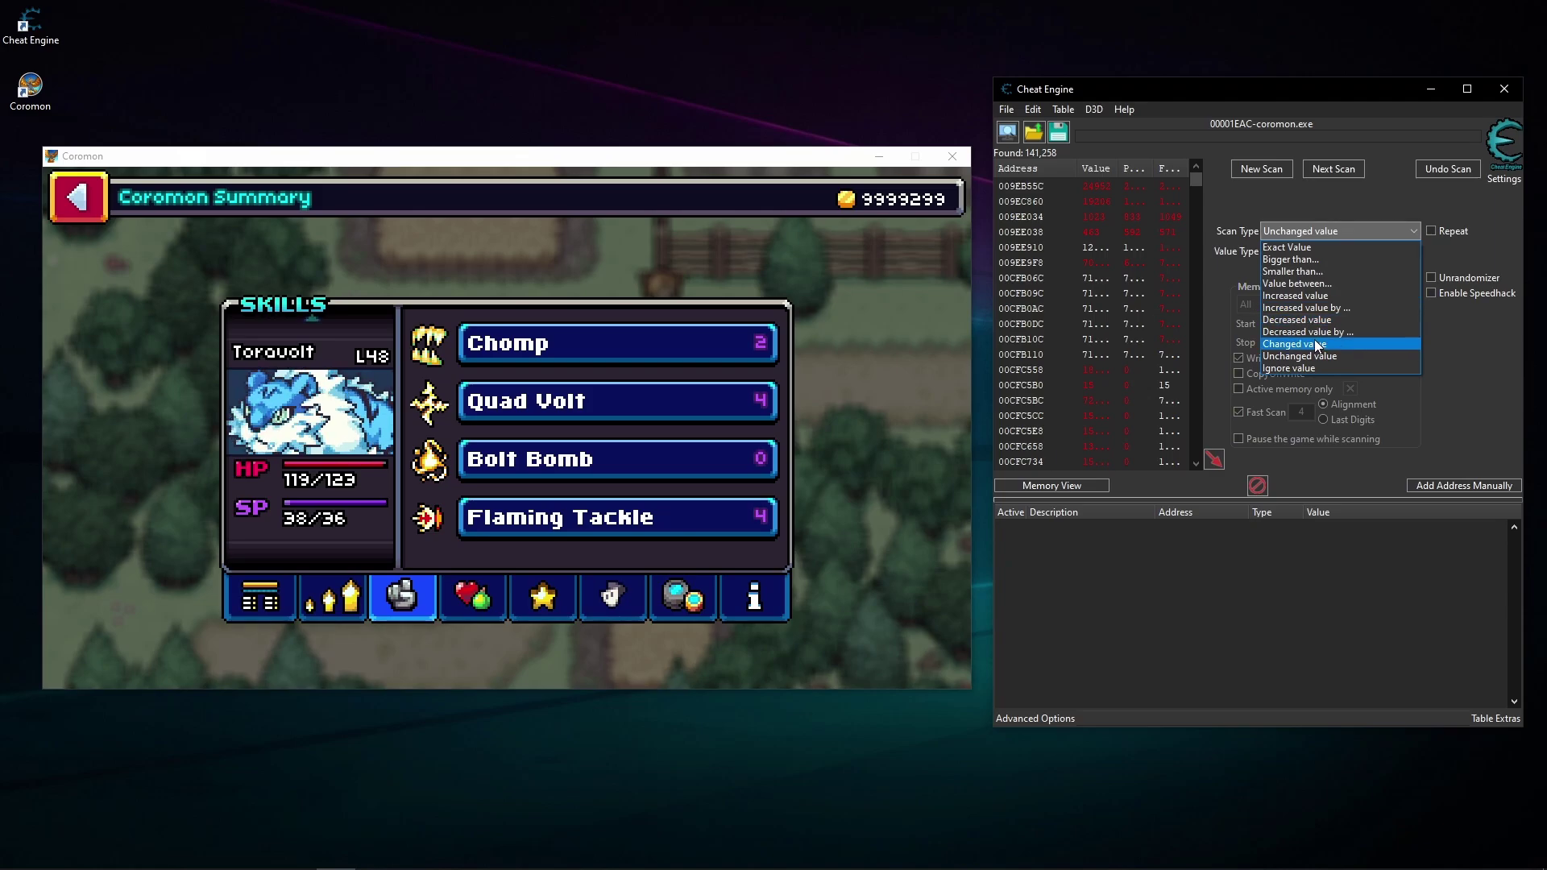
left_click(1296, 343)
left_click(1351, 176)
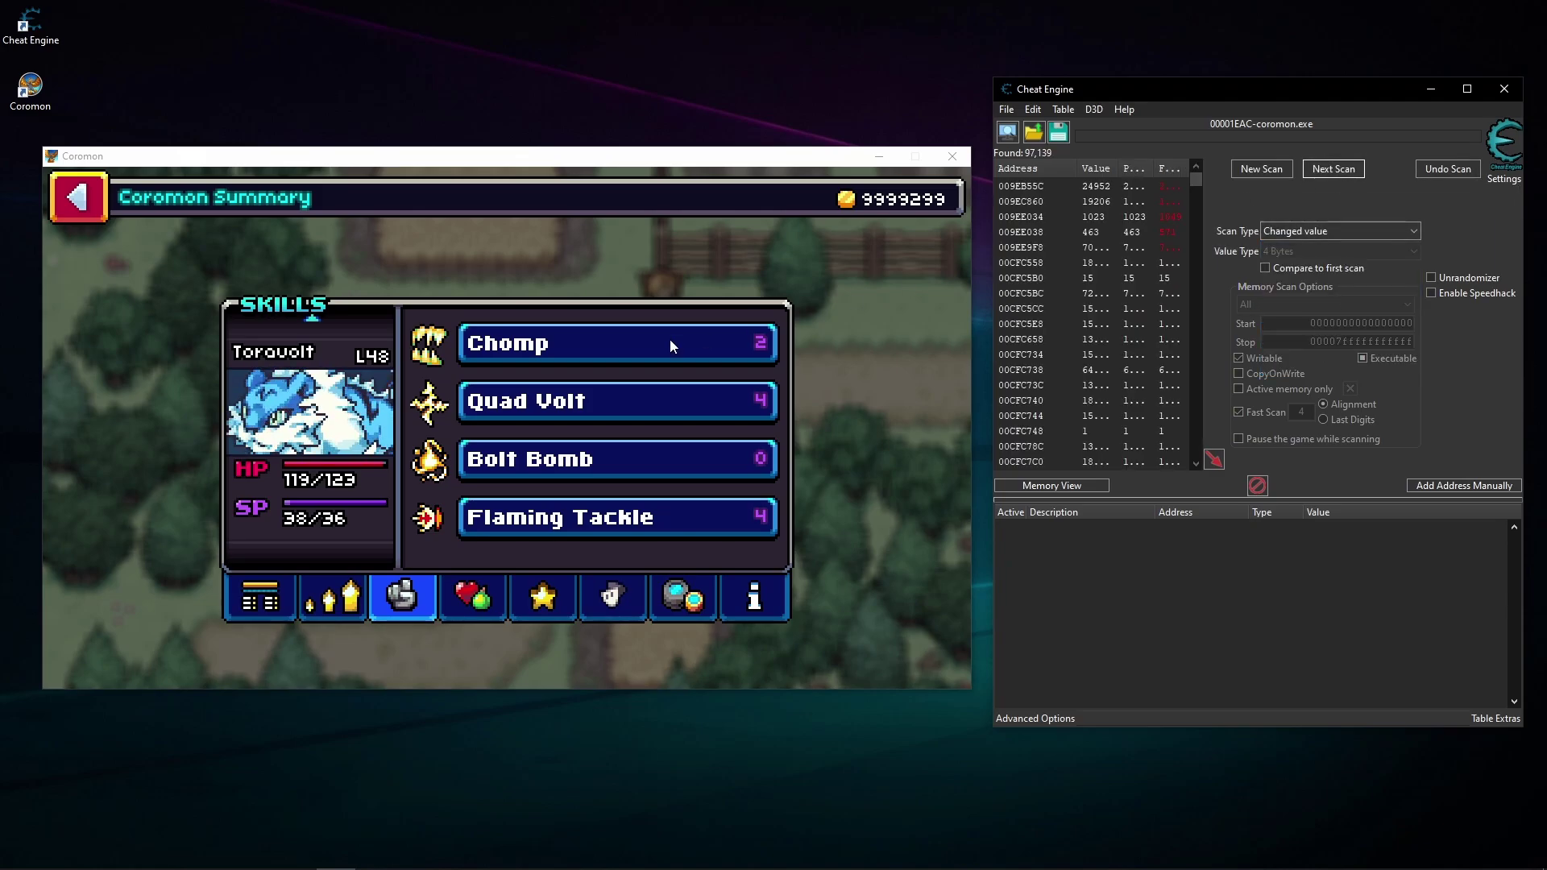
Disable Flaming Tackle in Toravolt's skill selection in Coromon and close the list
left_click(623, 403)
scroll(514, 417, "down", 4)
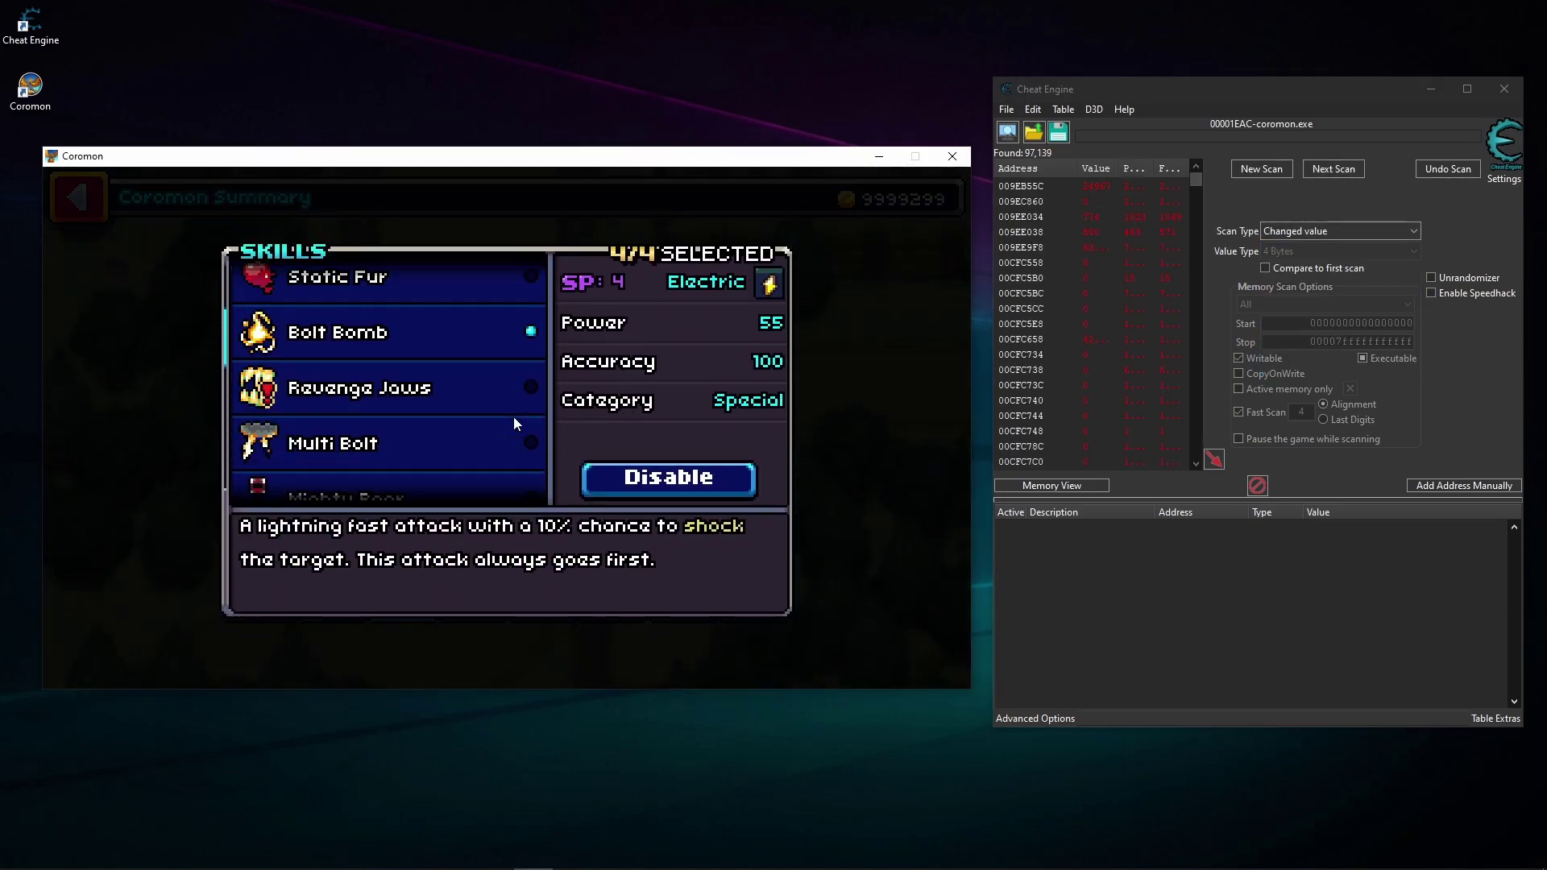
left_click(850, 367)
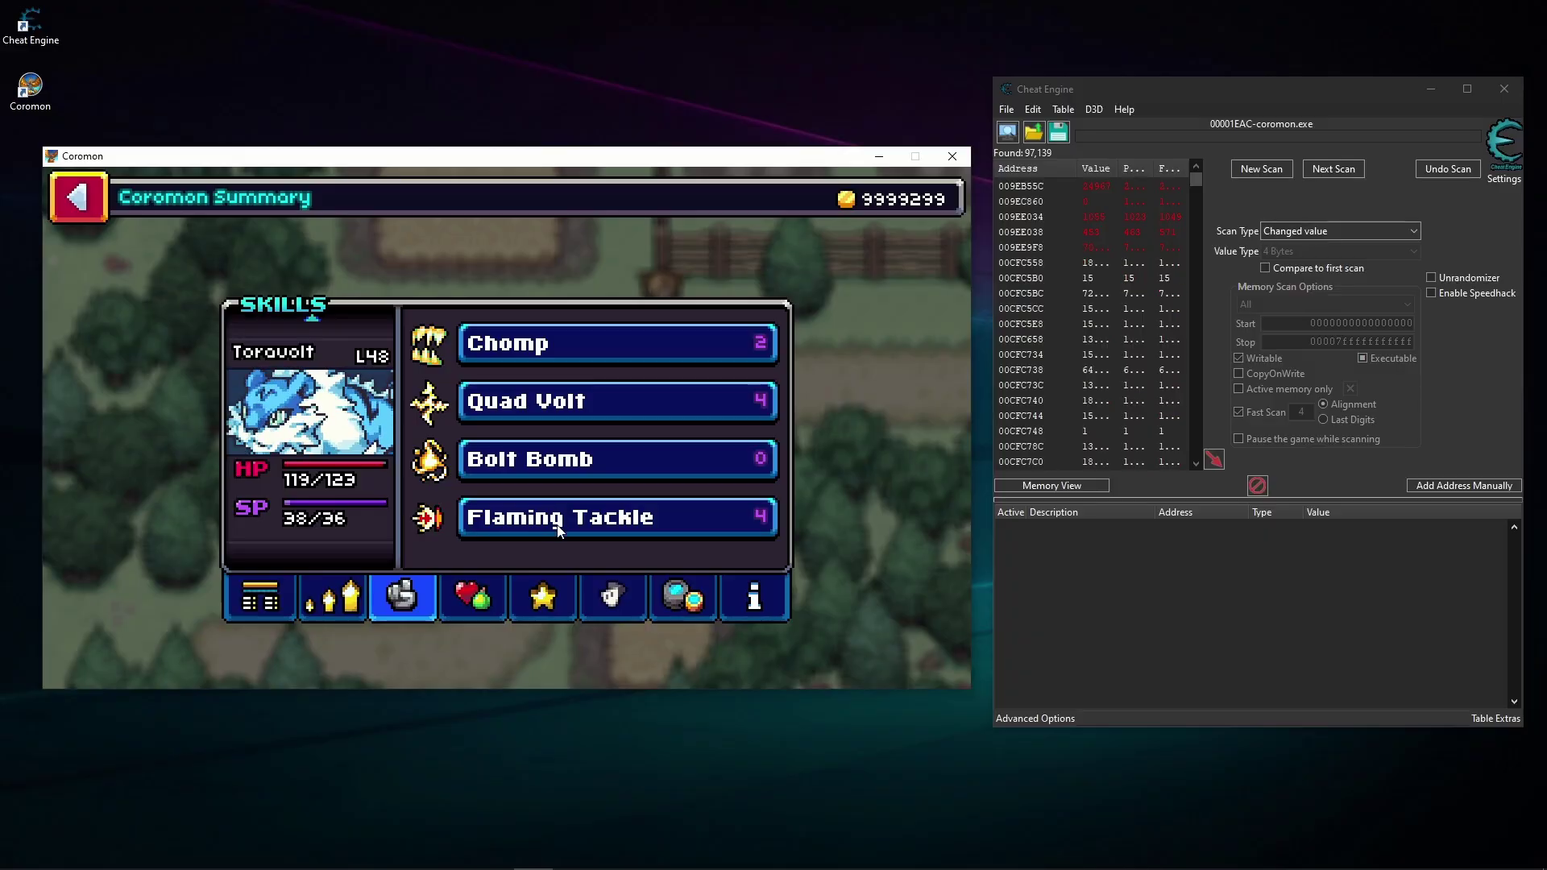
left_click(596, 509)
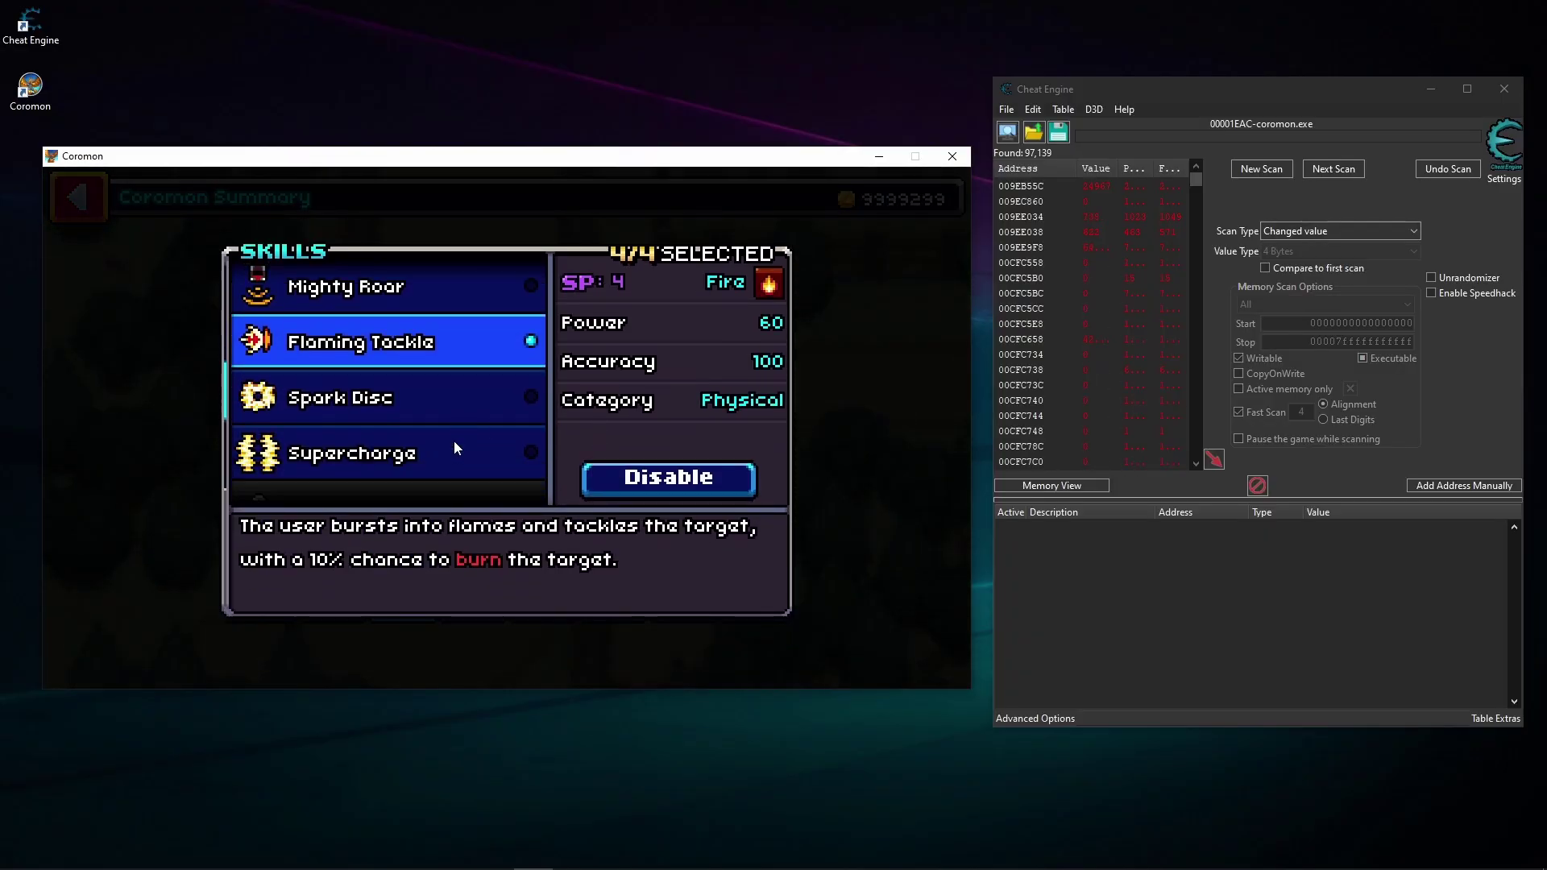
scroll(453, 442, "down", 2)
scroll(453, 442, "up", 3)
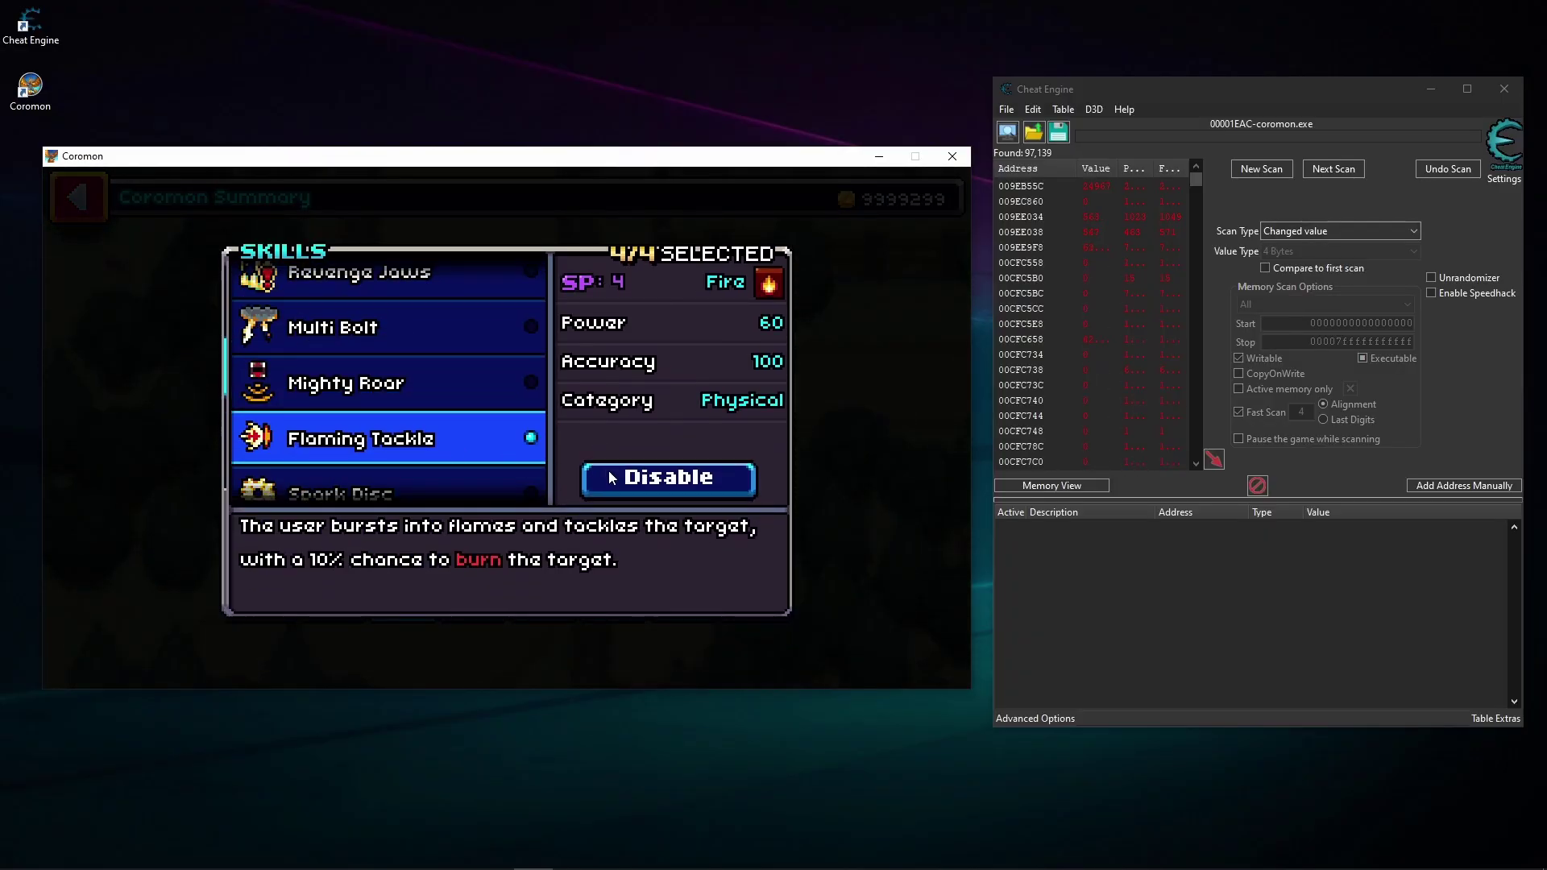
left_click(644, 485)
left_click(825, 414)
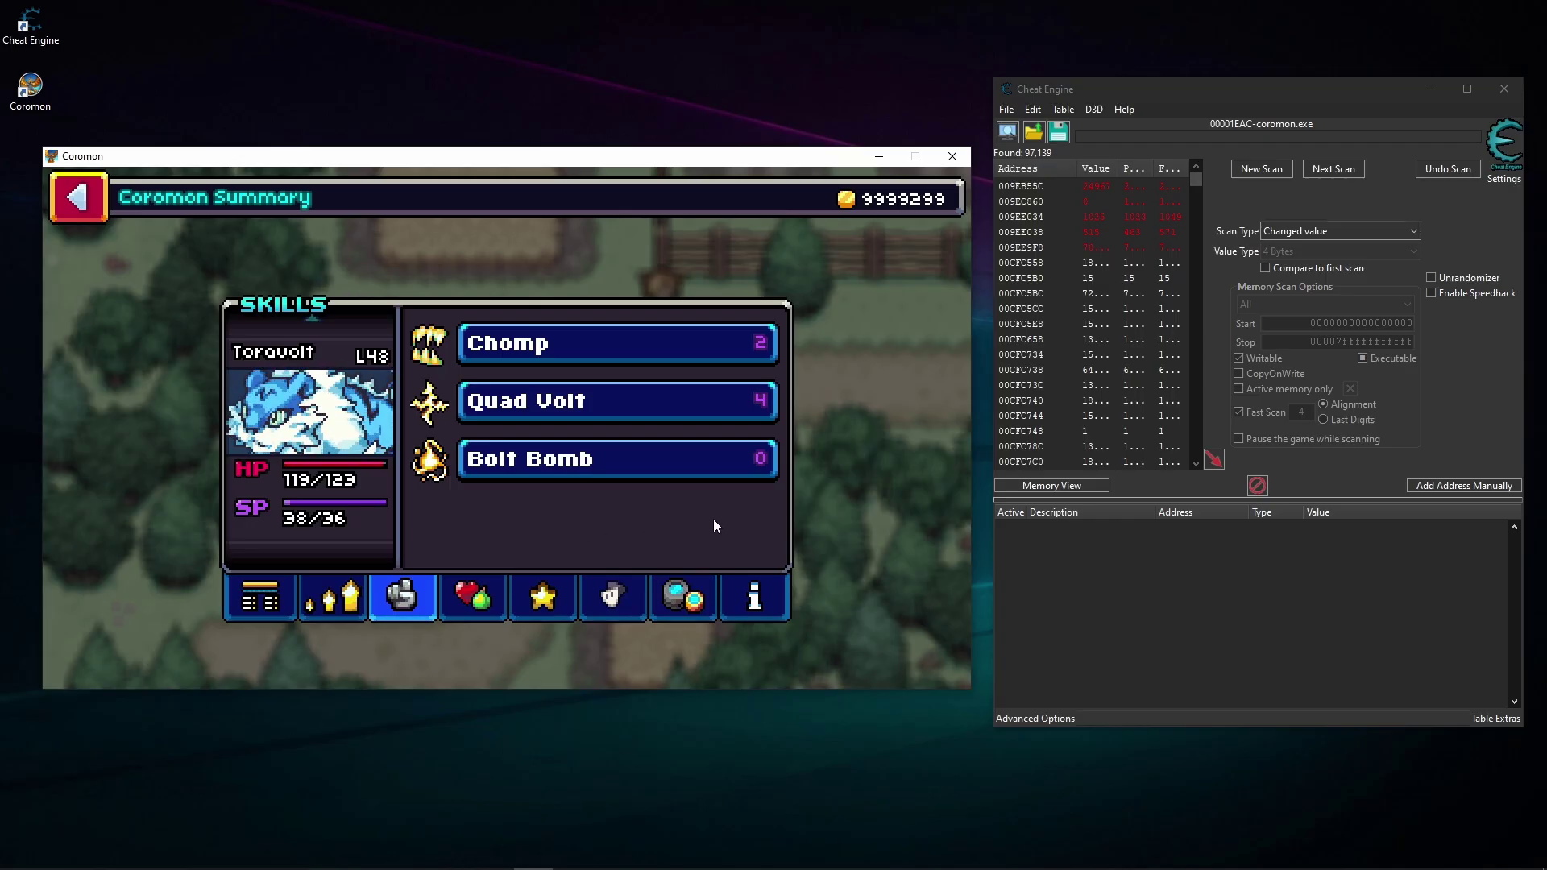
Enable Flaming Tackle again for Toravolt and close the skill selection
left_click(546, 476)
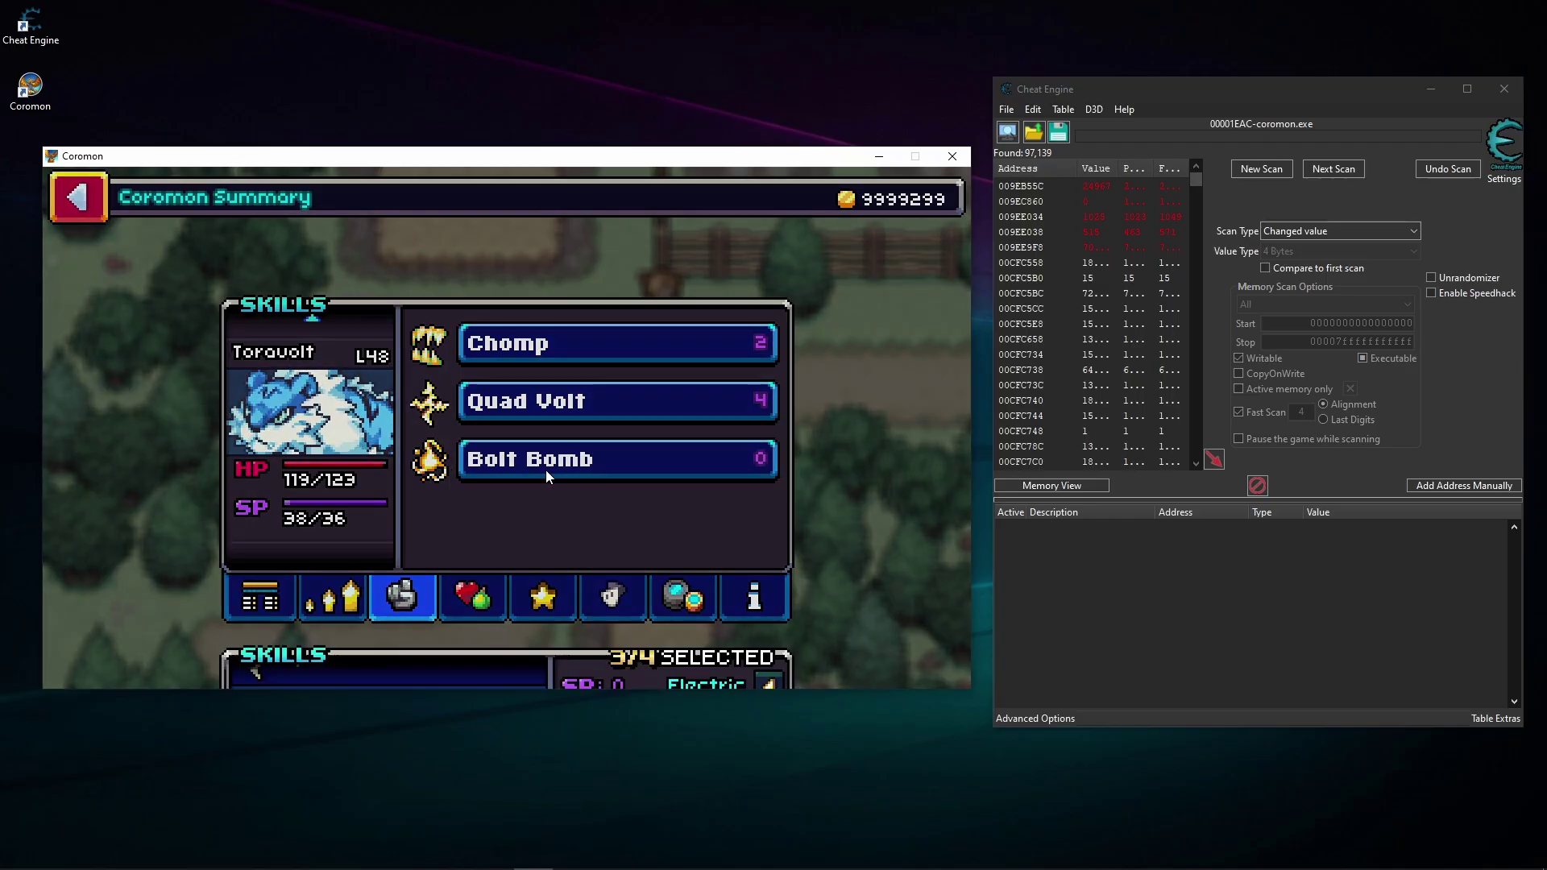
scroll(435, 395, "down", 4)
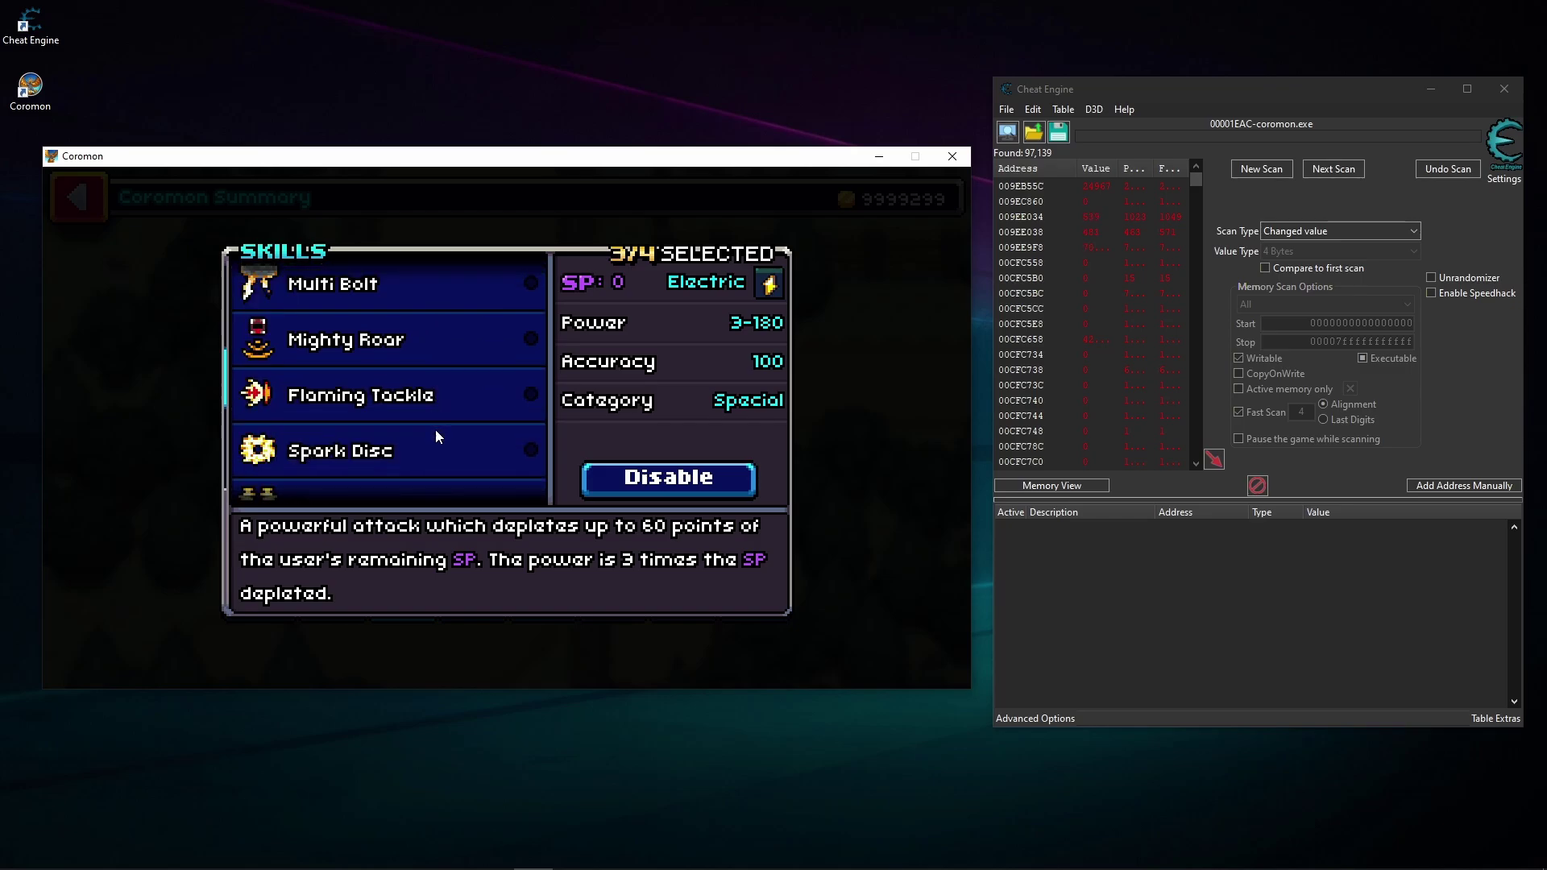
left_click(435, 393)
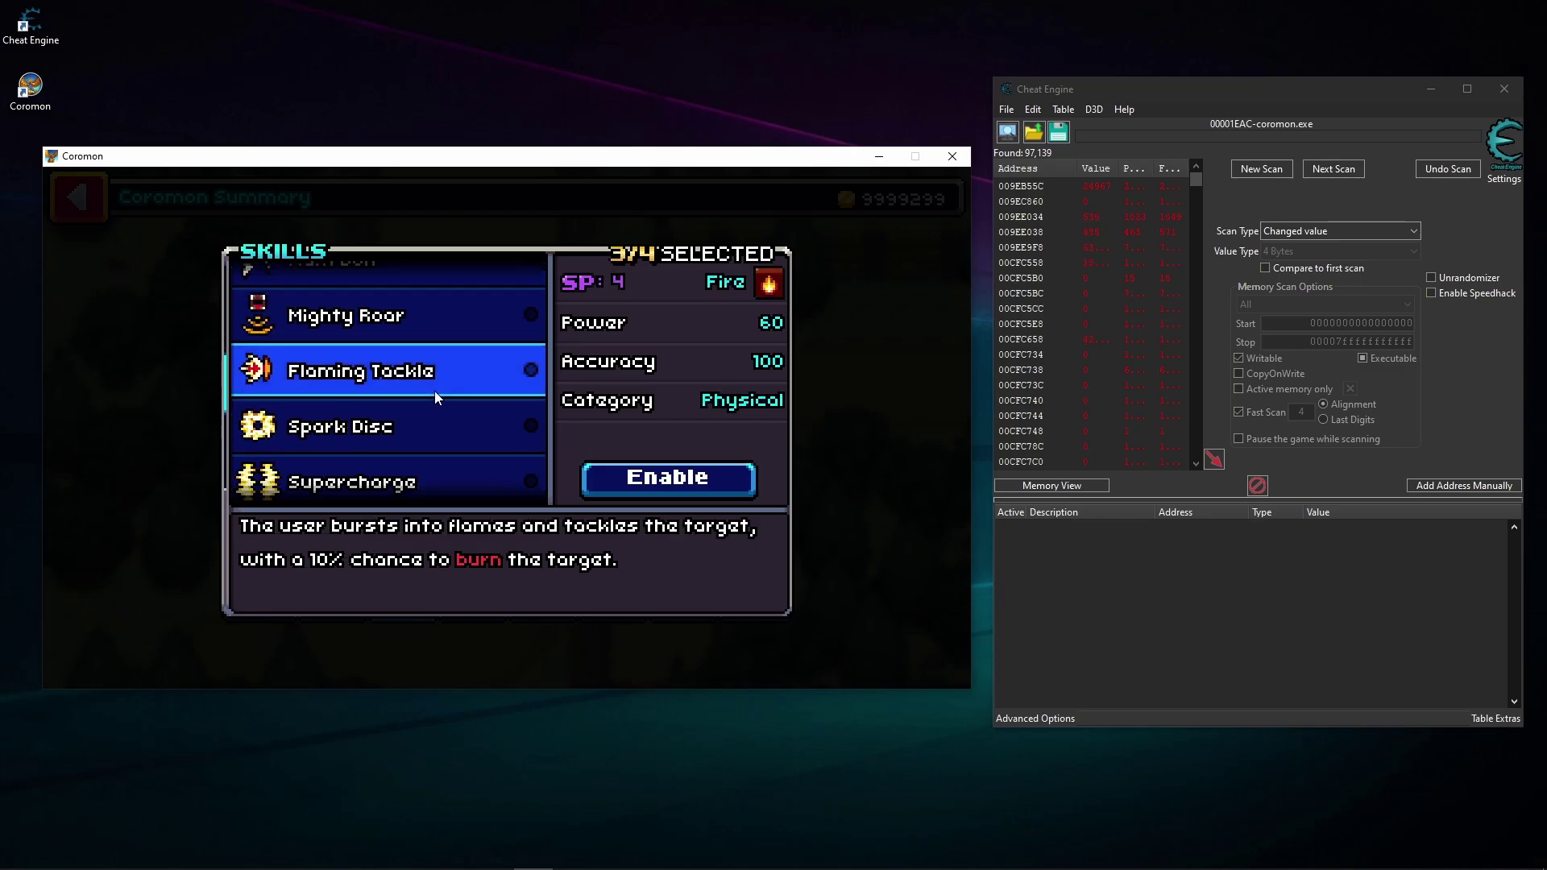
left_click(666, 469)
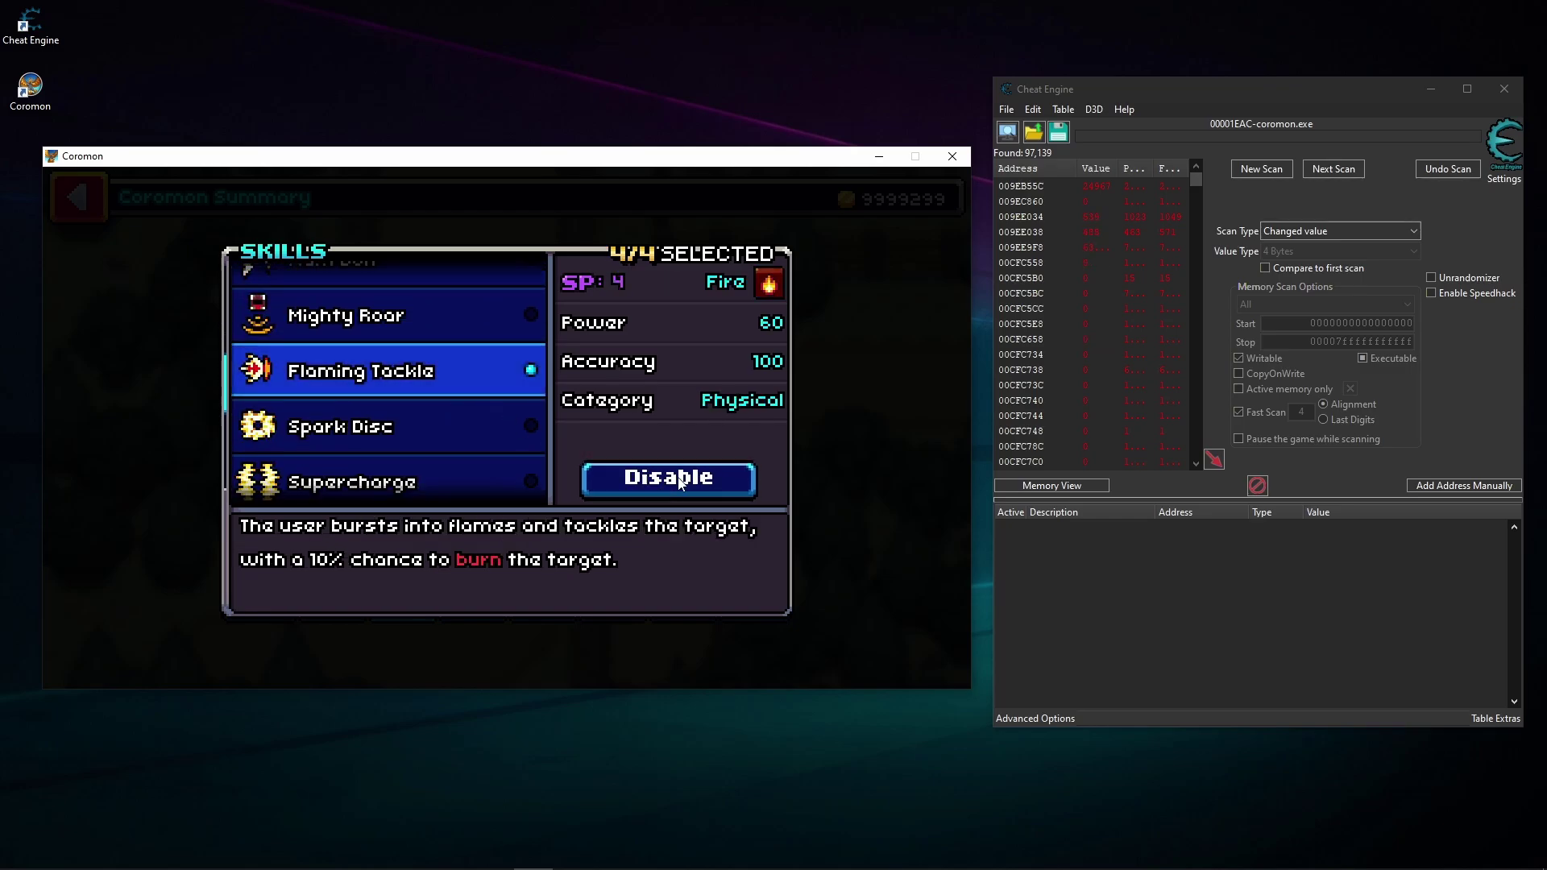
left_click(900, 421)
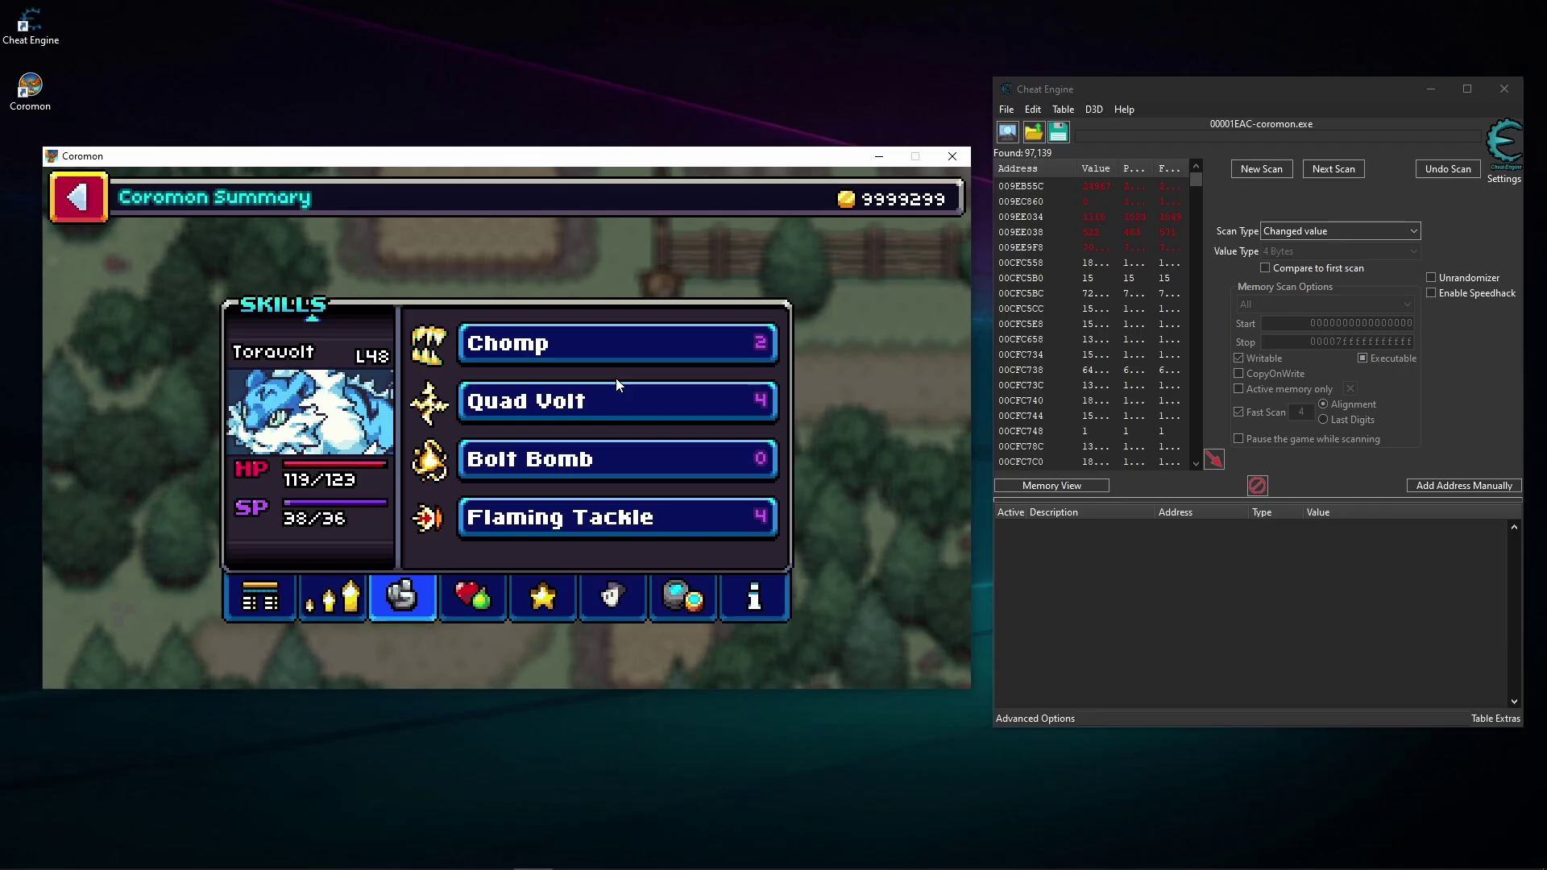
Open Toravolt's skill selection on Quad Volt and filter the scan results by unchanged values in Cheat Engine
left_click(597, 404)
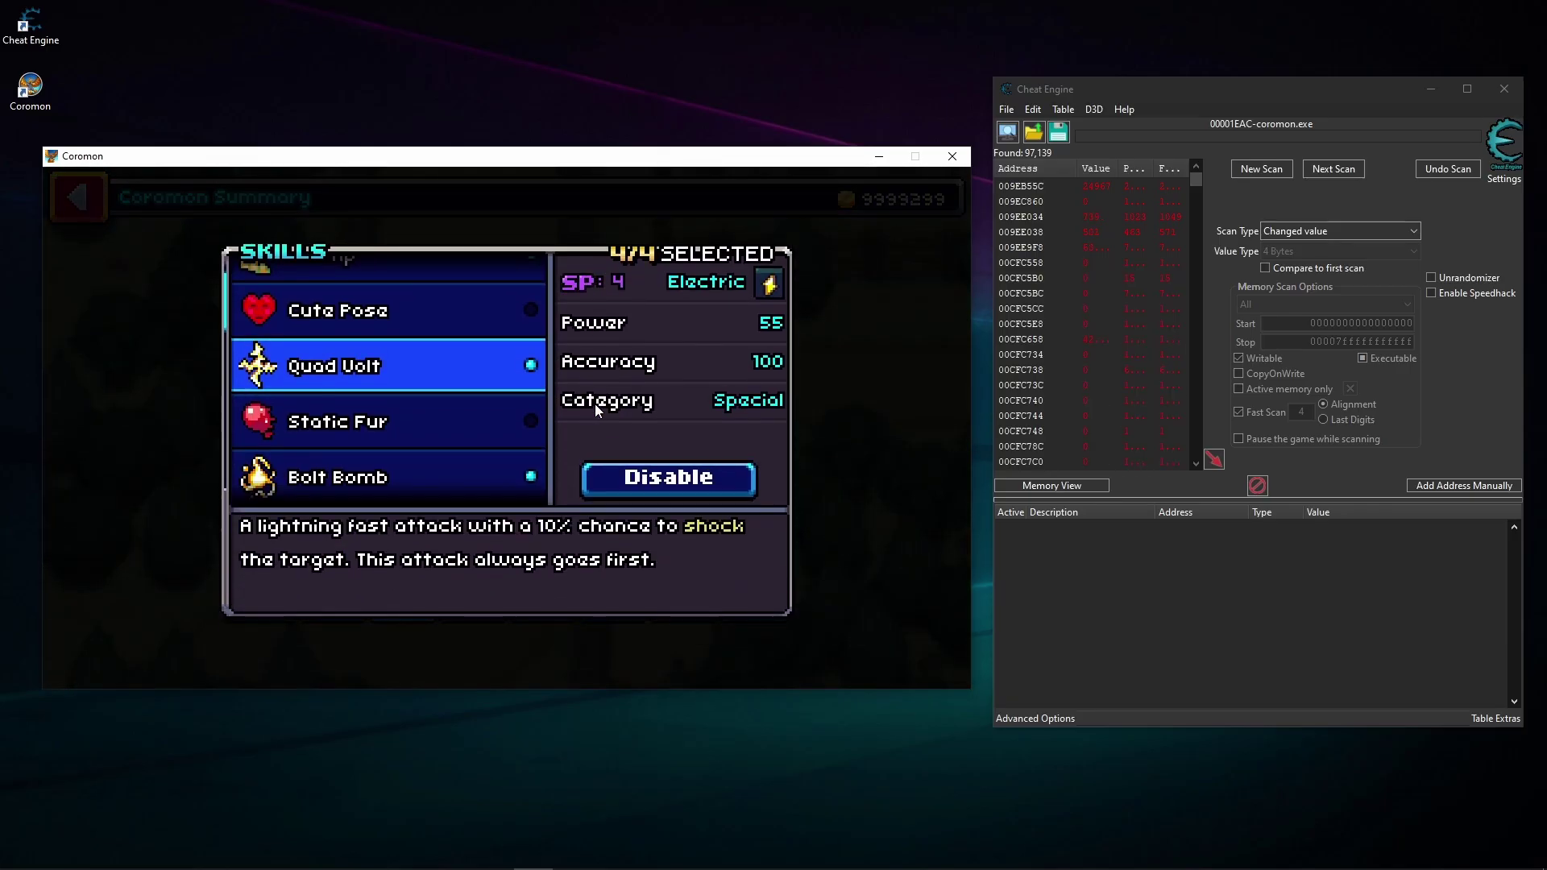
left_click(1289, 231)
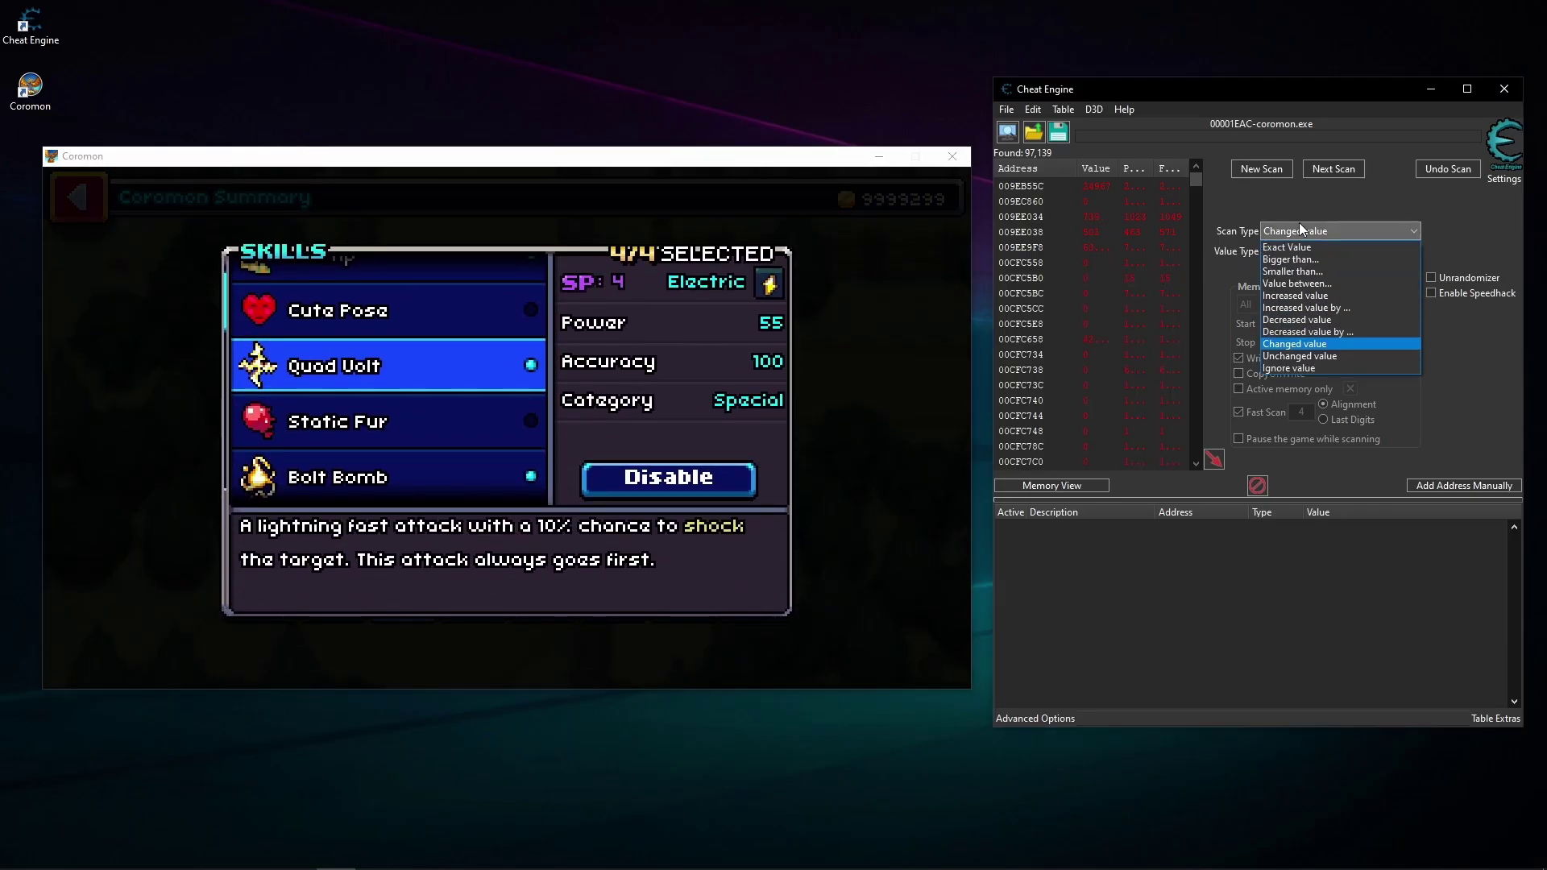
left_click(1296, 355)
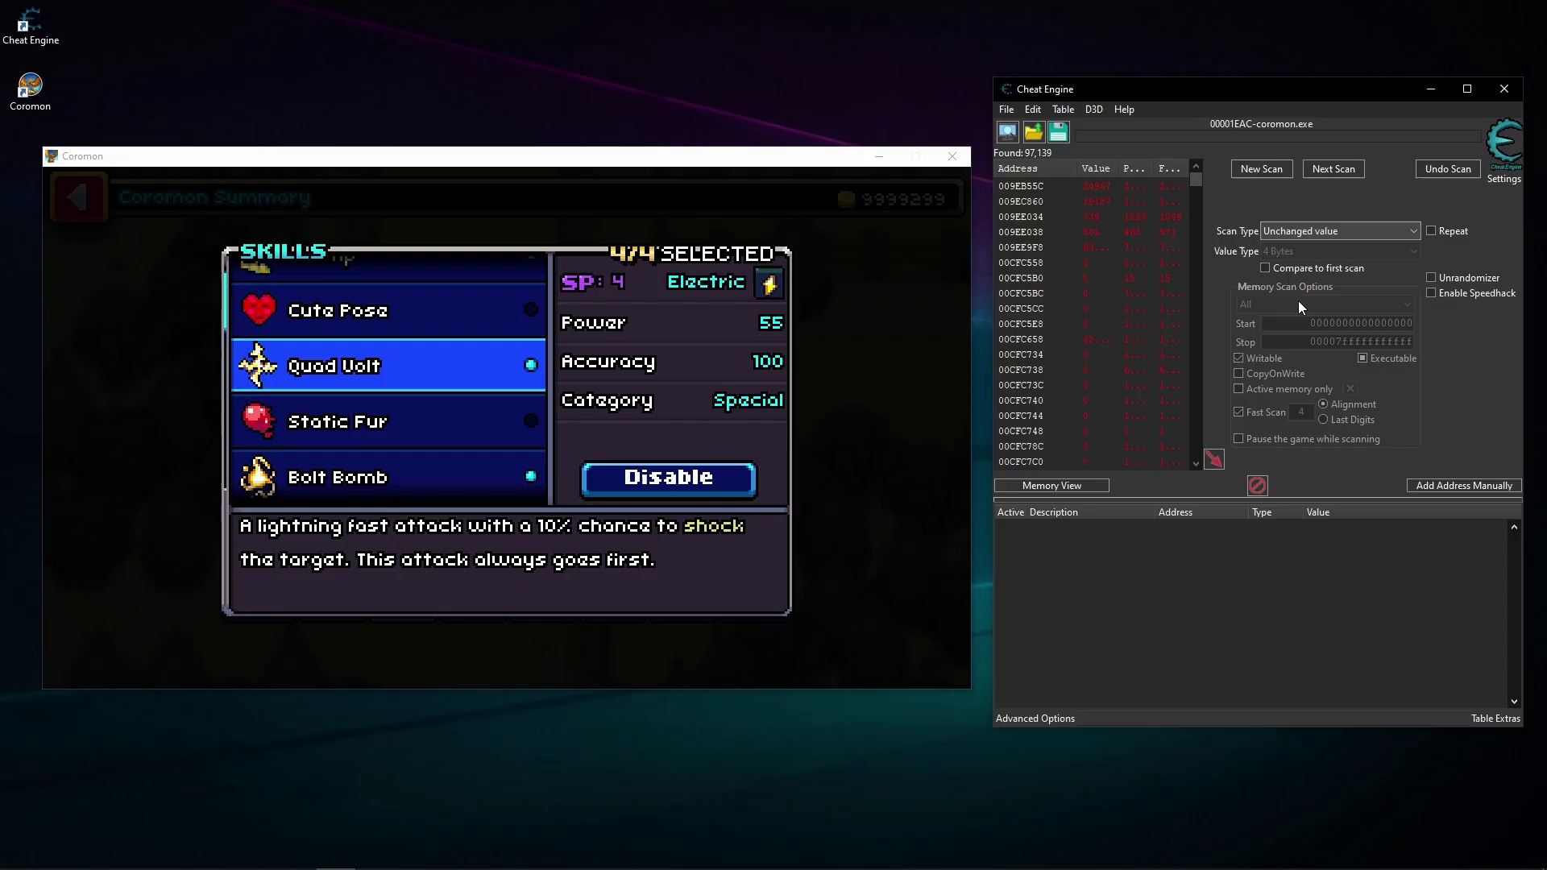
left_click(1337, 168)
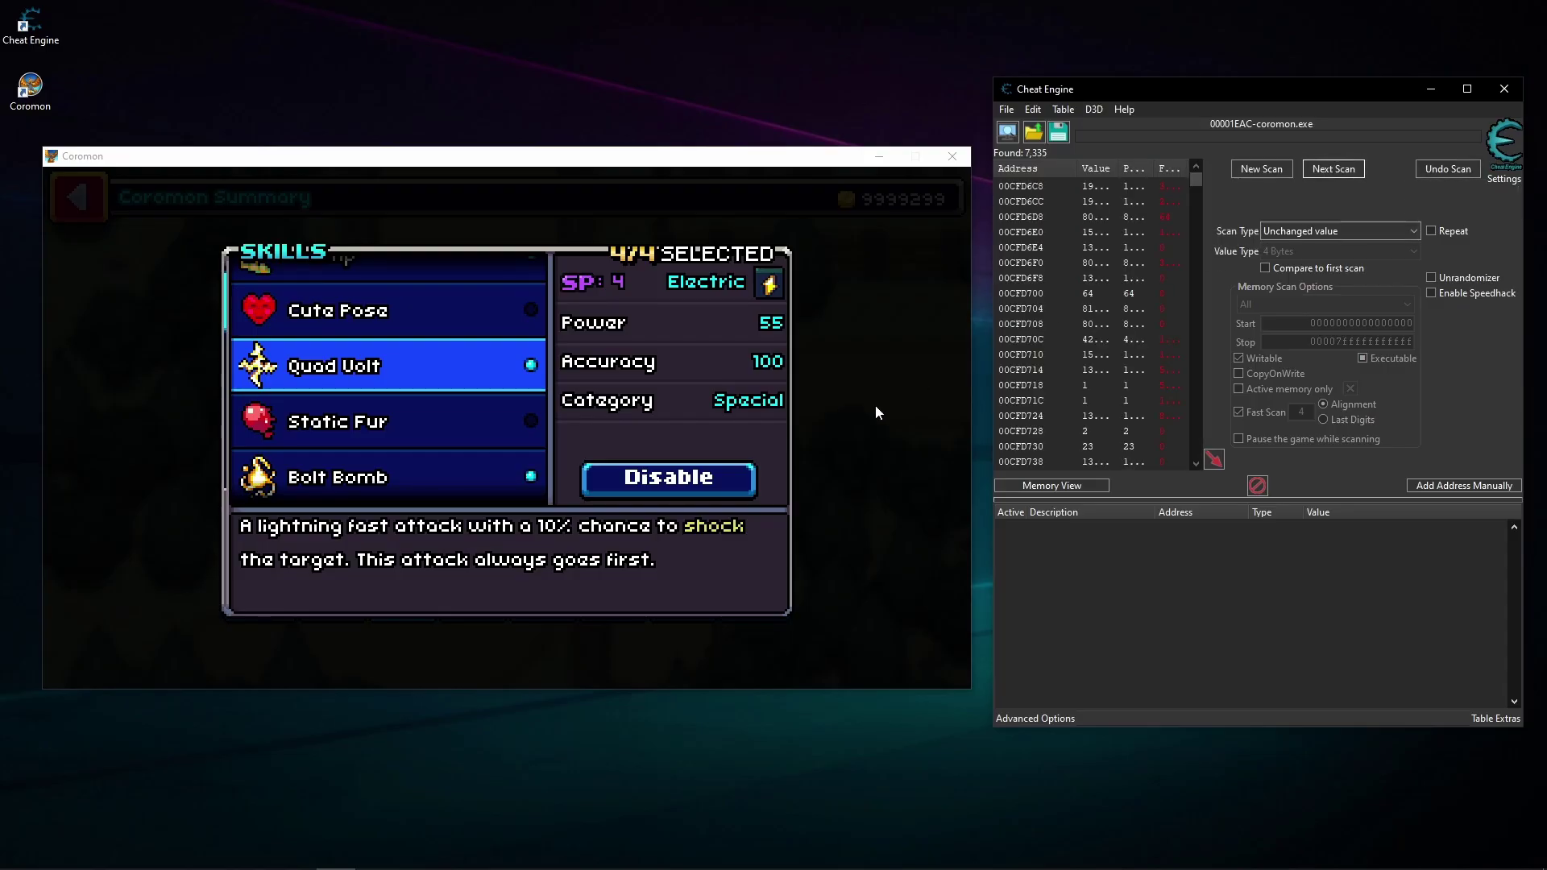
Replace Flaming Tackle with Spark Disc in Toravolt's skills and run the Unchanged value scan again
scroll(467, 414, "down", 4)
scroll(467, 414, "down", 2)
left_click(479, 358)
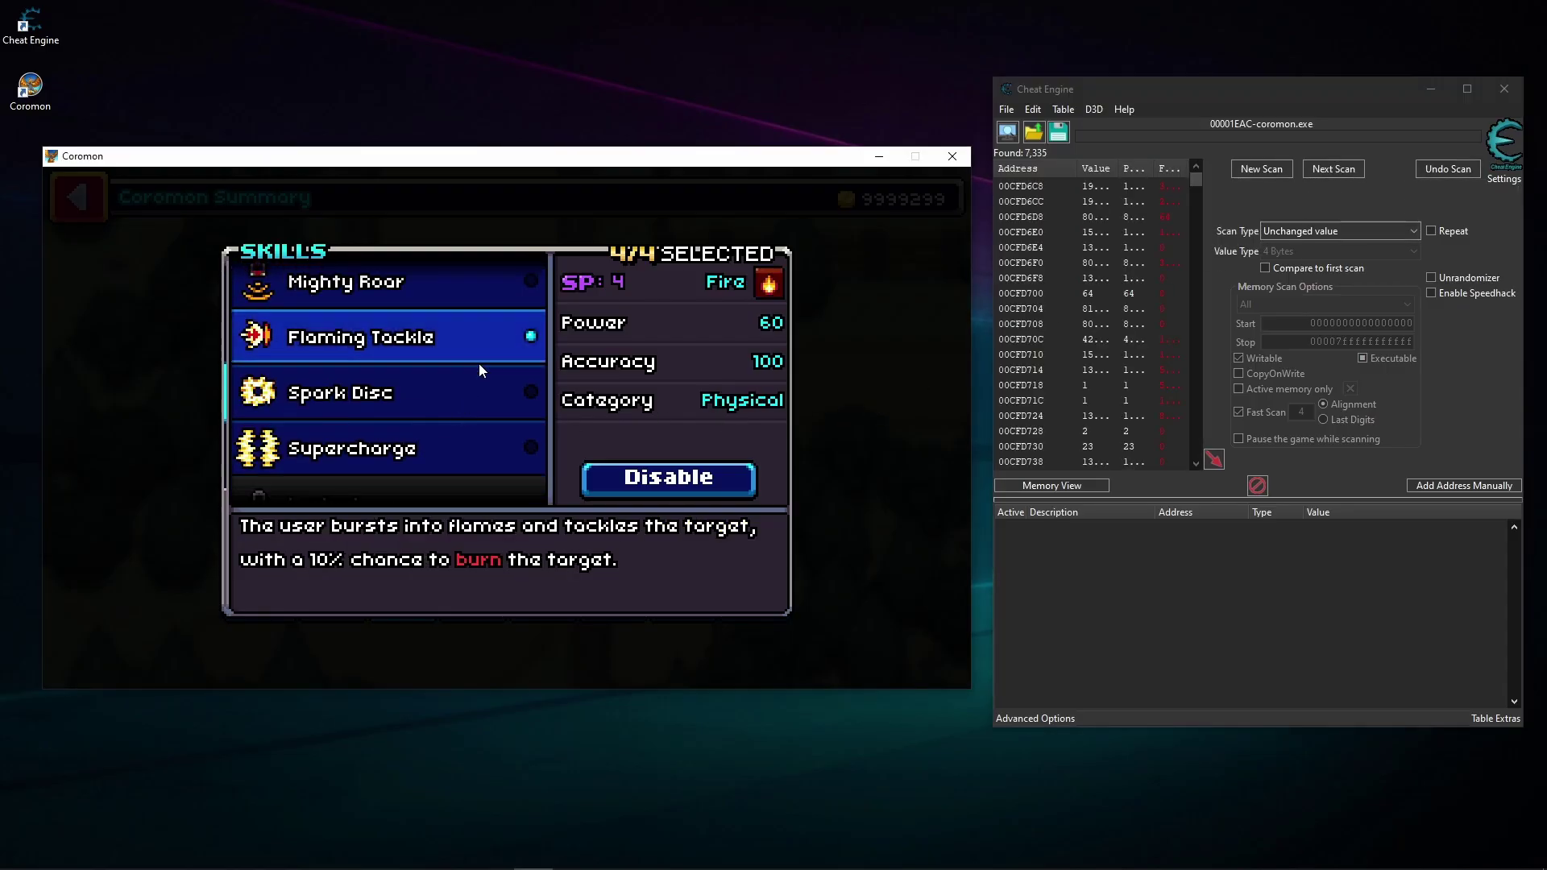
left_click(680, 483)
left_click(434, 393)
left_click(703, 487)
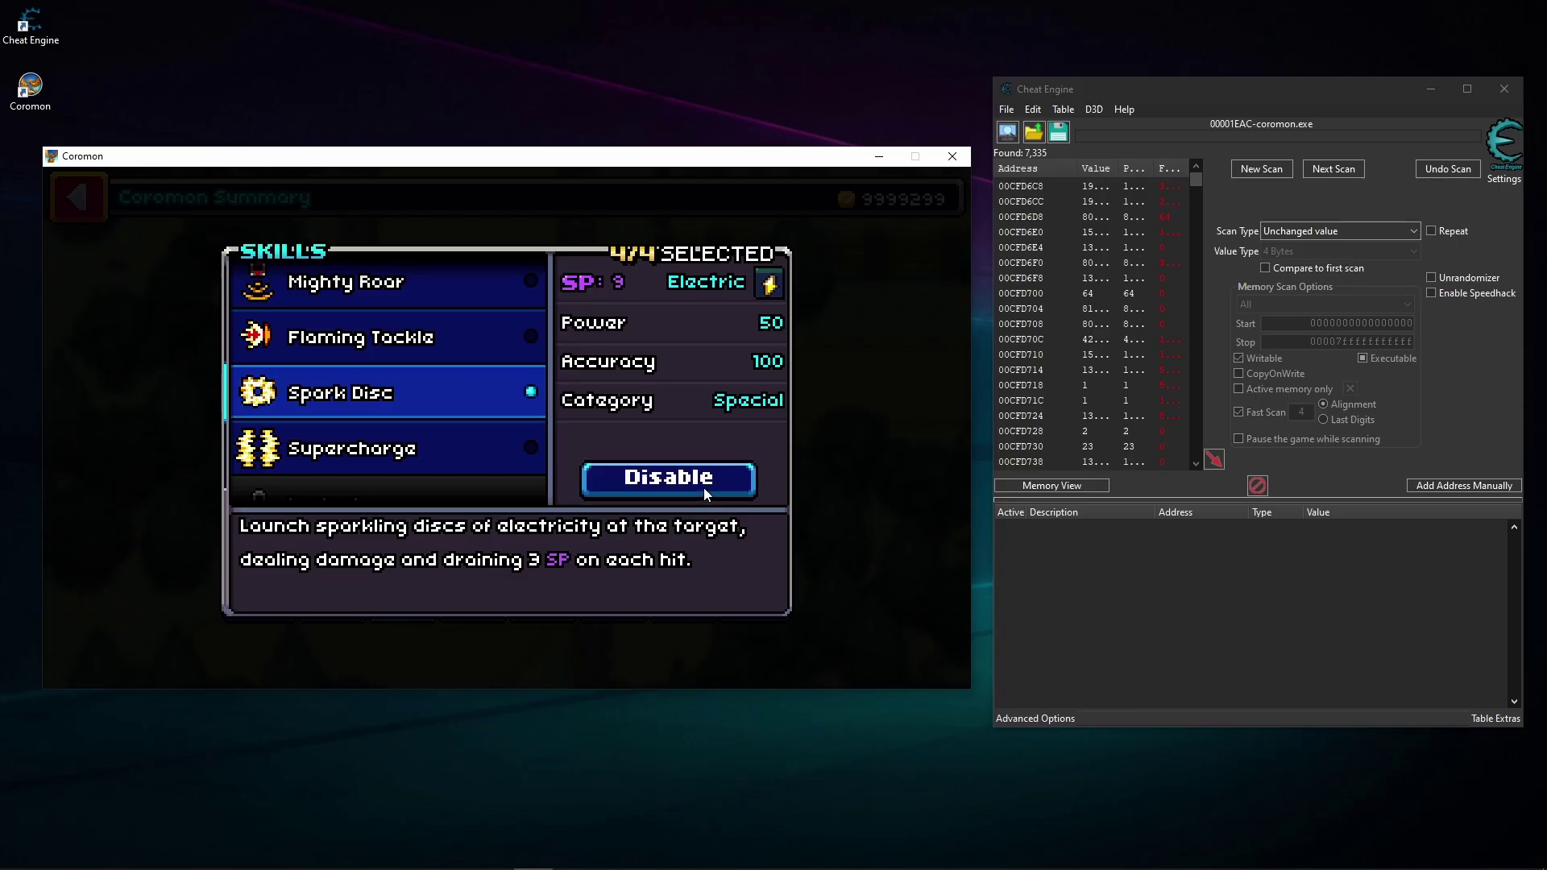
left_click(1328, 171)
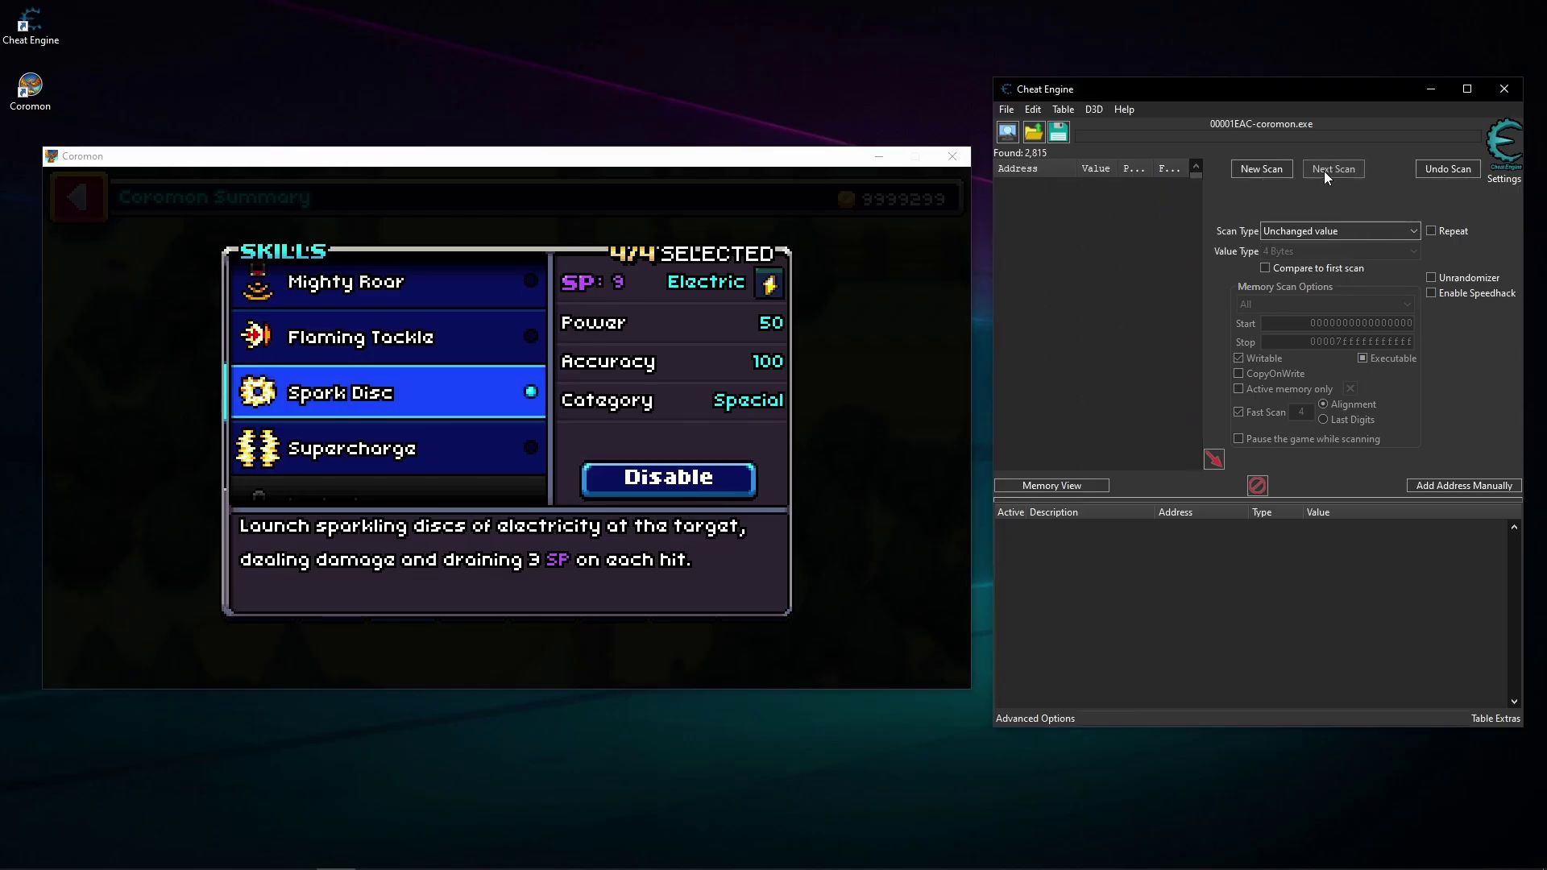
Disable Quad Volt for Toravolt and filter the scan results by changed values
scroll(518, 394, "down", 4)
scroll(511, 394, "up", 2)
left_click(491, 406)
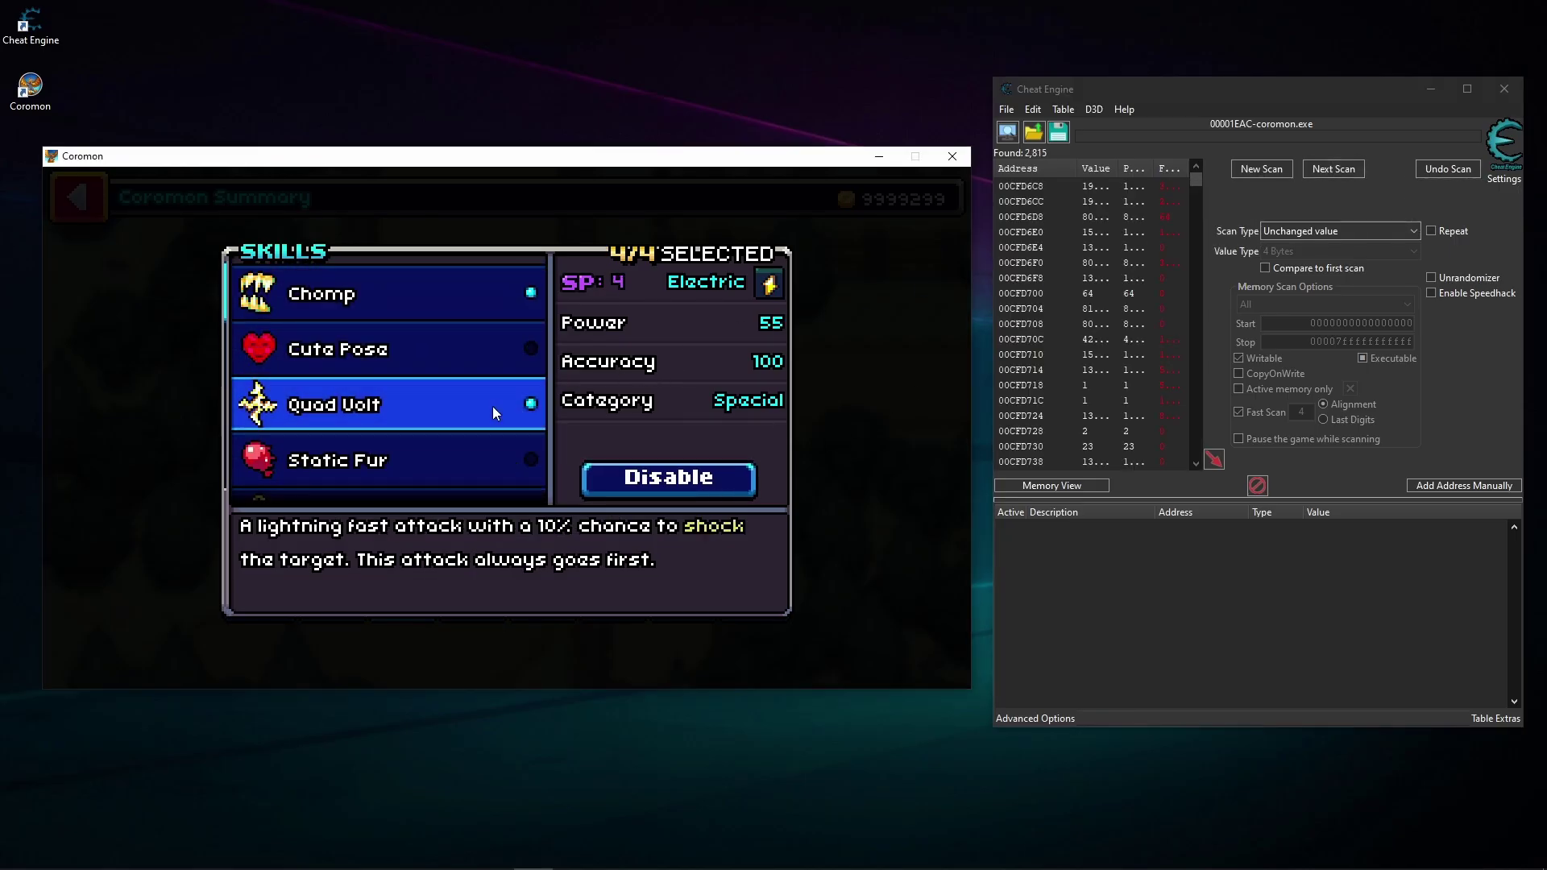
left_click(675, 483)
left_click(1304, 230)
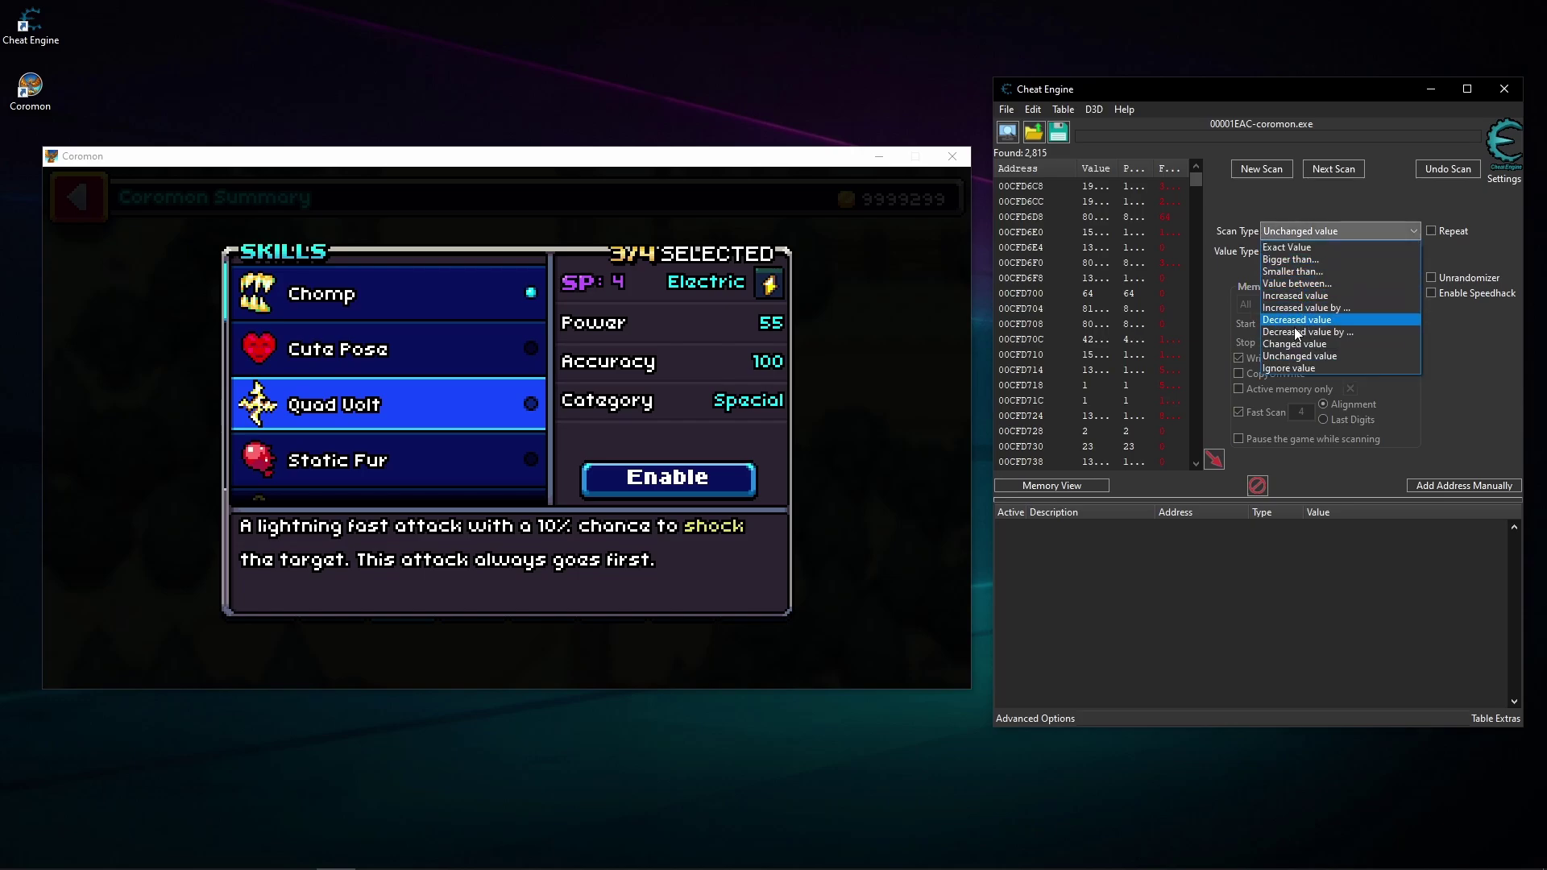
left_click(1322, 357)
left_click(1327, 168)
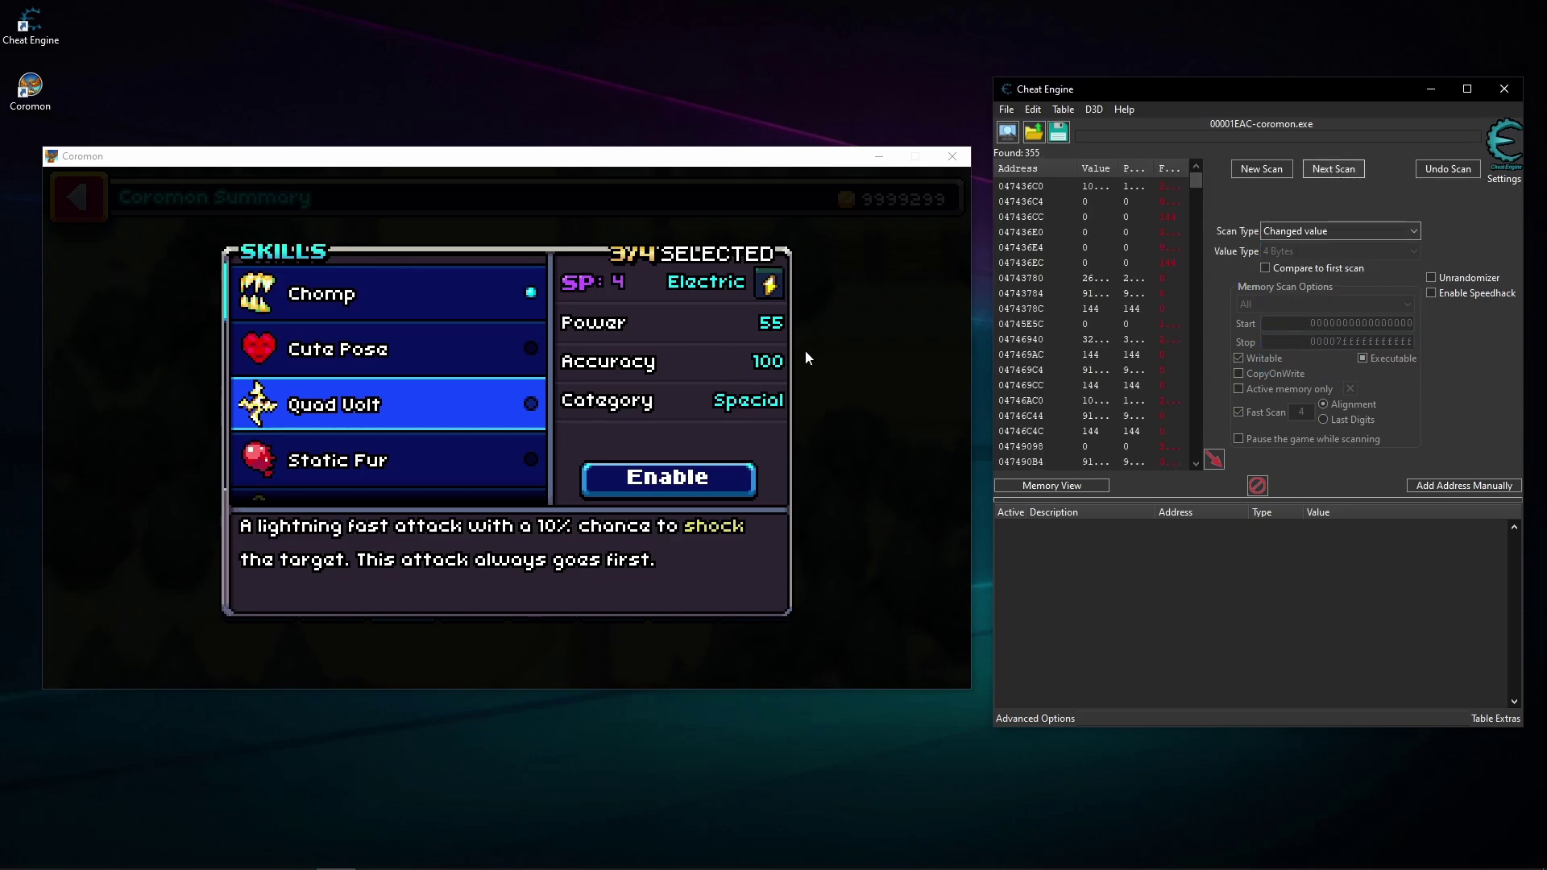
Enable Cute Pose in the game and rescan for changed values, undoing the last surplus scan
left_click(359, 370)
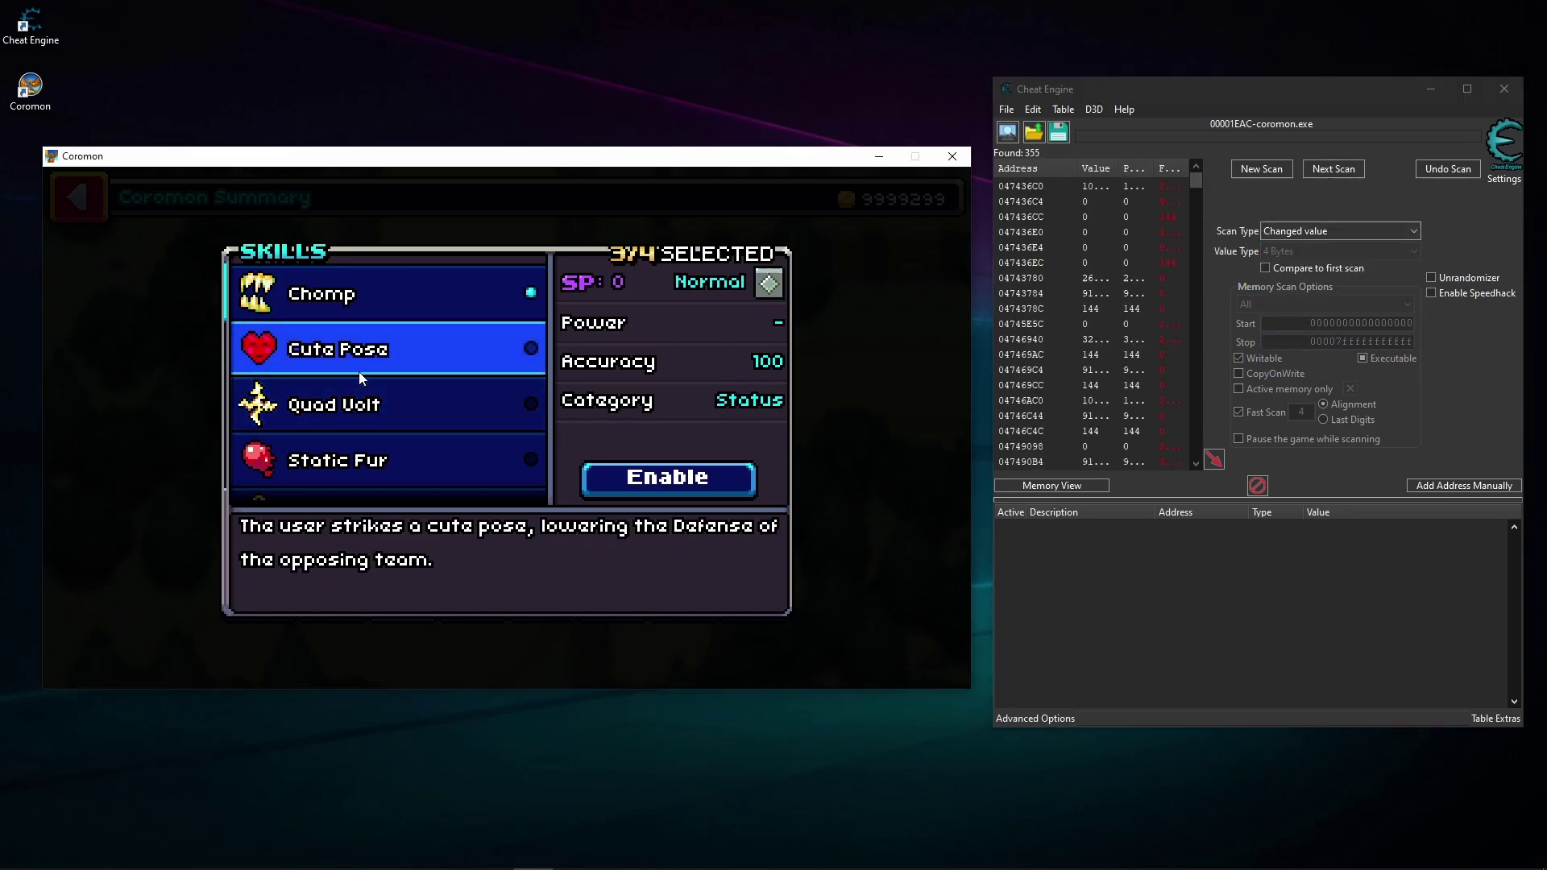
left_click(650, 486)
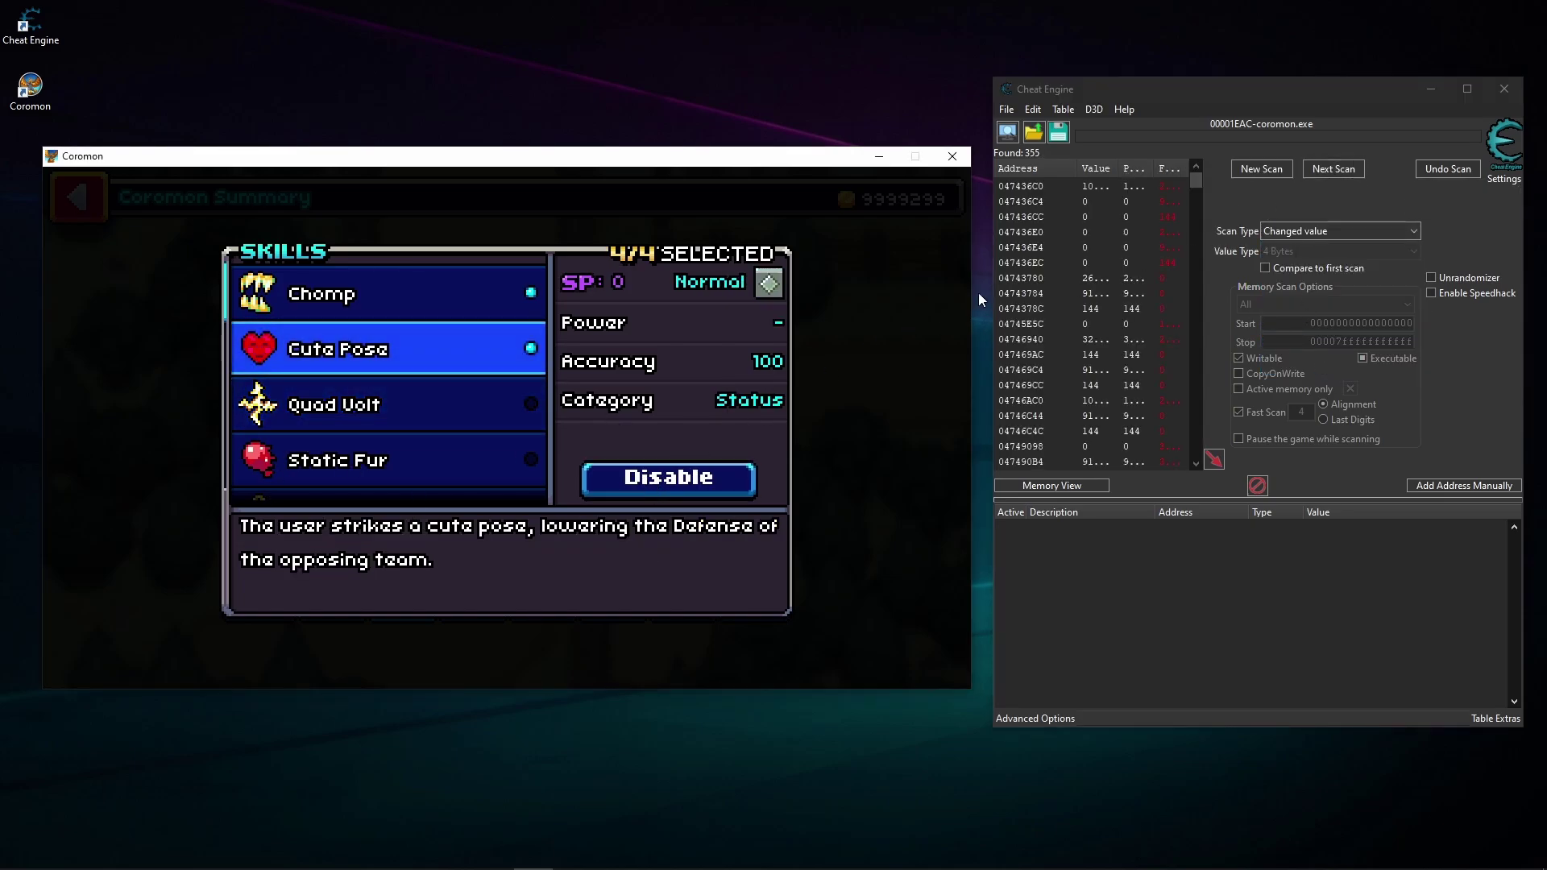
left_click(1322, 168)
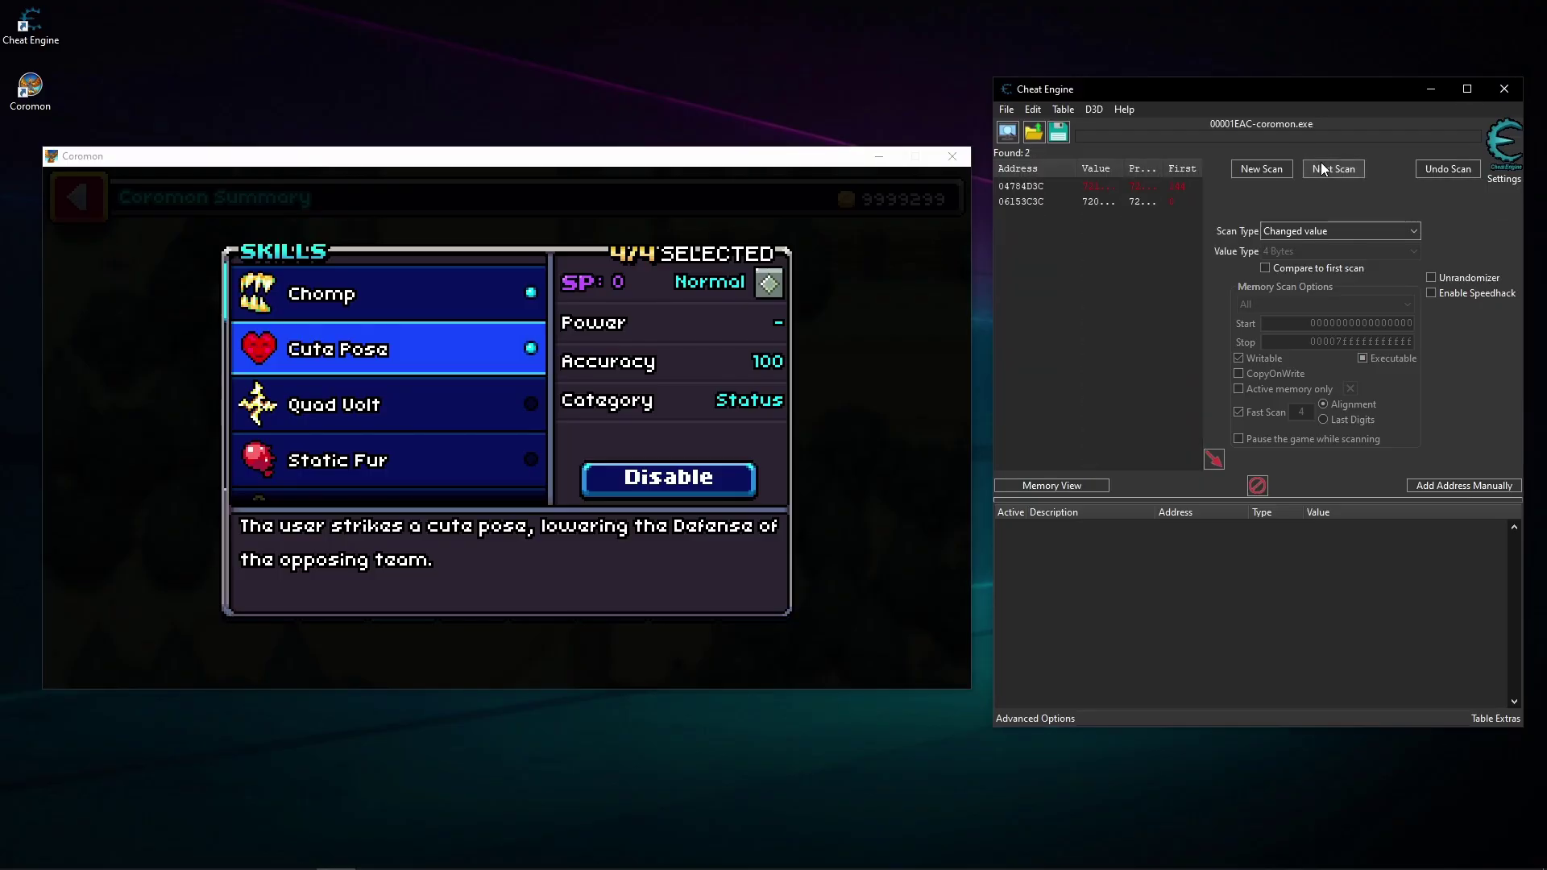
left_click(1444, 165)
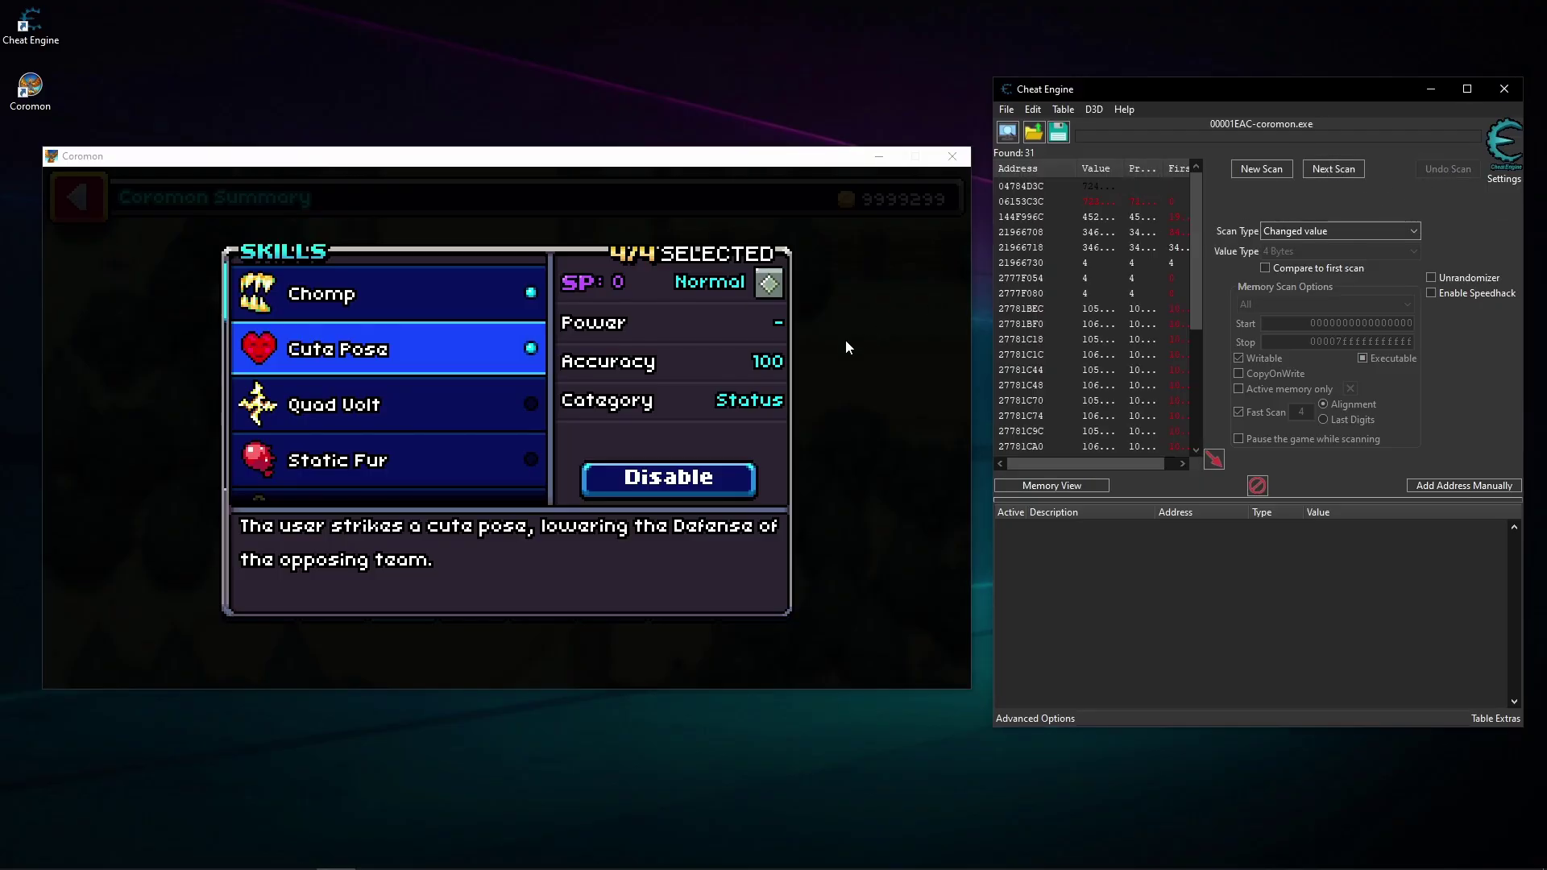
Replace Cute Pose with Static Fur in Toravolt's skills and run another Changed value scan
left_click(693, 491)
left_click(501, 459)
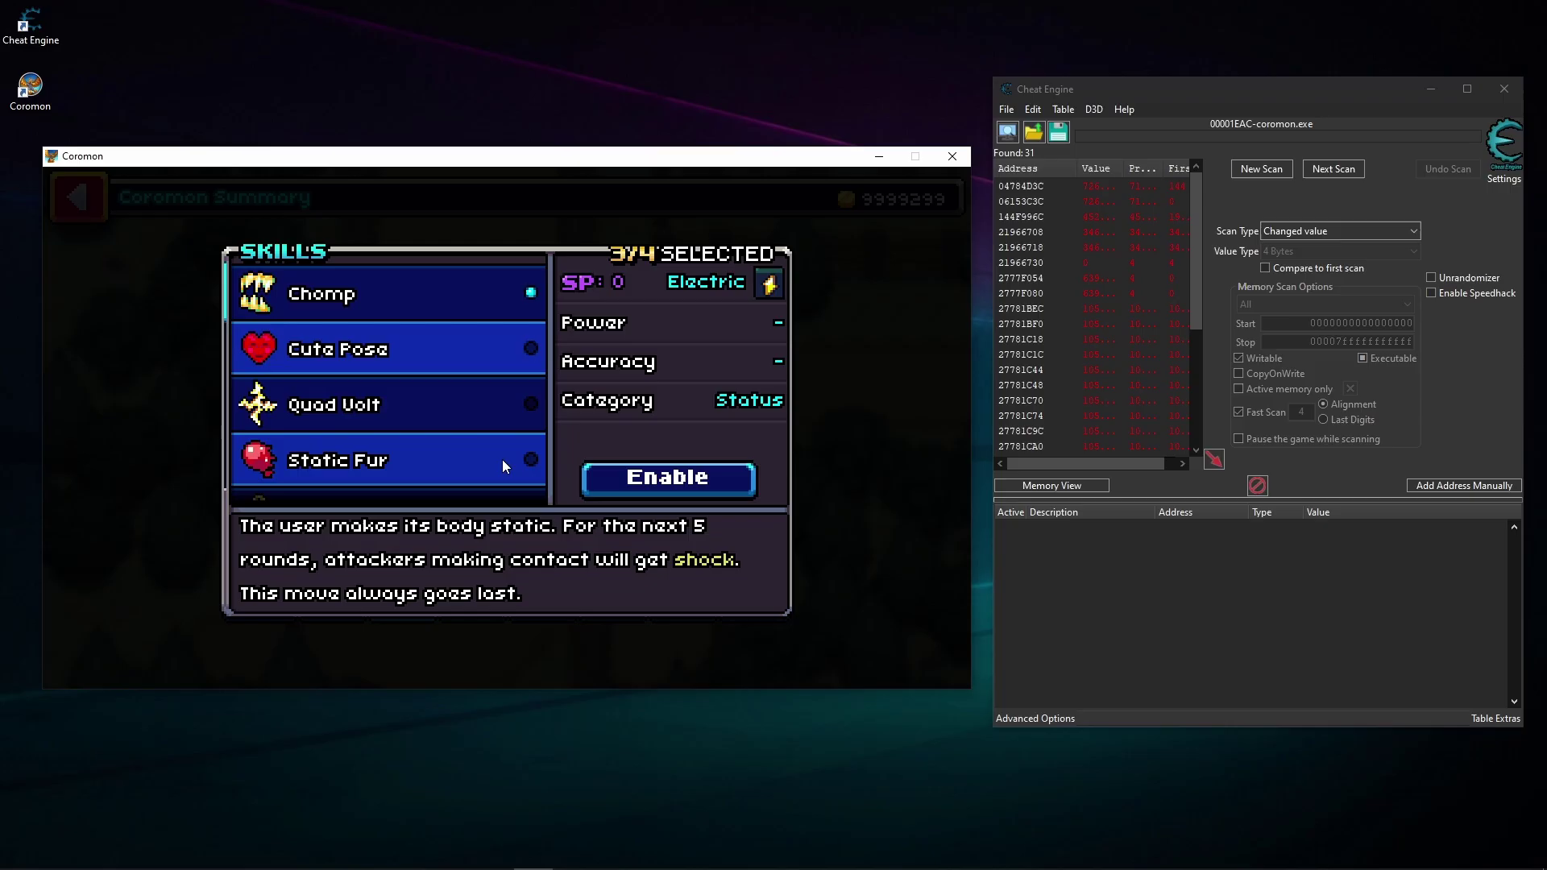
left_click(635, 484)
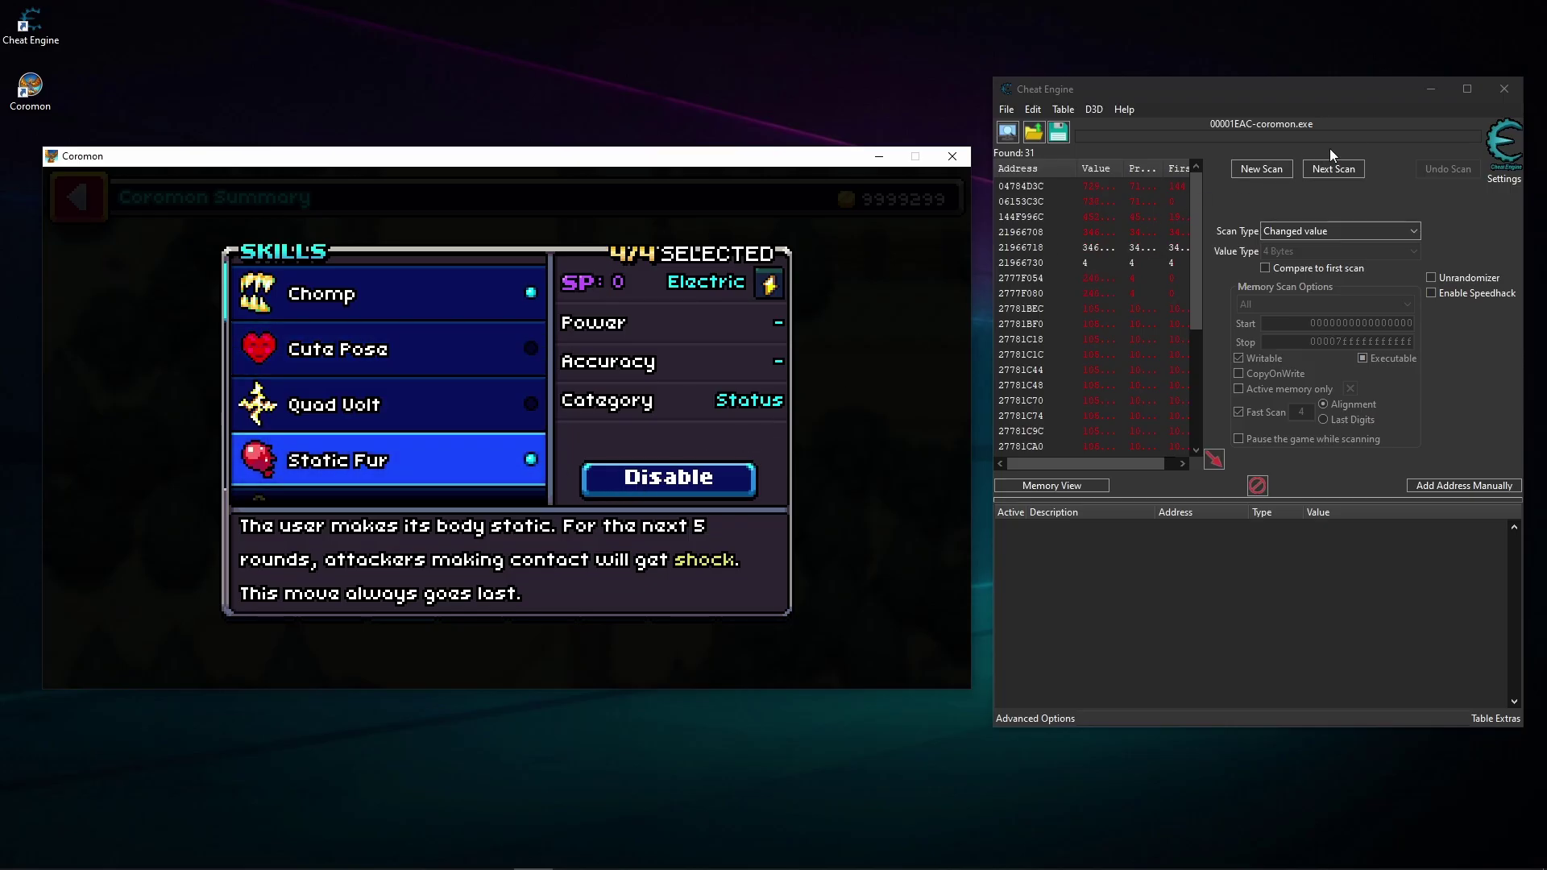
left_click(1343, 166)
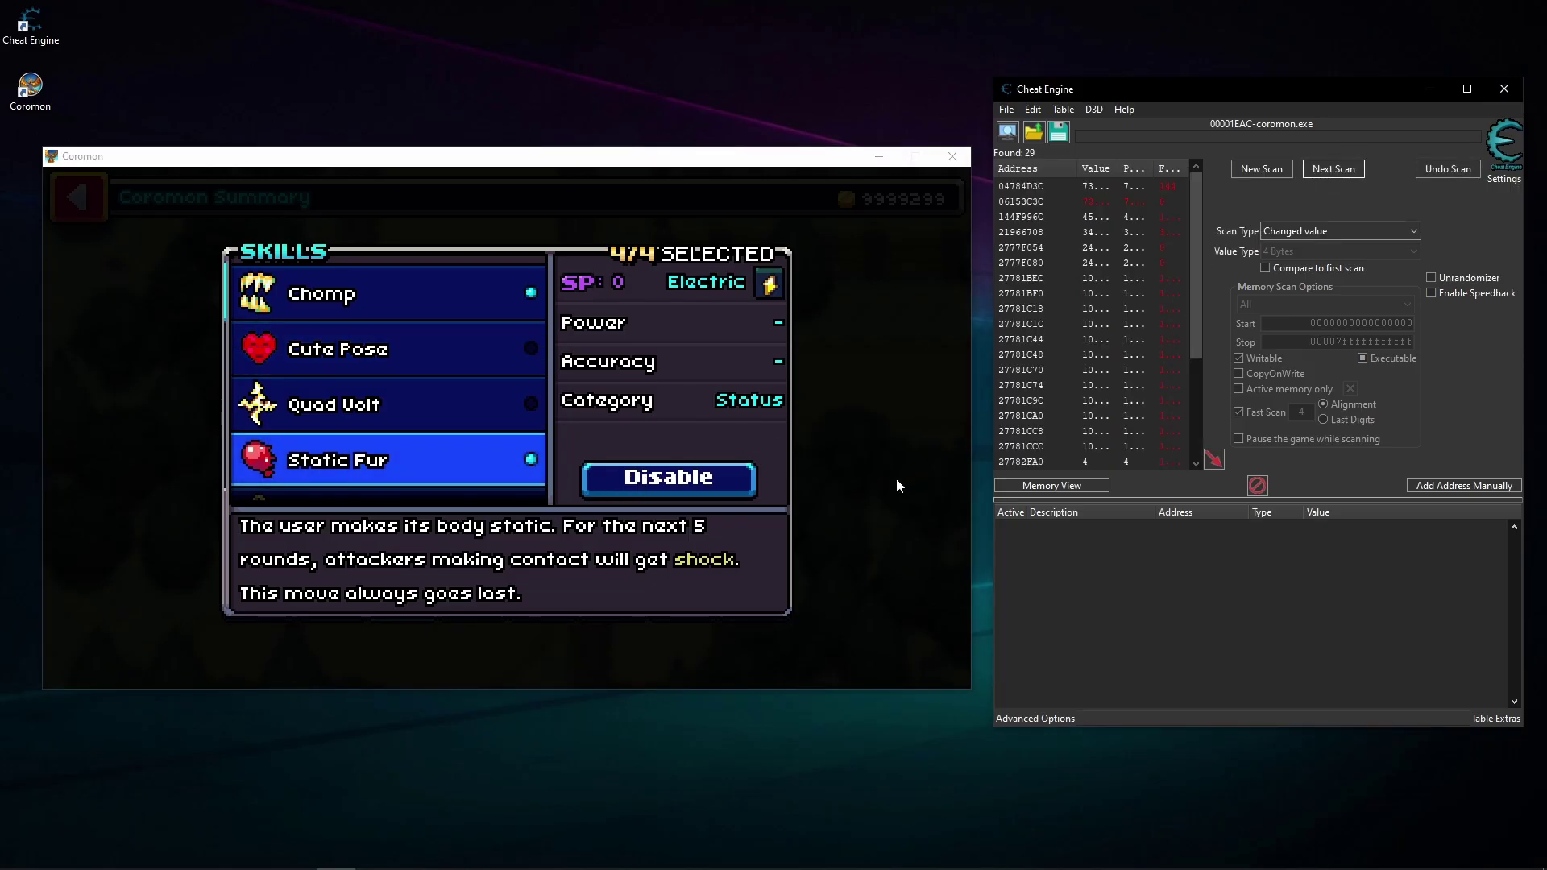
Disable and re-enable Static Fur in the game, and filter the scan results by unchanged values
left_click(663, 482)
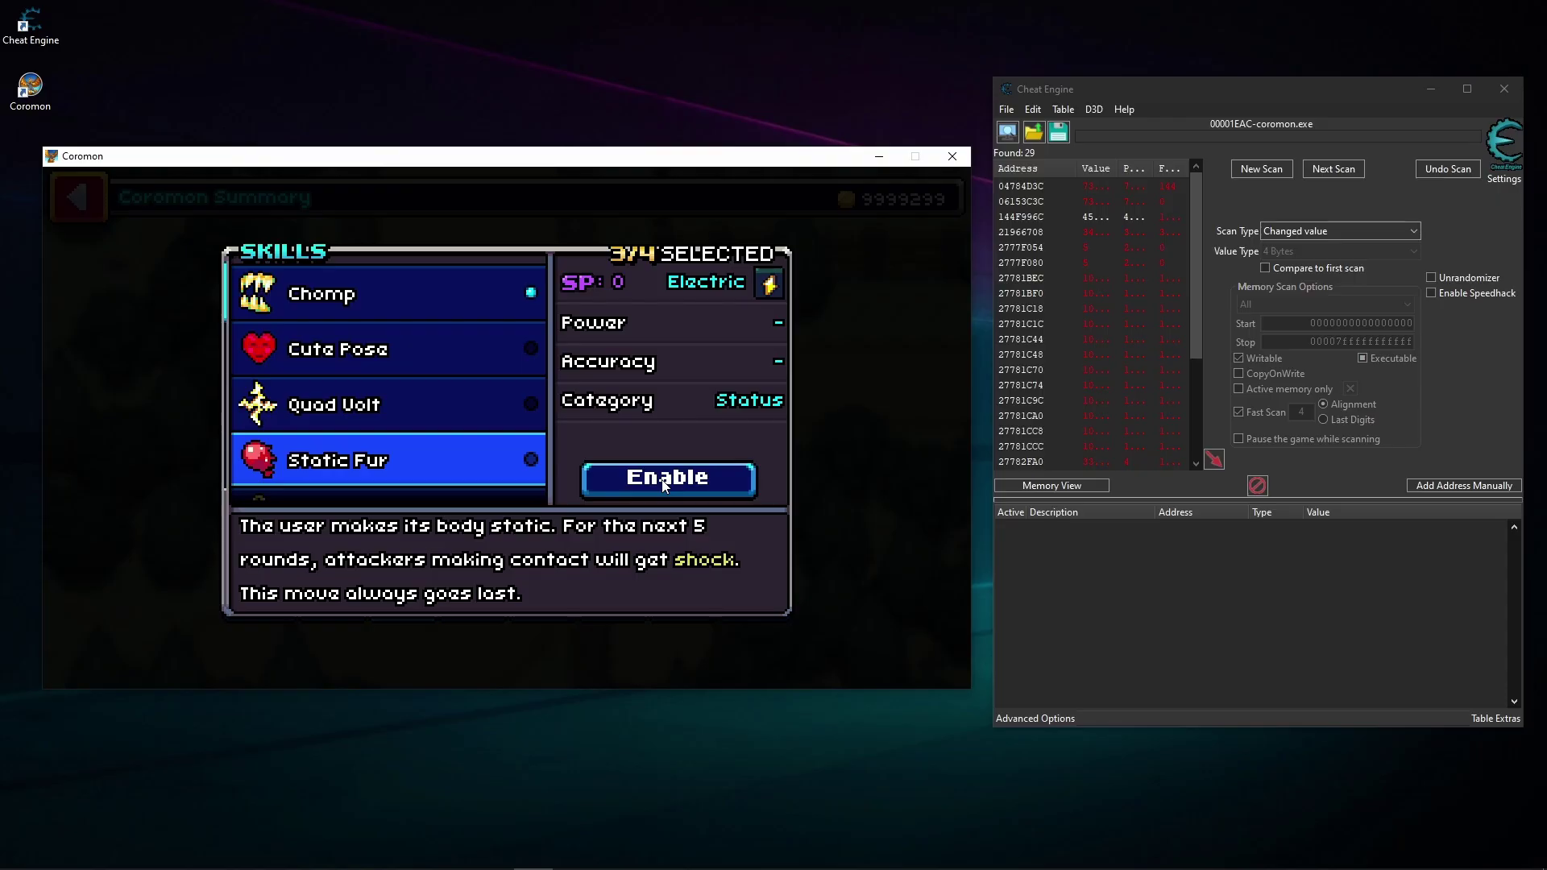
left_click(664, 482)
left_click(1313, 231)
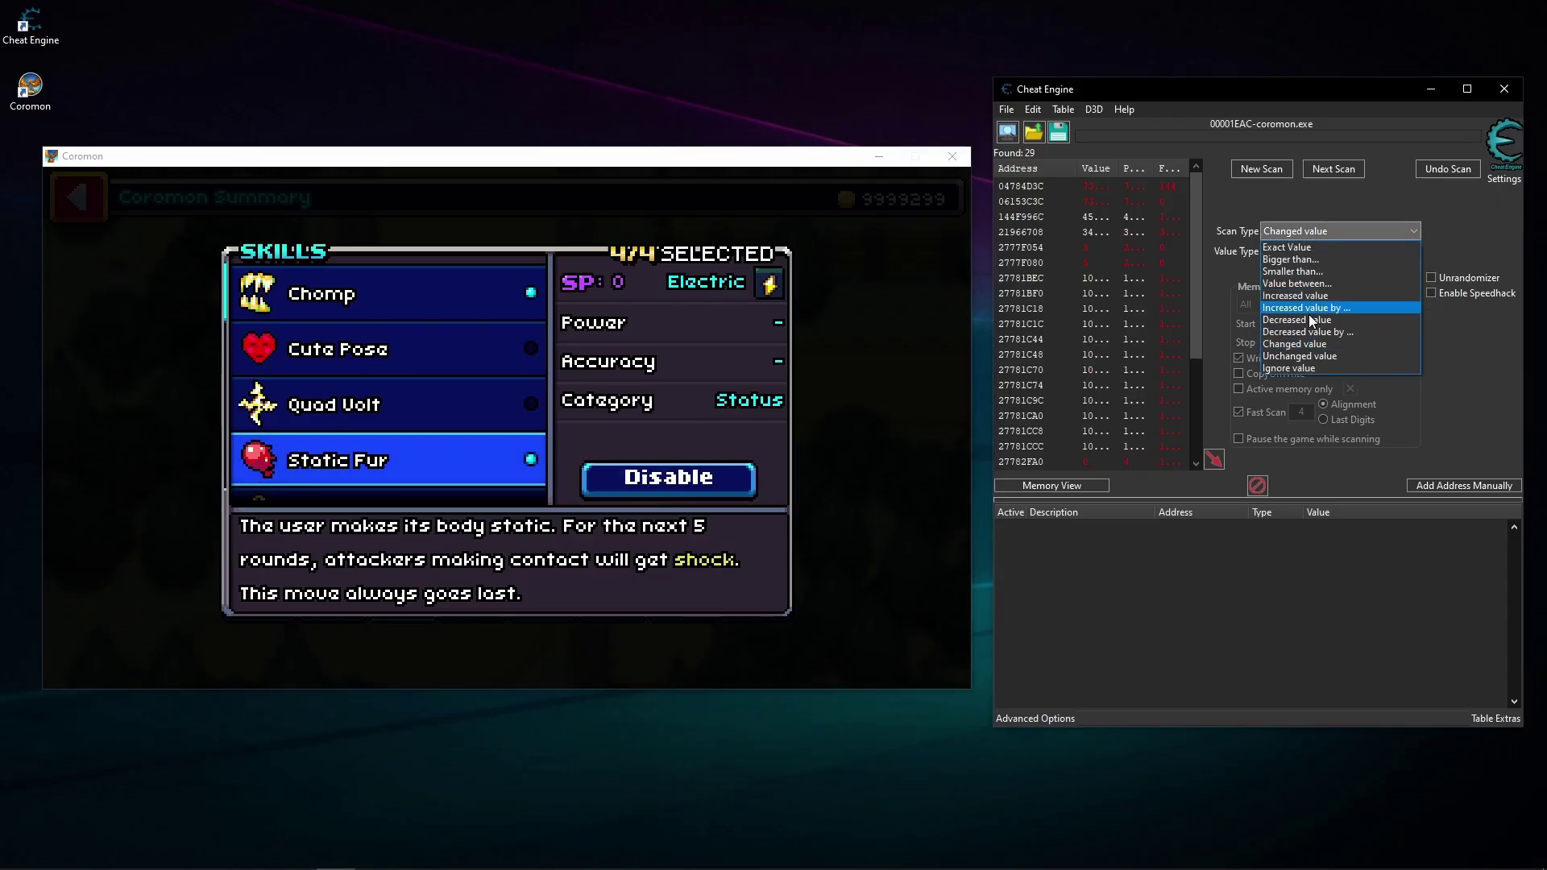
left_click(1303, 355)
left_click(1333, 171)
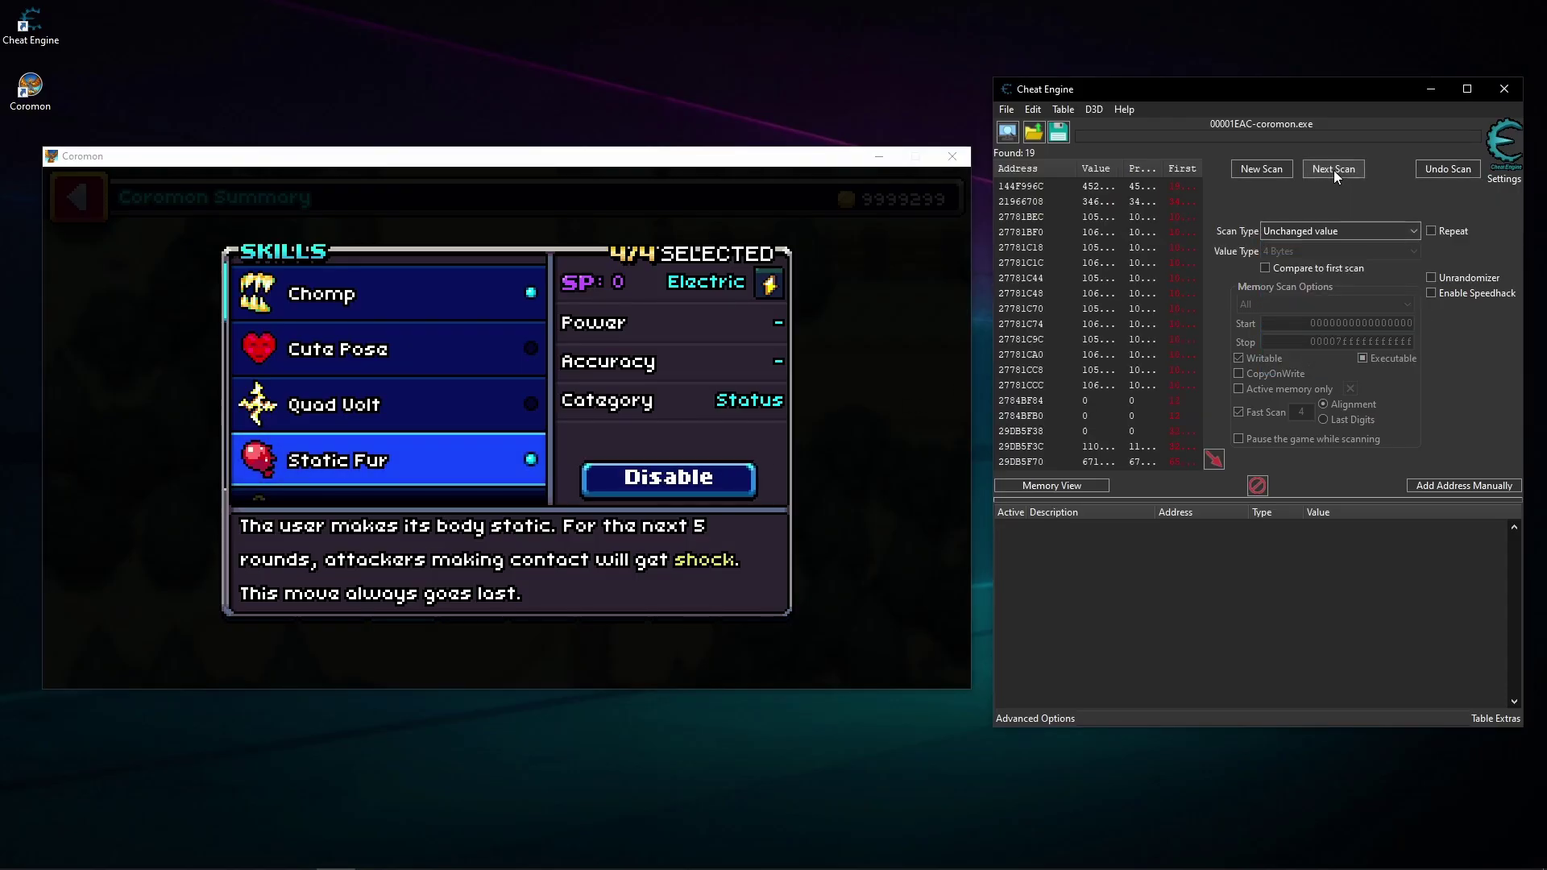
Highlight Quad Volt without enabling it, rescan for unchanged values, and return the highlight to Static Fur via Cute Pose
left_click(501, 419)
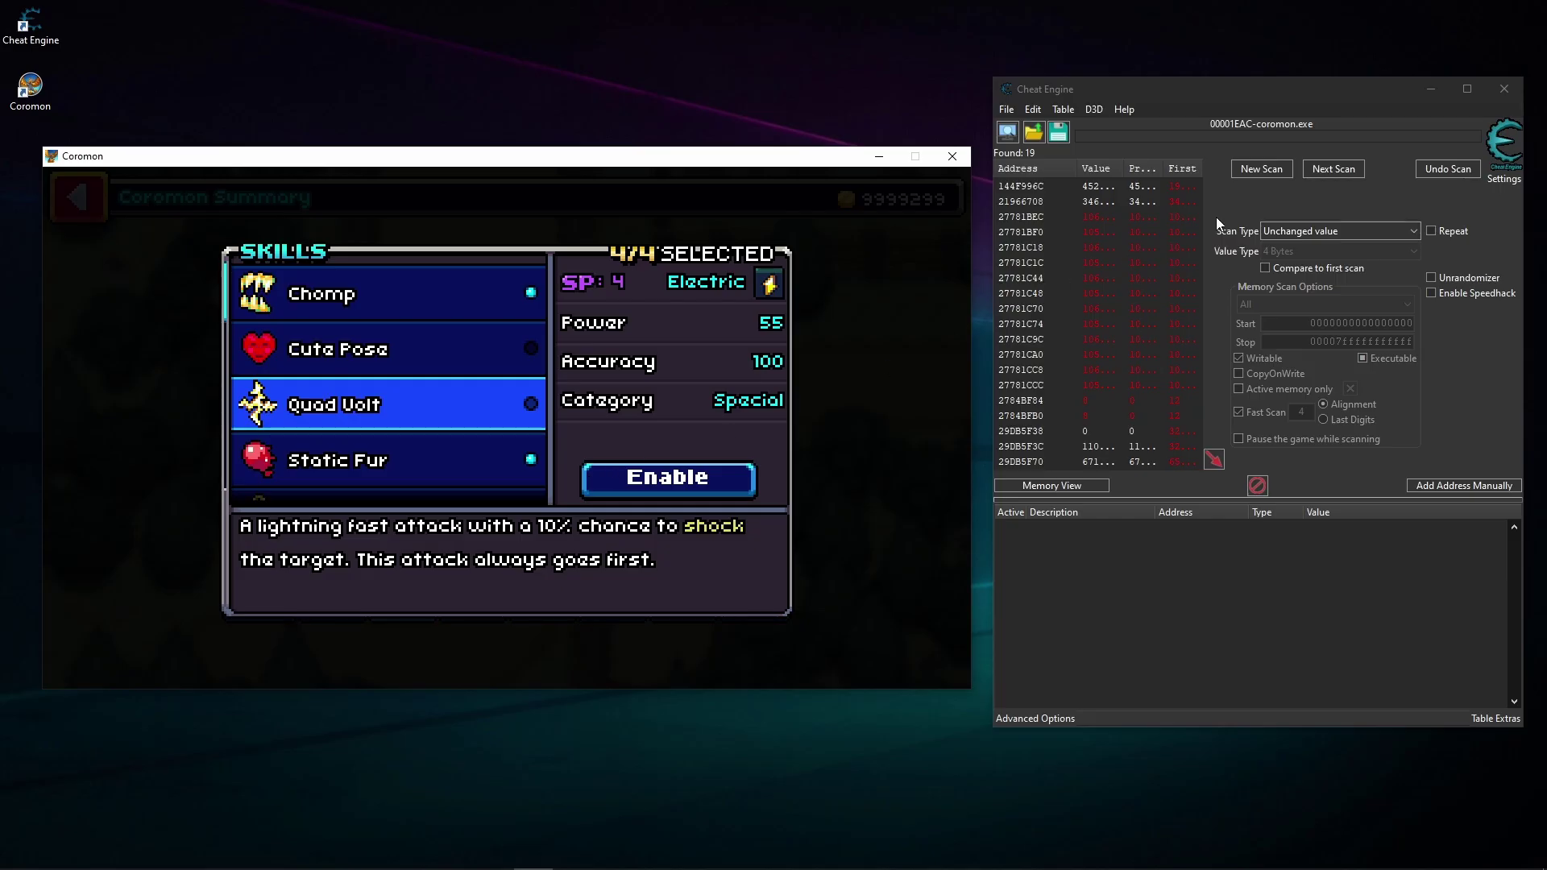
left_click(1325, 169)
left_click(500, 342)
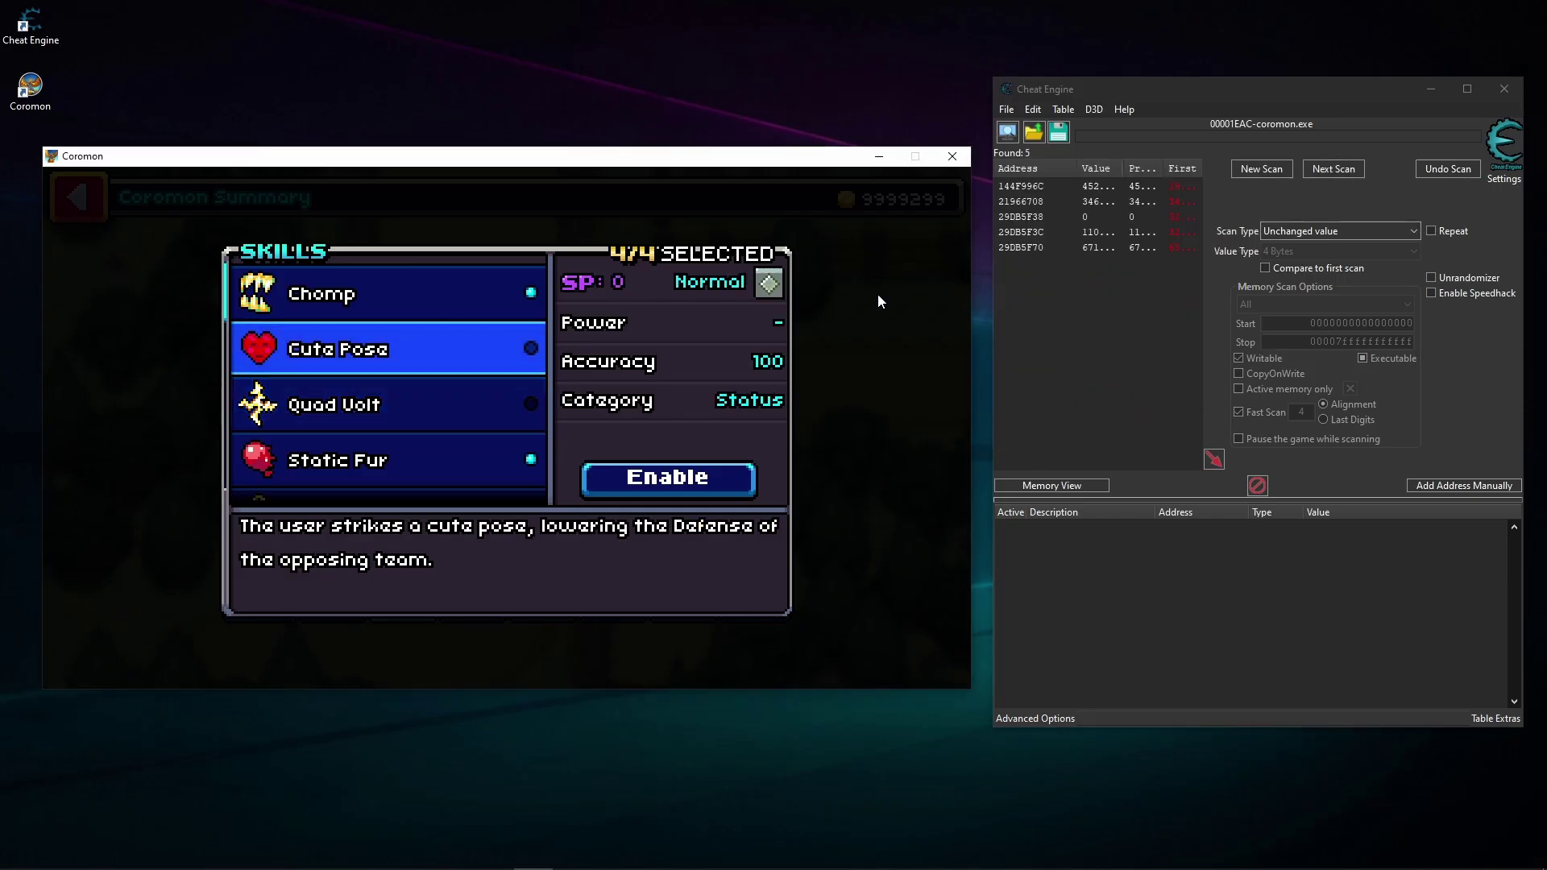
left_click(458, 466)
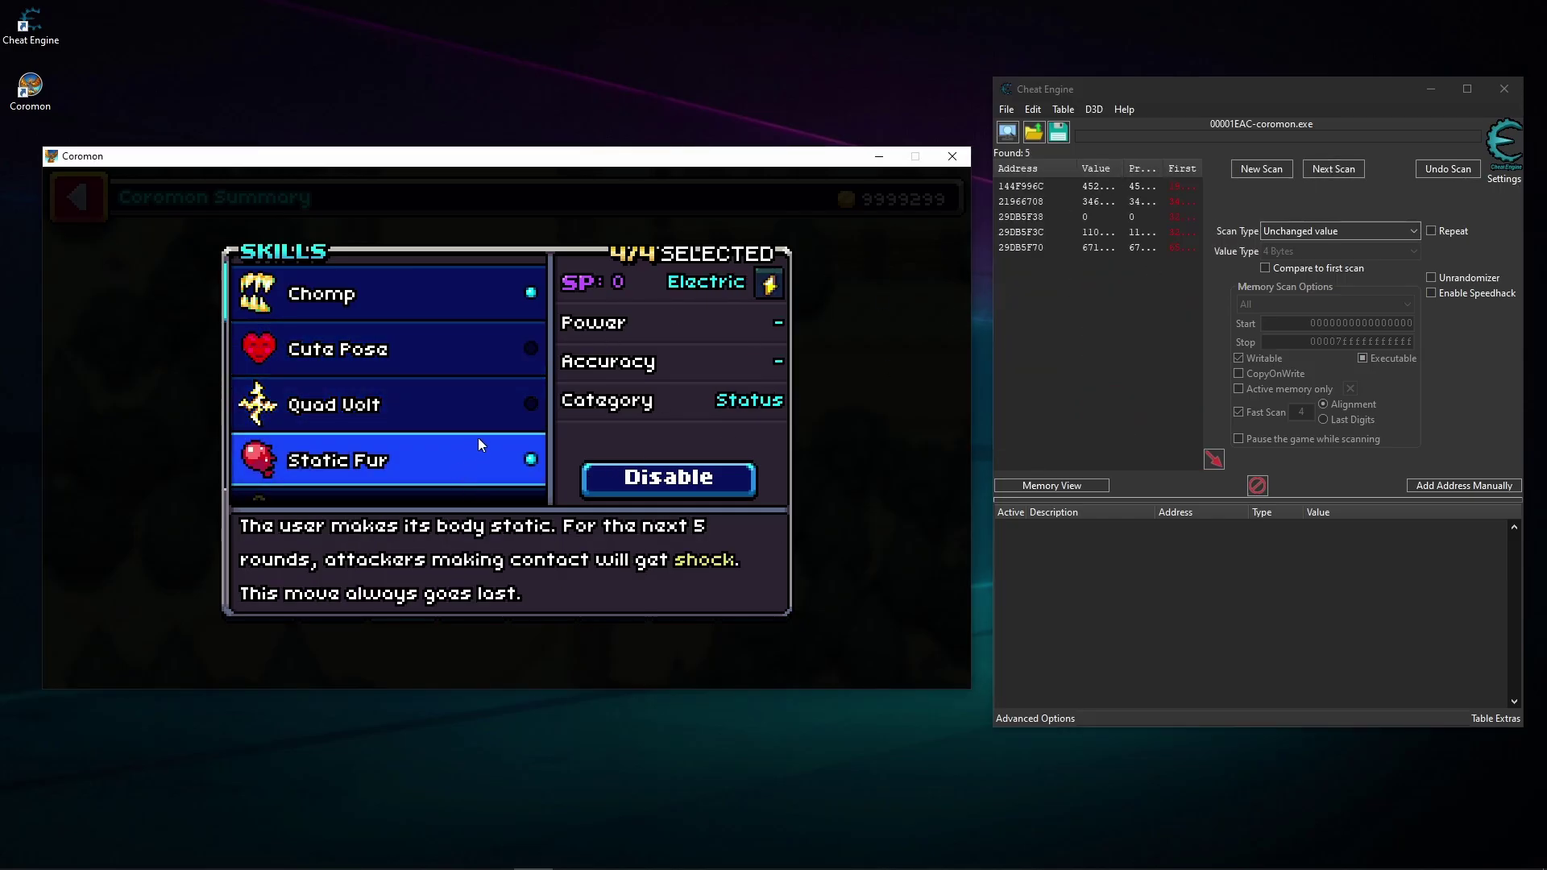
Disable Static Fur in Toravolt's skills, rescan for changed values, and add the remaining address 21966708 to the address list
left_click(673, 493)
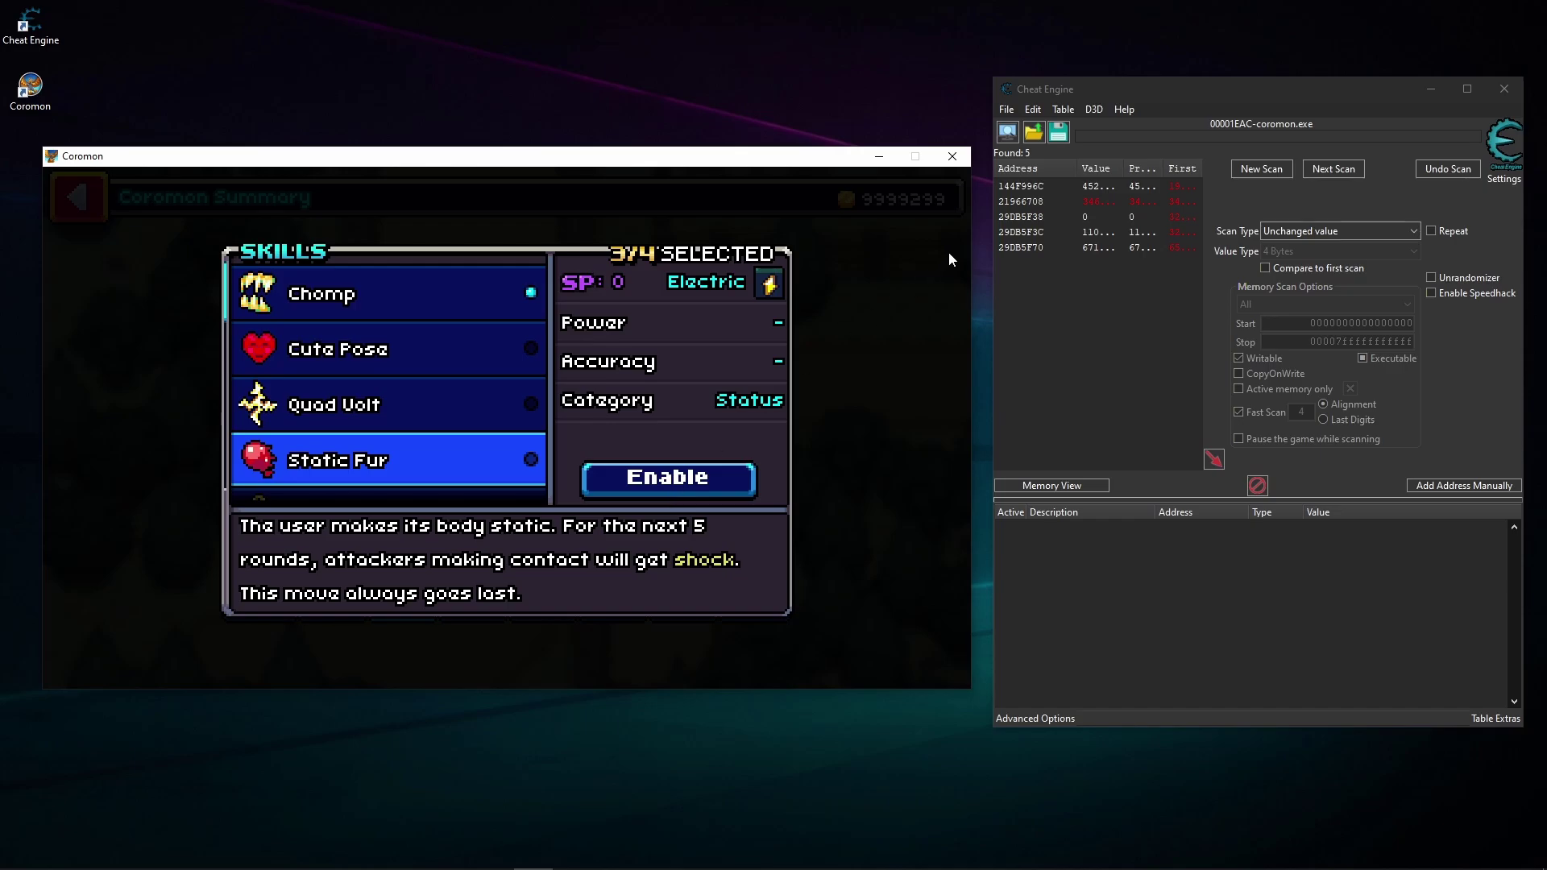
left_click(1272, 231)
left_click(1289, 346)
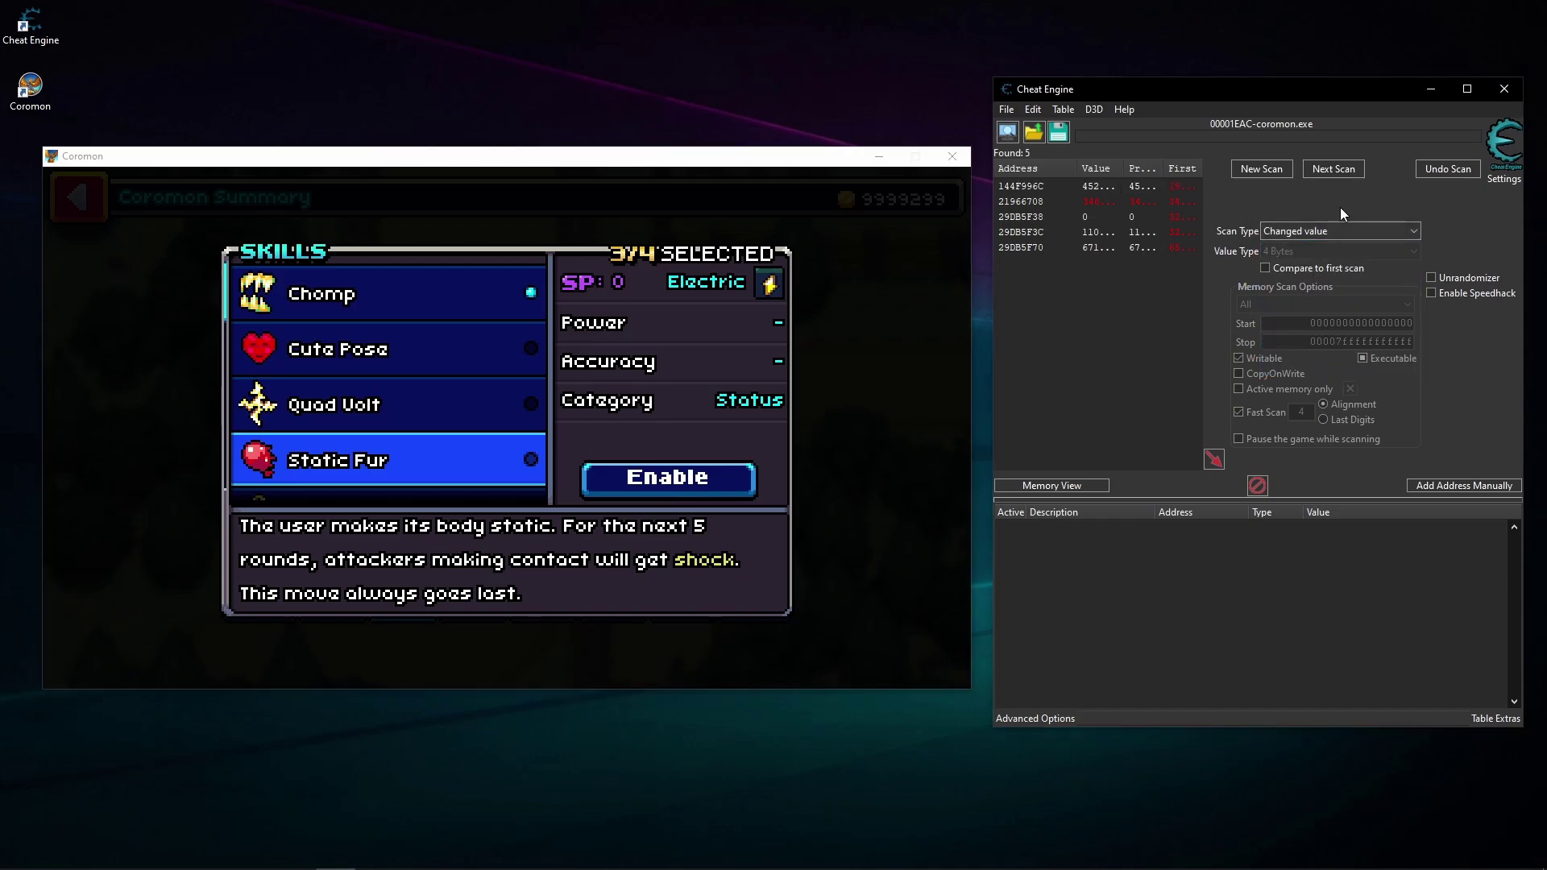
left_click(1338, 176)
double_click(1148, 190)
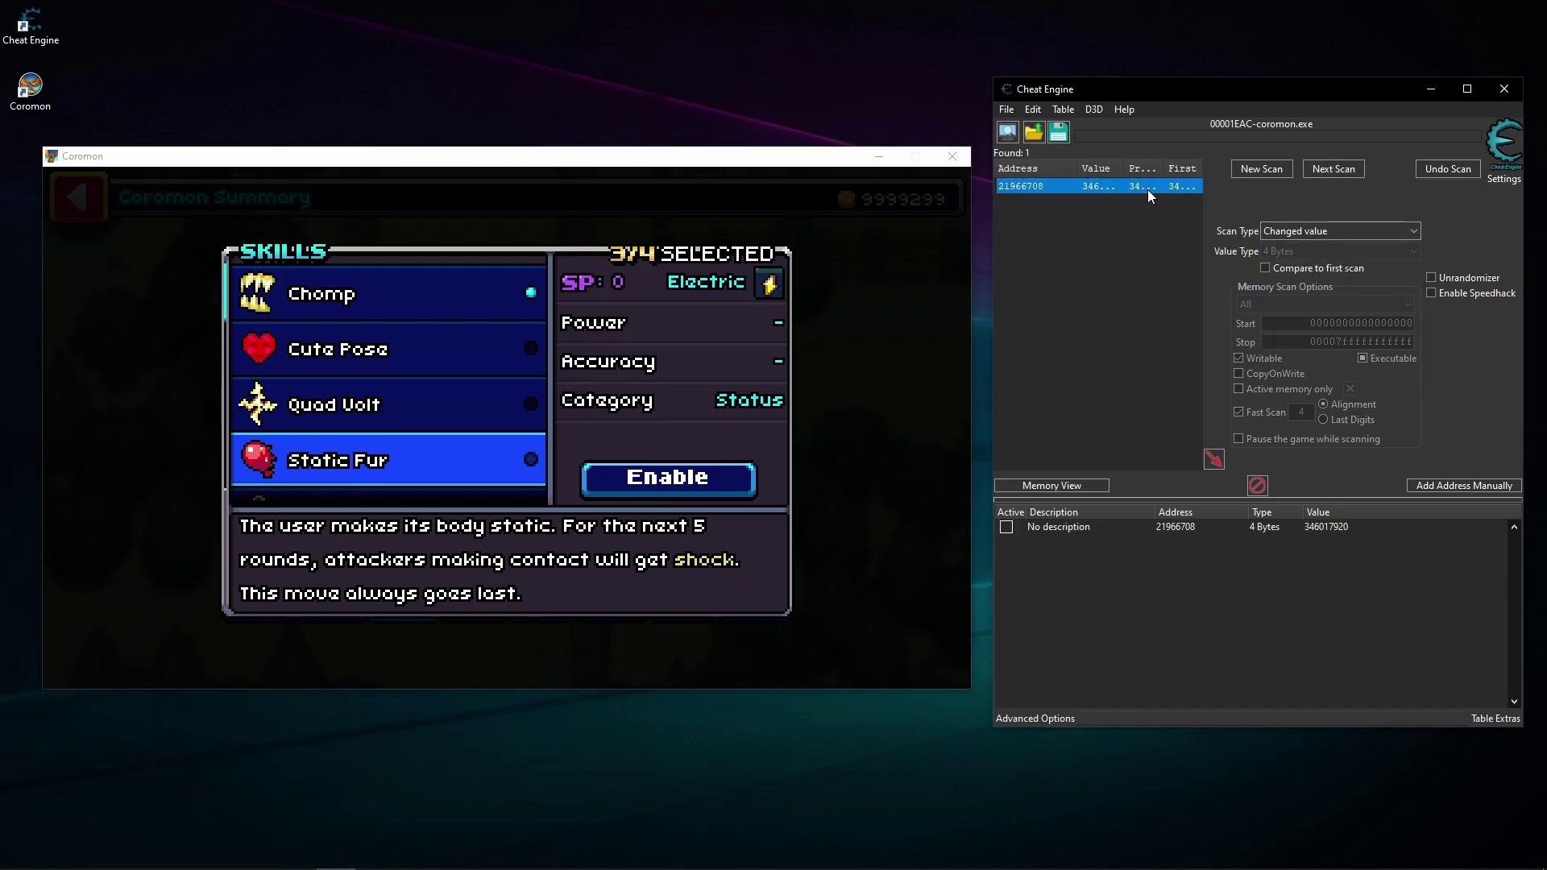
Enable Quad Volt as Toravolt's fourth skill and close the skill selection
left_click(836, 359)
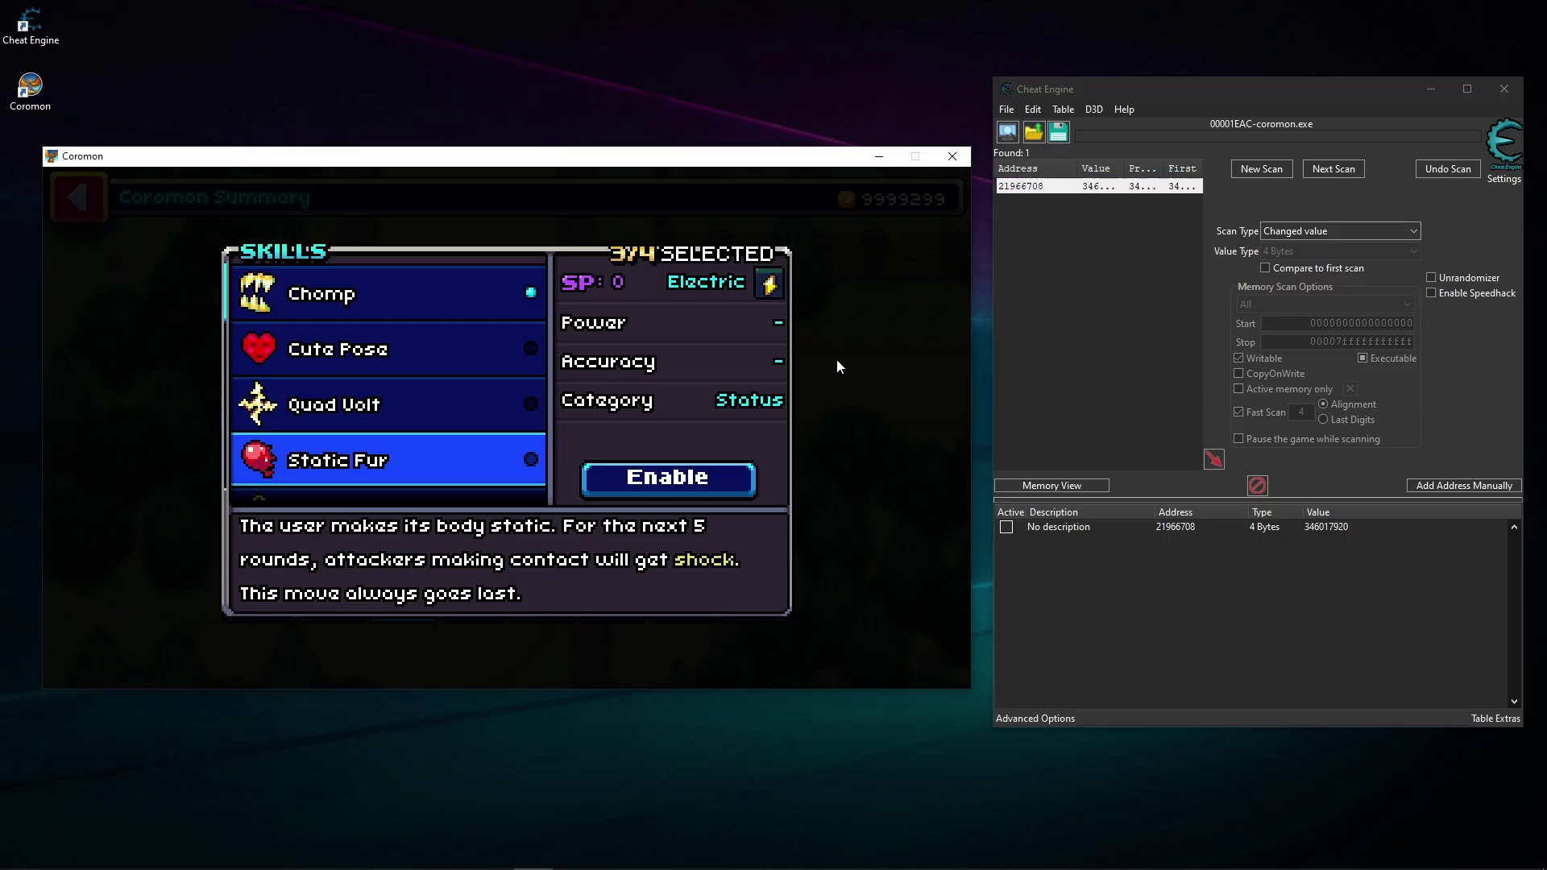
left_click(700, 399)
scroll(435, 427, "up", 2)
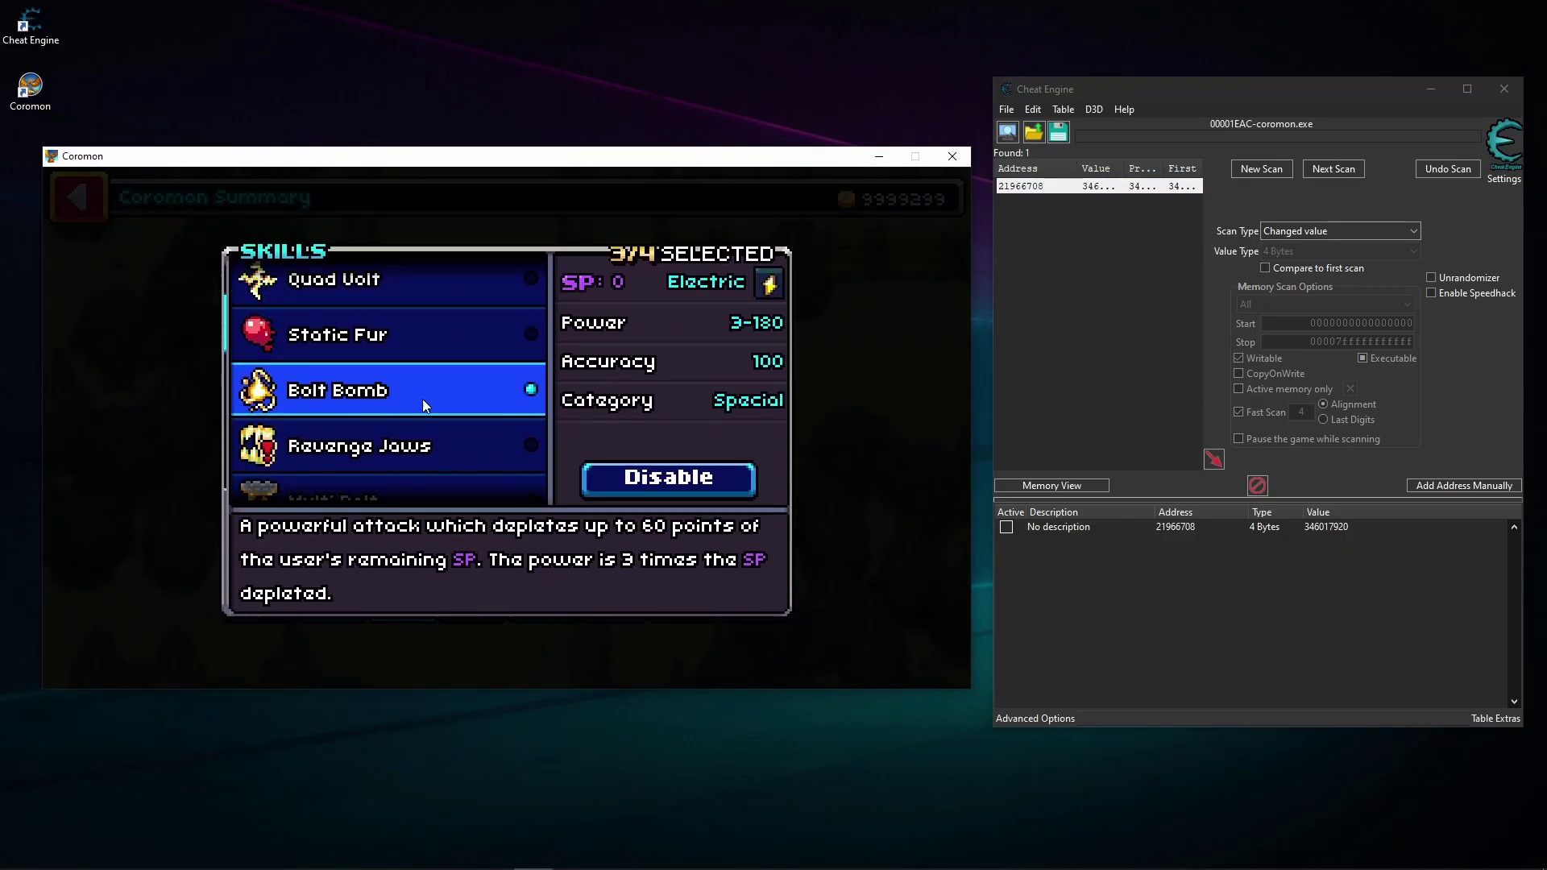
left_click(423, 370)
left_click(649, 488)
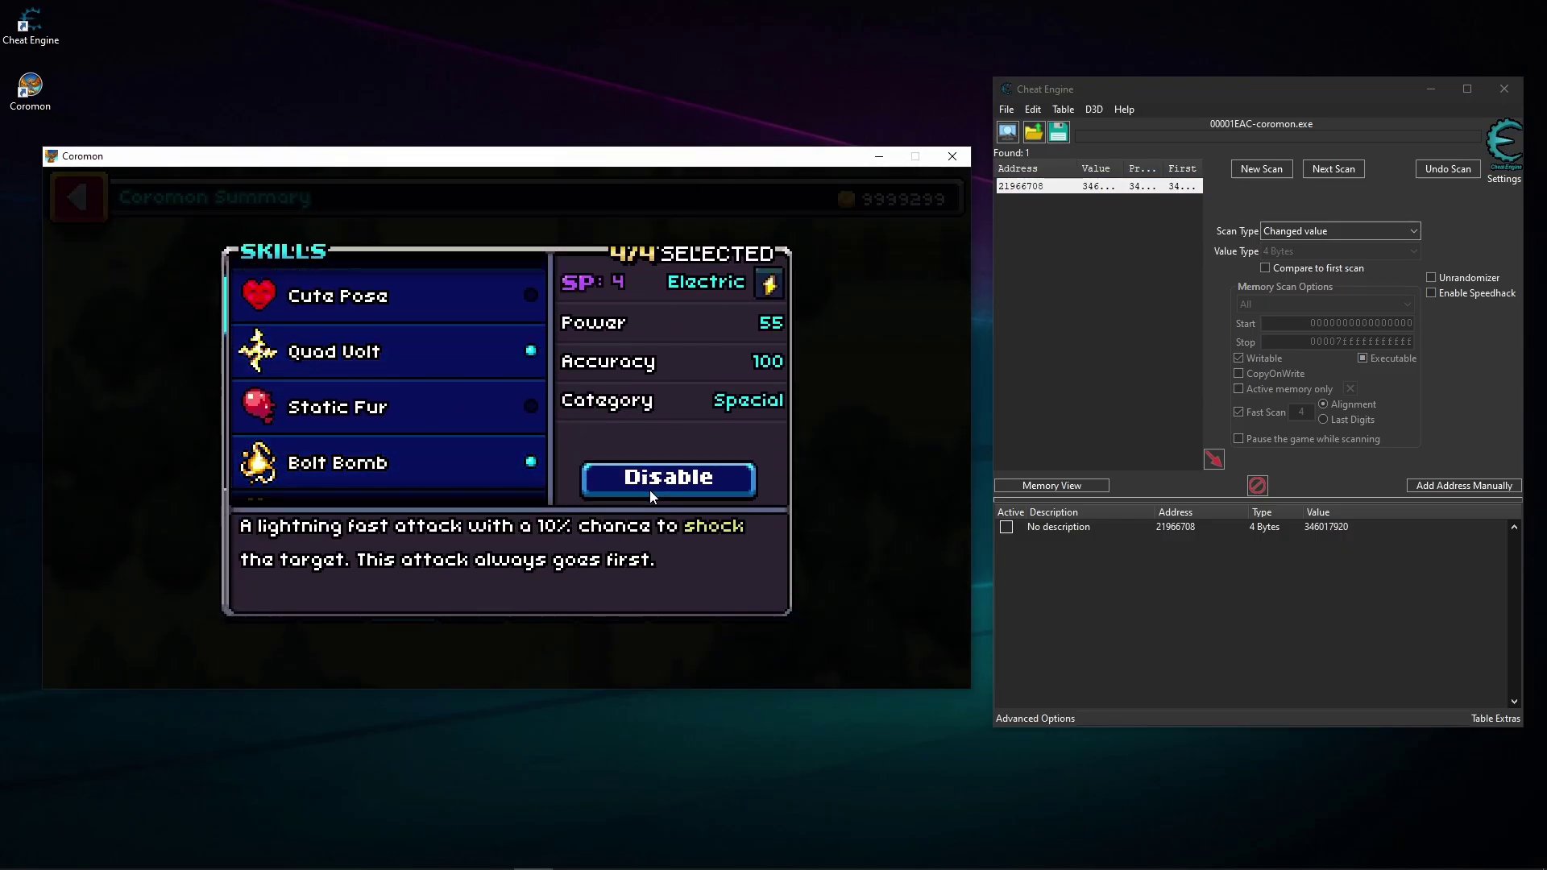
left_click(841, 405)
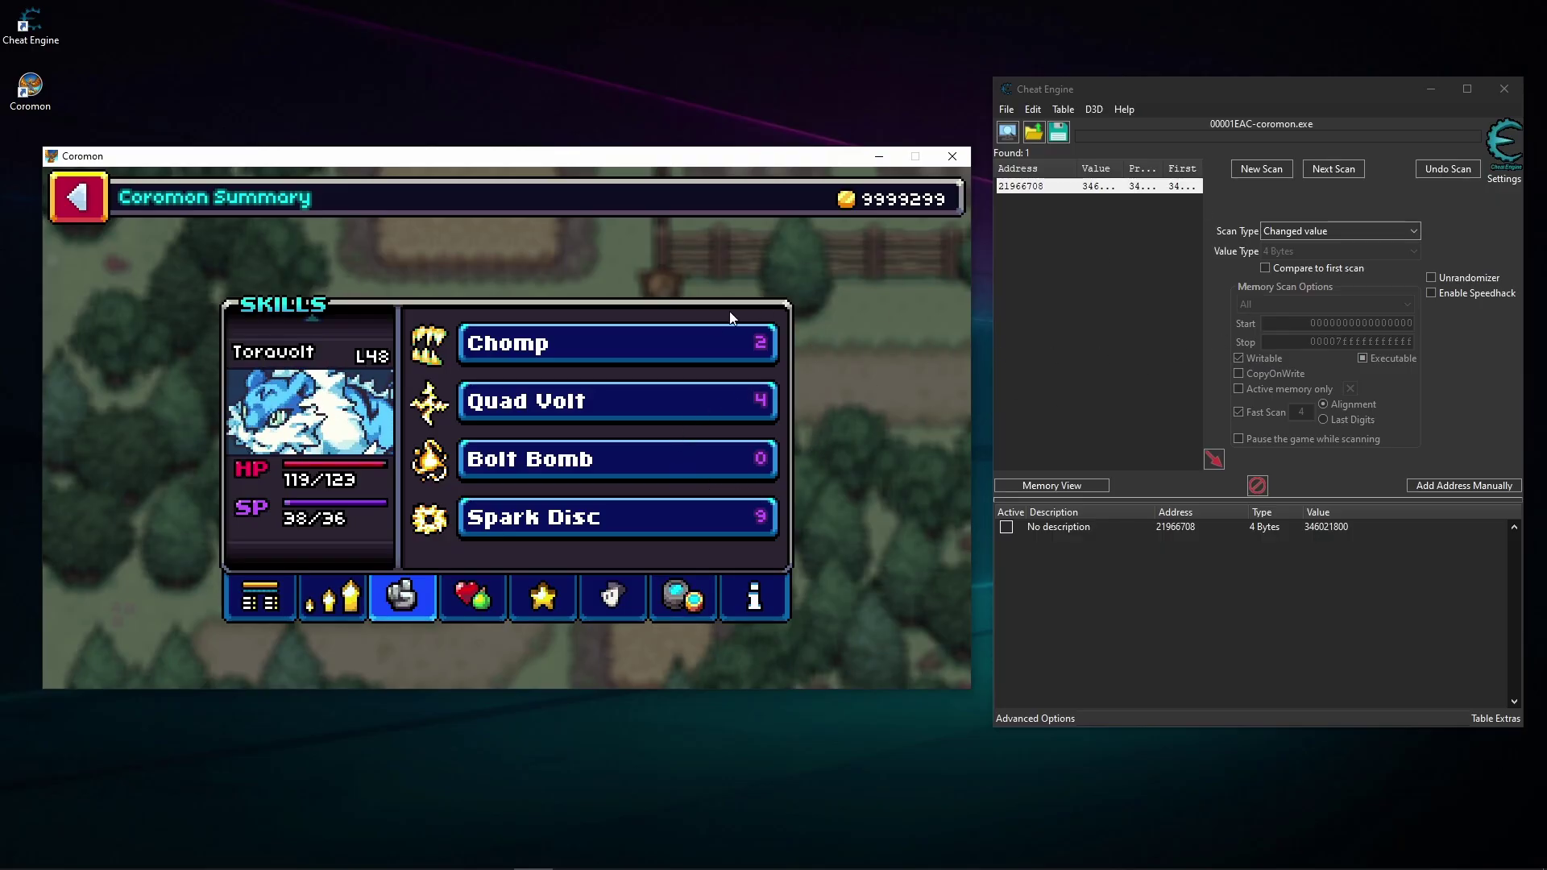
Check Quad Volt's details and the recorded address, then switch the summary to Moffel and back to Toravolt
left_click(596, 387)
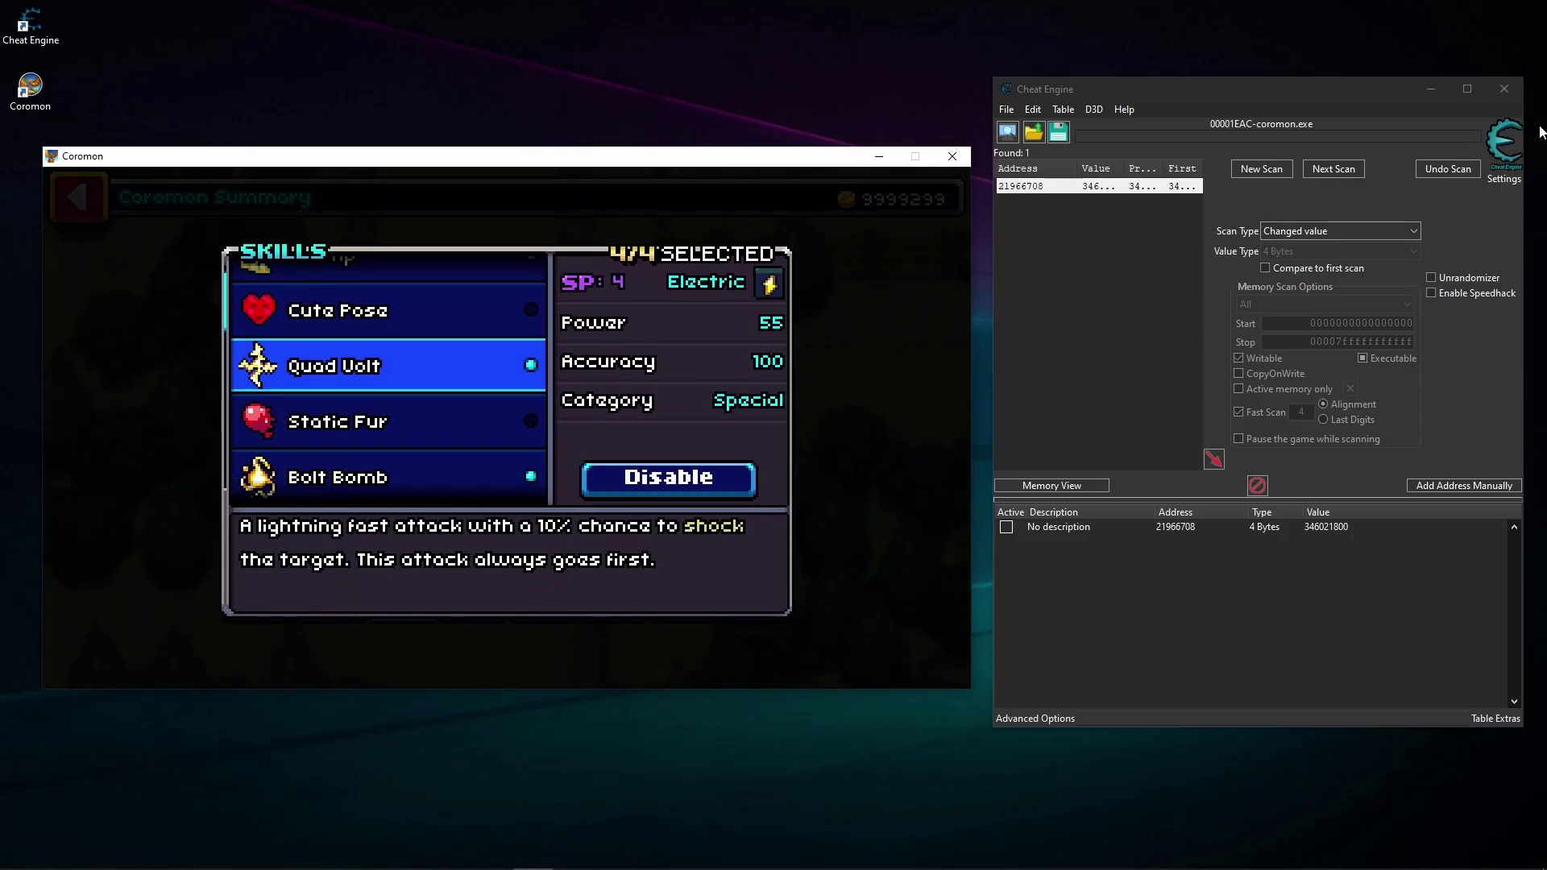
left_click(856, 414)
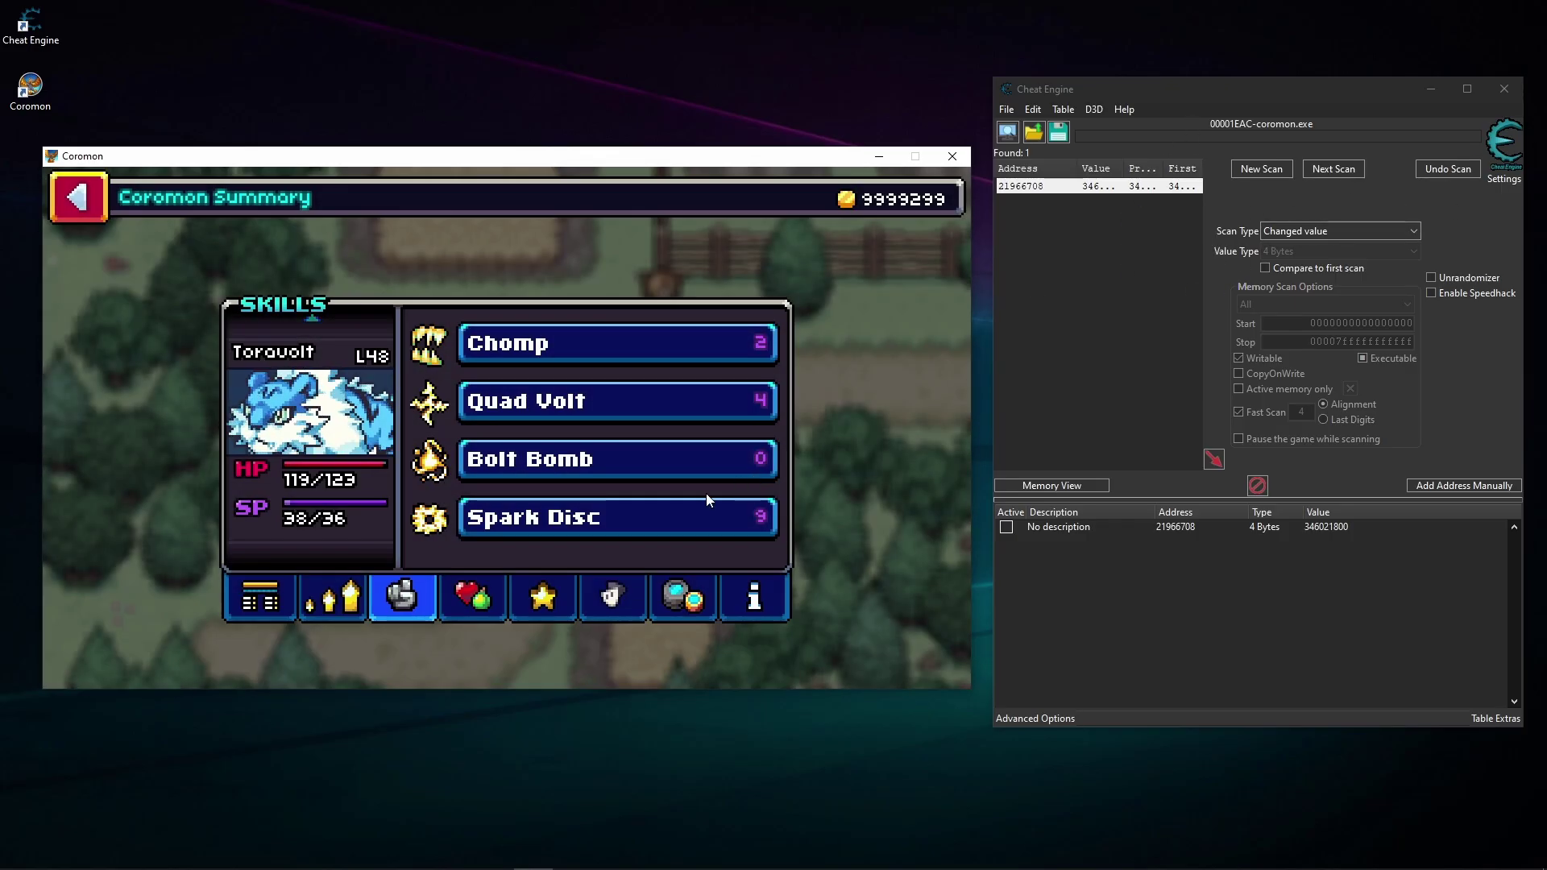
left_click(1325, 525)
left_click(1318, 573)
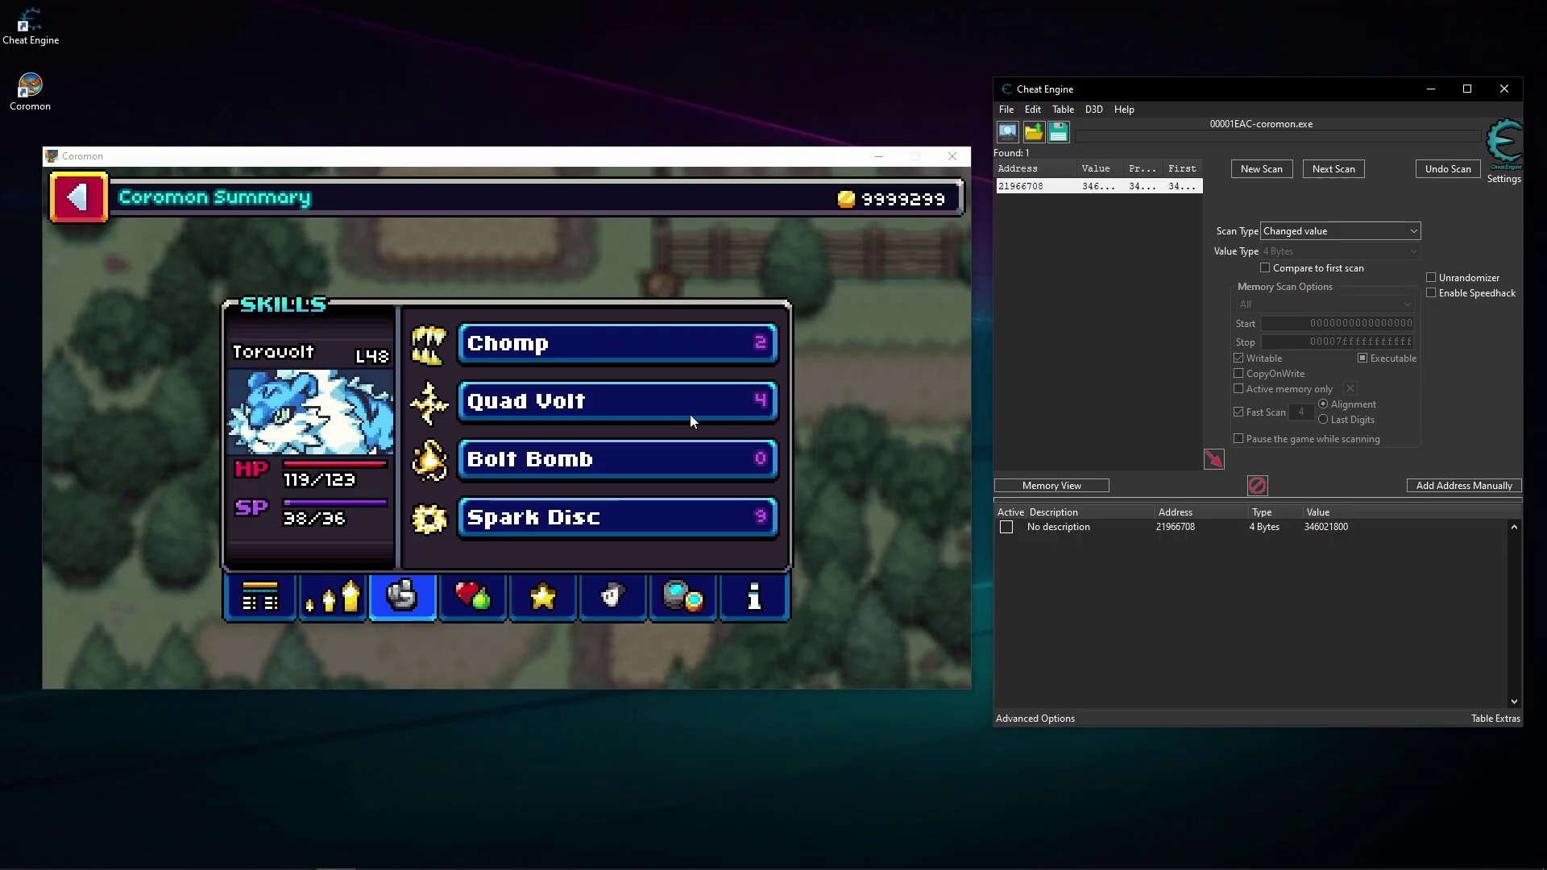
left_click(340, 585)
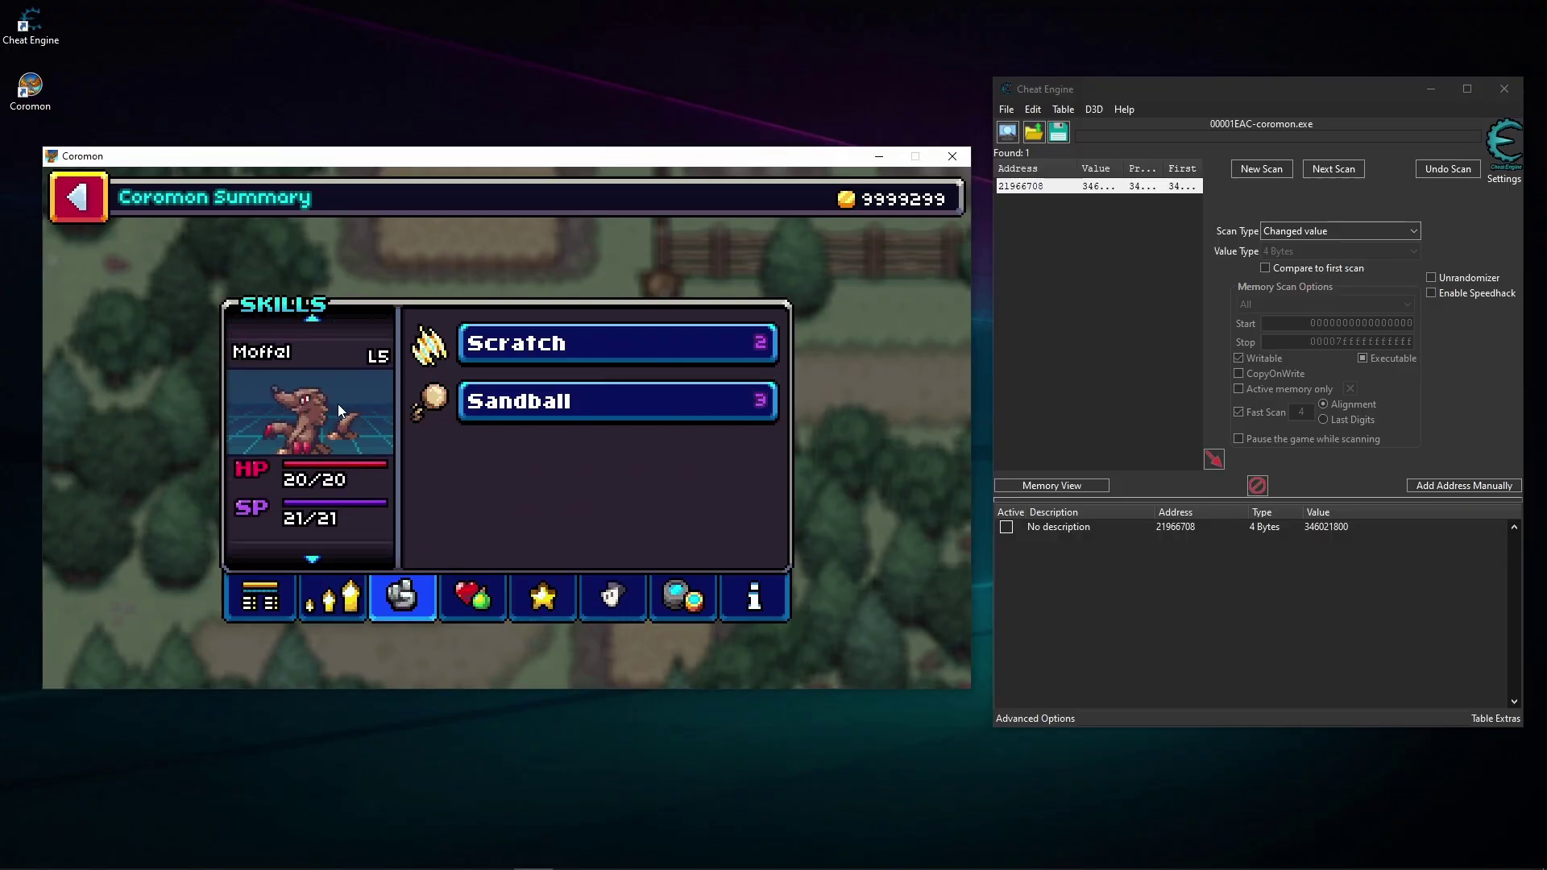
left_click(312, 317)
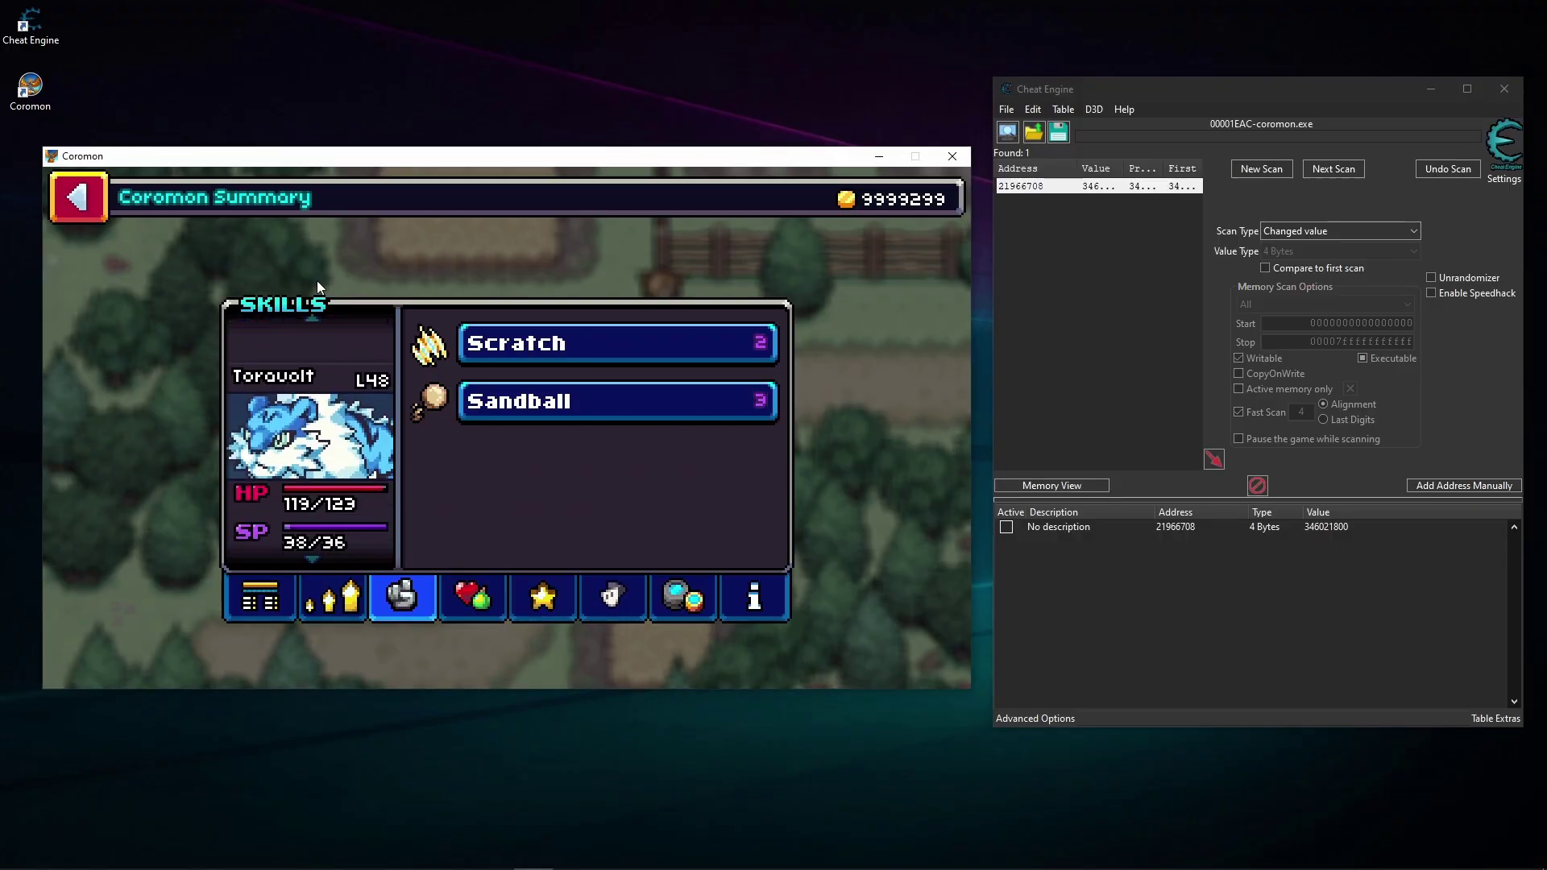
Replace Quad Volt with Cute Pose in Toravolt's skills and close the skill selection
left_click(501, 414)
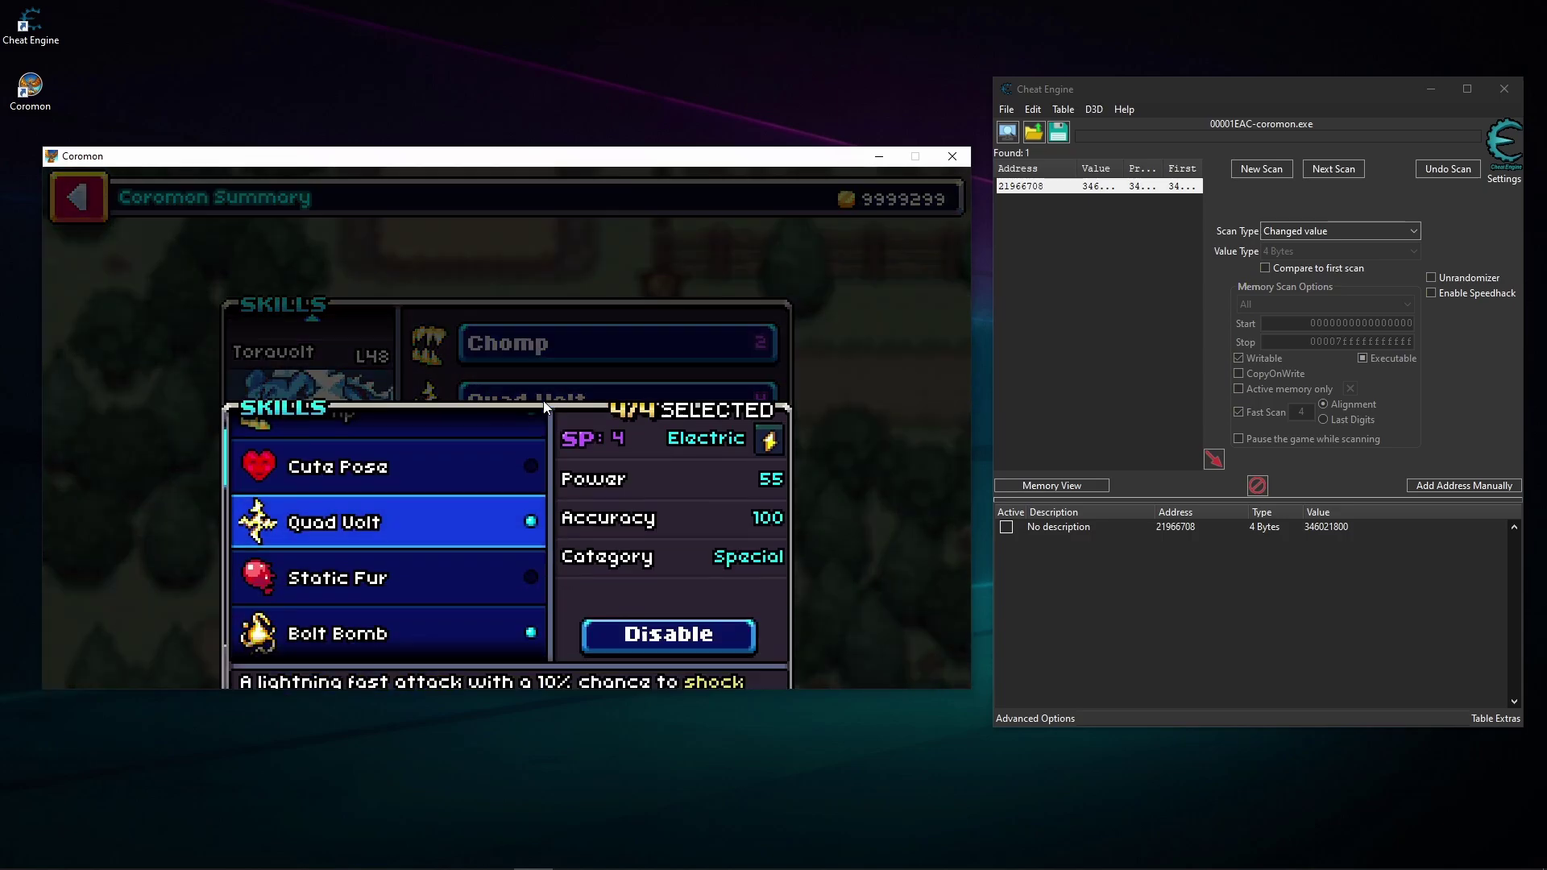
left_click(693, 493)
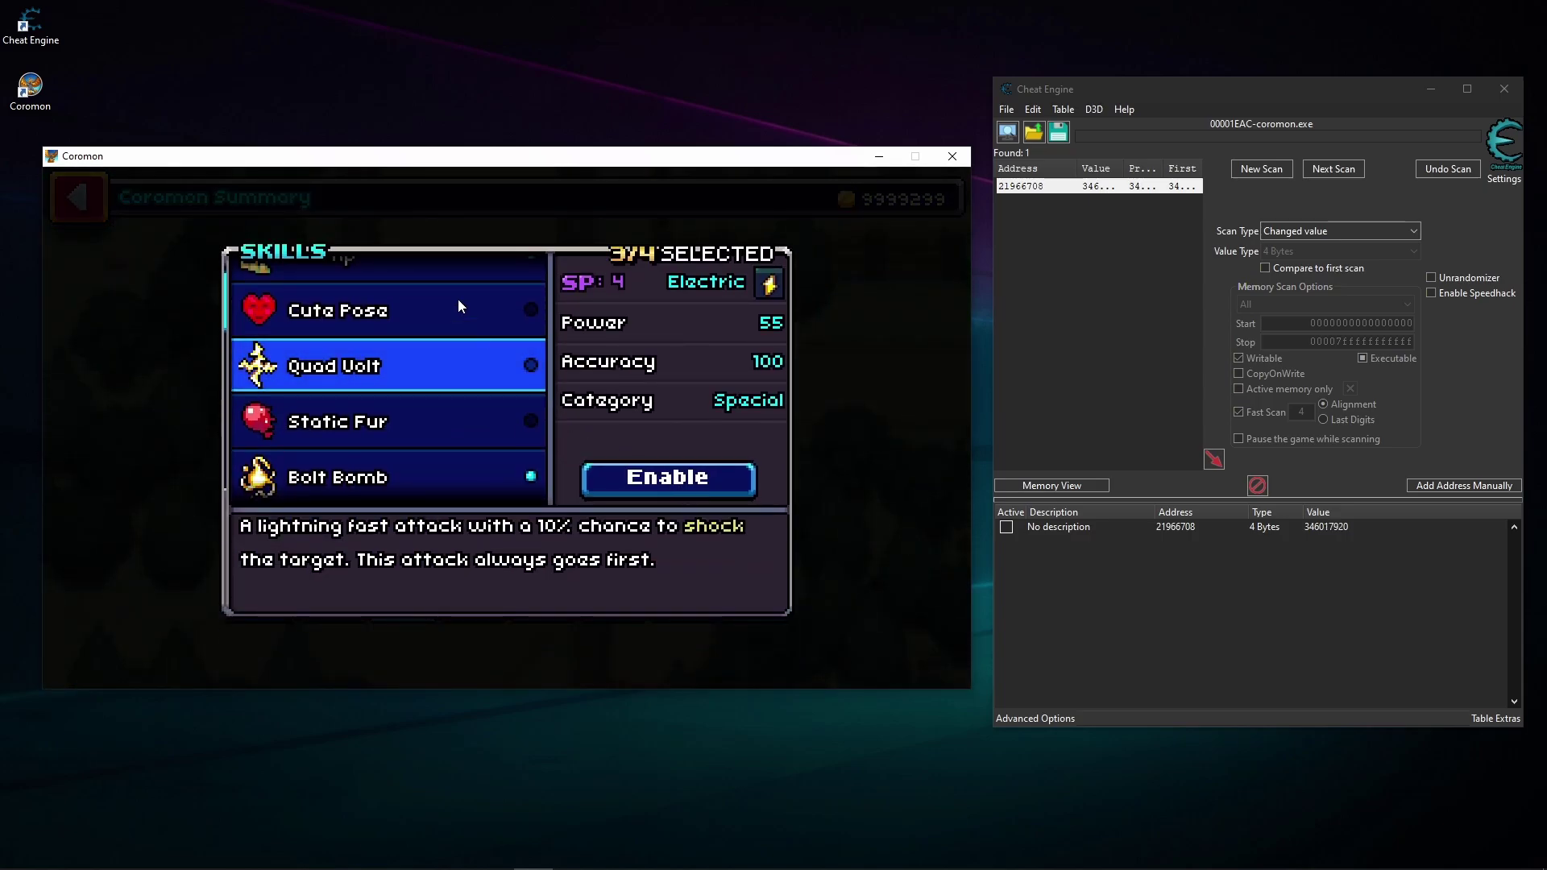
left_click(457, 300)
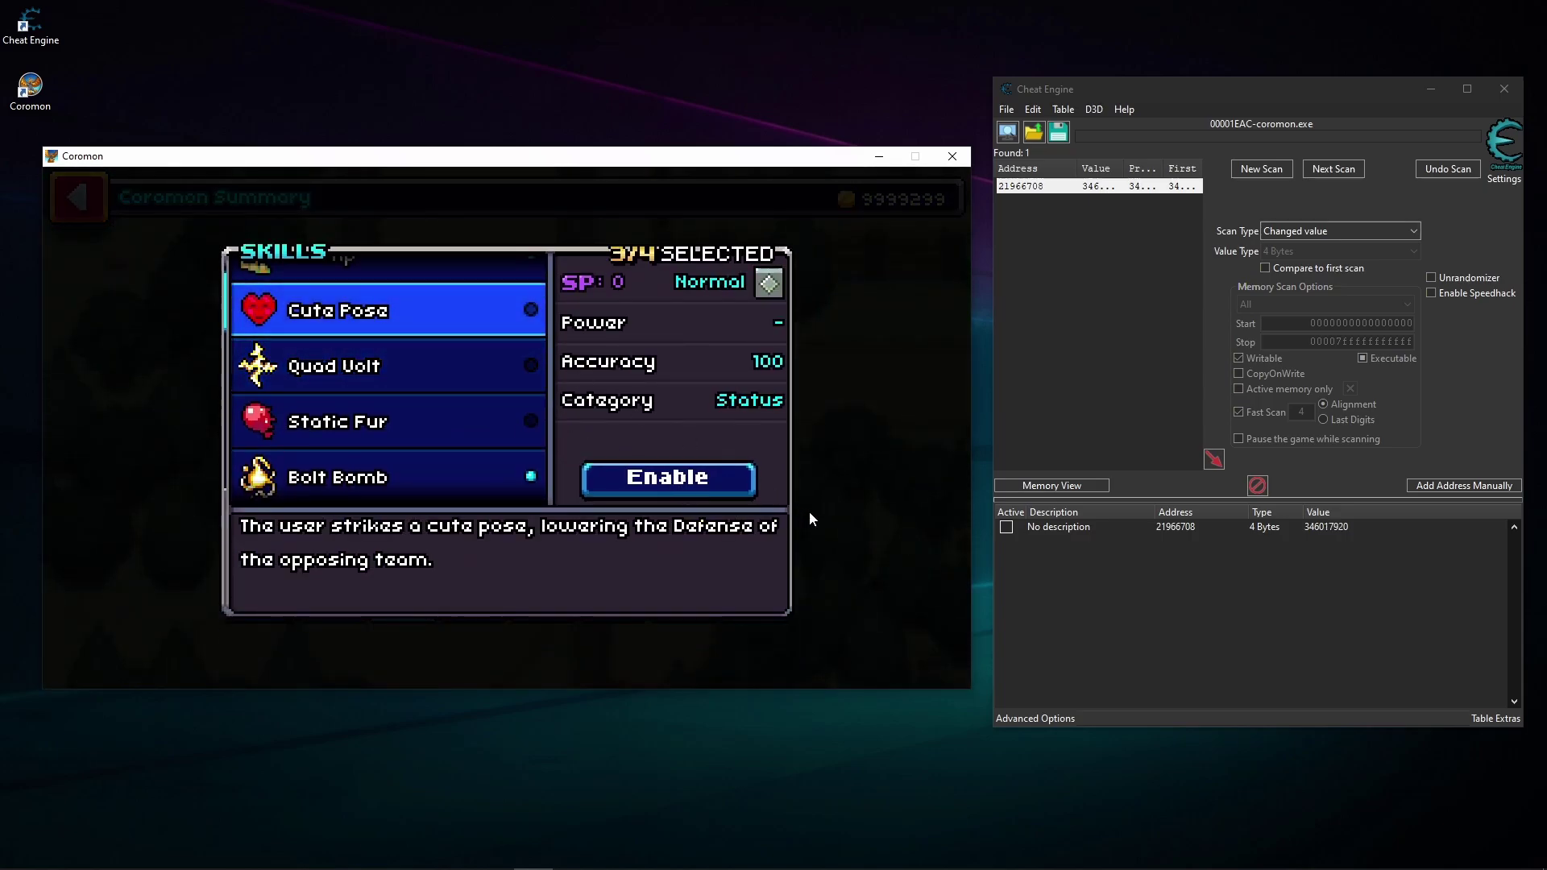
left_click(719, 484)
key("Escape")
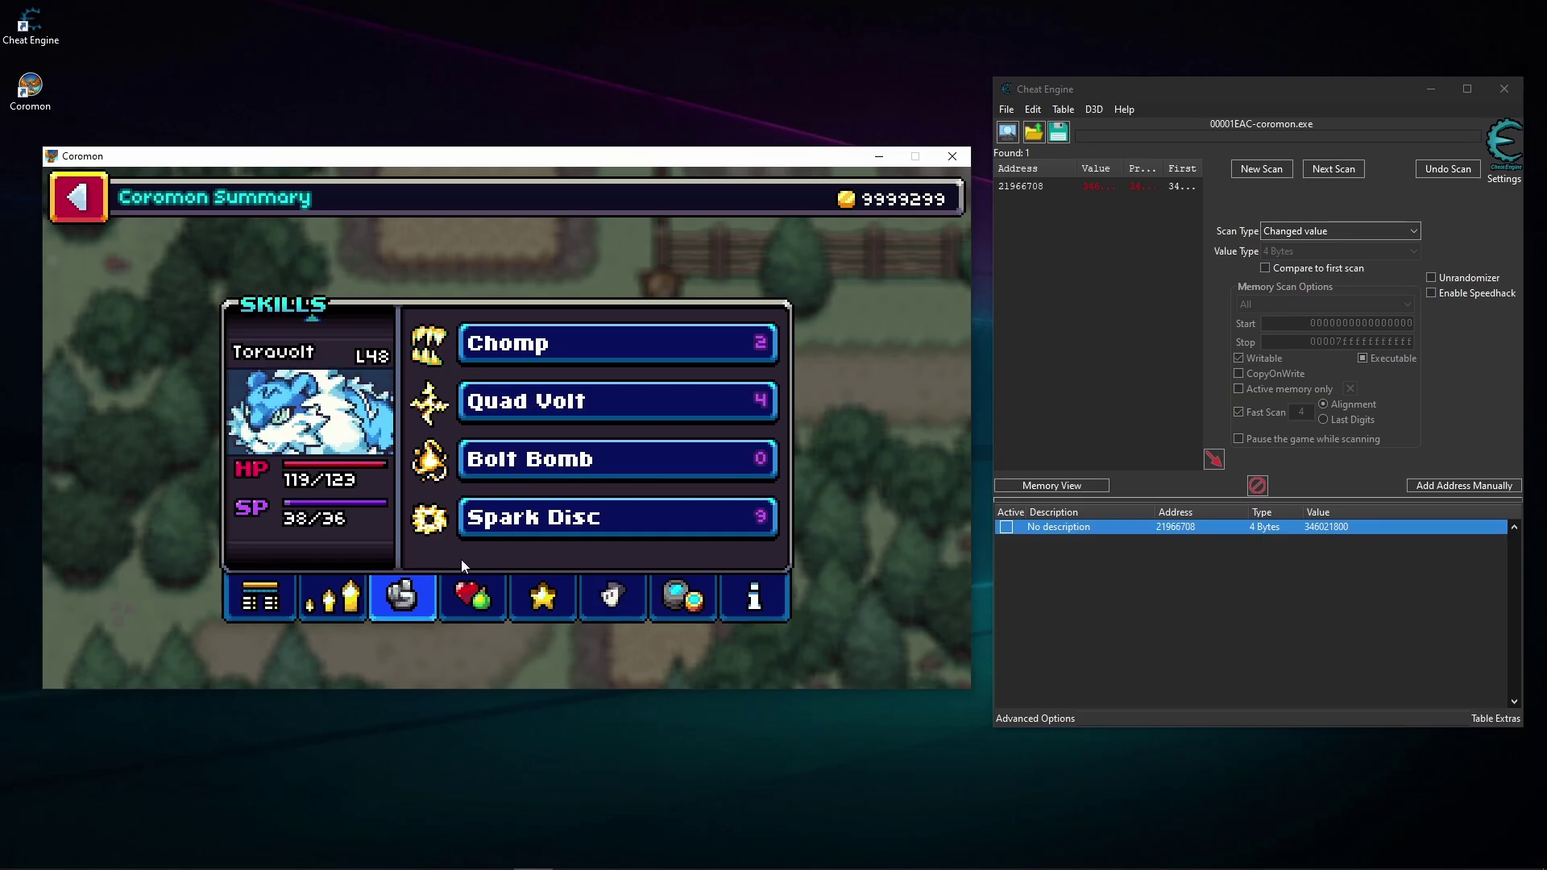
Disable Chomp in Toravolt's skills and close the skill selection
left_click(504, 411)
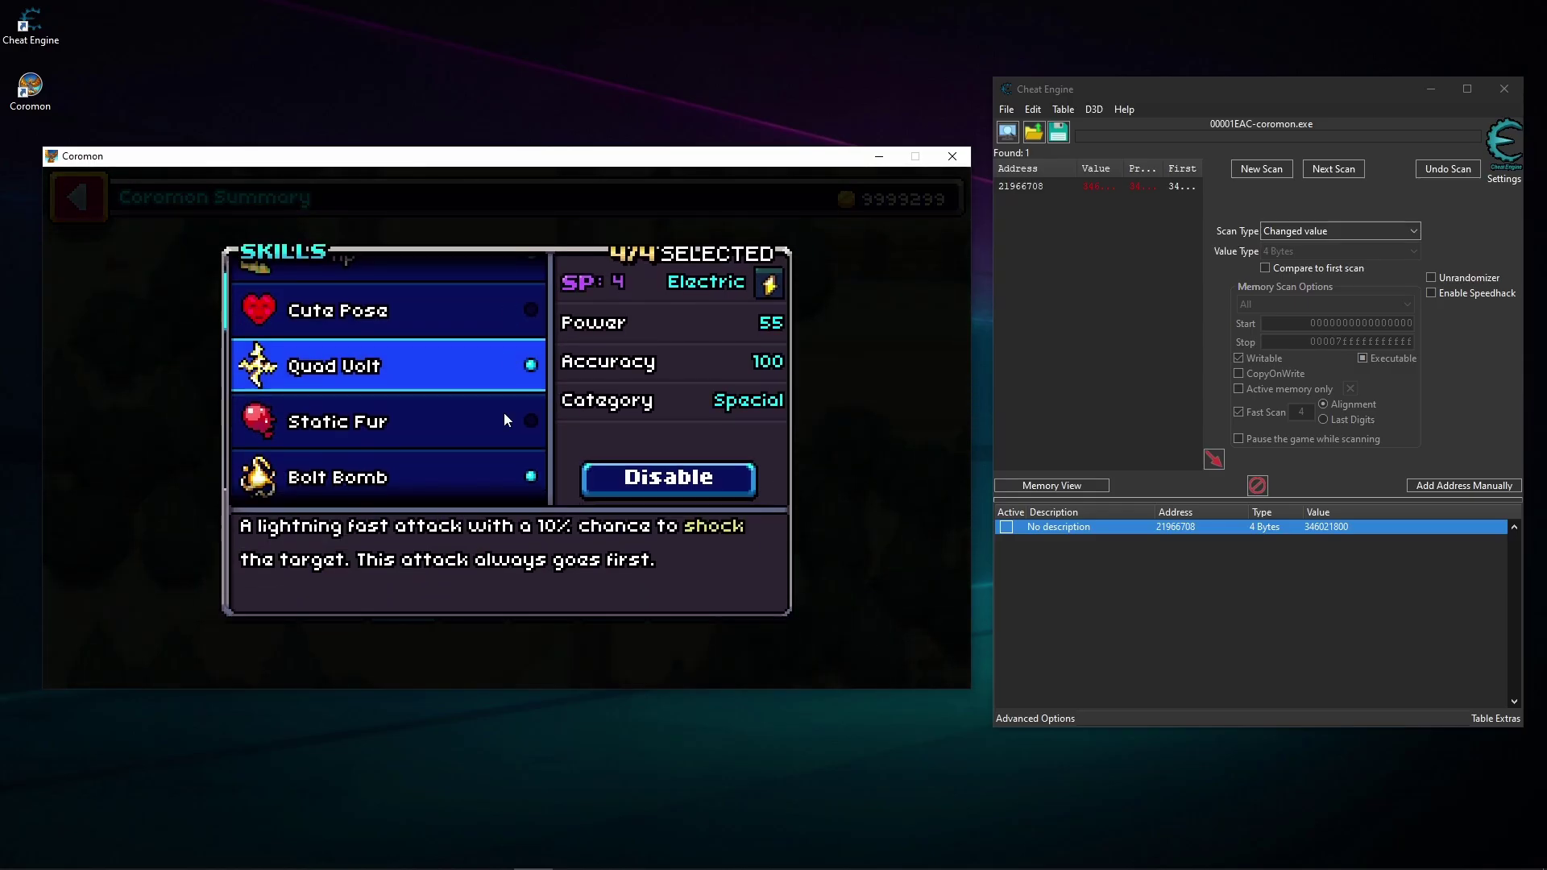
scroll(500, 409, "up", 1)
left_click(383, 291)
left_click(675, 478)
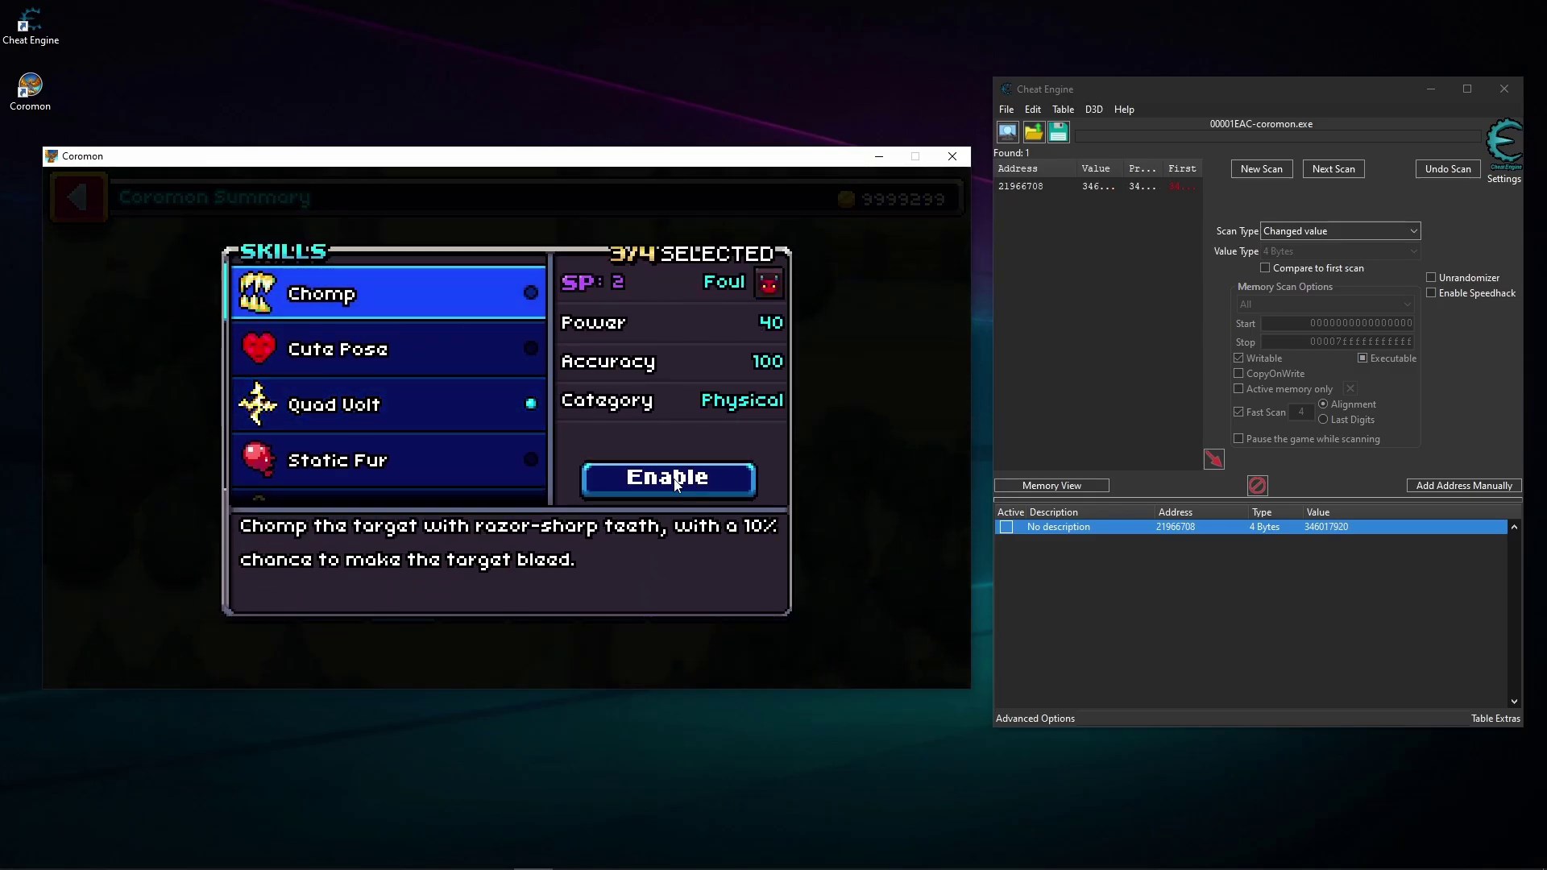
left_click(909, 440)
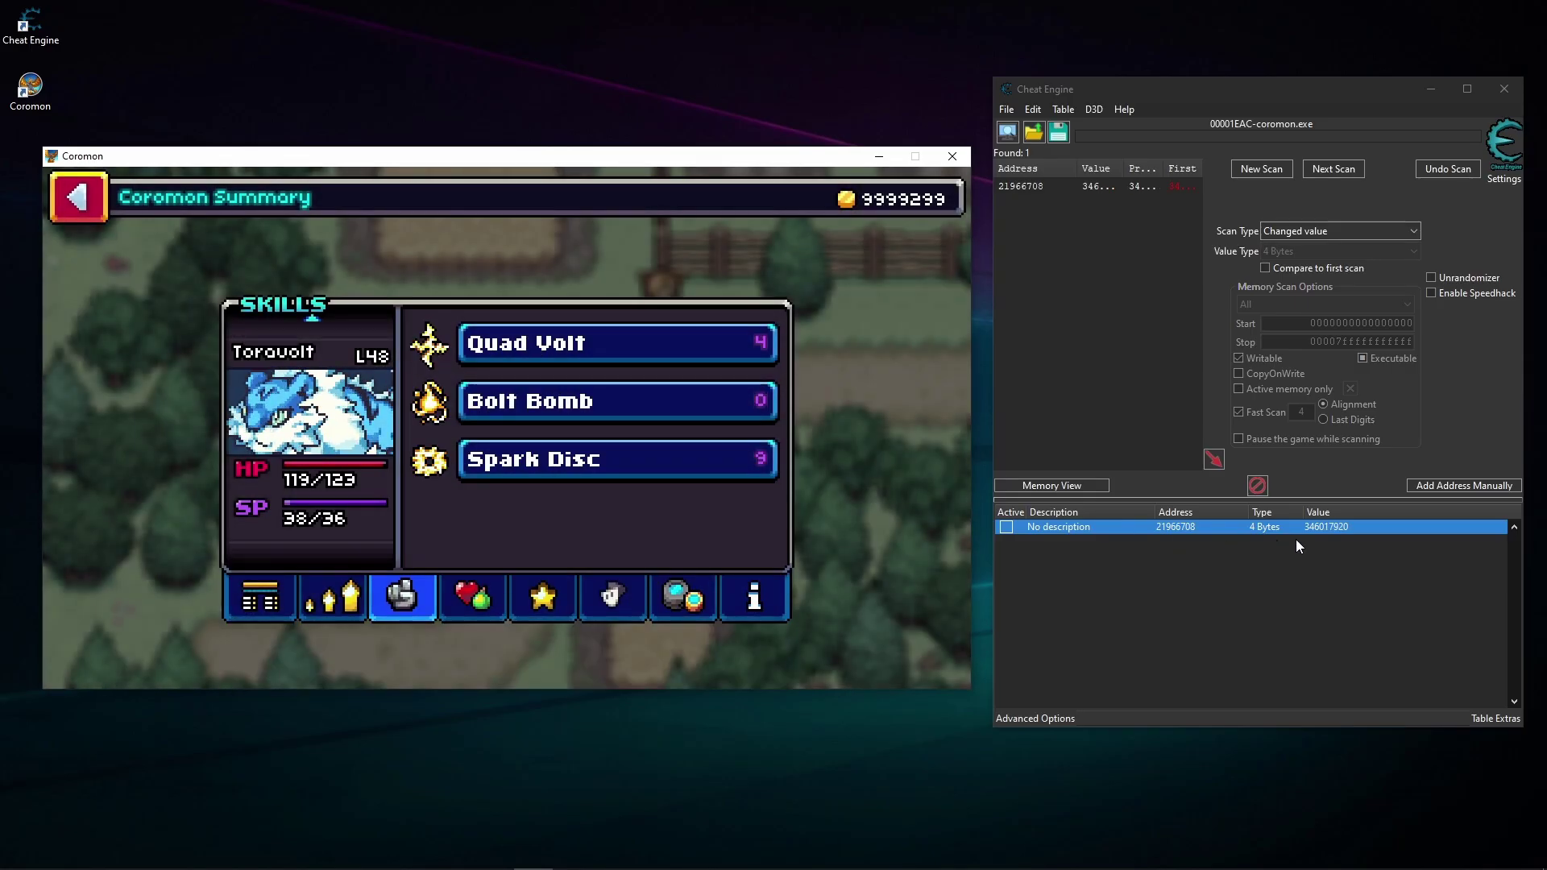
Open the value of address 21966708 for editing and confirm it as 346017920
double_click(1326, 527)
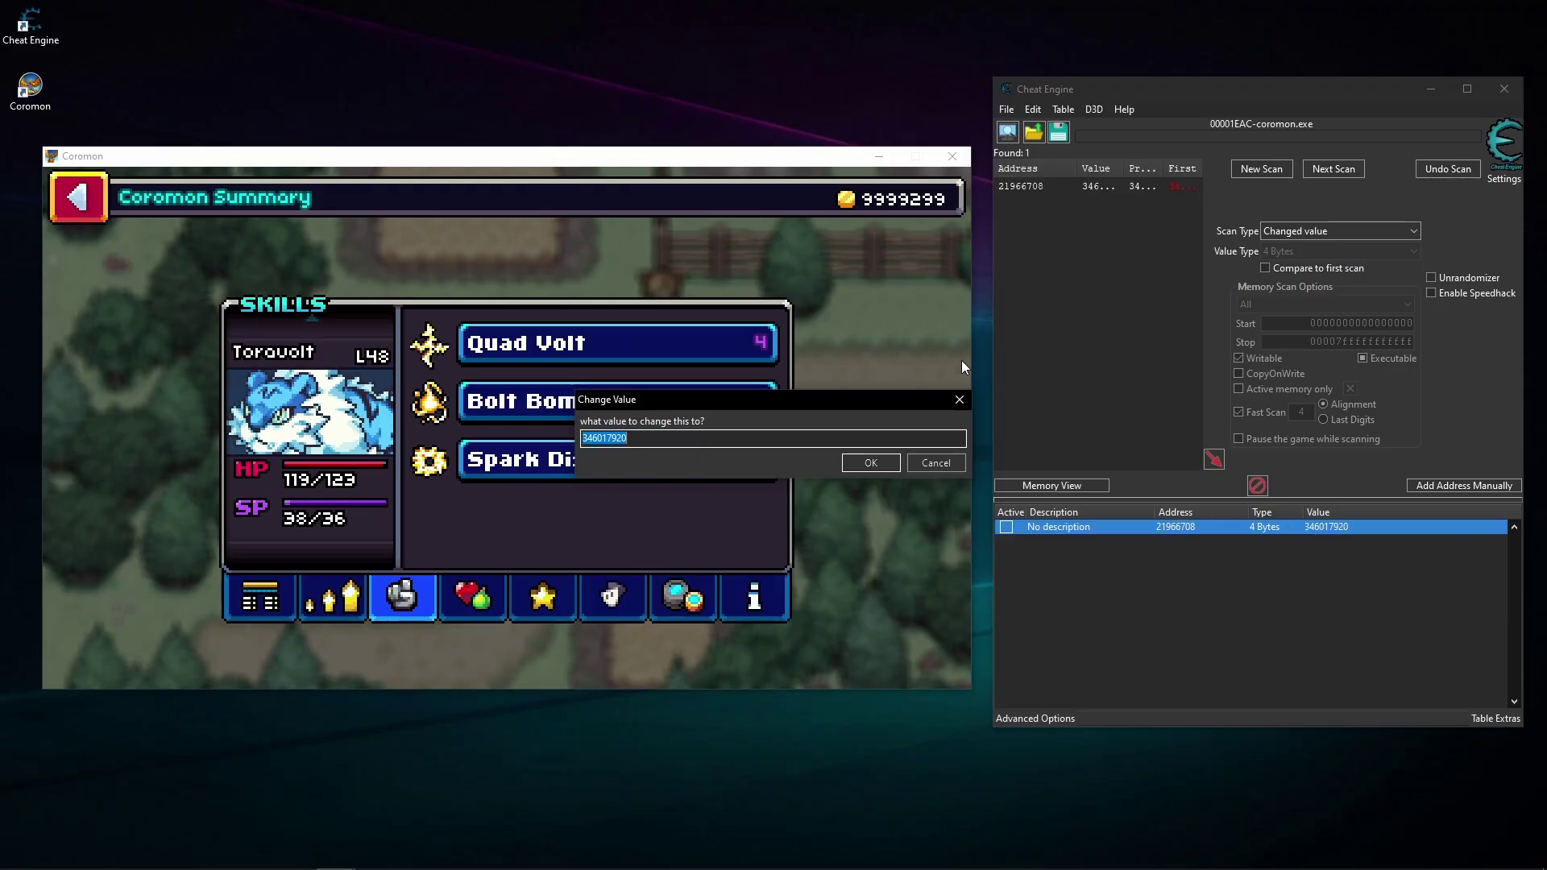
left_click(959, 400)
double_click(1305, 530)
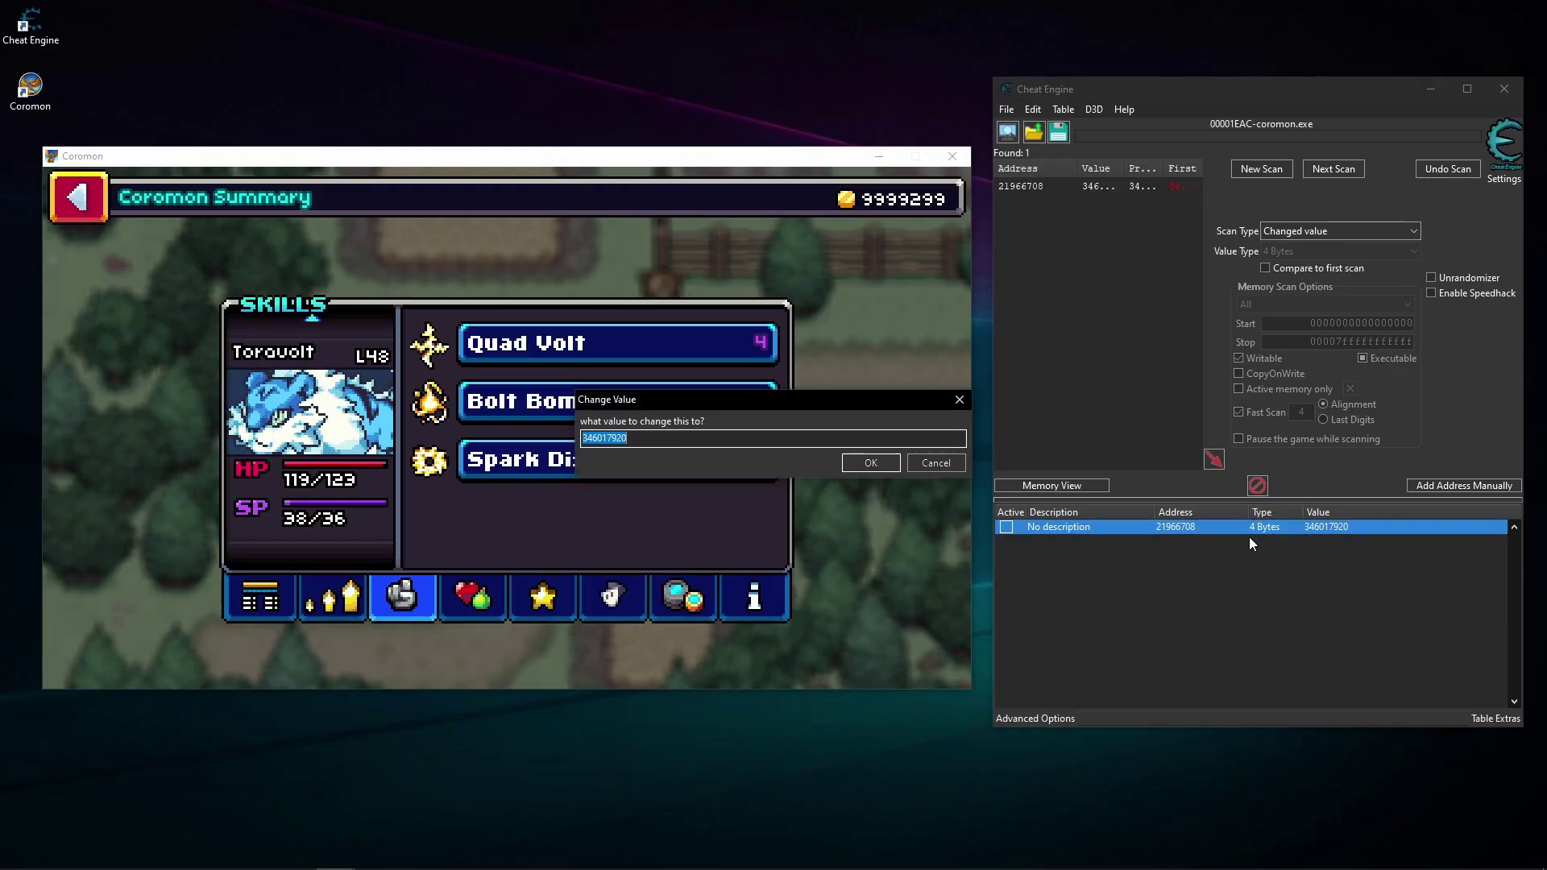
left_click(871, 463)
Enable Static Fur, set address 21966708 to 346017920, and refresh Toravolt's skills by switching to another Coromon and back
left_click(674, 419)
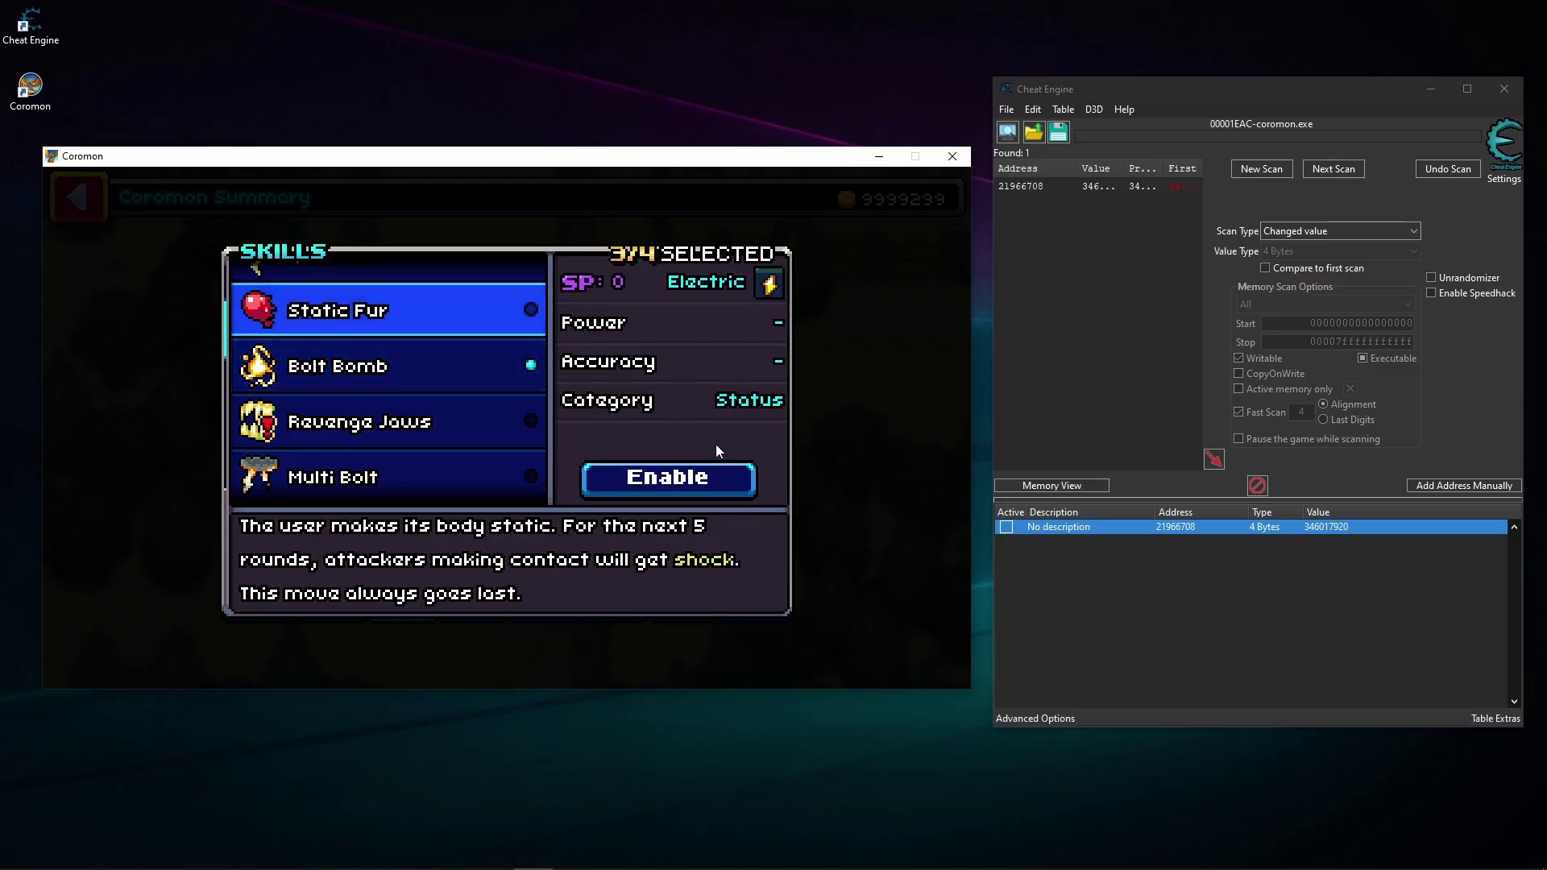
left_click(709, 474)
double_click(1328, 530)
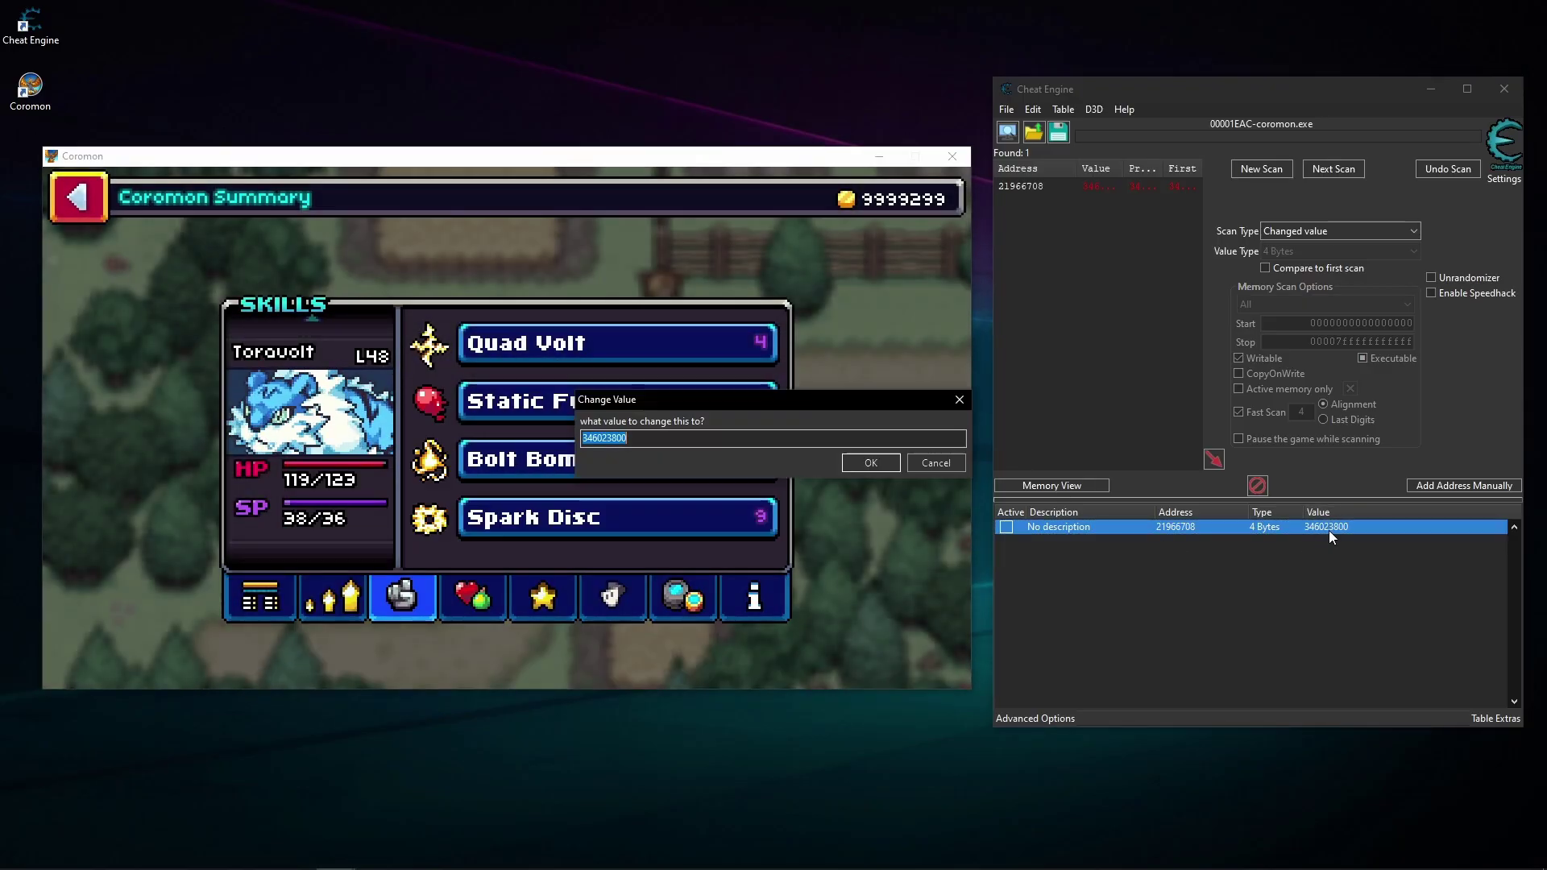
left_click(881, 465)
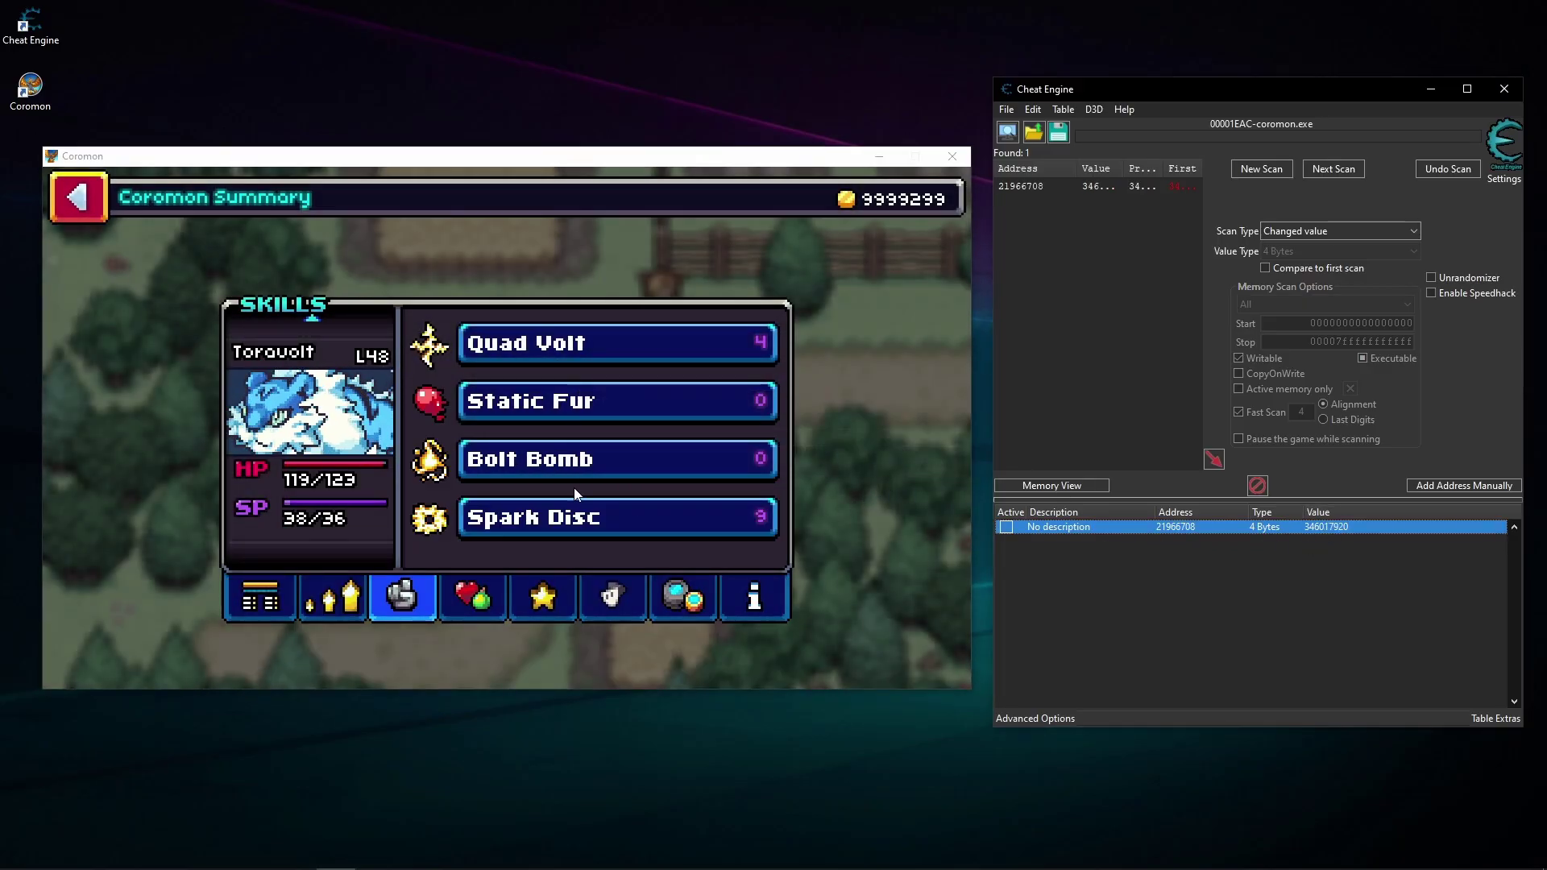
left_click_drag(343, 449, 339, 576)
left_click_drag(361, 515, 384, 382)
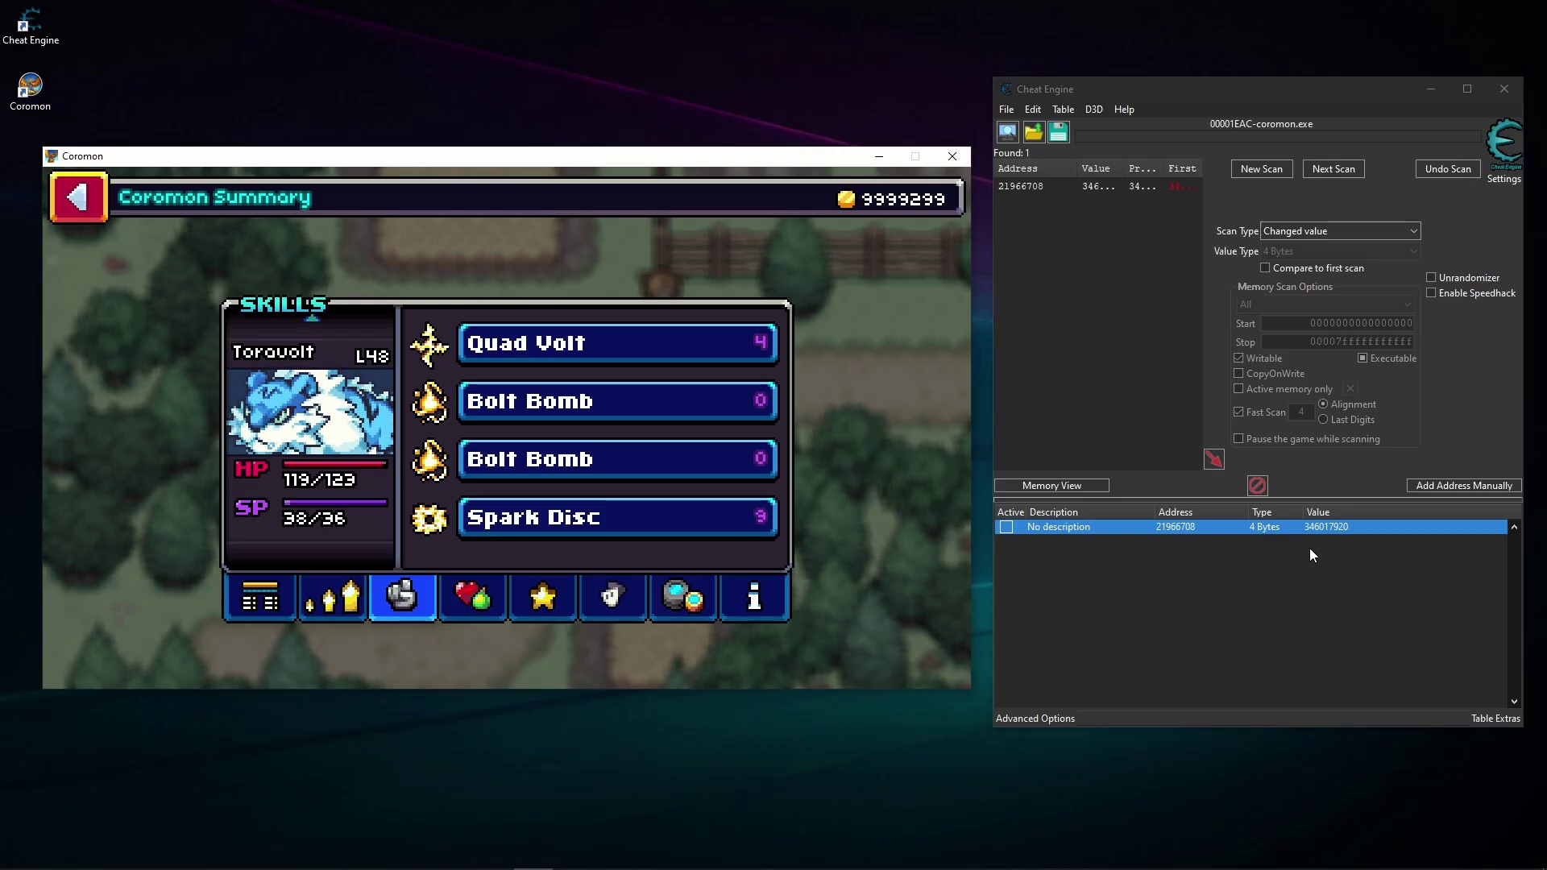
Find out what writes to address 21966708, attaching the debugger to the game process
right_click(1317, 526)
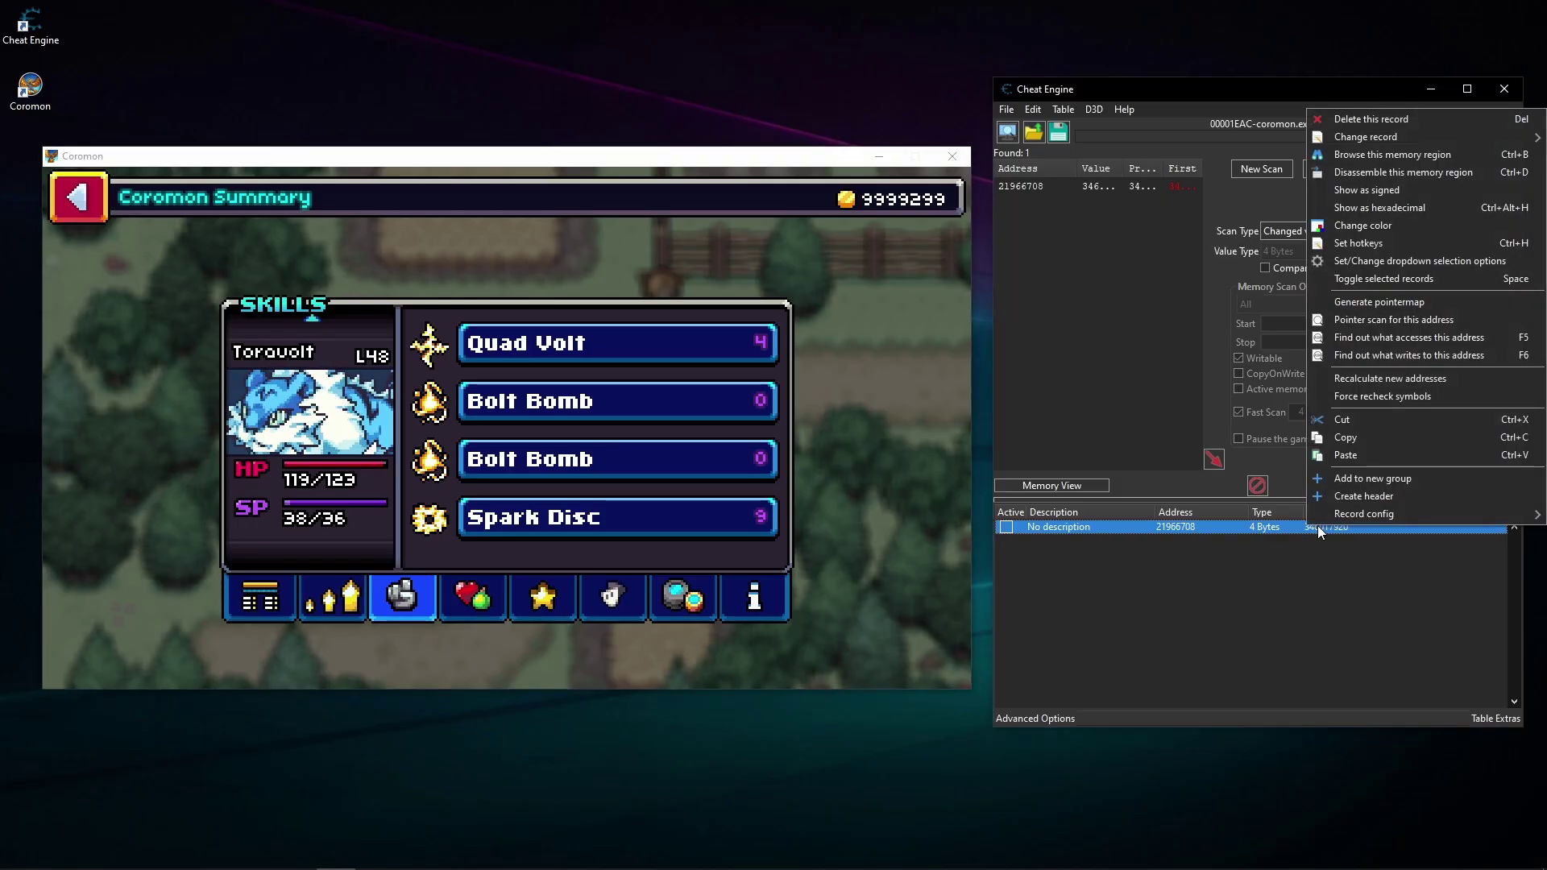
left_click(1358, 351)
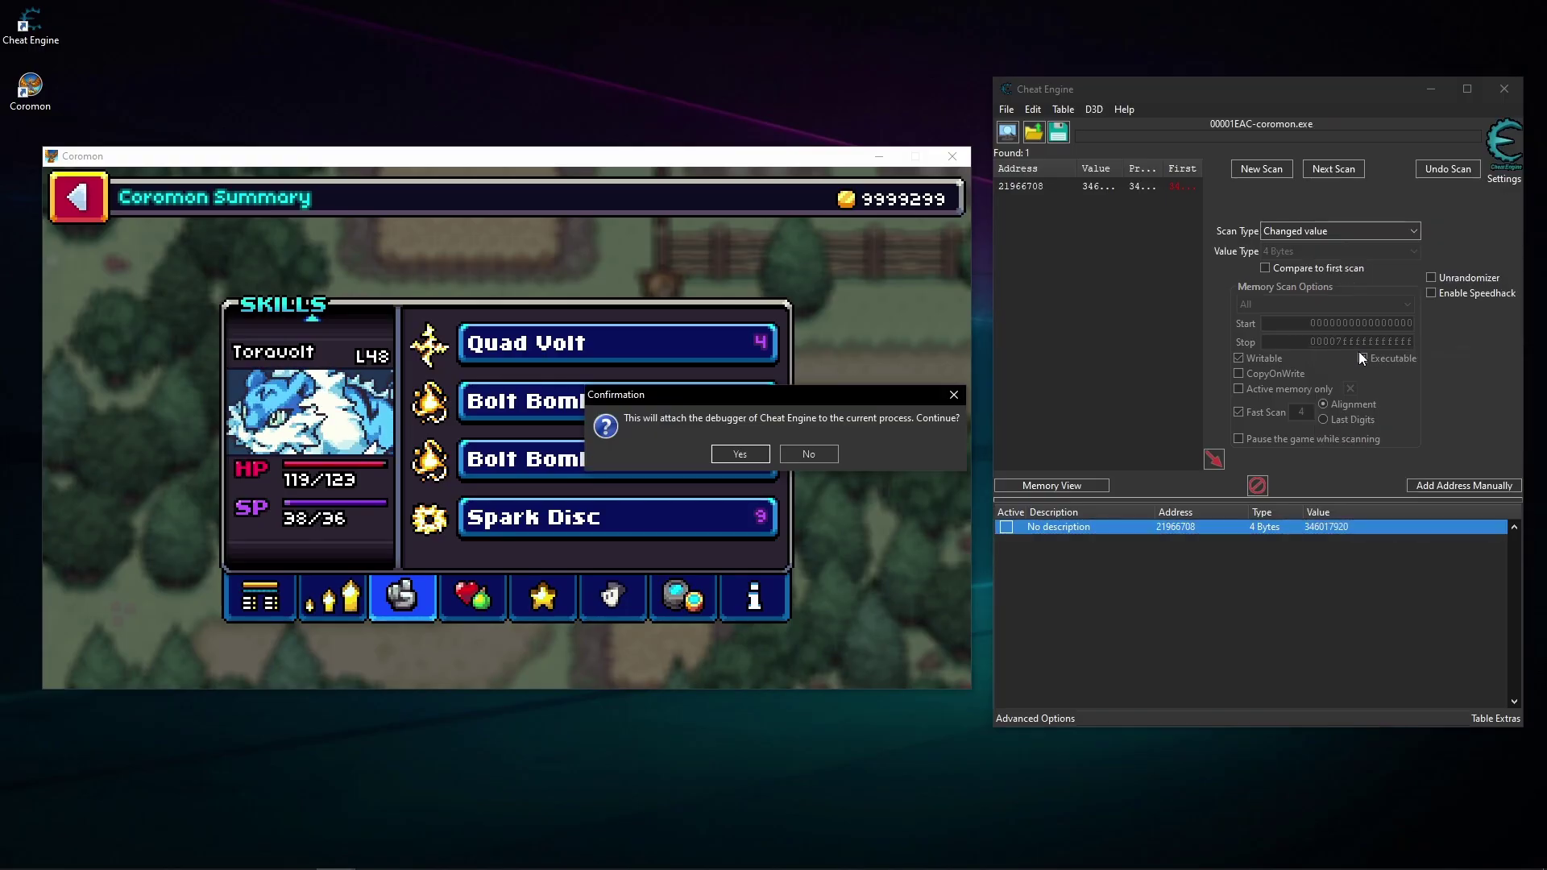
left_click(740, 456)
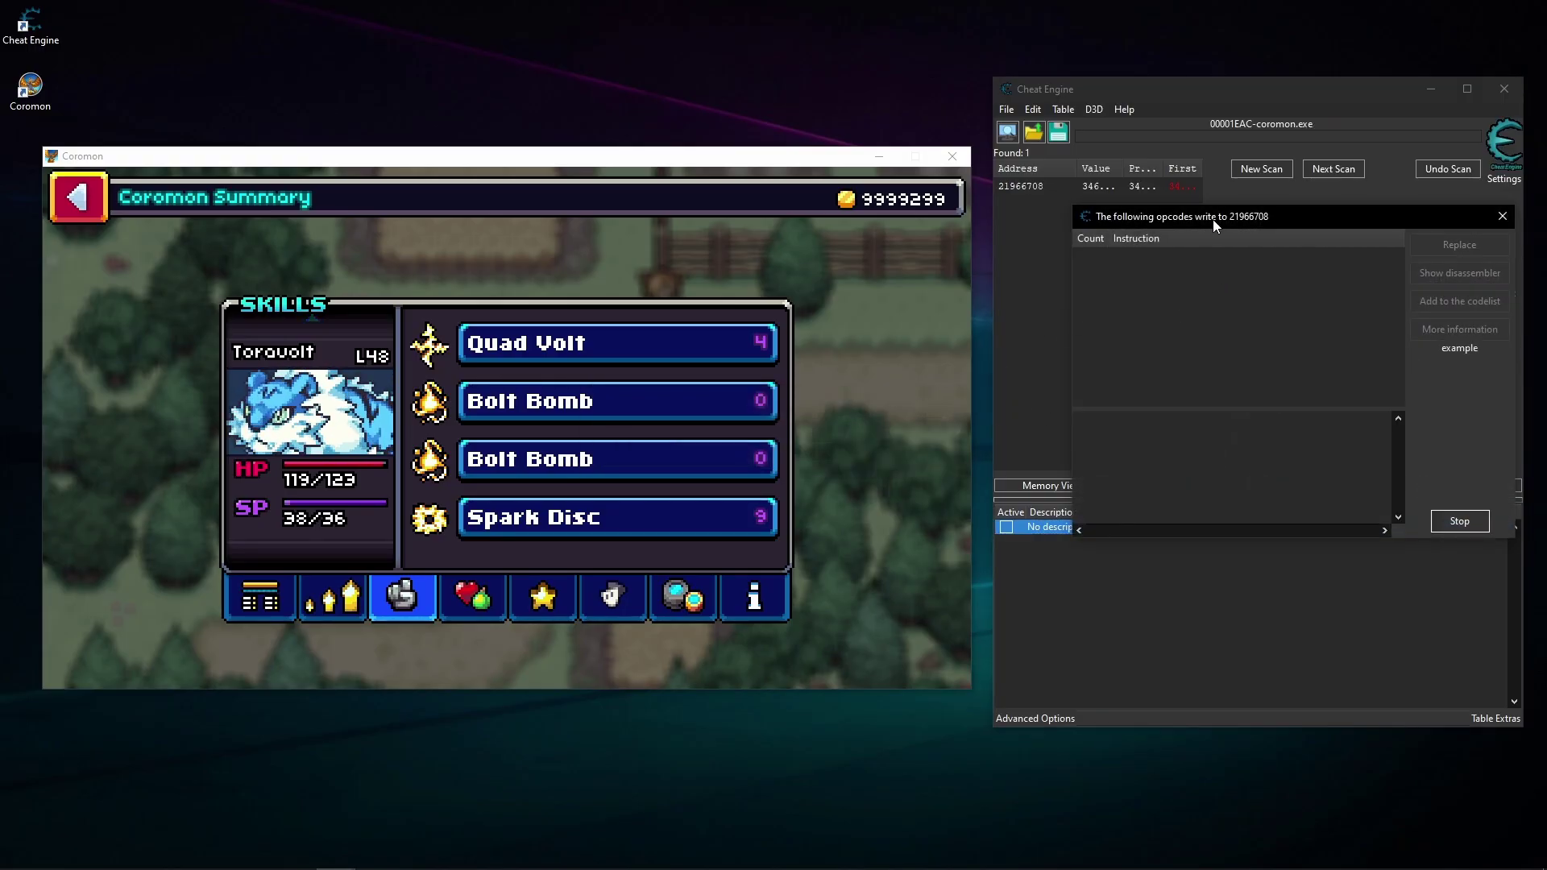
left_click_drag(1219, 216, 1191, 213)
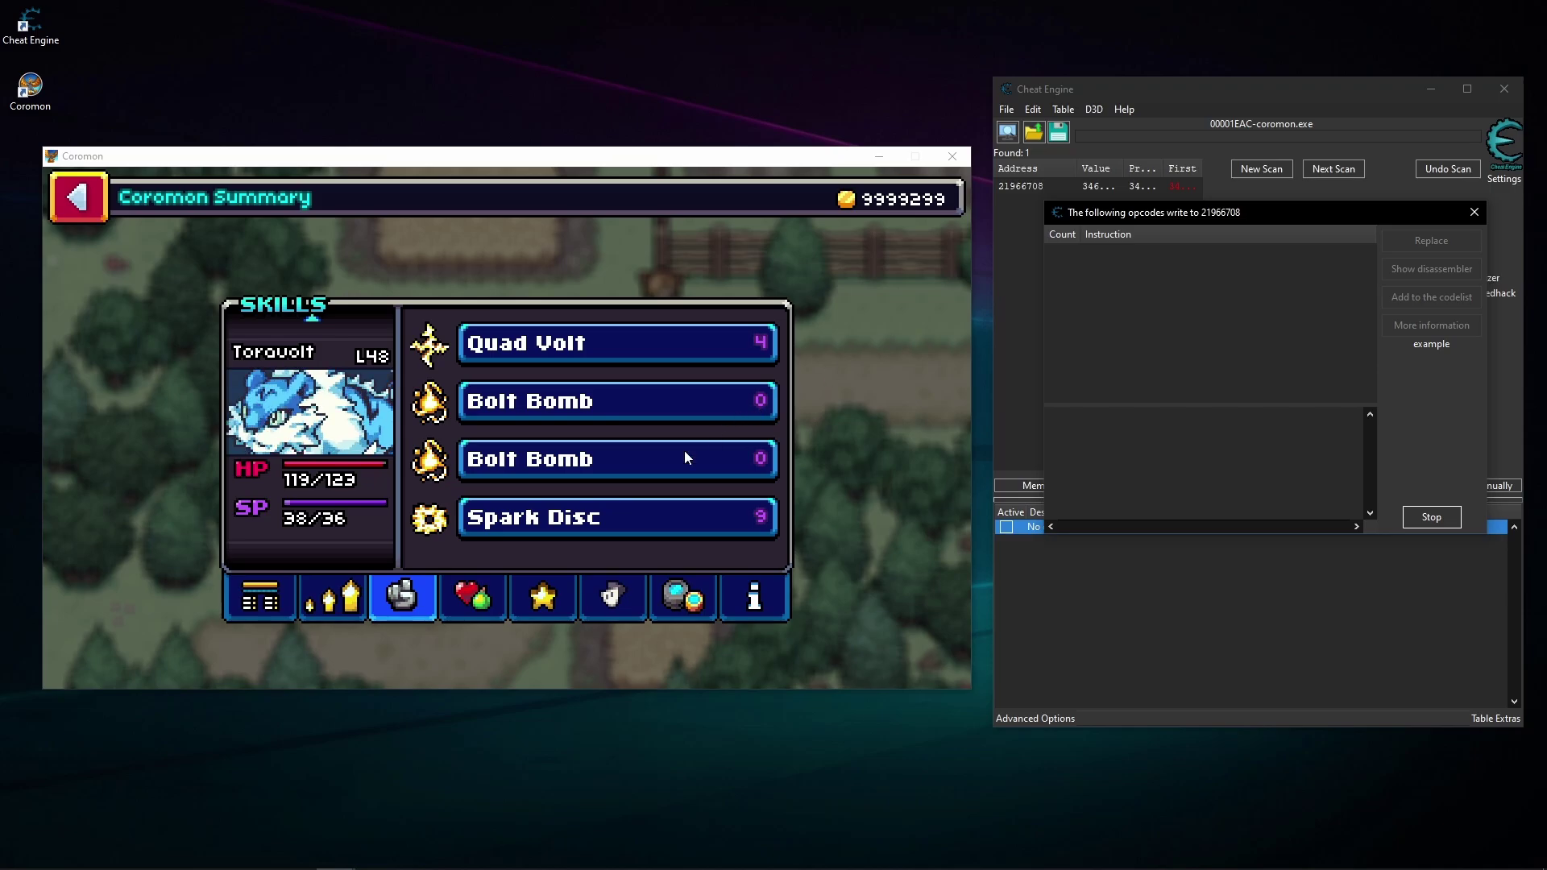
left_click(1170, 584)
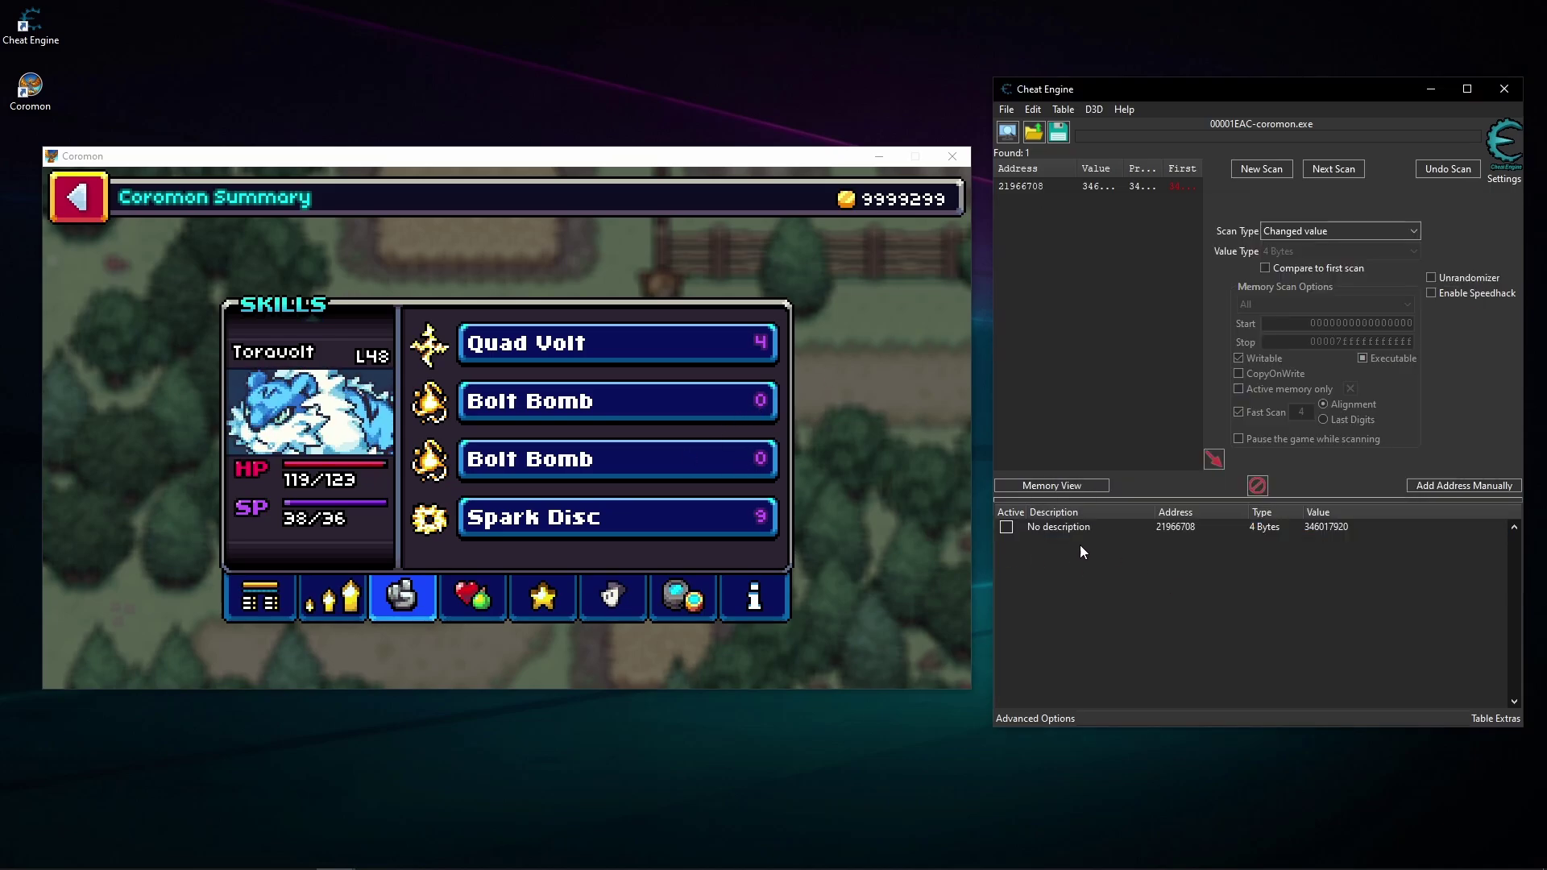
Bring back the opcode list and disable Bolt Bomb in Toravolt's skills to trigger a write to the address
mouse_move(729, 867)
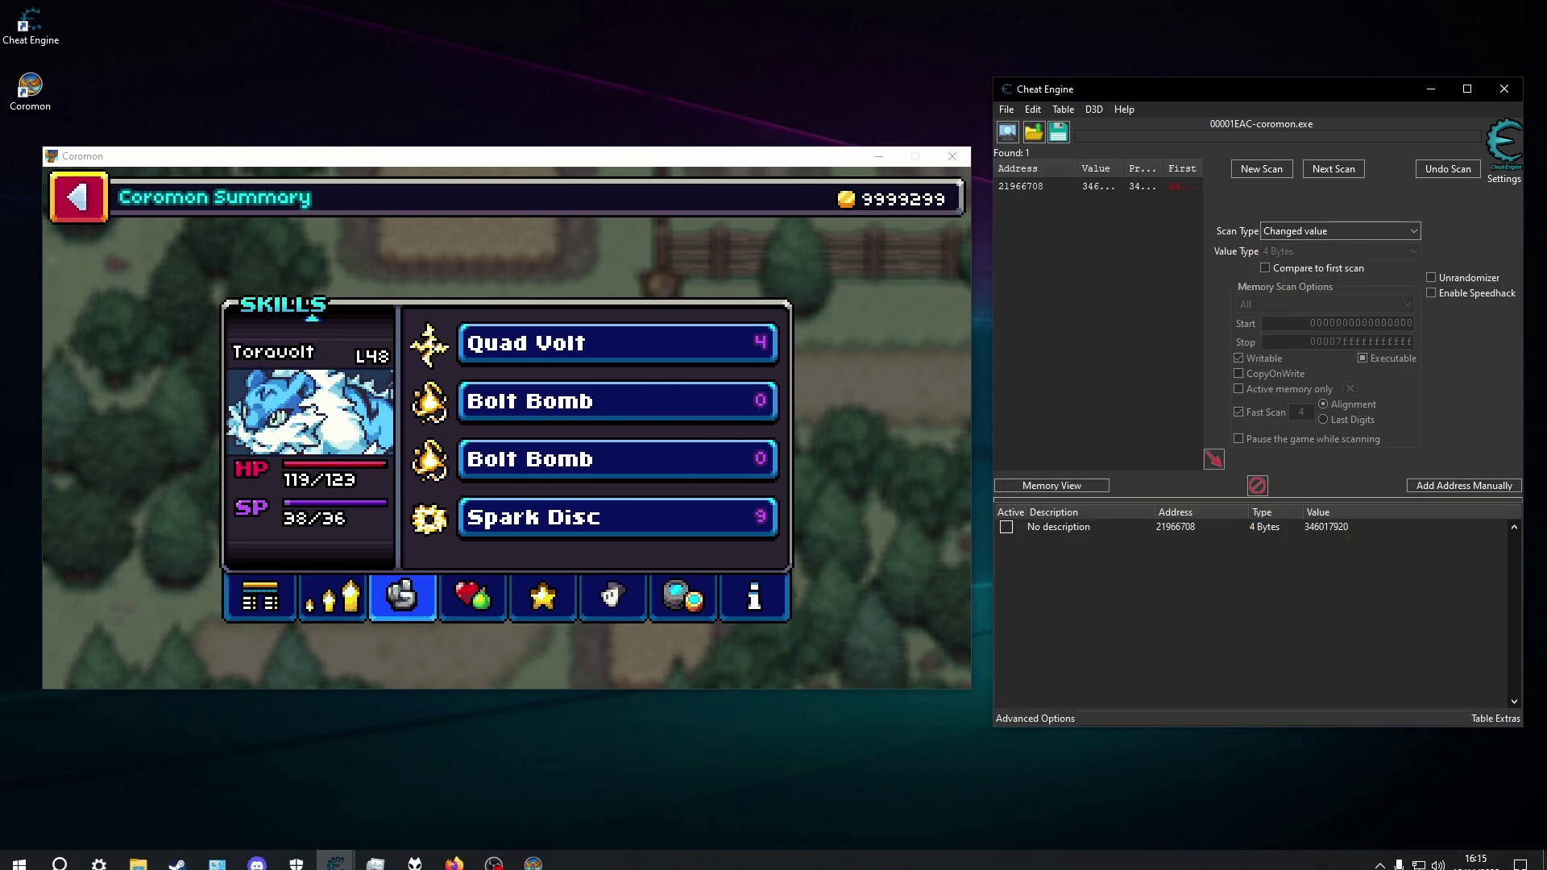
mouse_move(335, 854)
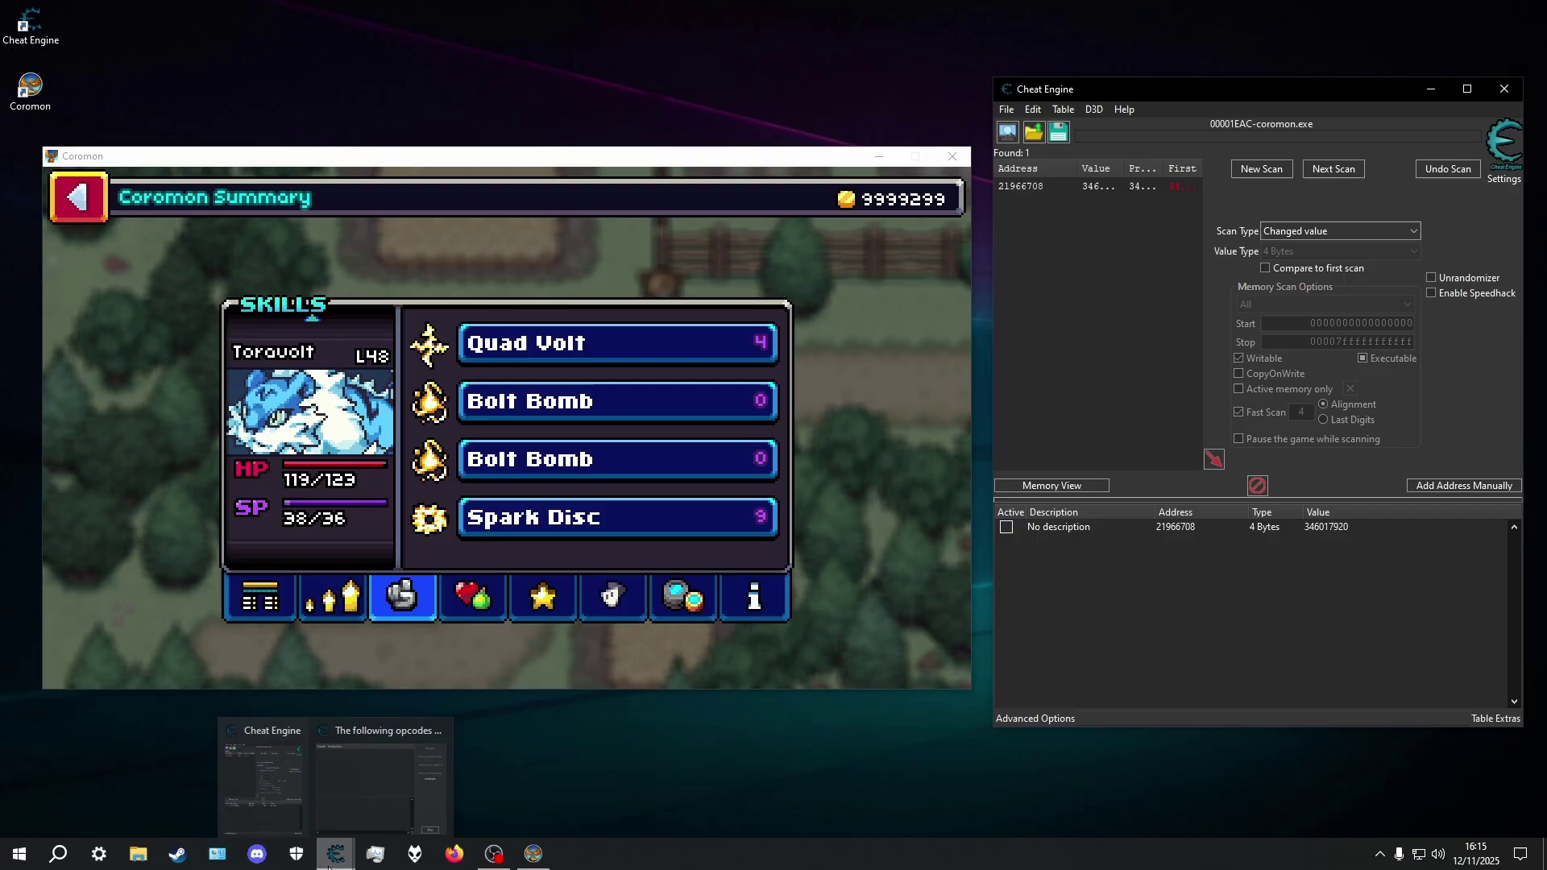
left_click(344, 787)
left_click(577, 402)
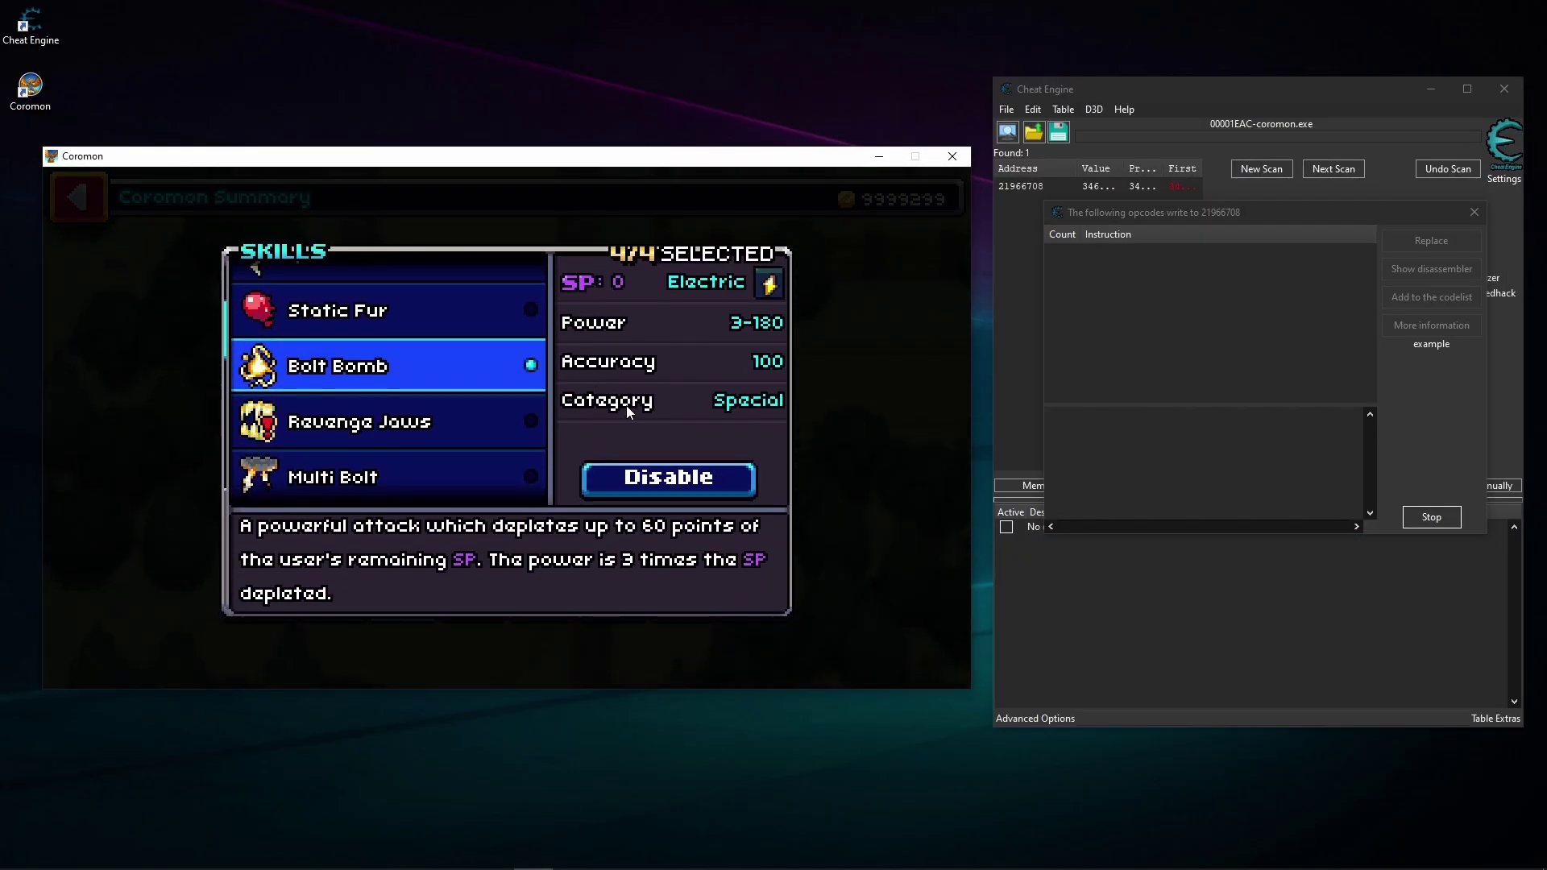
left_click(653, 486)
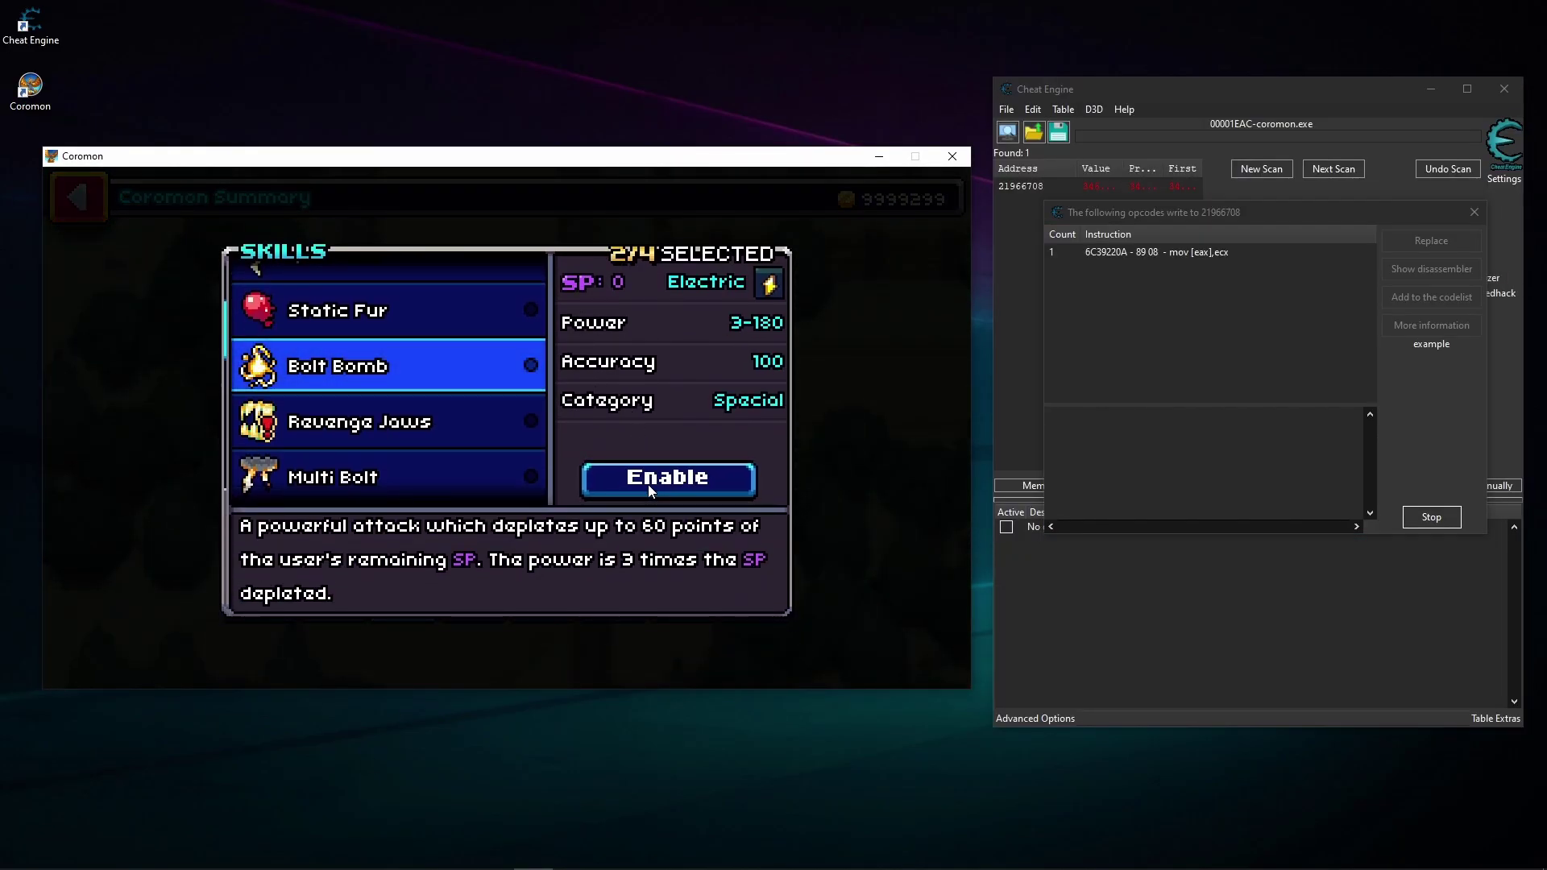
left_click(882, 579)
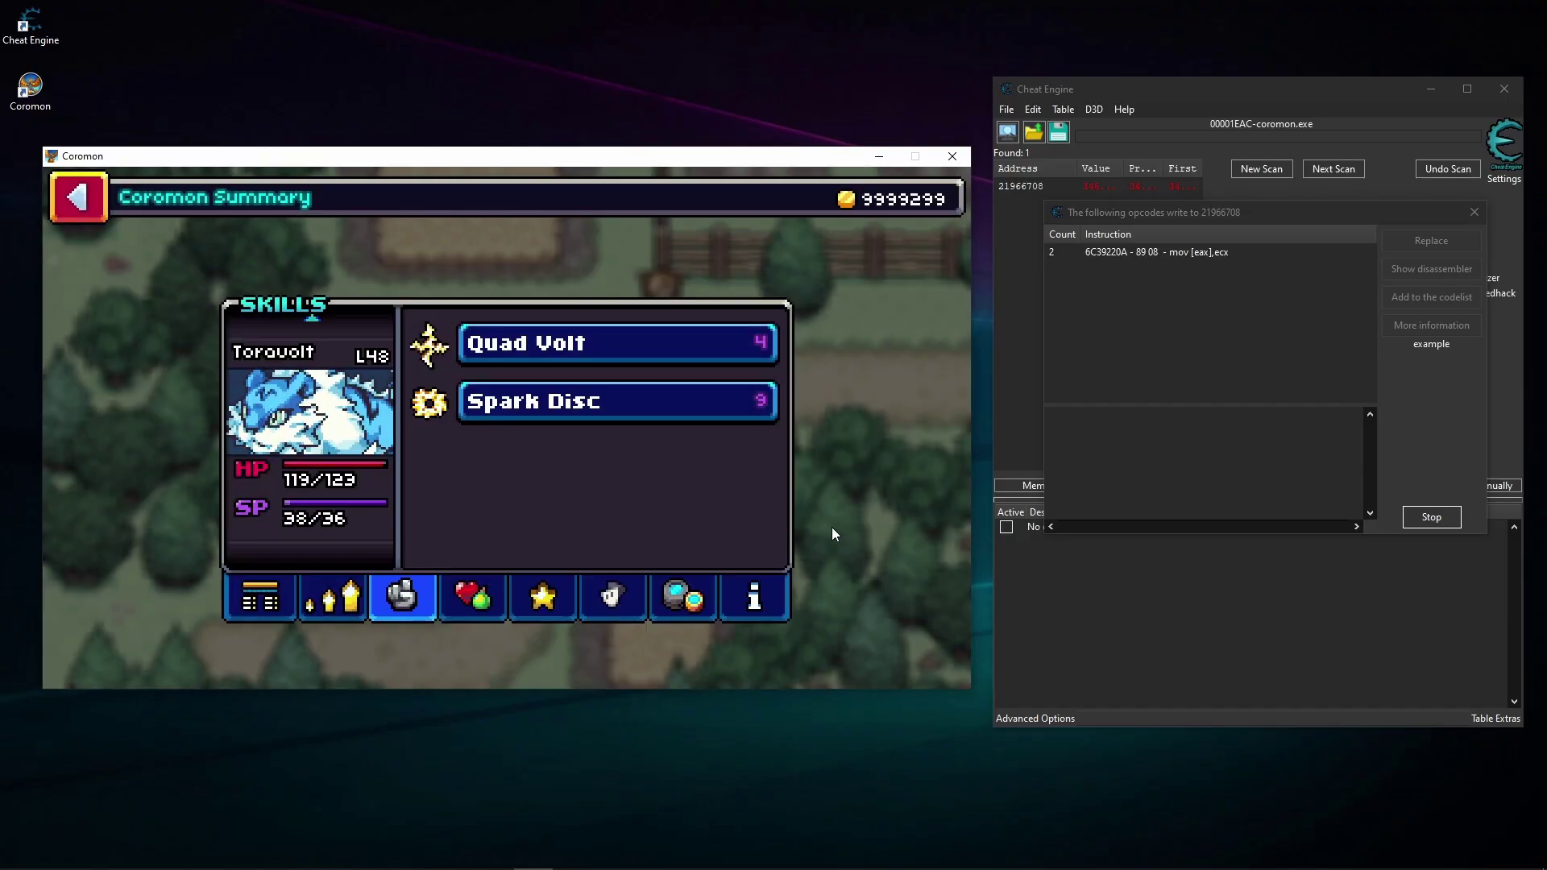
Enable Static Fur and Bolt Bomb in Toravolt's skills, try to add Revenge Jaws as well, and return to the summary
left_click(682, 407)
scroll(468, 366, "up", 8)
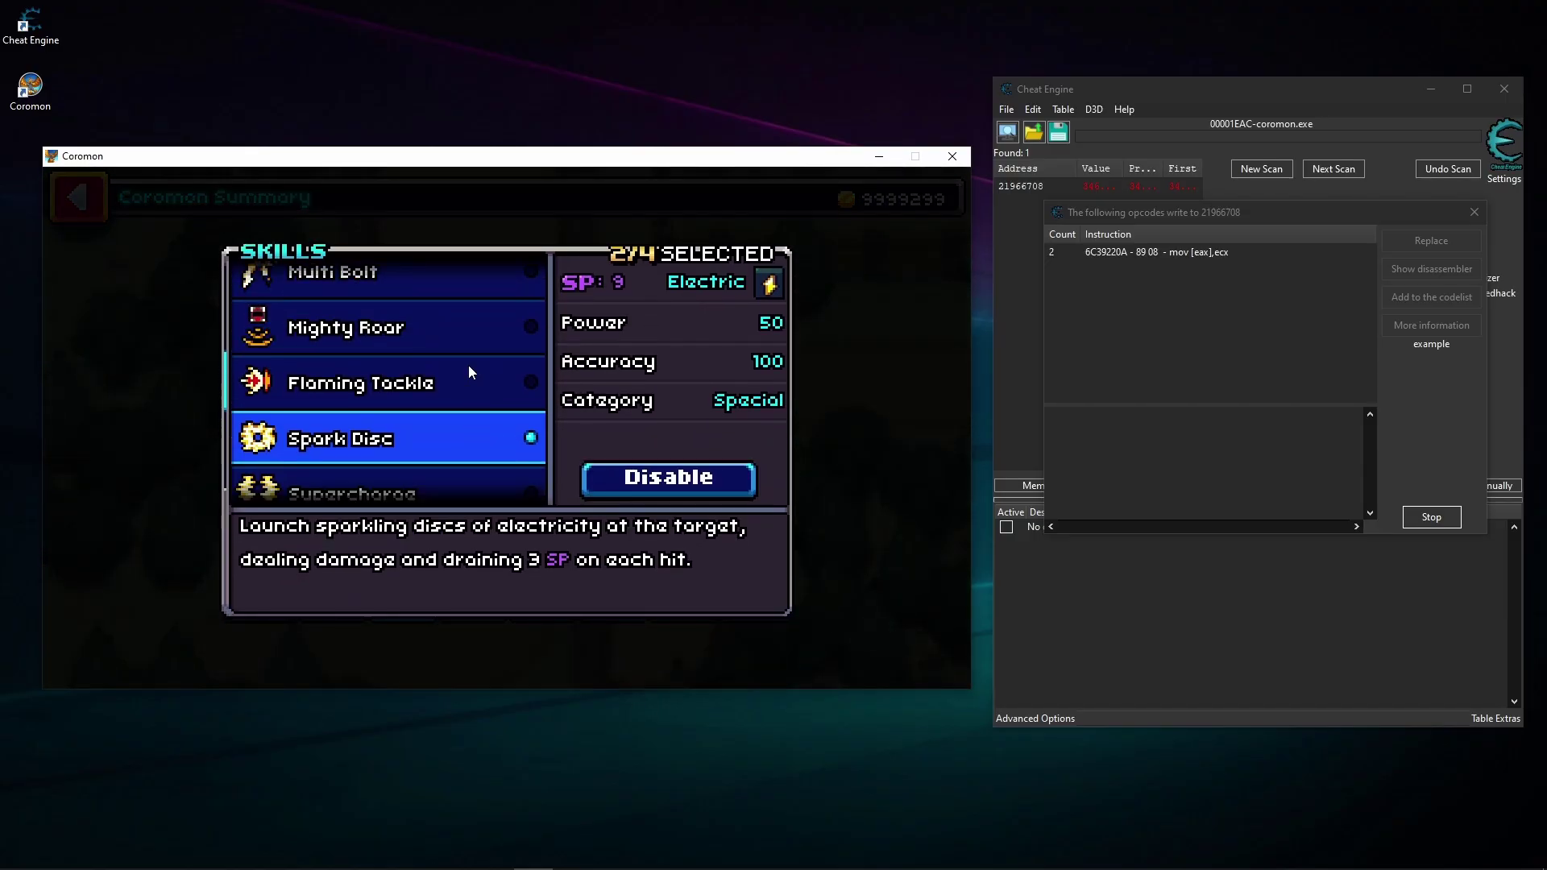
left_click(427, 450)
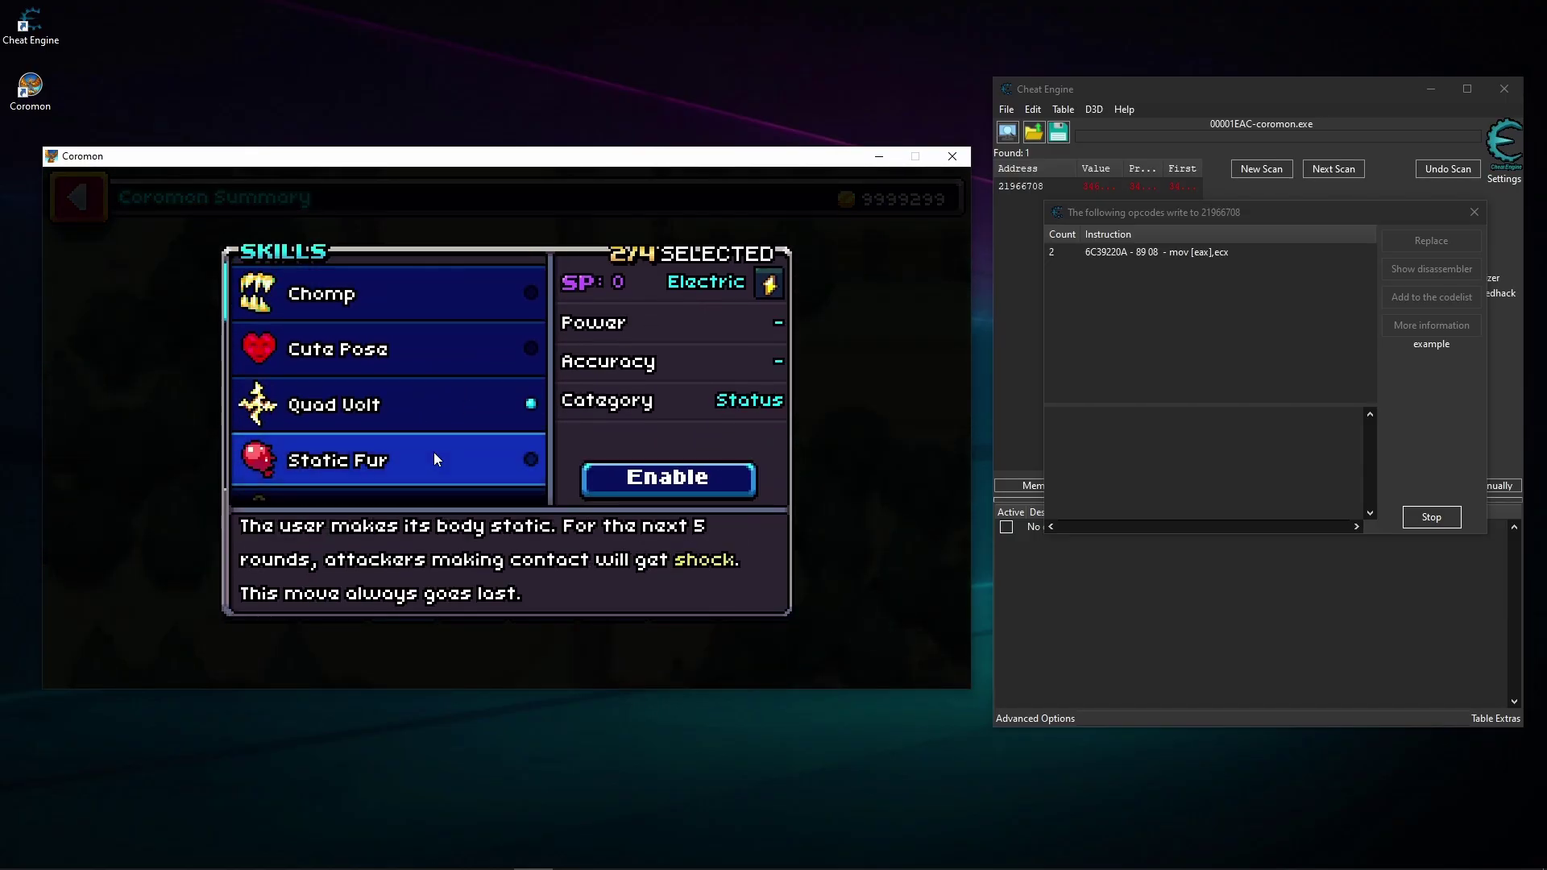
scroll(433, 452, "down", 2)
left_click(717, 482)
left_click(499, 434)
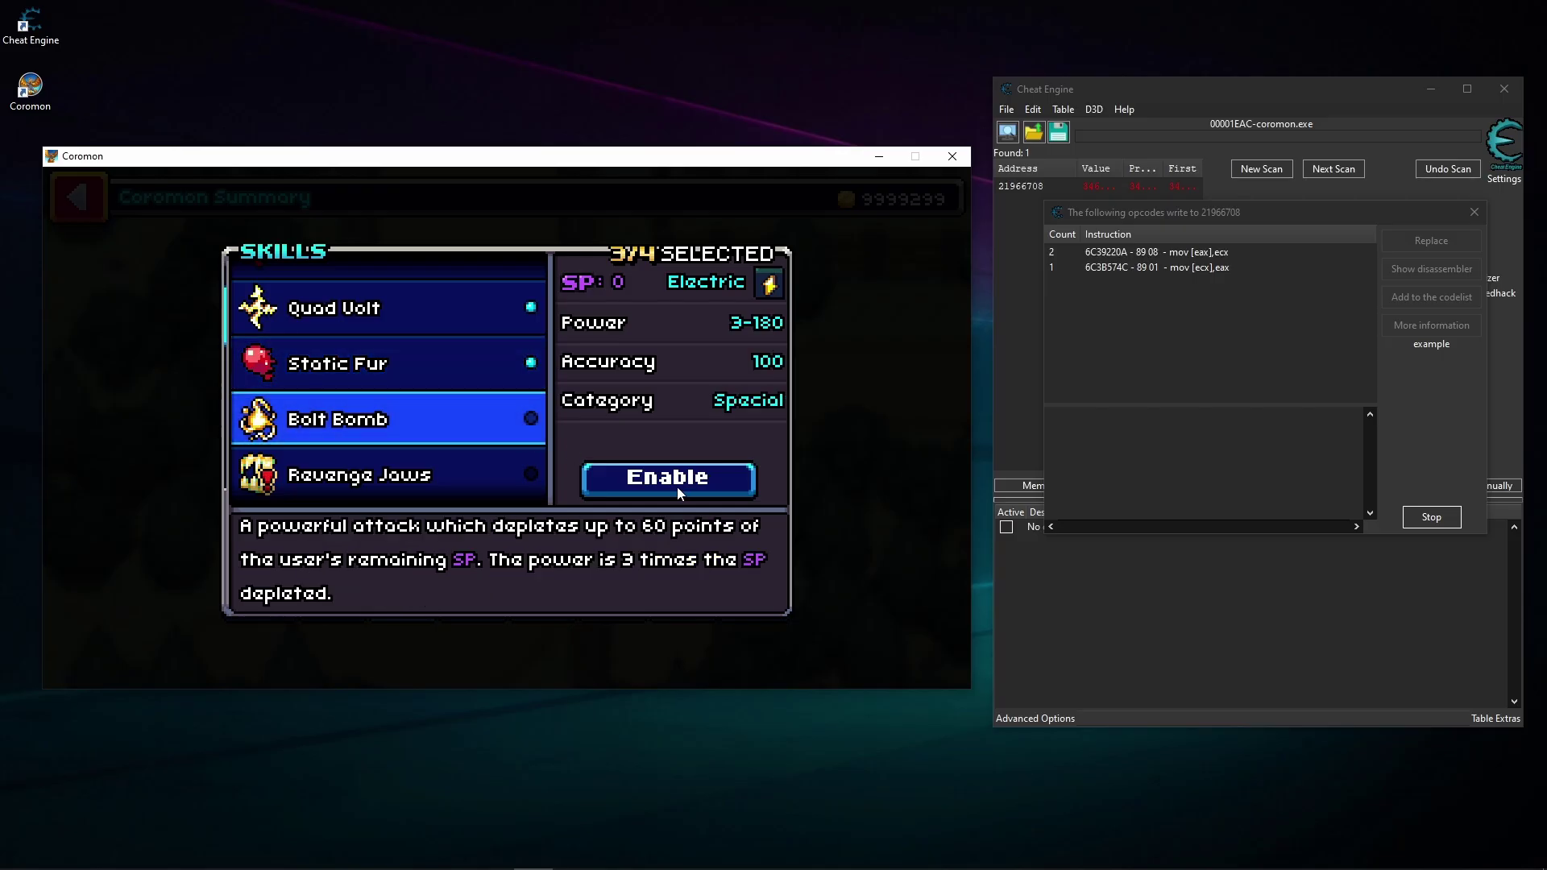
left_click(677, 482)
left_click(506, 477)
left_click(744, 472)
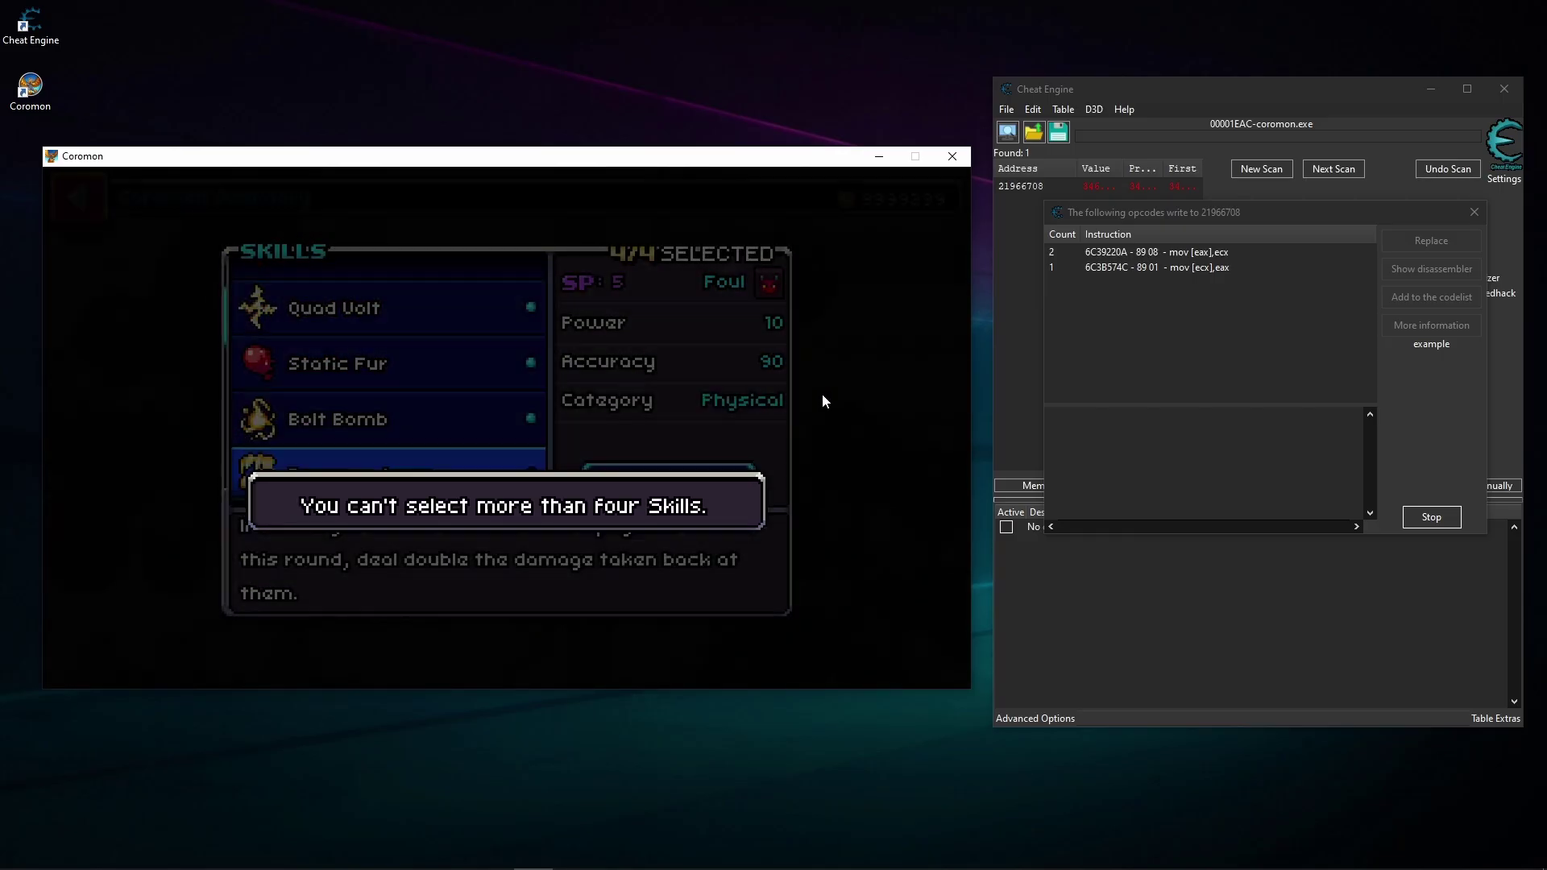
left_click(868, 413)
Inspect both opcodes writing to 21966708 and show 6C39220A, mov [eax],ecx, in the disassembler
left_click(1113, 250)
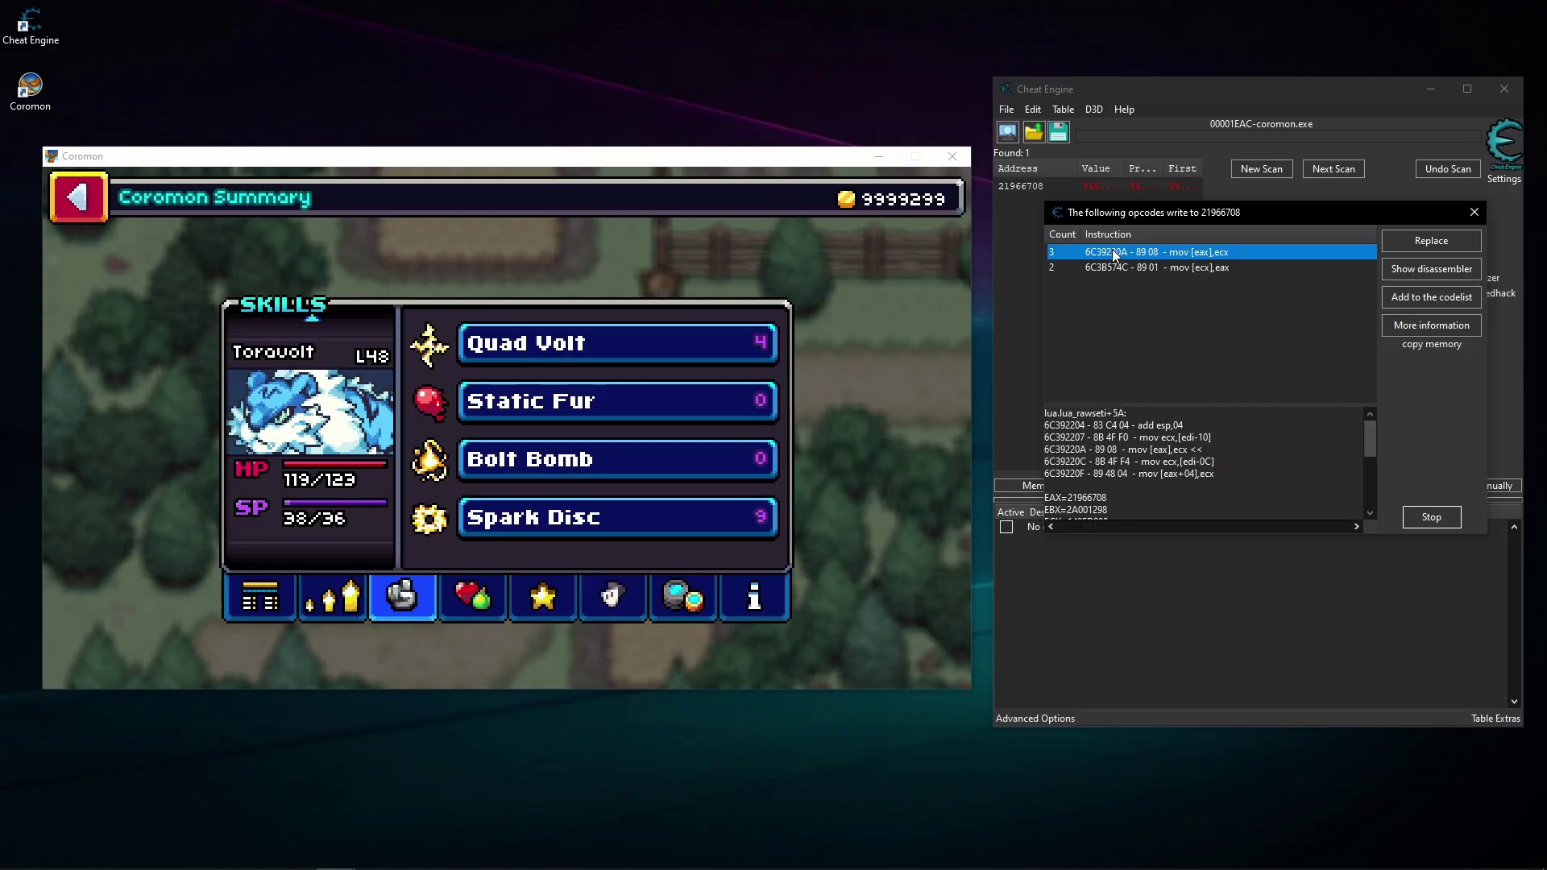
left_click(1115, 265)
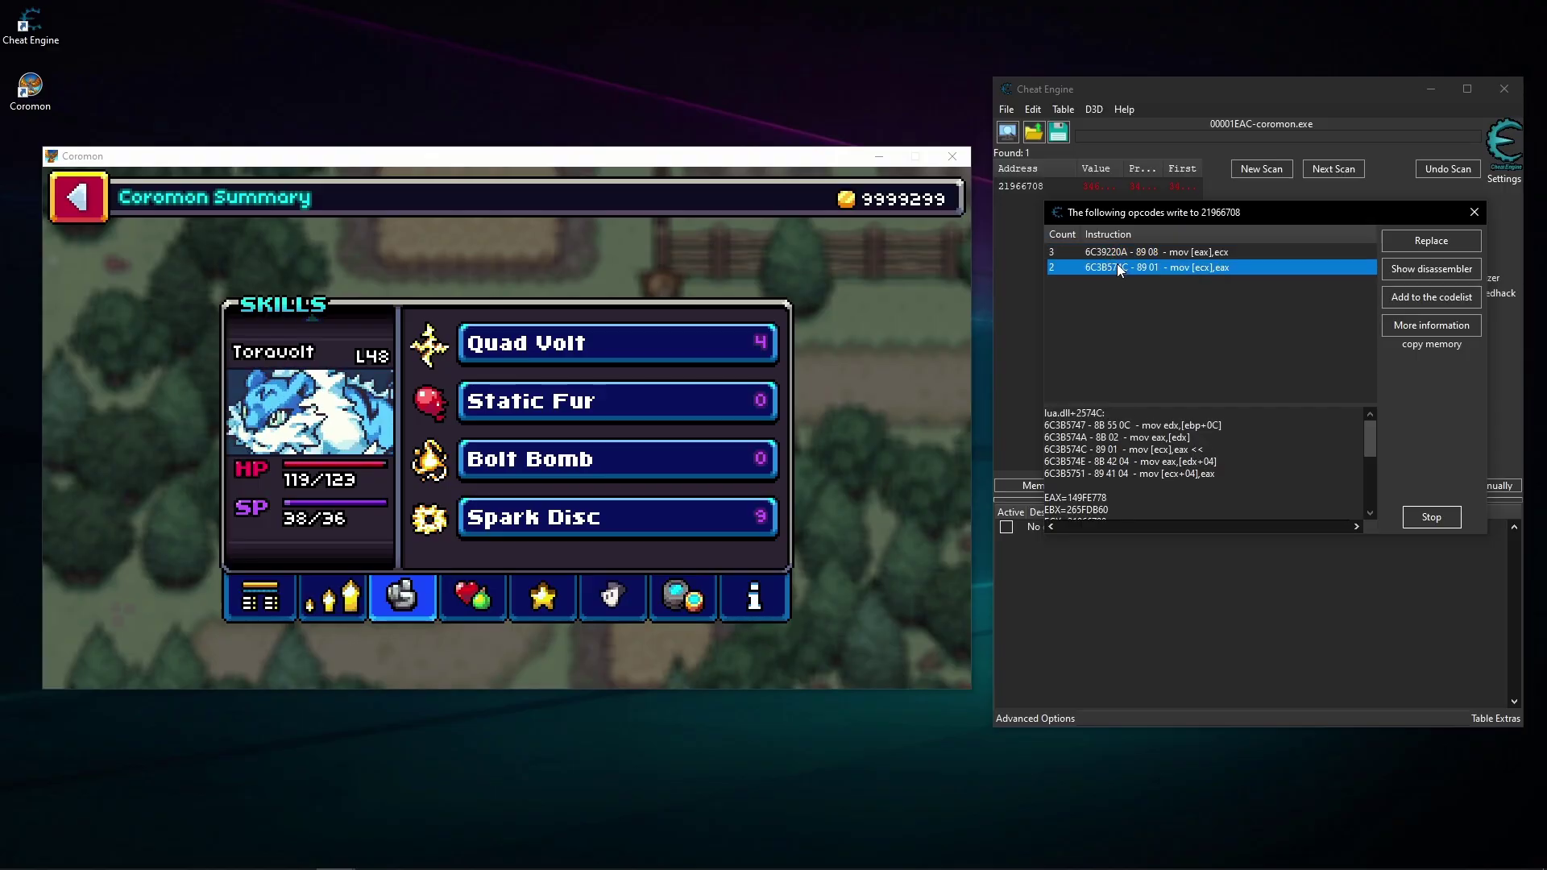
left_click(1124, 252)
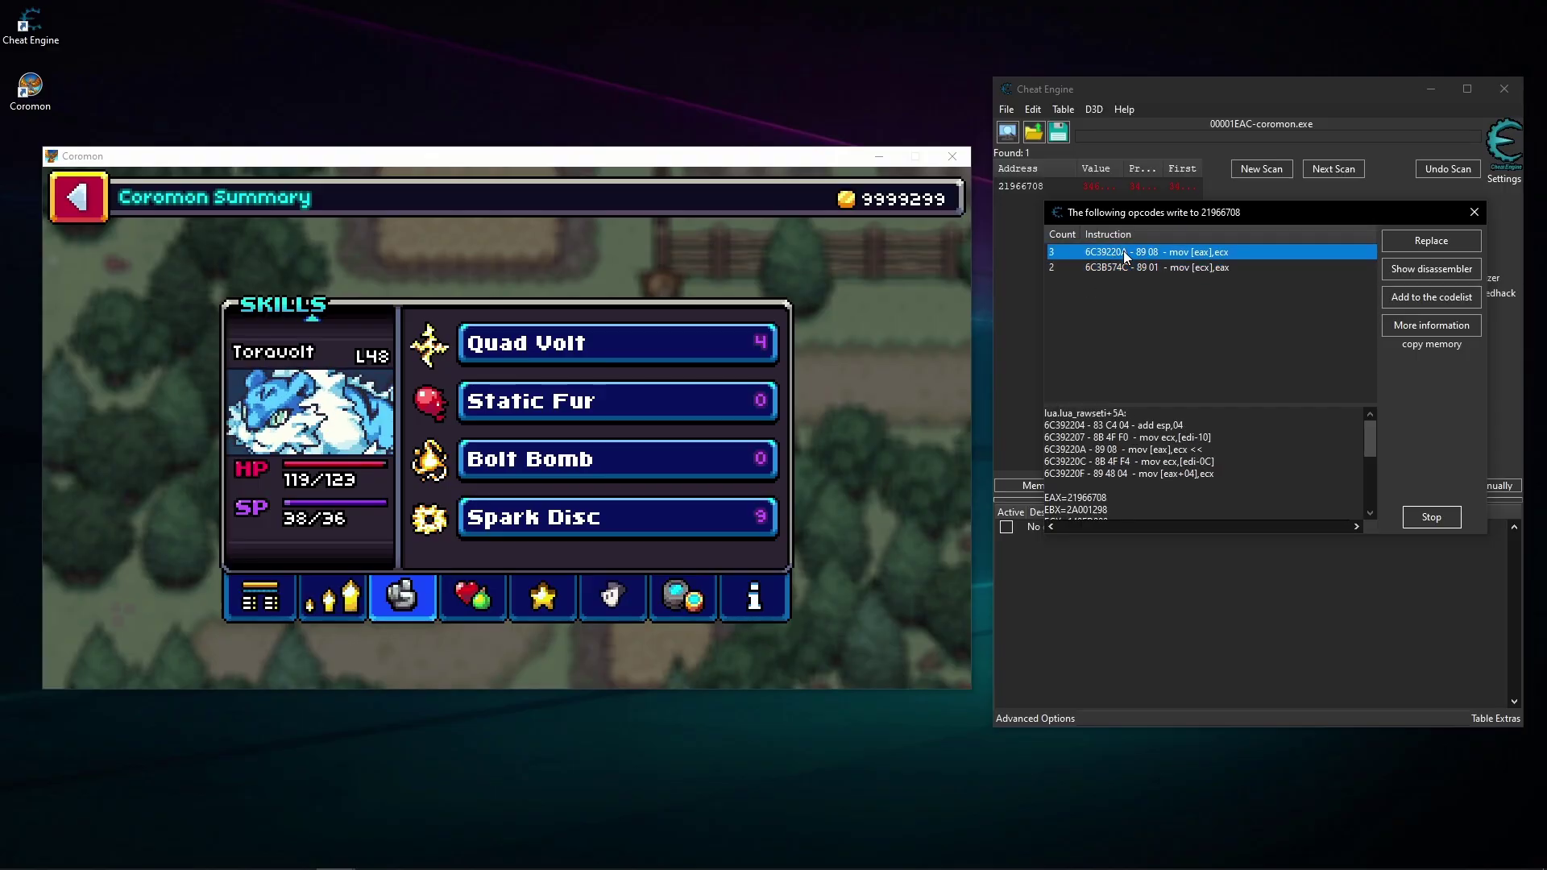
left_click(1420, 278)
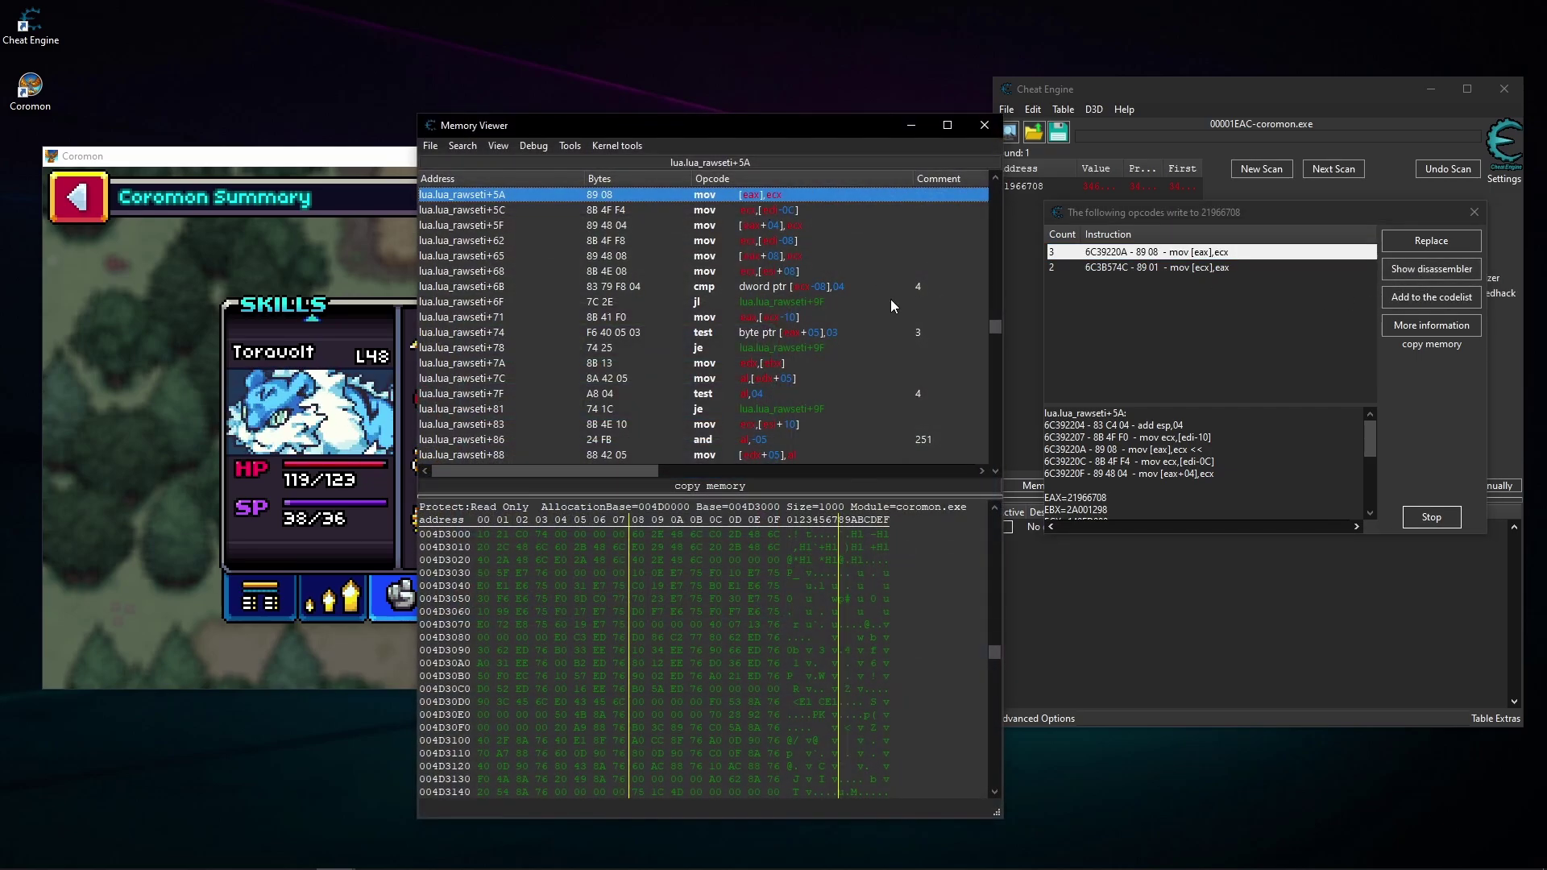
Find out what addresses lua.lua_rawseti+5A accesses, open Static Fur in the game's skill list, and examine the end of the address list
right_click(717, 192)
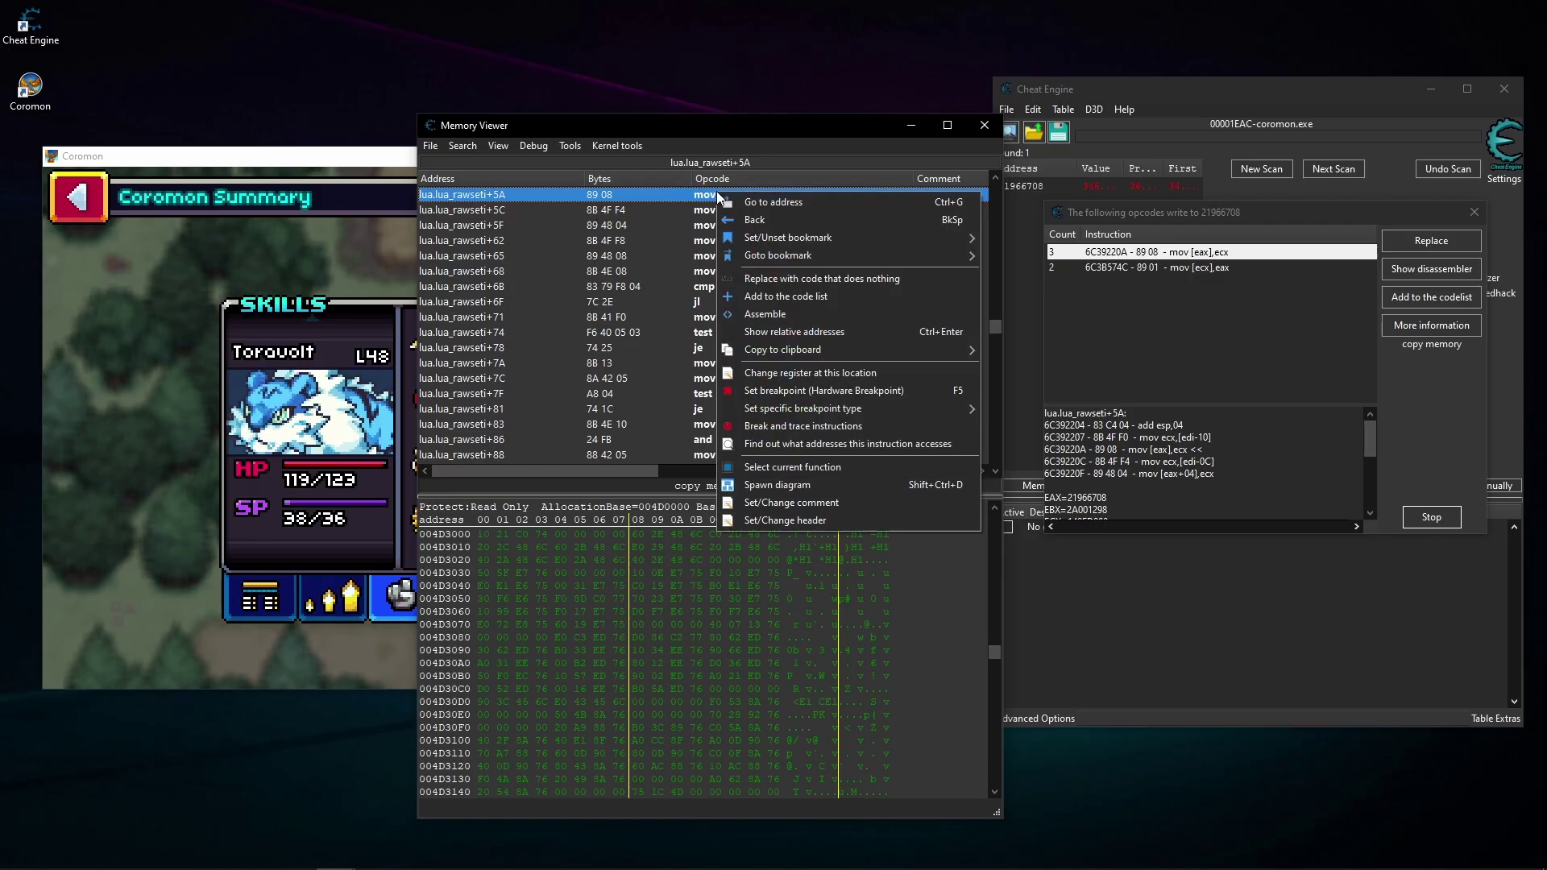
left_click(776, 444)
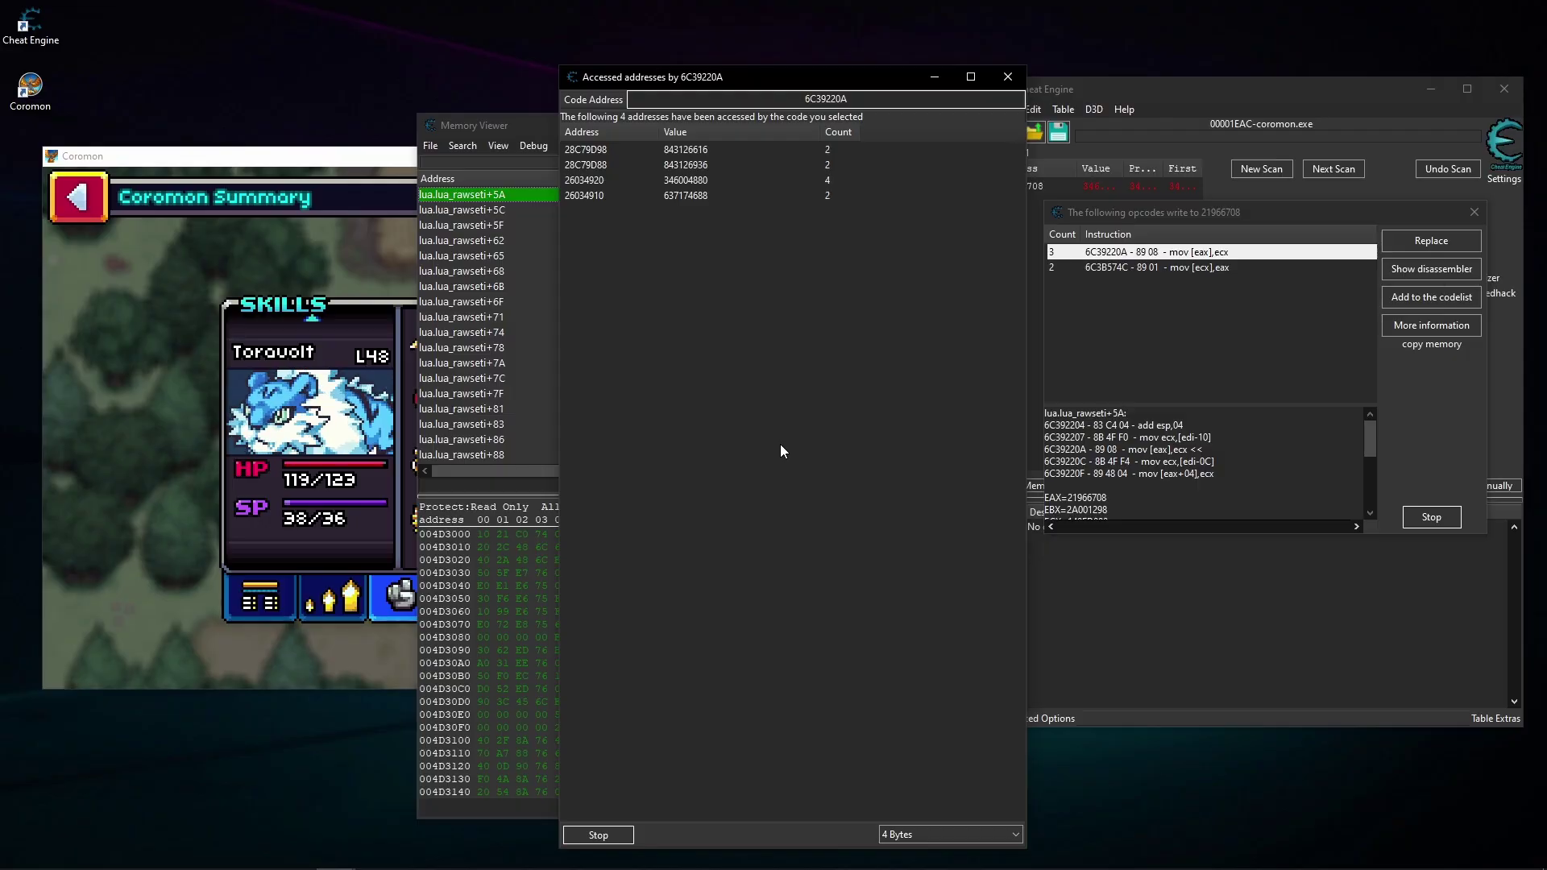
left_click(266, 366)
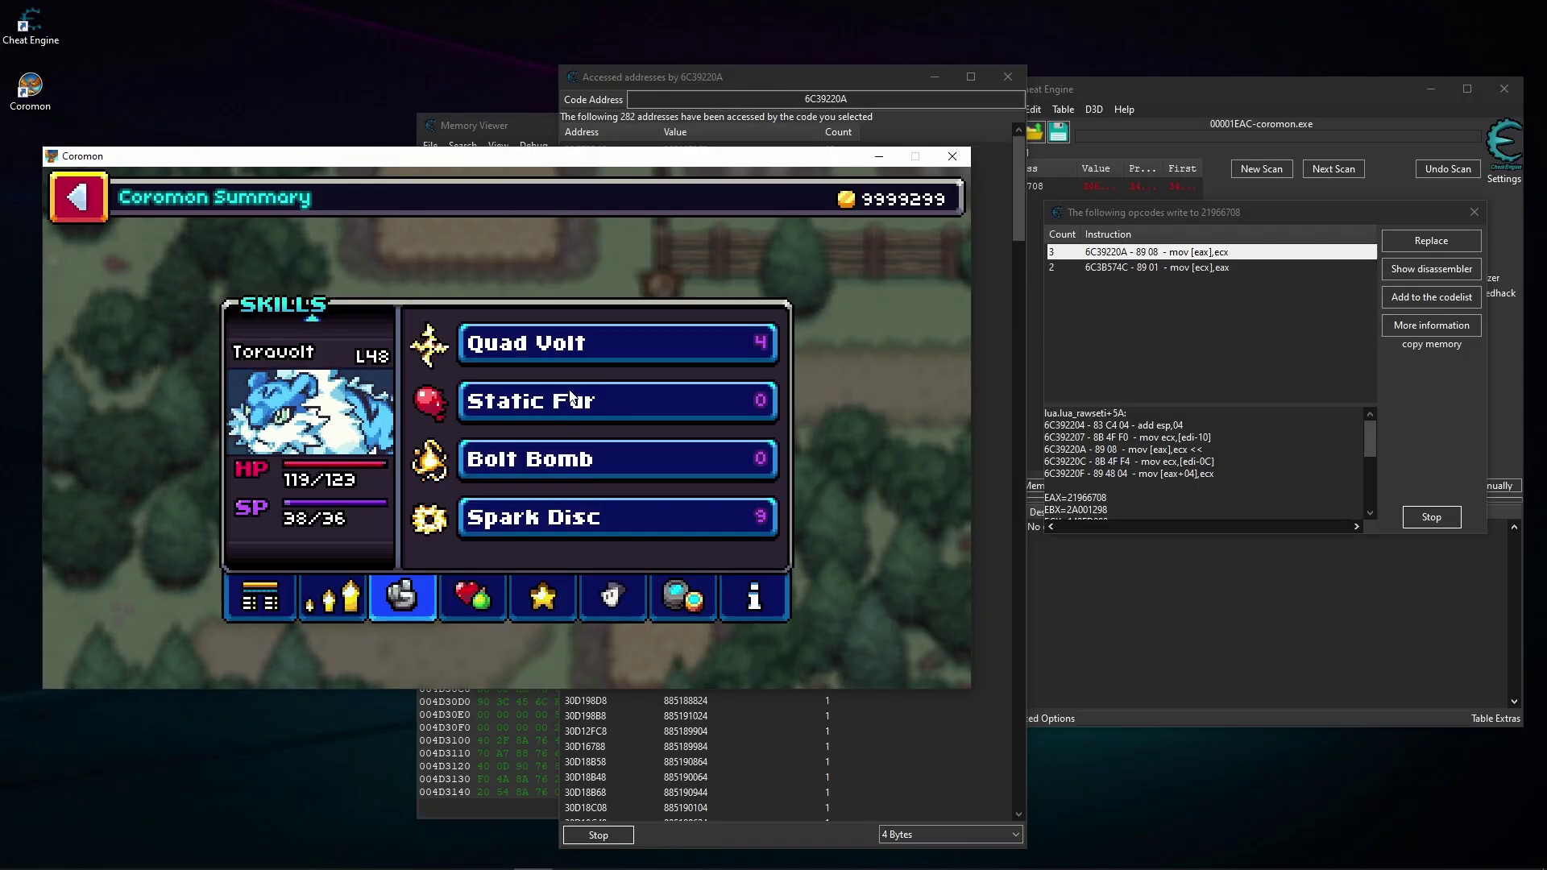
left_click(609, 427)
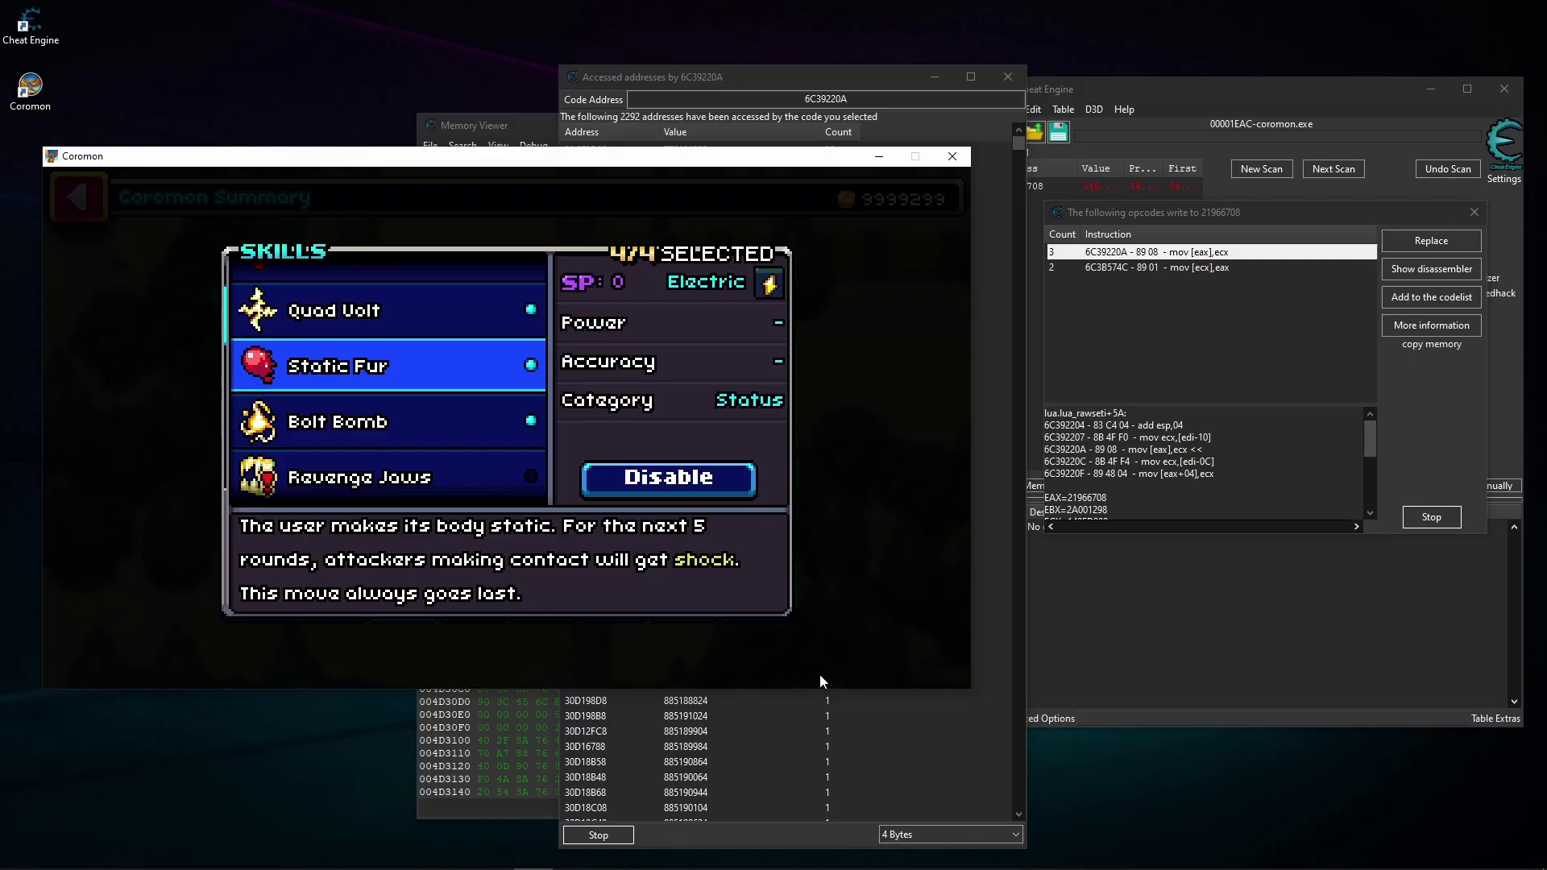
left_click(812, 714)
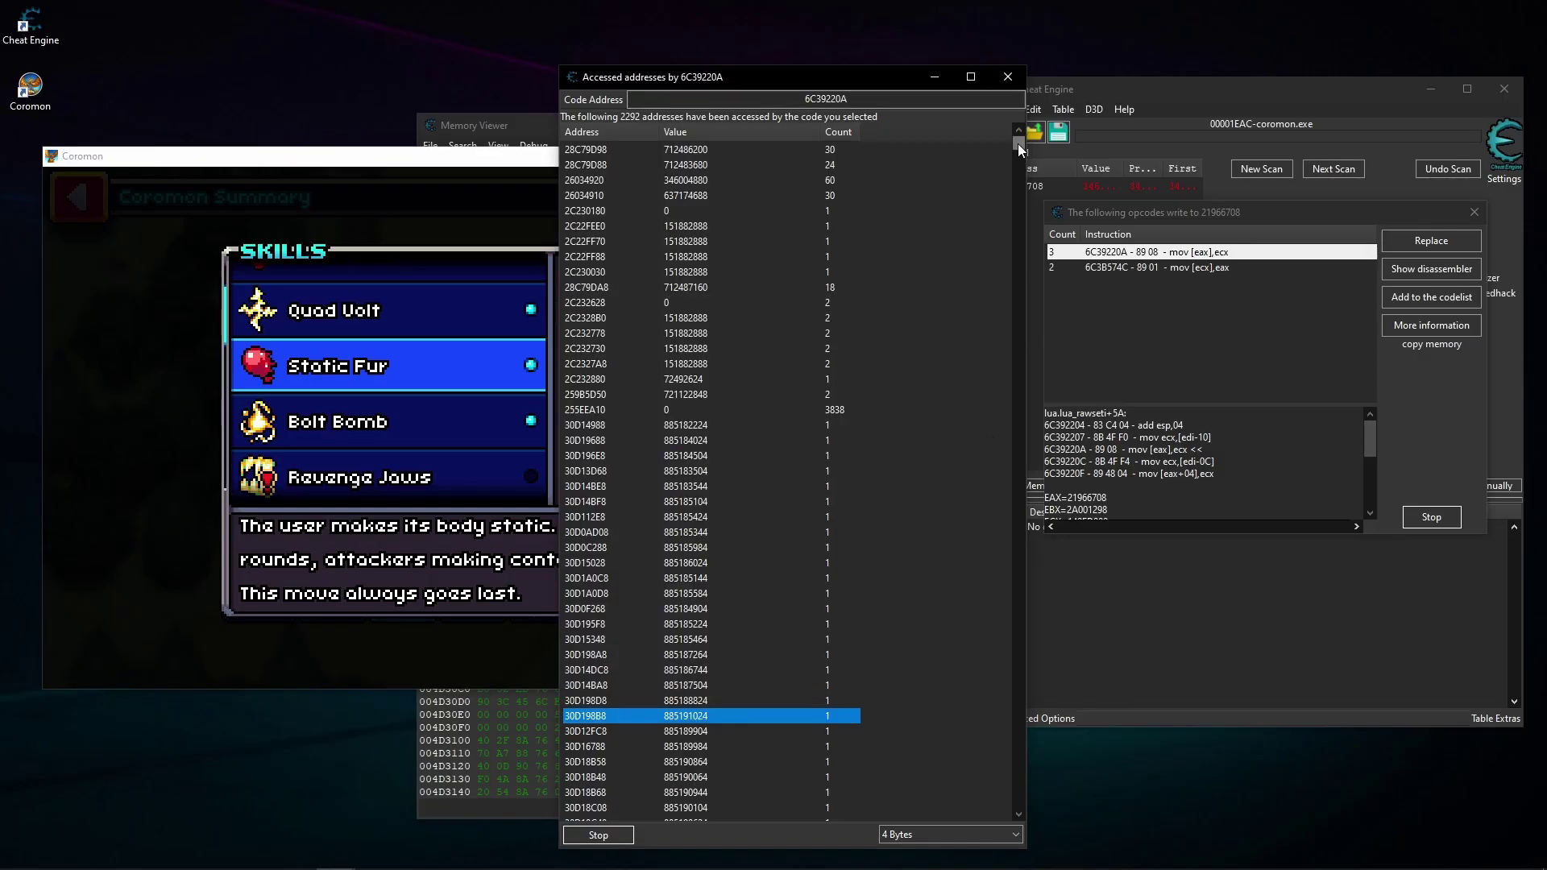
left_click_drag(1017, 143, 999, 818)
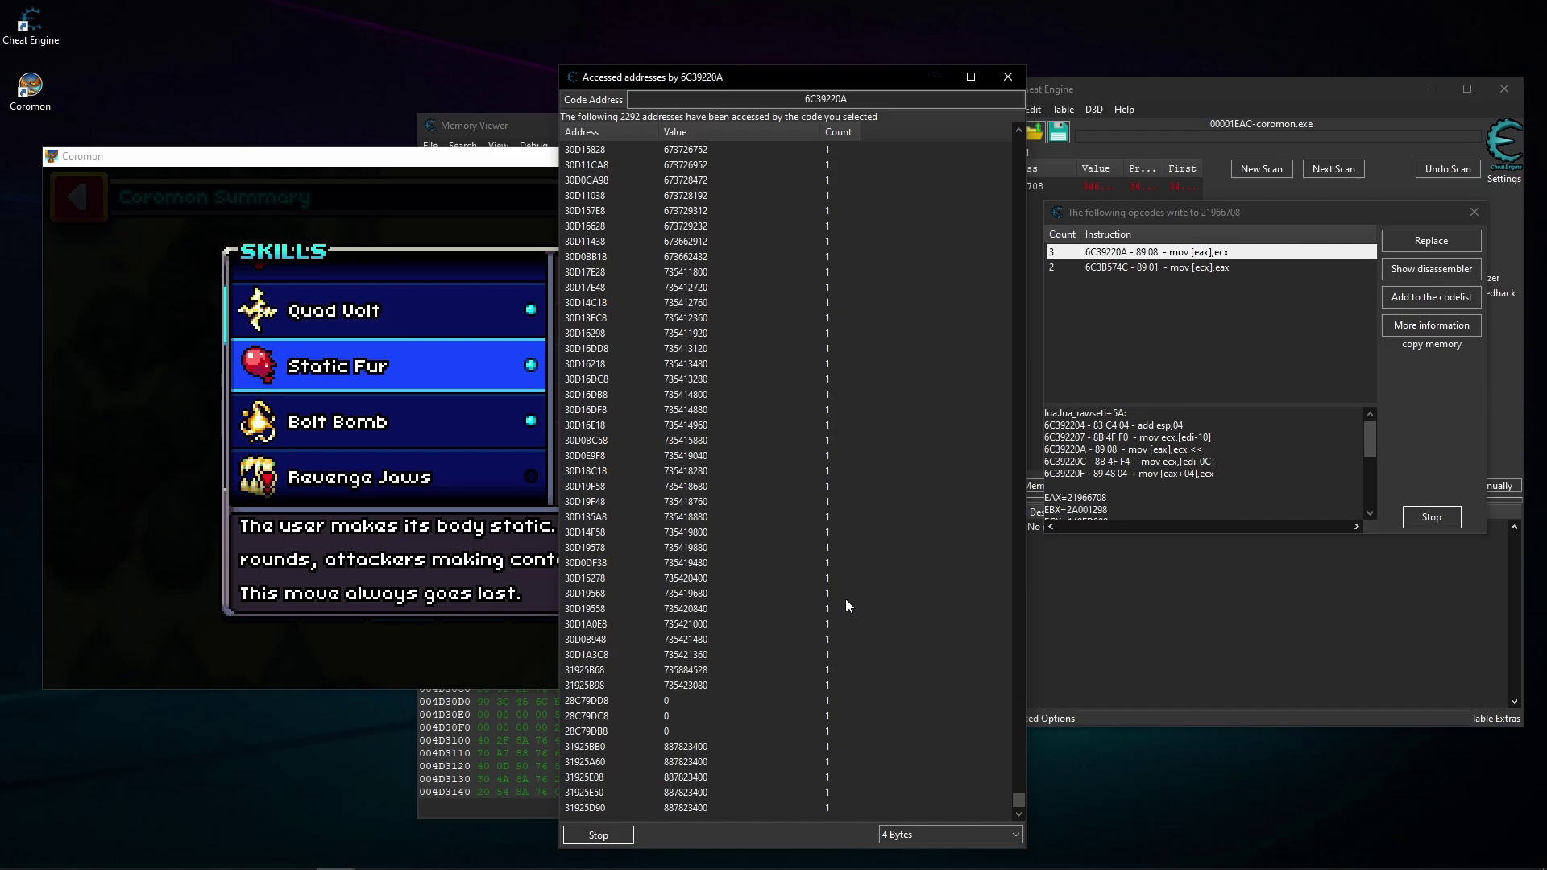
Select Bolt Bomb to watch the access counts, disable Quad Volt, and check the newly accessed addresses for 21966708
left_click(468, 407)
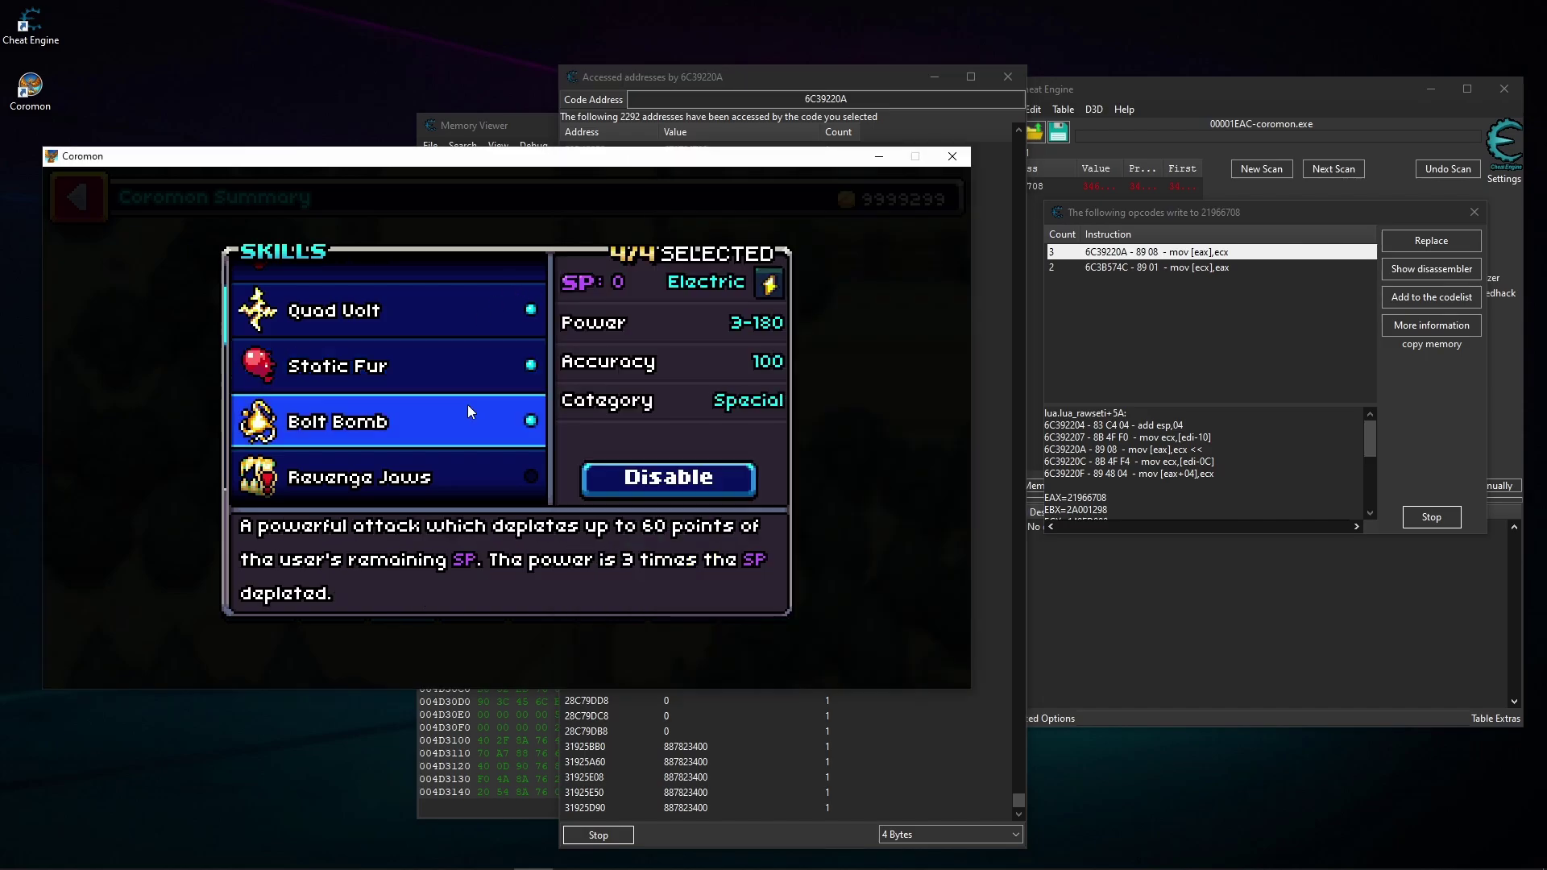
left_click(859, 79)
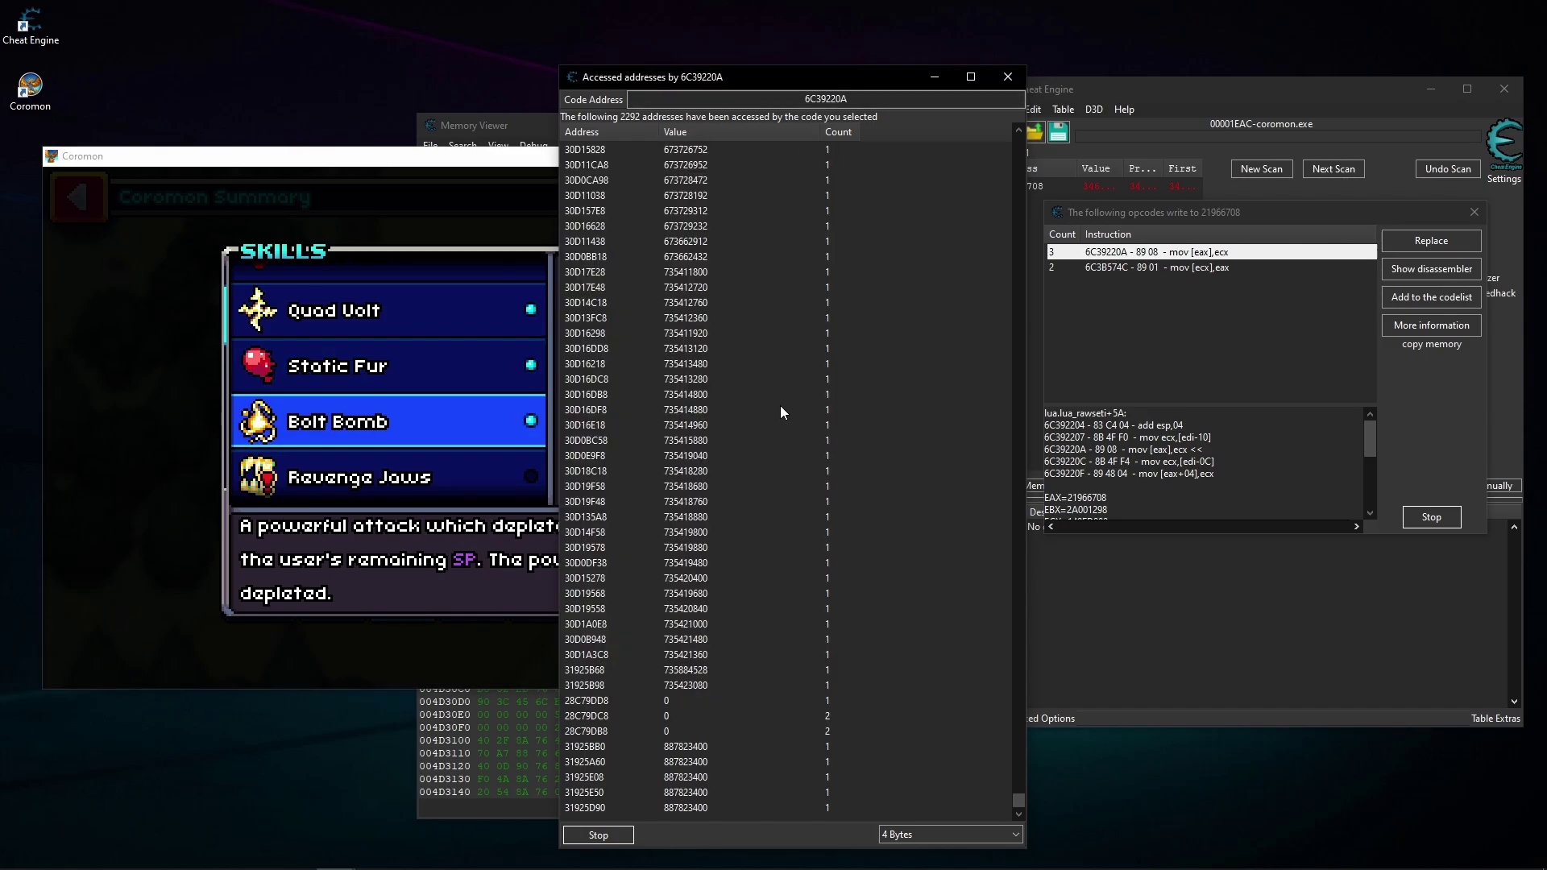
left_click(441, 391)
scroll(440, 358, "up", 2)
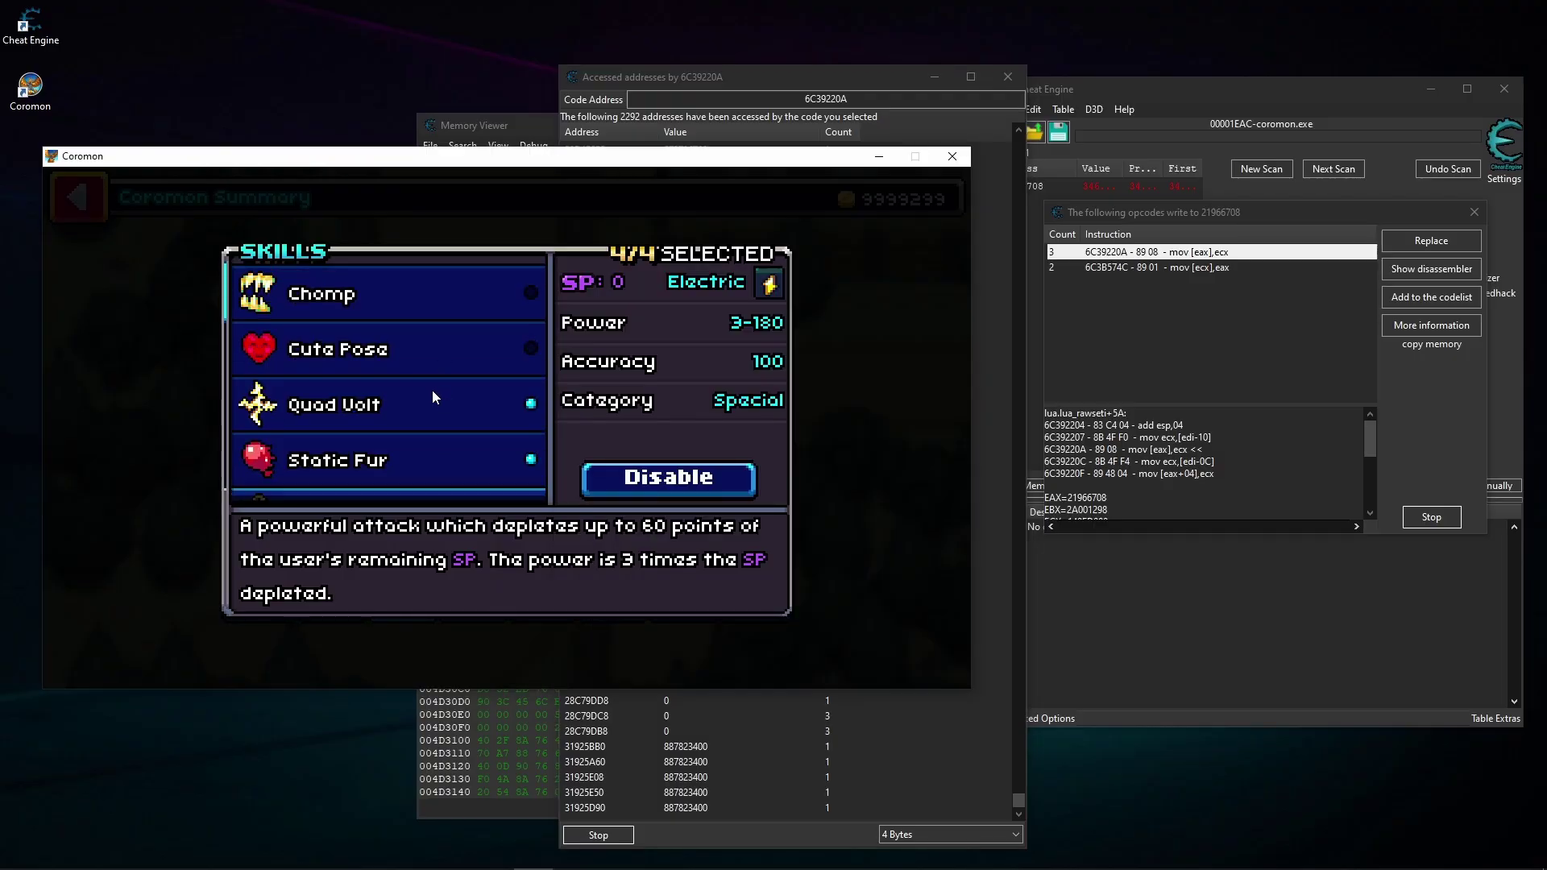
left_click(432, 390)
left_click(704, 492)
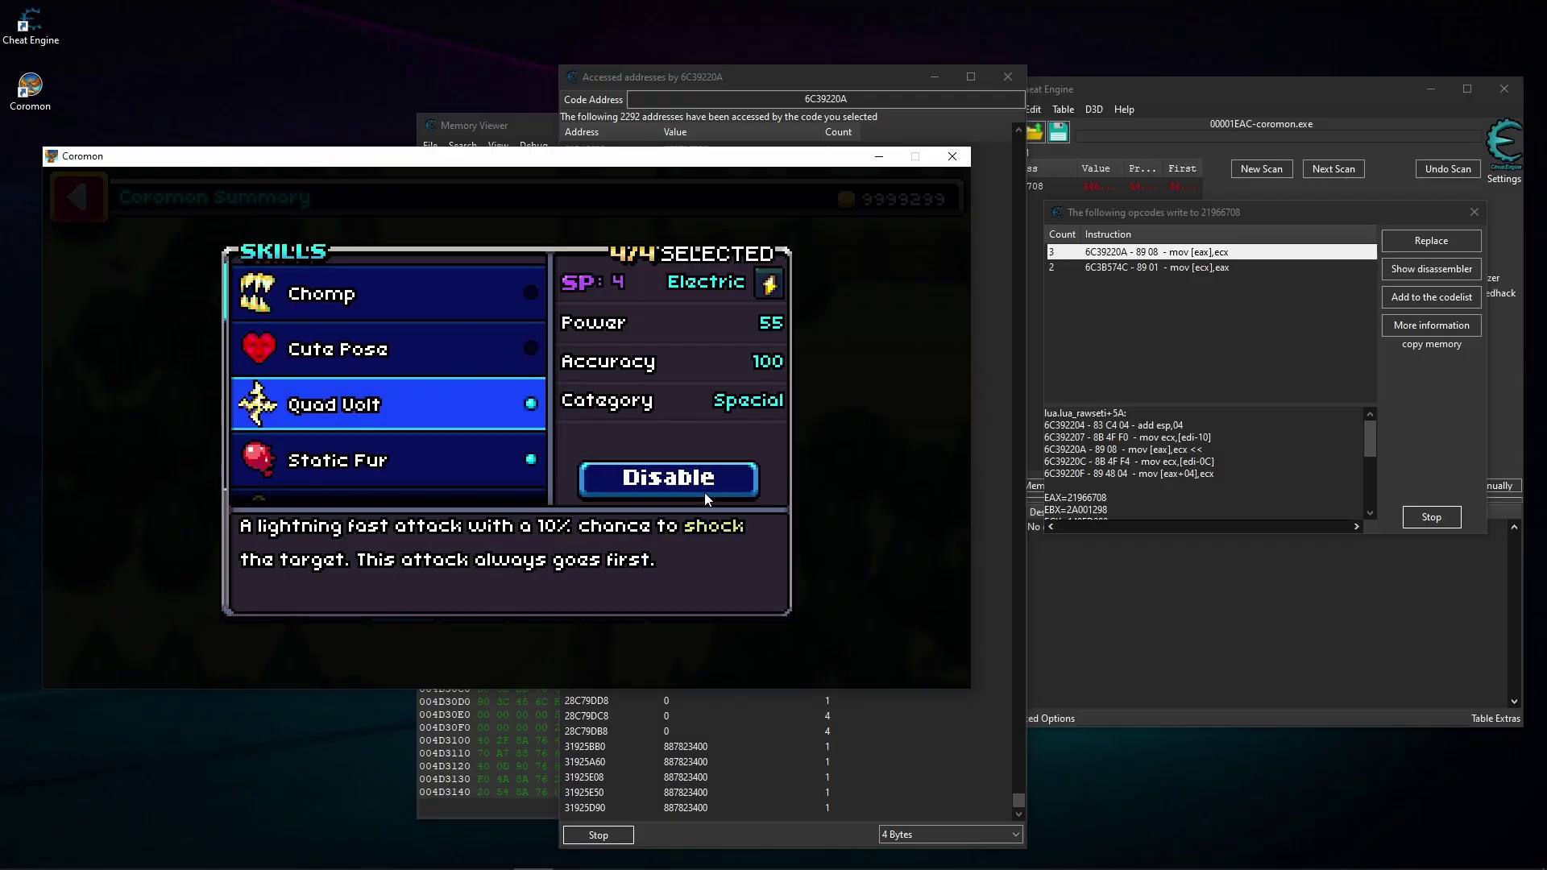
left_click(801, 806)
scroll(800, 804, "down", 3)
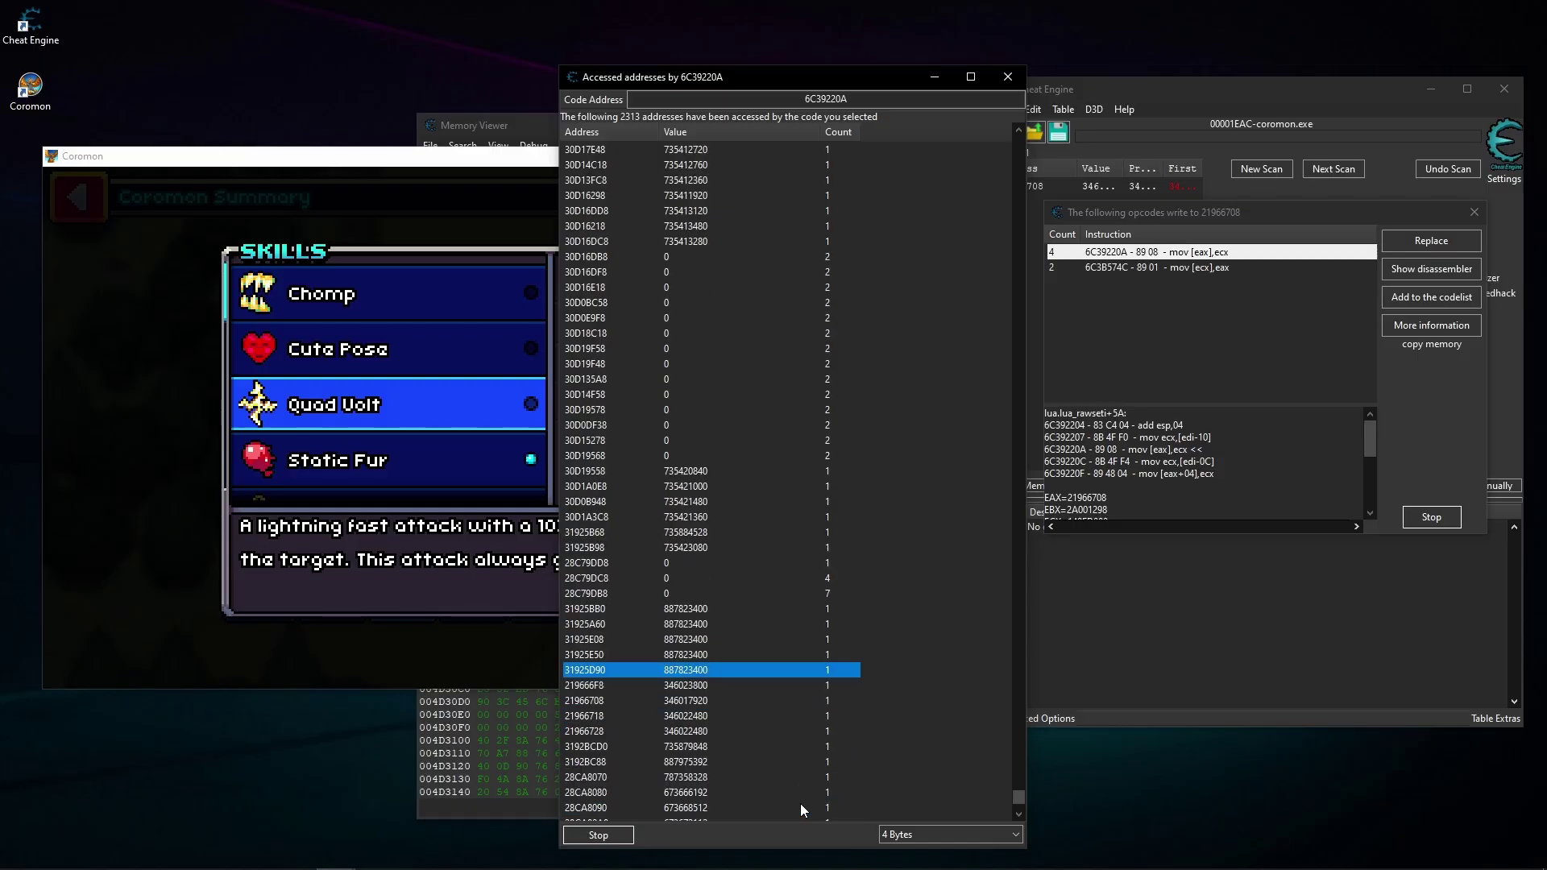
Close the accessed addresses list, enable Quad Volt again, and bring the Memory Viewer back to the front
left_click(1191, 253)
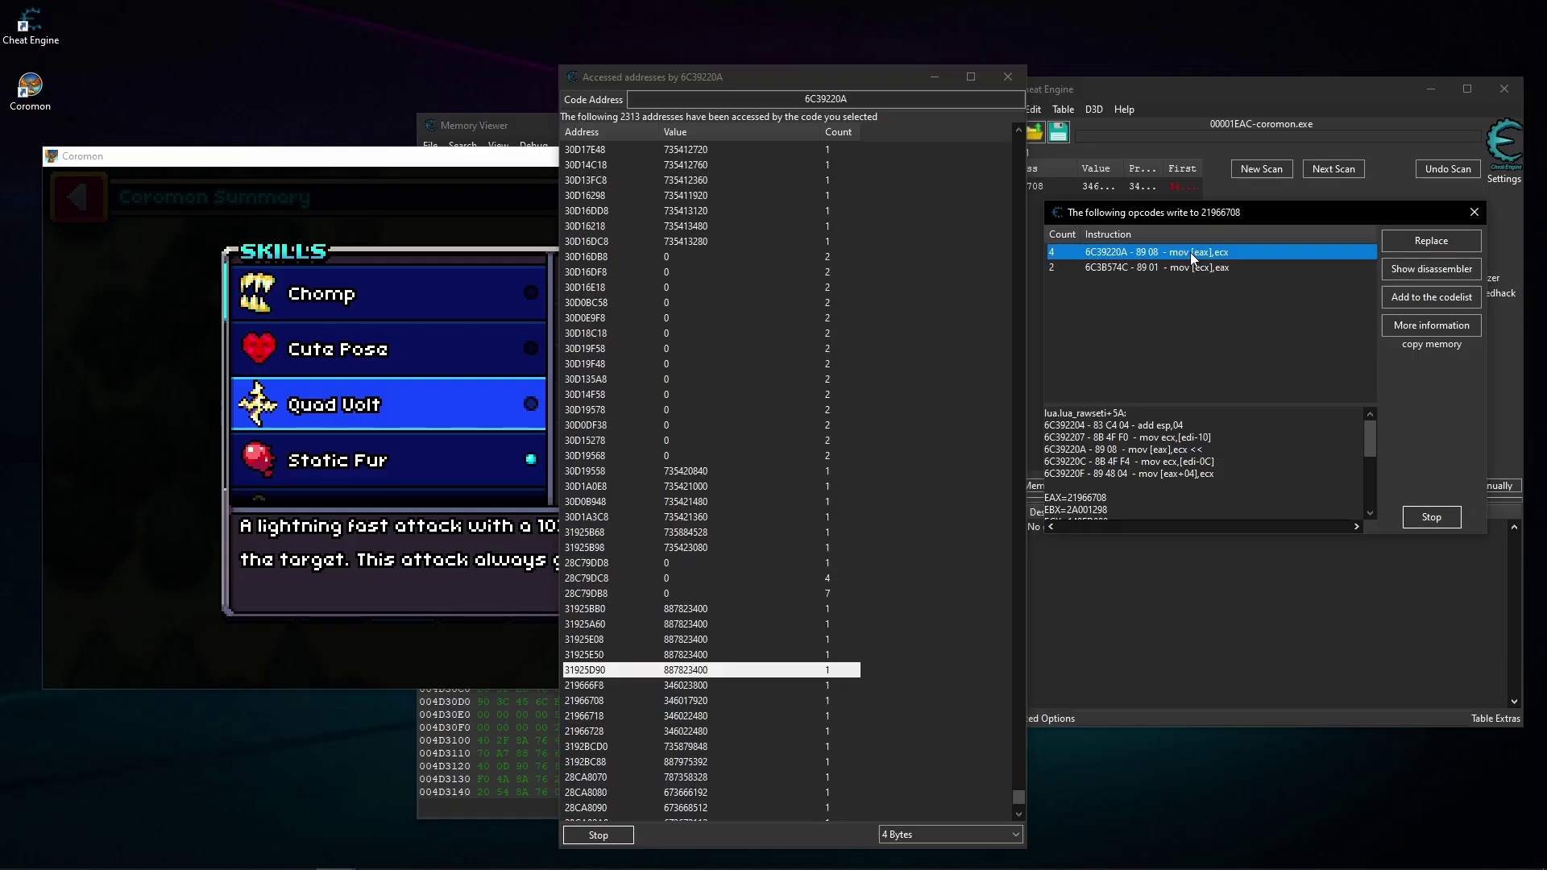
left_click(1008, 77)
left_click(656, 482)
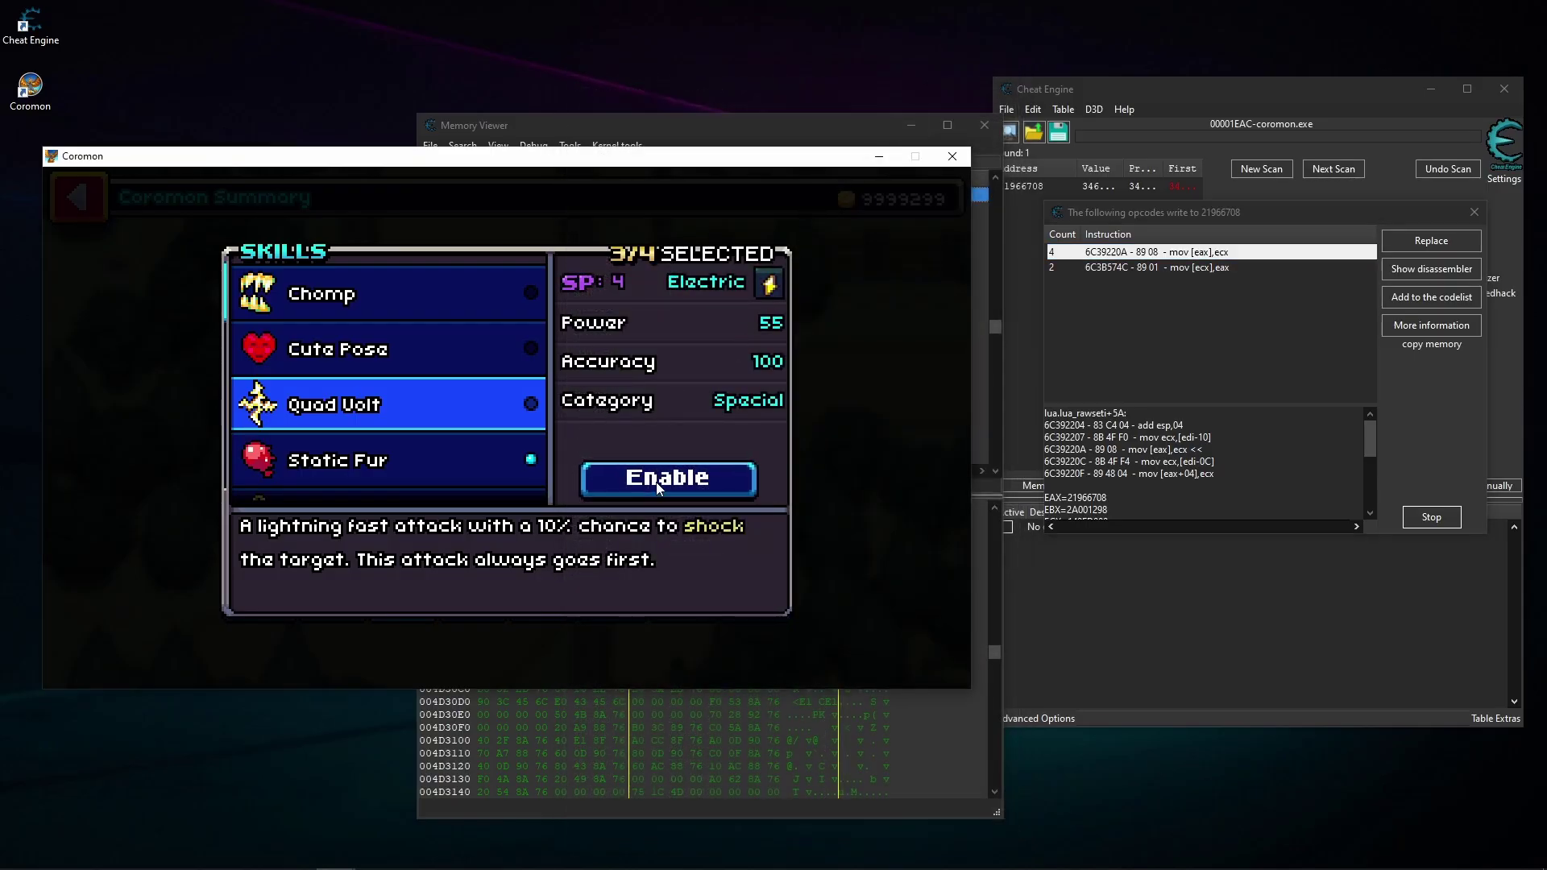
key("Escape")
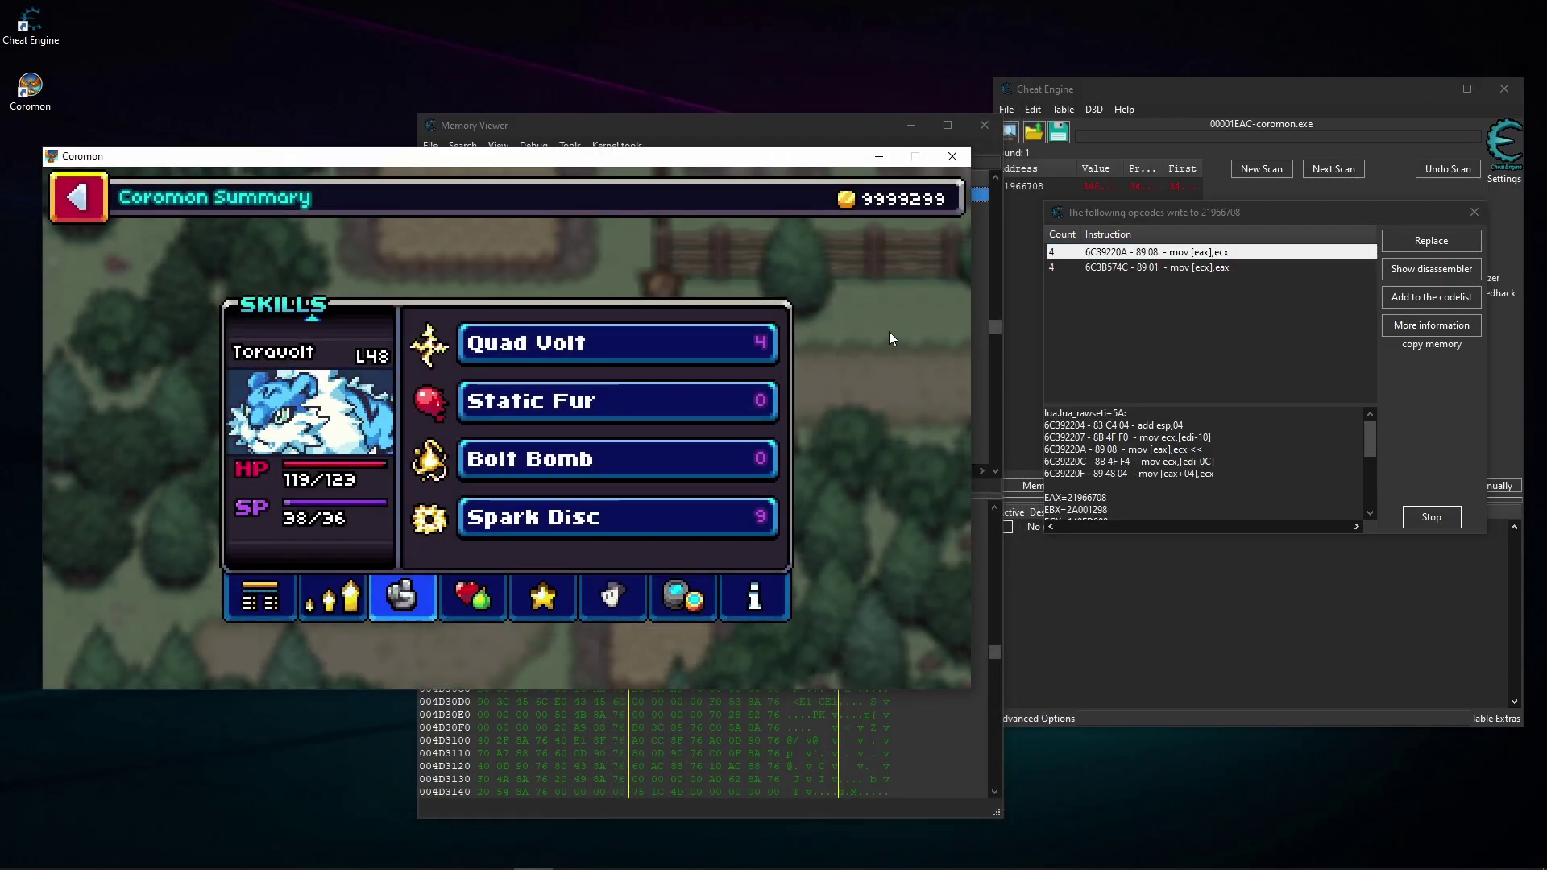
left_click(718, 121)
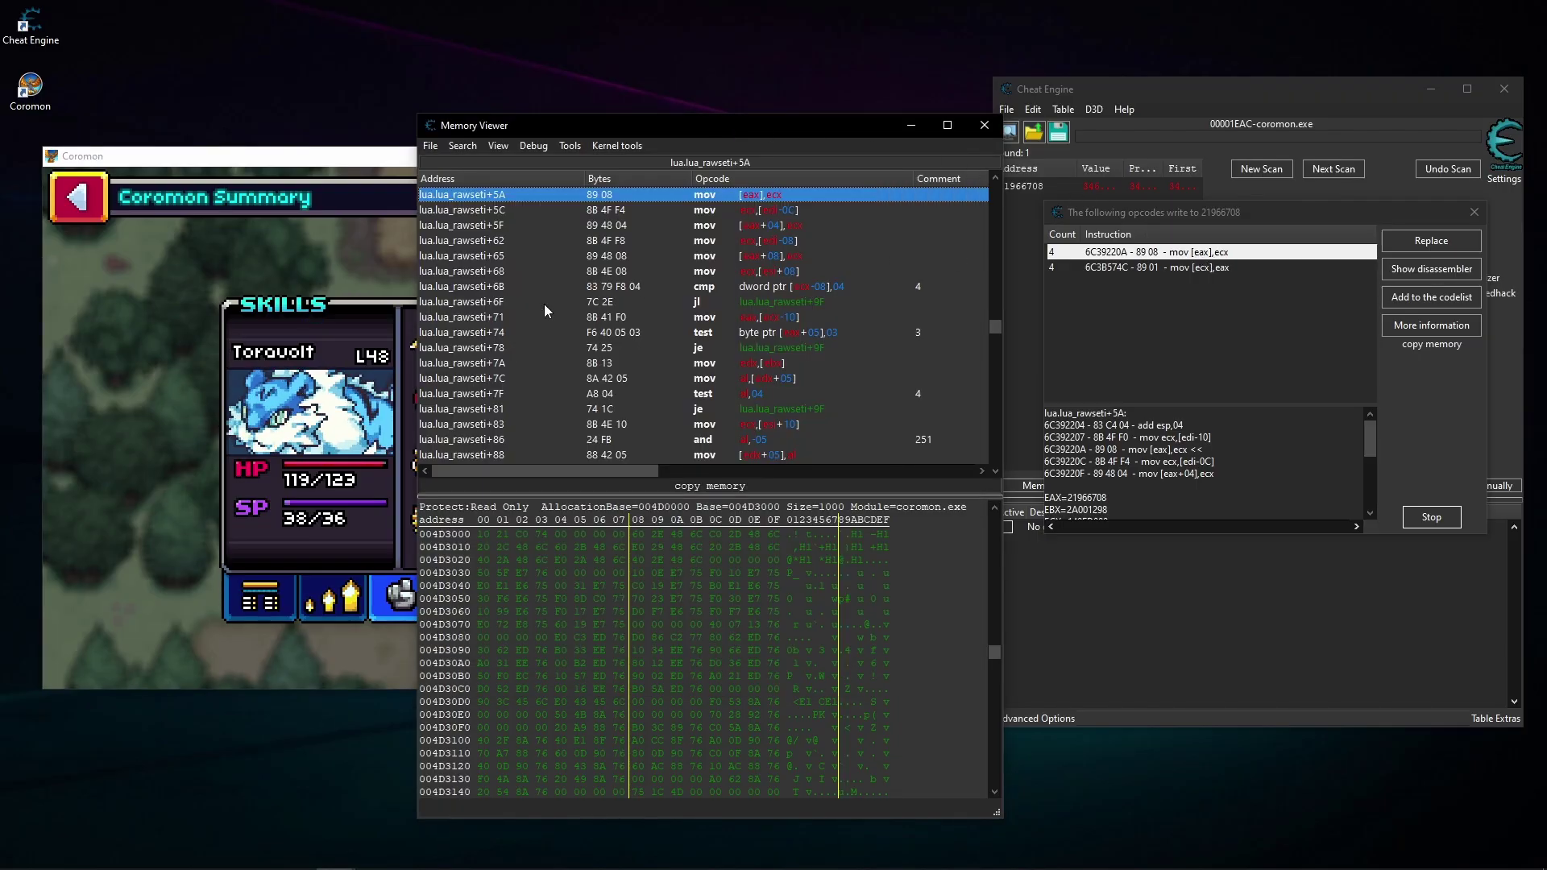
Disable and re-enable Static Fur while comparing the write counts of the two opcodes, and return to the summary
left_click(298, 322)
left_click(570, 420)
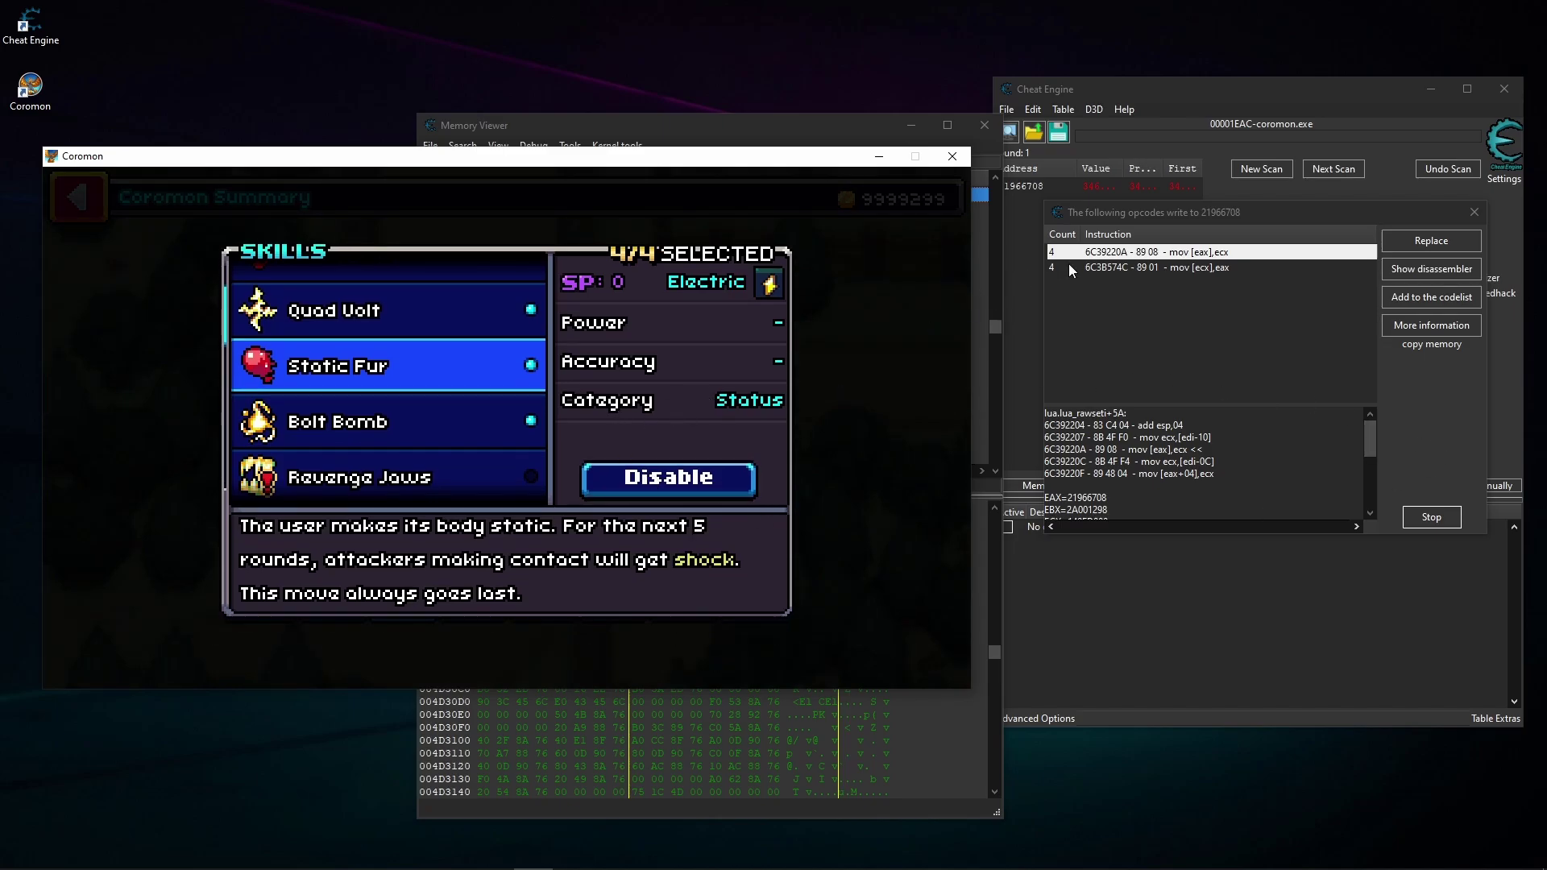
left_click(1067, 313)
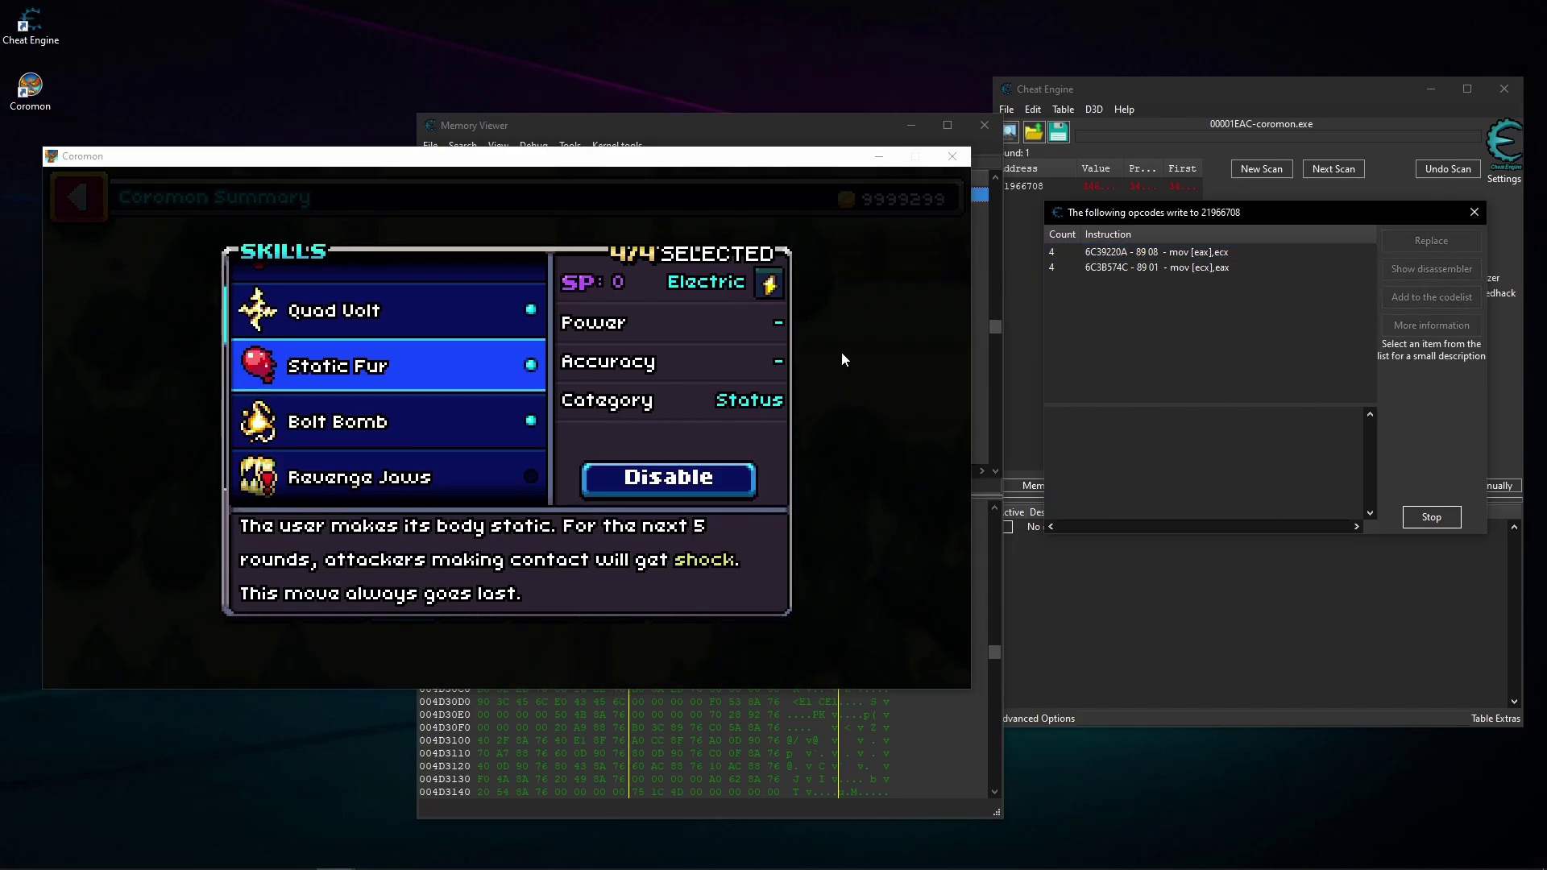
left_click(692, 483)
left_click(1047, 252)
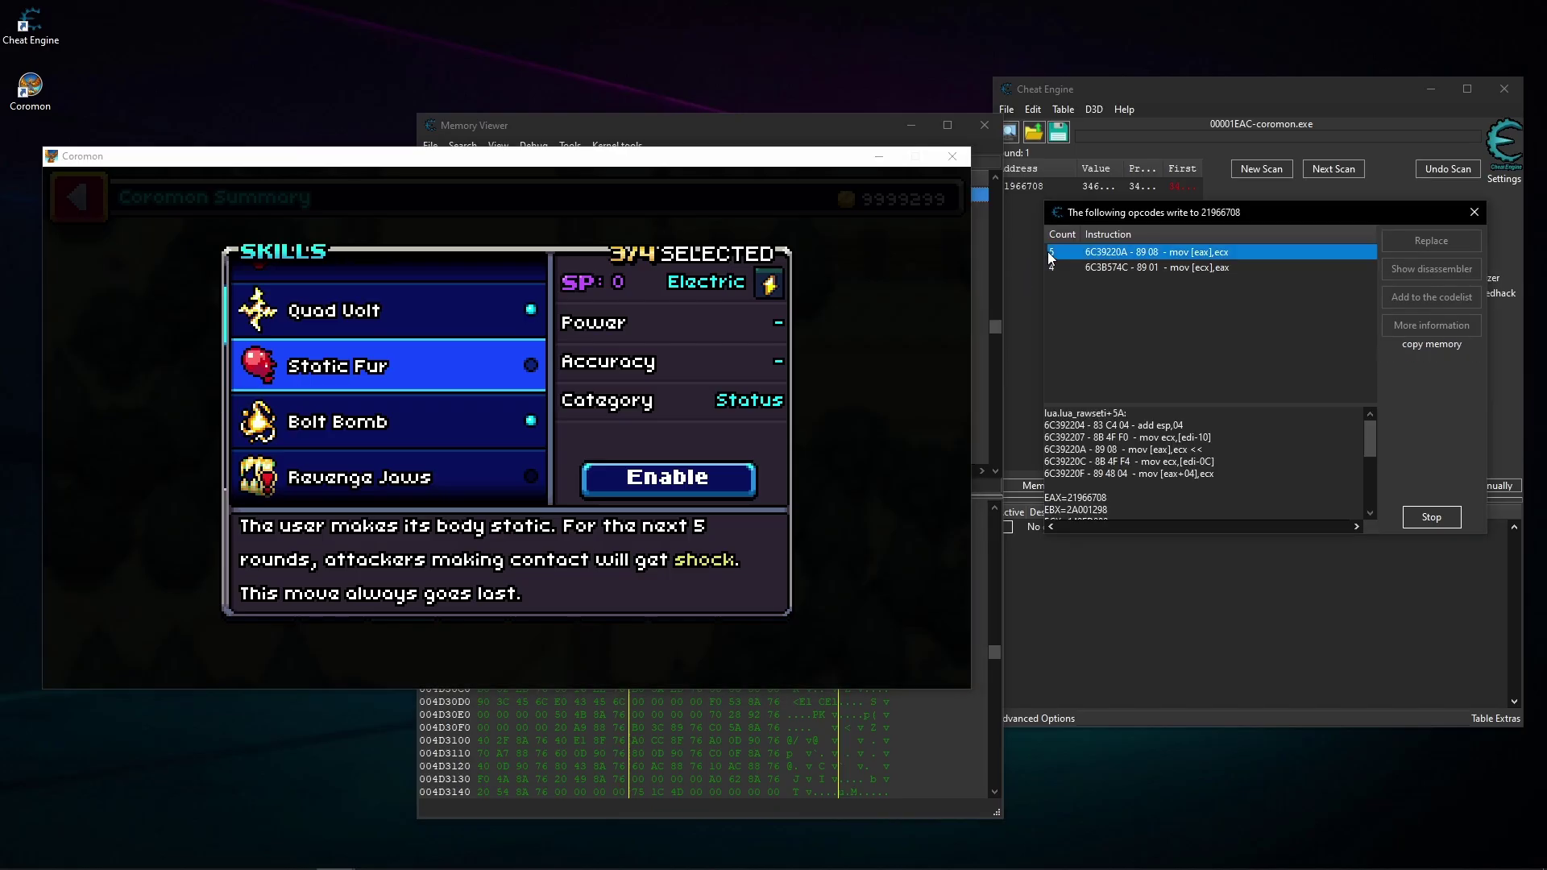
left_click(690, 477)
left_click(879, 398)
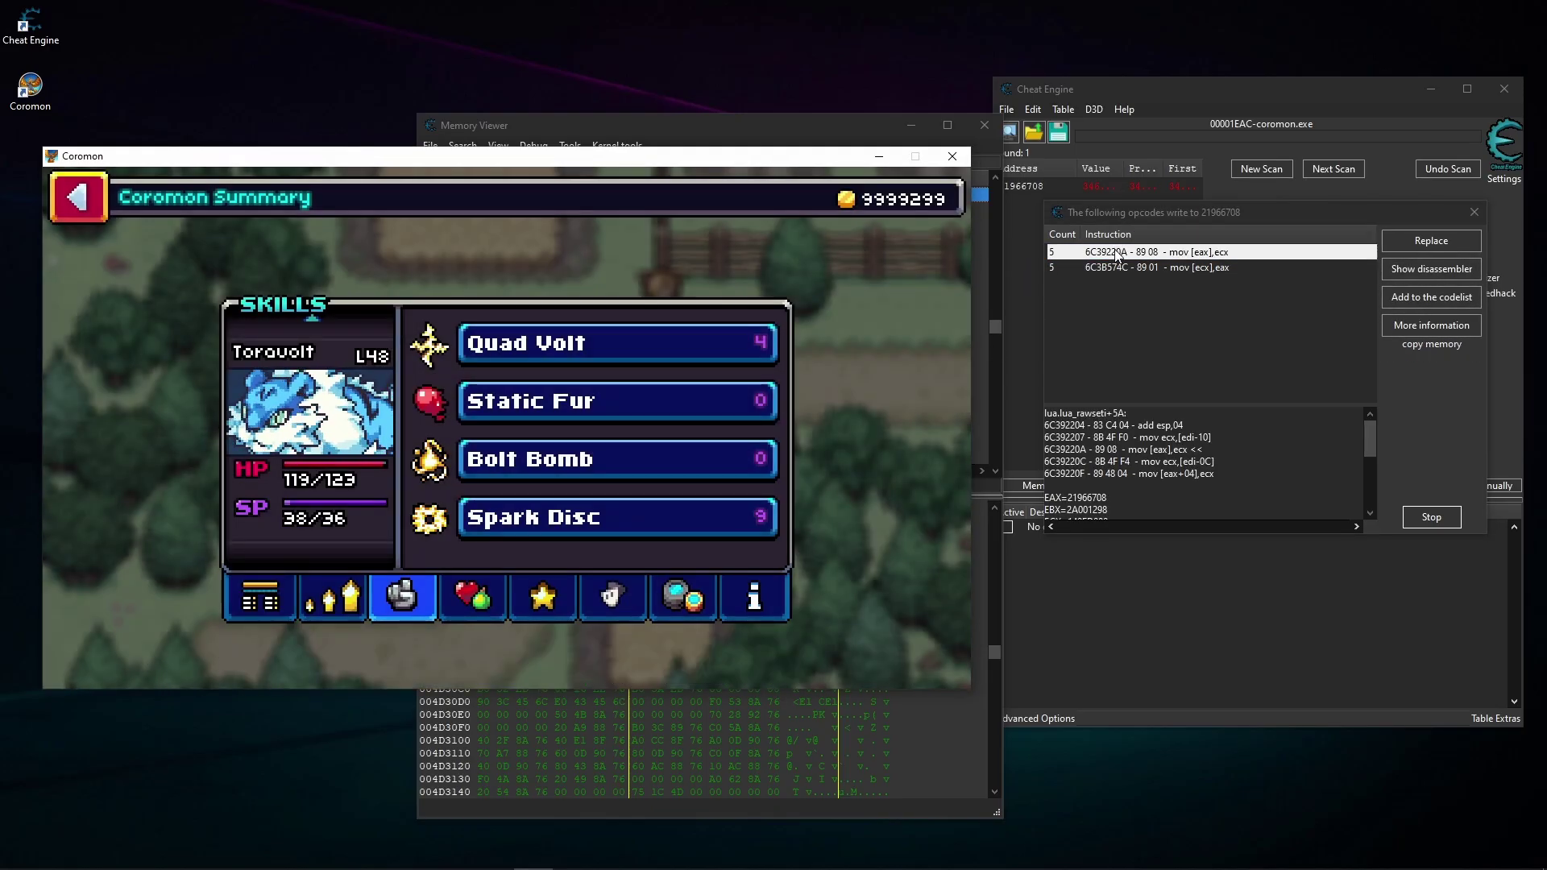
Add the mov [eax],ecx instruction to the code list under the name "Skill :mov [eax],ecx"
left_click(1407, 292)
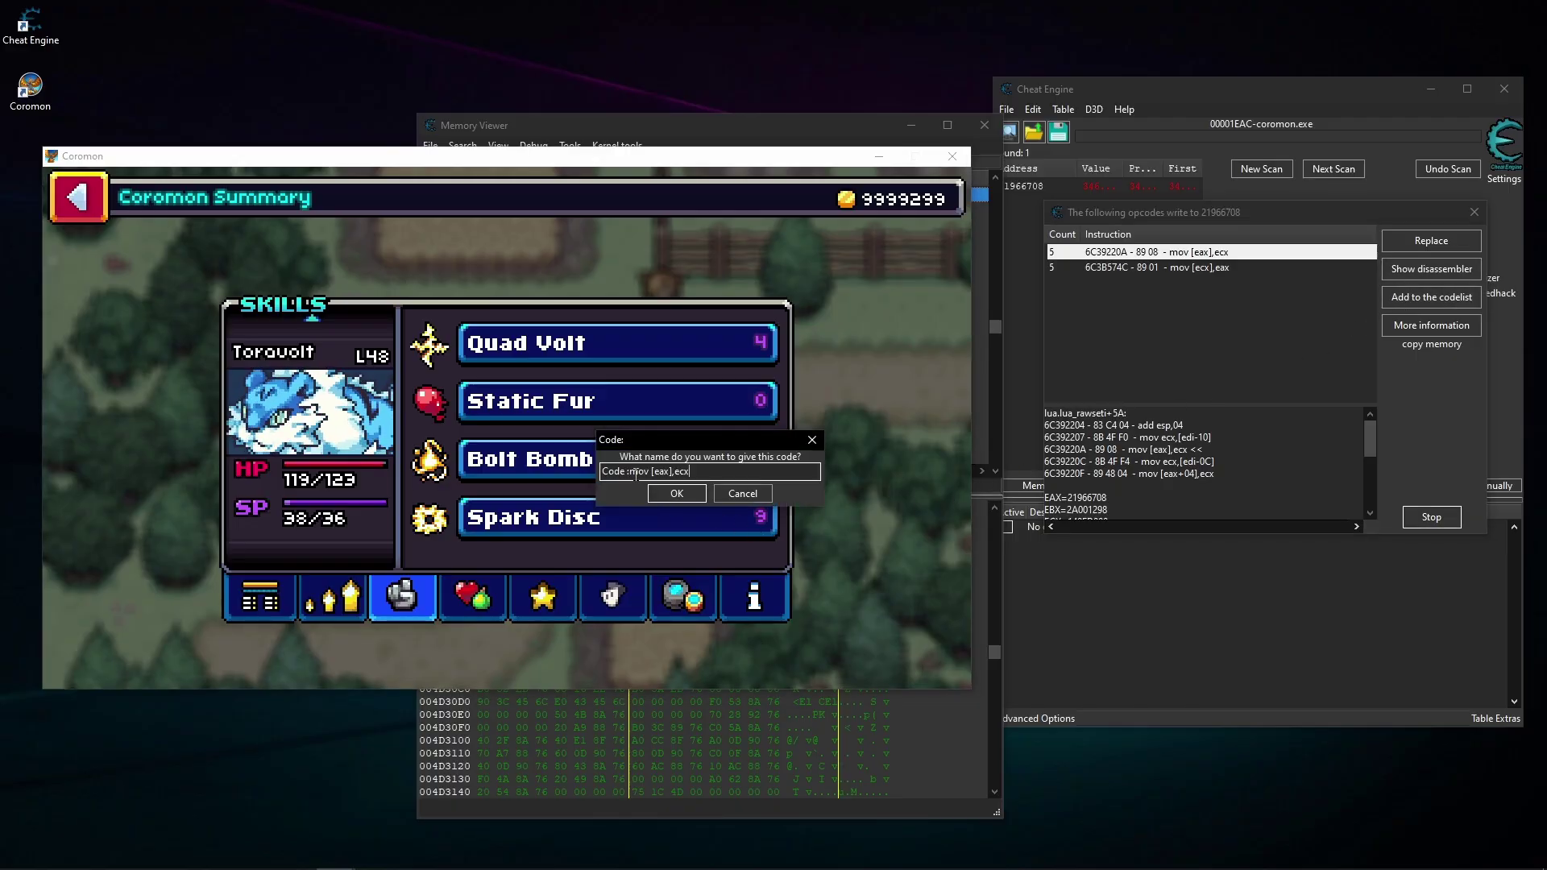
left_click_drag(624, 474, 556, 475)
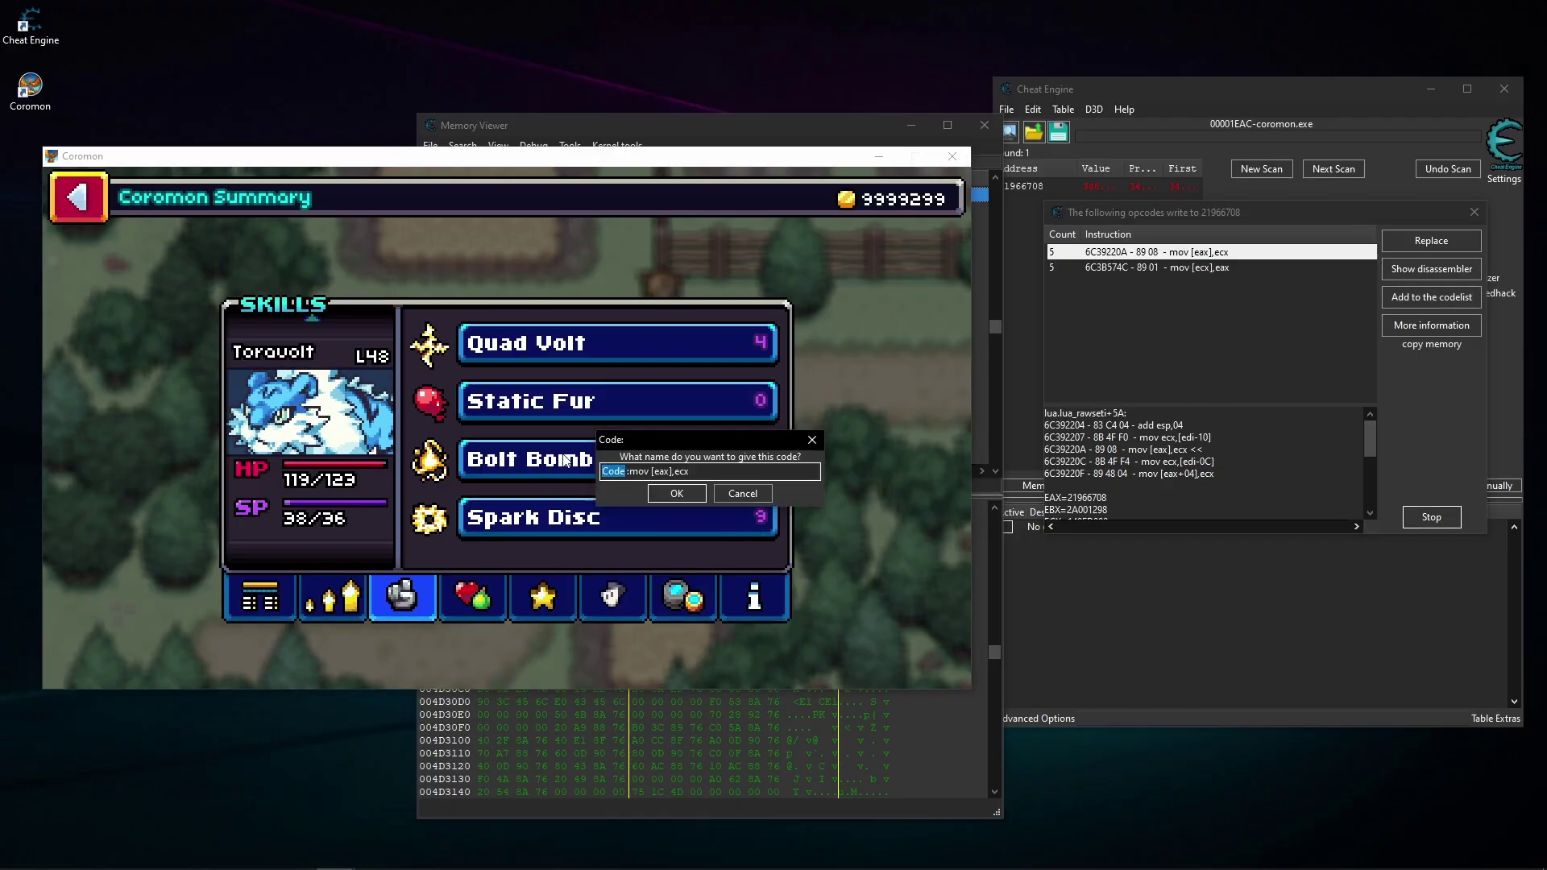
type("Skill")
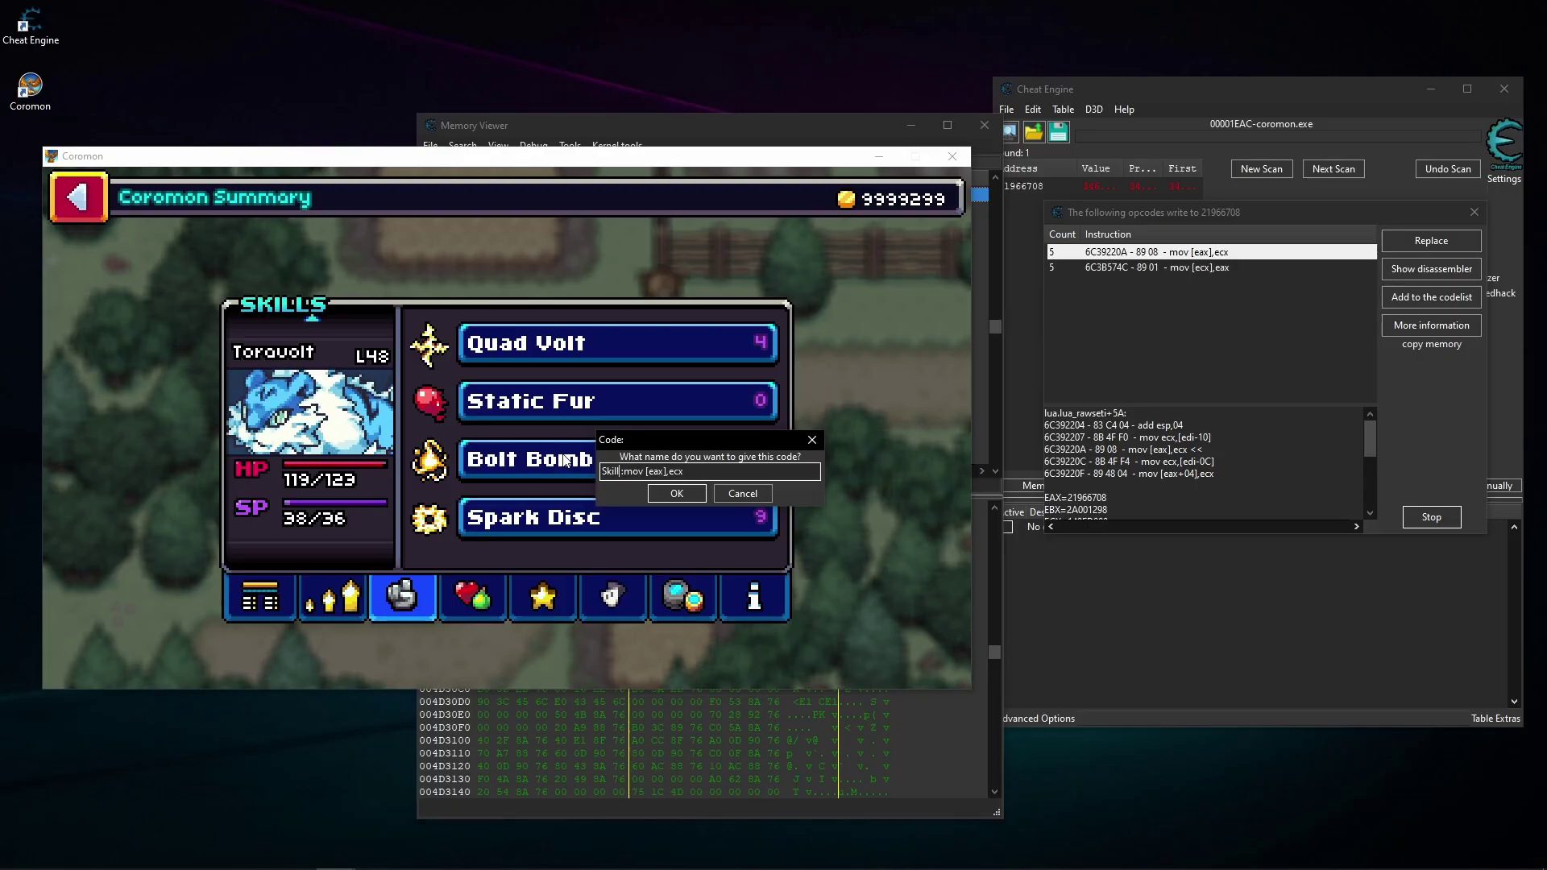
left_click(657, 491)
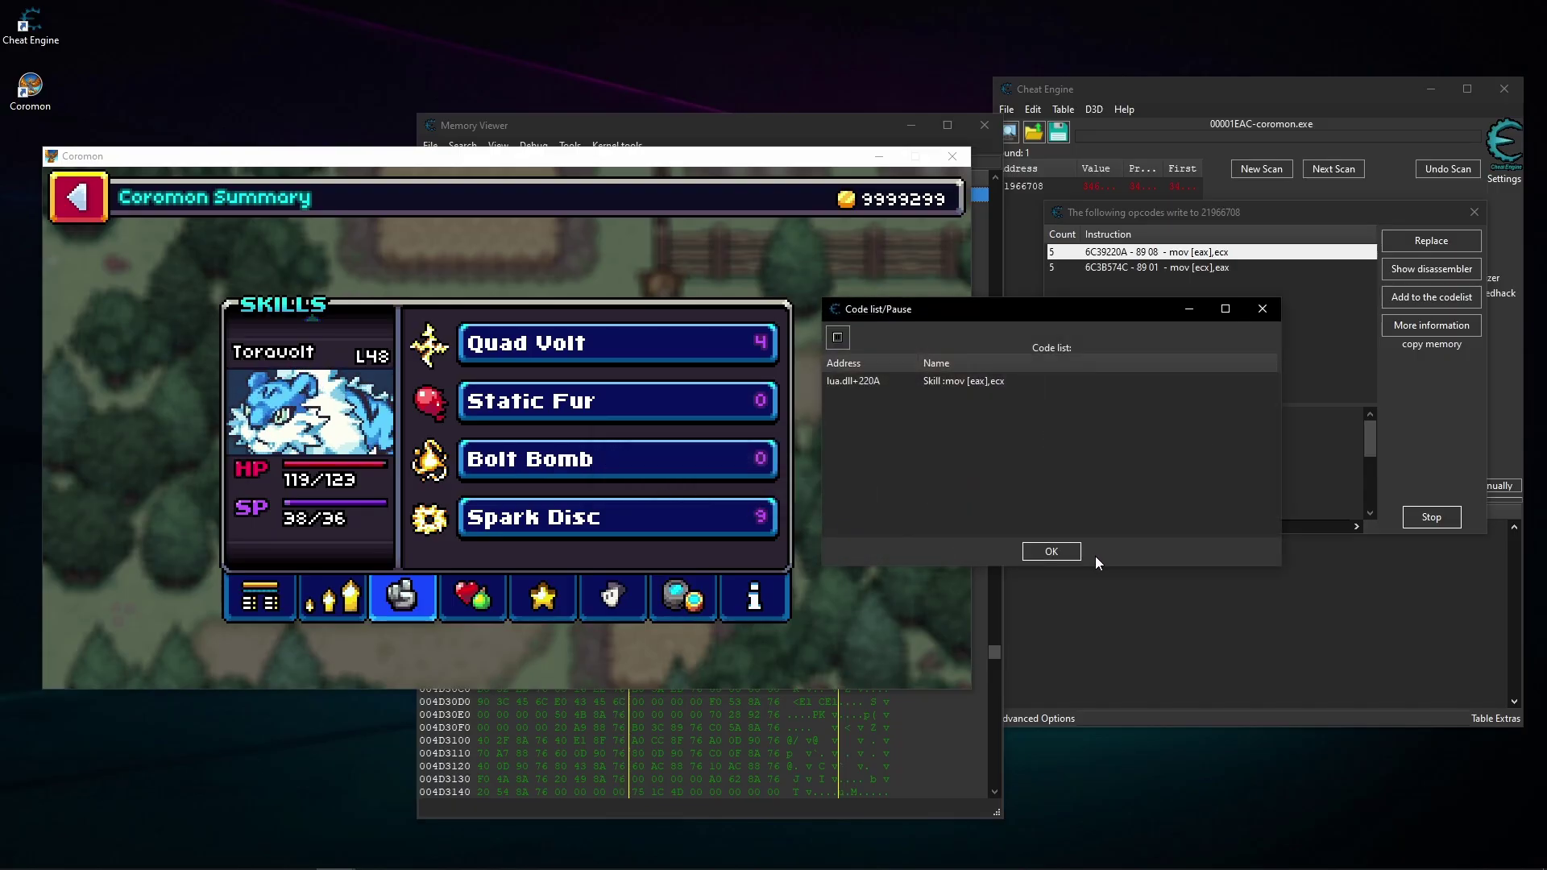
left_click(1051, 552)
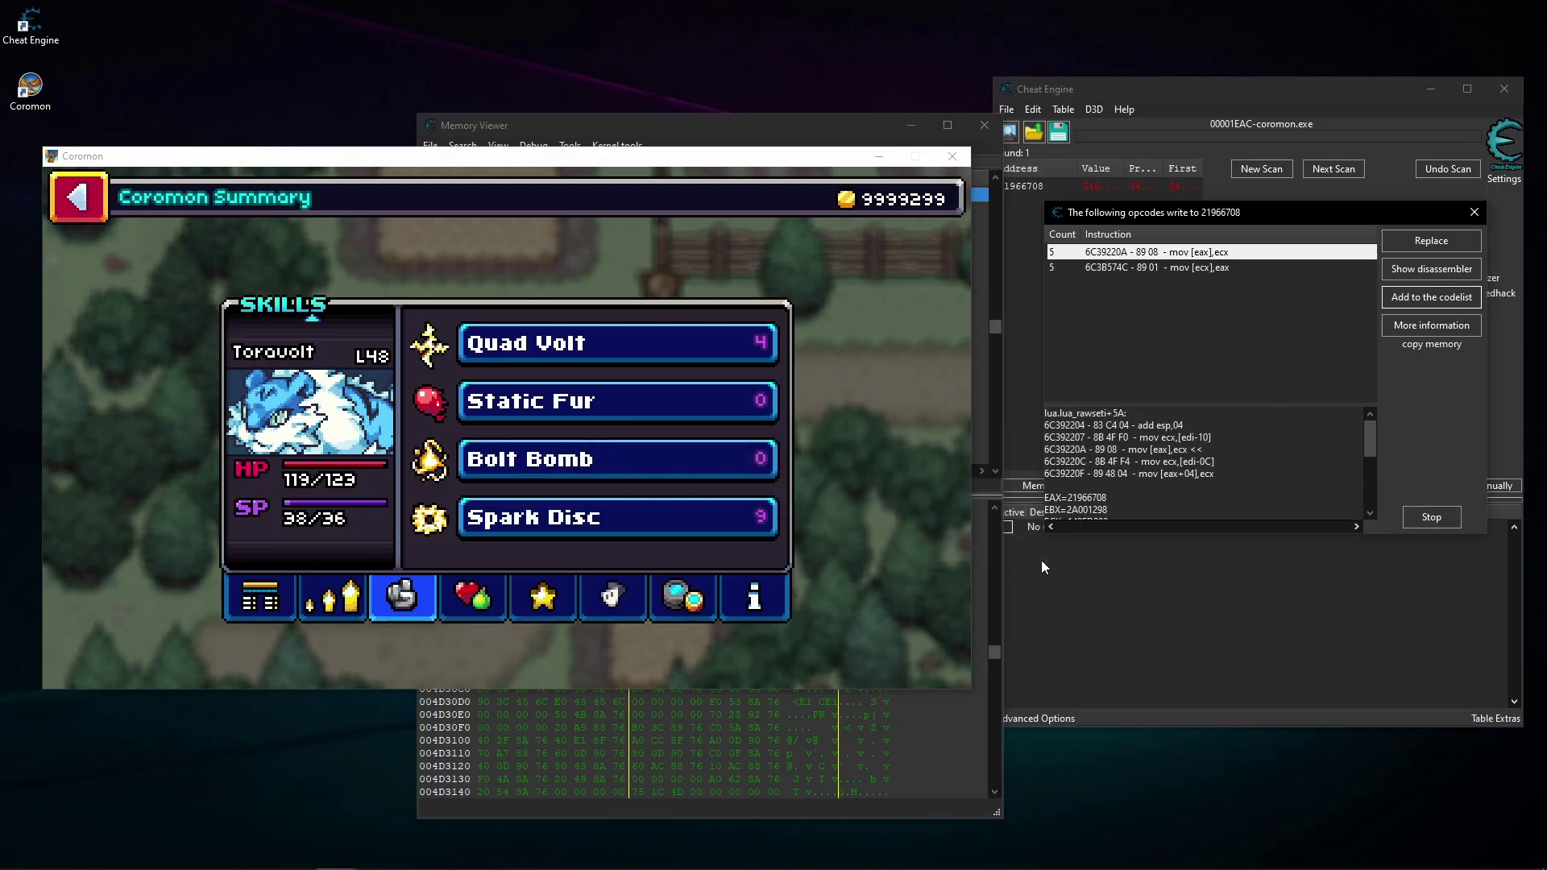
Open the code list through the advanced options to view the saved Skill entry, and close it
left_click(1040, 714)
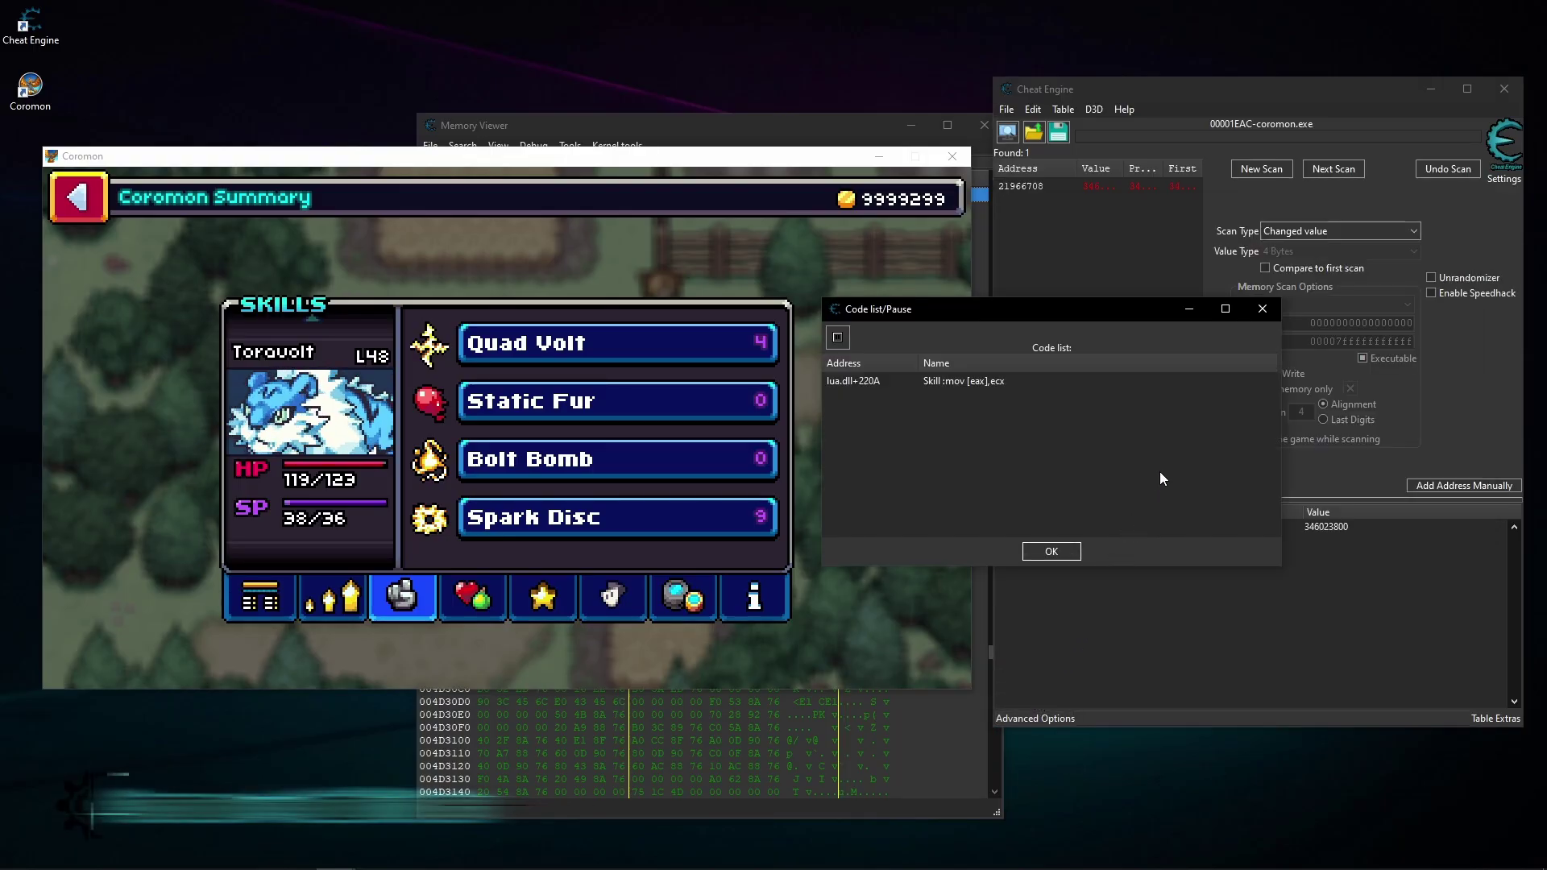
left_click(1262, 316)
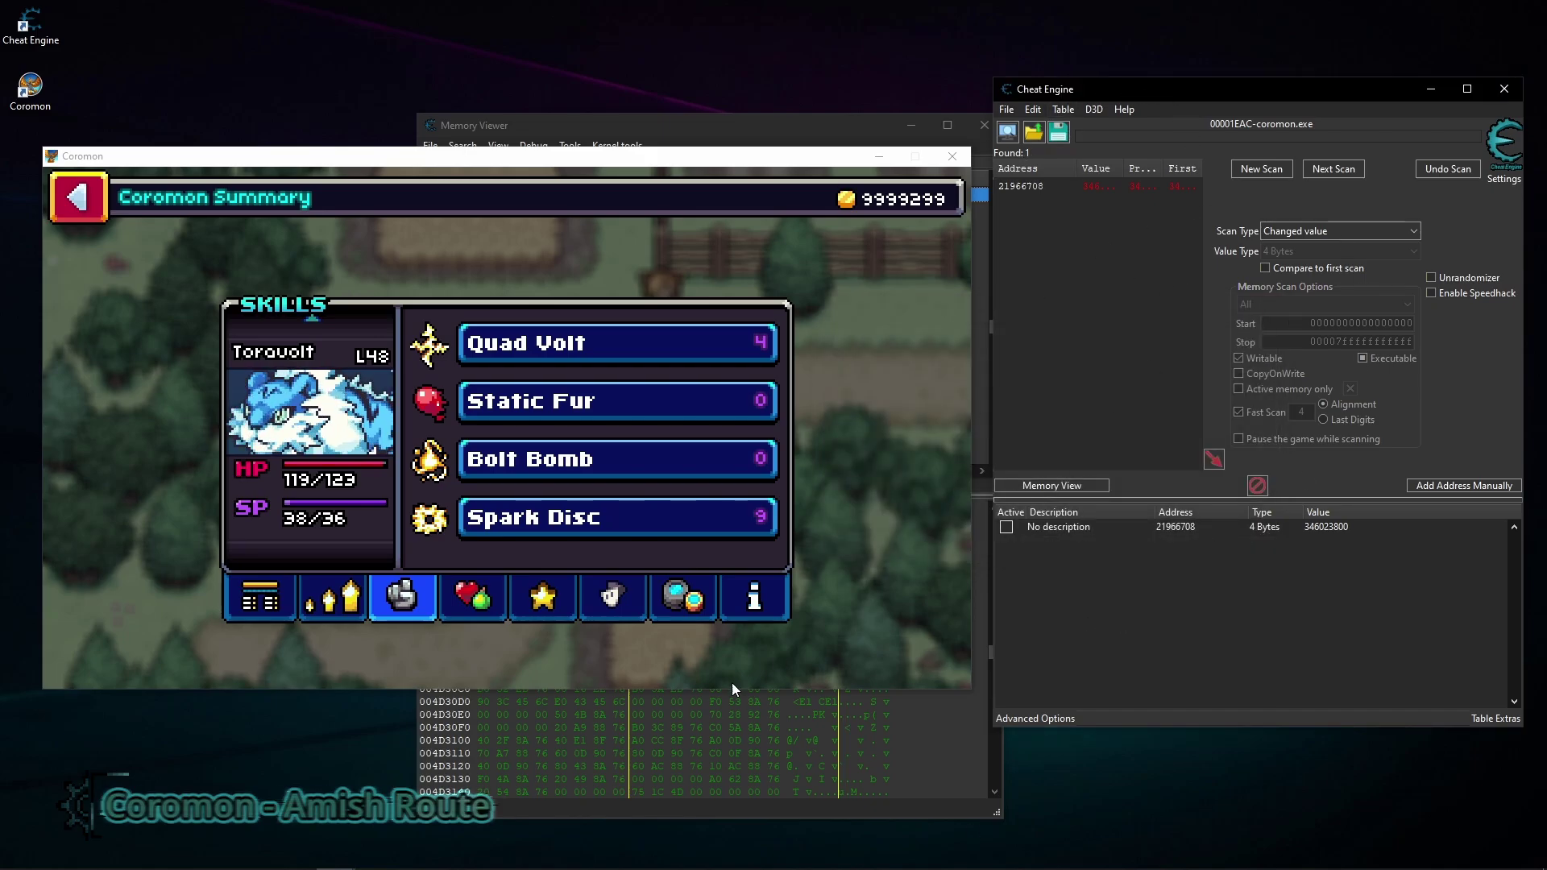
mouse_move(542, 866)
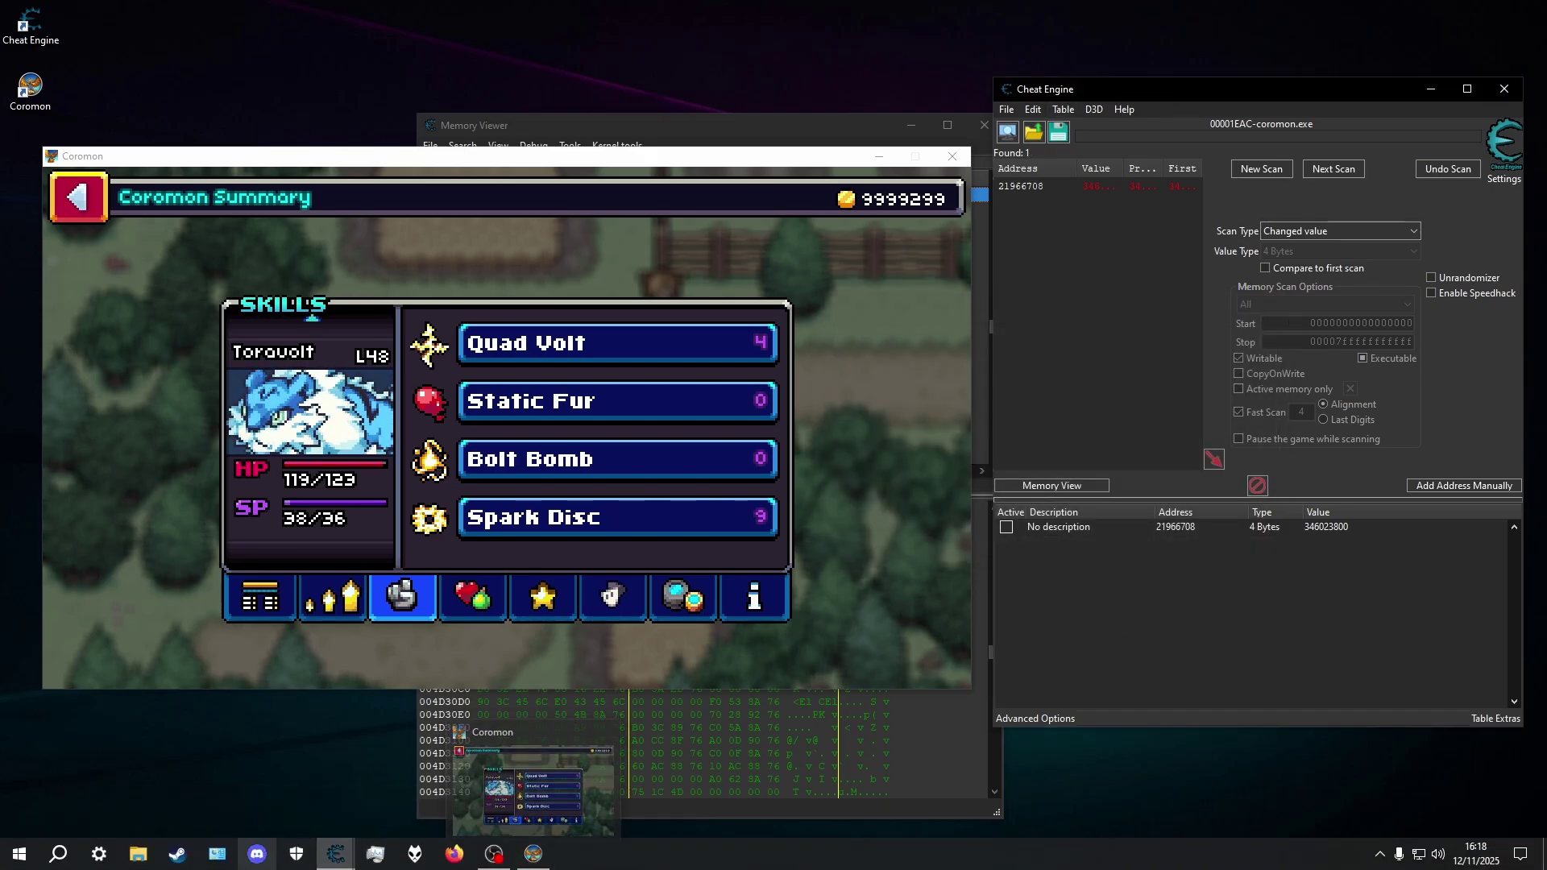
Close the window of opcodes writing to 21966708 and the Memory Viewer
mouse_move(331, 863)
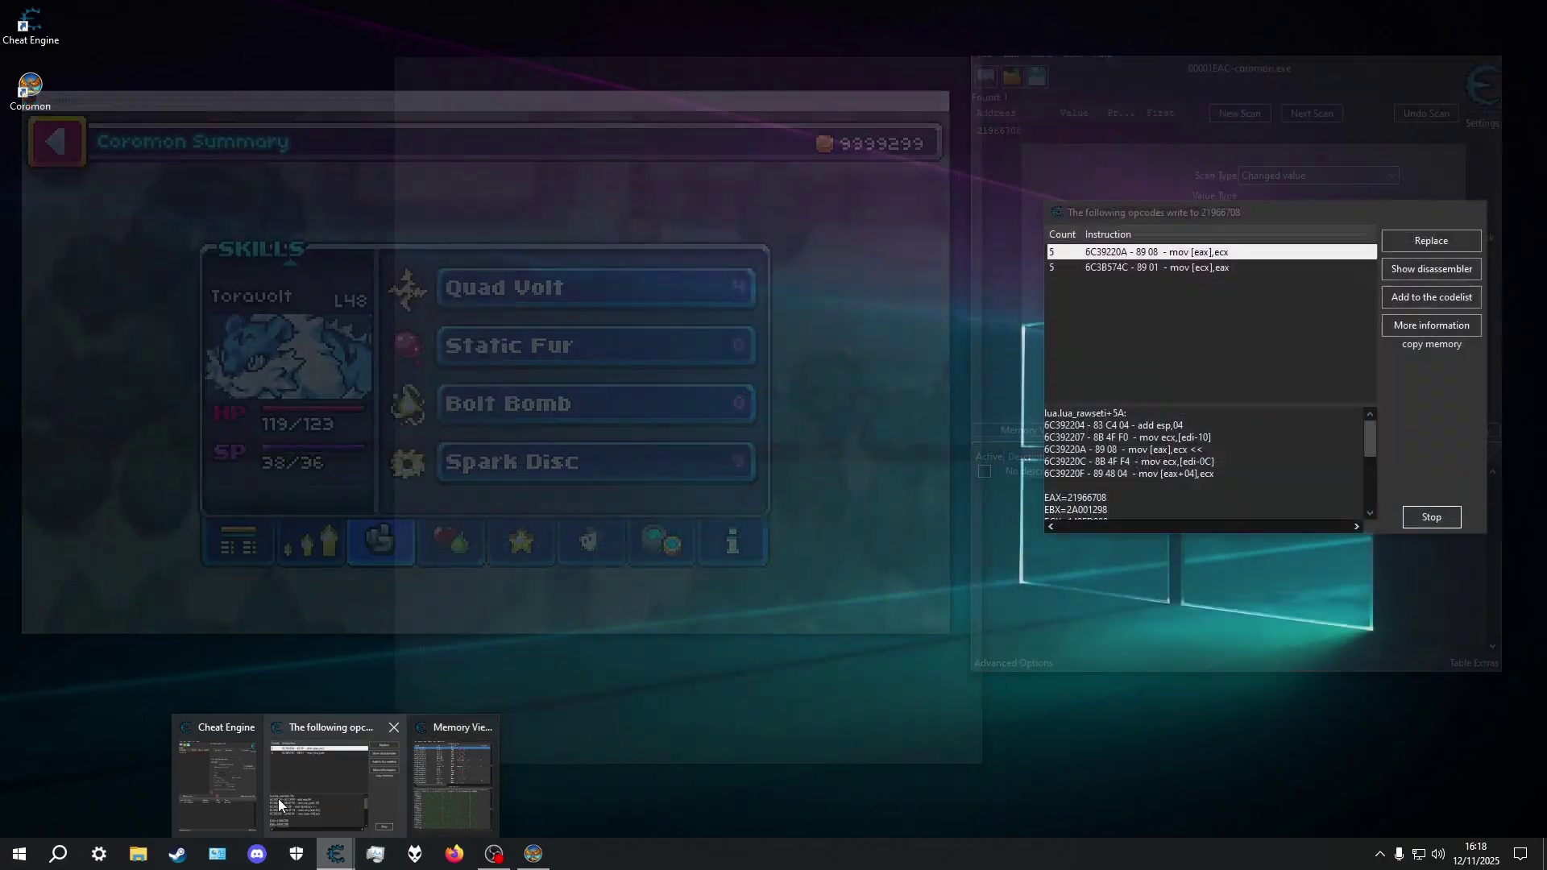
left_click(316, 791)
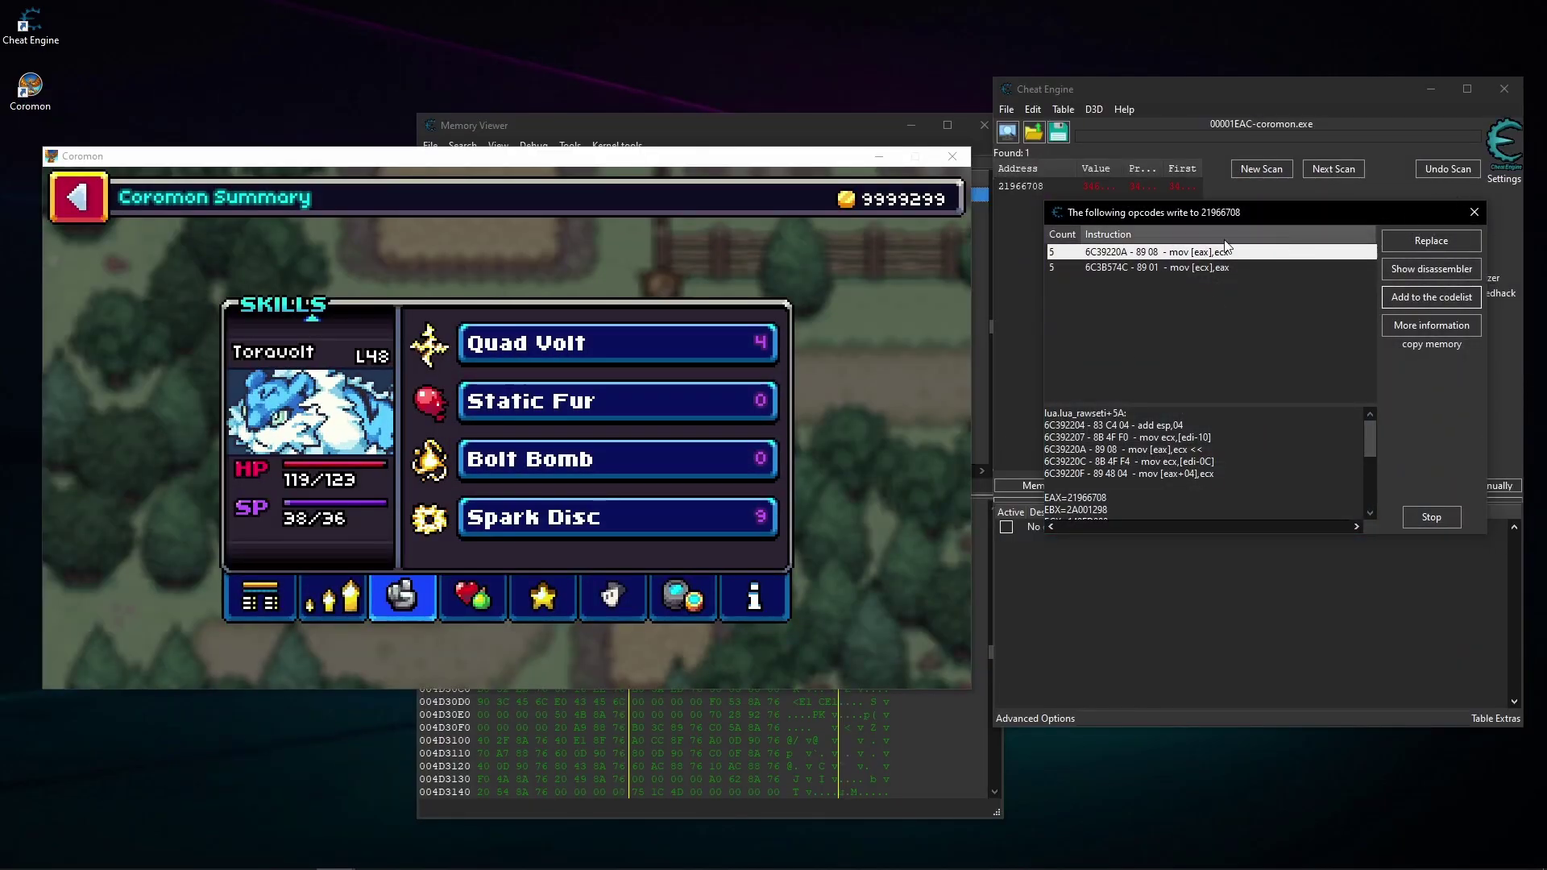
left_click(1475, 212)
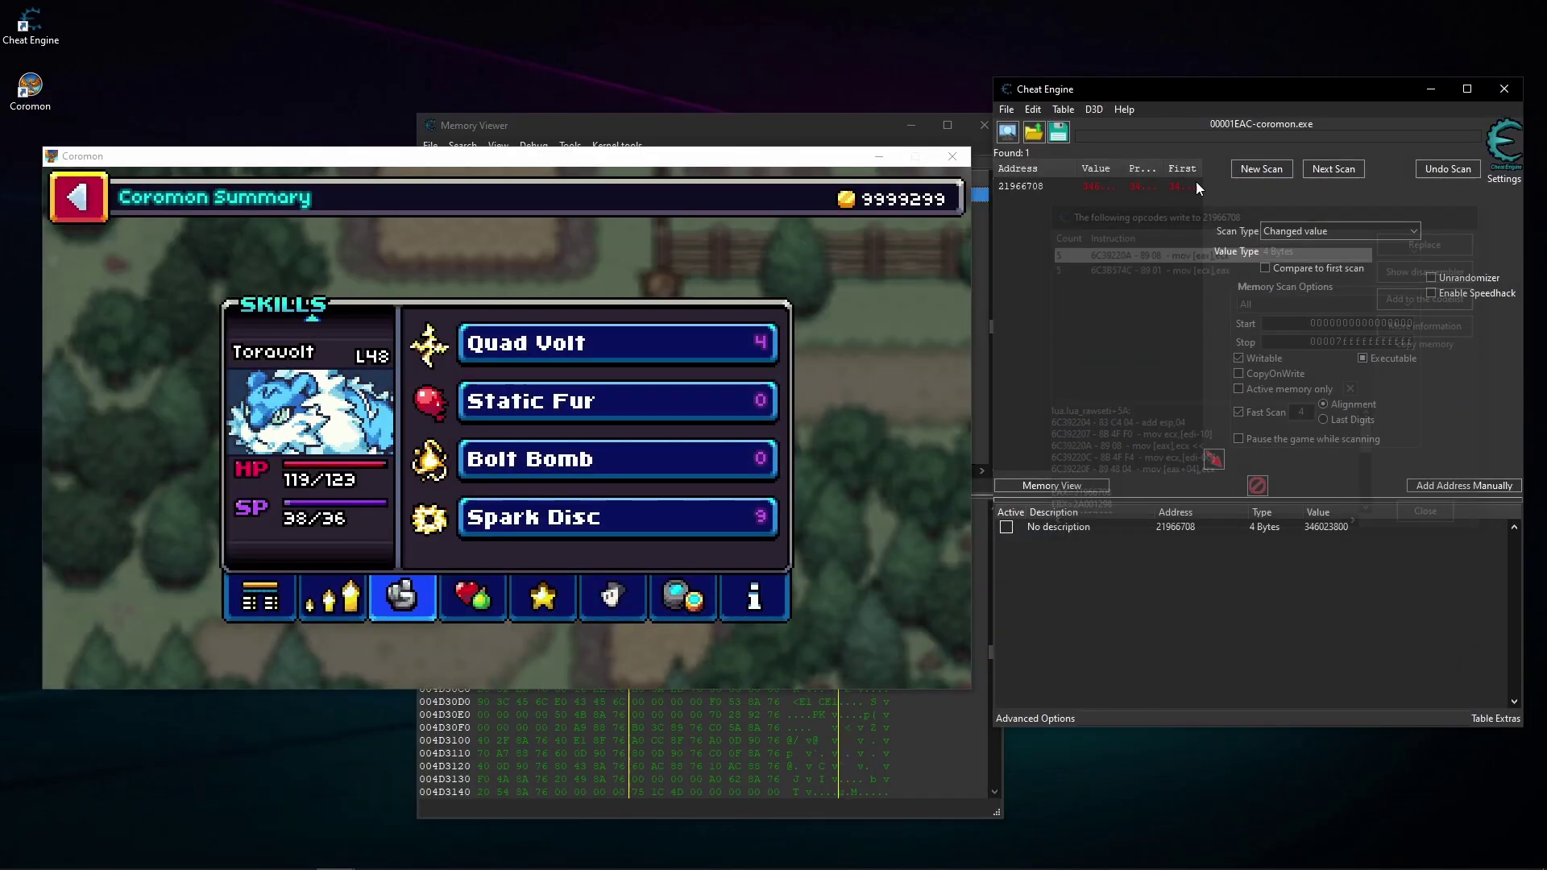
left_click(692, 132)
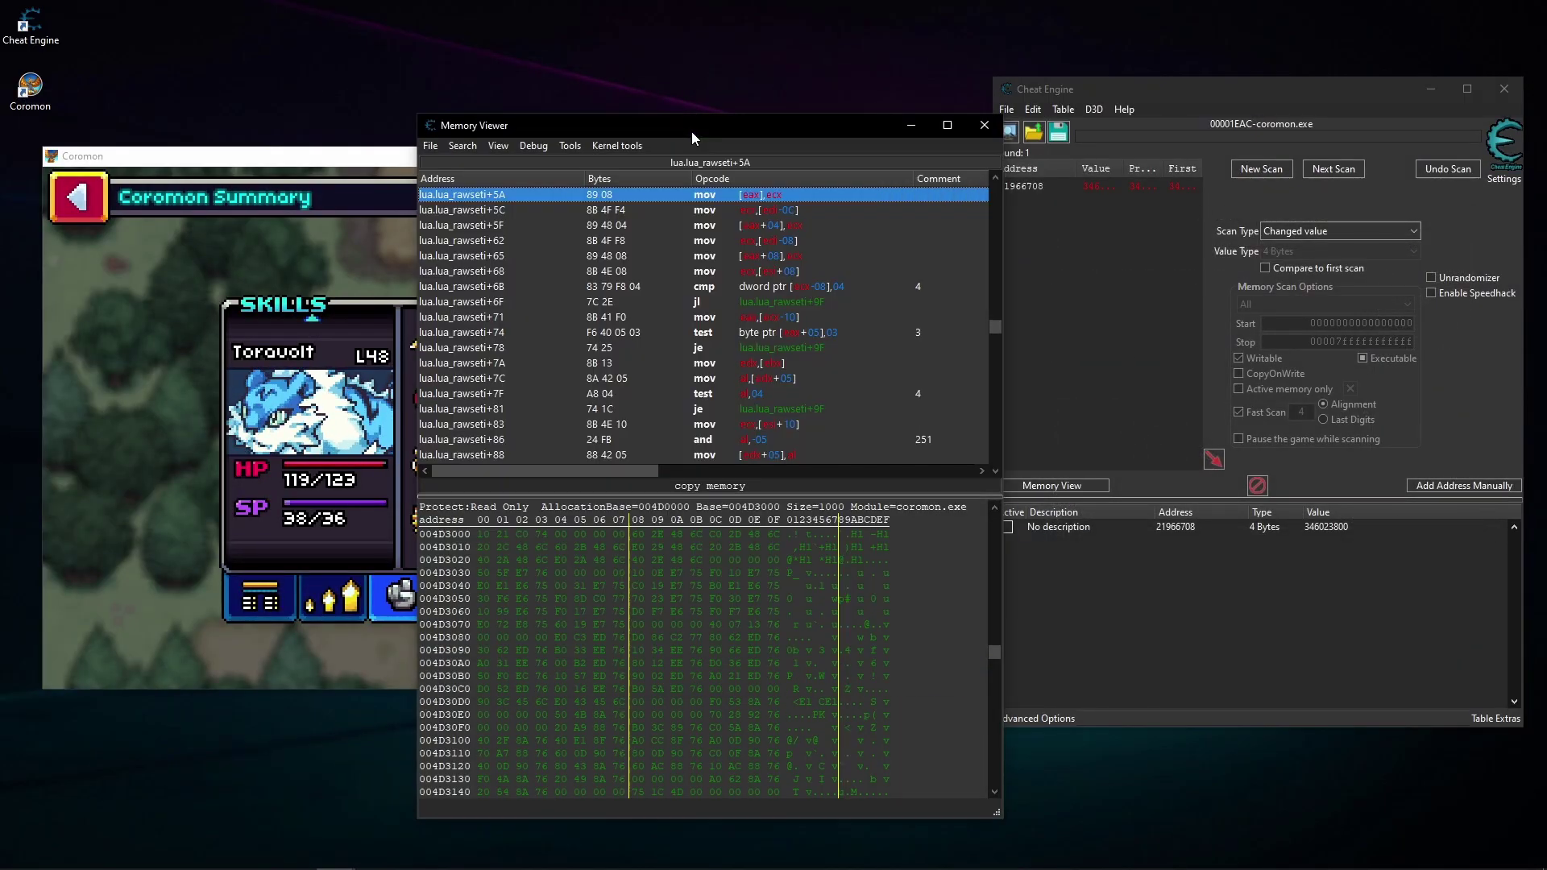
left_click(984, 125)
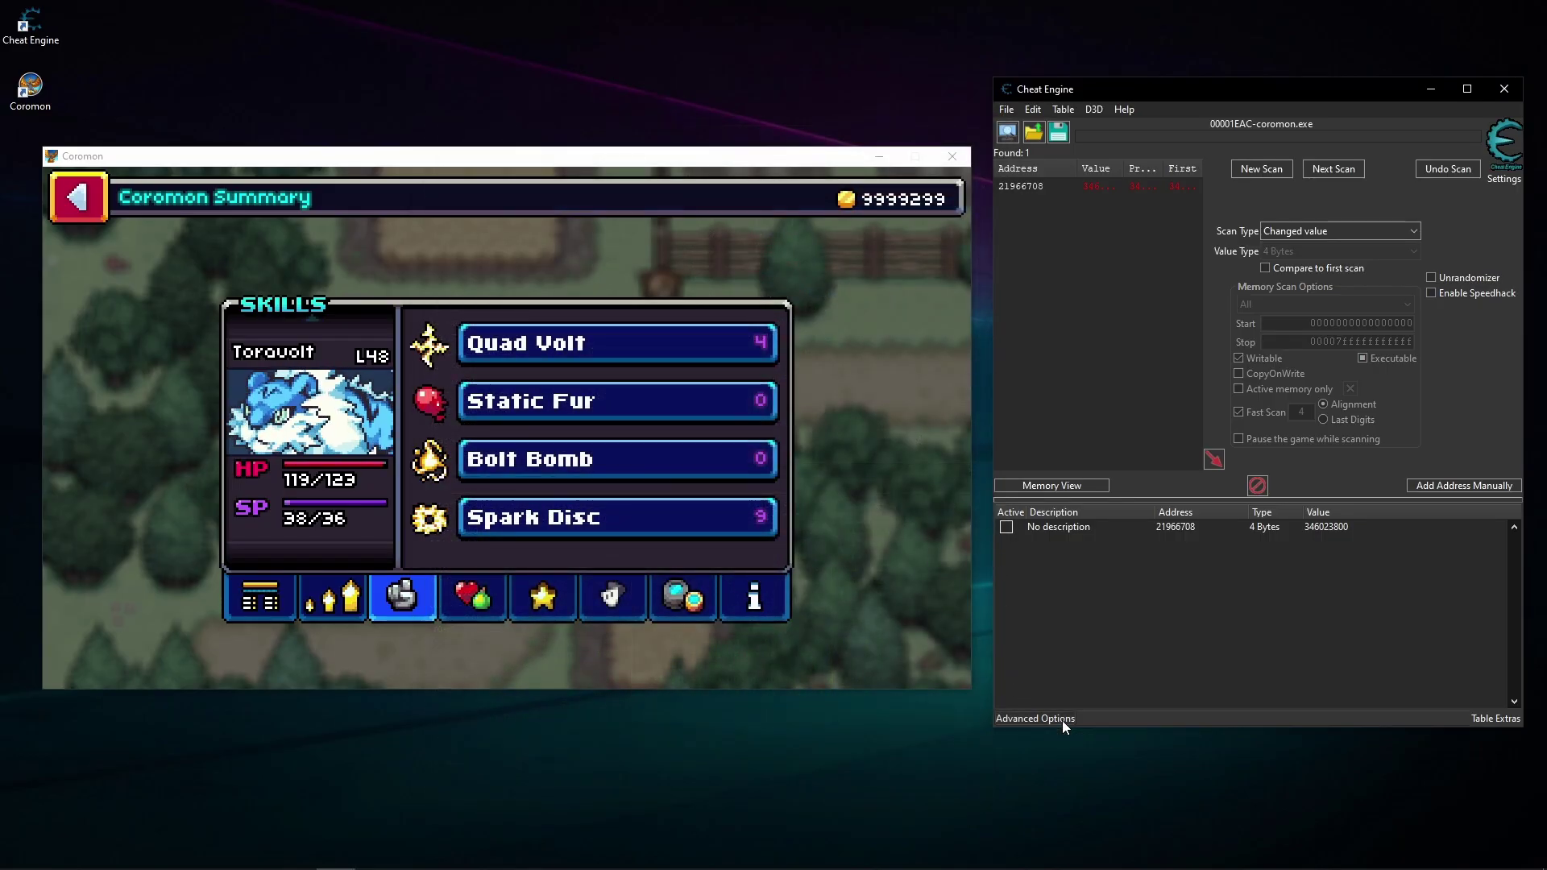
Find out what addresses the saved Skill code list entry writes to, and move the results window clear of the game
left_click(1062, 720)
left_click(950, 380)
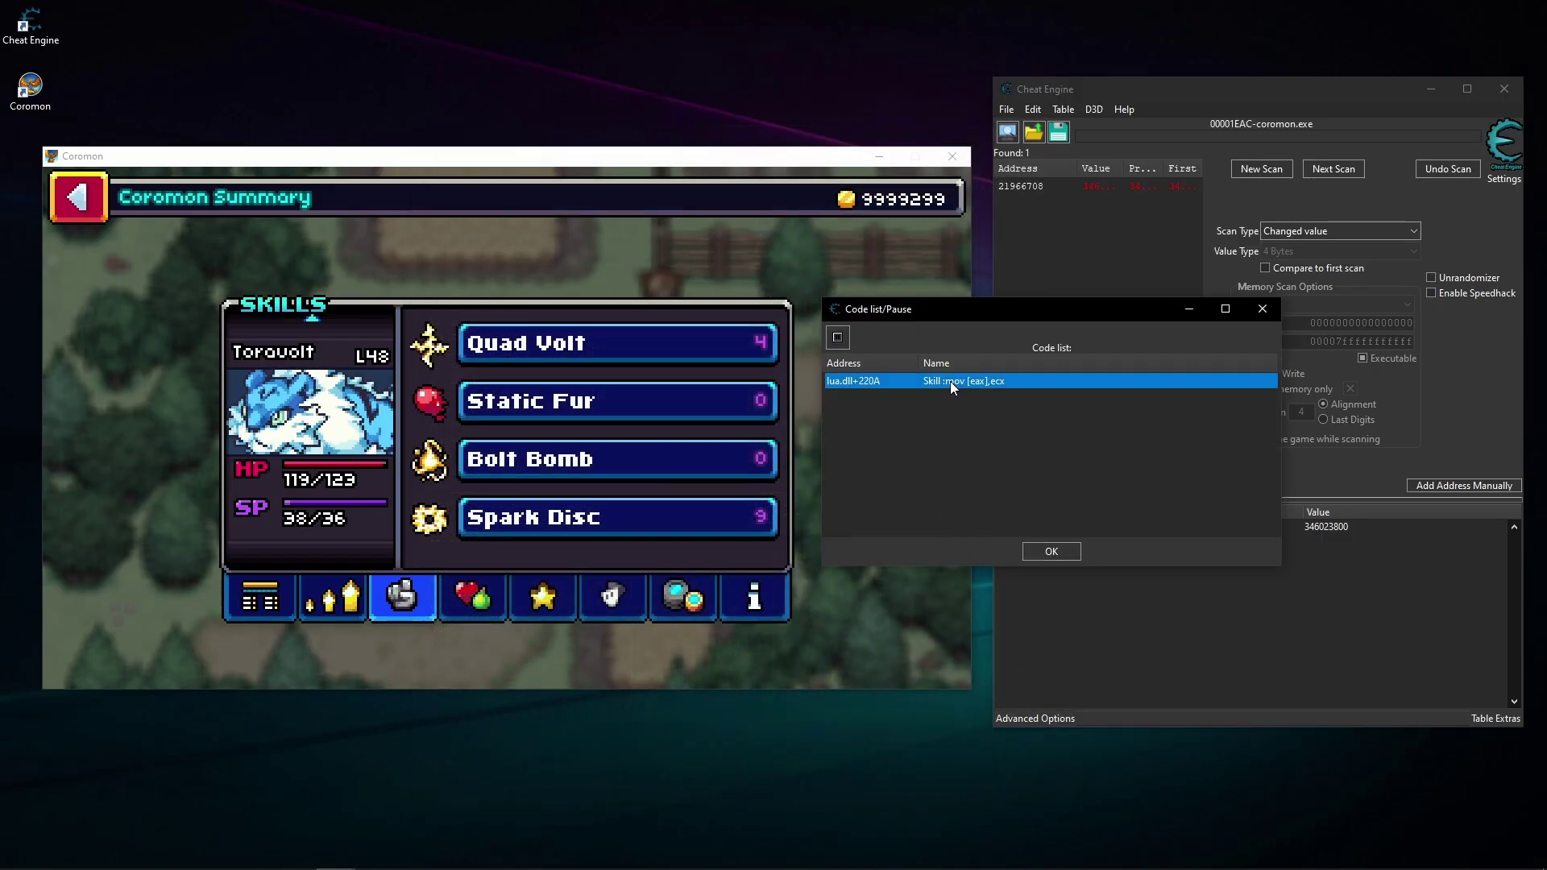
right_click(950, 380)
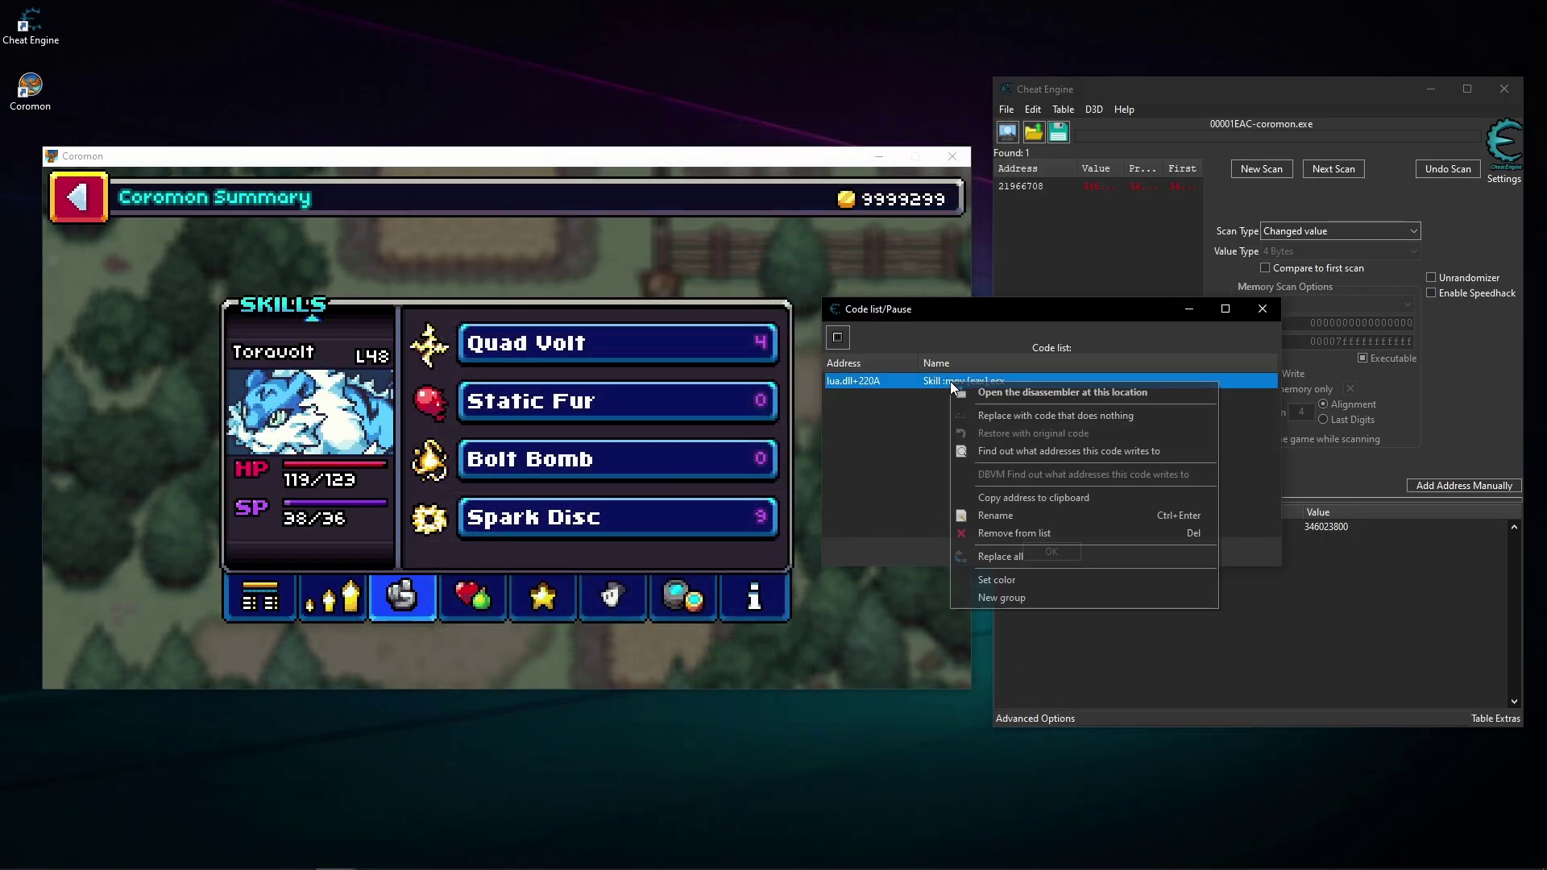
left_click(1033, 452)
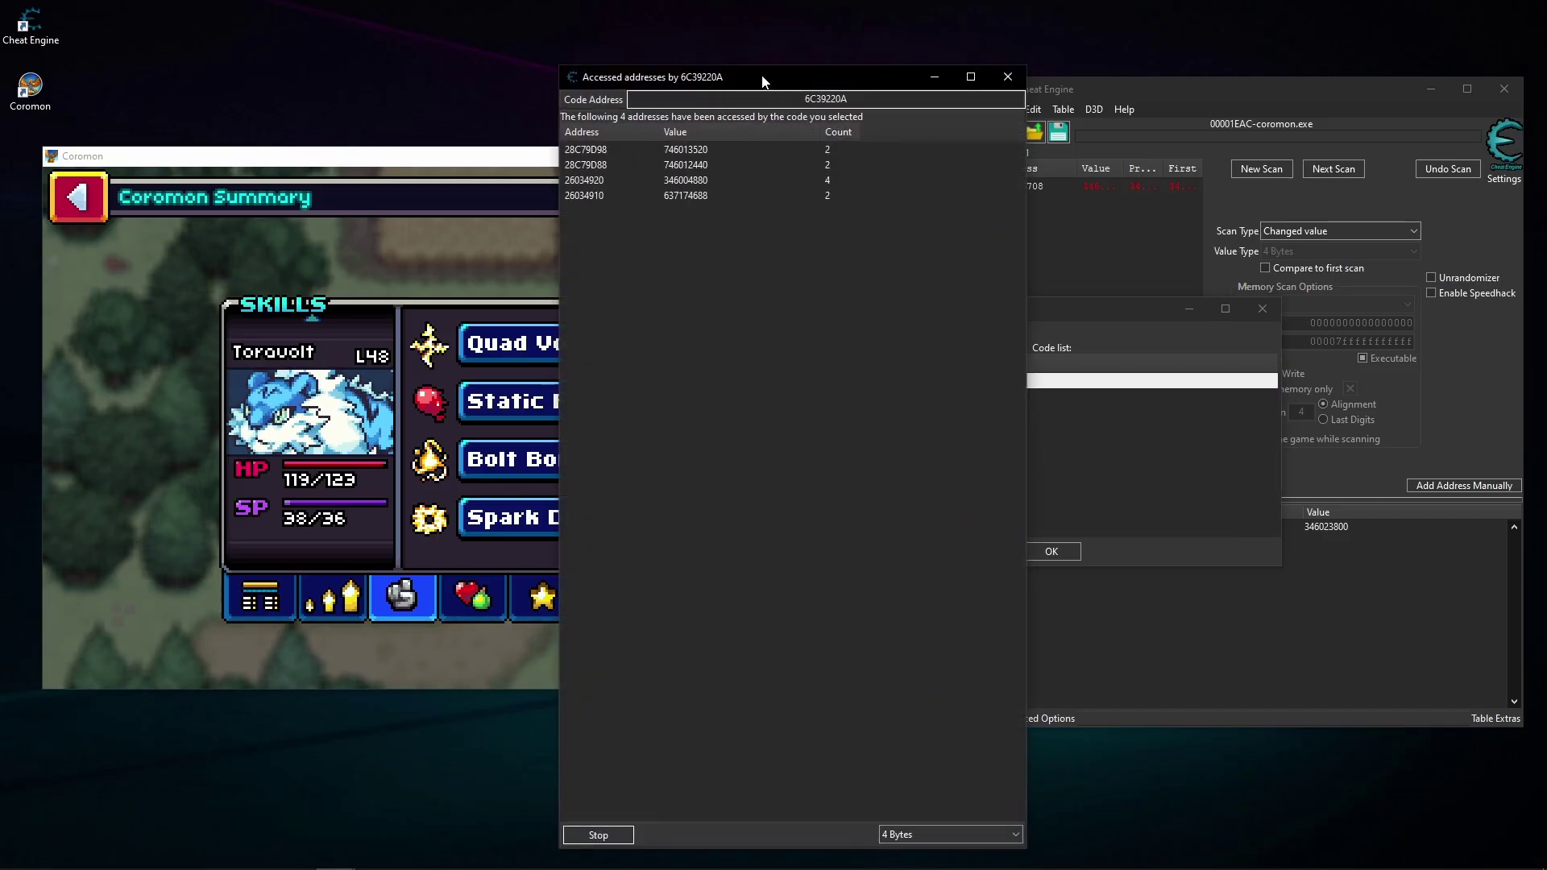
left_click_drag(769, 79, 1232, 55)
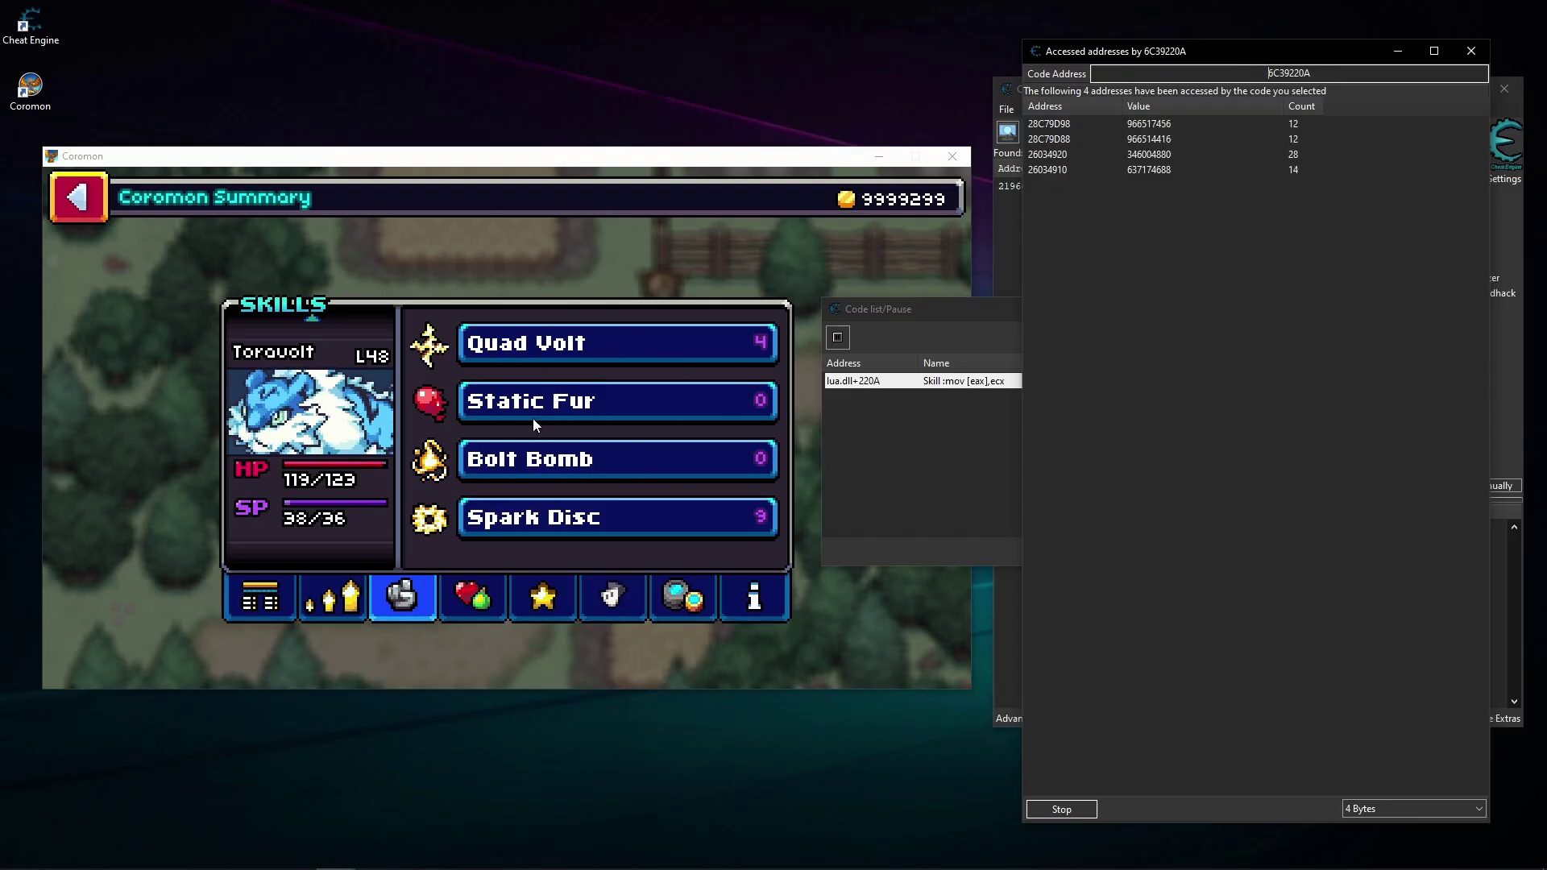
Switch through the Coromon in the game's skills summary until Slitherpin is shown
left_click(308, 647)
scroll(388, 429, "down", 4)
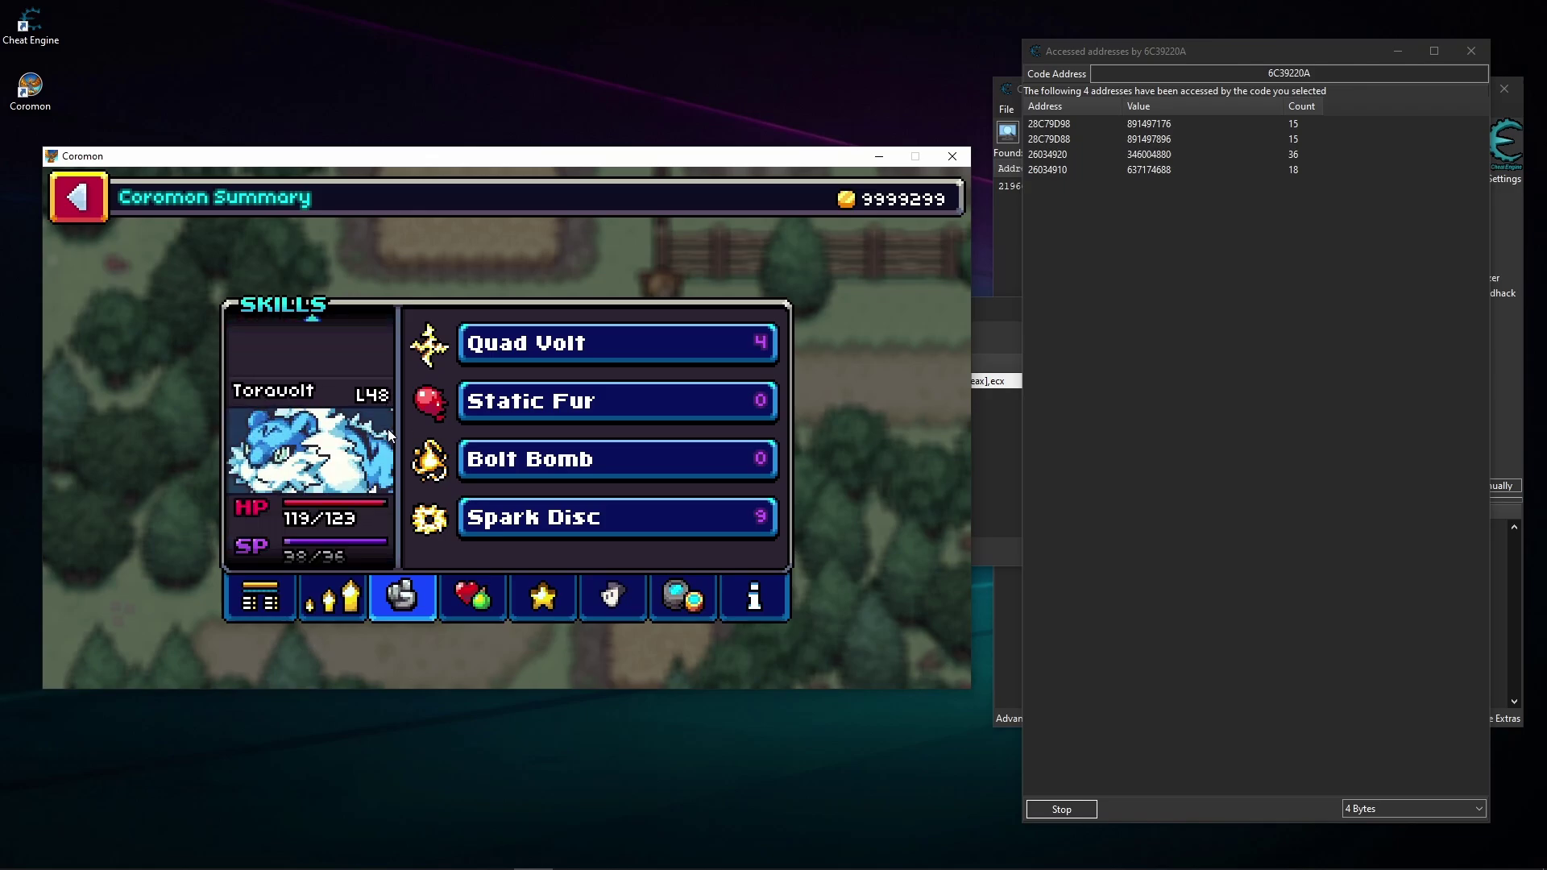
scroll(347, 424, "down", 2)
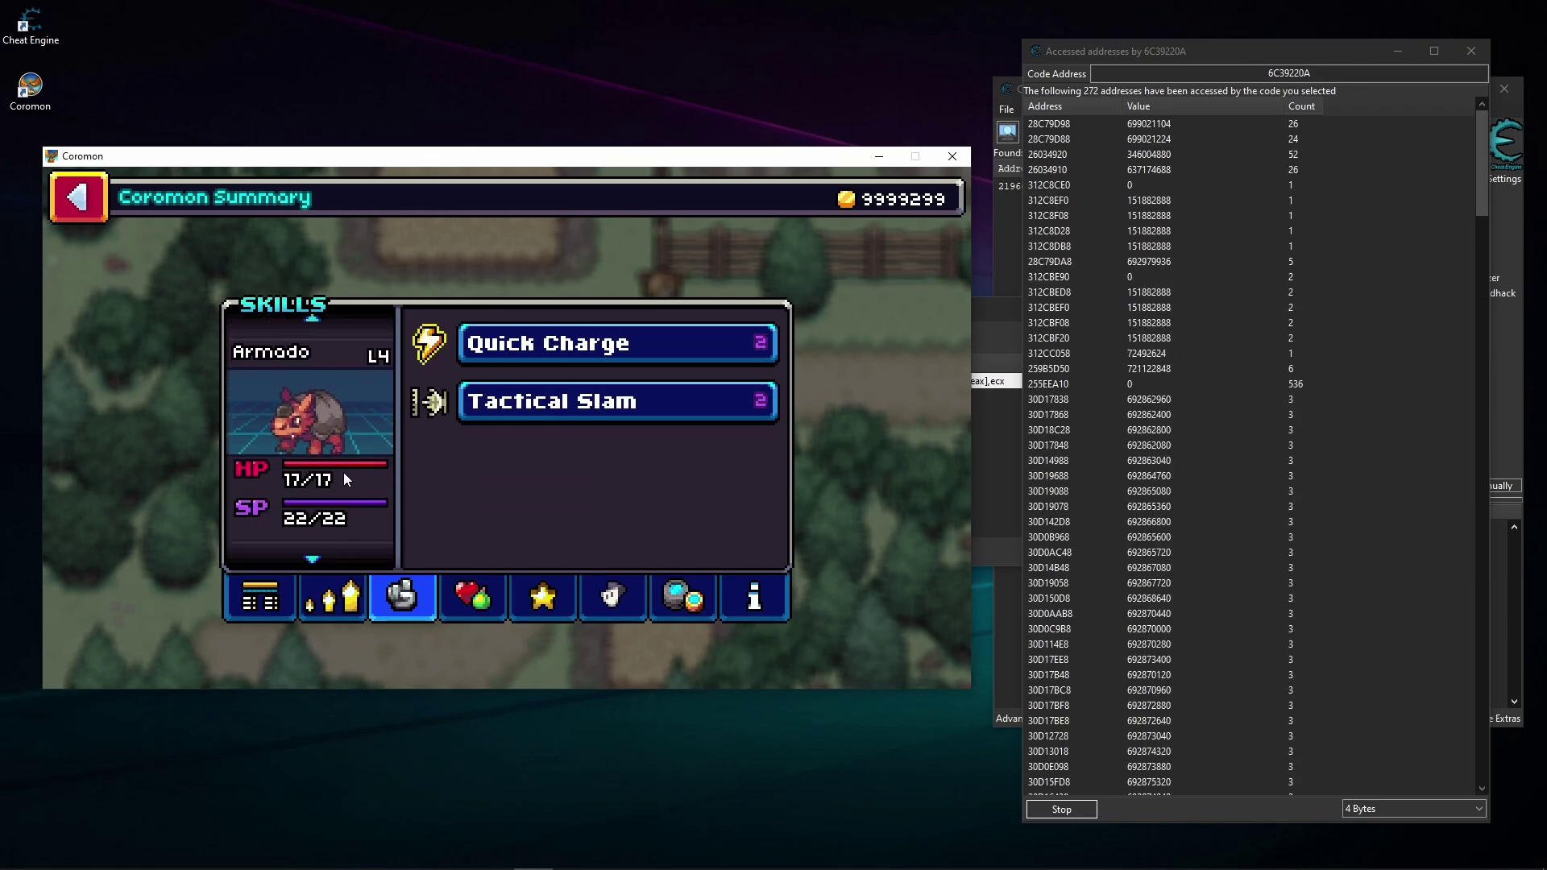
scroll(344, 472, "down", 1)
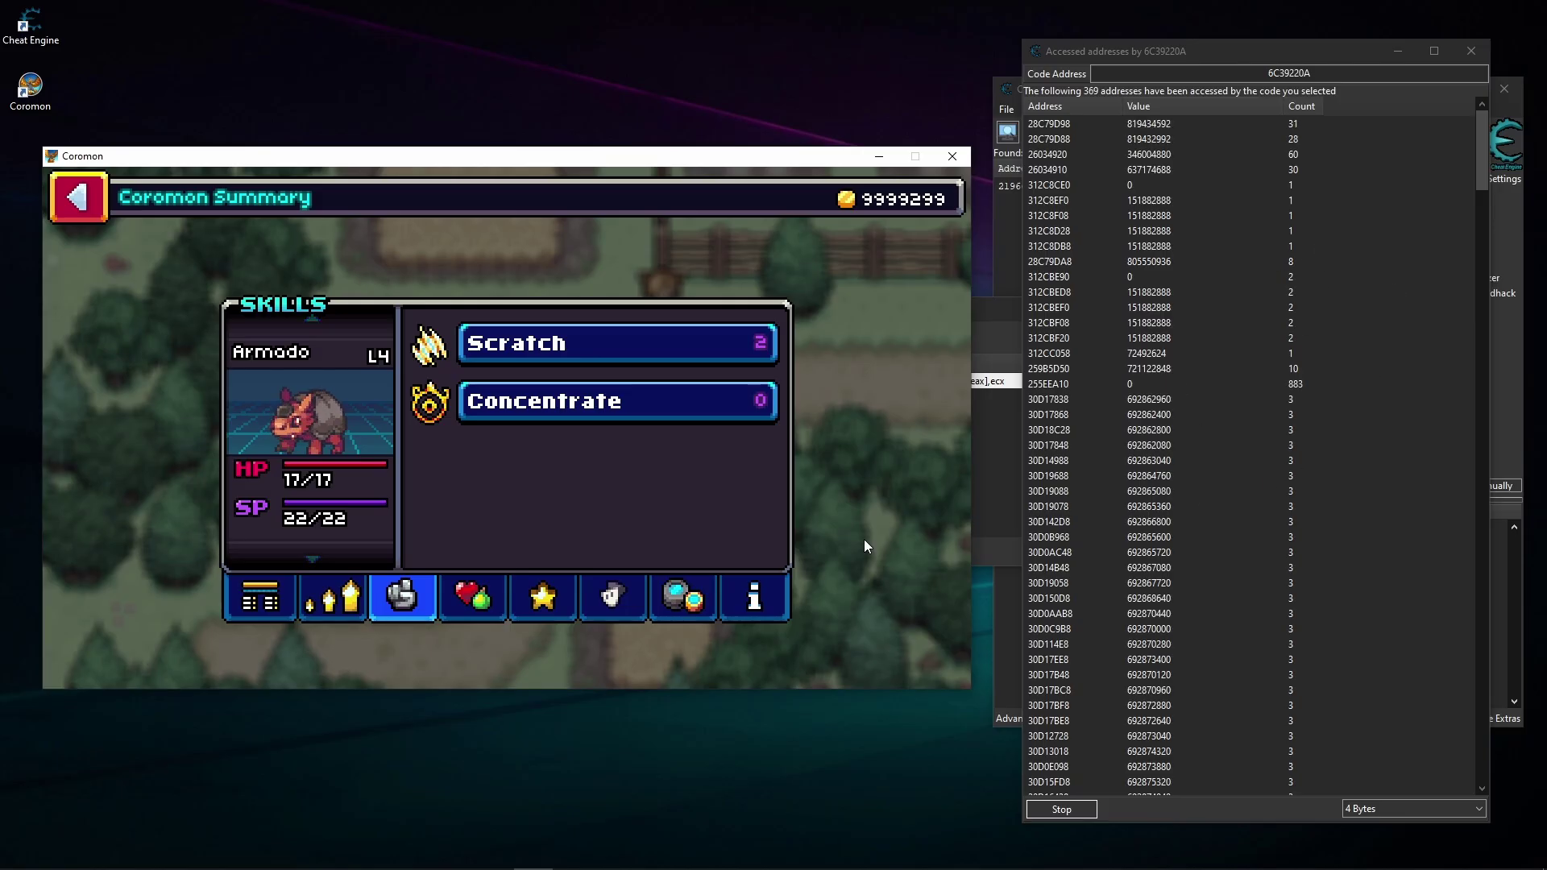
scroll(321, 423, "down", 1)
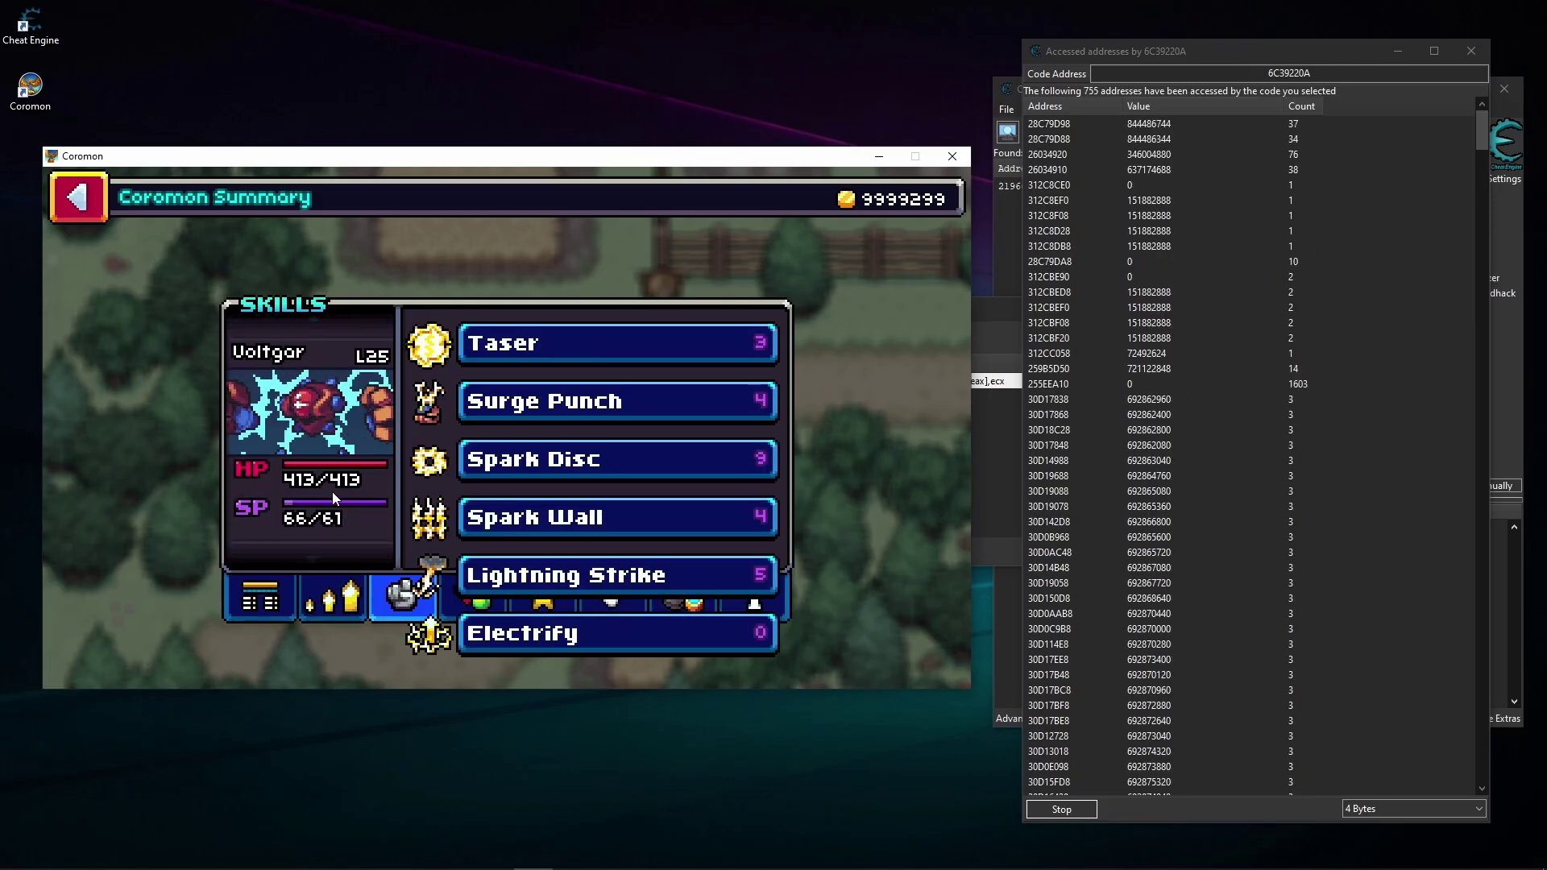
left_click_drag(333, 493, 333, 683)
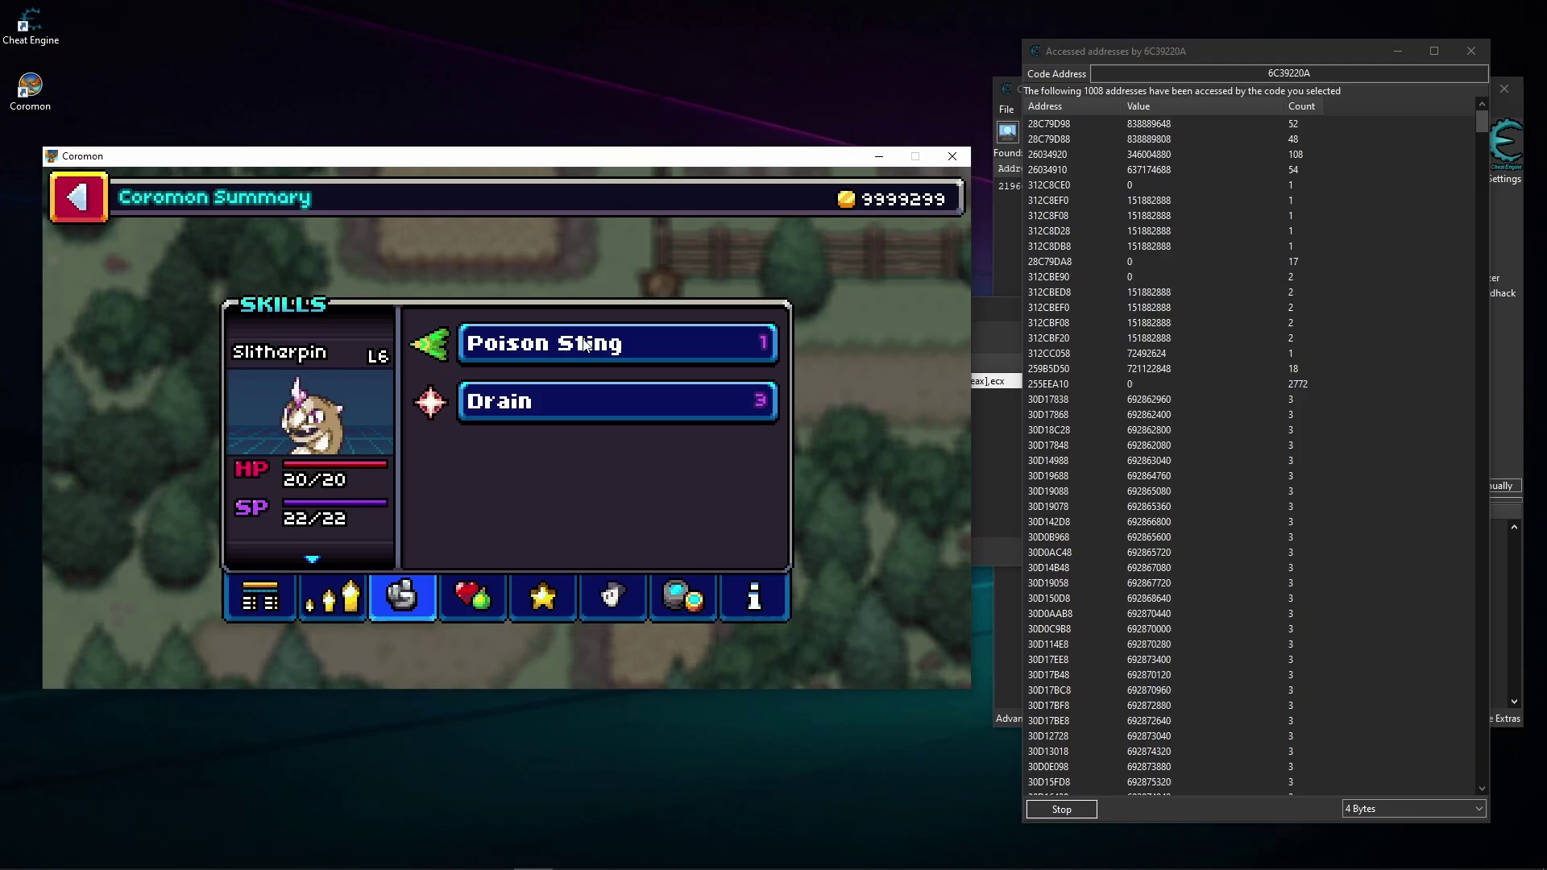
Open Slitherpin's skill selection at Poison Sting and go to the end of the accessed addresses list
left_click(586, 345)
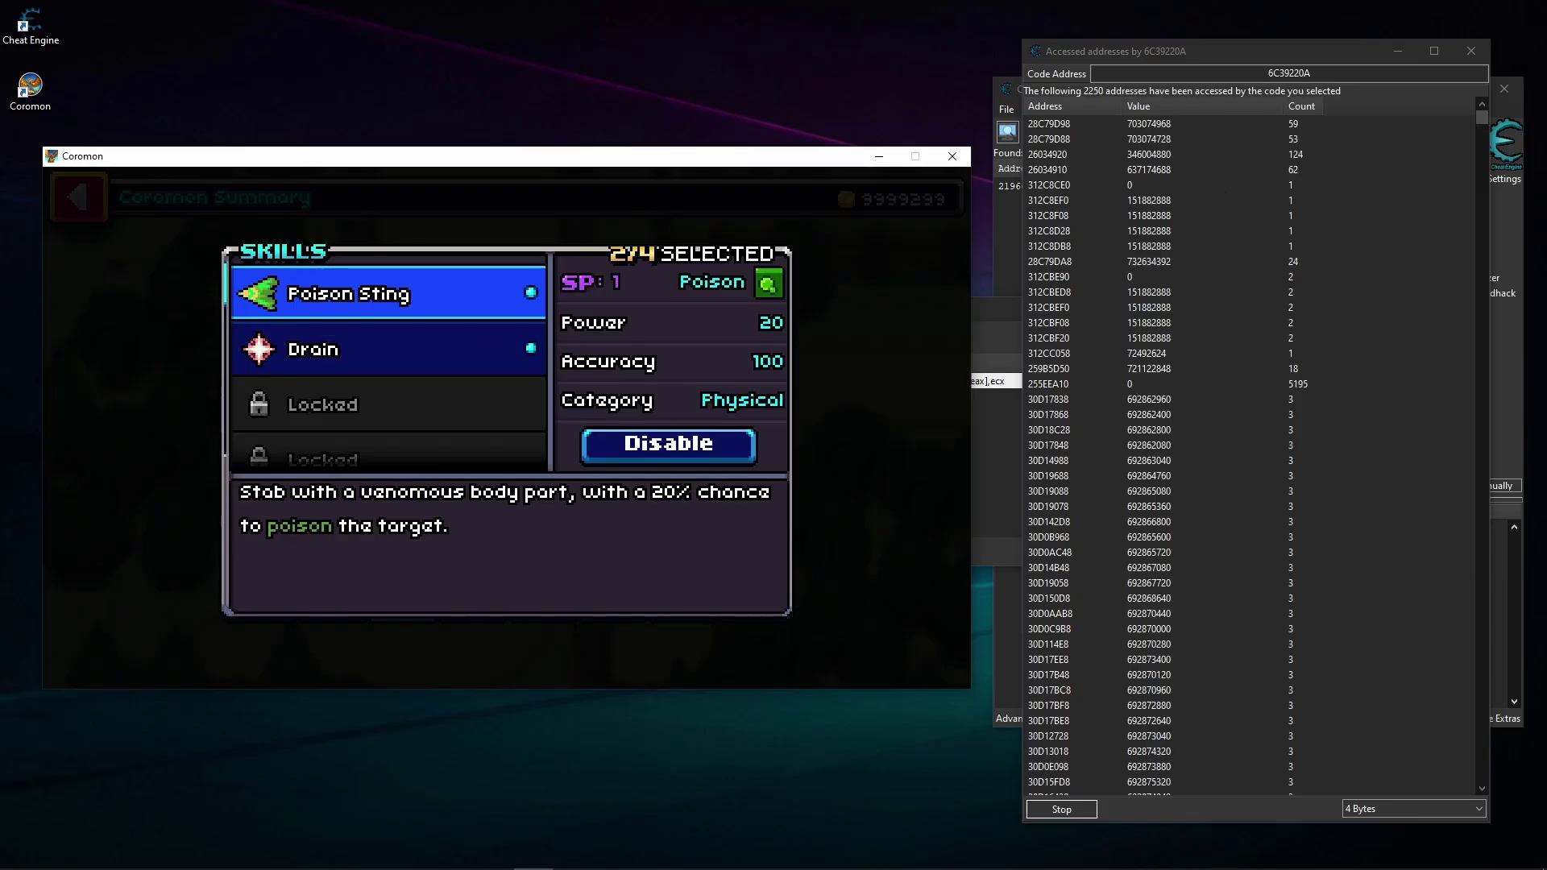
scroll(1278, 328, "down", 5)
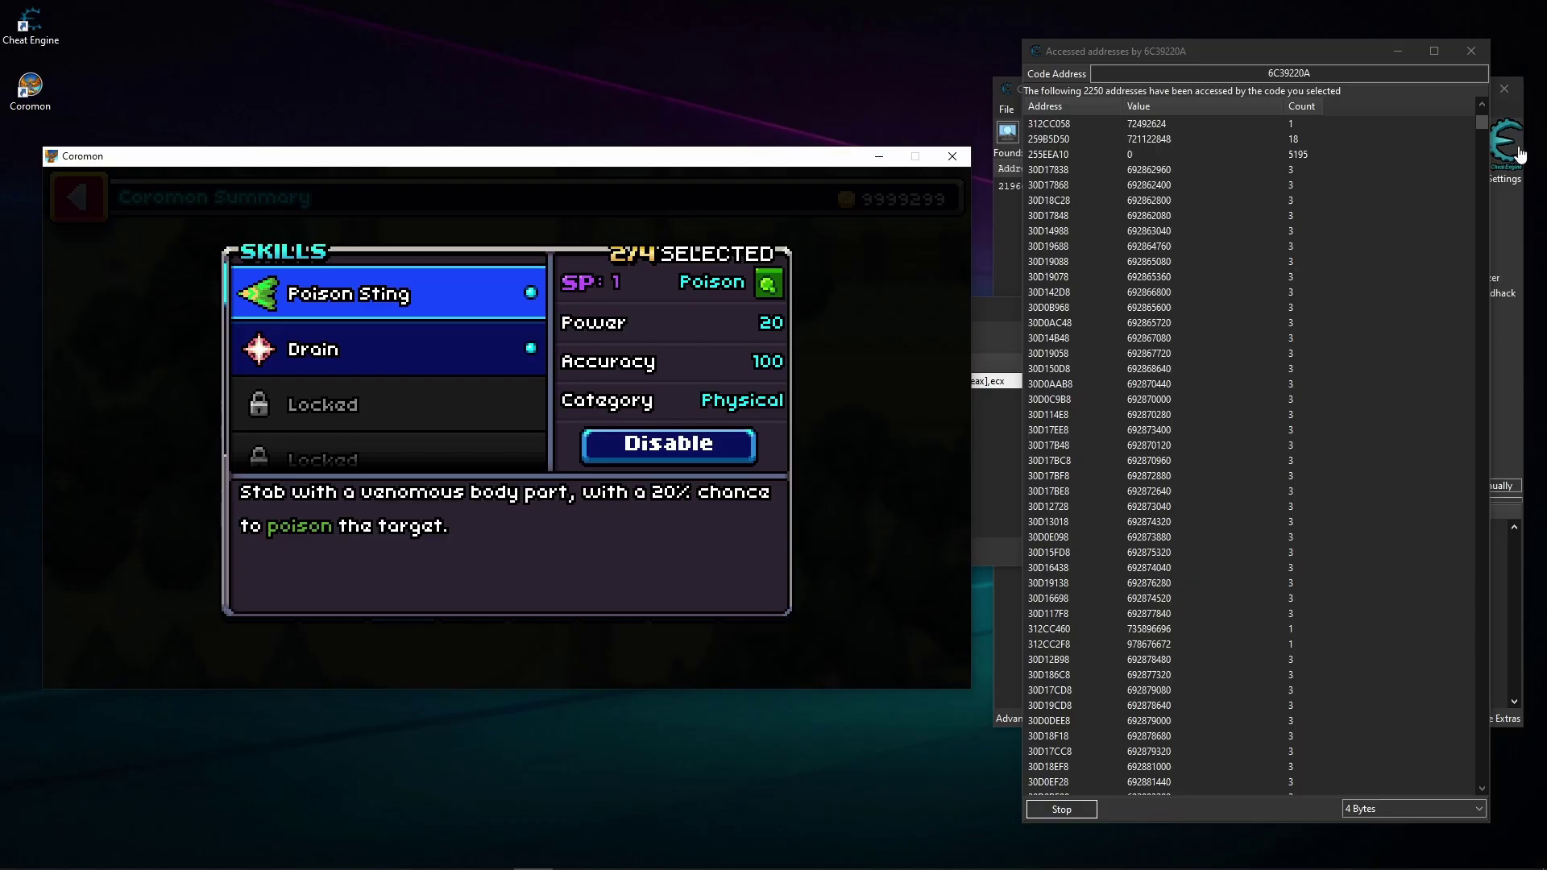
left_click_drag(1481, 123, 1491, 803)
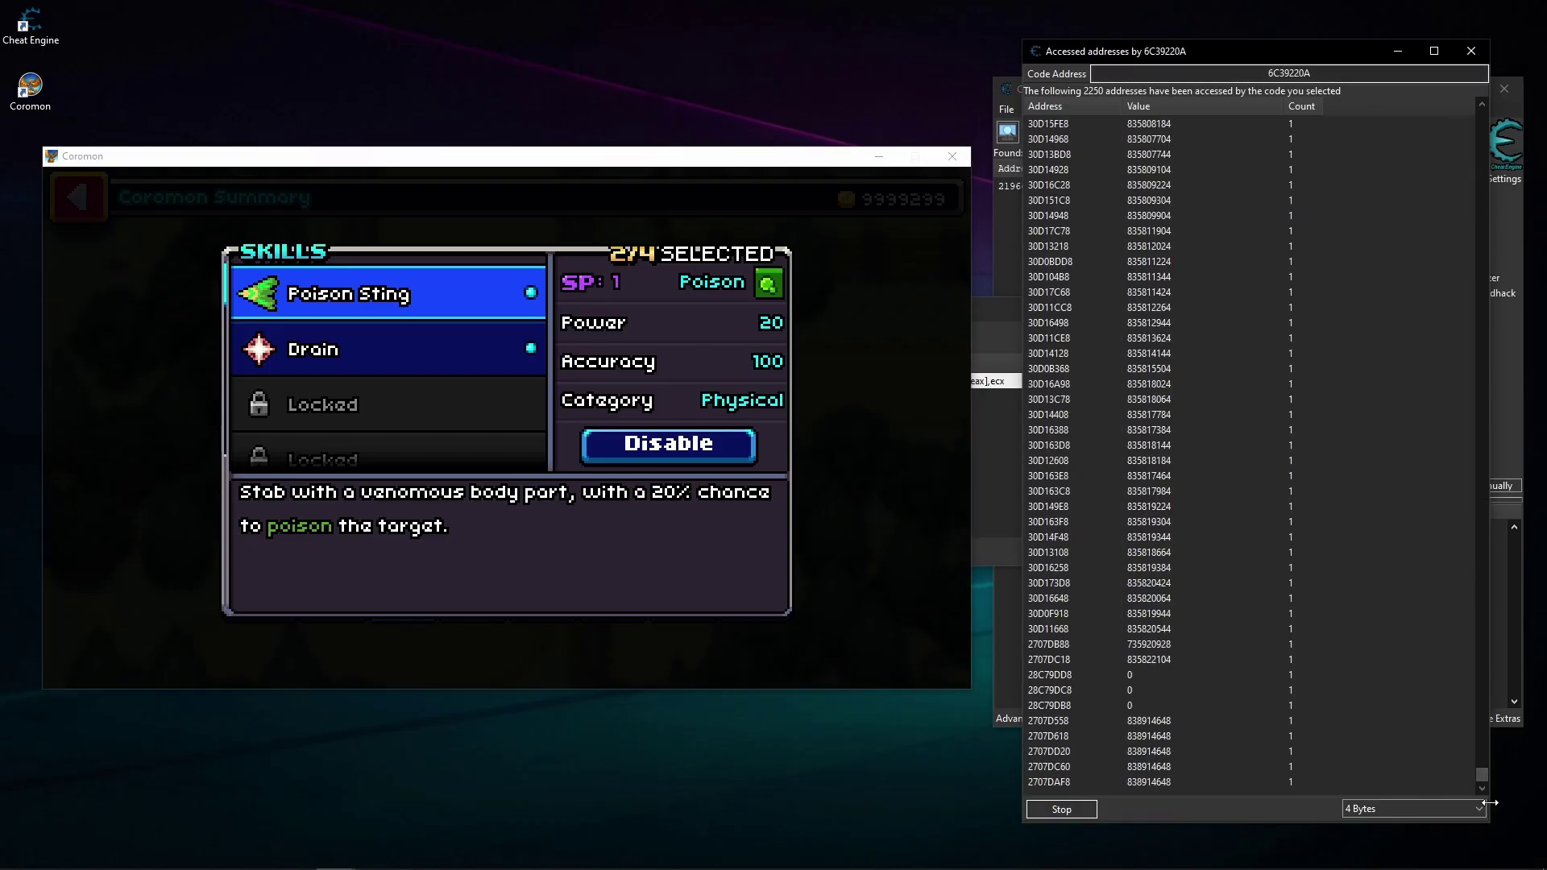
Switch from Poison Sting to Drain while watching the newest accessed addresses, and mark the last entry, 2707DAF8
left_click(463, 334)
left_click(400, 316)
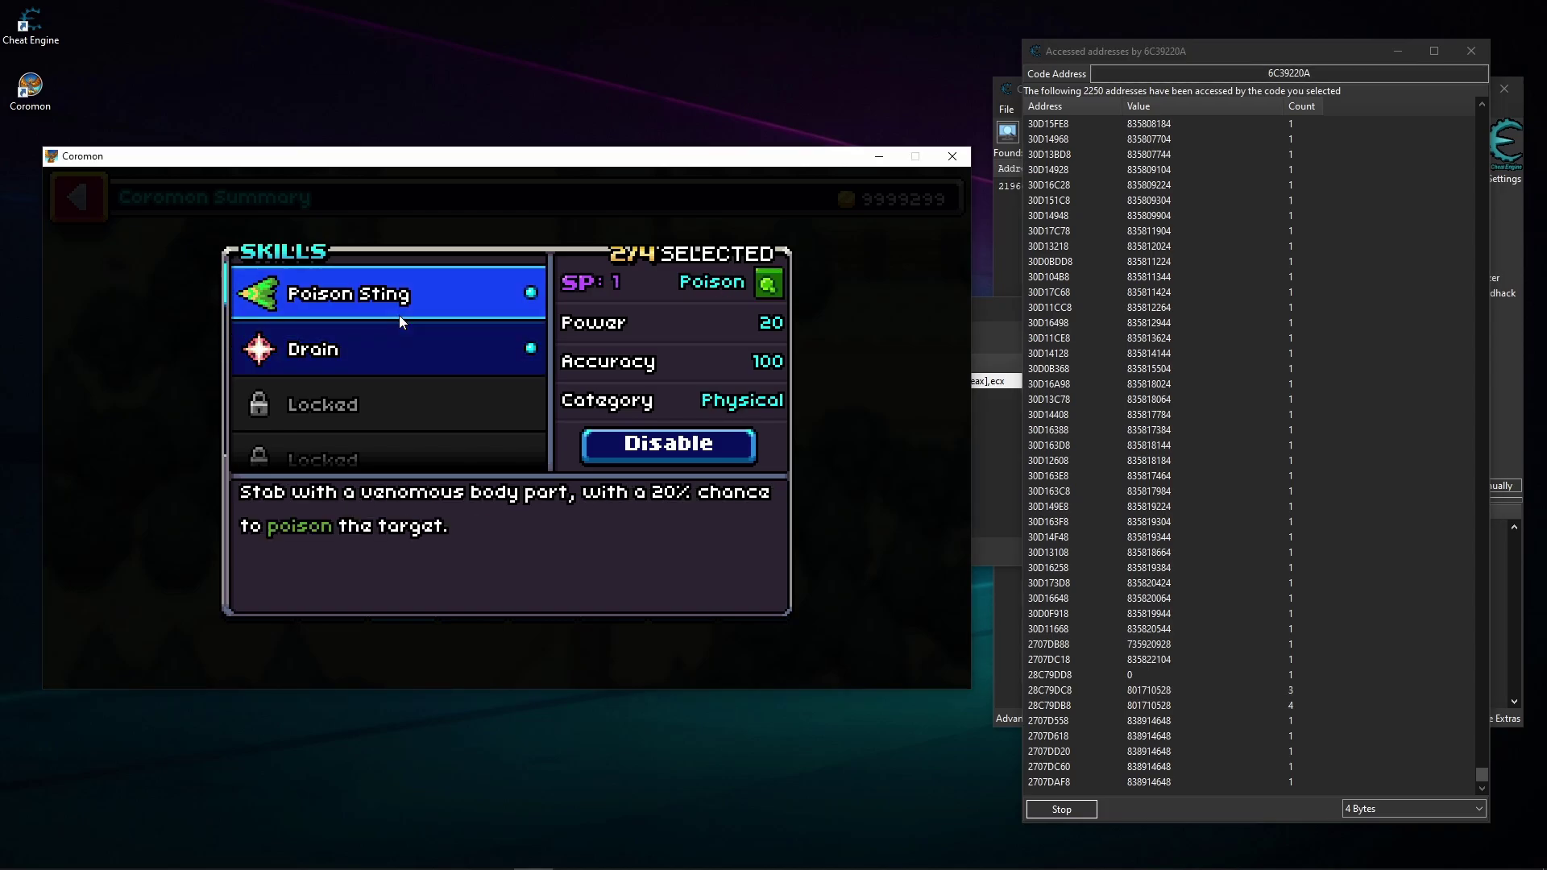
left_click(412, 372)
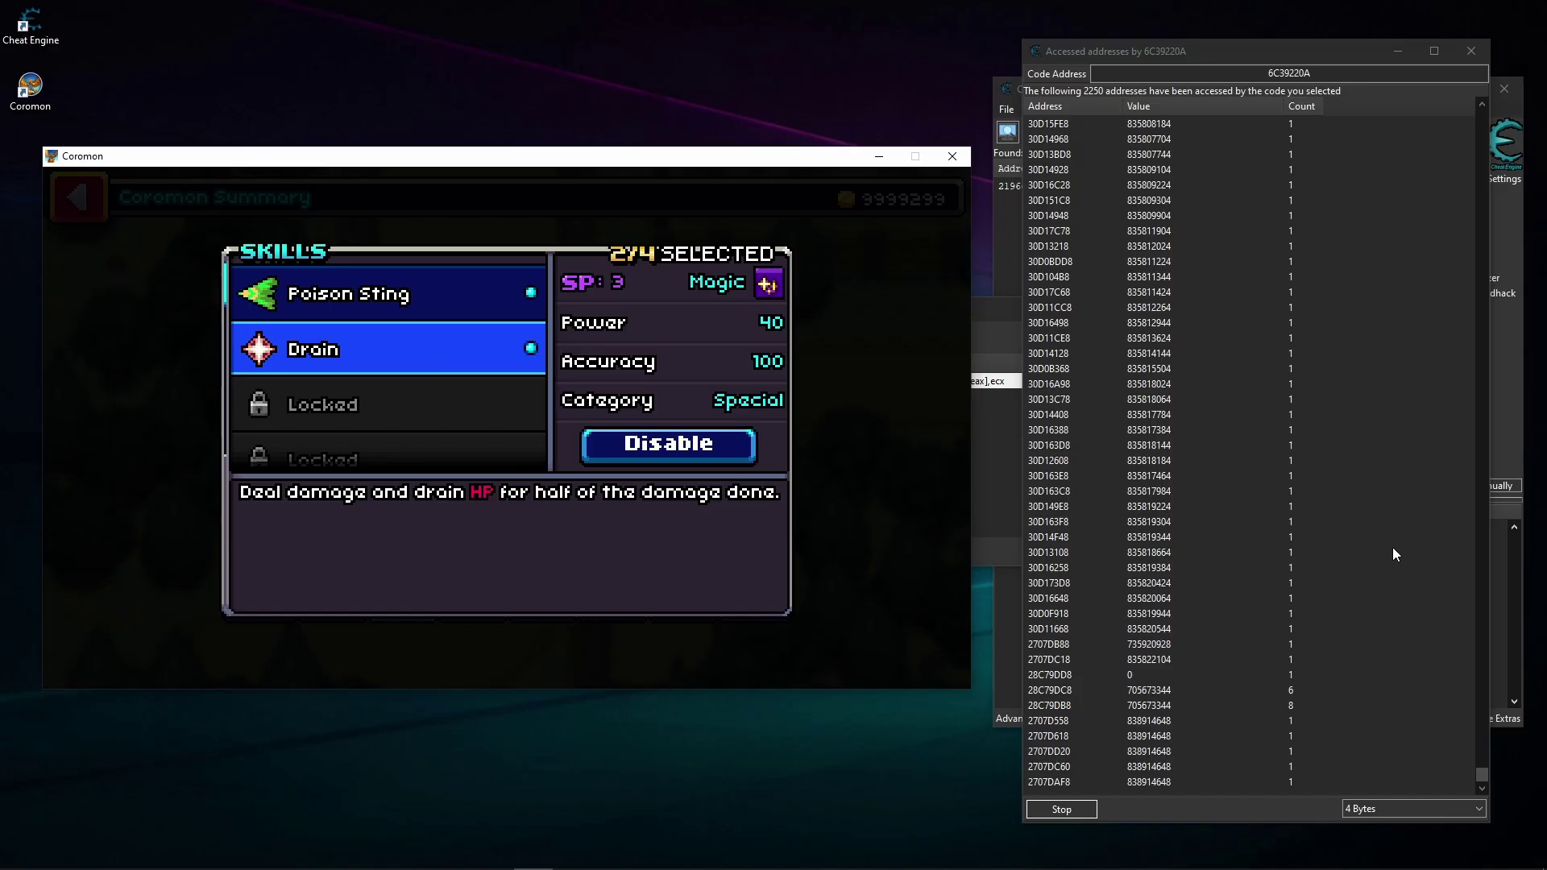
left_click(1280, 674)
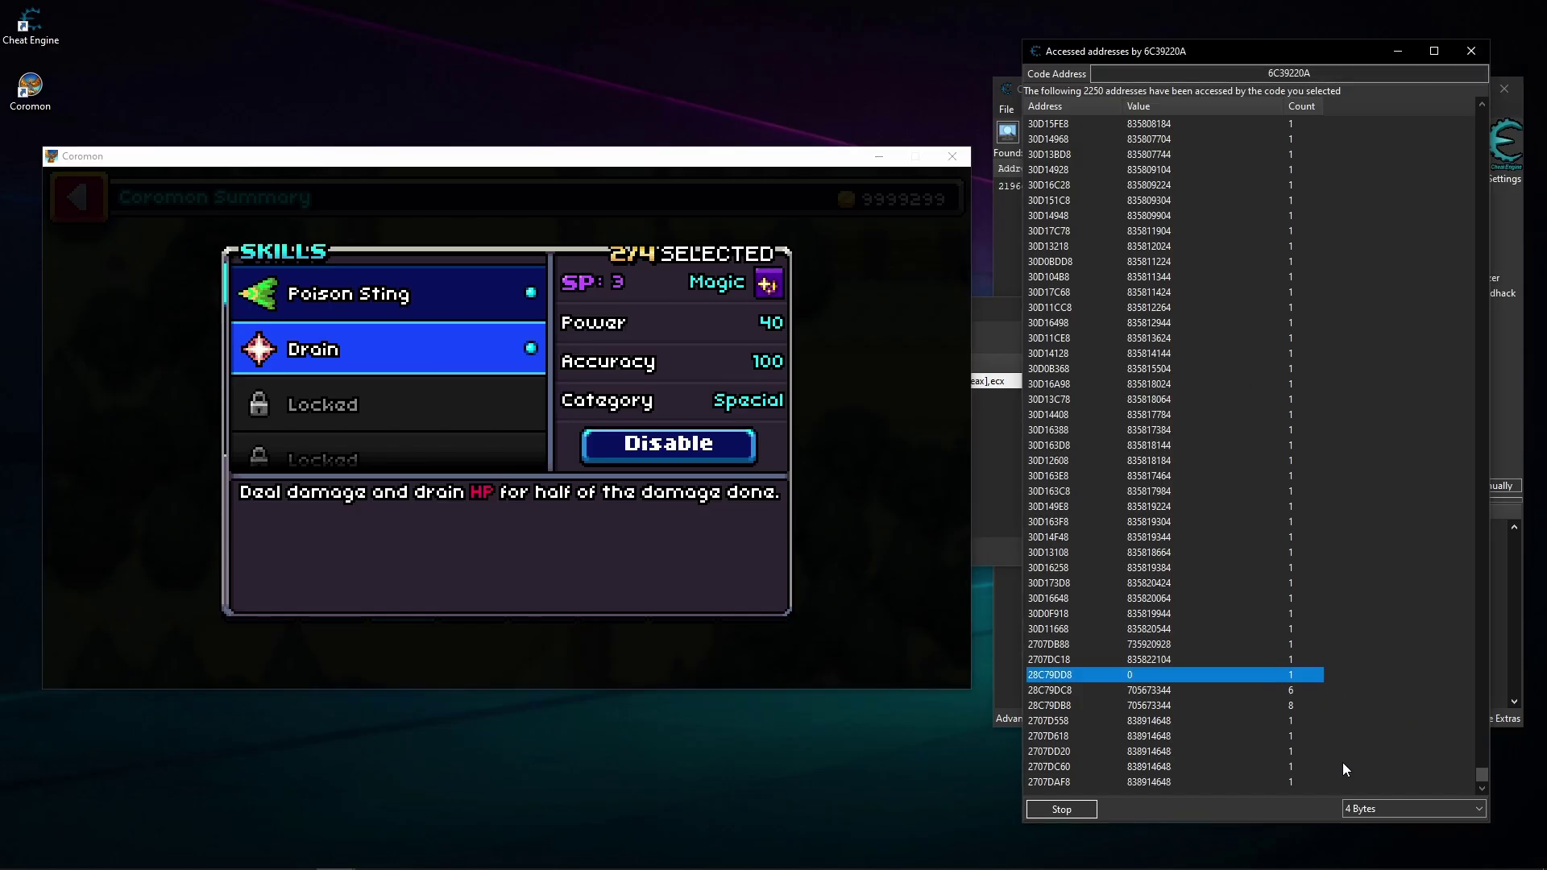
left_click(1138, 782)
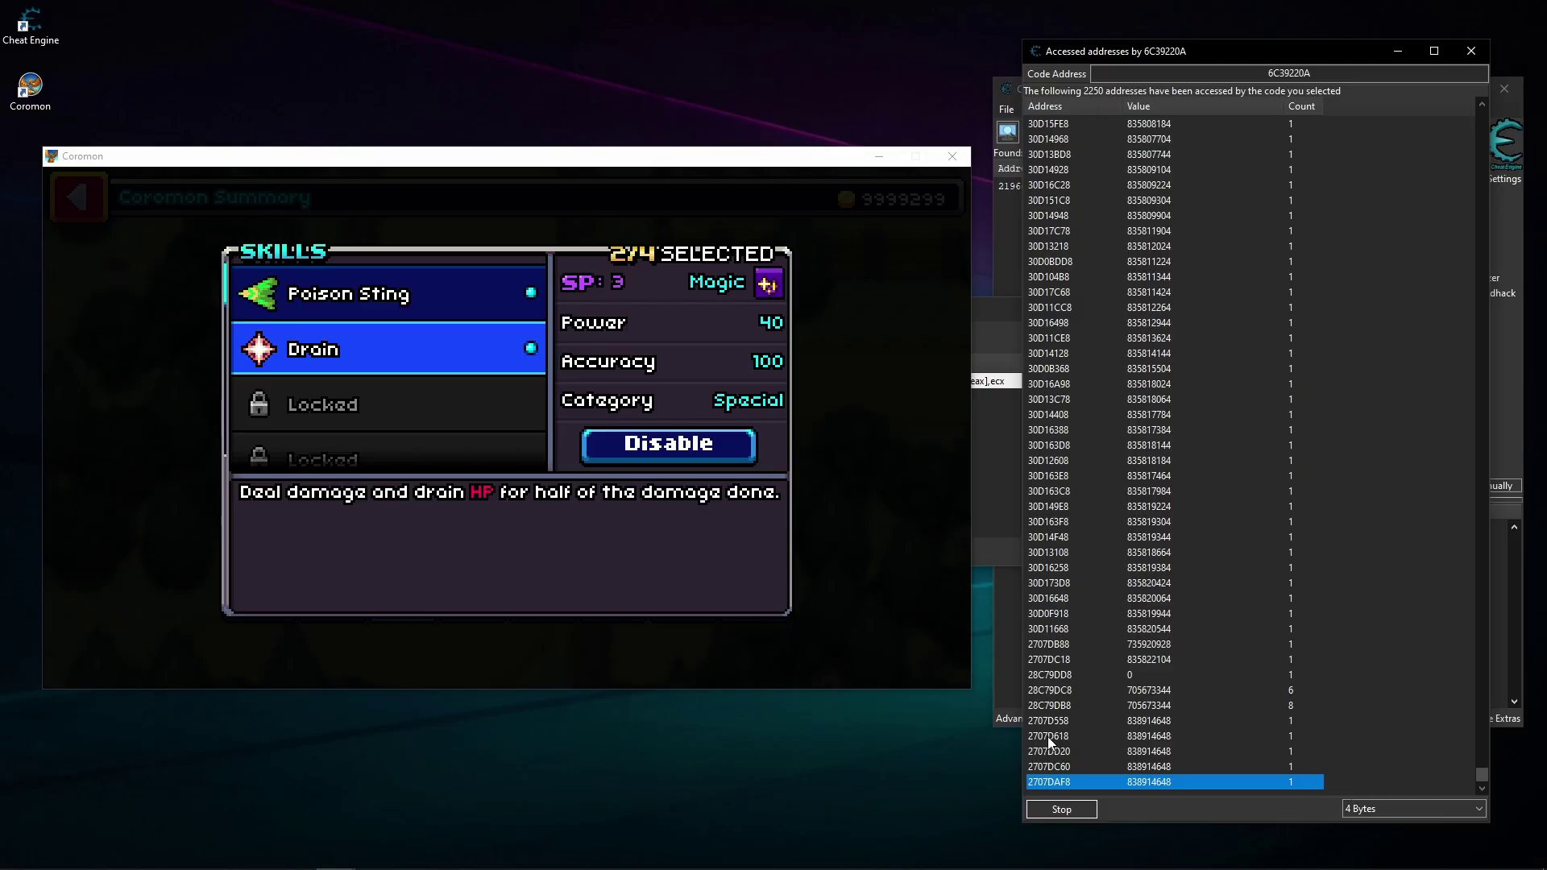
Disable Slitherpin's Poison Sting and bring the newly accessed addresses below 2707DAF8 into view
left_click(423, 321)
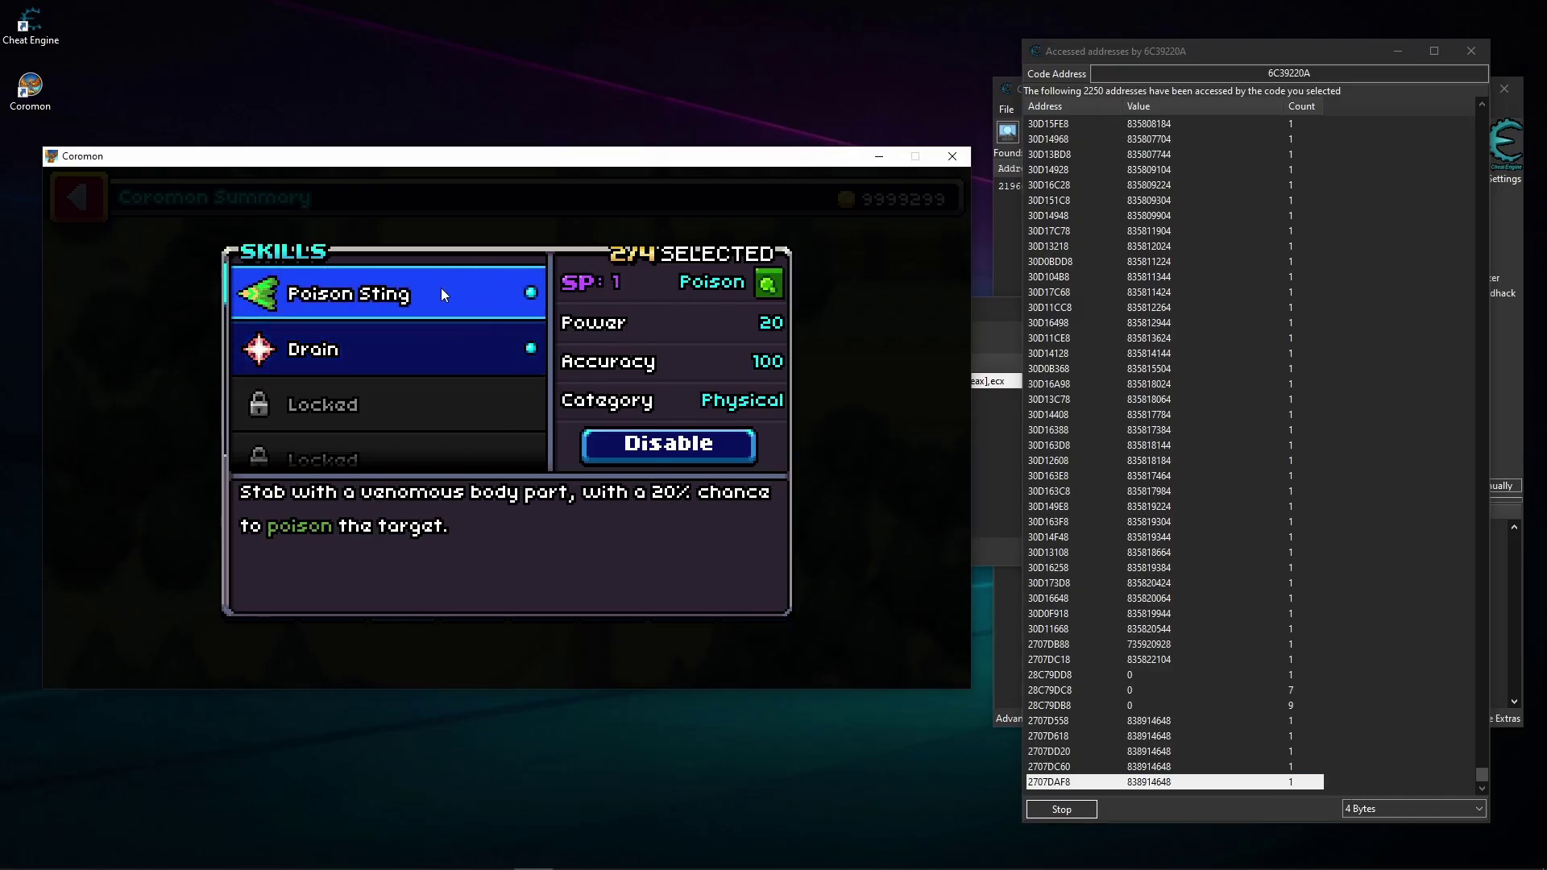
left_click(636, 456)
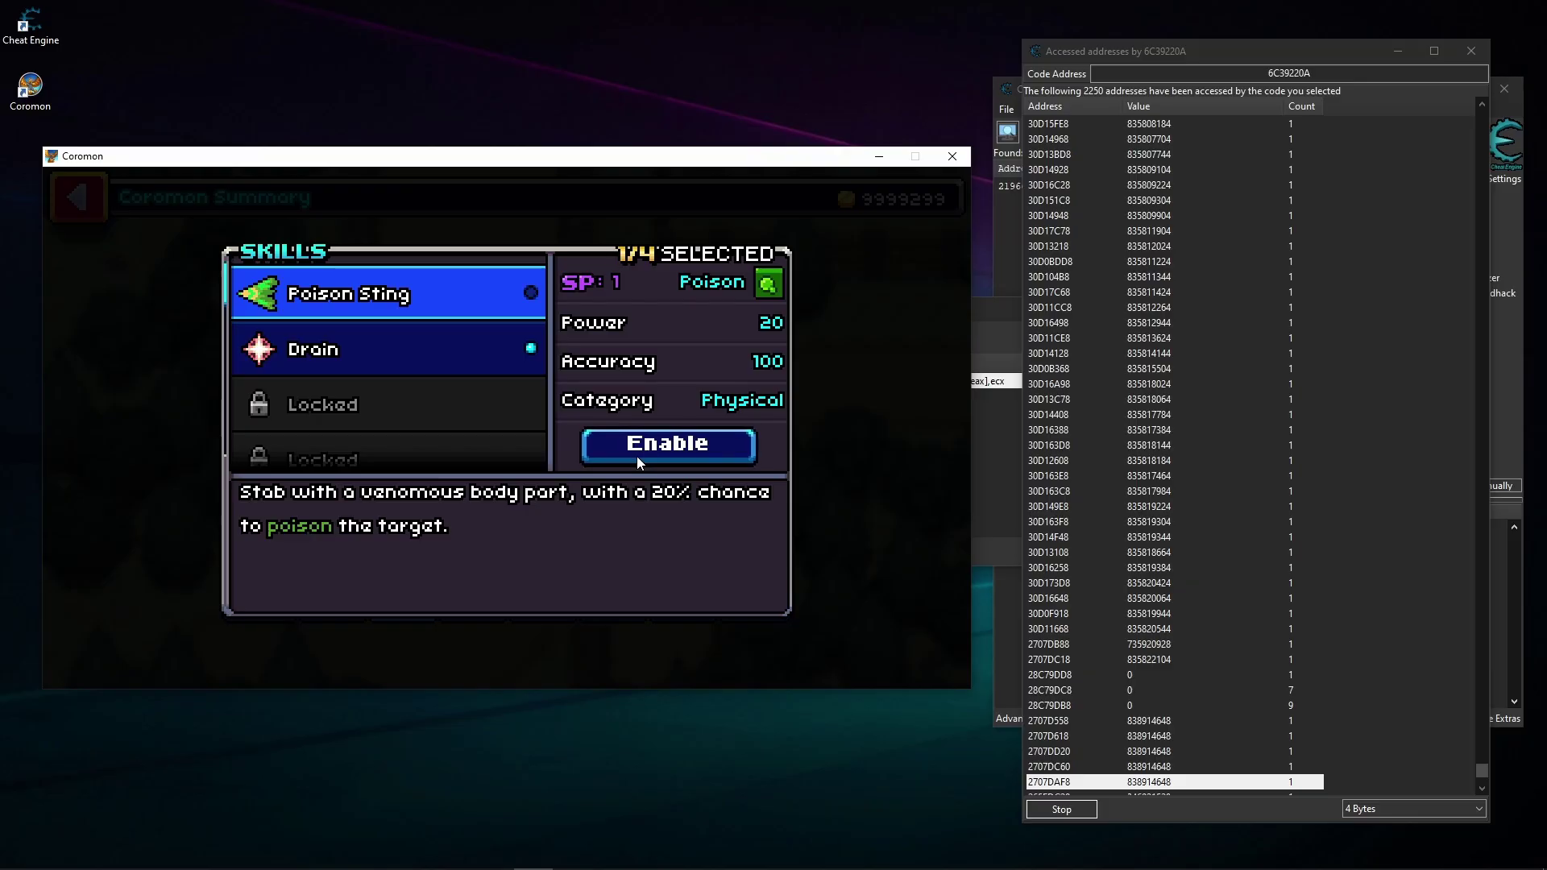
scroll(1229, 756, "down", 1)
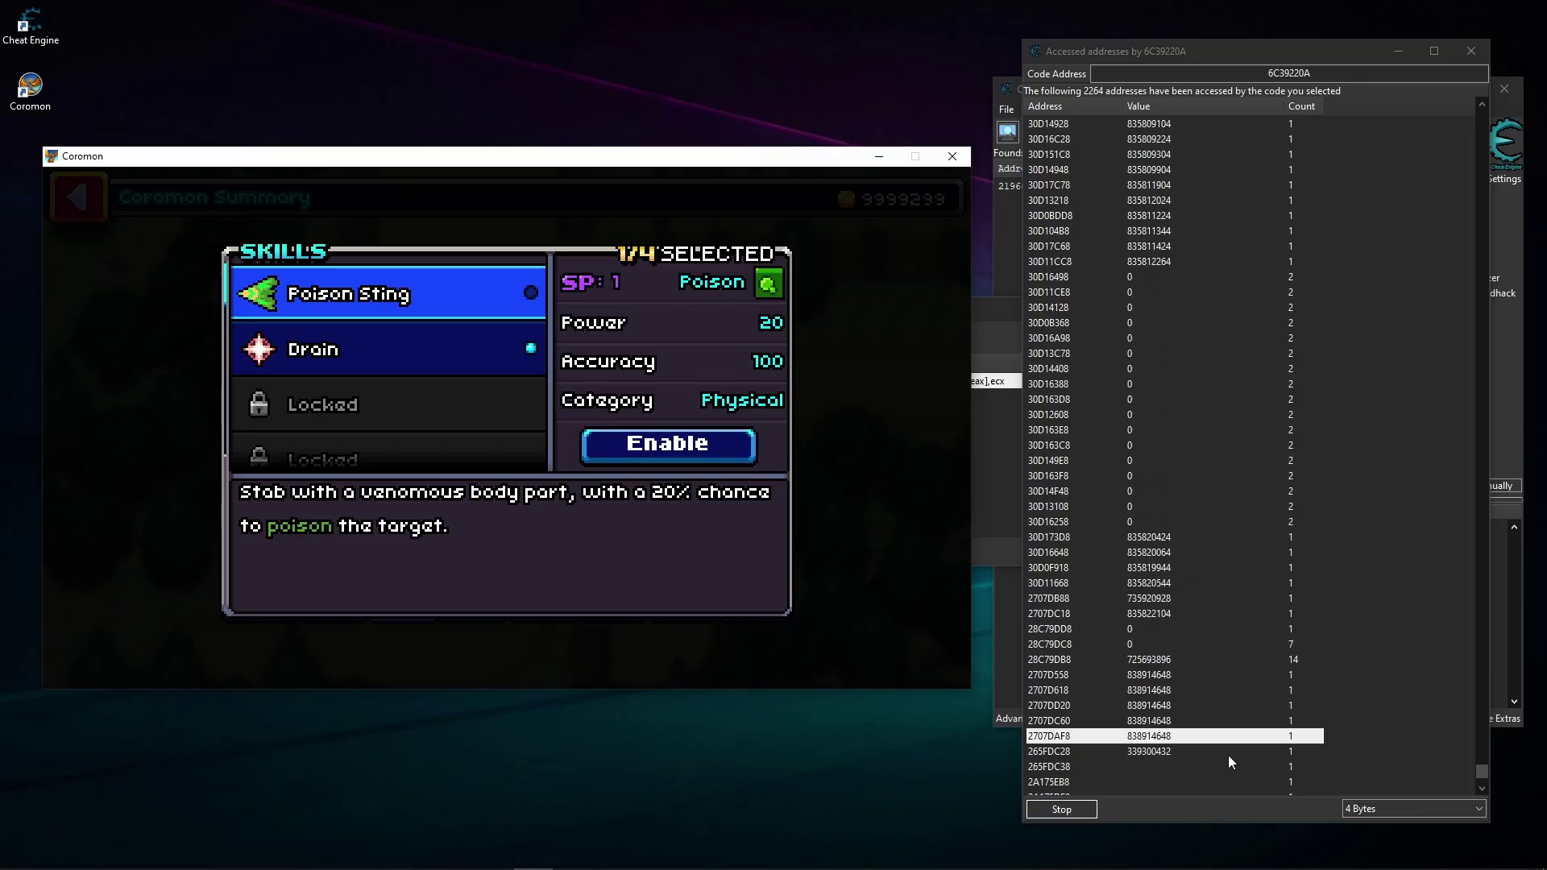
scroll(1222, 753, "down", 1)
scroll(1216, 747, "down", 1)
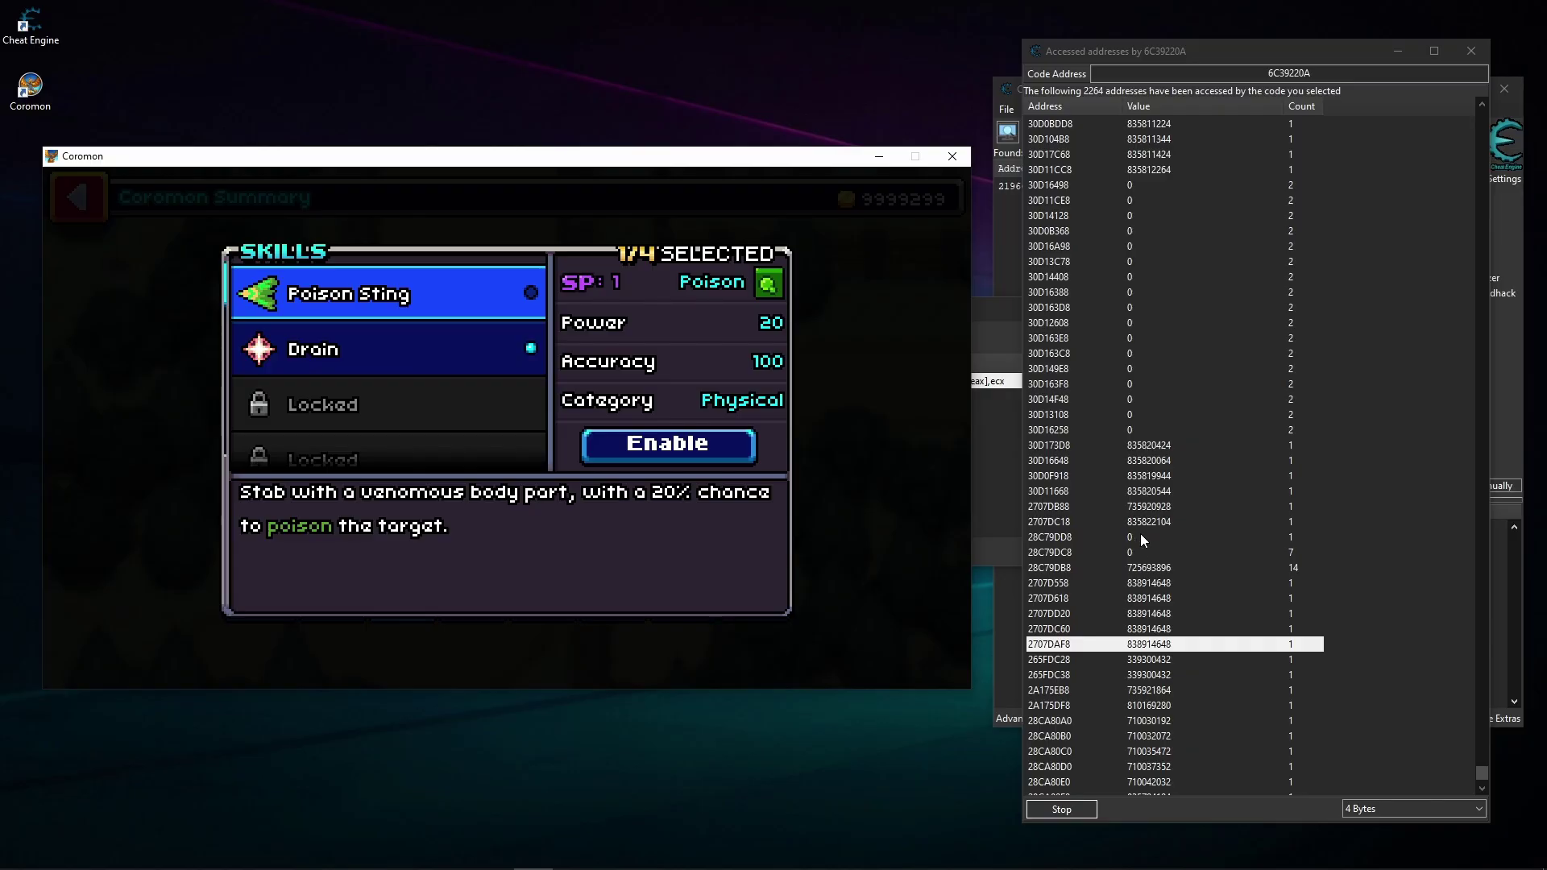
Add the accessed addresses 265FDC28 and 265FDC38 to the address list, and bring the main Cheat Engine window forward
left_click(1143, 663)
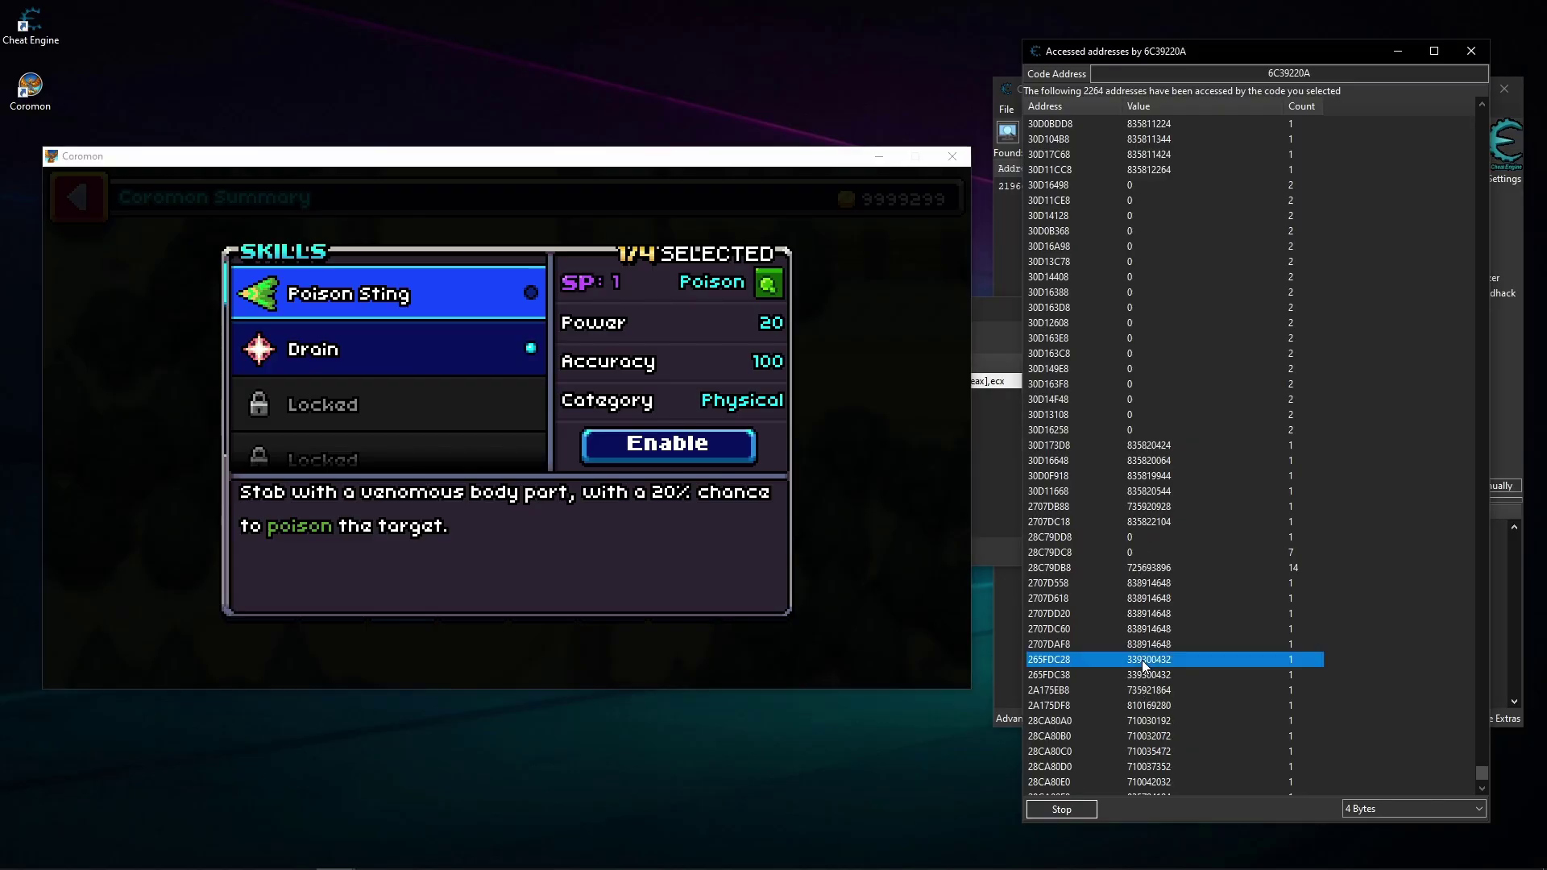
left_click(1143, 677)
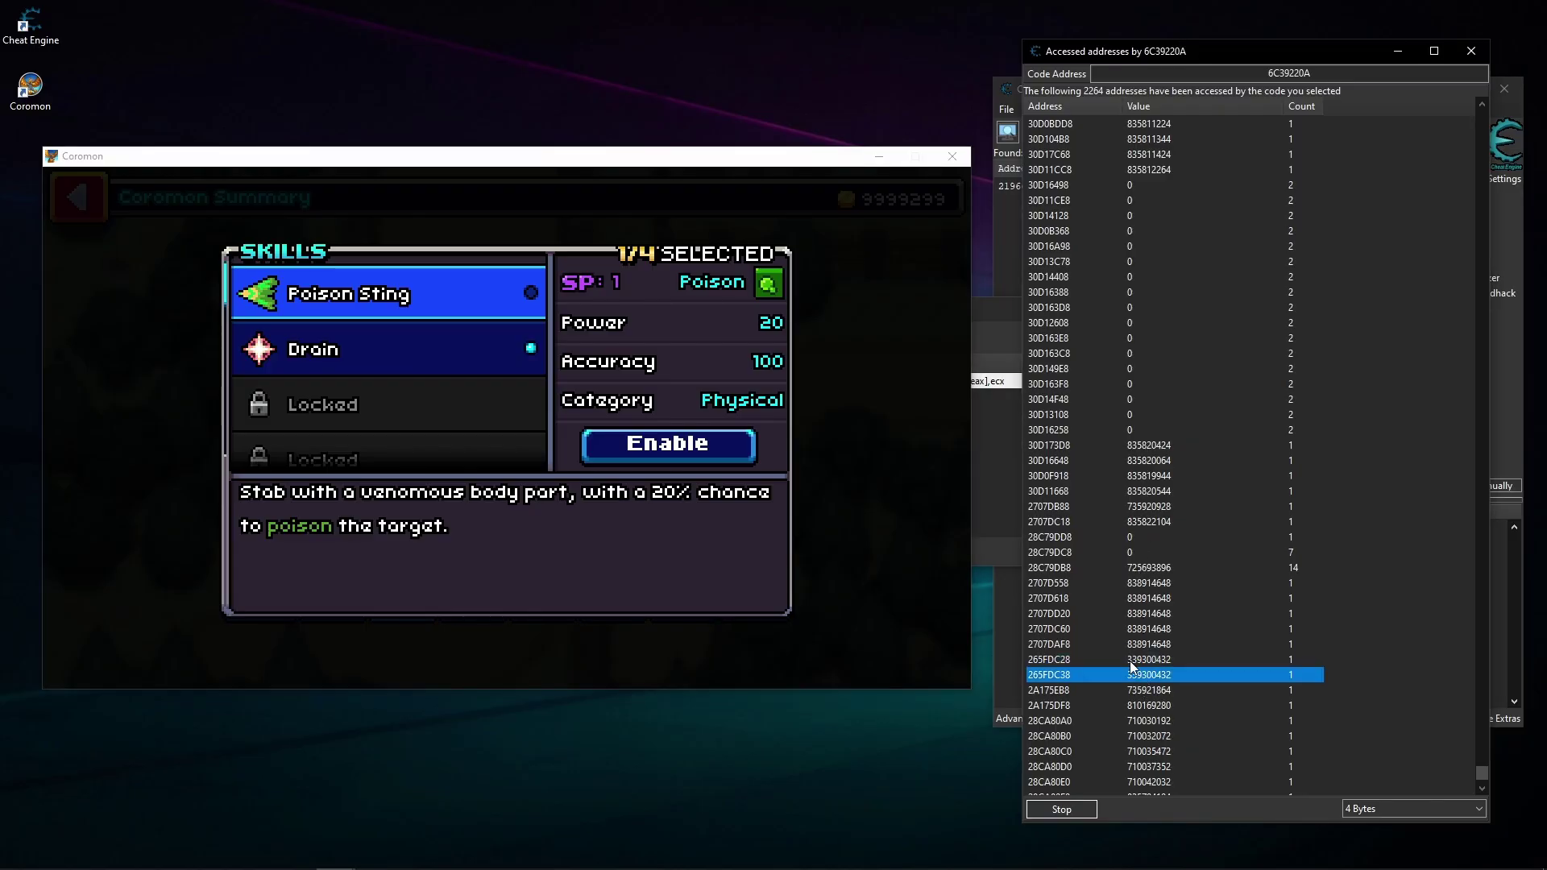
left_click(1144, 664)
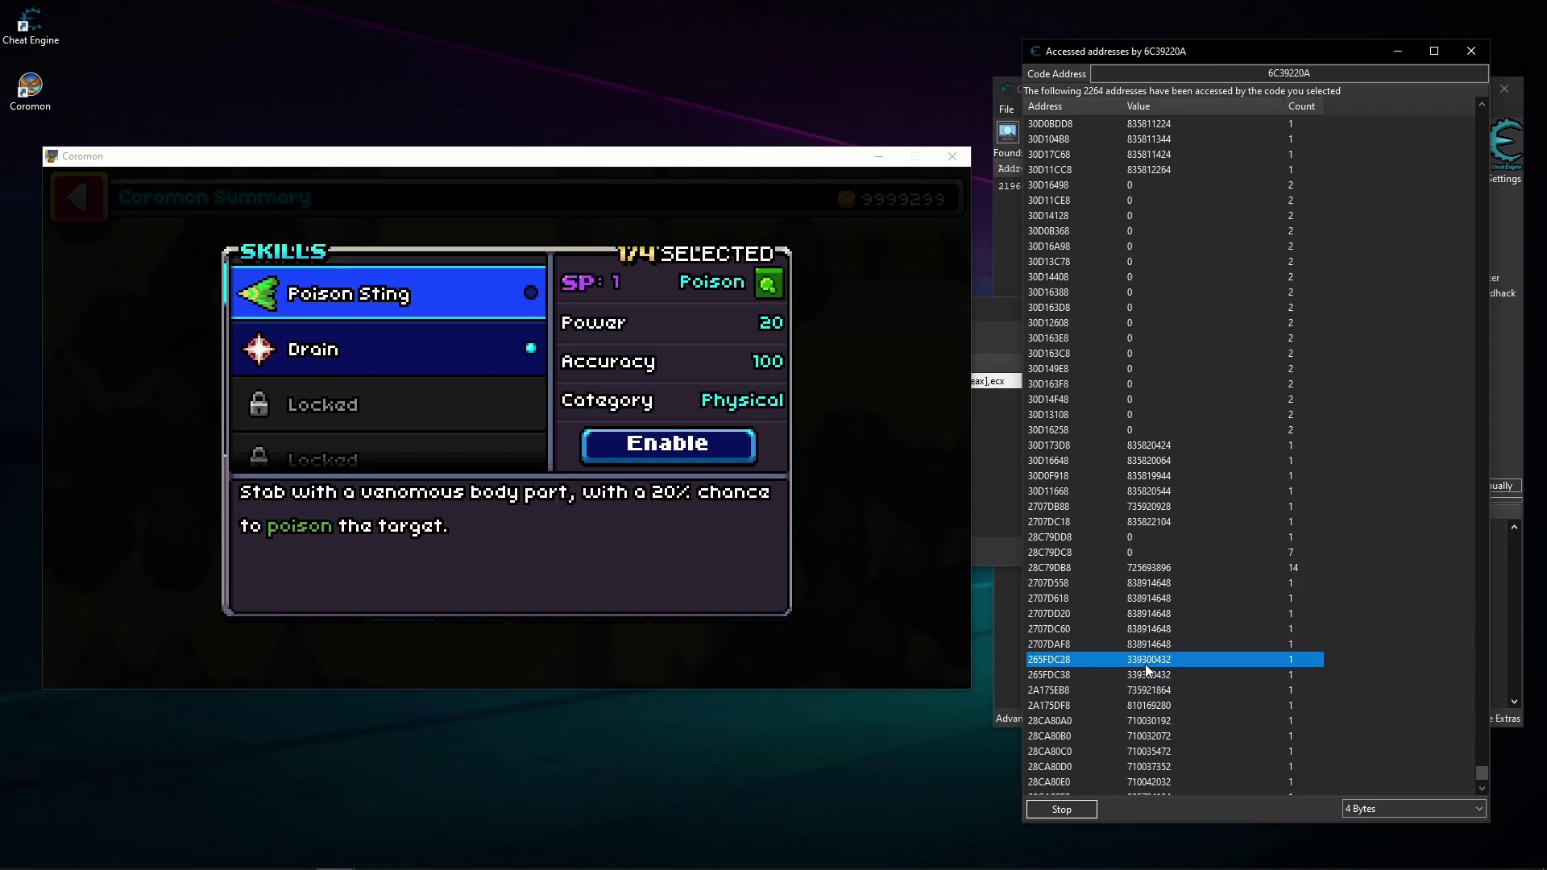
left_click(1146, 677)
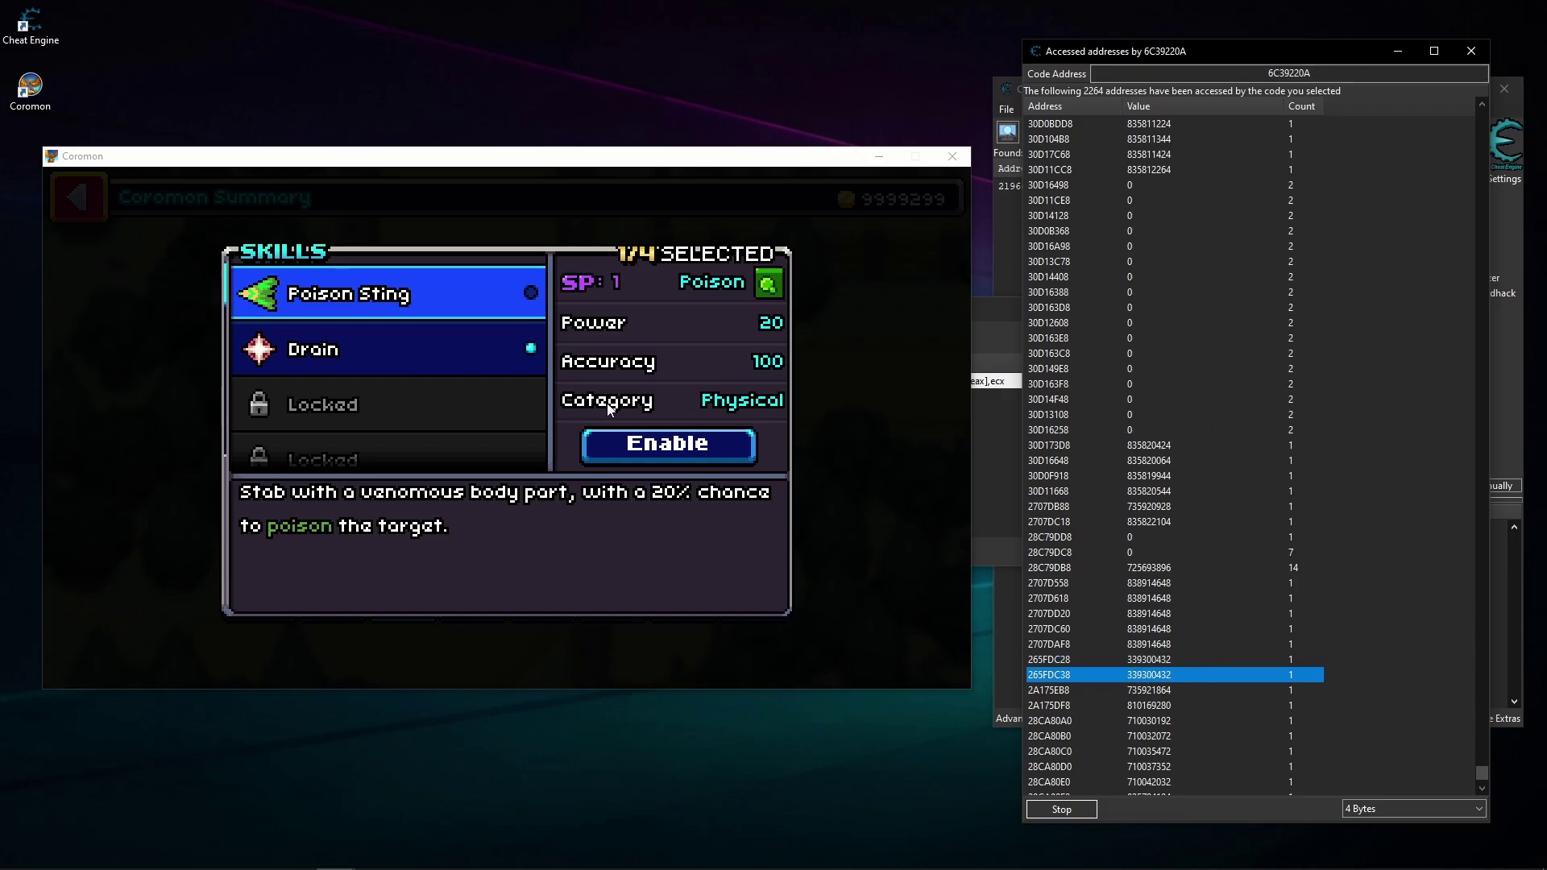
left_click(1145, 659)
left_click(1149, 677)
left_click_drag(1293, 47, 1042, 47)
left_click(1367, 677)
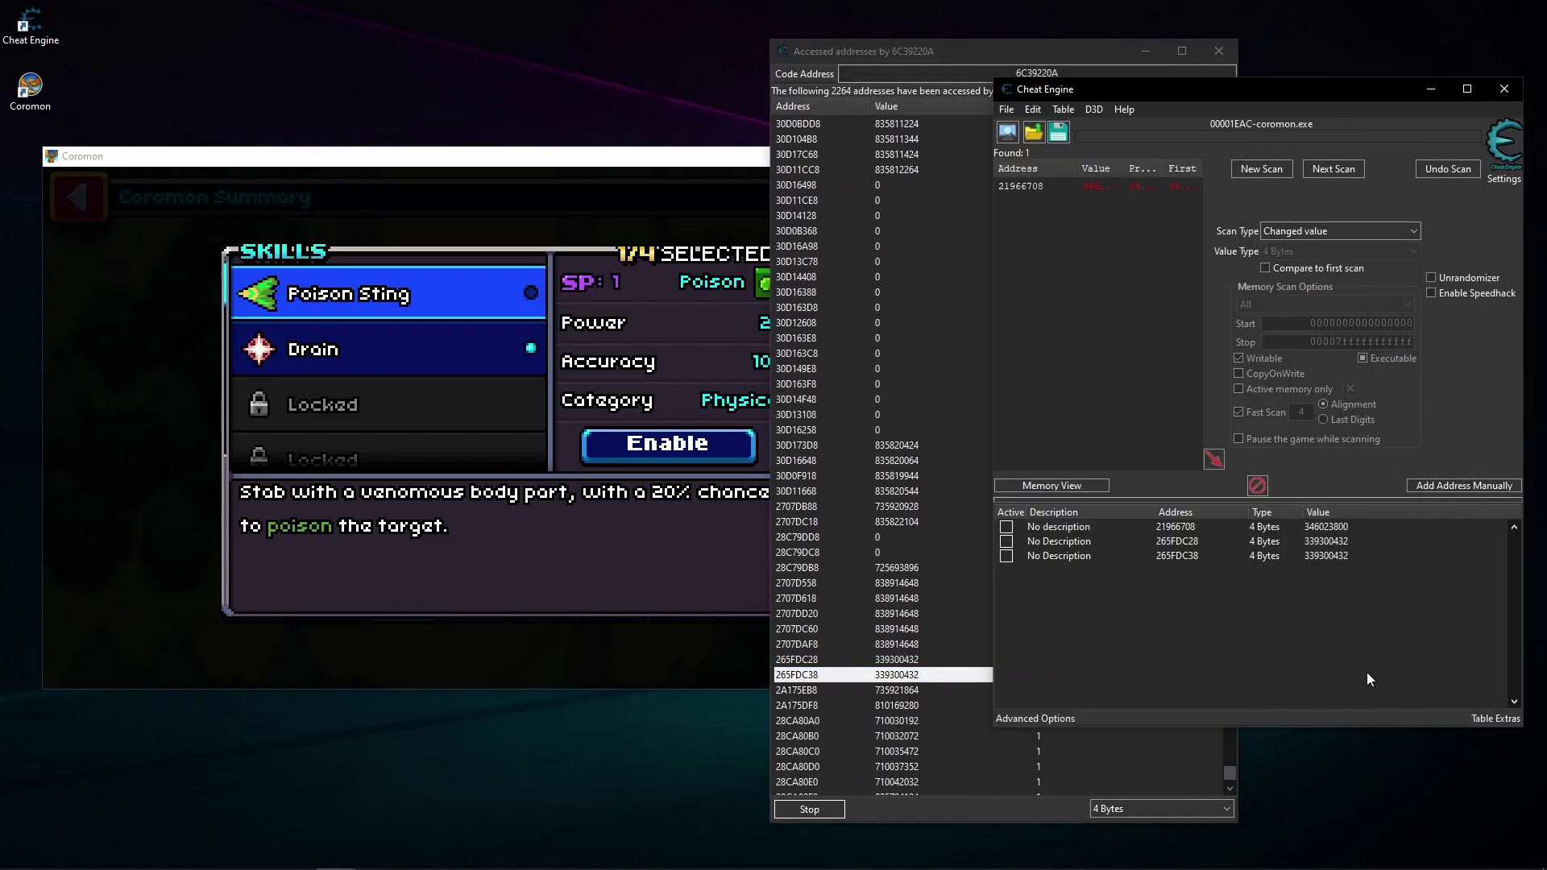
Compare the values of 21966708, 265FDC28 and 265FDC38 in the address list with the accessed addresses entries
left_click(1326, 529)
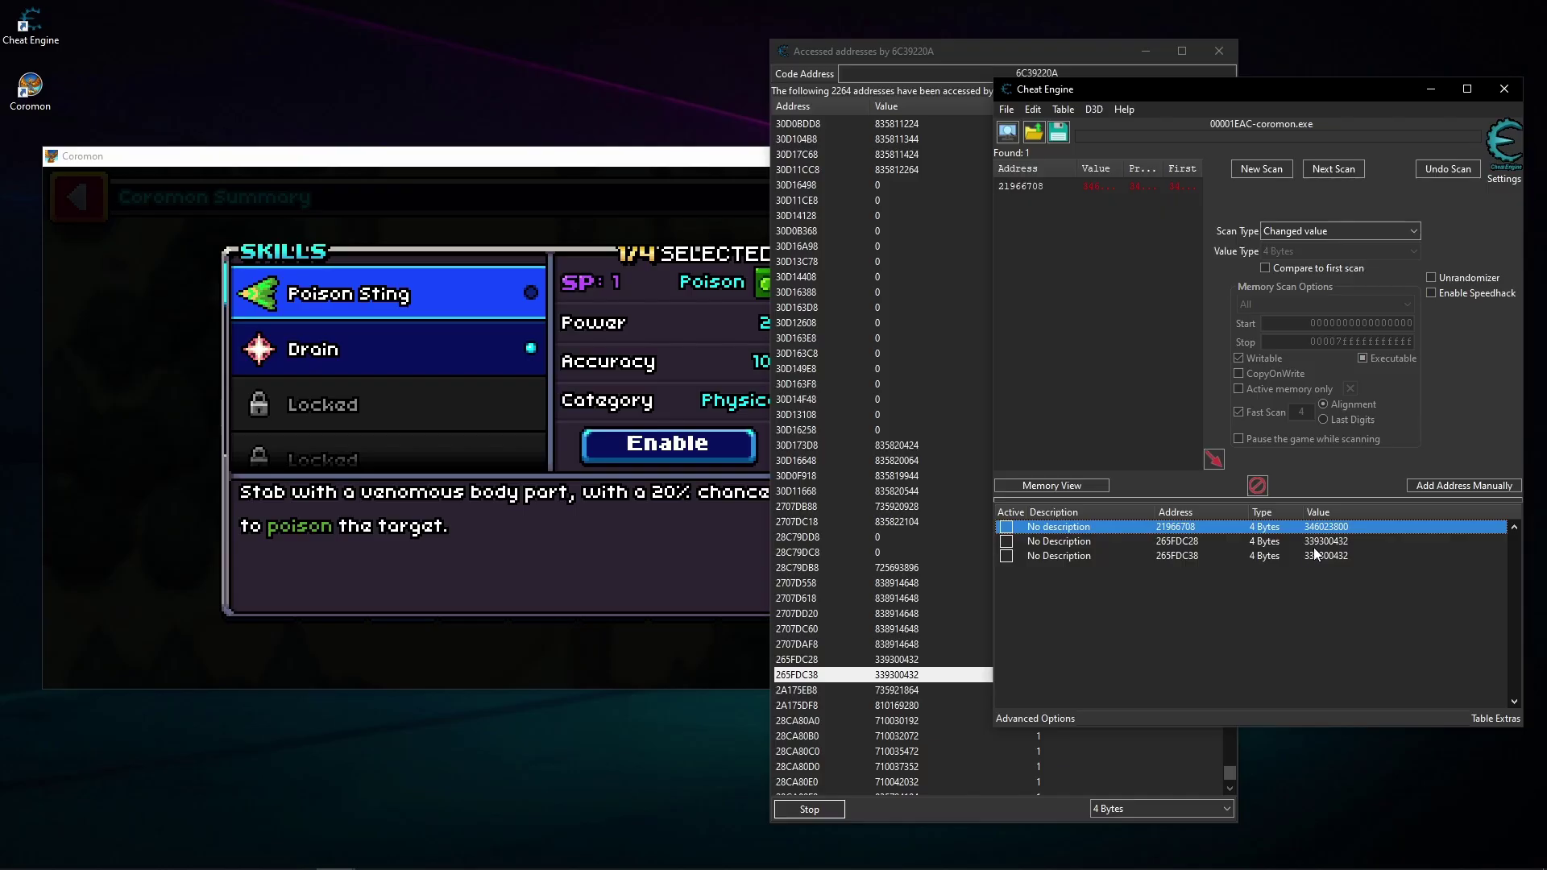
left_click(1320, 616)
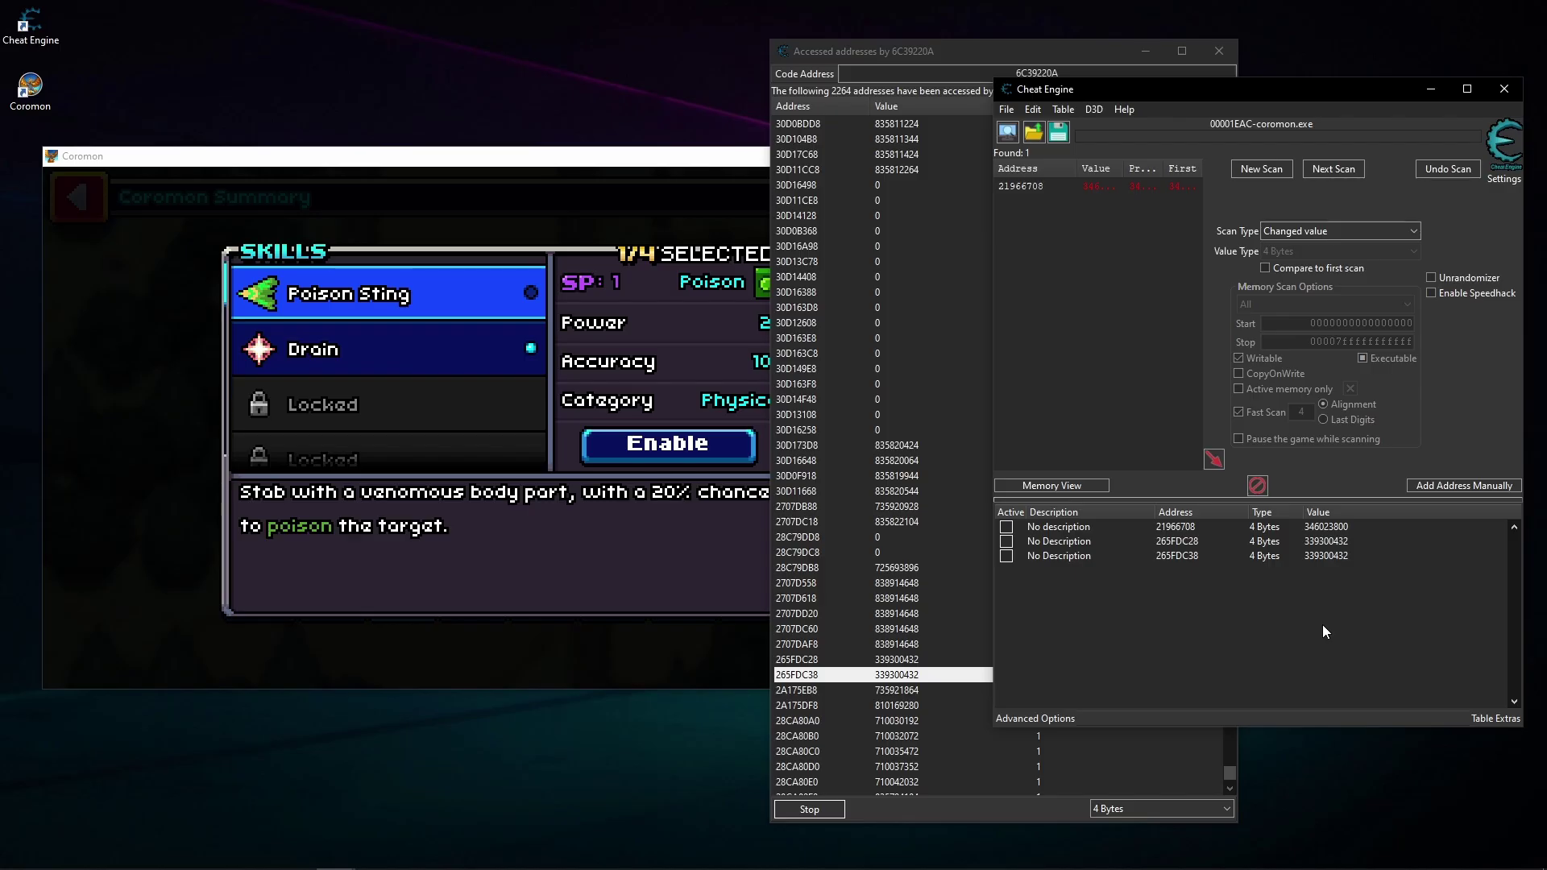
left_click(920, 662)
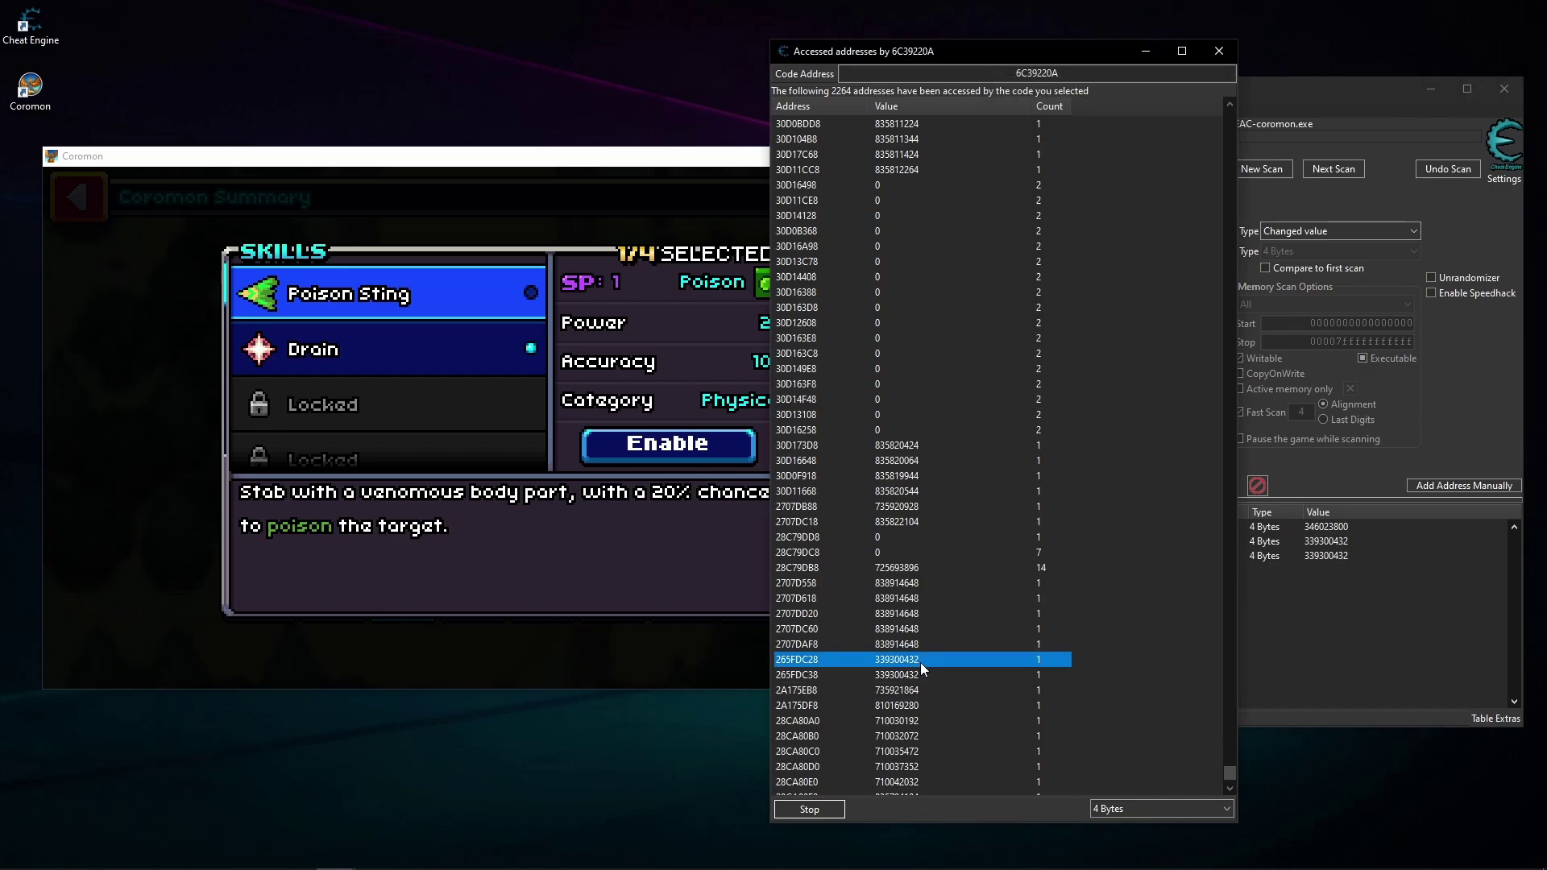
left_click(916, 669)
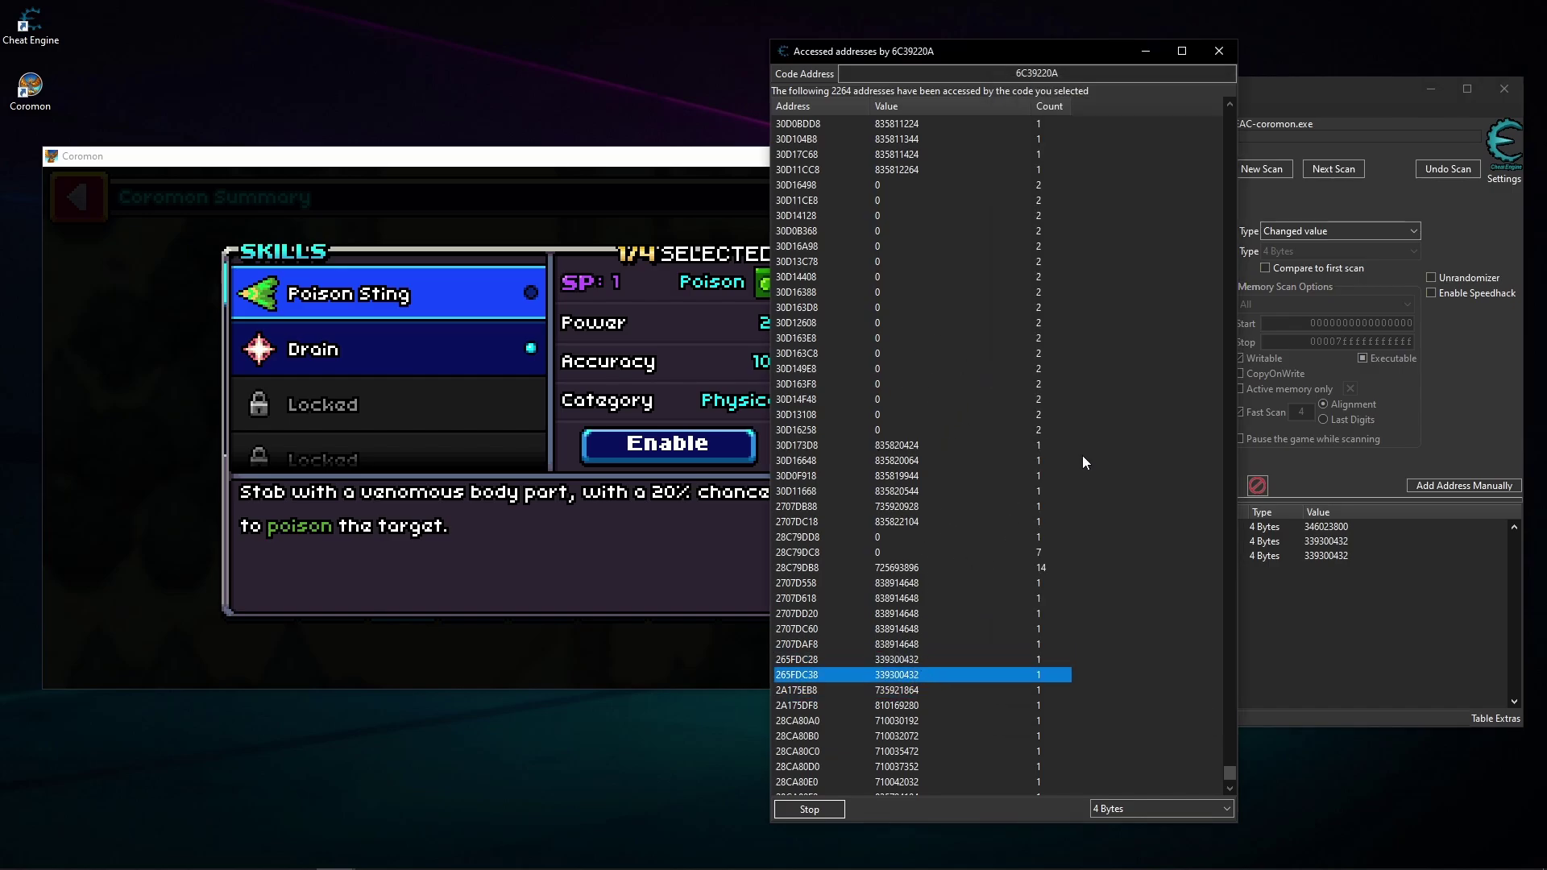
left_click(1400, 621)
left_click(1362, 541)
left_click(1326, 556)
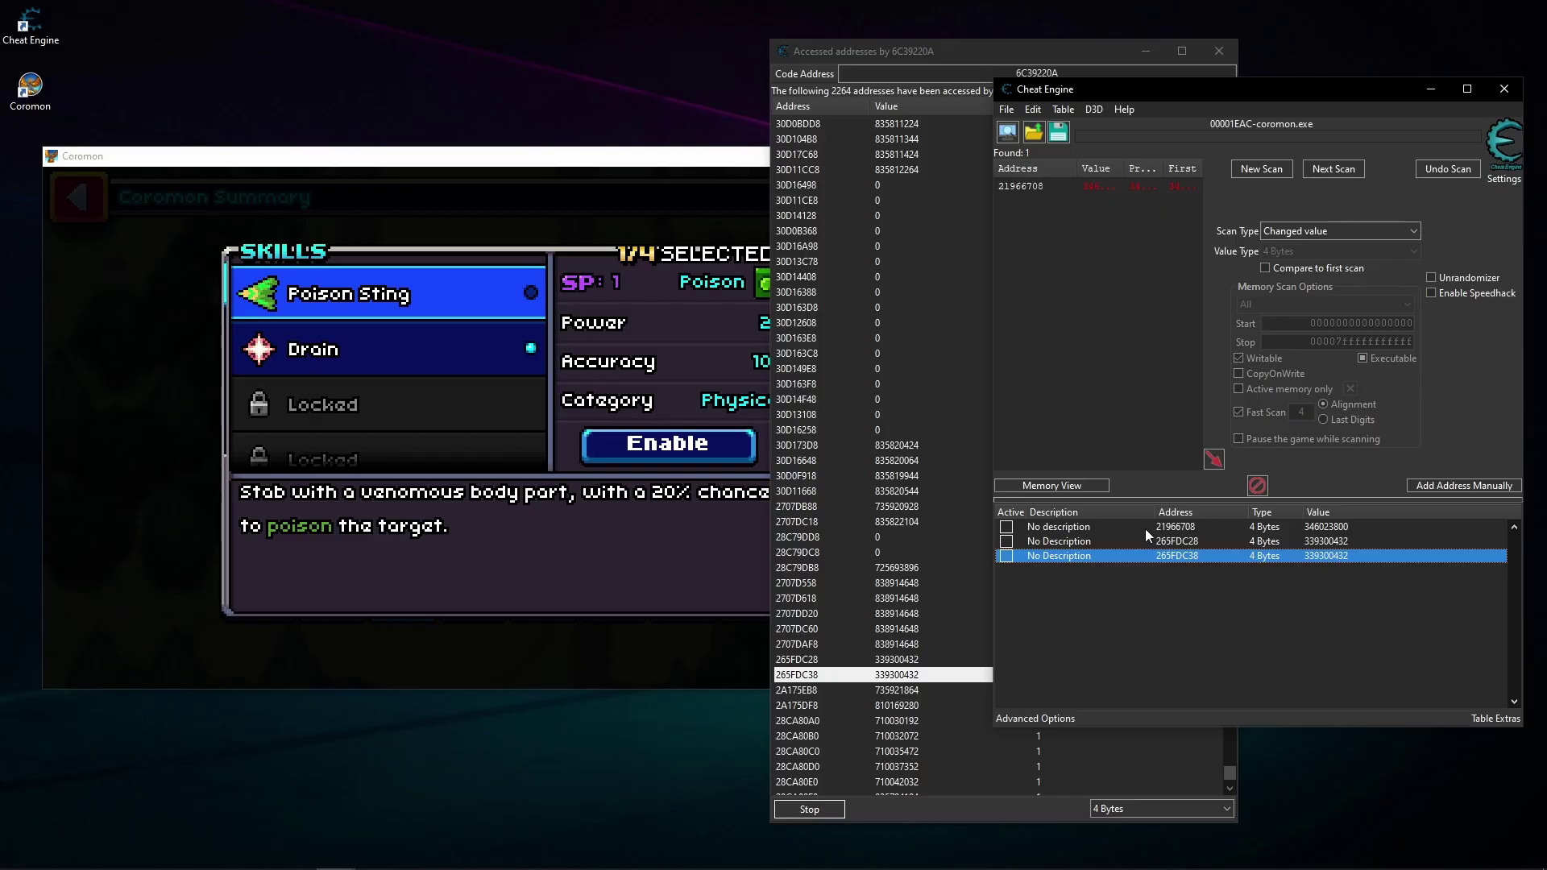
Set the descriptions of address list entries 265FDC28 and 265FDC38 to 1 and 2
double_click(1070, 542)
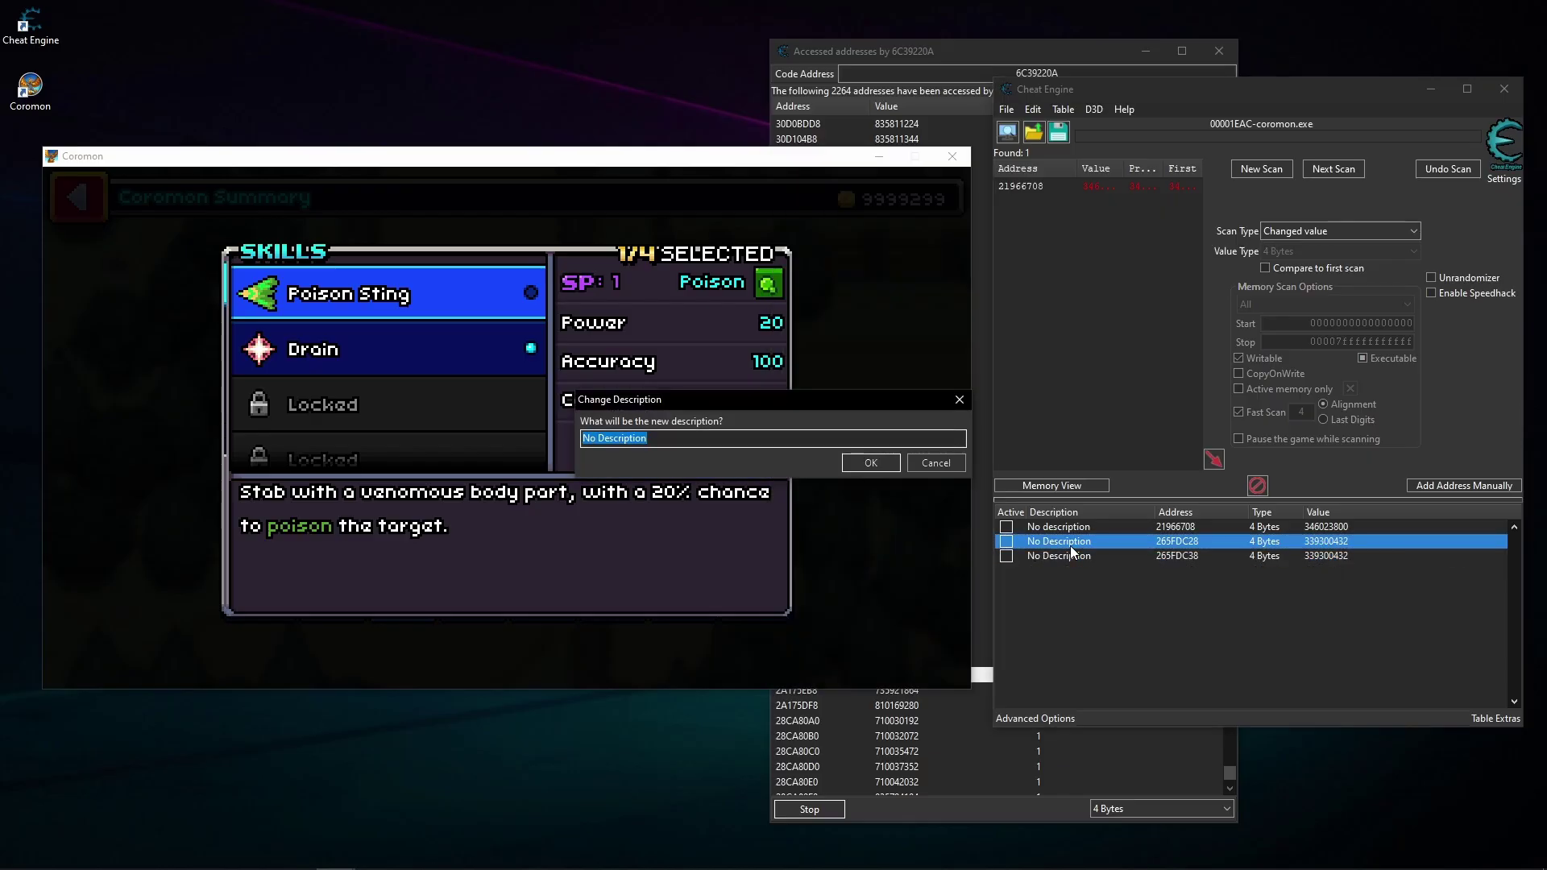
type("1")
left_click(864, 461)
left_click(1070, 557)
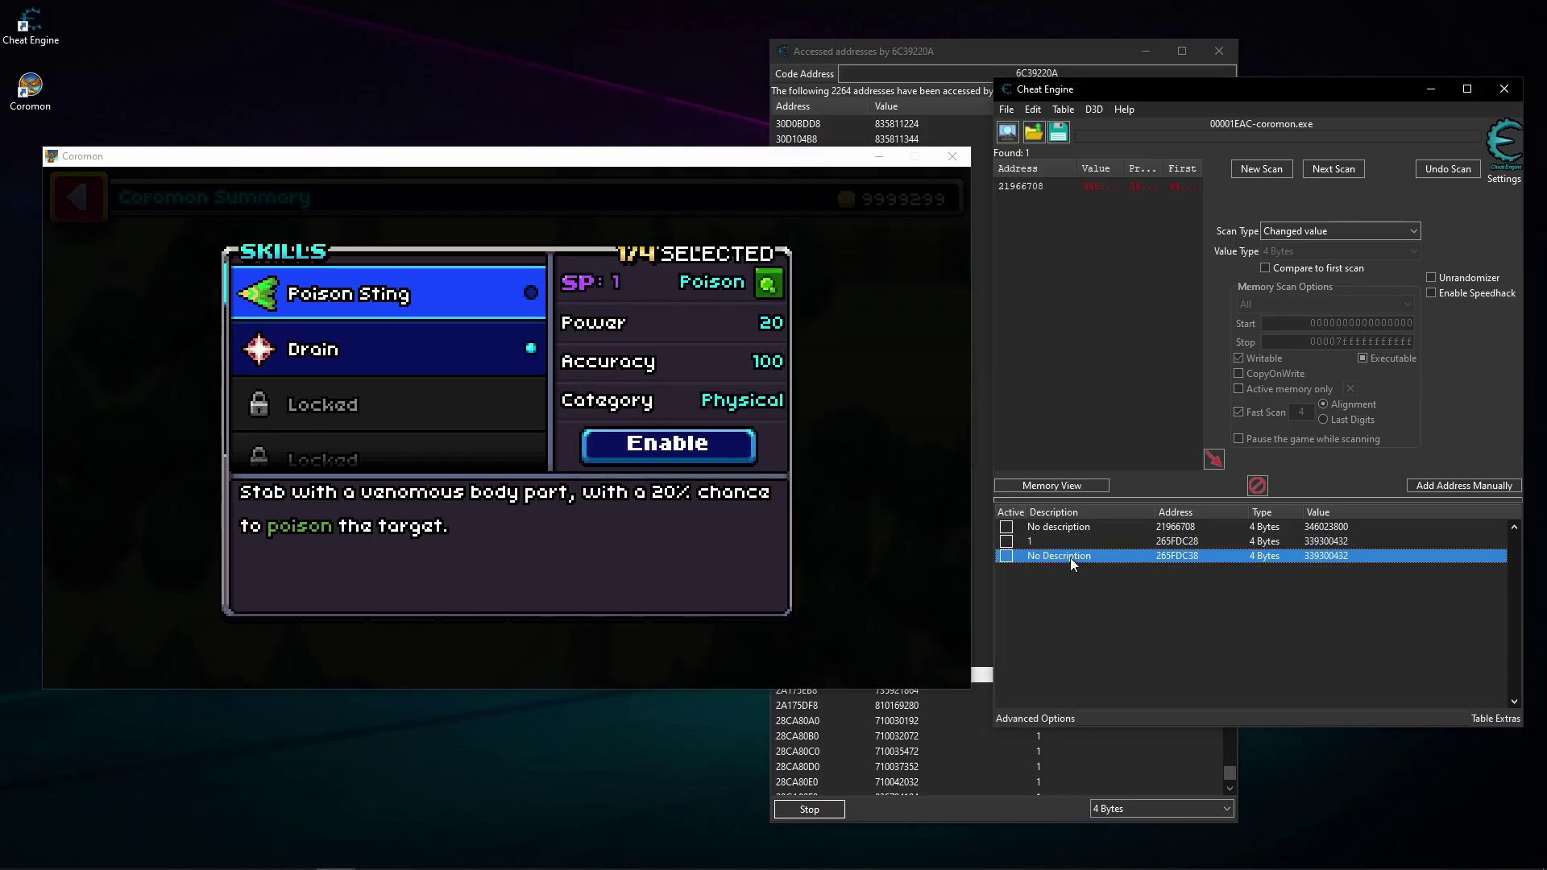
double_click(1070, 557)
type("2")
left_click(864, 461)
Delete the old address 21966708 from the address list
left_click(1089, 527)
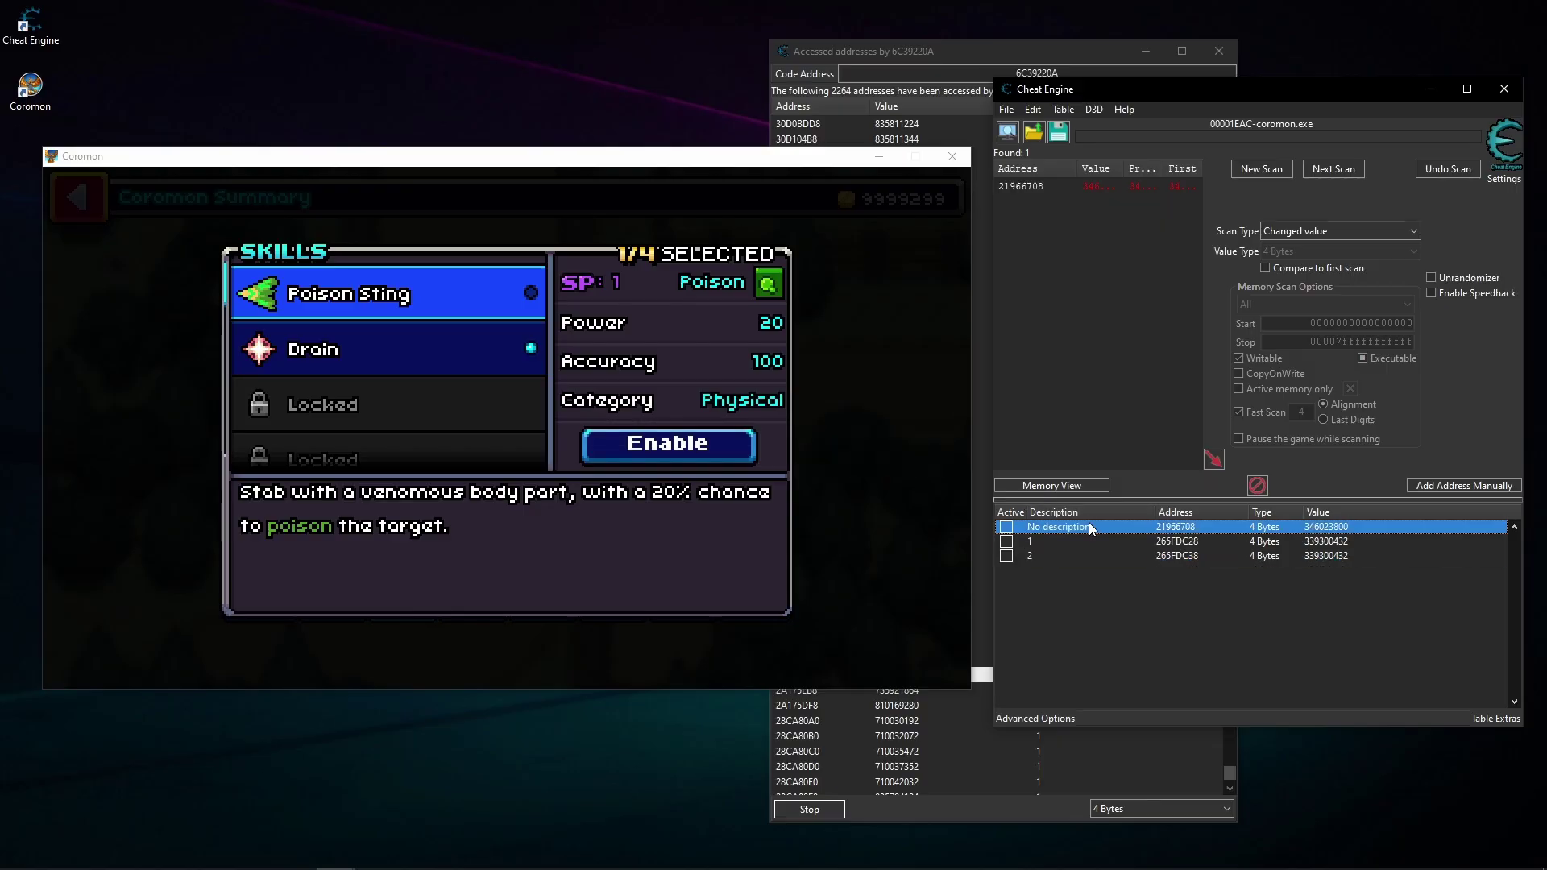
key("Delete")
left_click(746, 464)
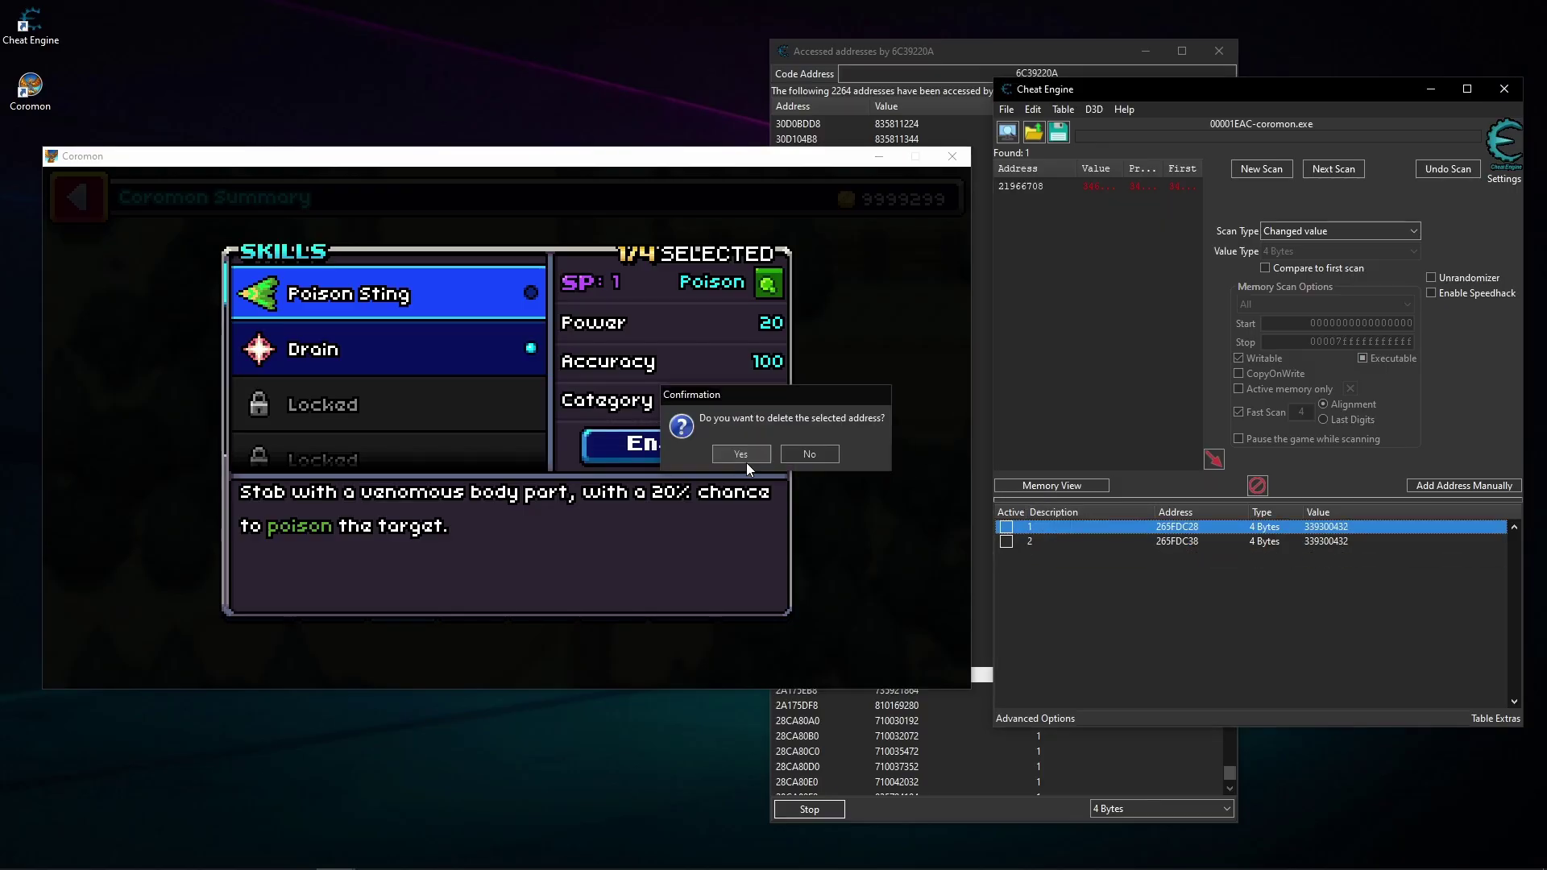
Enable Slitherpin's Poison Sting, reopen its skill selection, and stop and close the accessed addresses list
left_click(642, 436)
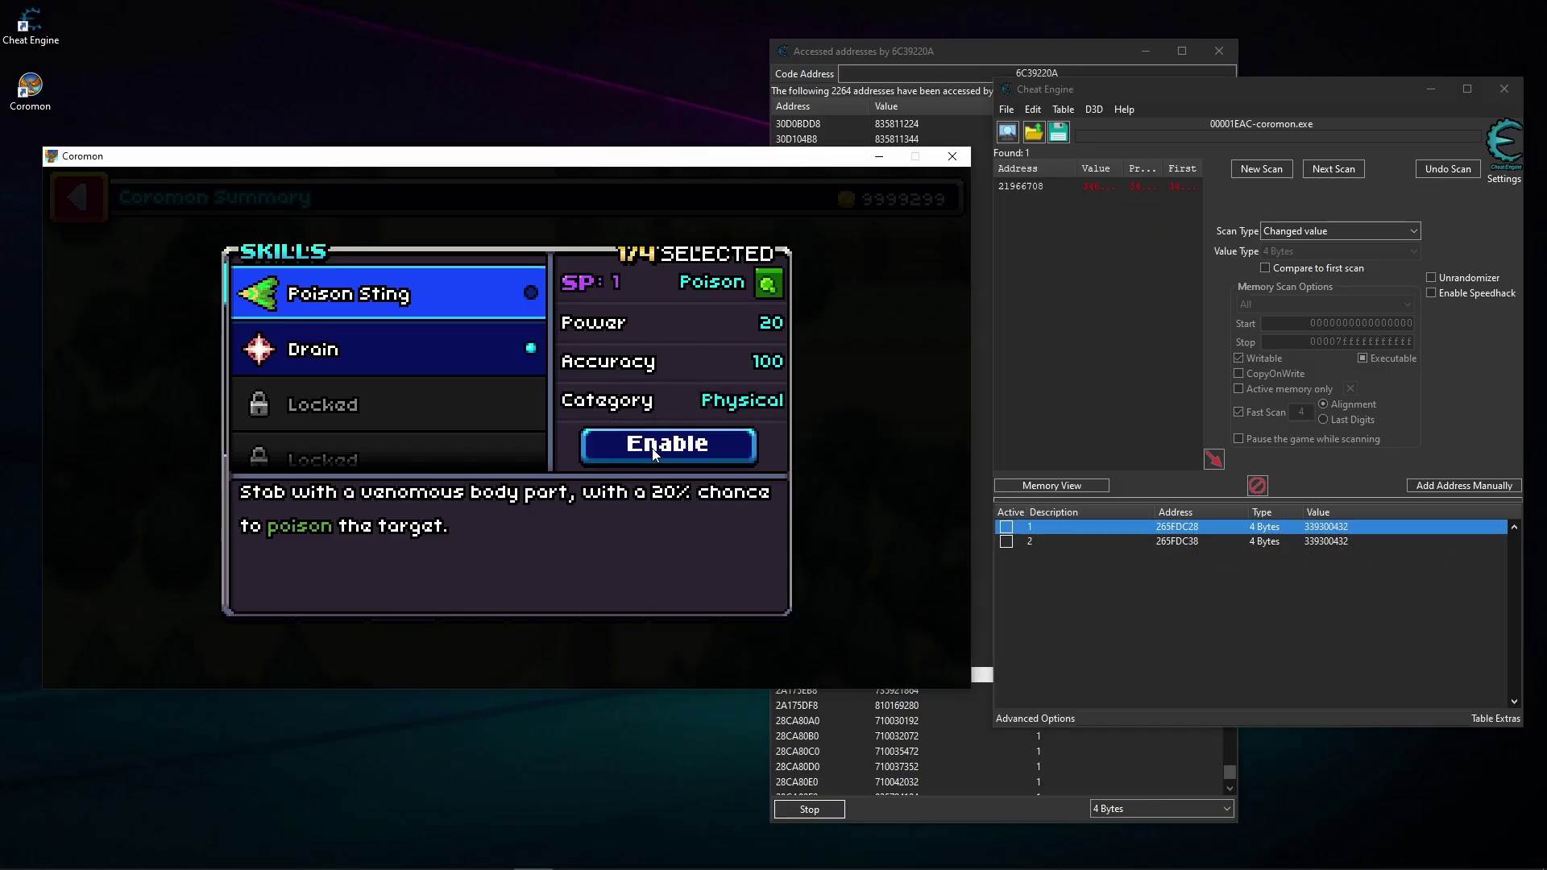
left_click(852, 433)
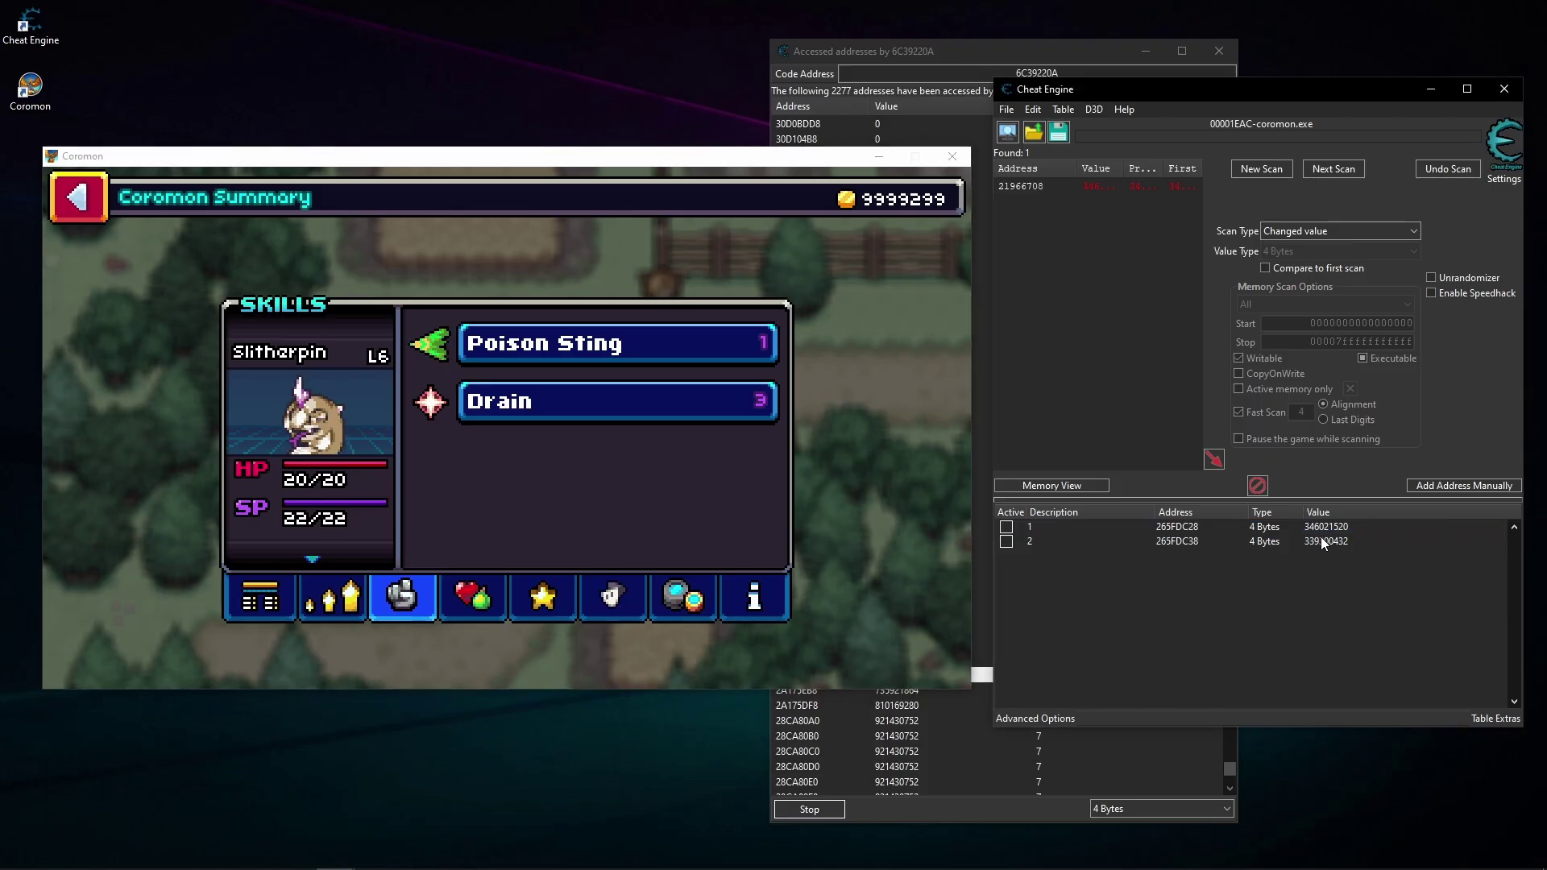
left_click(568, 350)
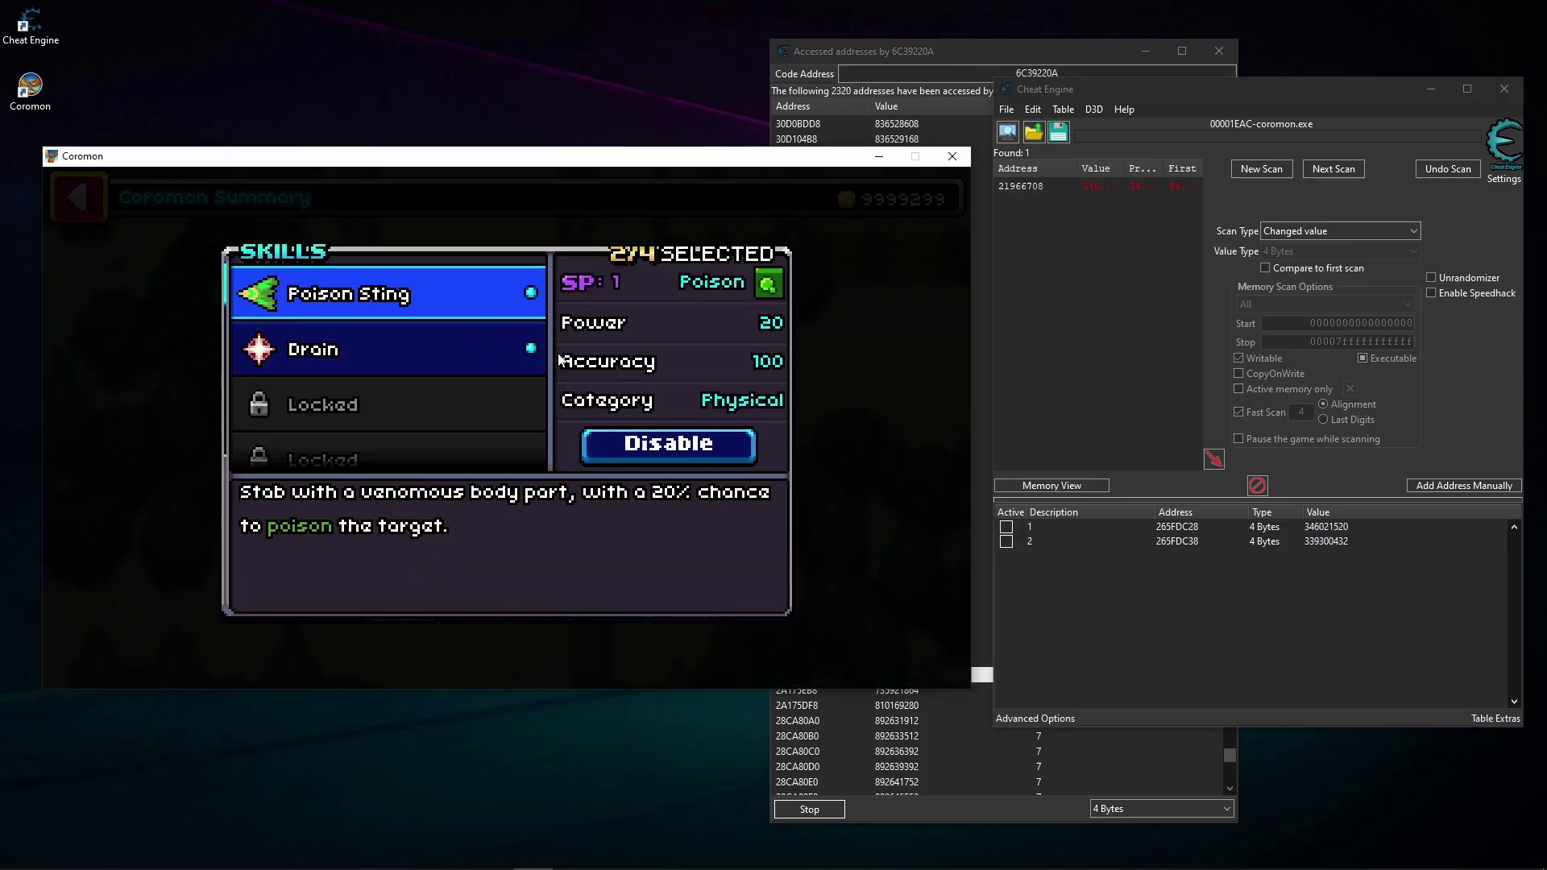
left_click(979, 797)
left_click(1219, 52)
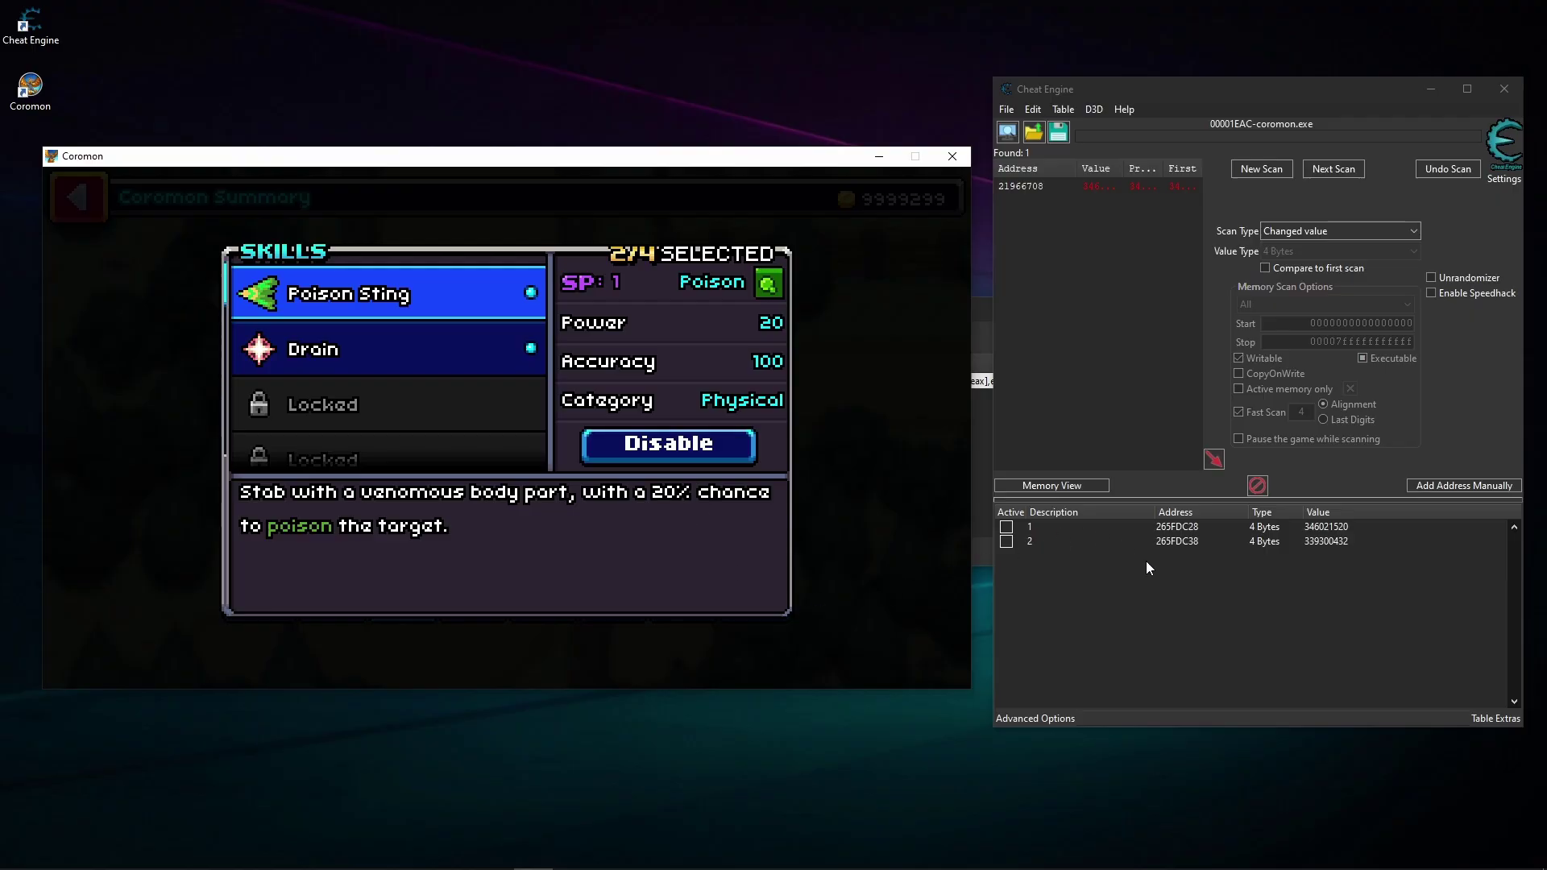
Disable Slitherpin's Poison Sting again and return to the skills summary
left_click(1171, 627)
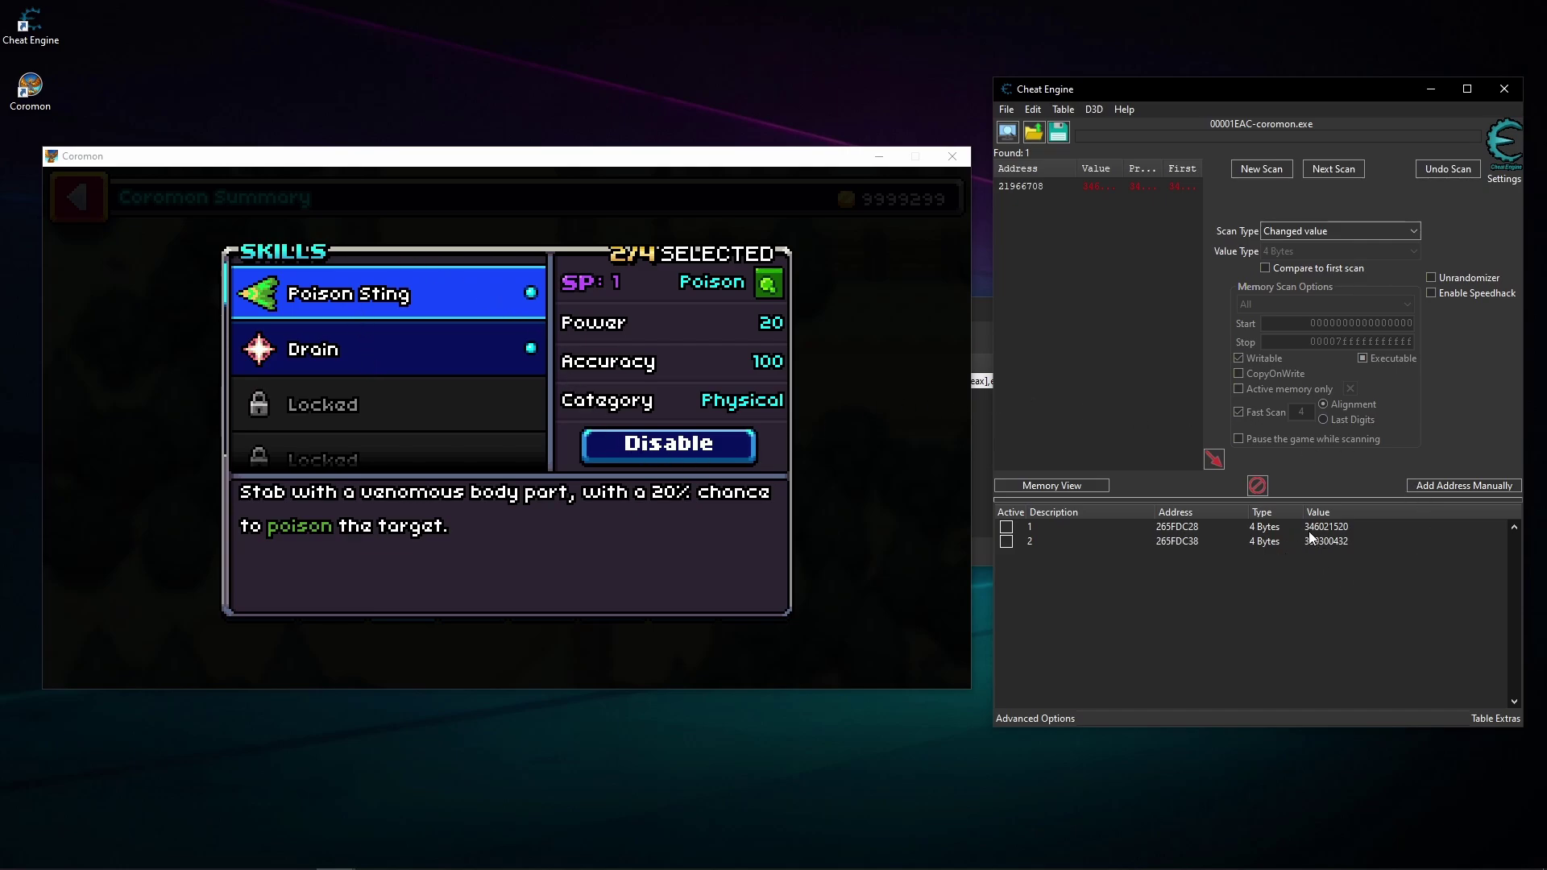
left_click(661, 448)
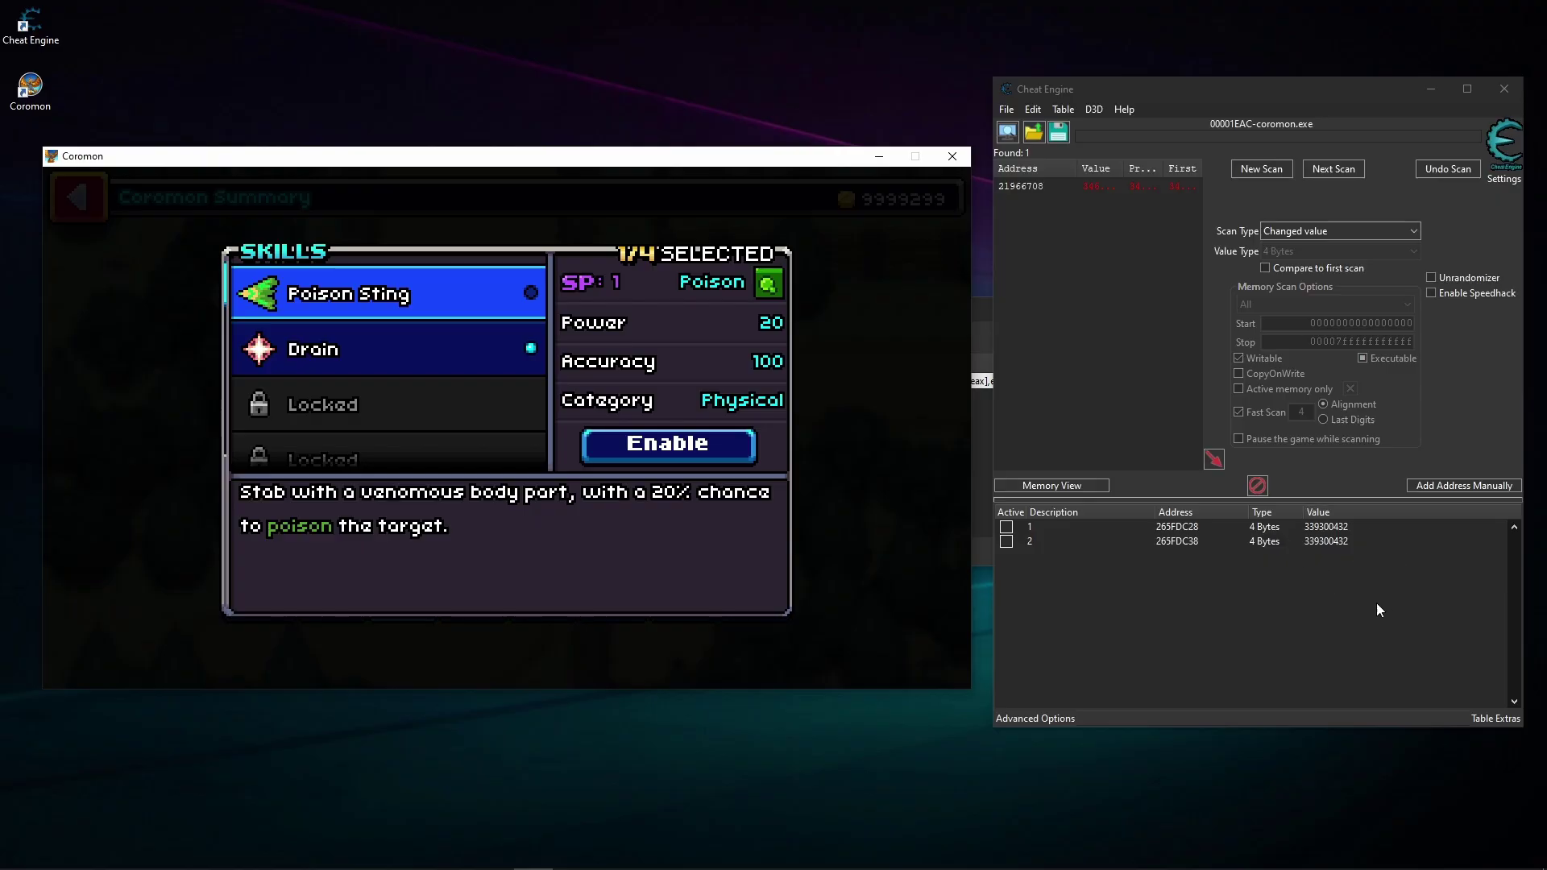
left_click(897, 558)
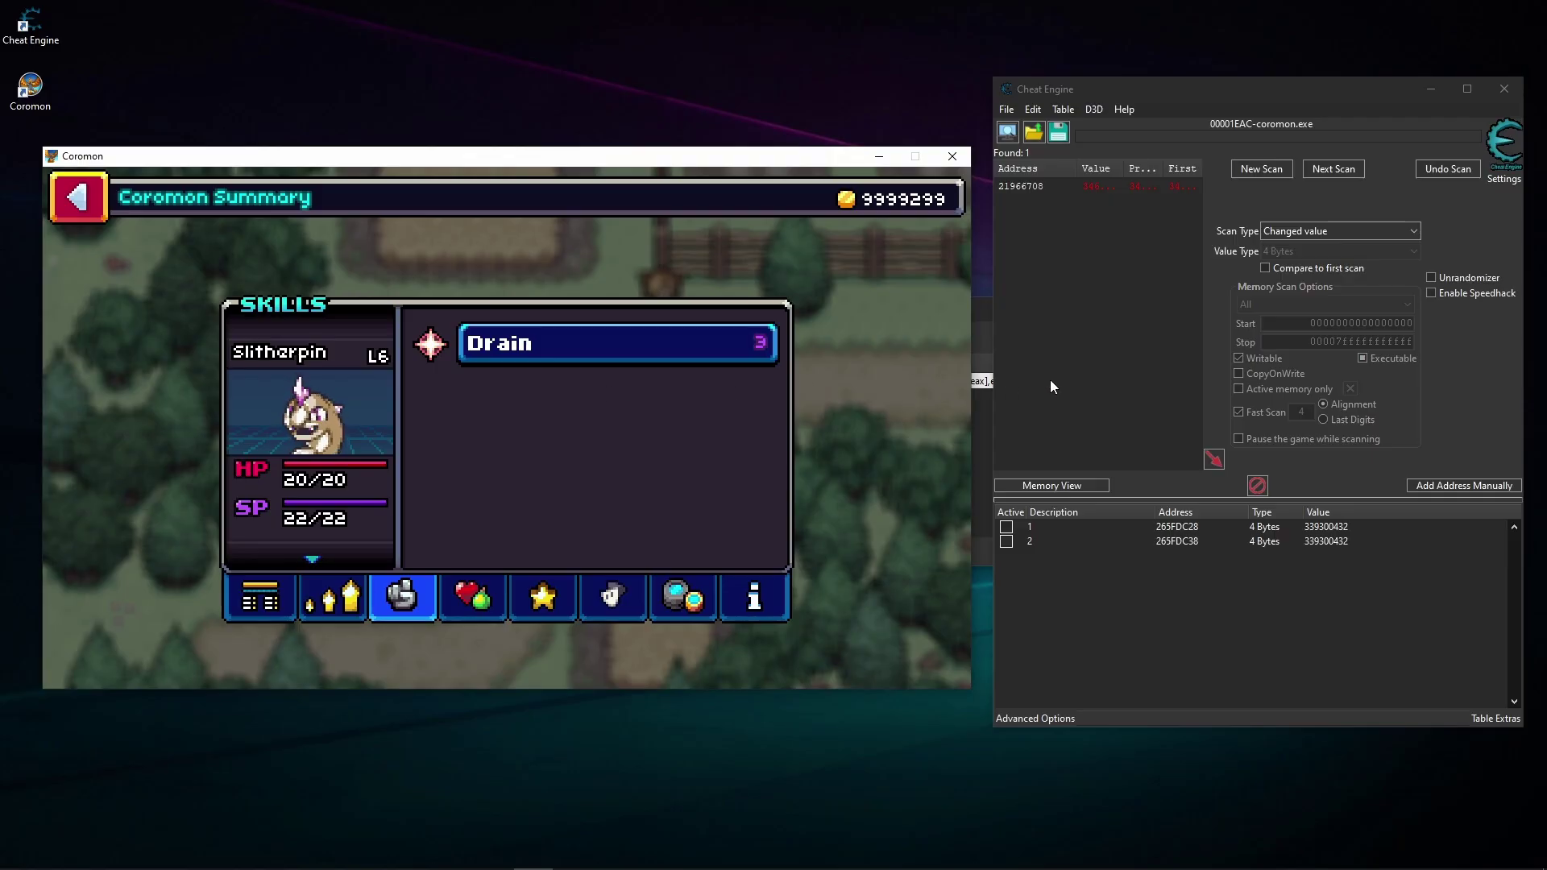
Browse the memory region of 265FDC38 and set the byte at 265FDC40 to 4, matching the 265FDC28 entry above it
right_click(1342, 540)
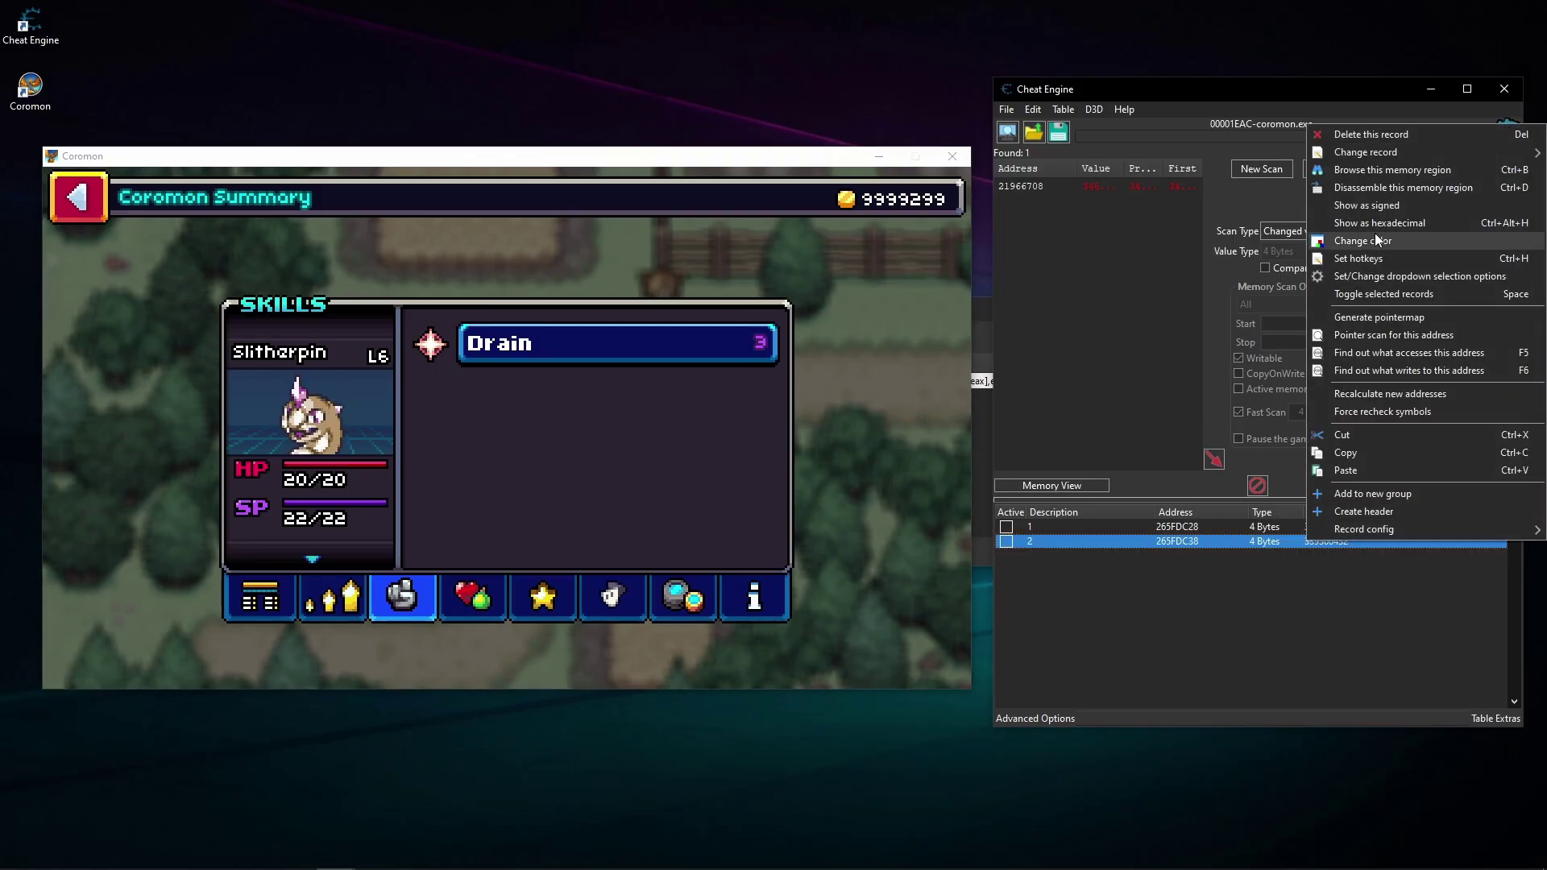
left_click(1374, 171)
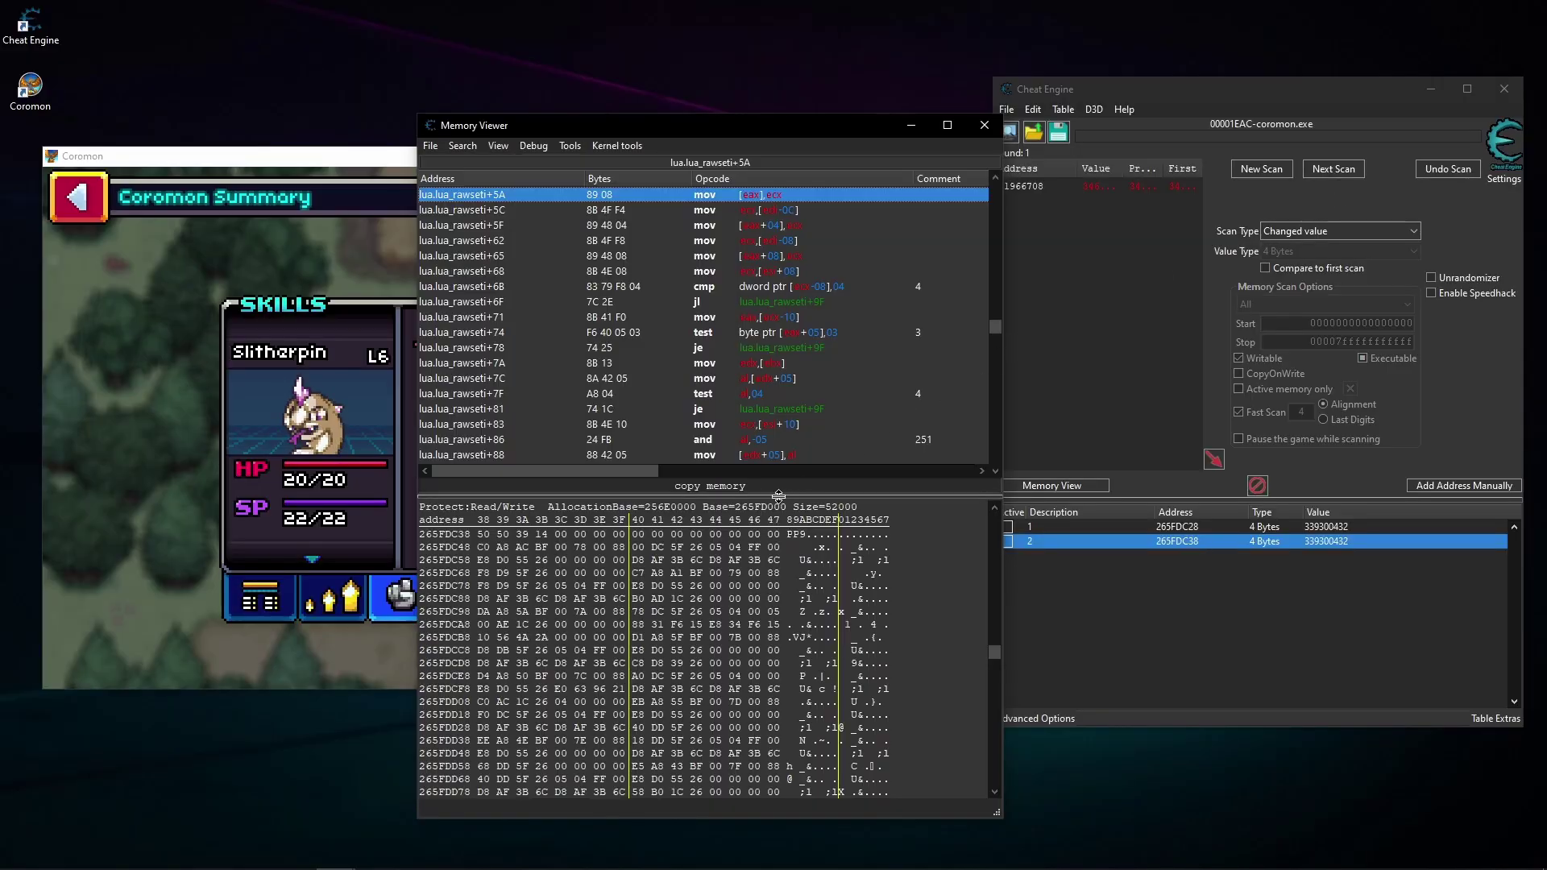
scroll(701, 580, "up", 1)
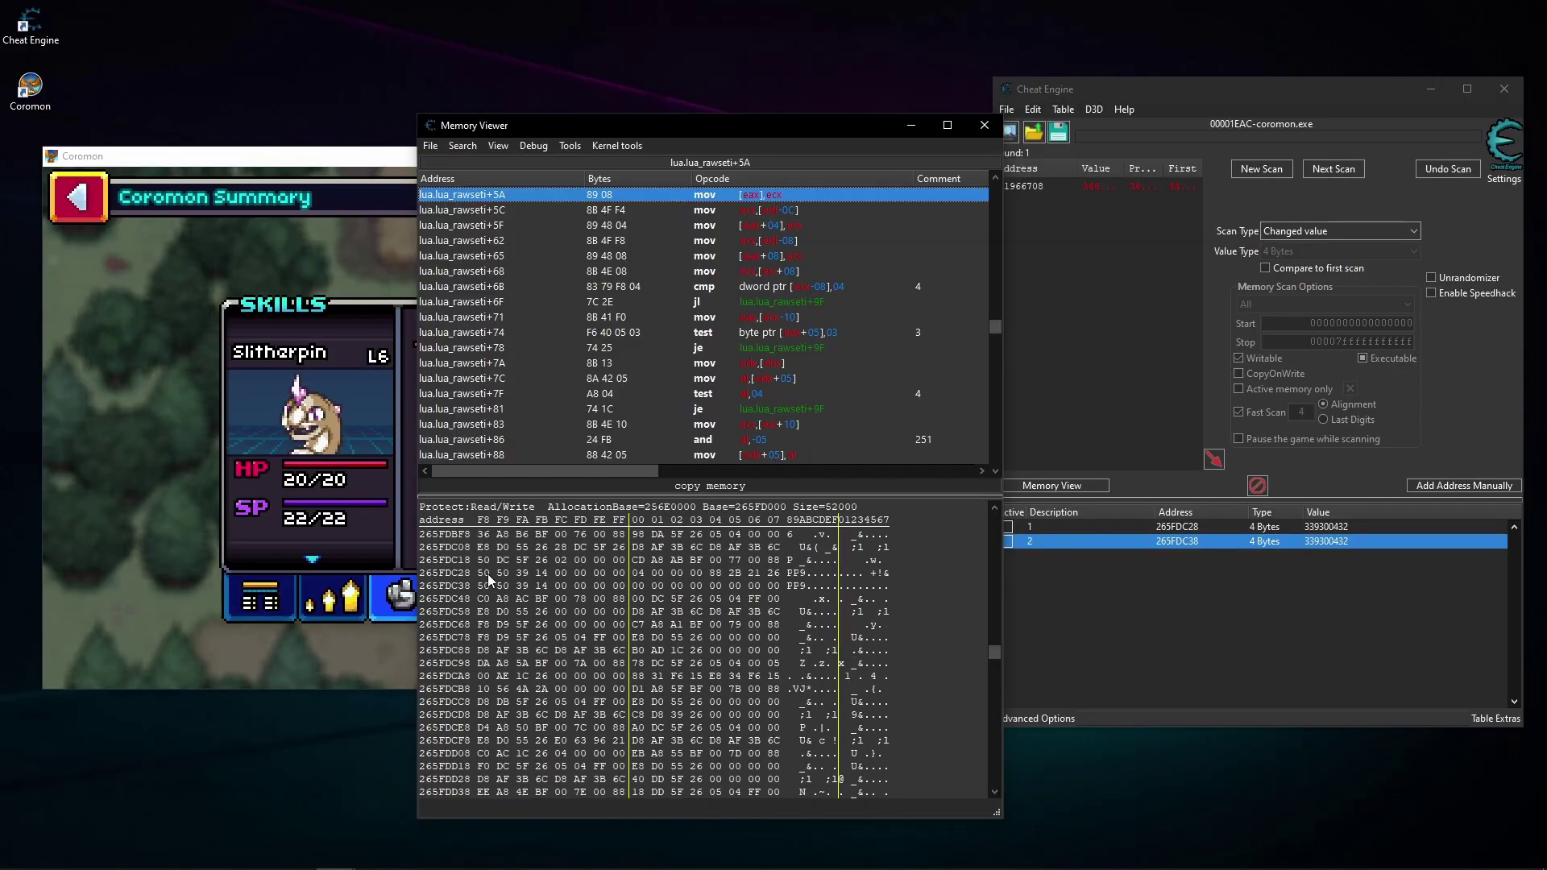
left_click_drag(483, 573, 615, 573)
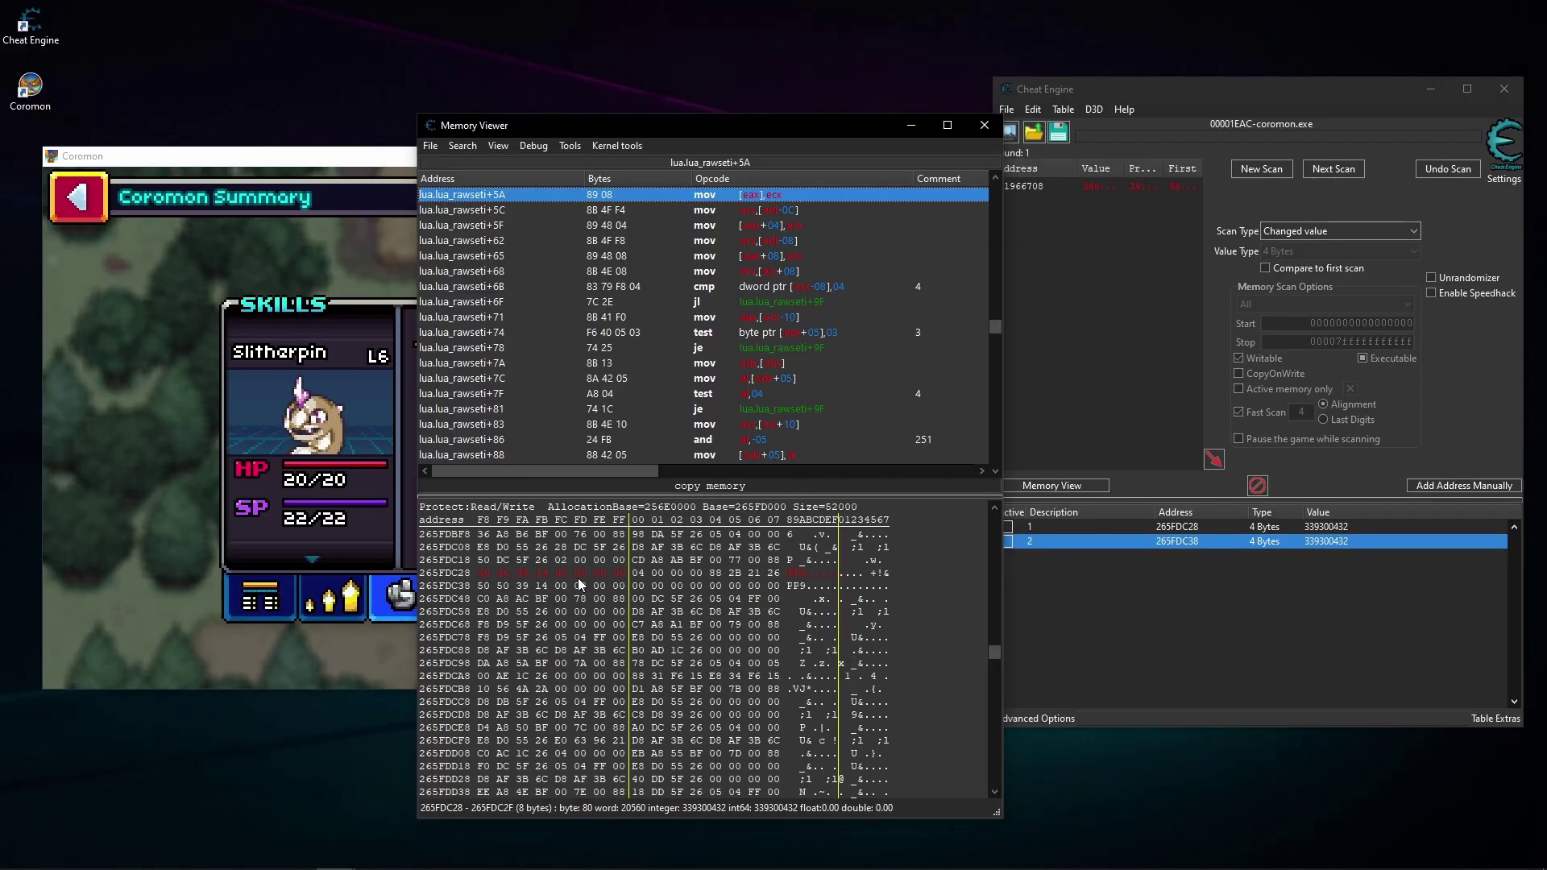
left_click_drag(485, 585, 649, 572)
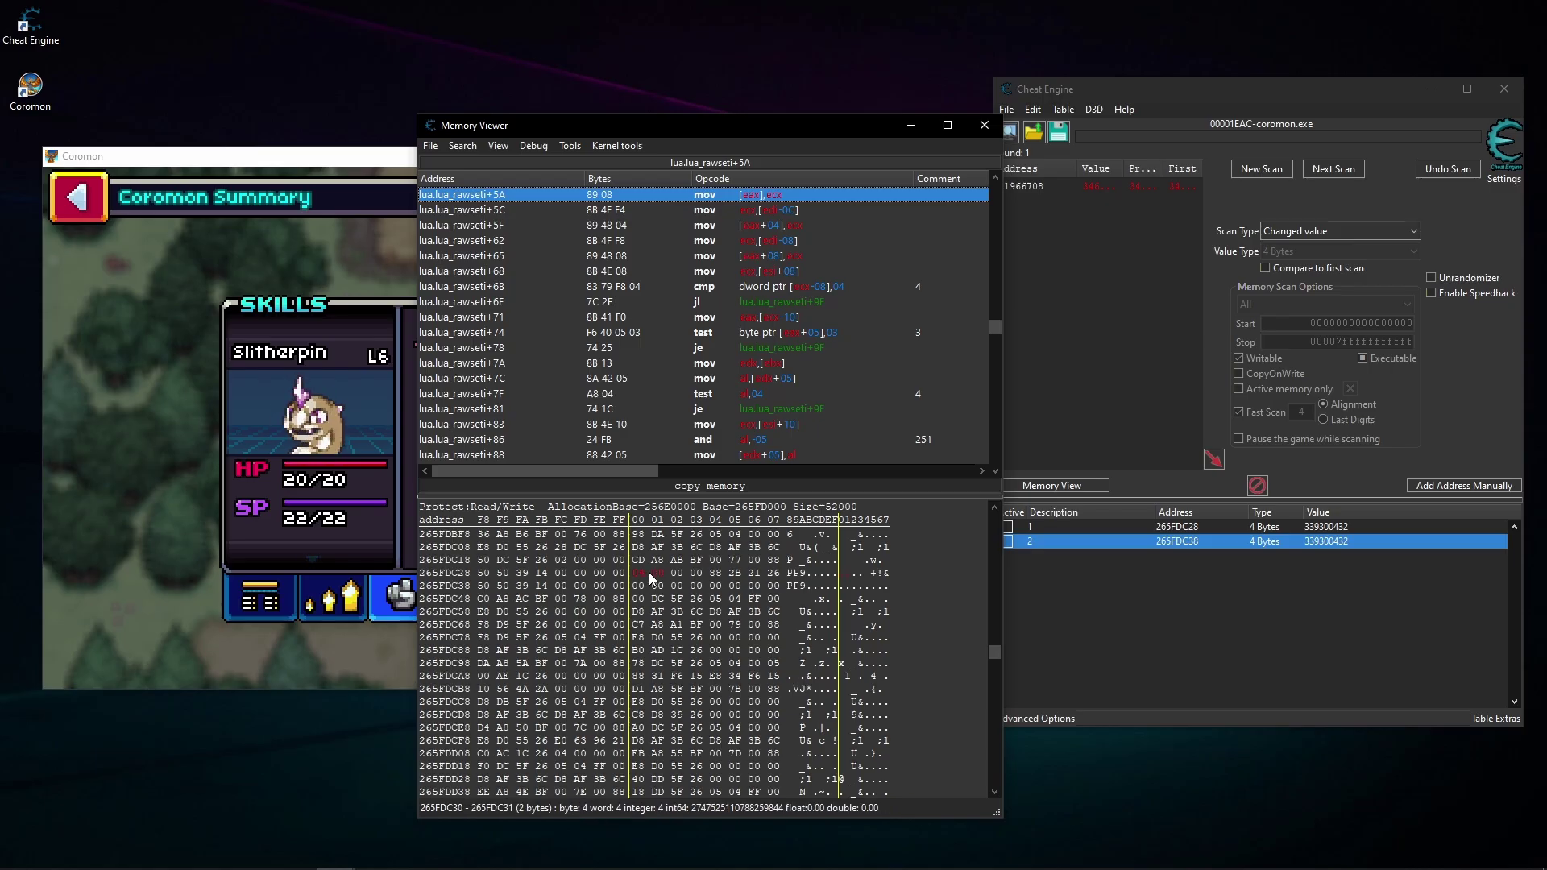
double_click(640, 587)
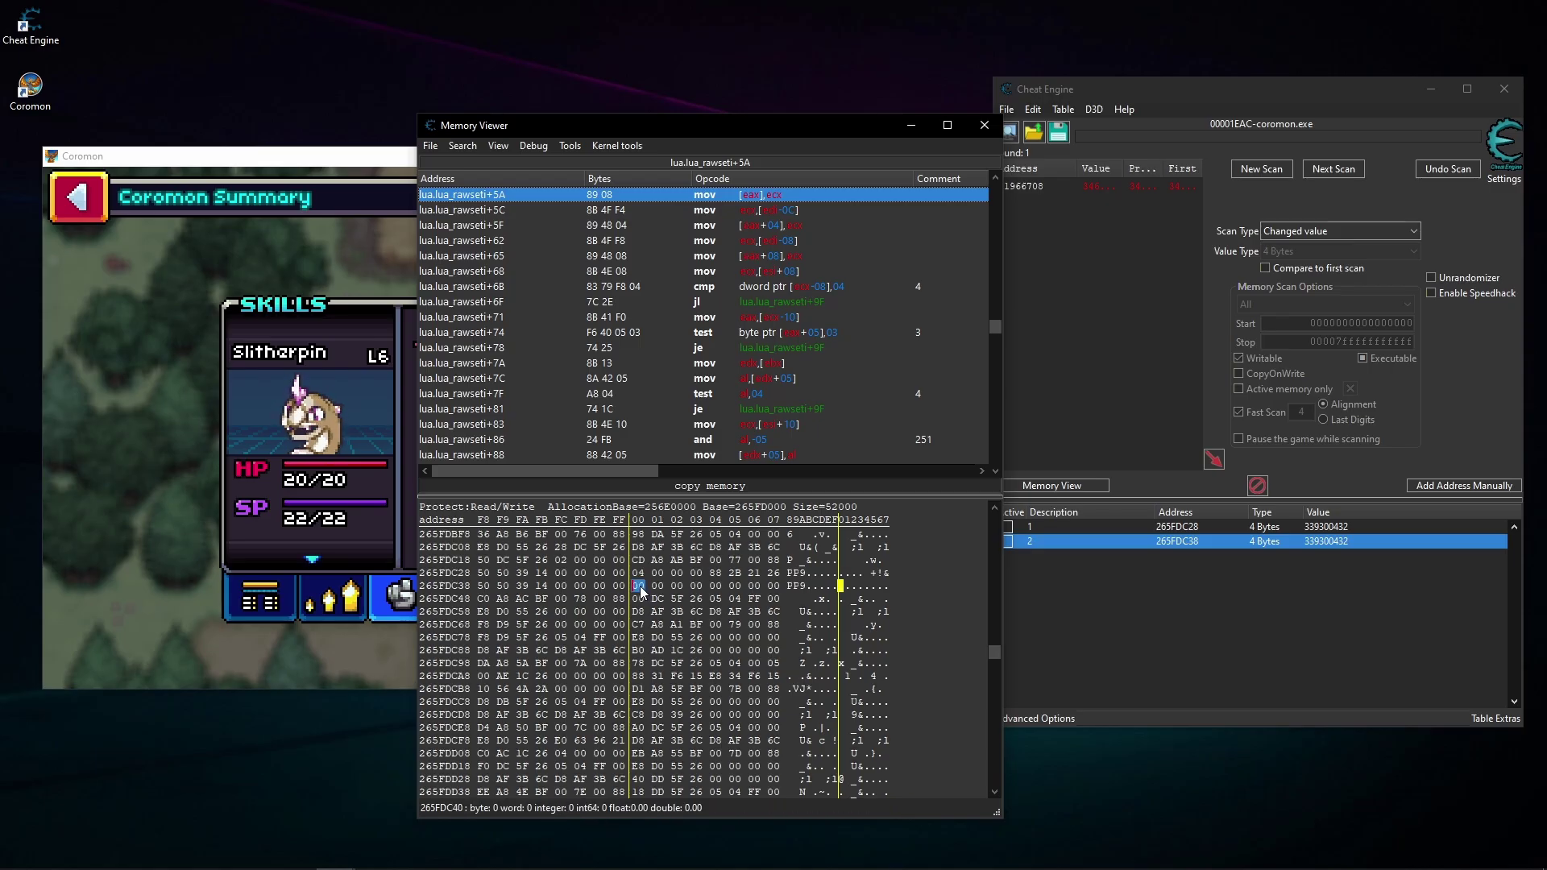
type("4")
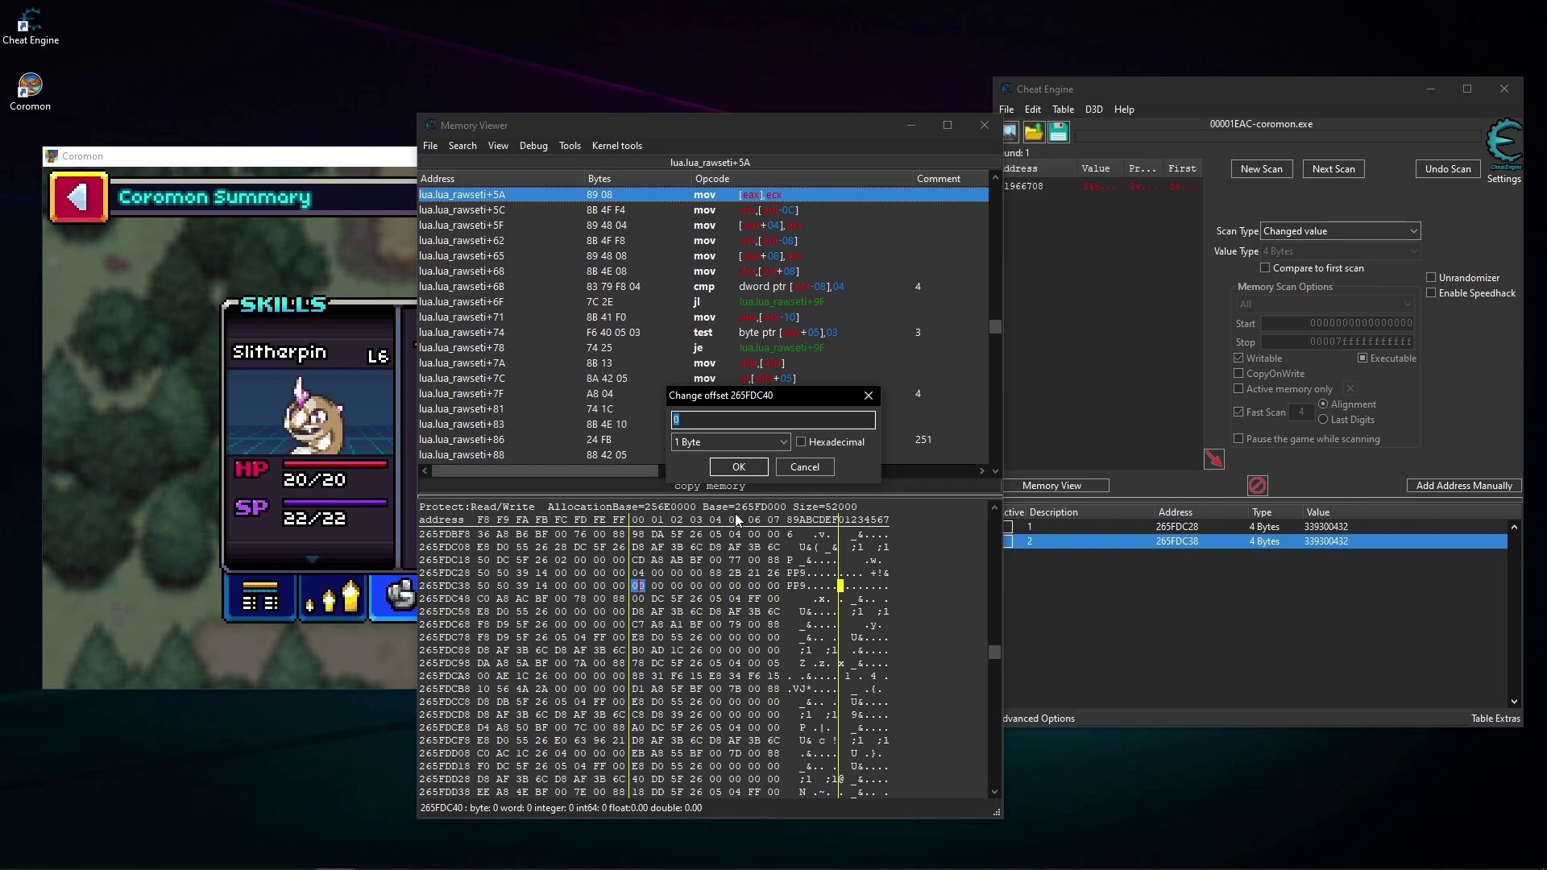
left_click(751, 468)
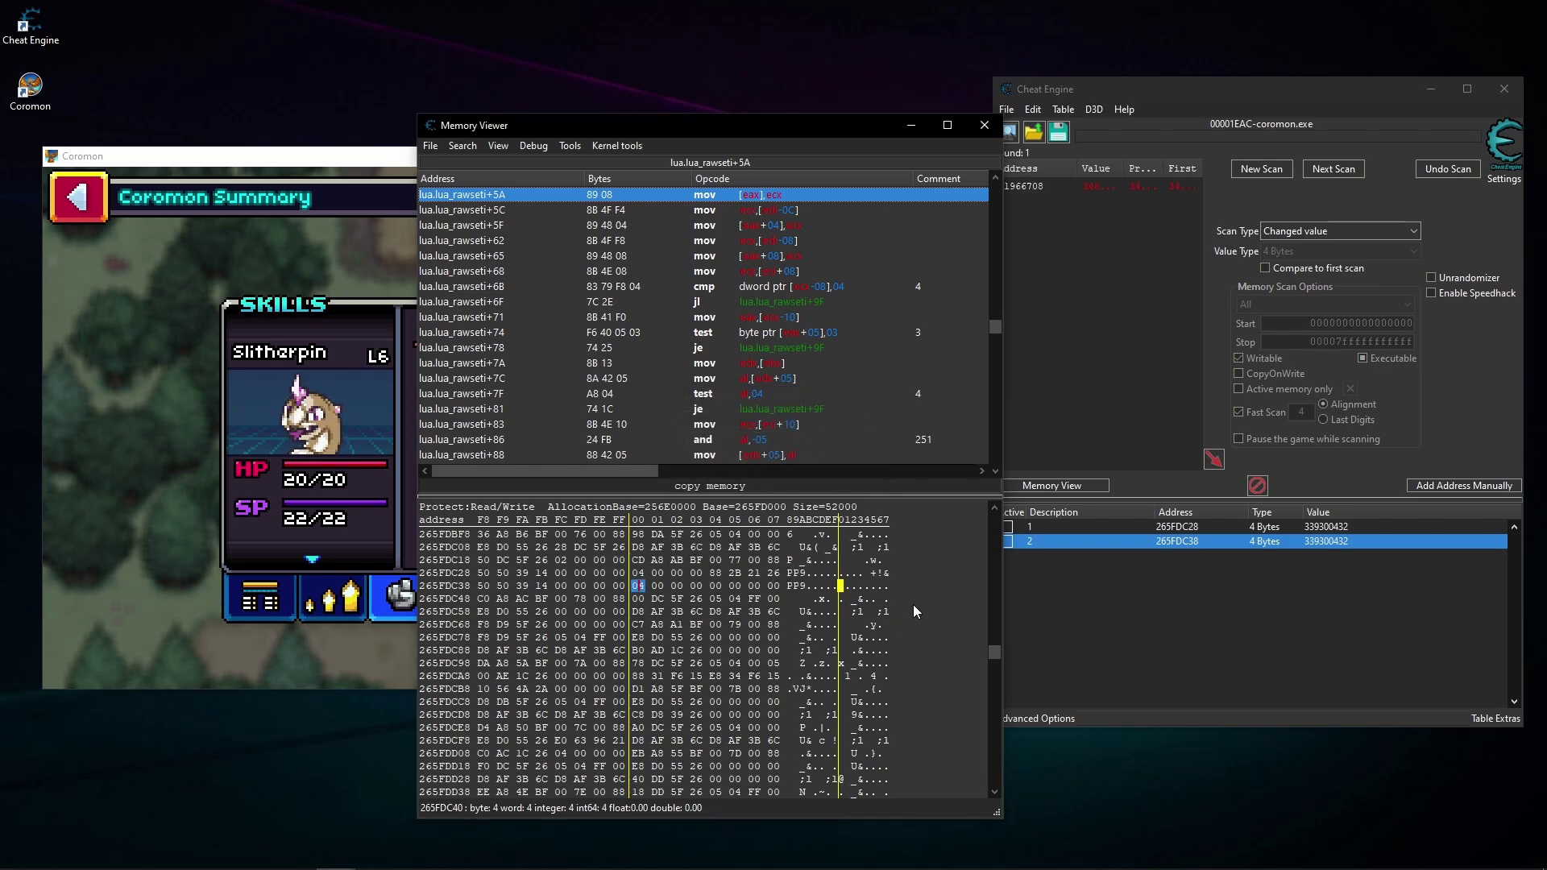
Refresh Slitherpin's skills summary by switching to another Coromon and back, and close the Memory Viewer
left_click(216, 527)
left_click_drag(342, 453, 340, 659)
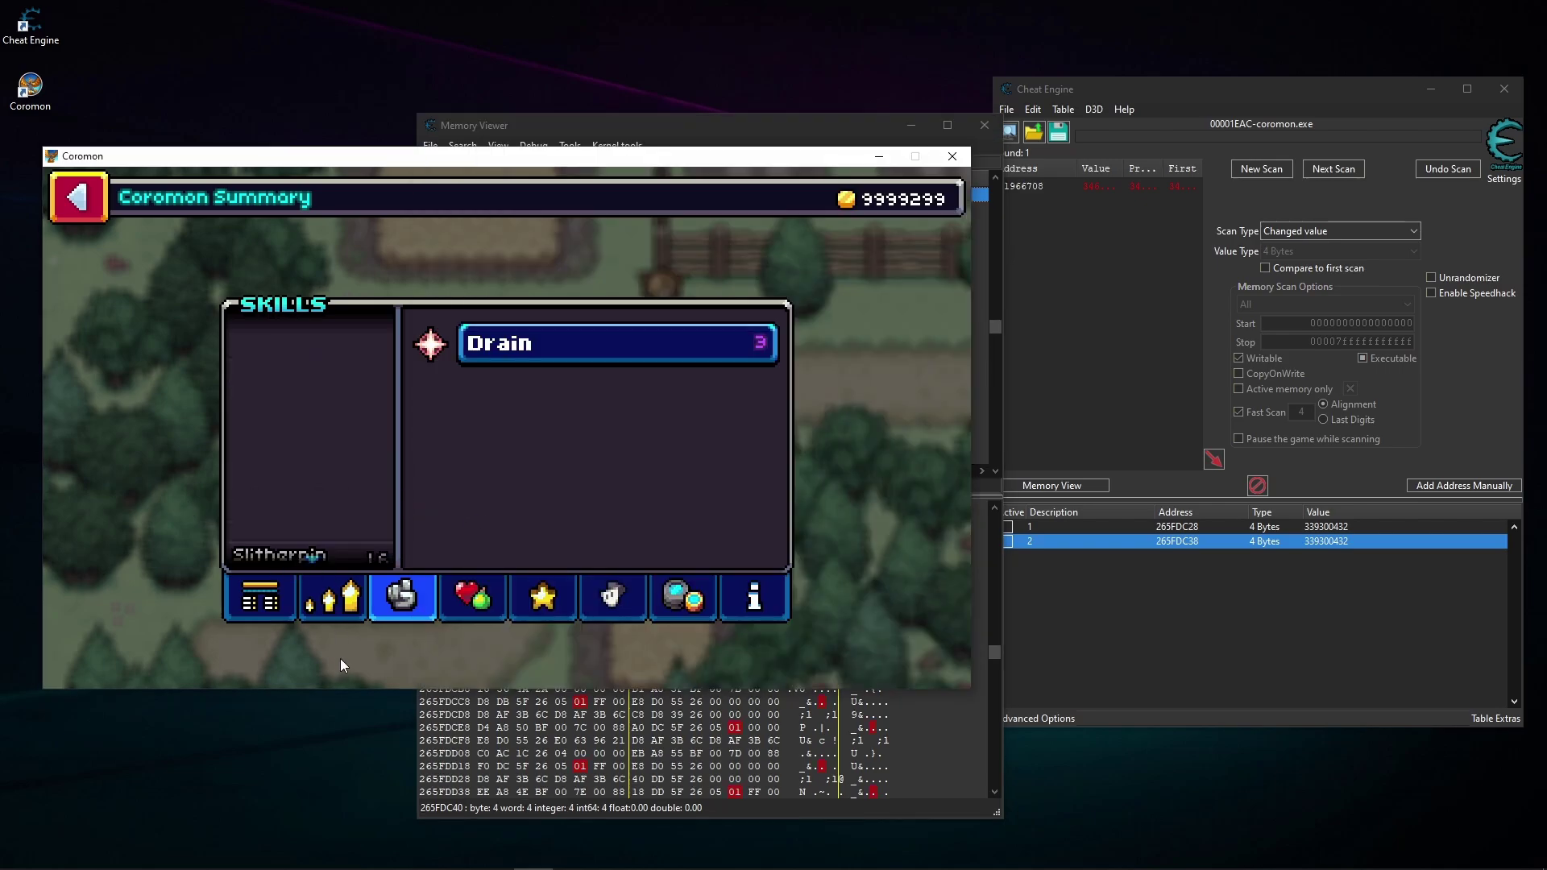
left_click_drag(337, 417, 367, 718)
scroll(368, 466, "down", 1)
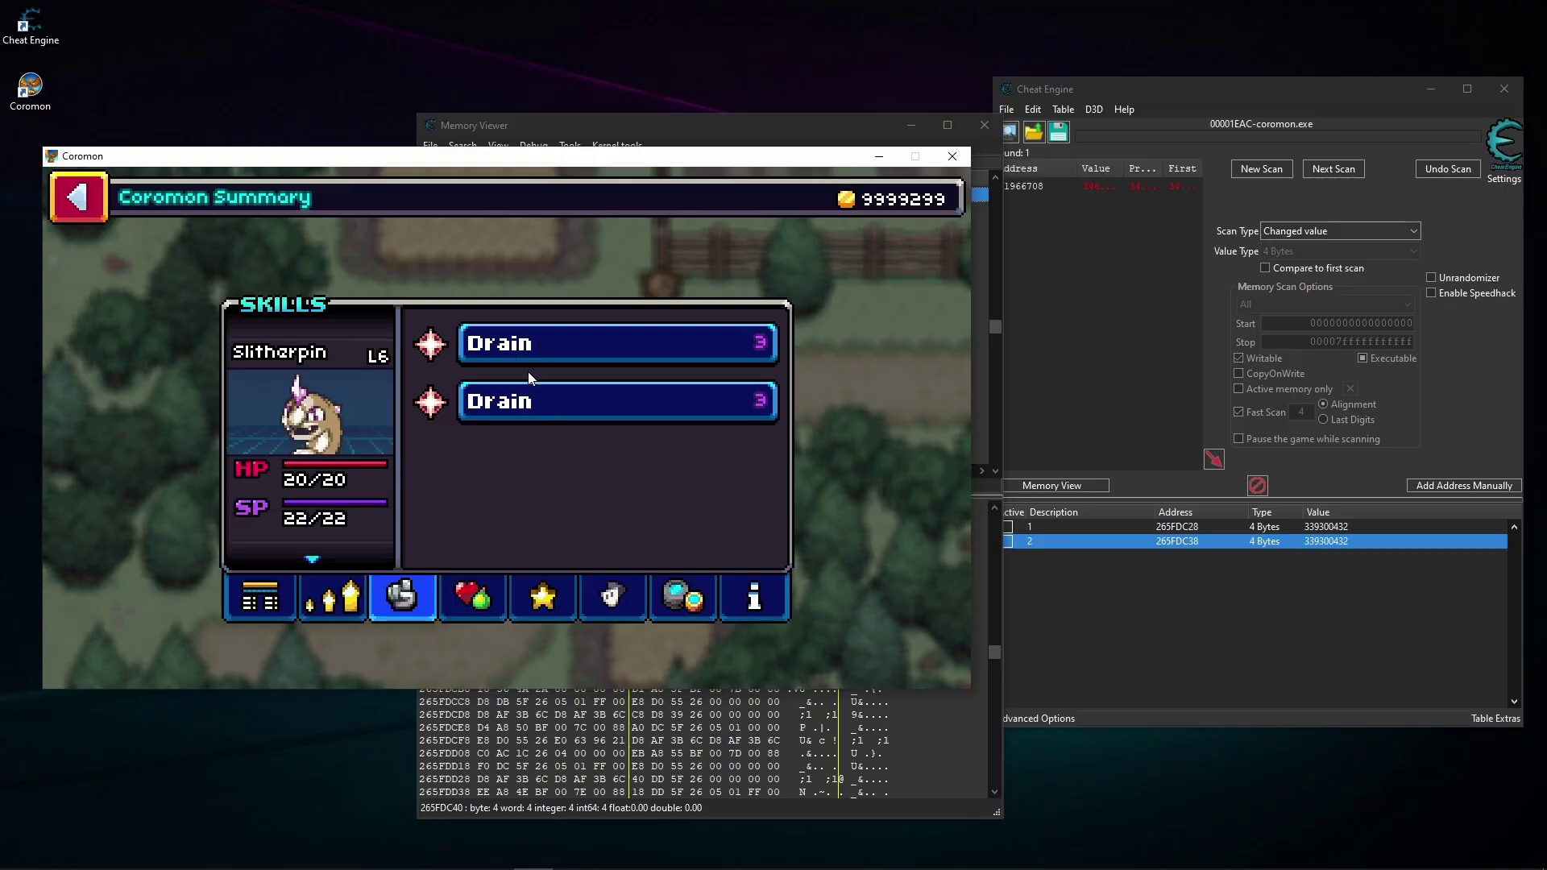
left_click(804, 786)
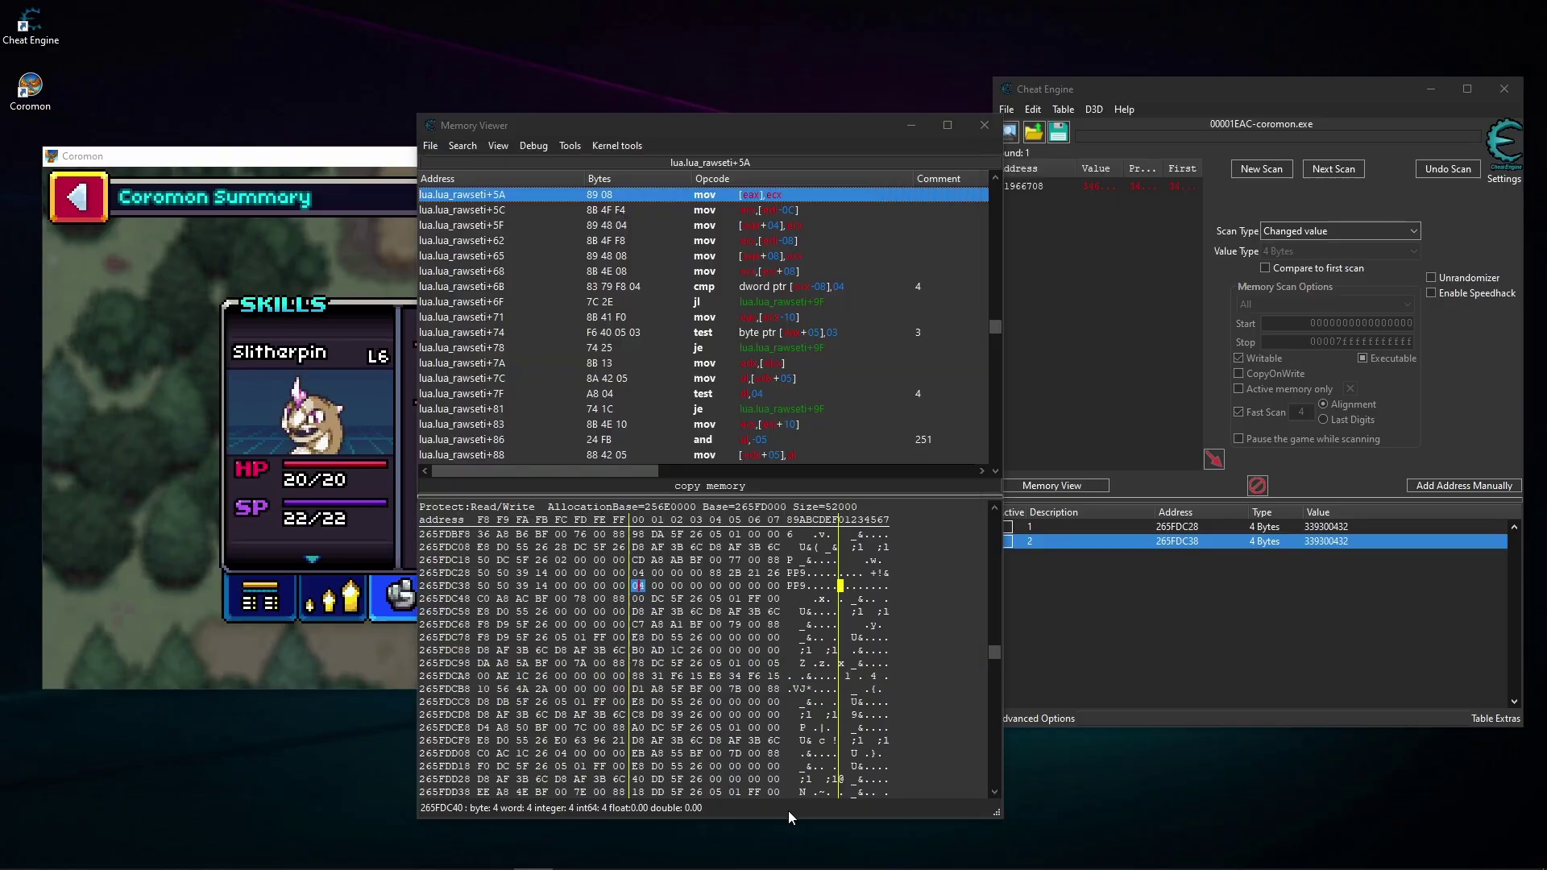
left_click(983, 126)
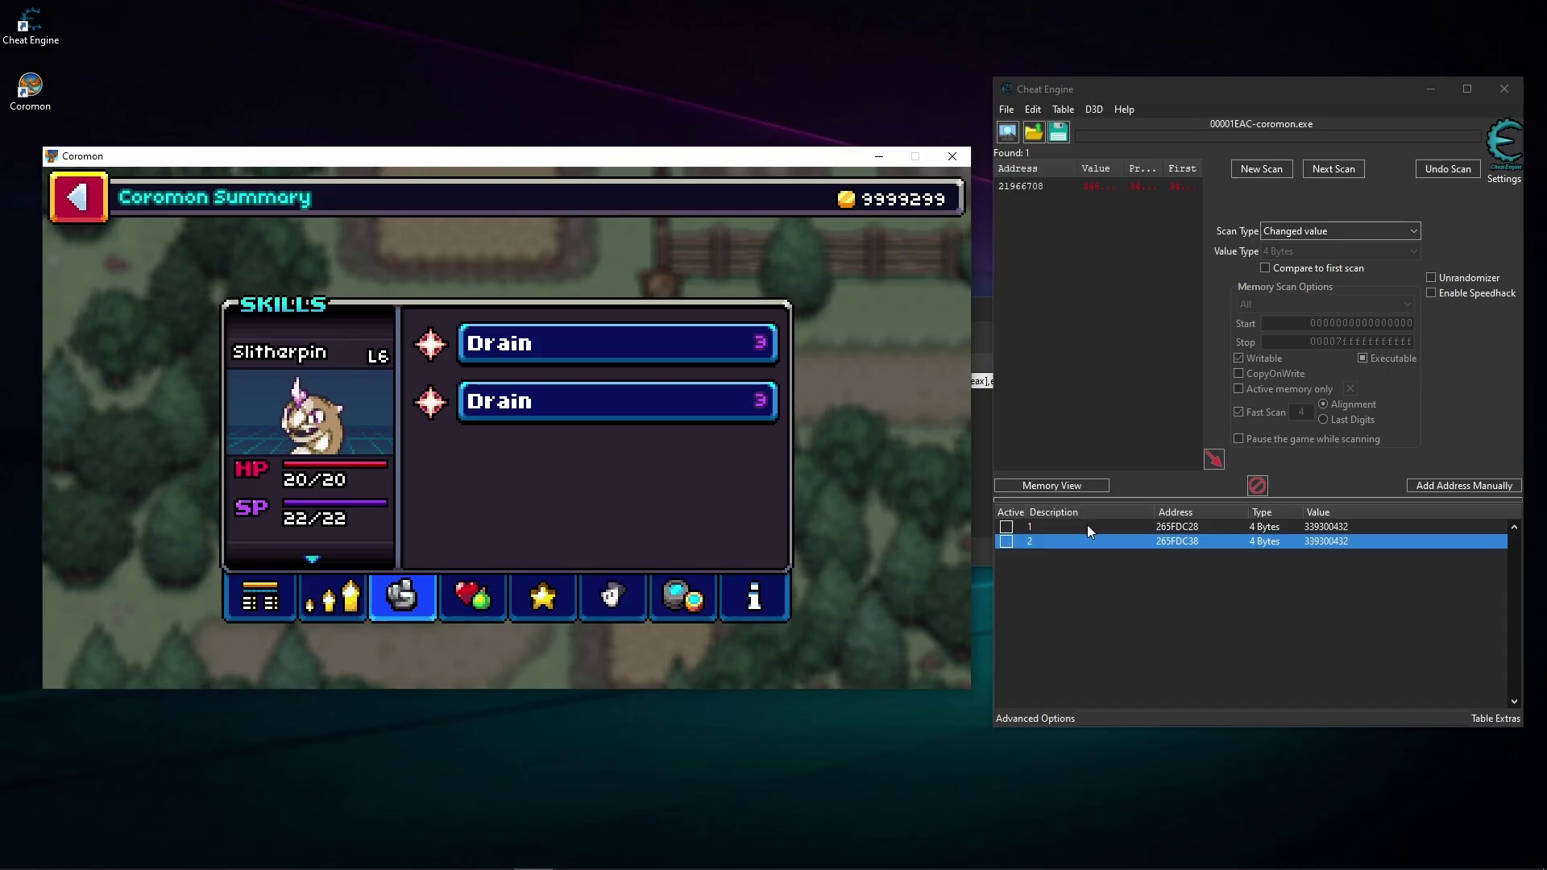
Enable Poison Sting for Slitherpin as an additional skill and return to the skills summary
left_click(599, 356)
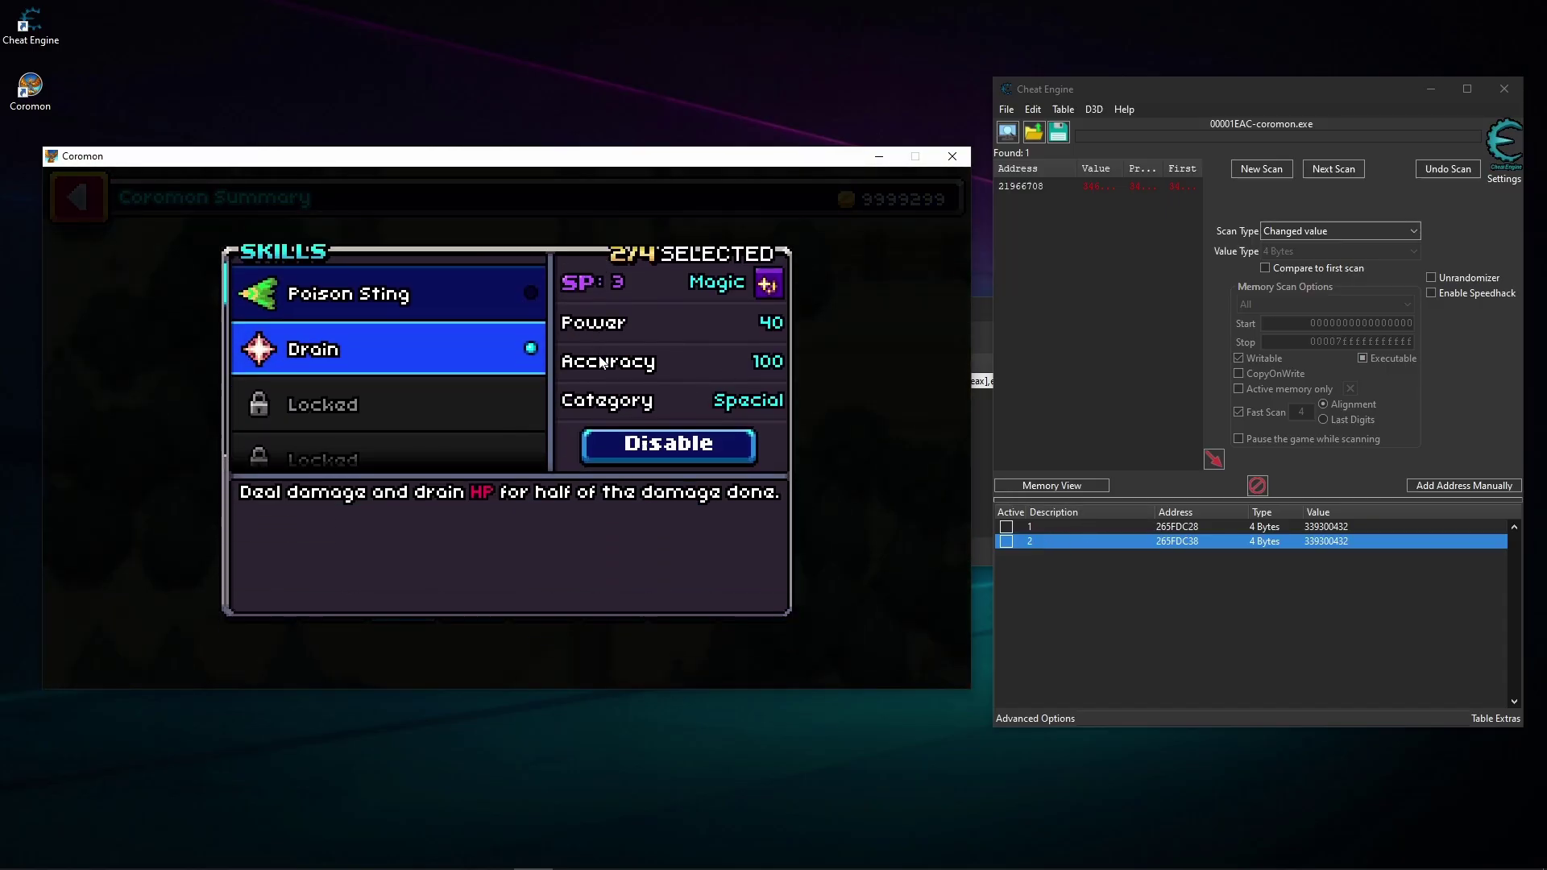
left_click(404, 311)
left_click(674, 450)
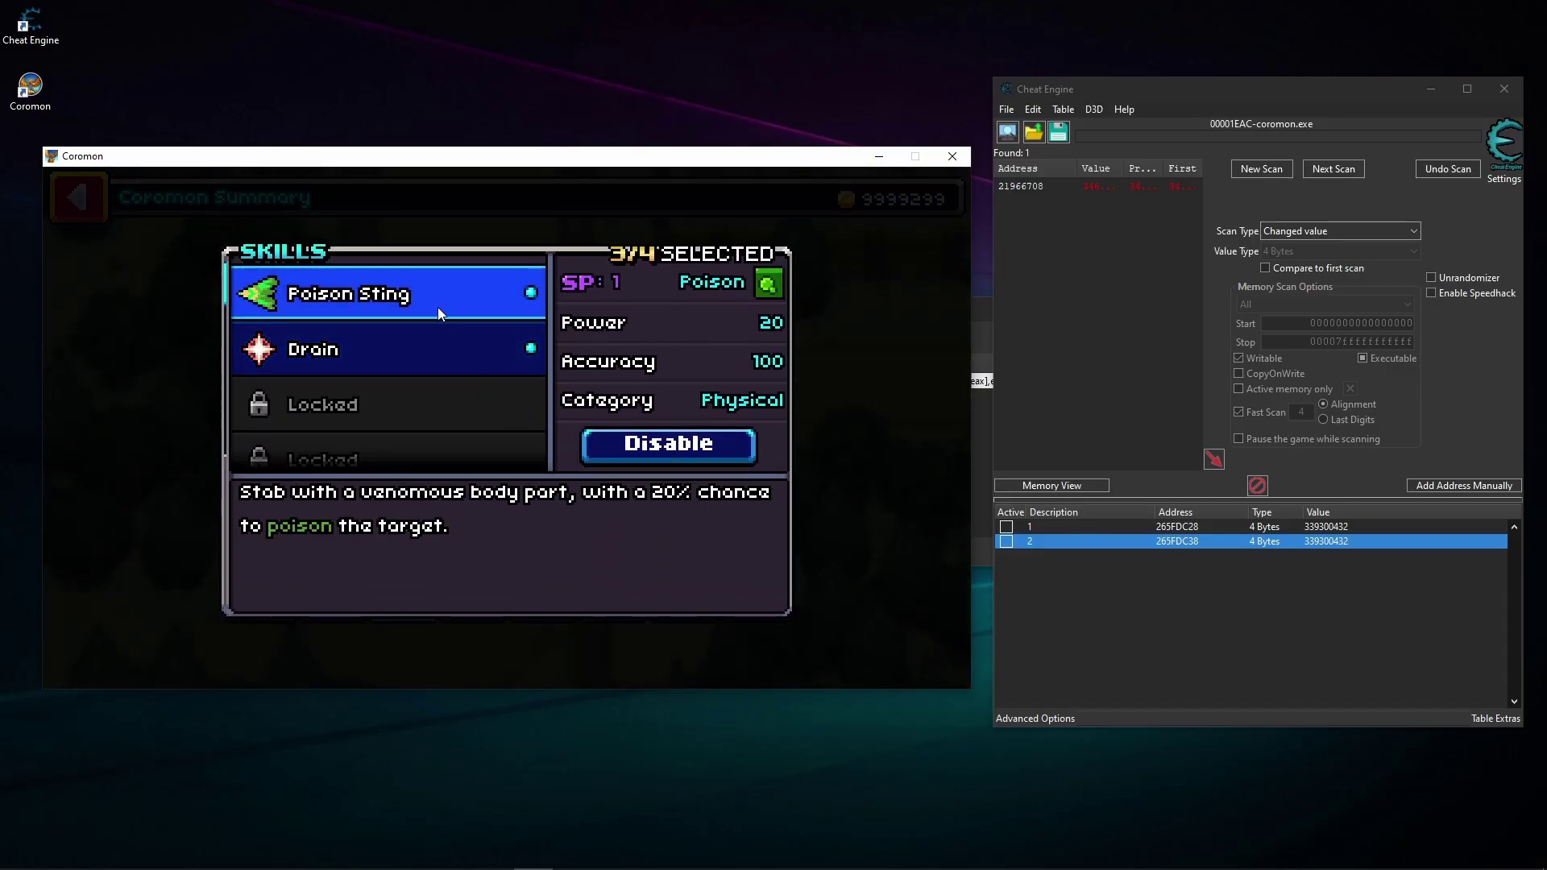
left_click(893, 424)
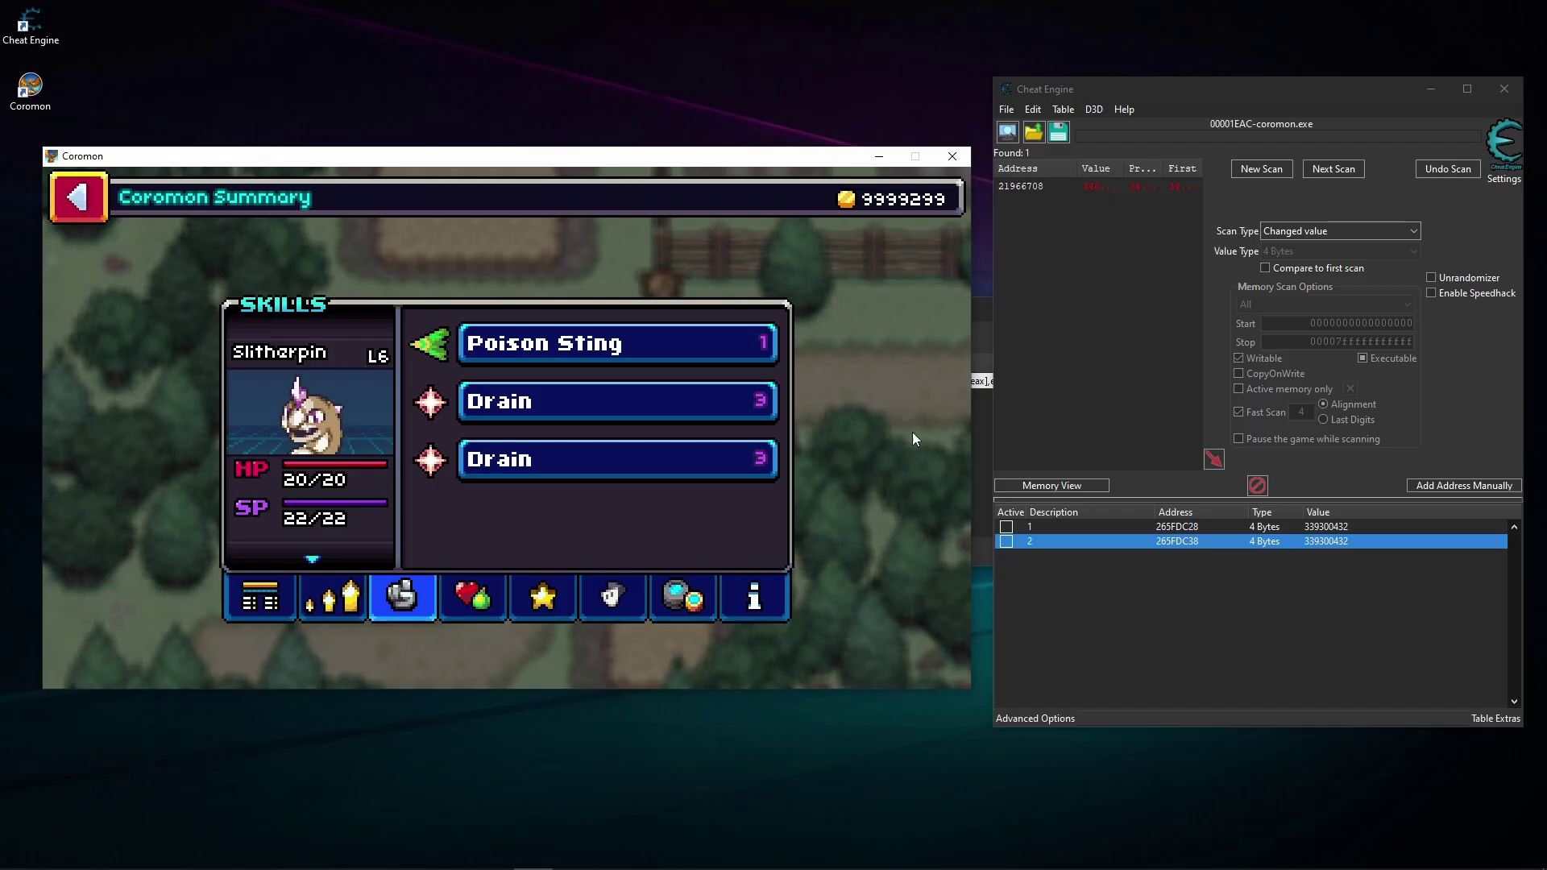
Examine the memory region around 265FDC38 and the neighbouring skill entries, and close the Memory Viewer
right_click(1189, 540)
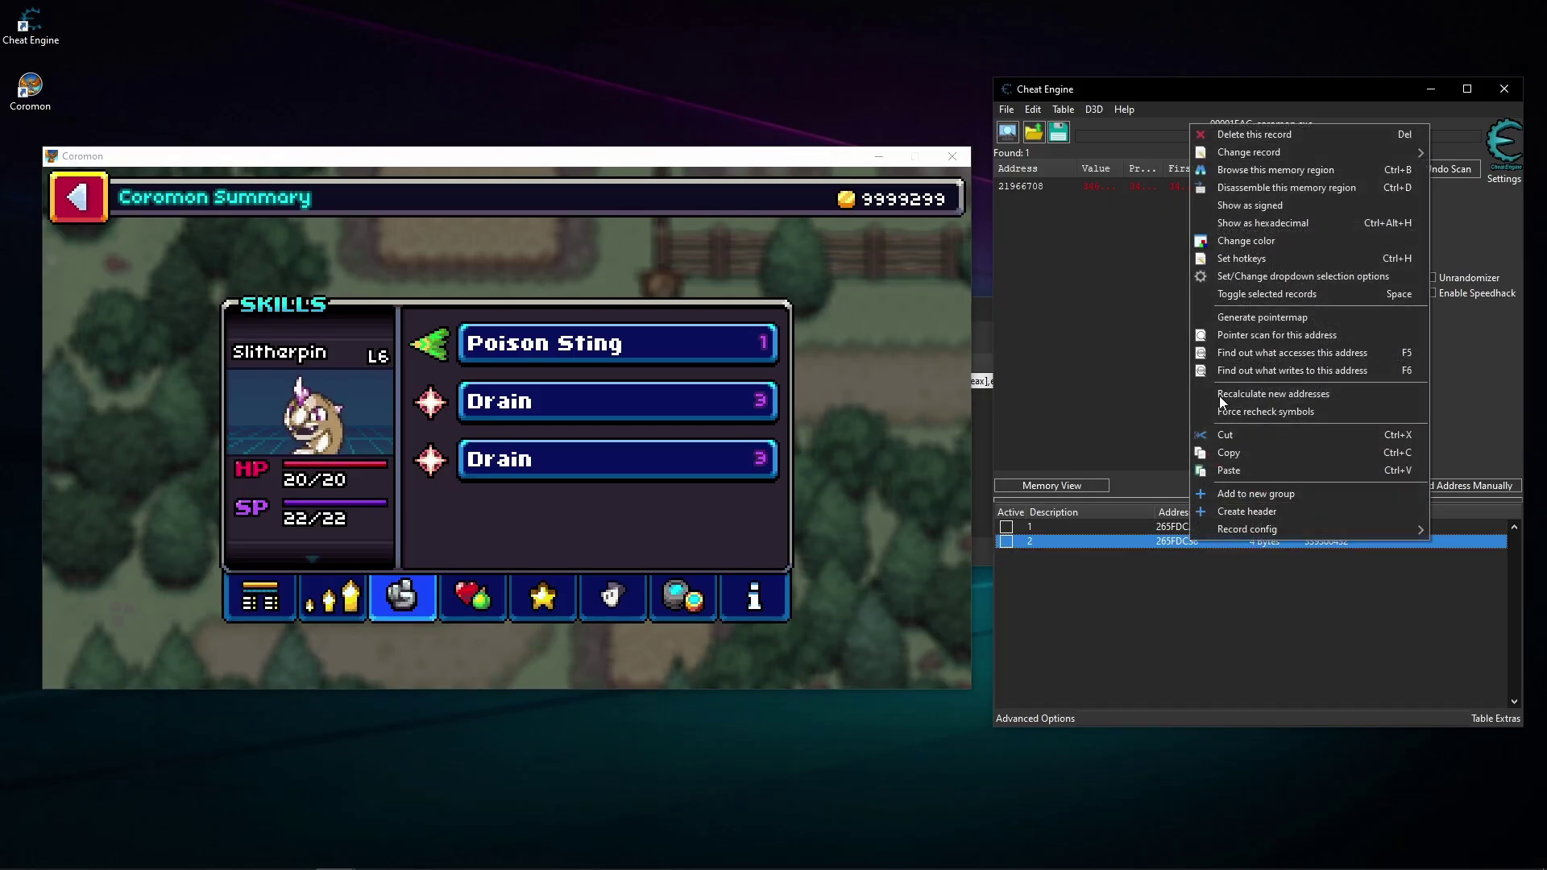
left_click(1260, 181)
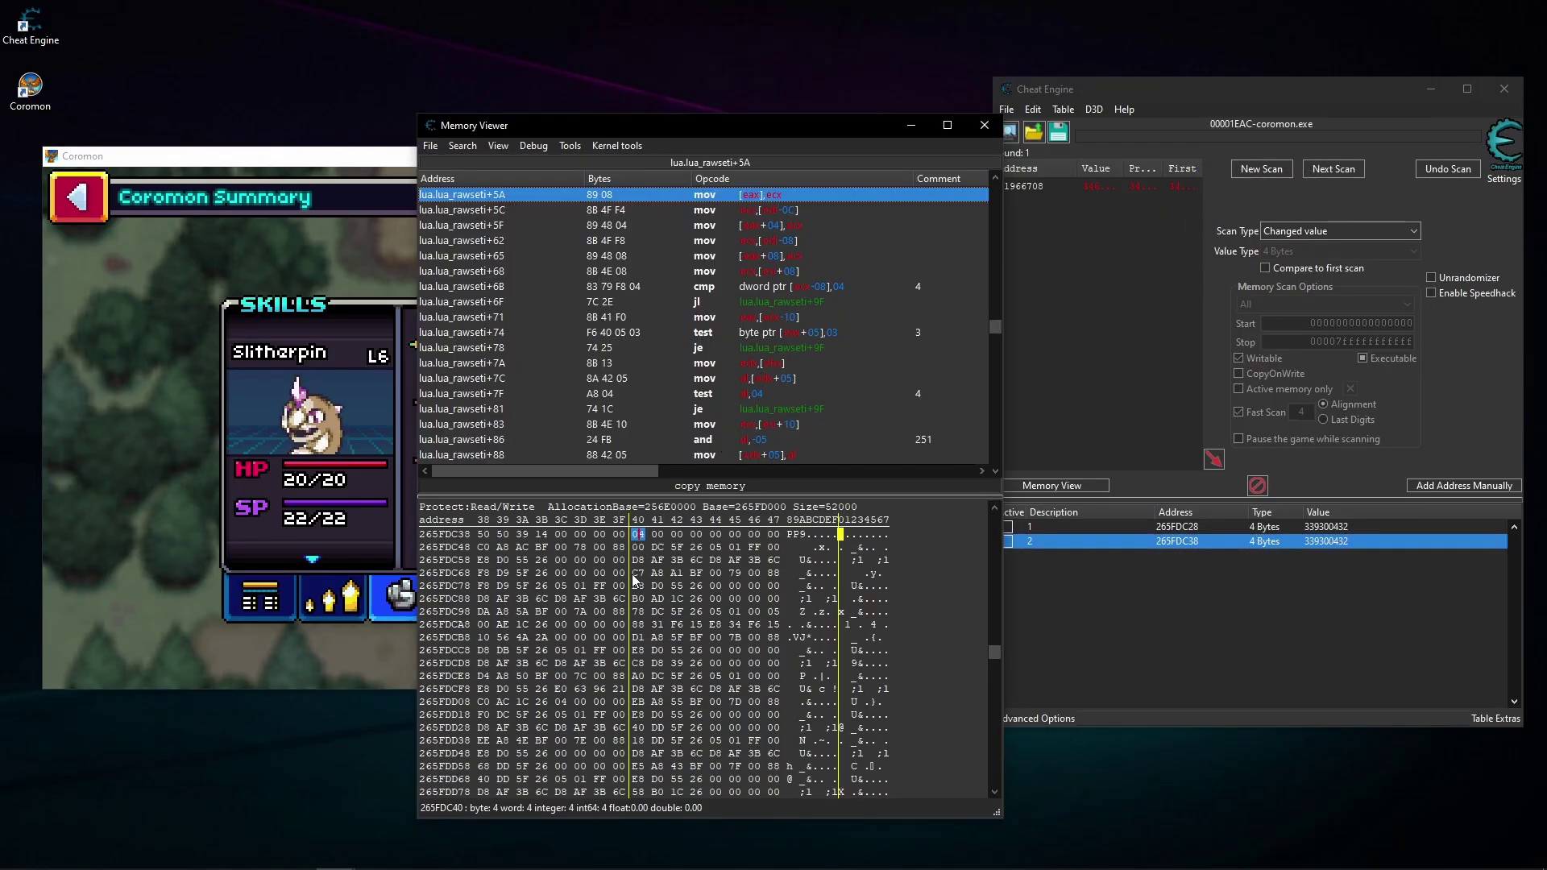
scroll(652, 643, "up", 2)
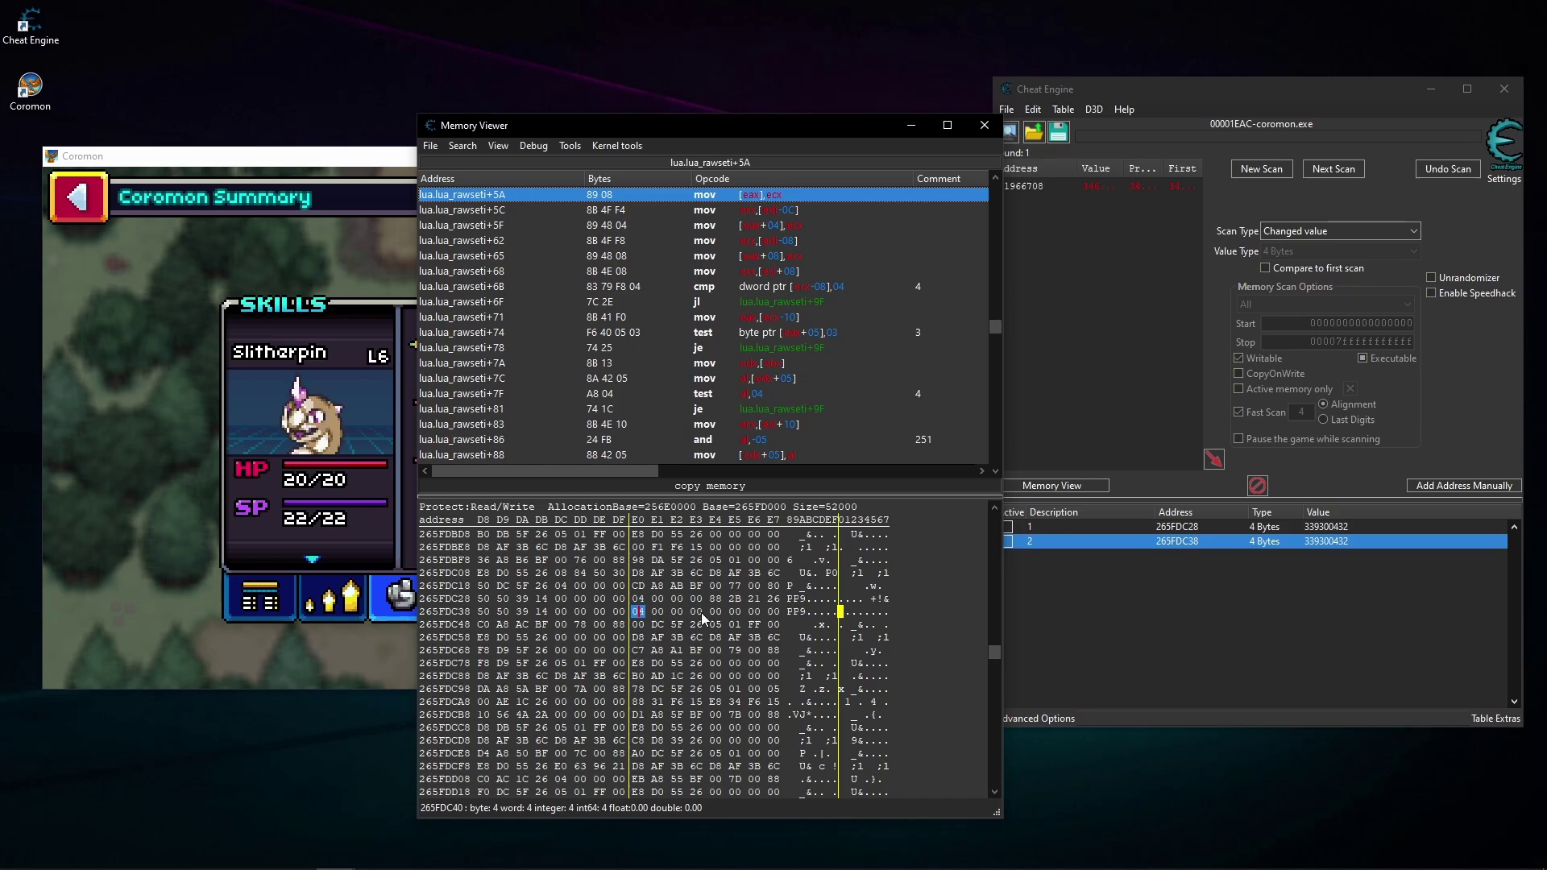
scroll(701, 613, "up", 1)
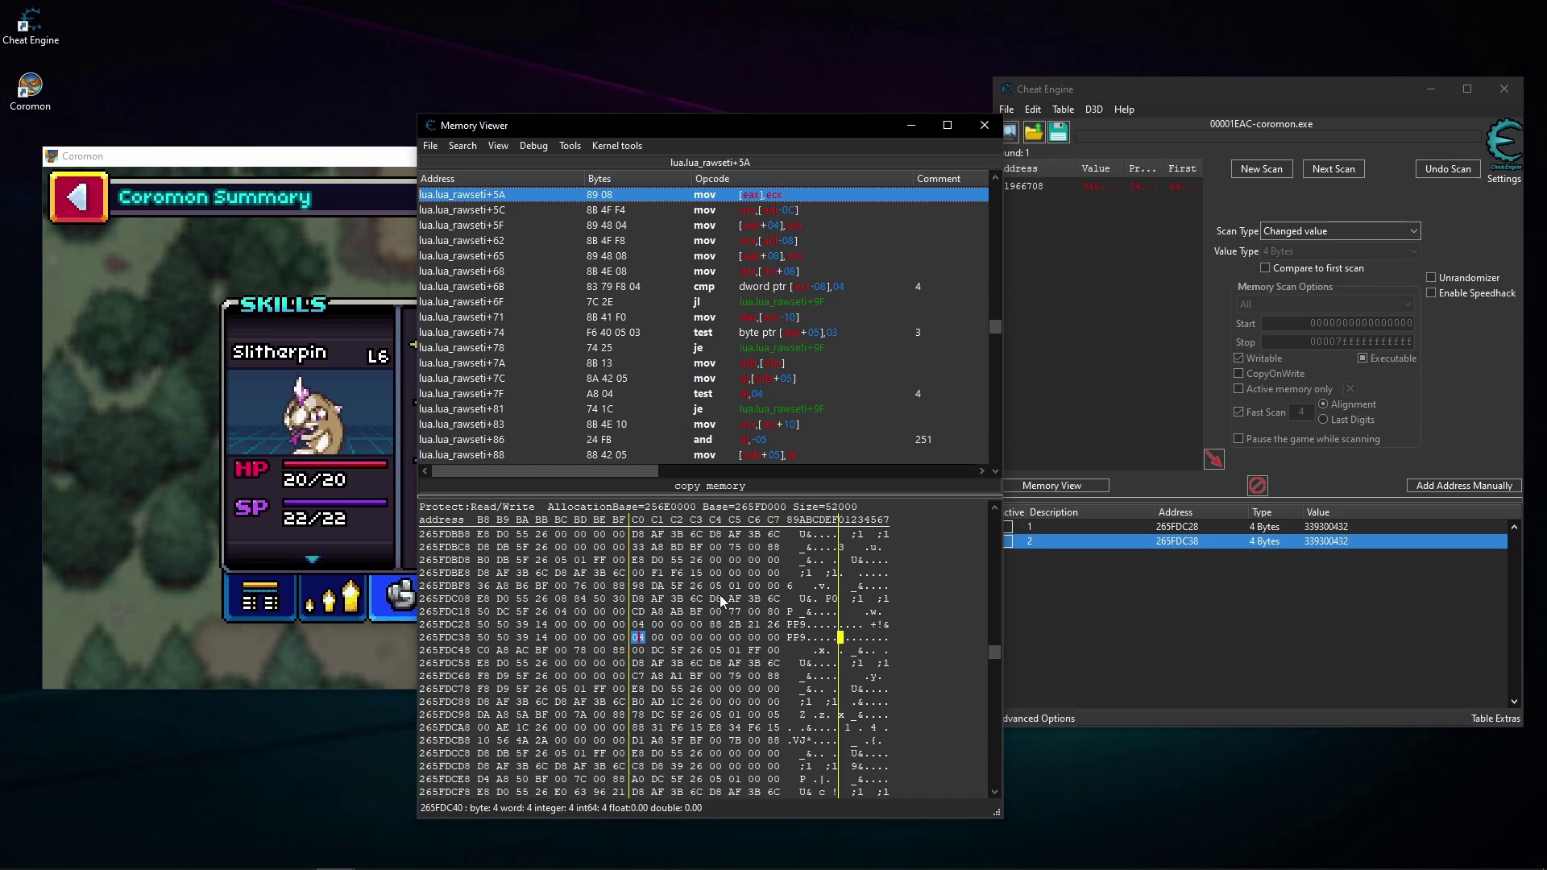
left_click(976, 134)
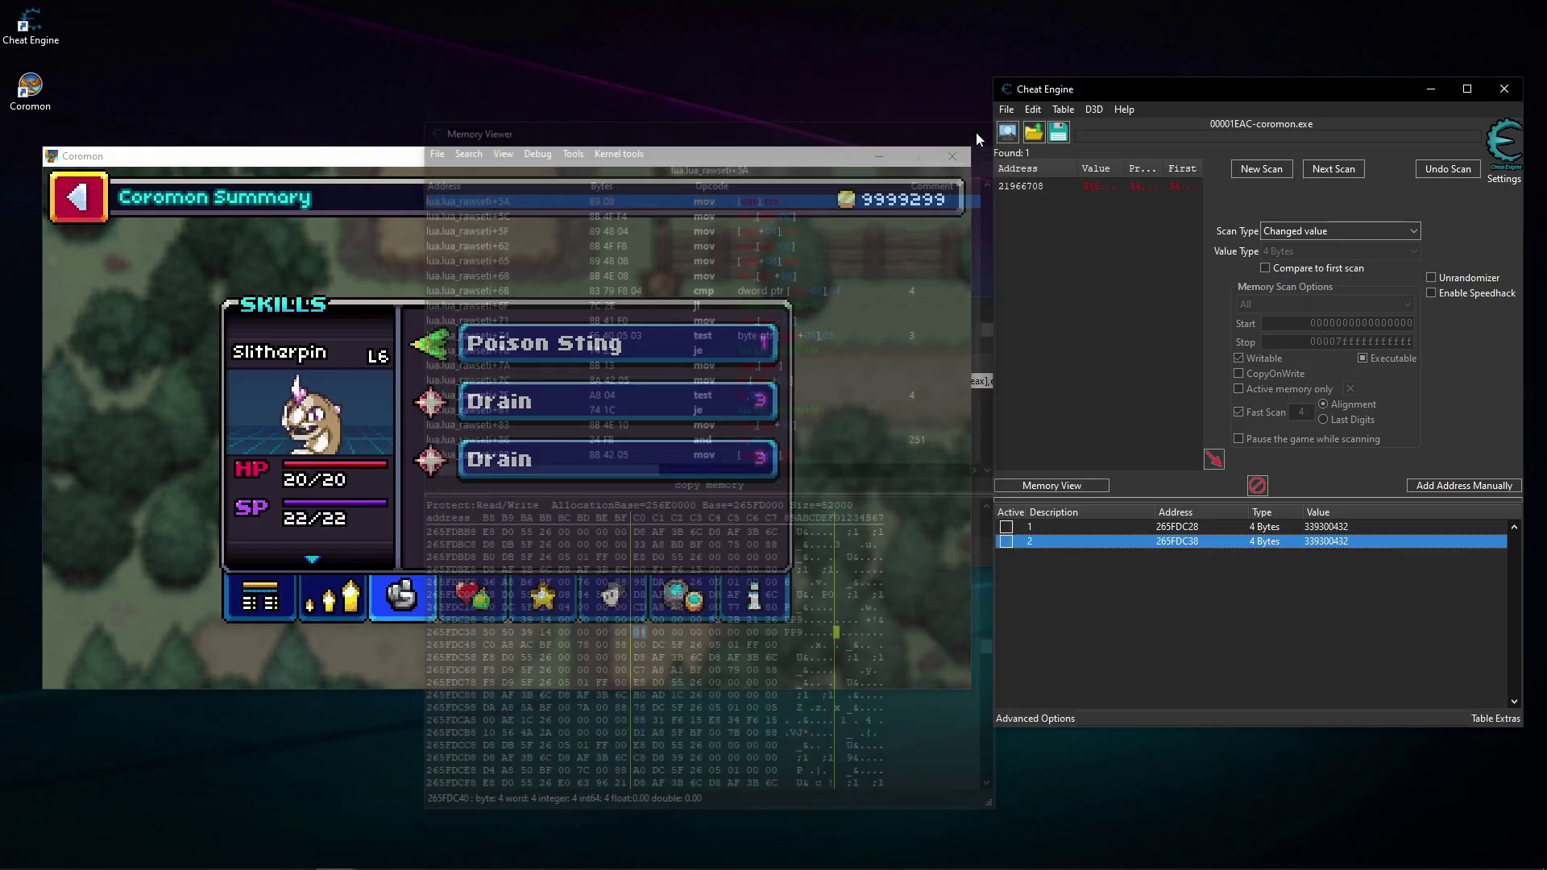
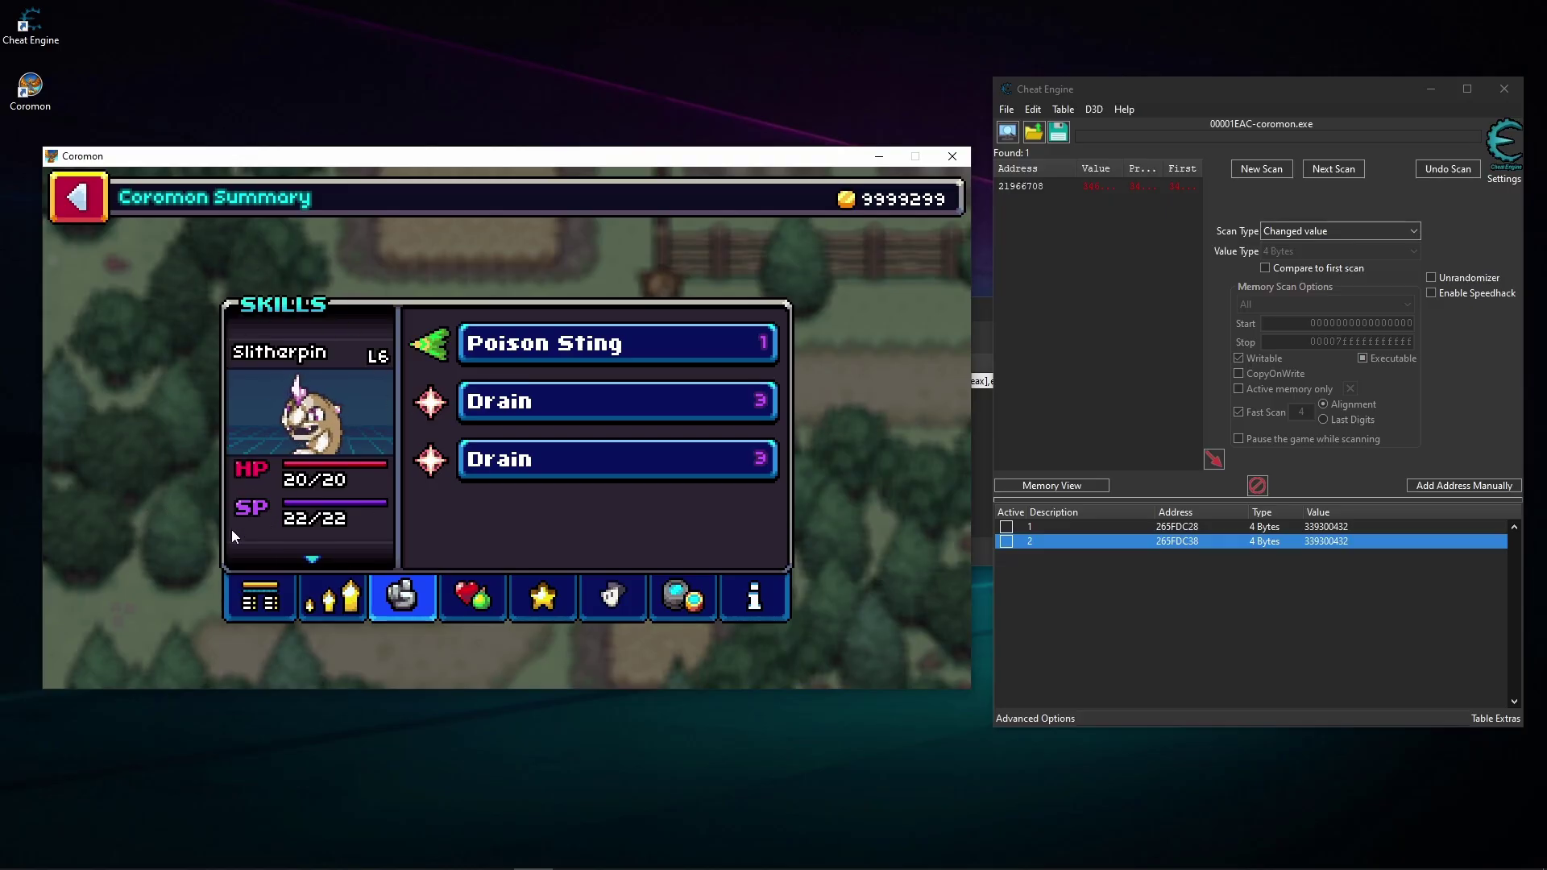
Switch the skills summary to Voltgar and enable Super Punch as an additional skill
scroll(297, 361, "down", 1)
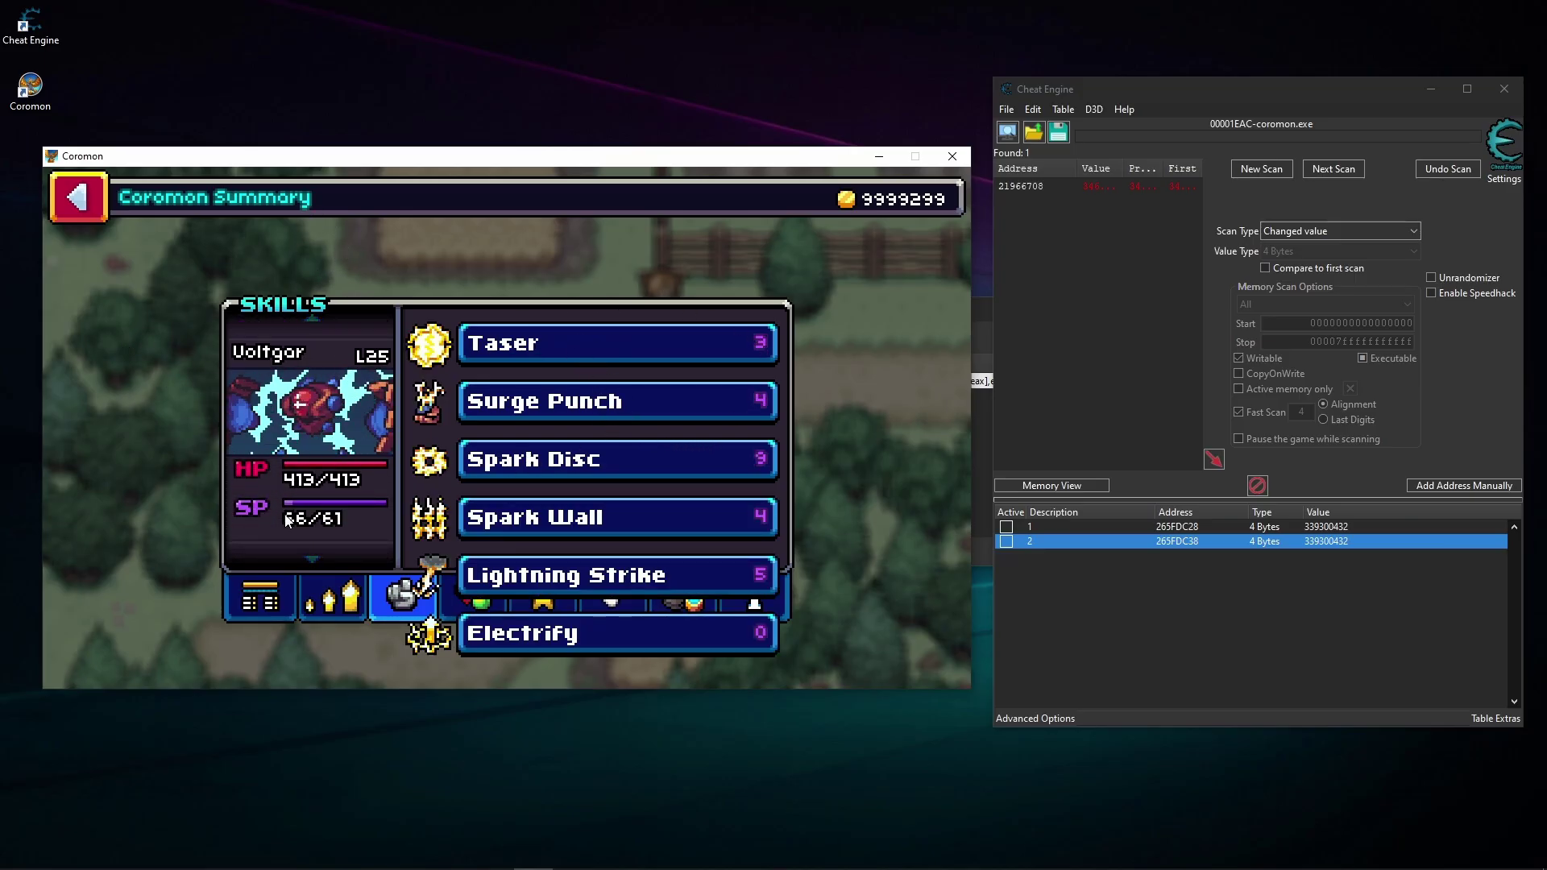
left_click(495, 349)
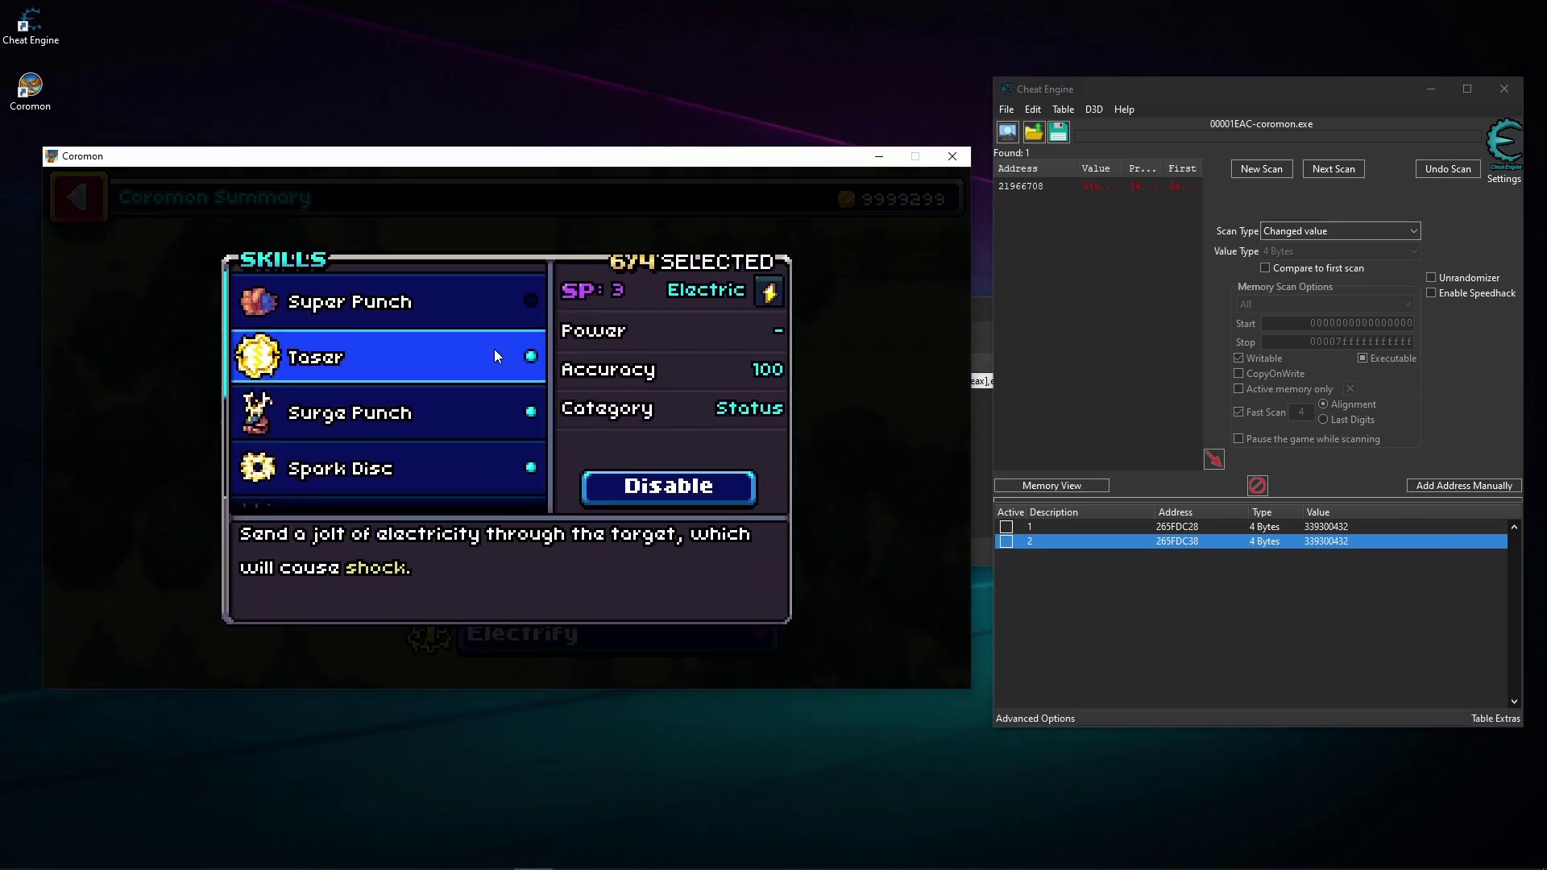
left_click(400, 293)
left_click(630, 469)
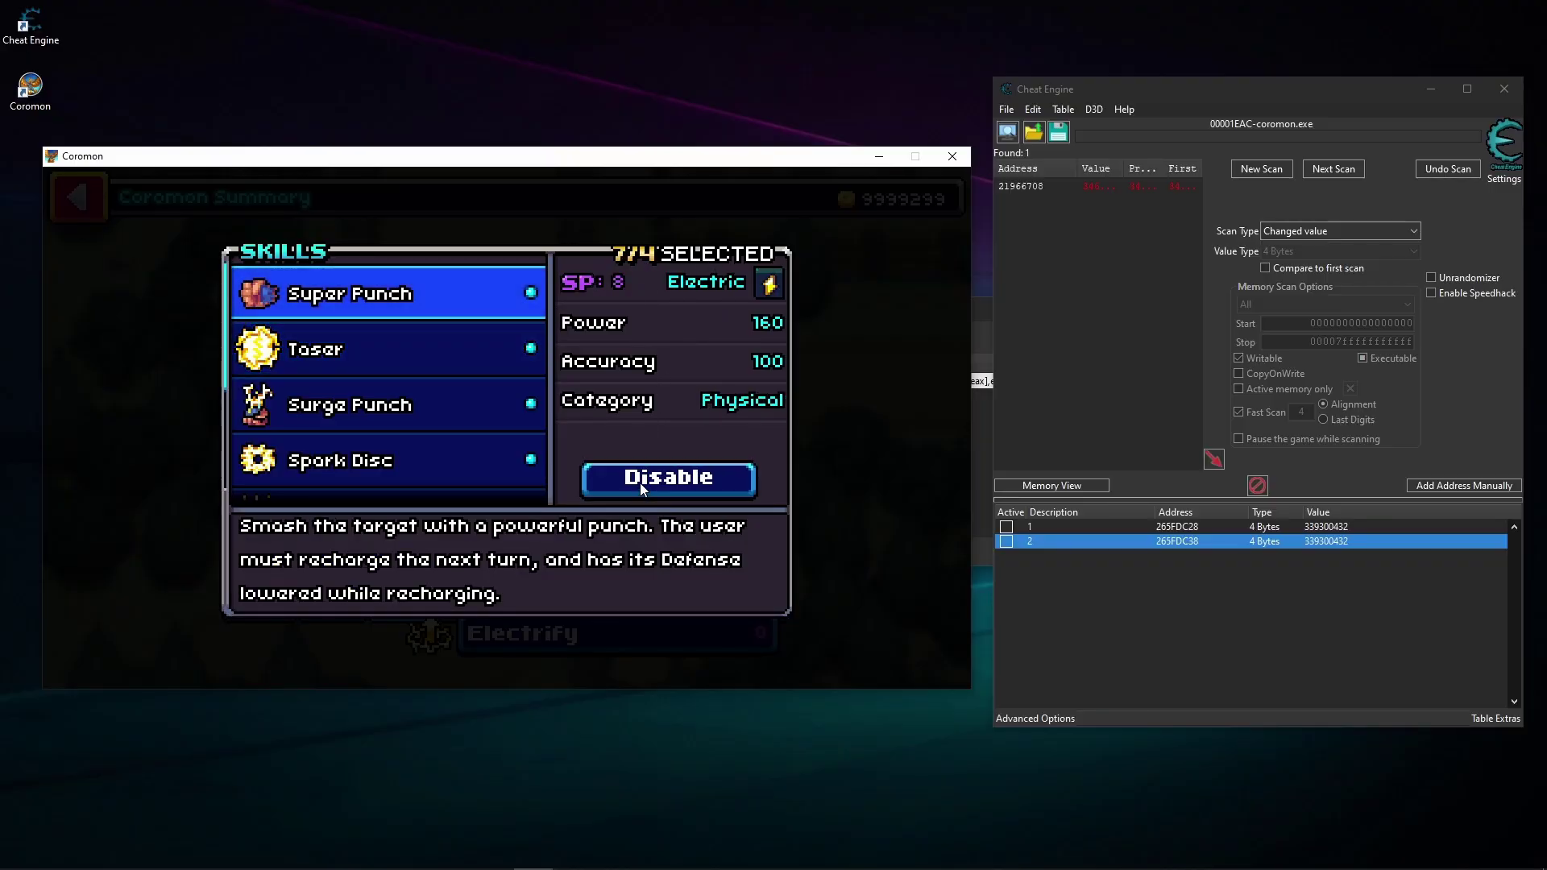
Return to Voltgar's skills summary and start tracing which addresses the saved Skill code at lua.dll+220A writes to
left_click(839, 365)
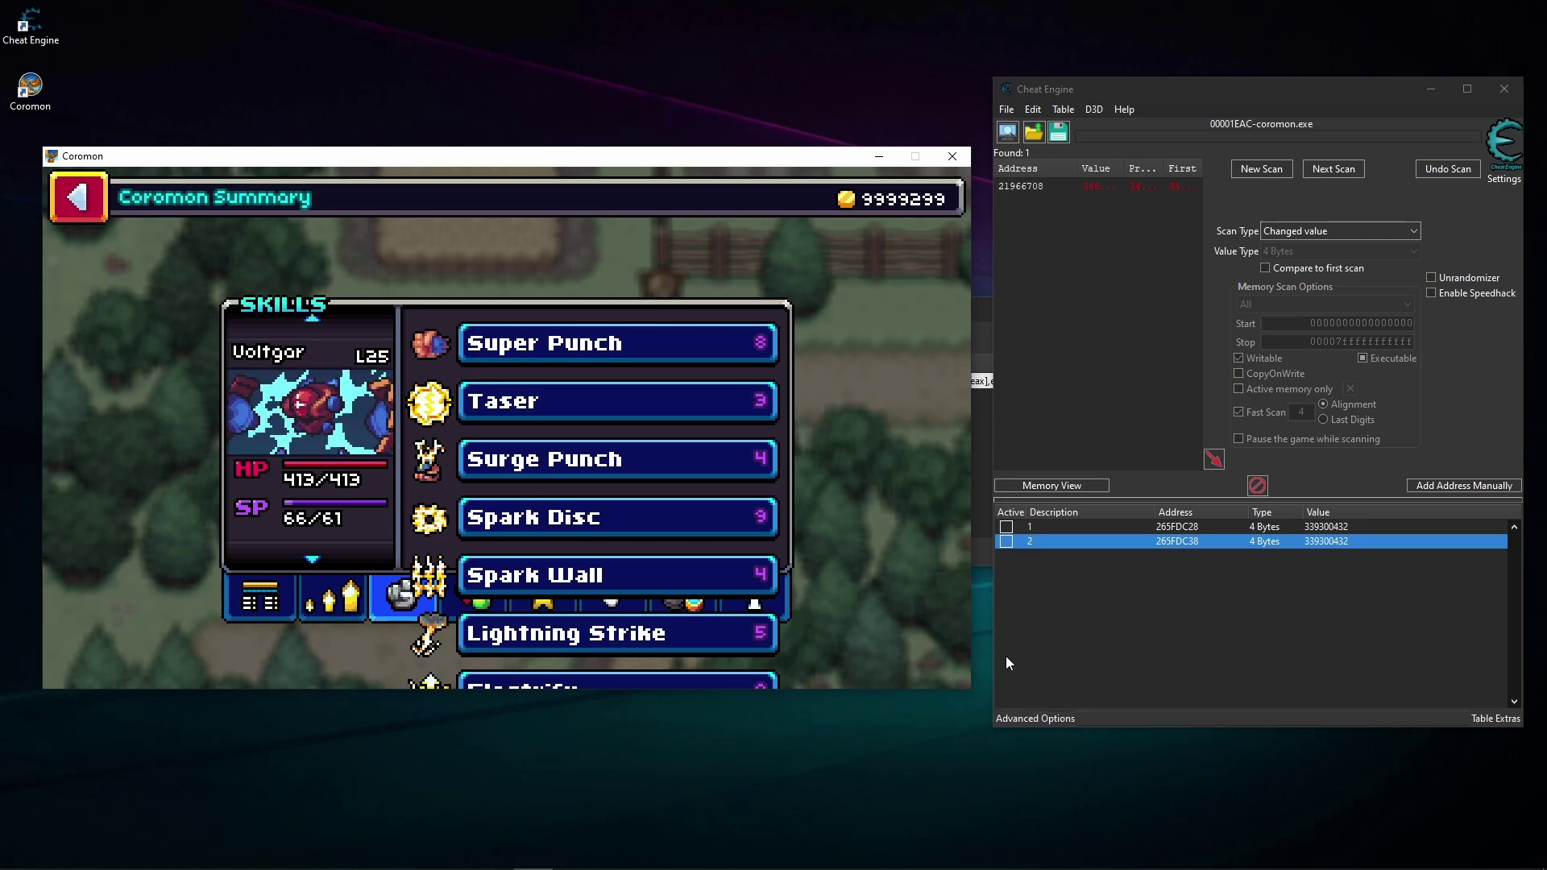
left_click(1052, 714)
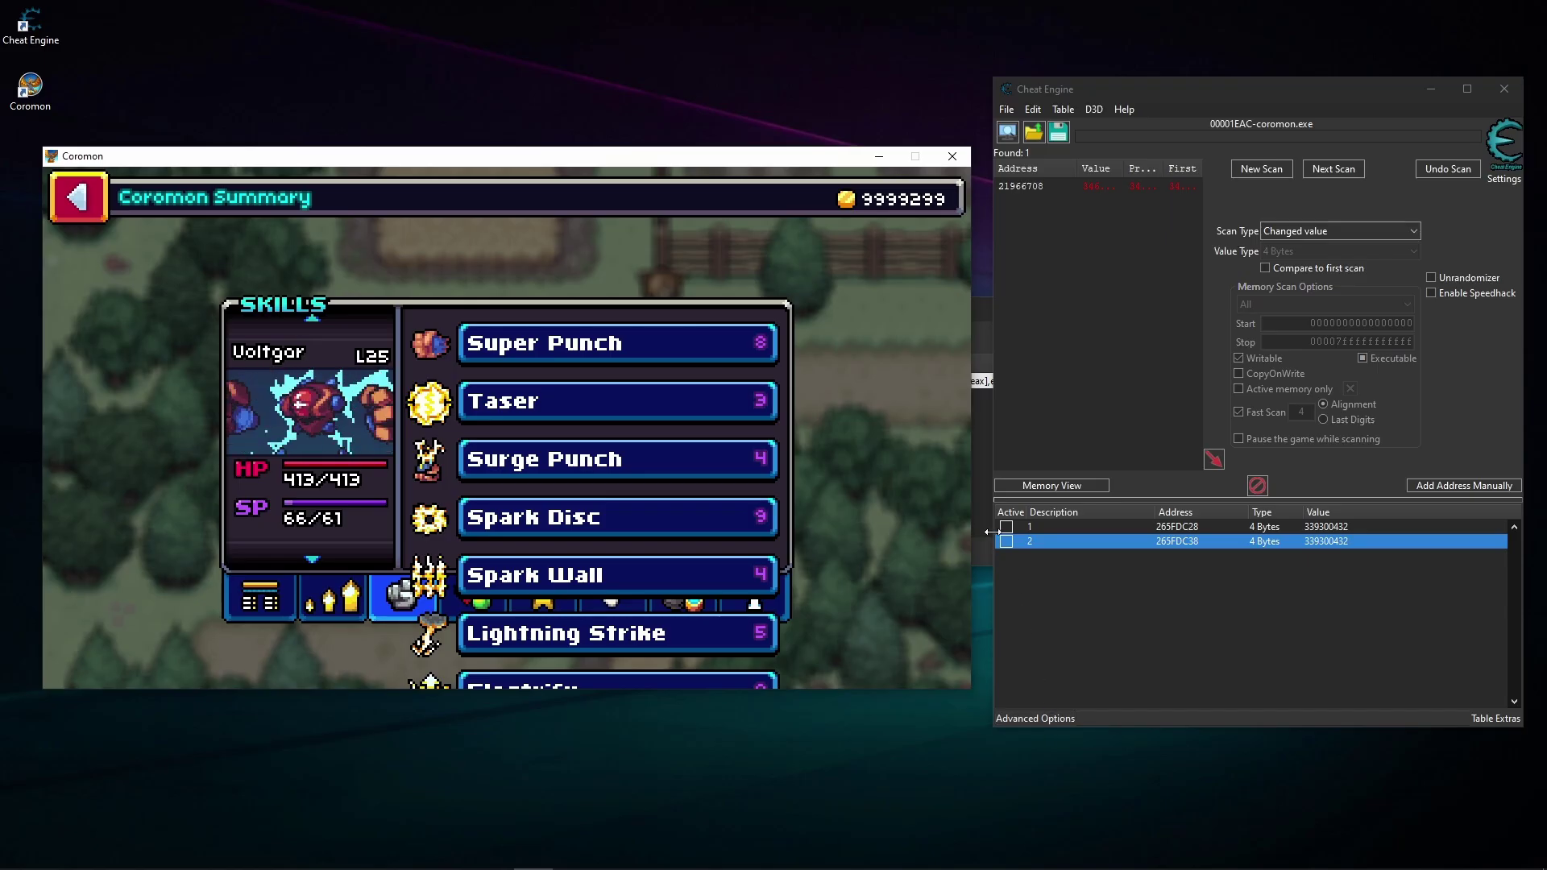
left_click(989, 383)
right_click(988, 385)
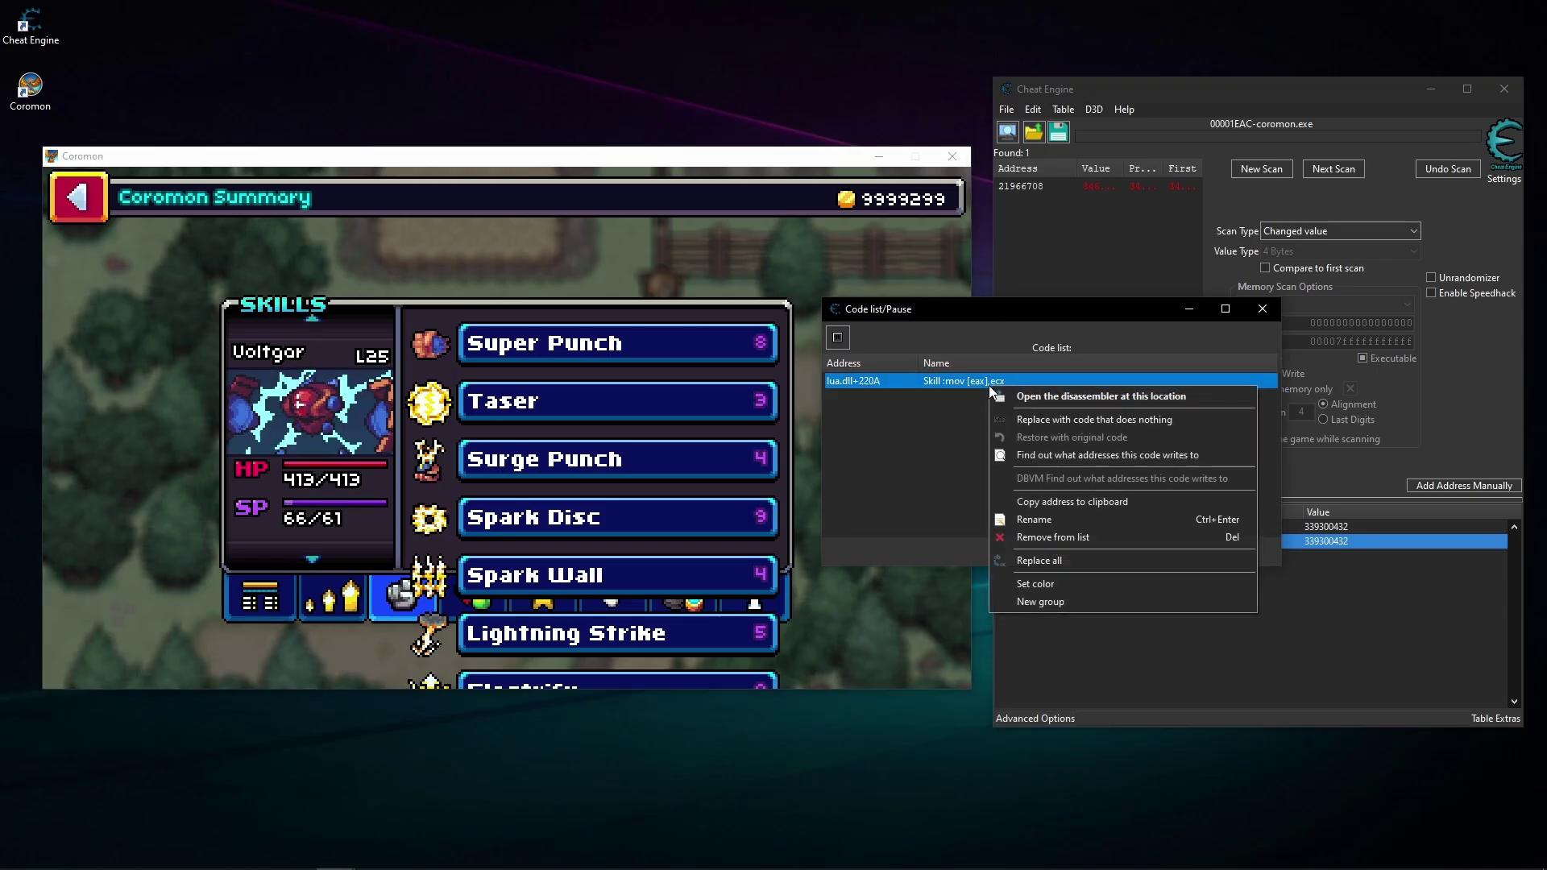
left_click(1094, 456)
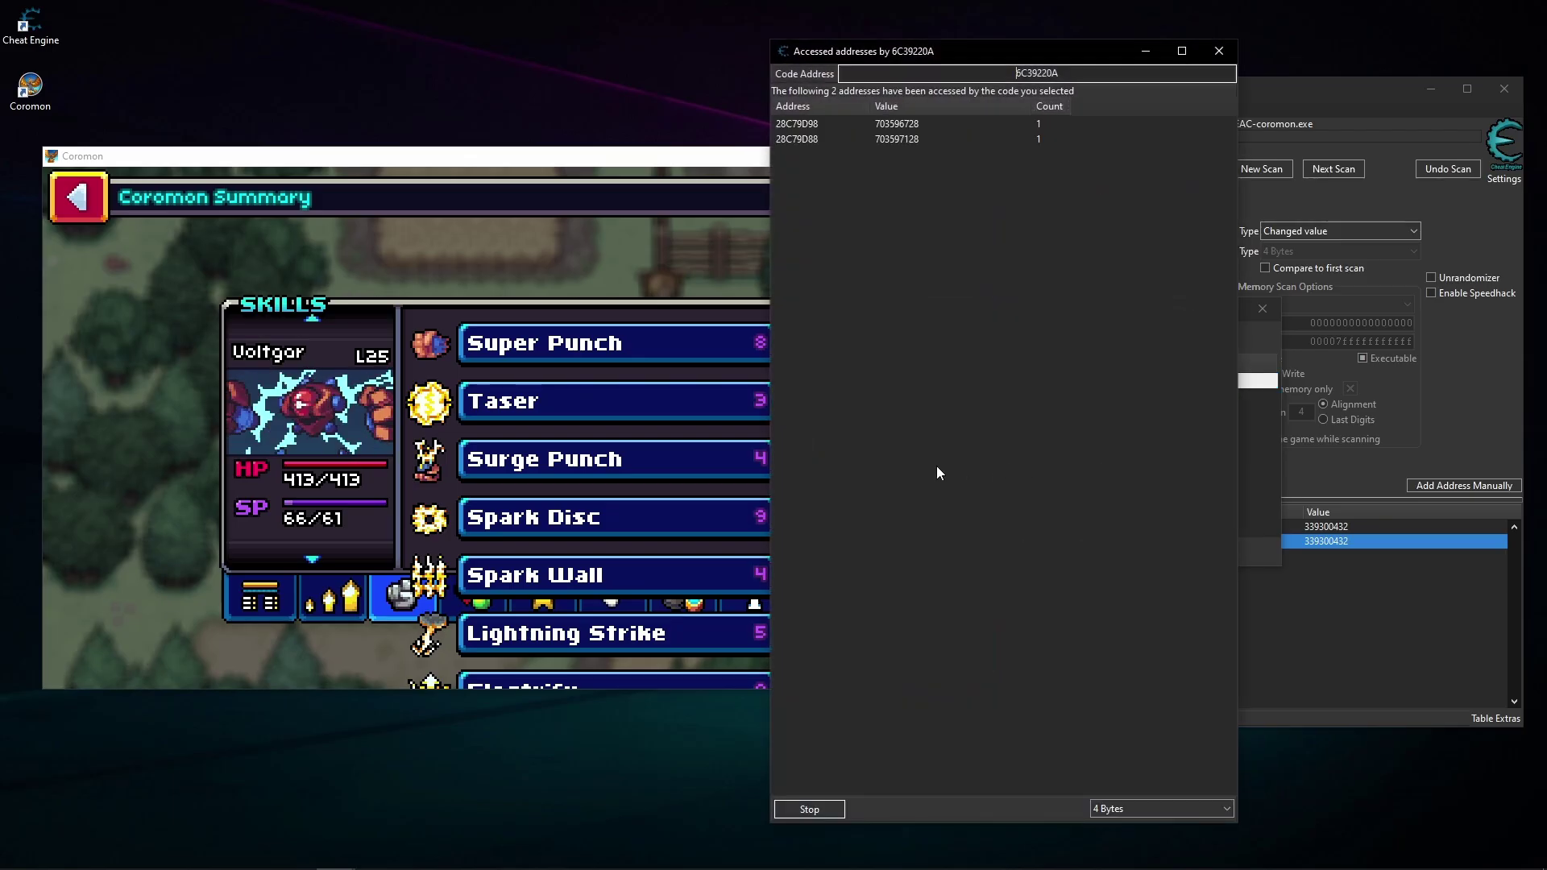
left_click_drag(876, 51, 1061, 49)
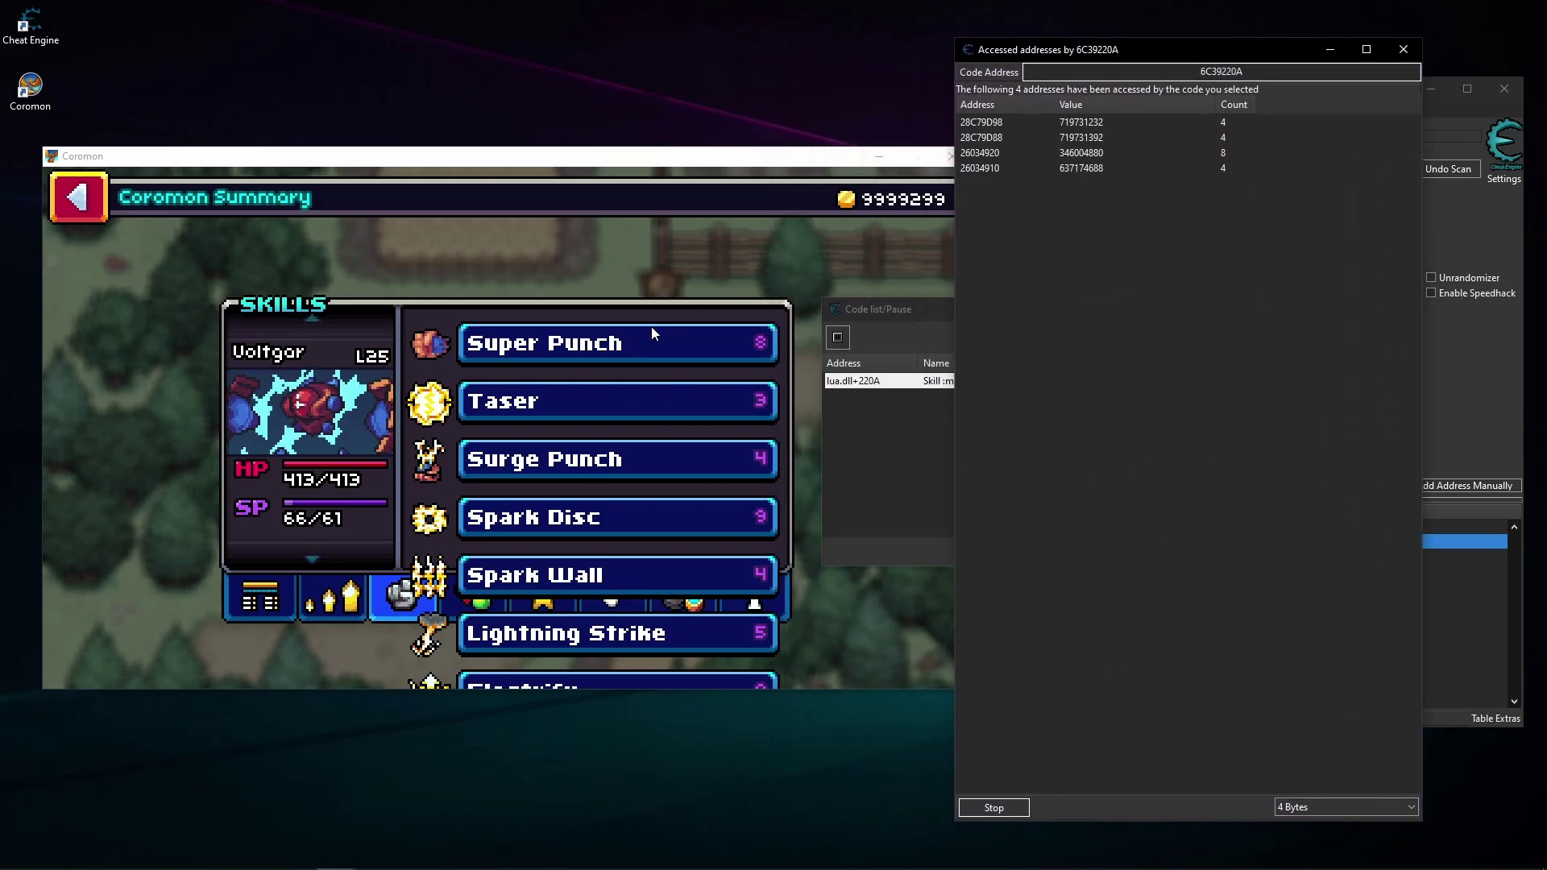
Open Voltgar's skill selection and mark the last traced address, 2C8207C0, as a reference point
left_click(627, 345)
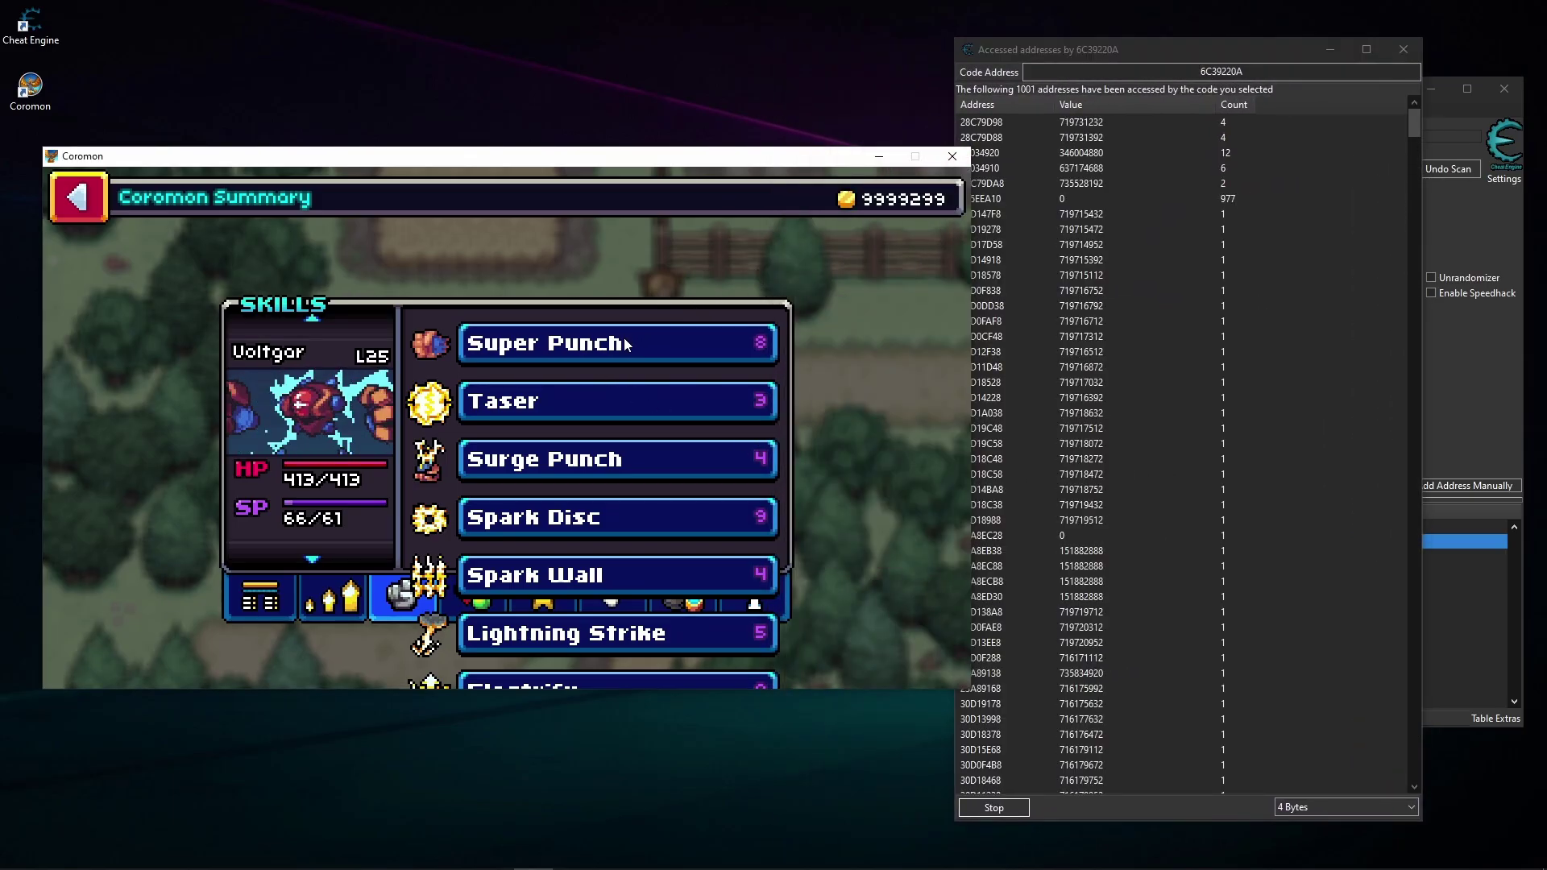
left_click(627, 345)
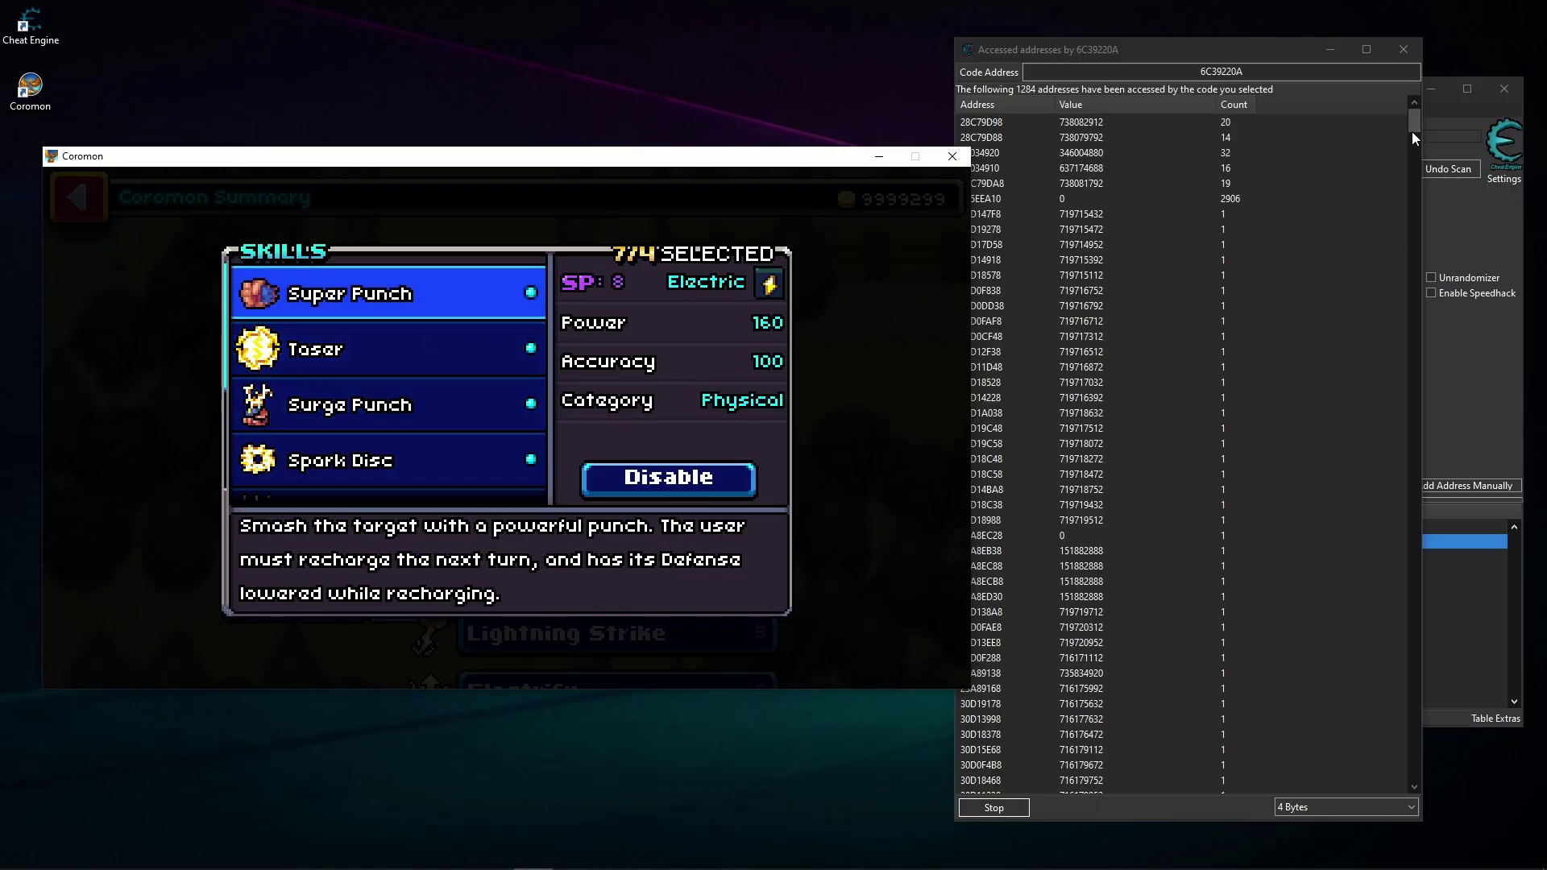
left_click_drag(1412, 133, 1436, 814)
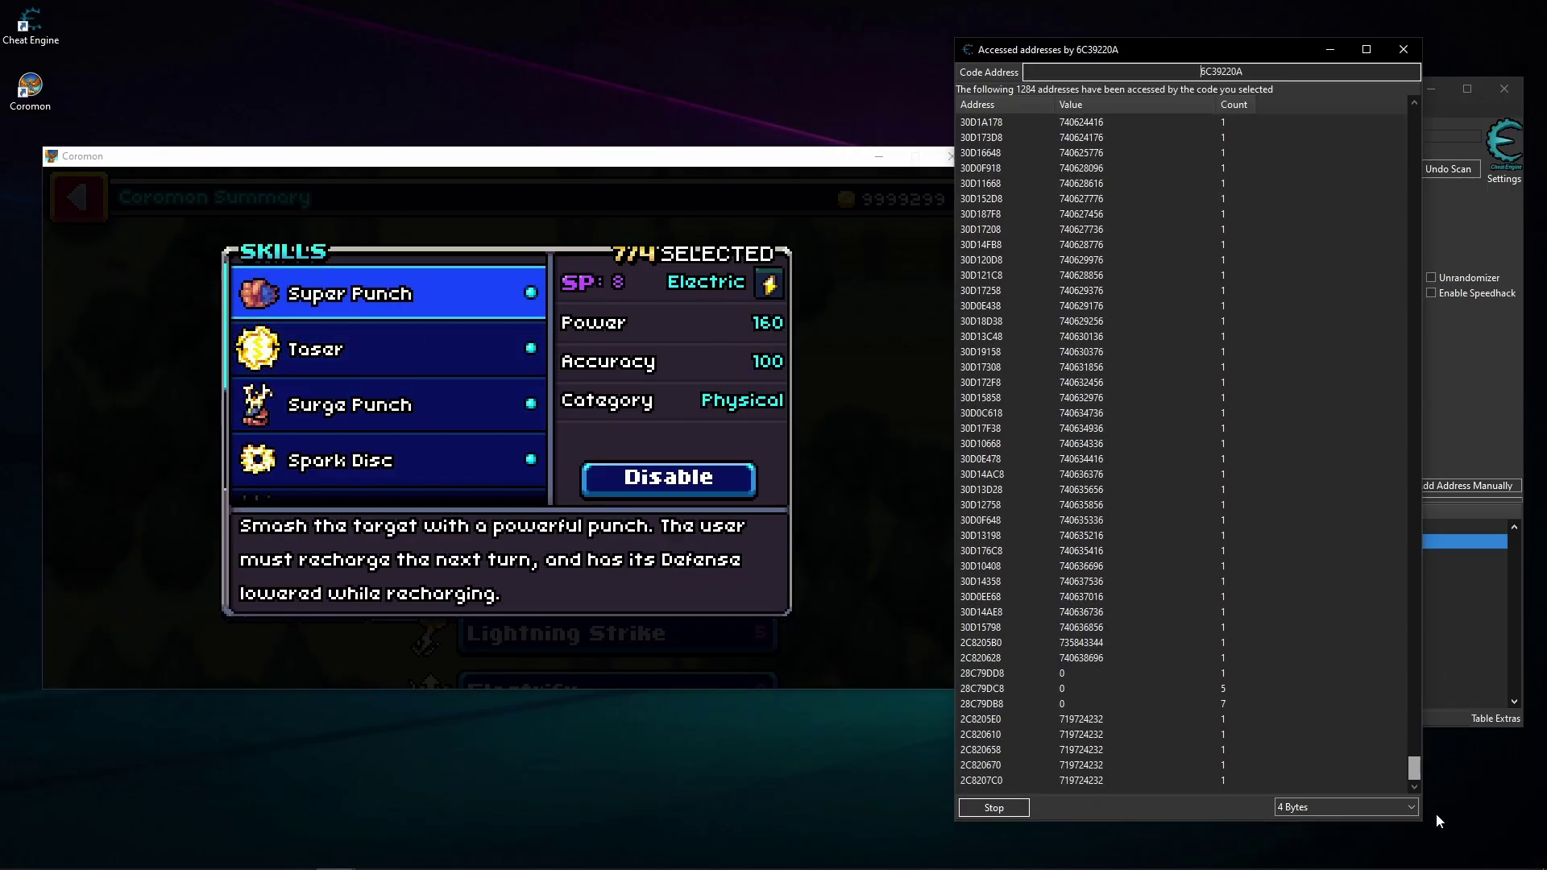
left_click(1111, 780)
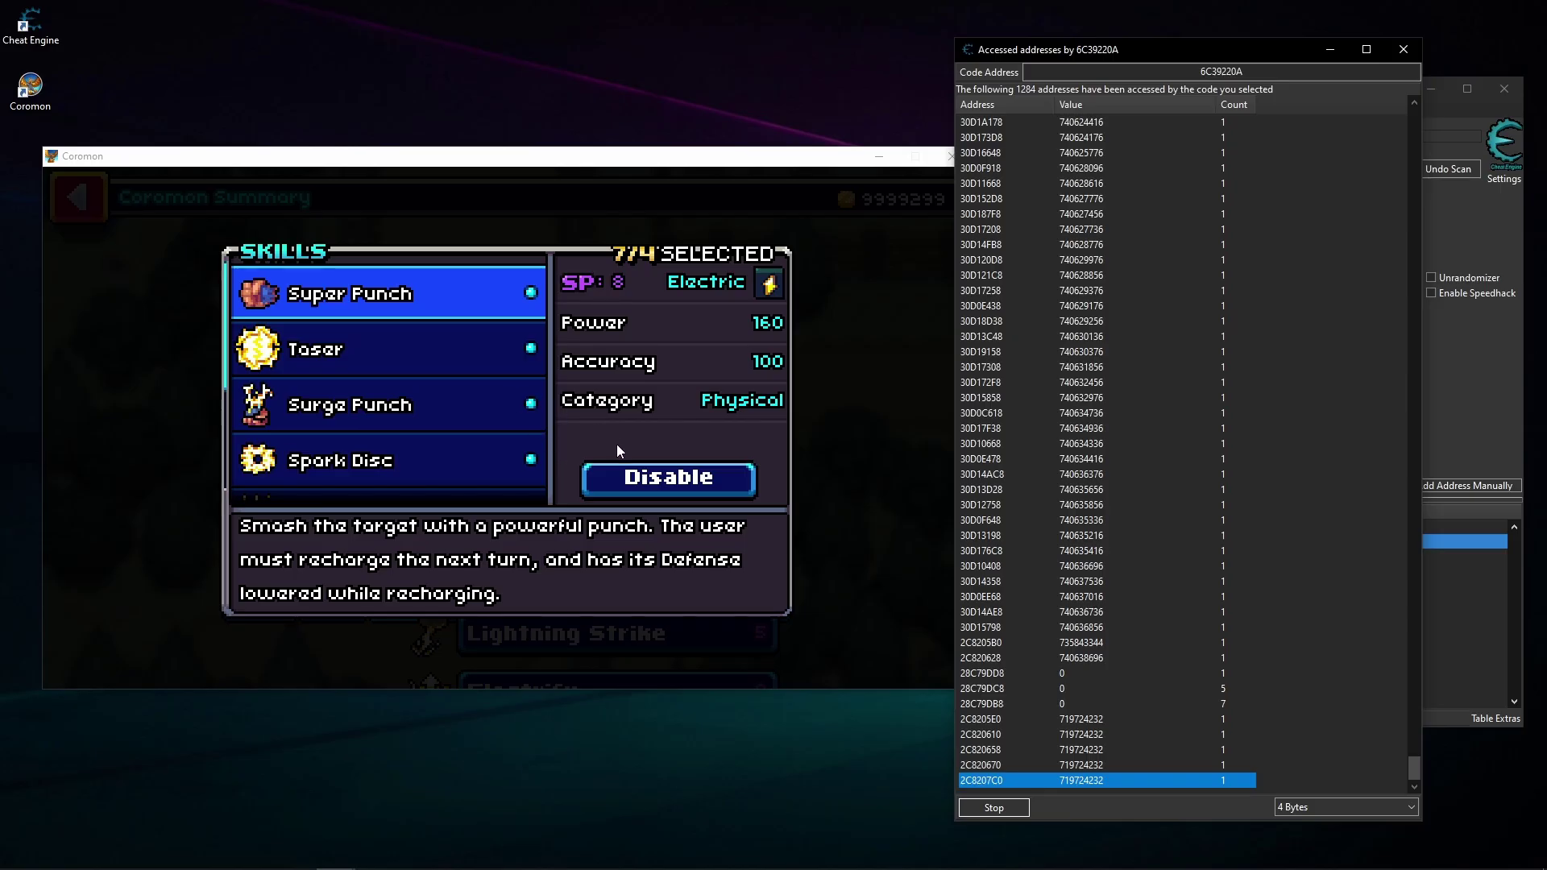
Disable Super Punch for Voltgar and add the newly traced address 262BDA30 to the address list
left_click(620, 479)
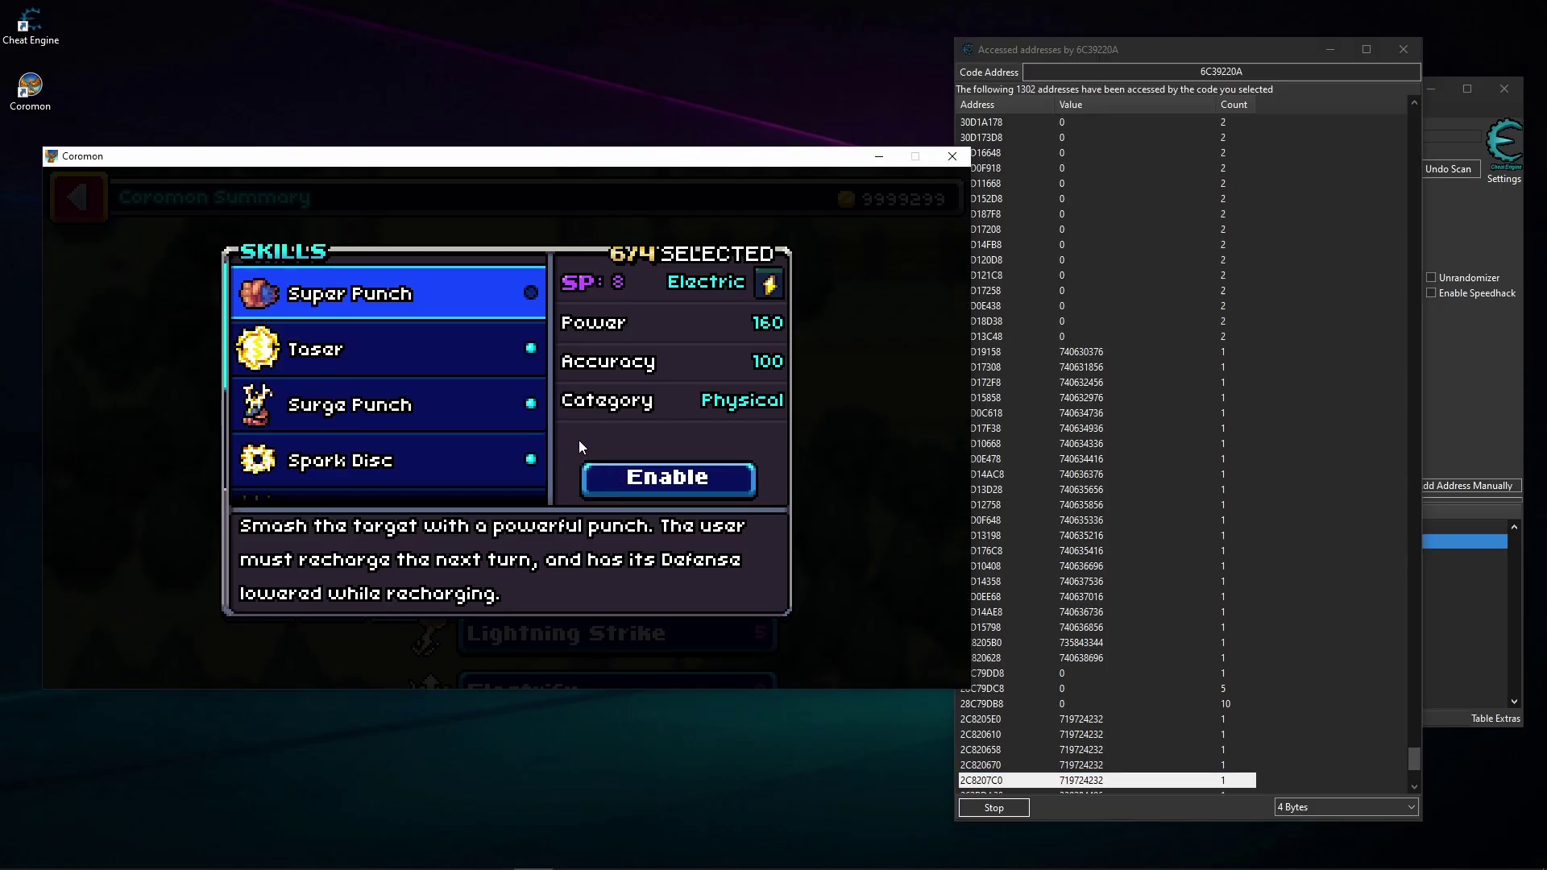
scroll(1124, 699, "down", 3)
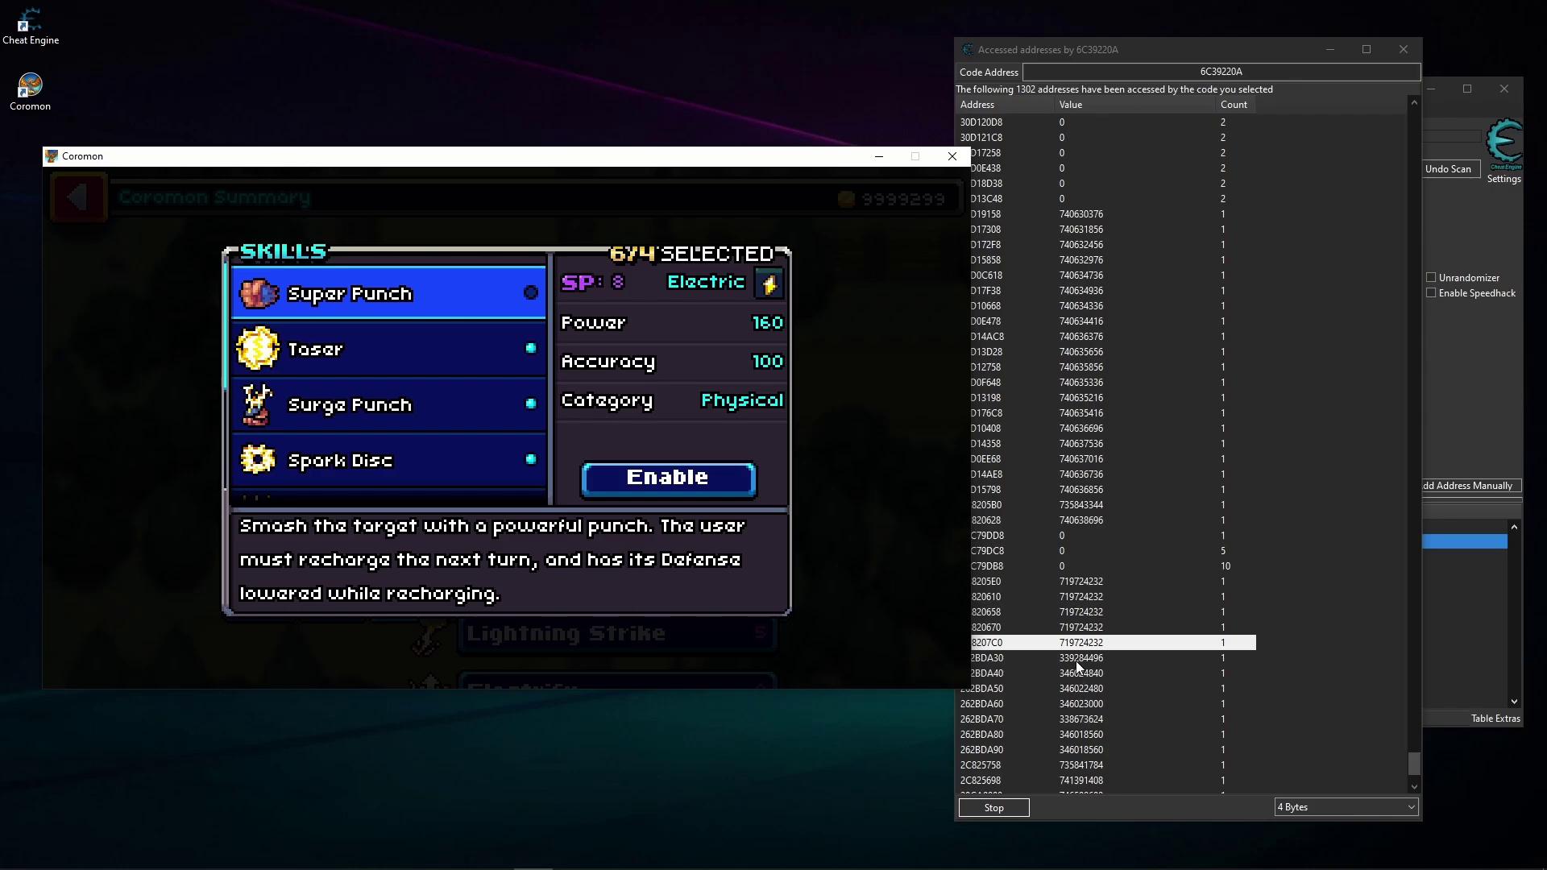
left_click(1079, 661)
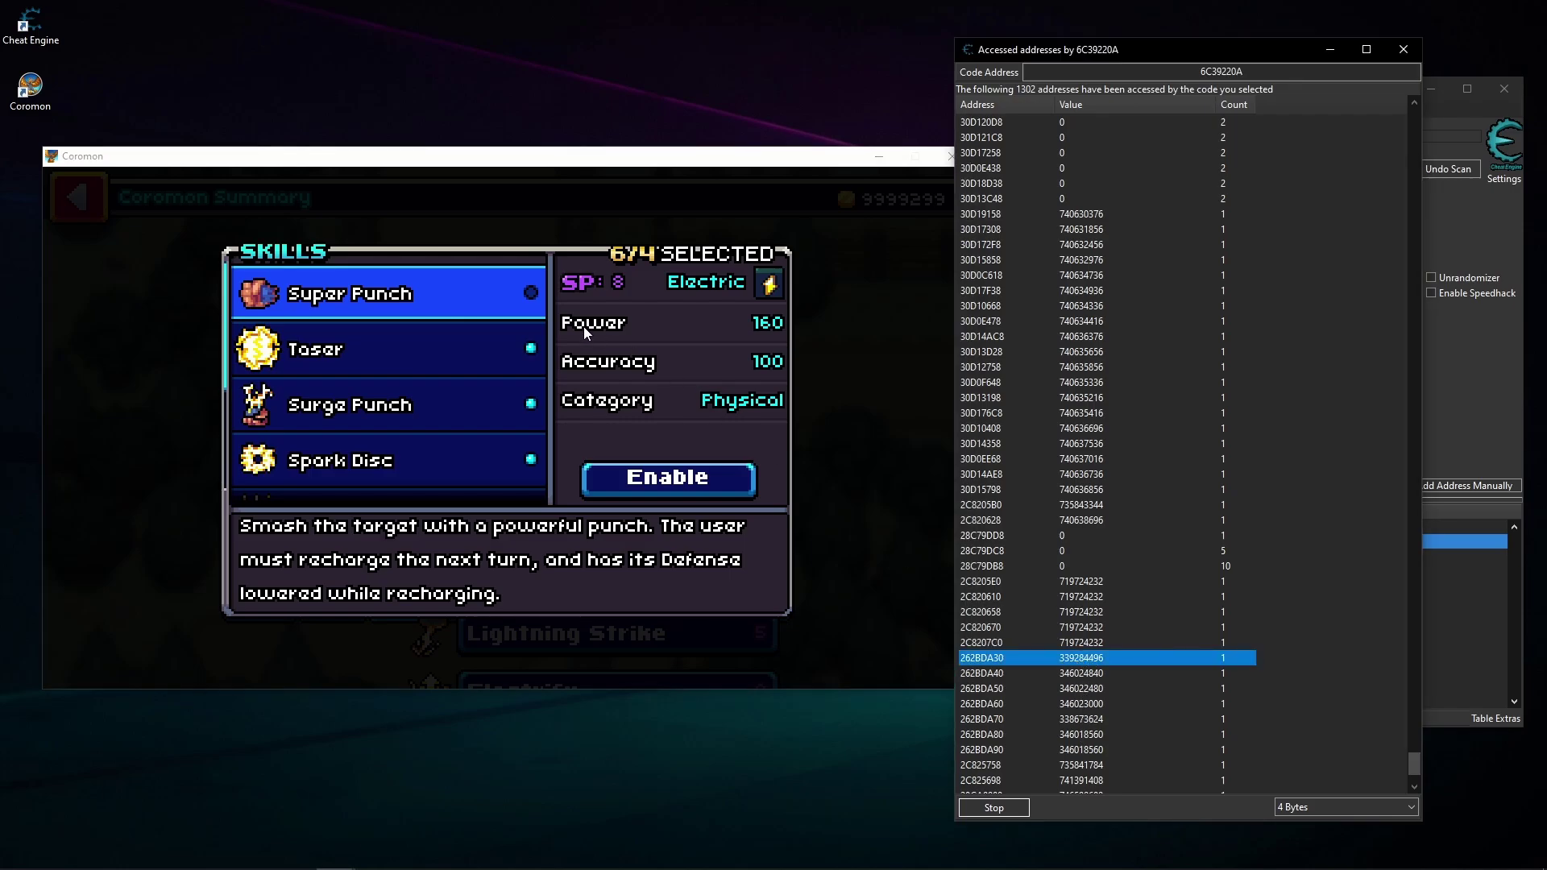
Re-enable Super Punch for Voltgar and return to the skills summary
left_click(684, 477)
left_click(684, 477)
left_click(861, 399)
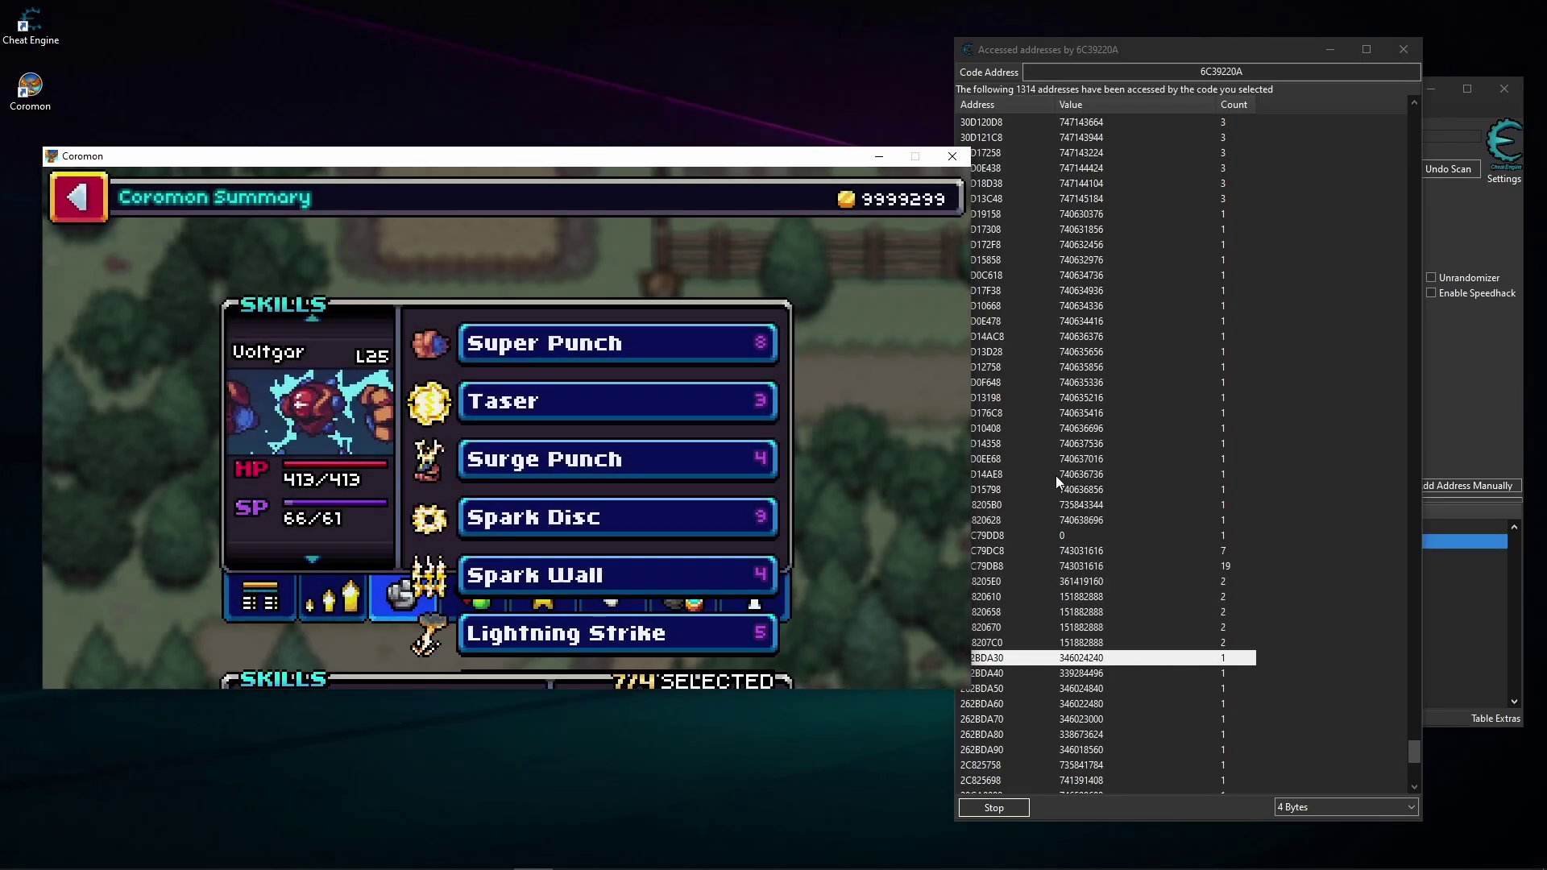
Try copying the value 346024240 from address 262BDA30 into entry 1 at 265FDC28, and switch the skills summary to Slitherpin
left_click(1477, 660)
left_click(1330, 556)
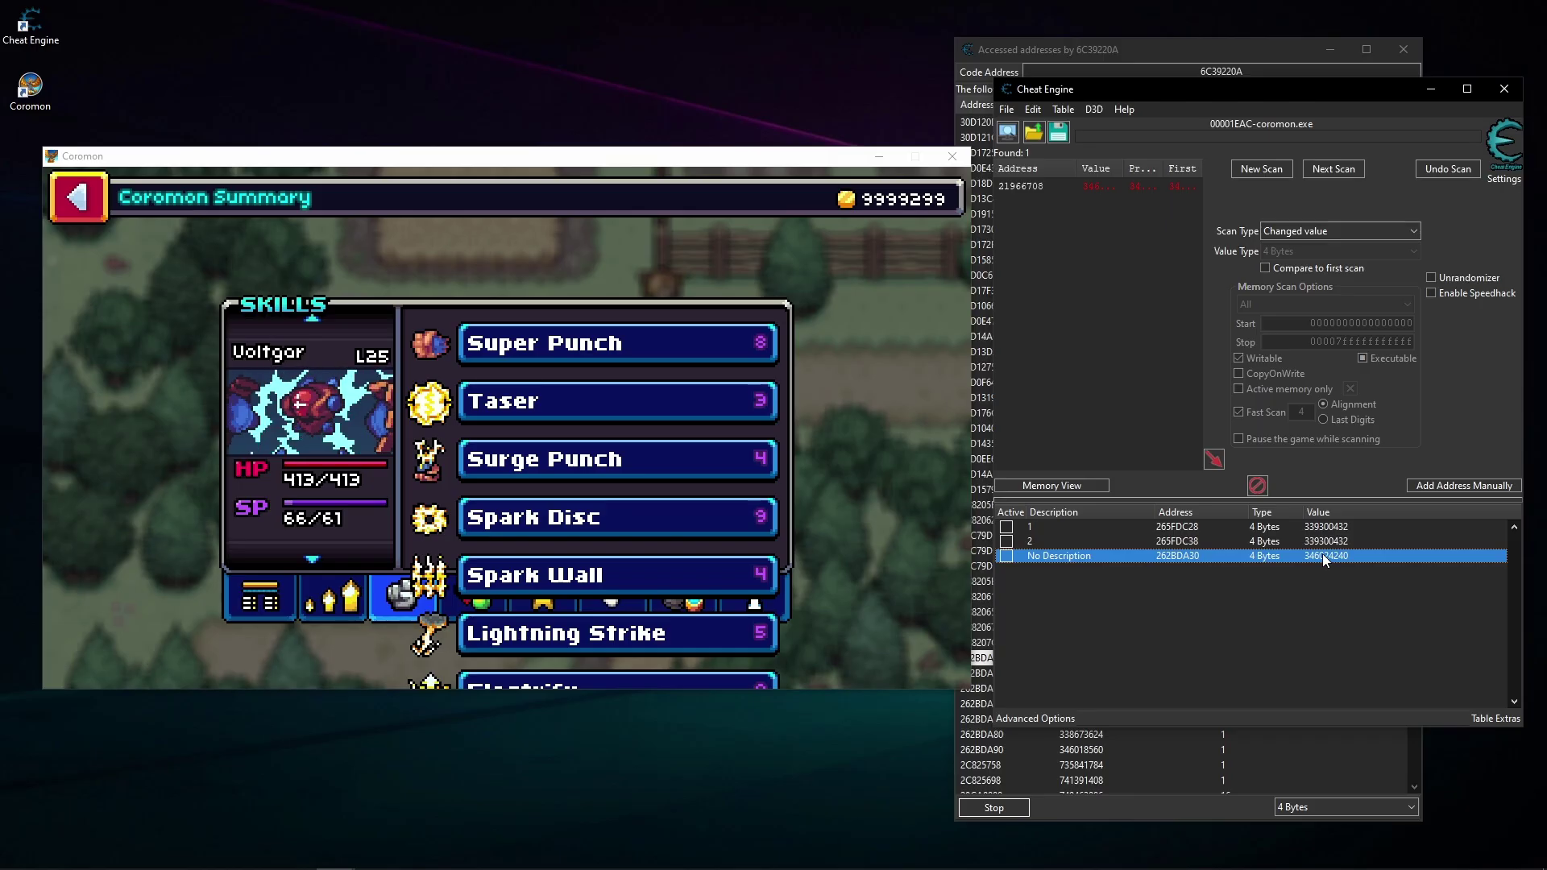
double_click(1322, 554)
key("ctrl+c")
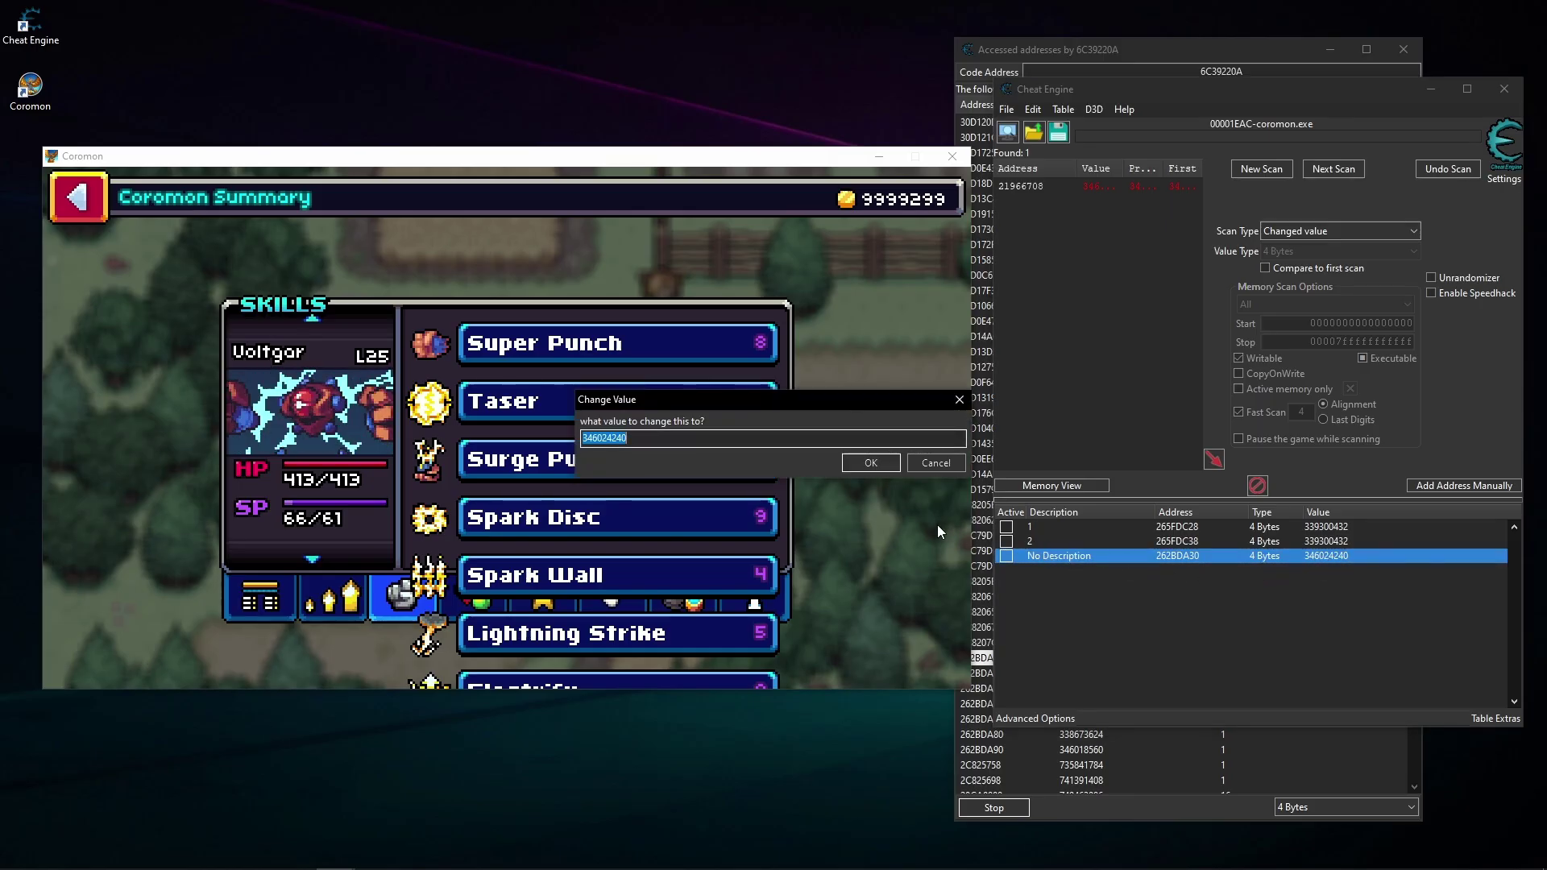
left_click(879, 464)
double_click(1327, 525)
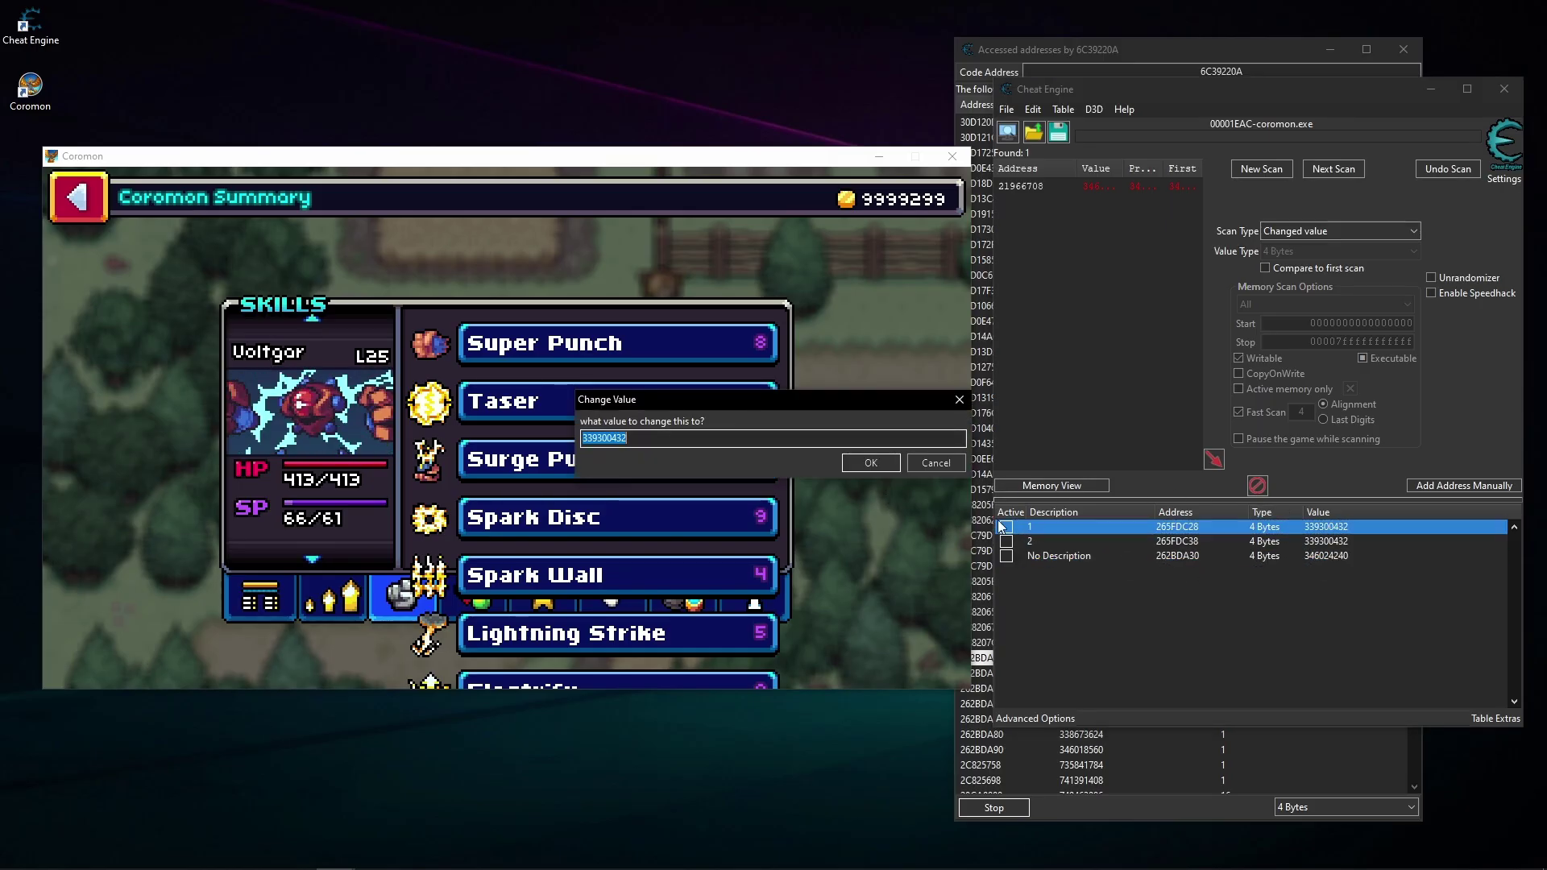
key("ctrl+v")
left_click(882, 465)
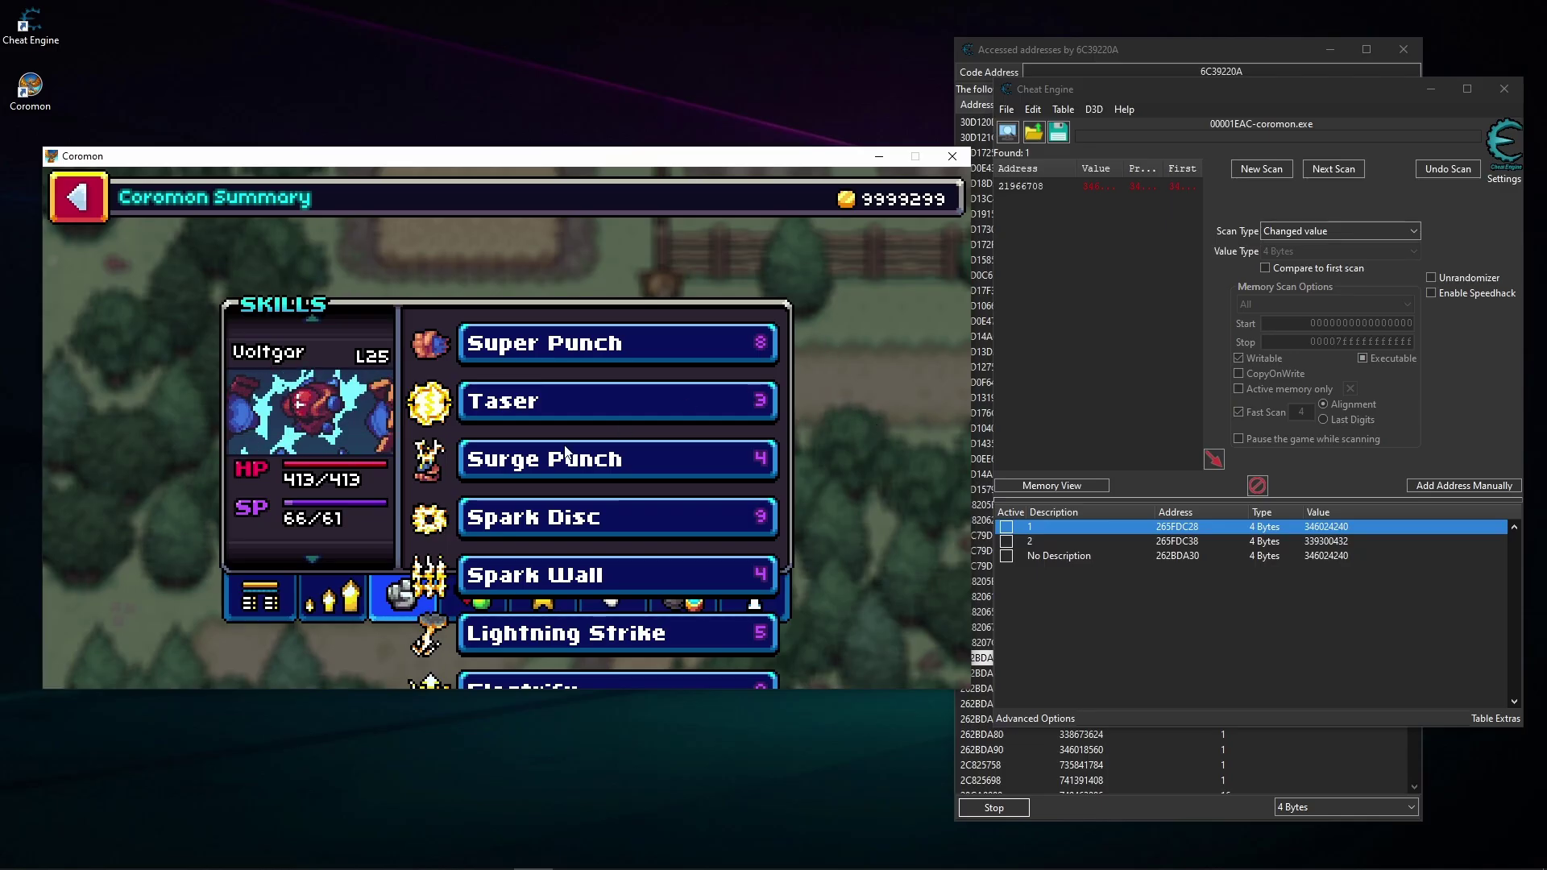
left_click_drag(325, 437, 331, 649)
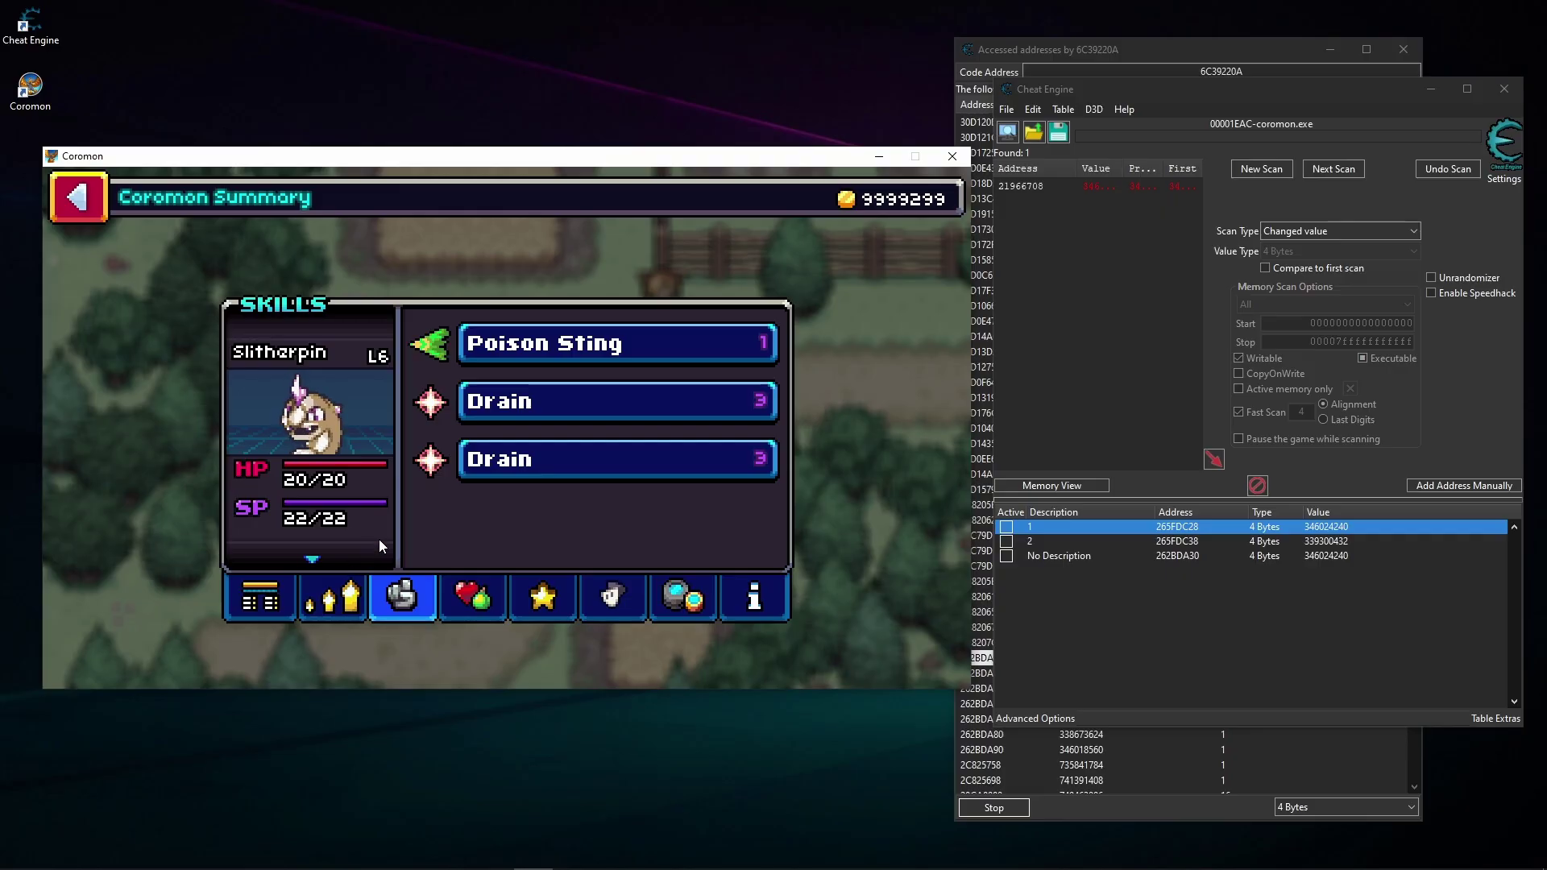
Set entry 1 at address 265FDC28 back to entry 2's value, 339300432
double_click(1329, 541)
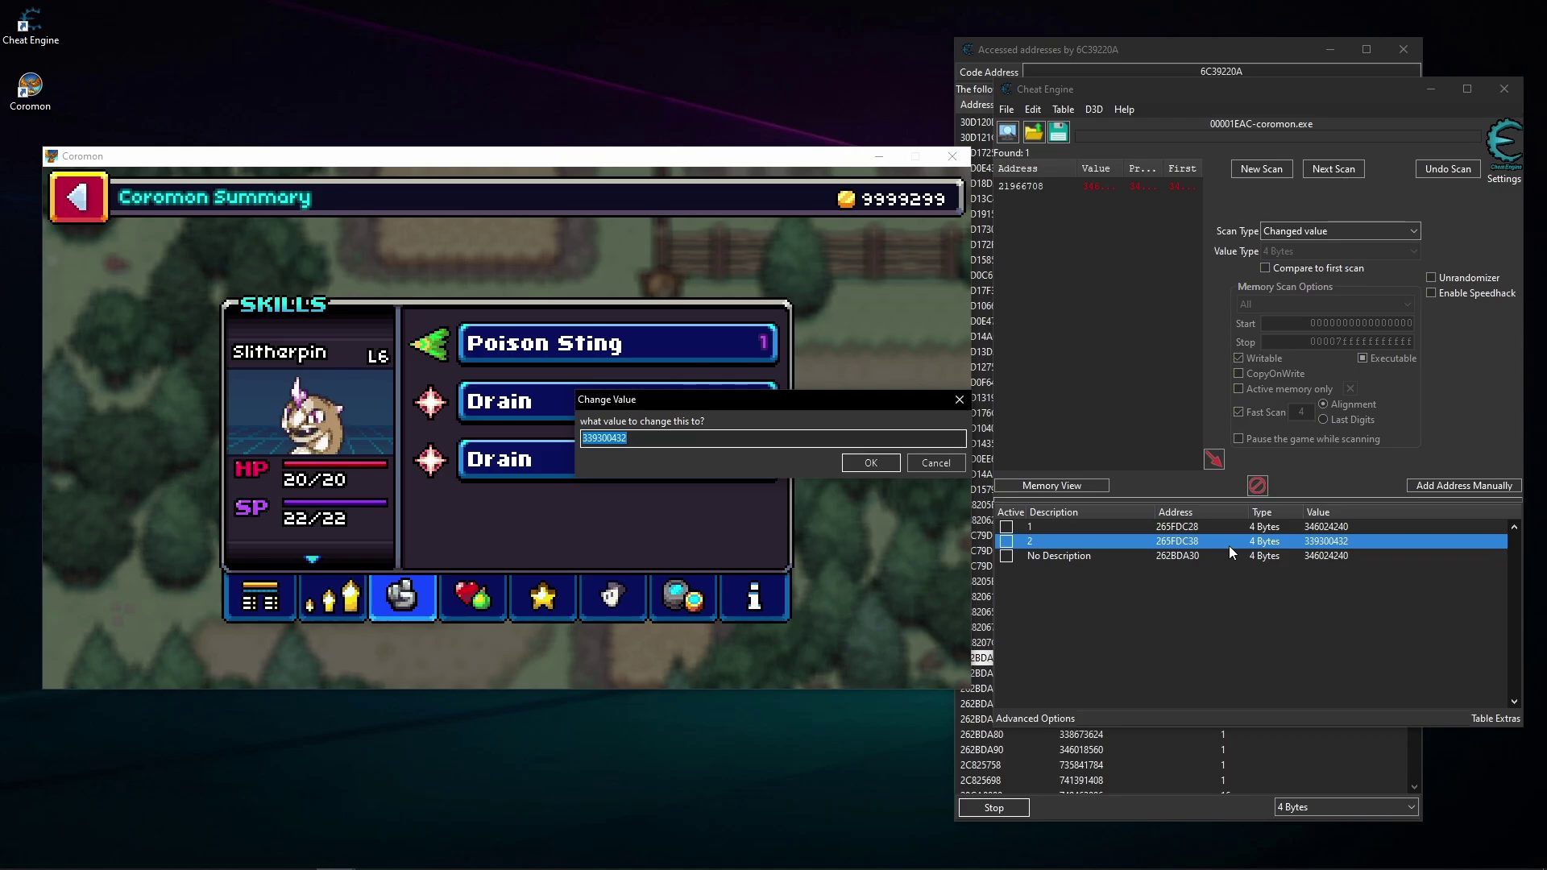
left_click(867, 465)
left_click(1317, 526)
double_click(1318, 526)
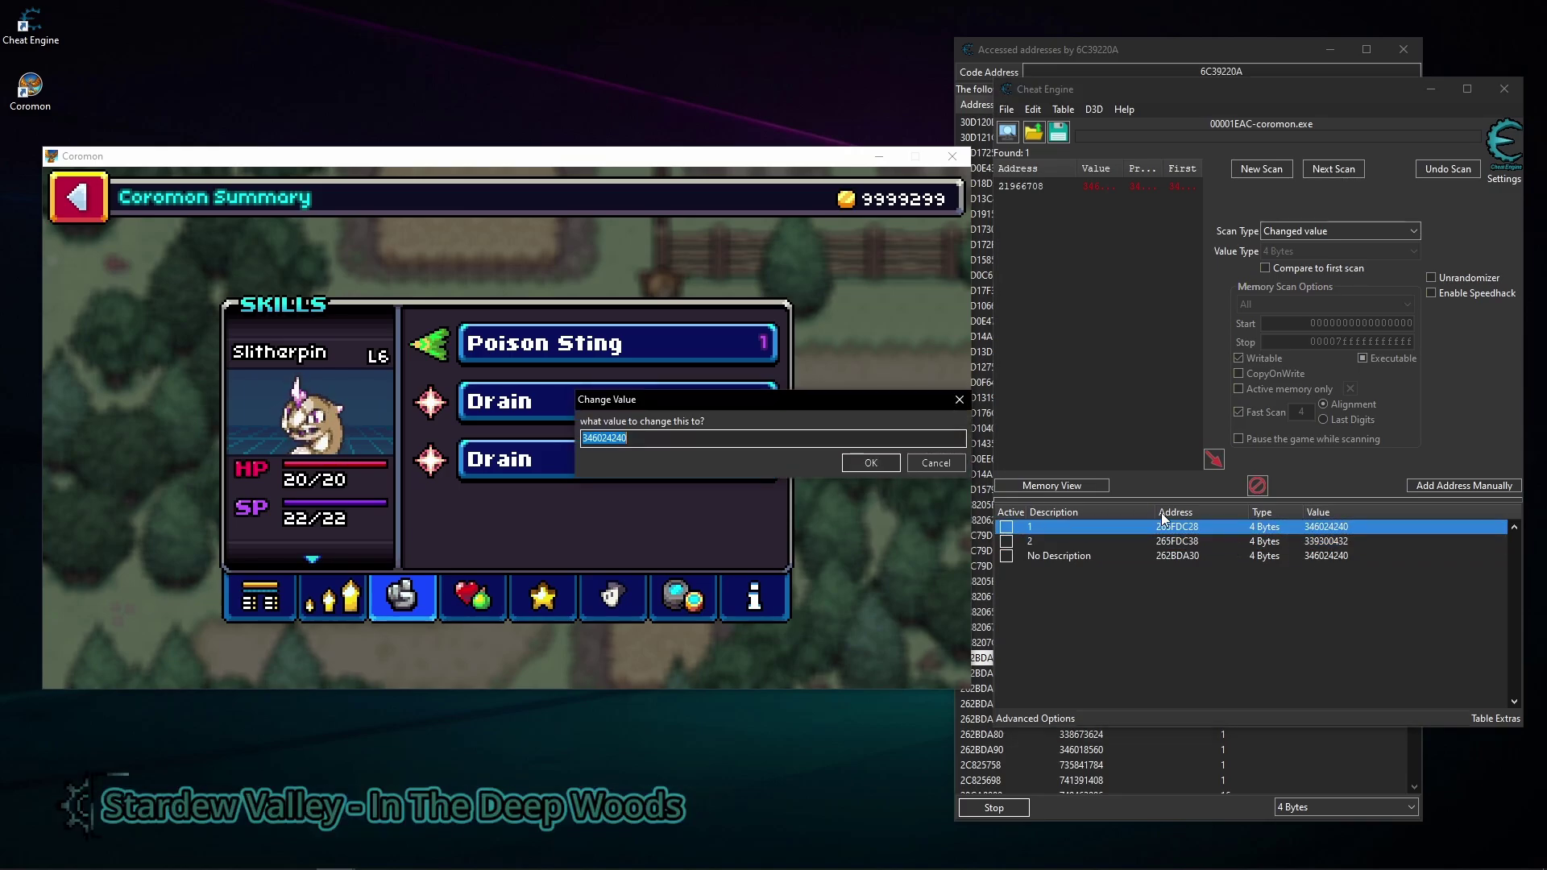
type("339300432")
left_click(877, 464)
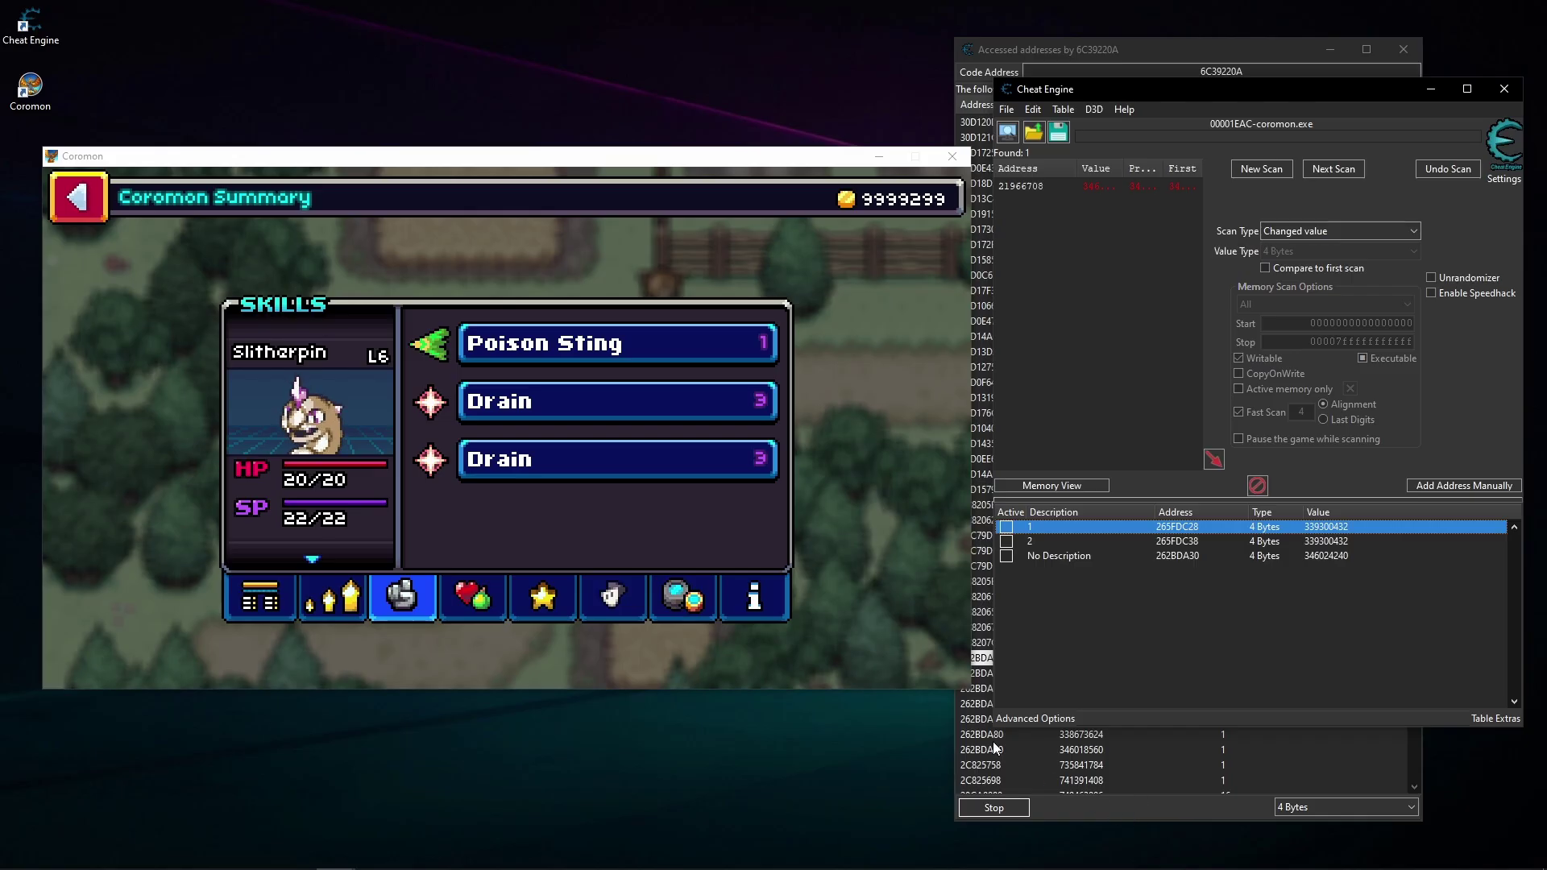
Open Slitherpin's skill selection and mark the last traced address, 18A07180, as a reference point
left_click(584, 414)
left_click(698, 479)
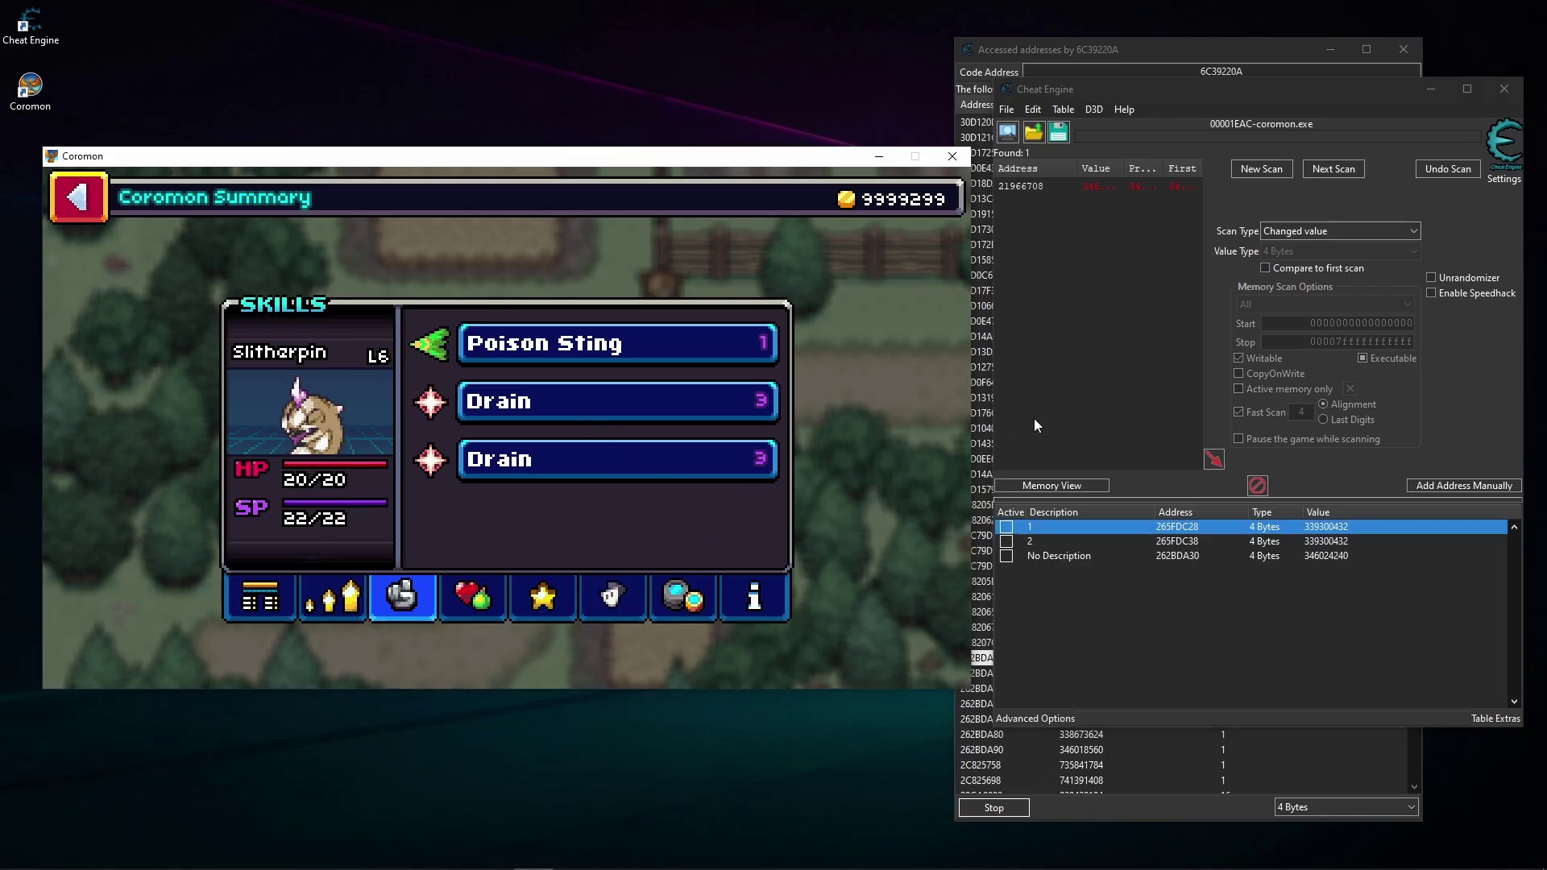
left_click(484, 313)
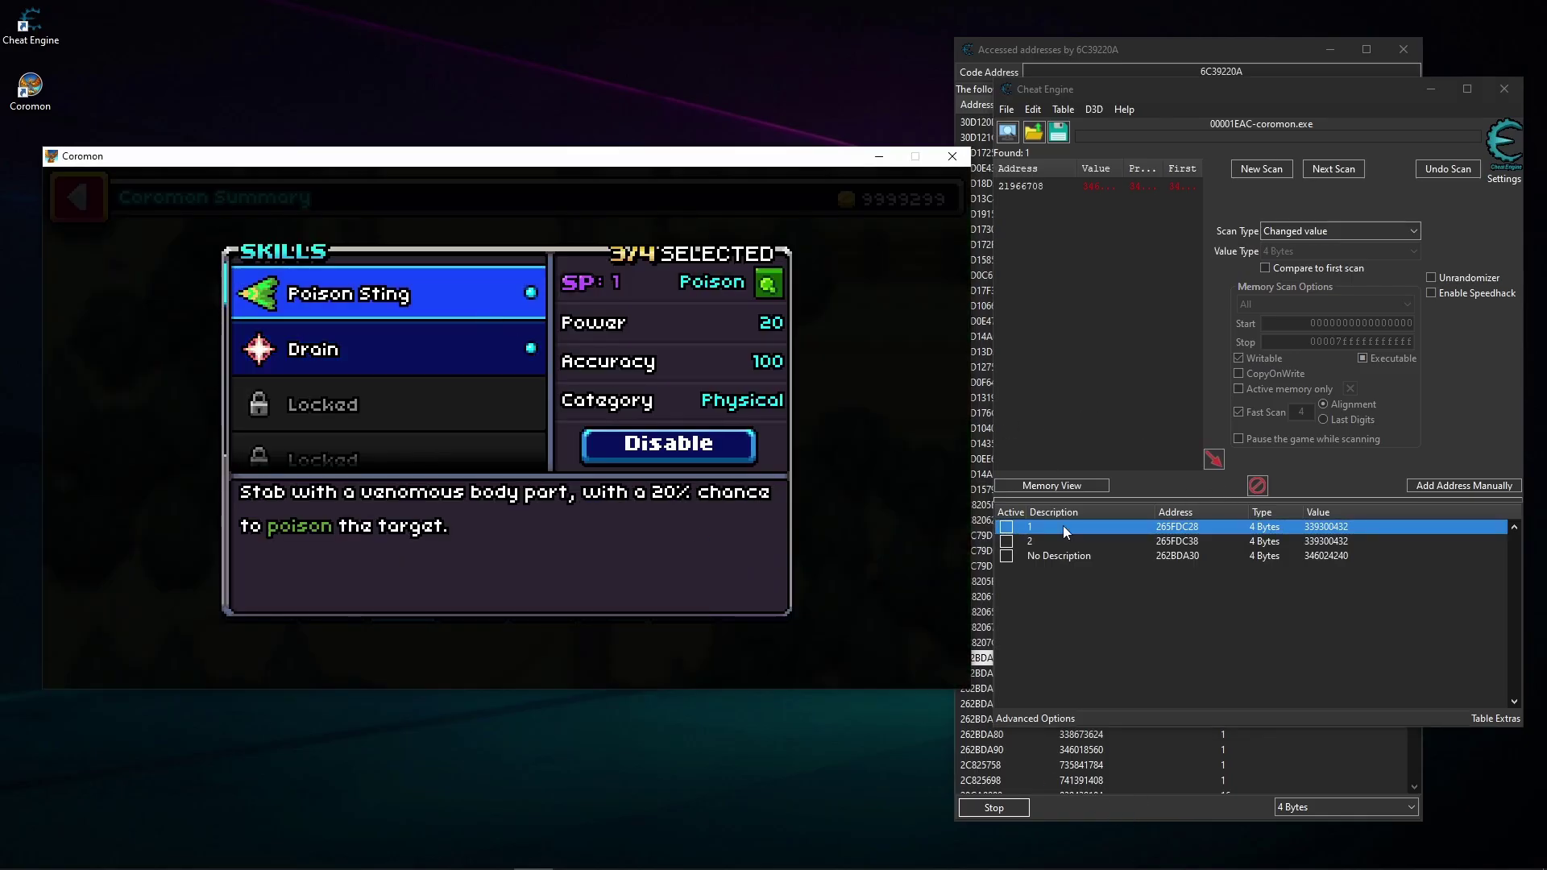
left_click(1158, 765)
left_click_drag(1410, 553, 1409, 786)
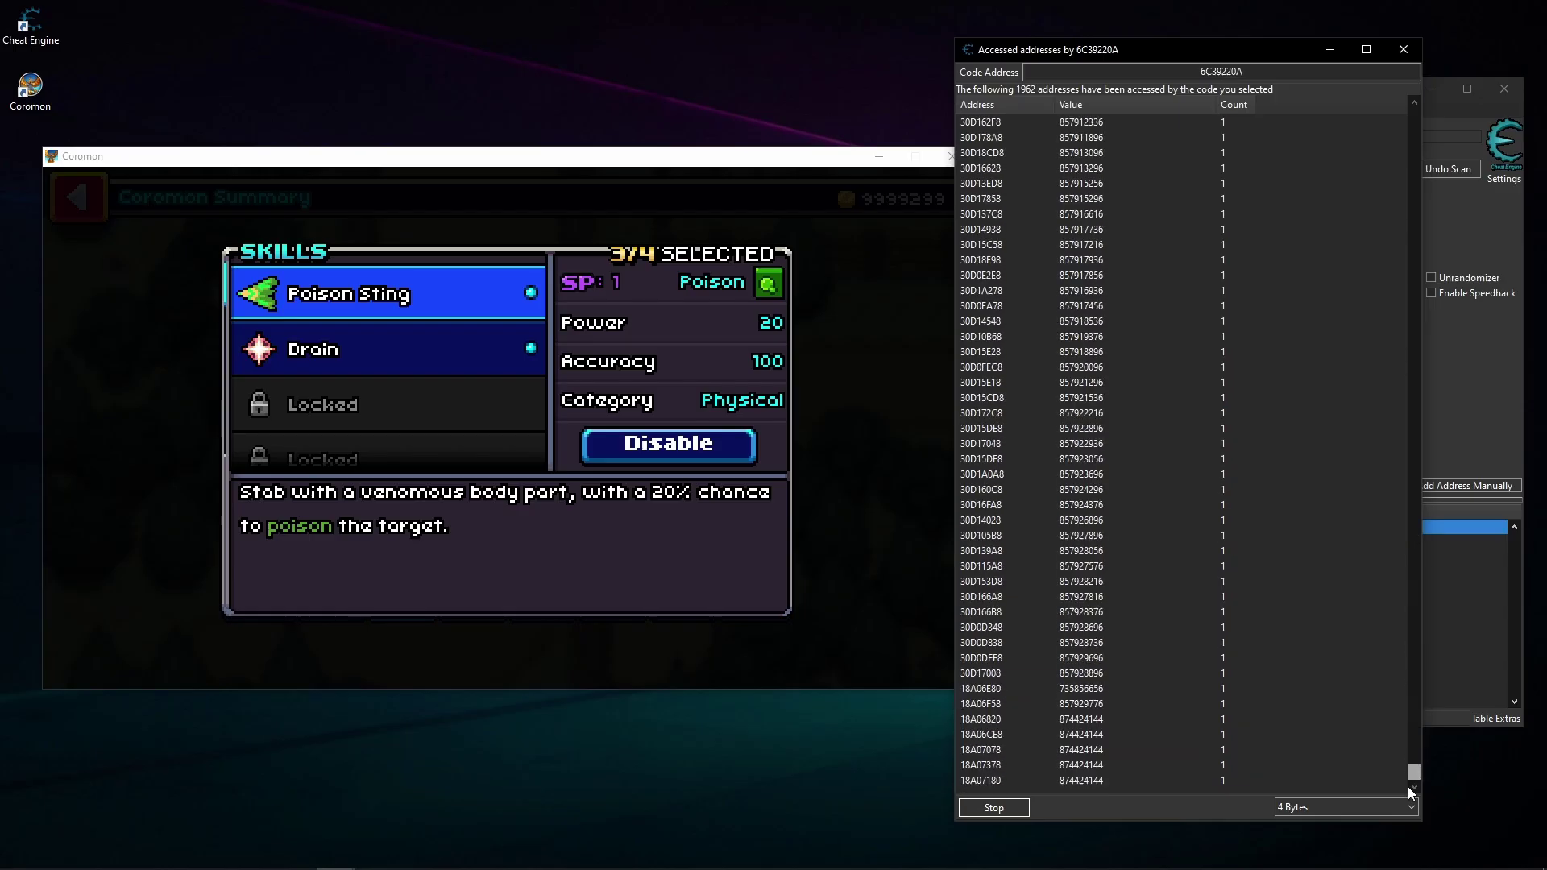
left_click(1128, 782)
Disable Poison Sting for Slitherpin and add the traced addresses 30508408, 30508418 and 30508428 to the address list
left_click(648, 439)
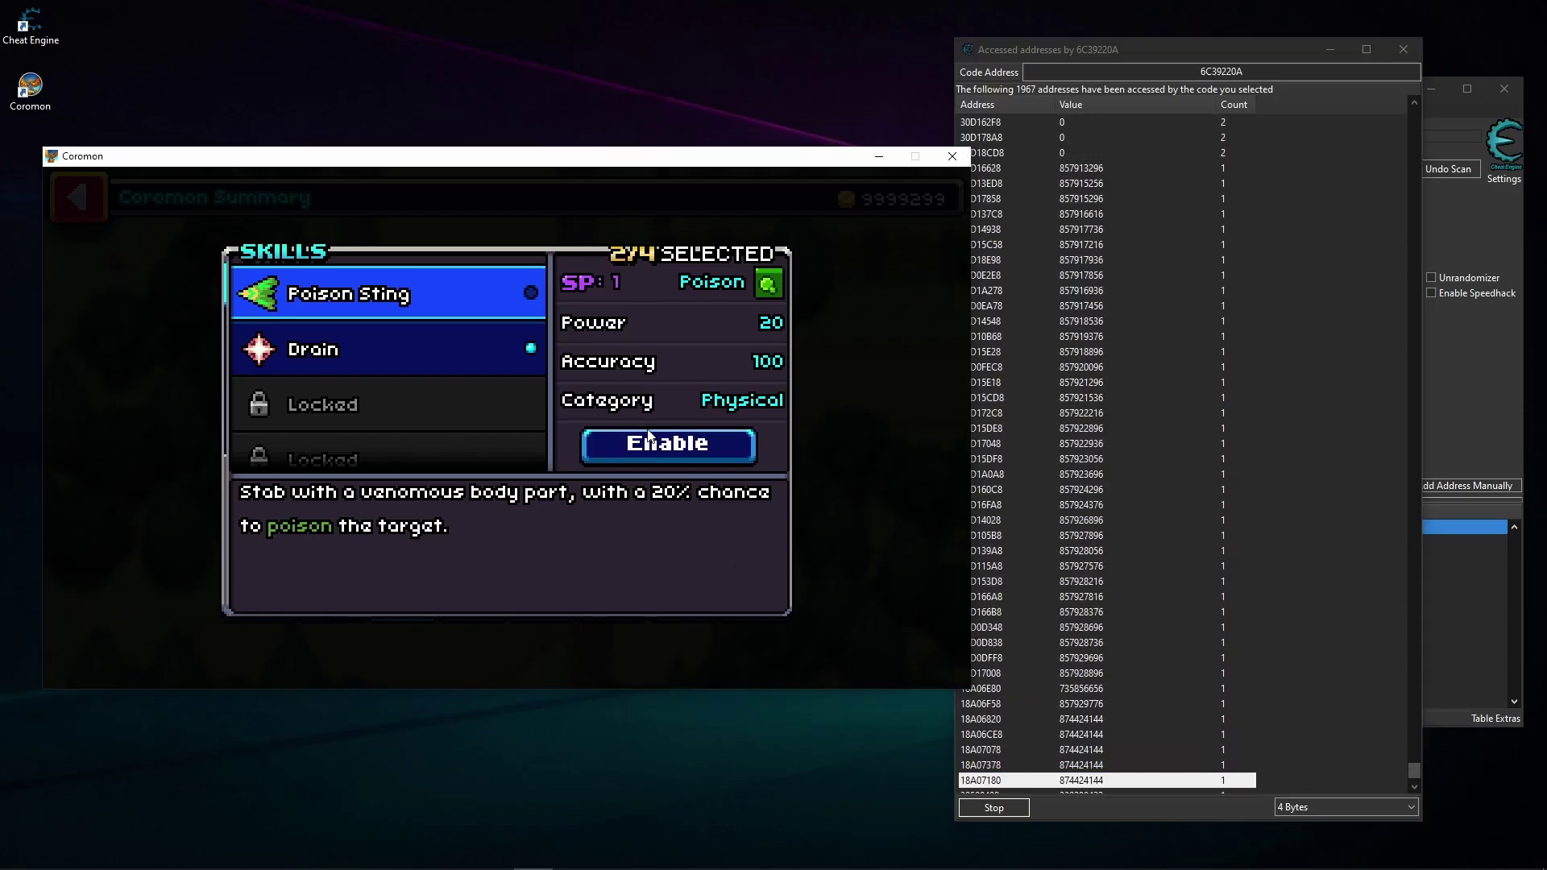
scroll(1128, 645, "down", 2)
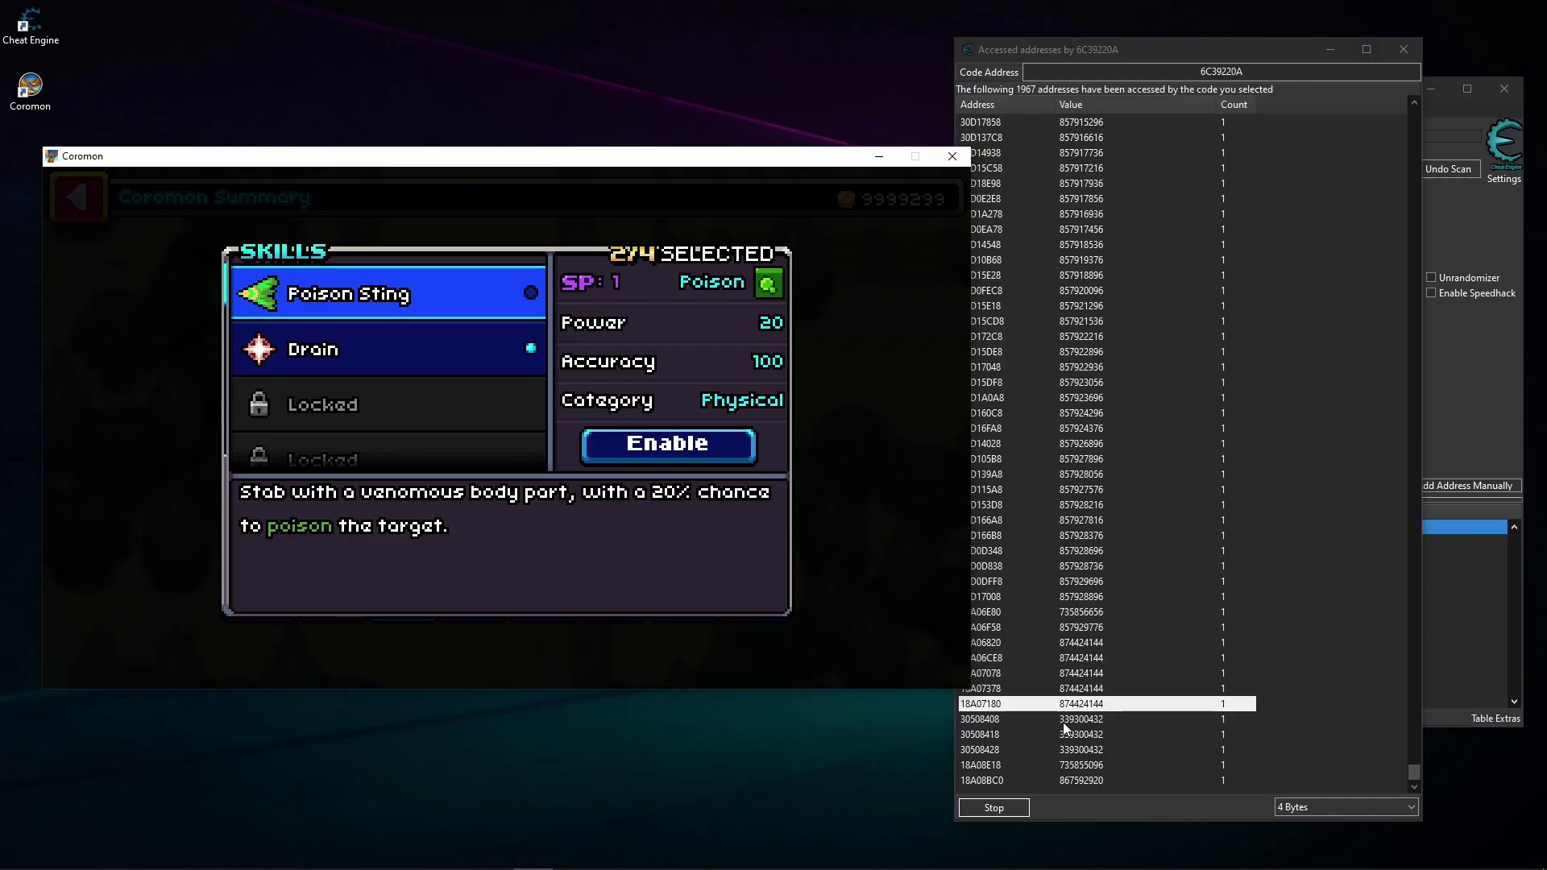
left_click(1067, 721)
left_click(1071, 733)
left_click(1072, 749)
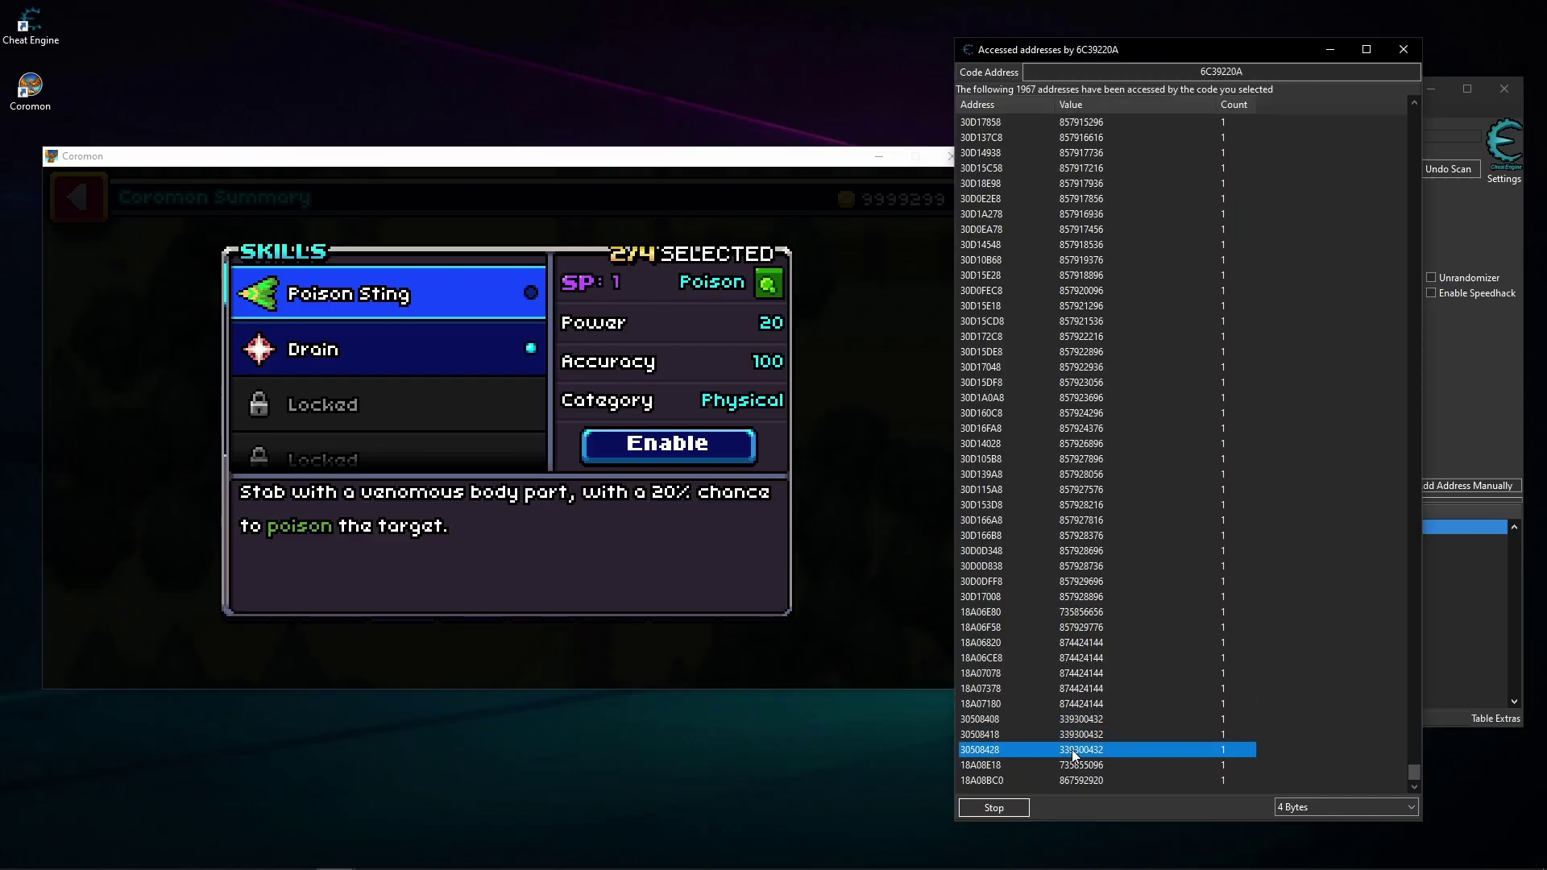
Re-enable Poison Sting for Slitherpin and close both the address trace and the skill selection
left_click(650, 452)
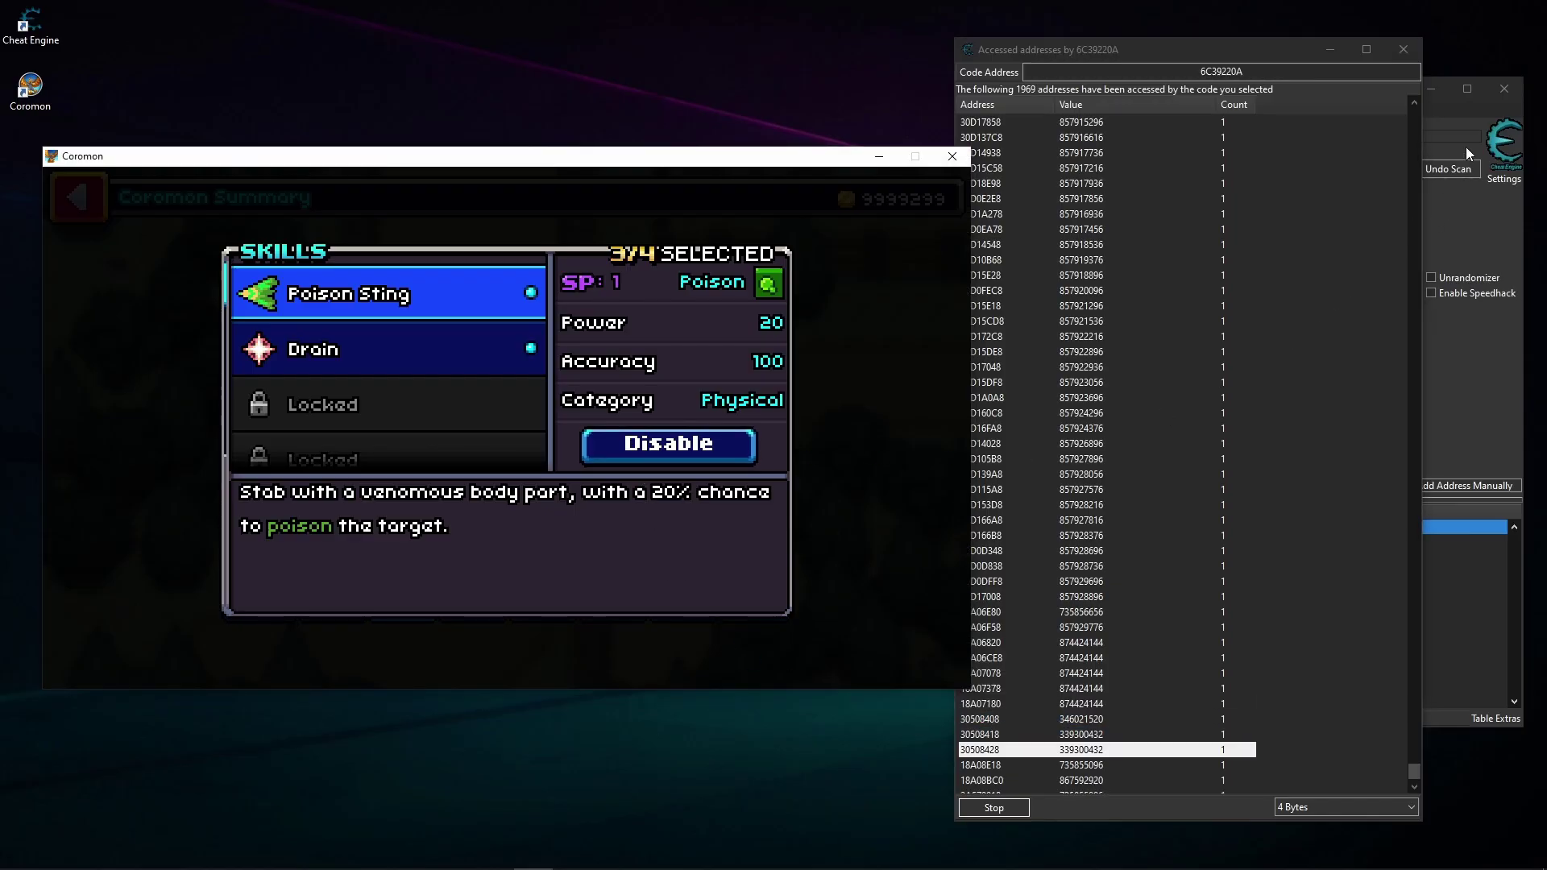
left_click(1412, 53)
left_click(856, 442)
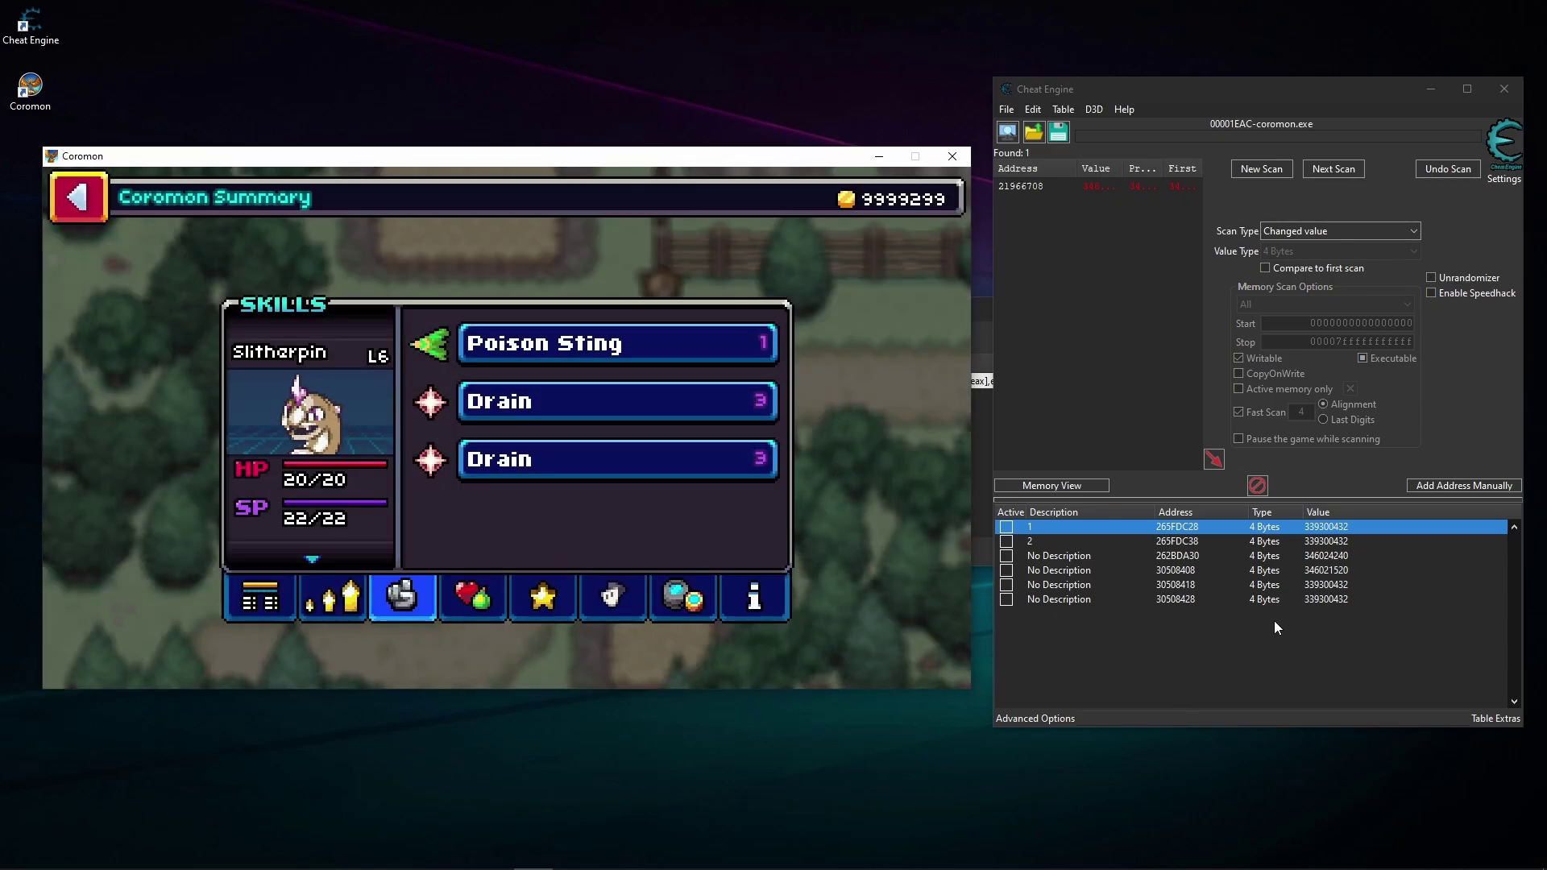
Delete the outdated entries 265FDC28 and 265FDC38 from the address list
left_click(1298, 571)
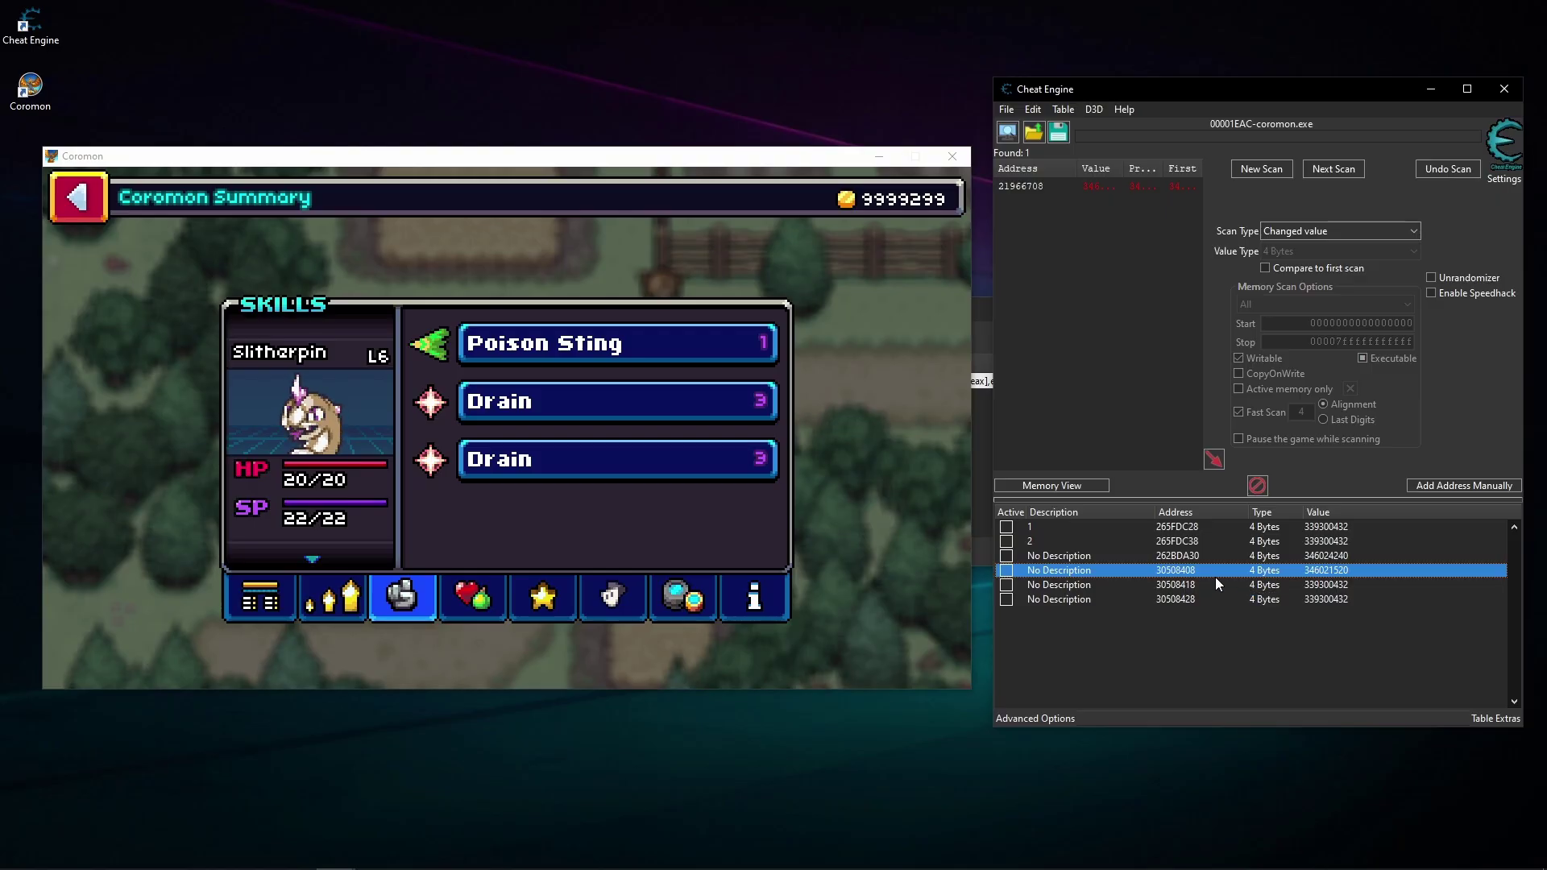
left_click(1192, 589)
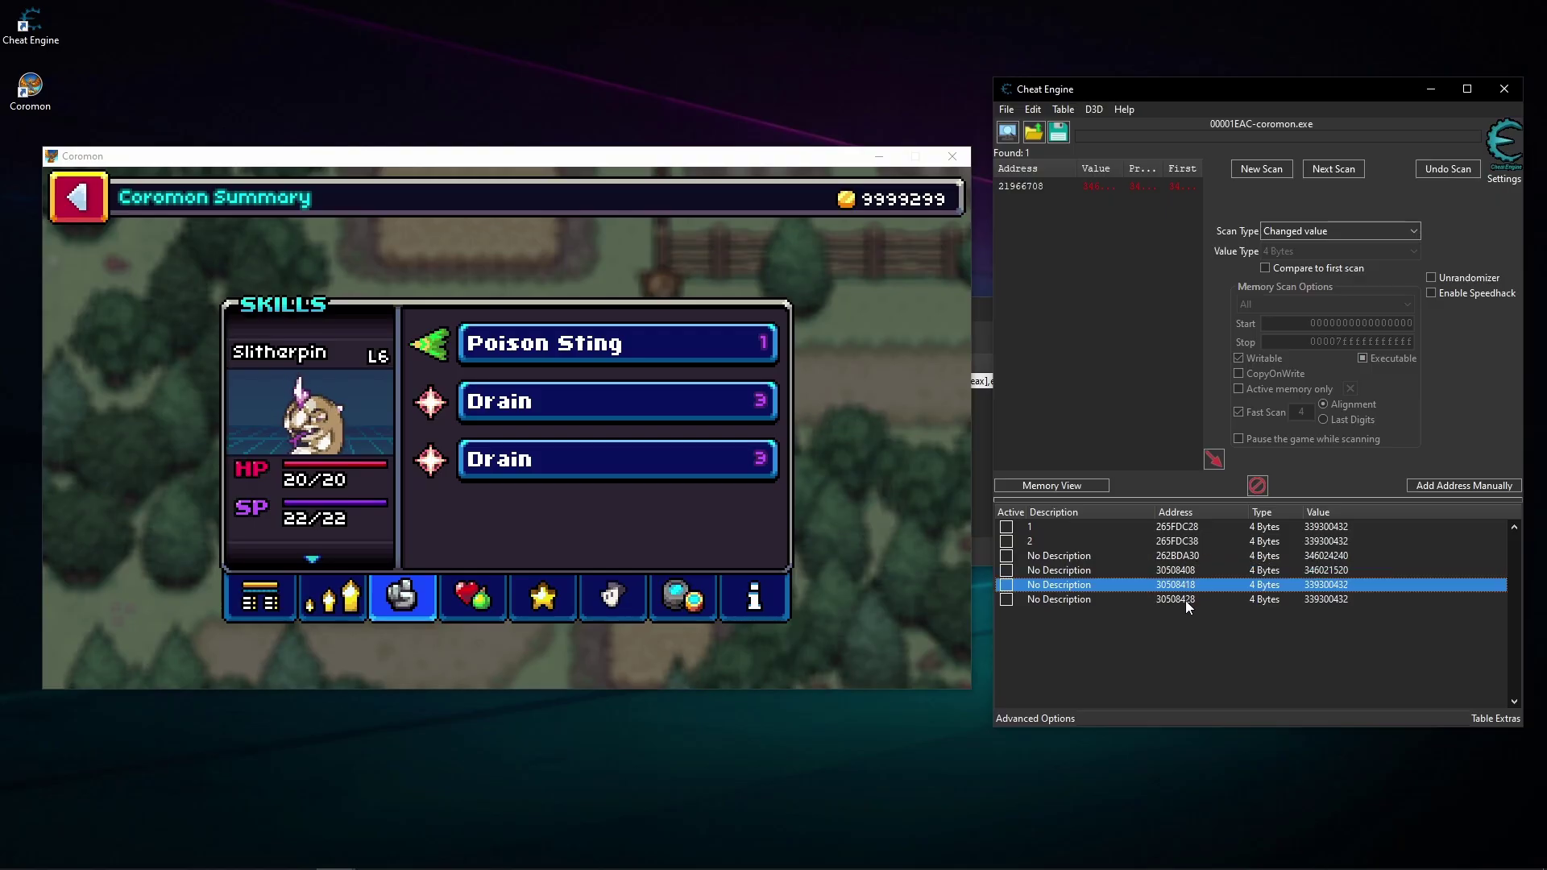
left_click(1187, 600)
left_click(1177, 574)
left_click(1167, 528)
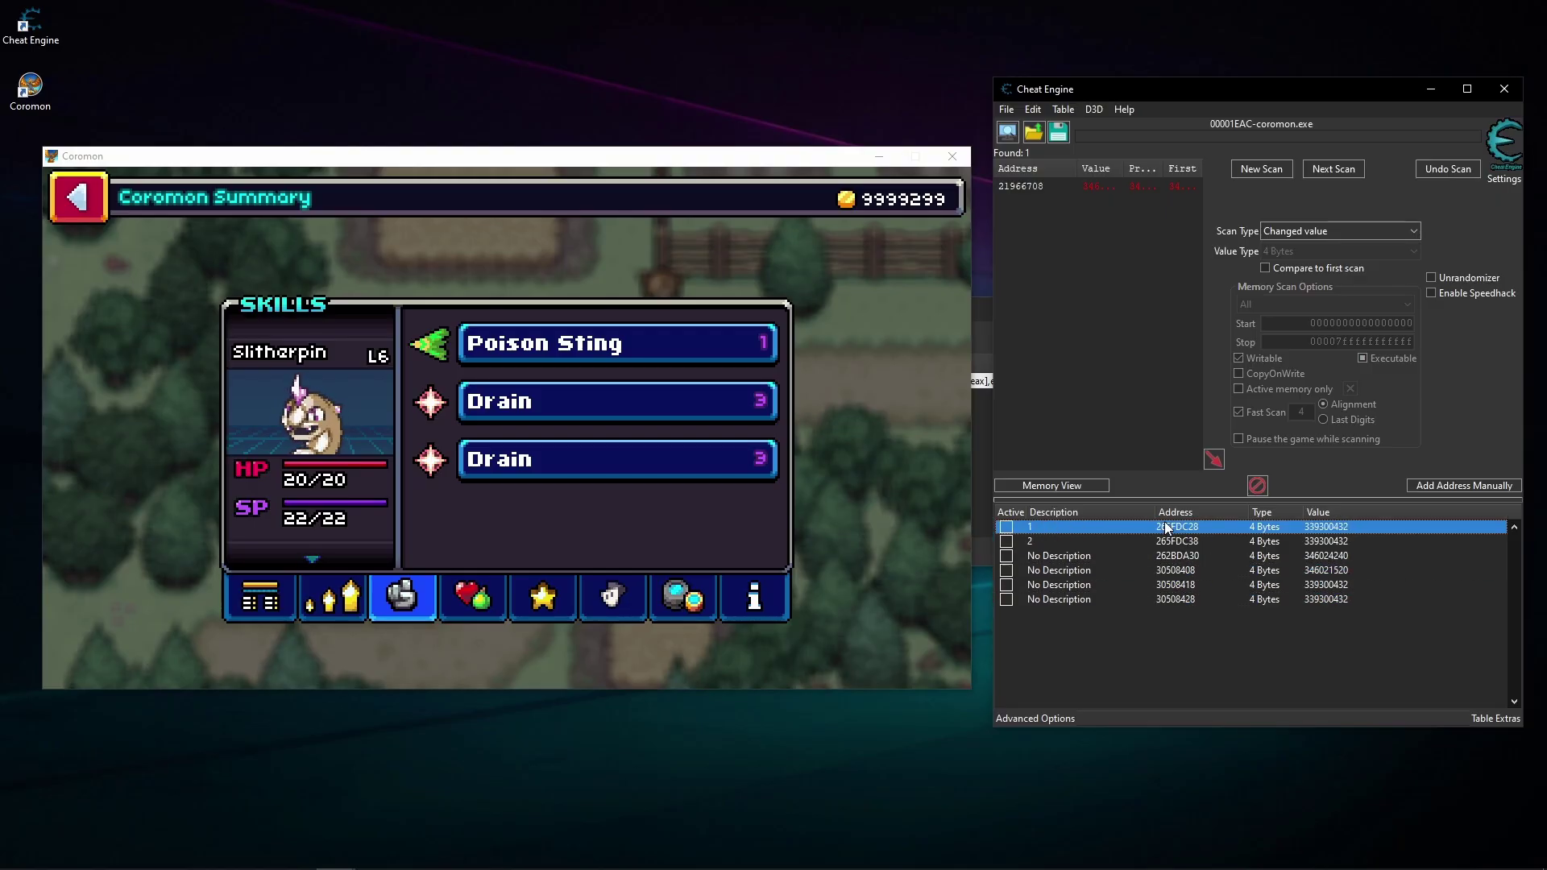
left_click(1170, 544, "shift")
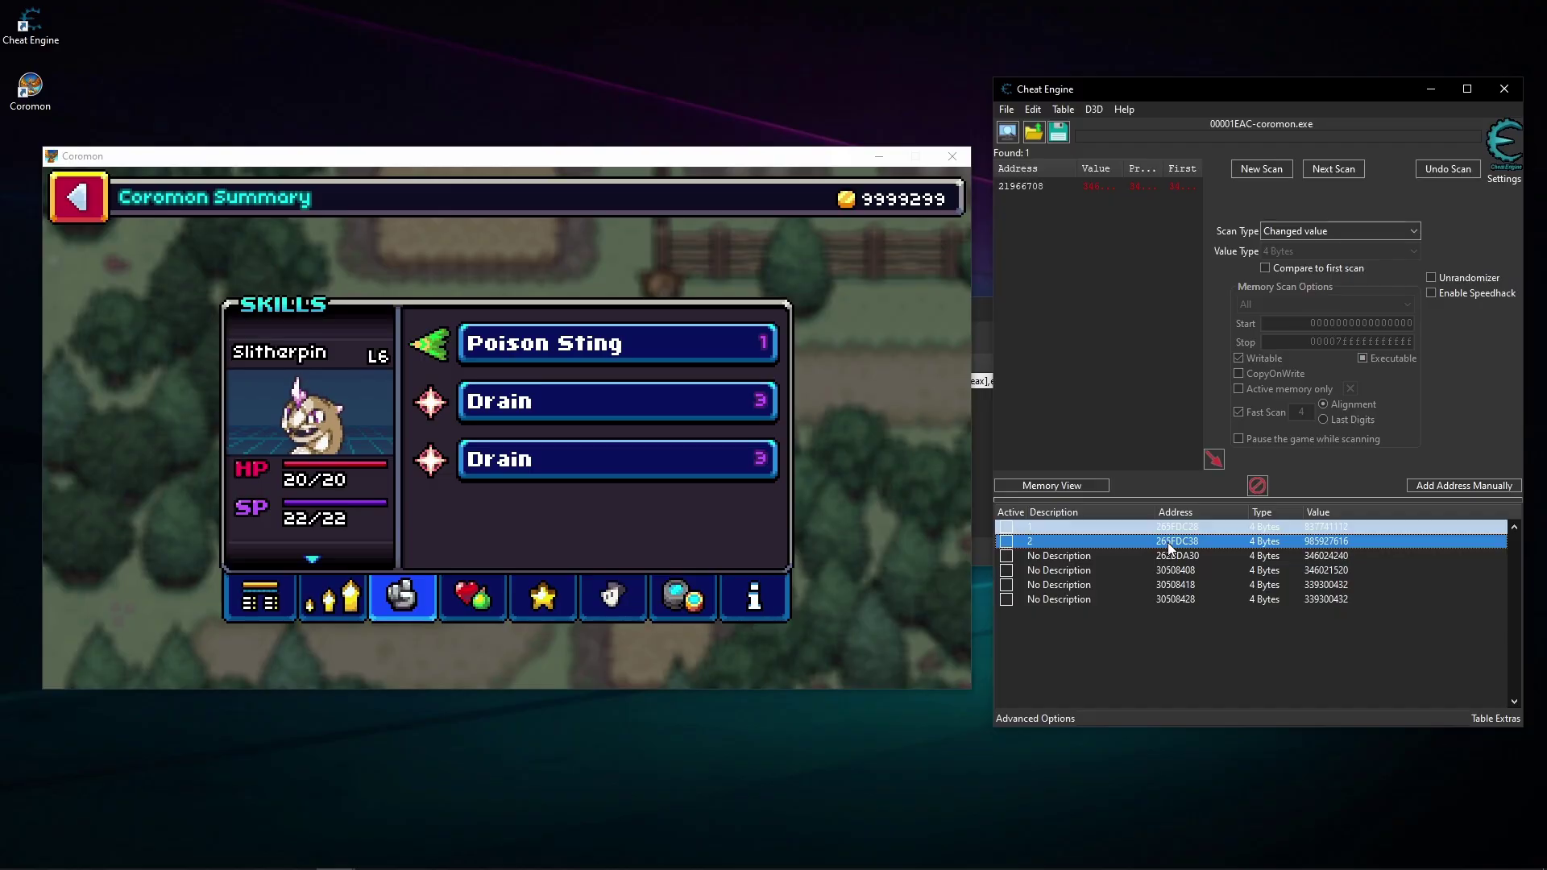
key("Delete")
Finish removing the two outdated entries and copy the value of address 262BDA30 from the address list
left_click(717, 454)
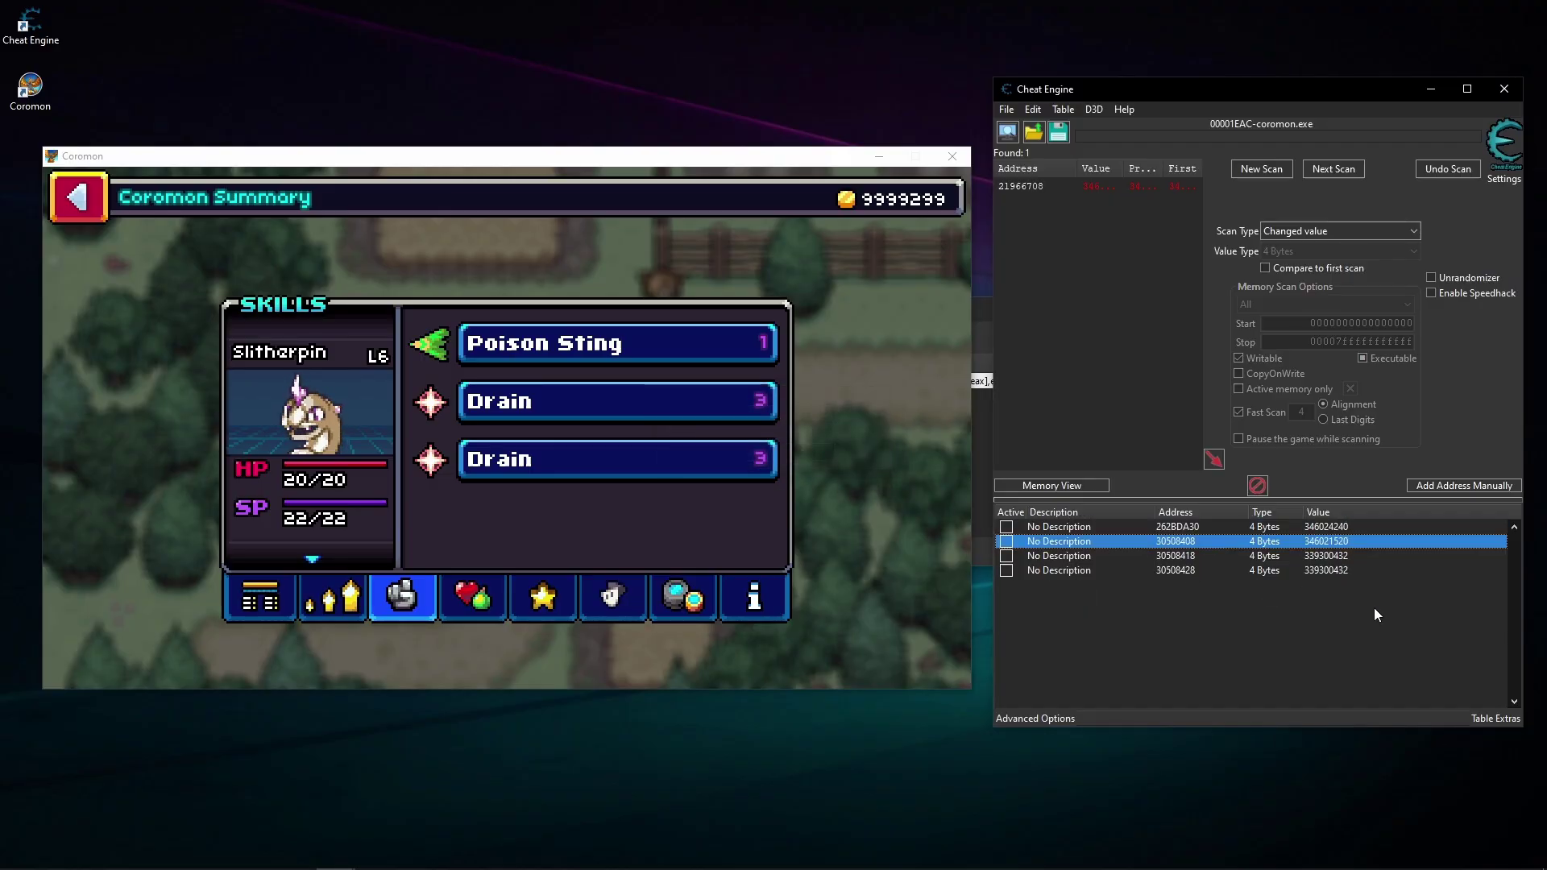
double_click(1325, 527)
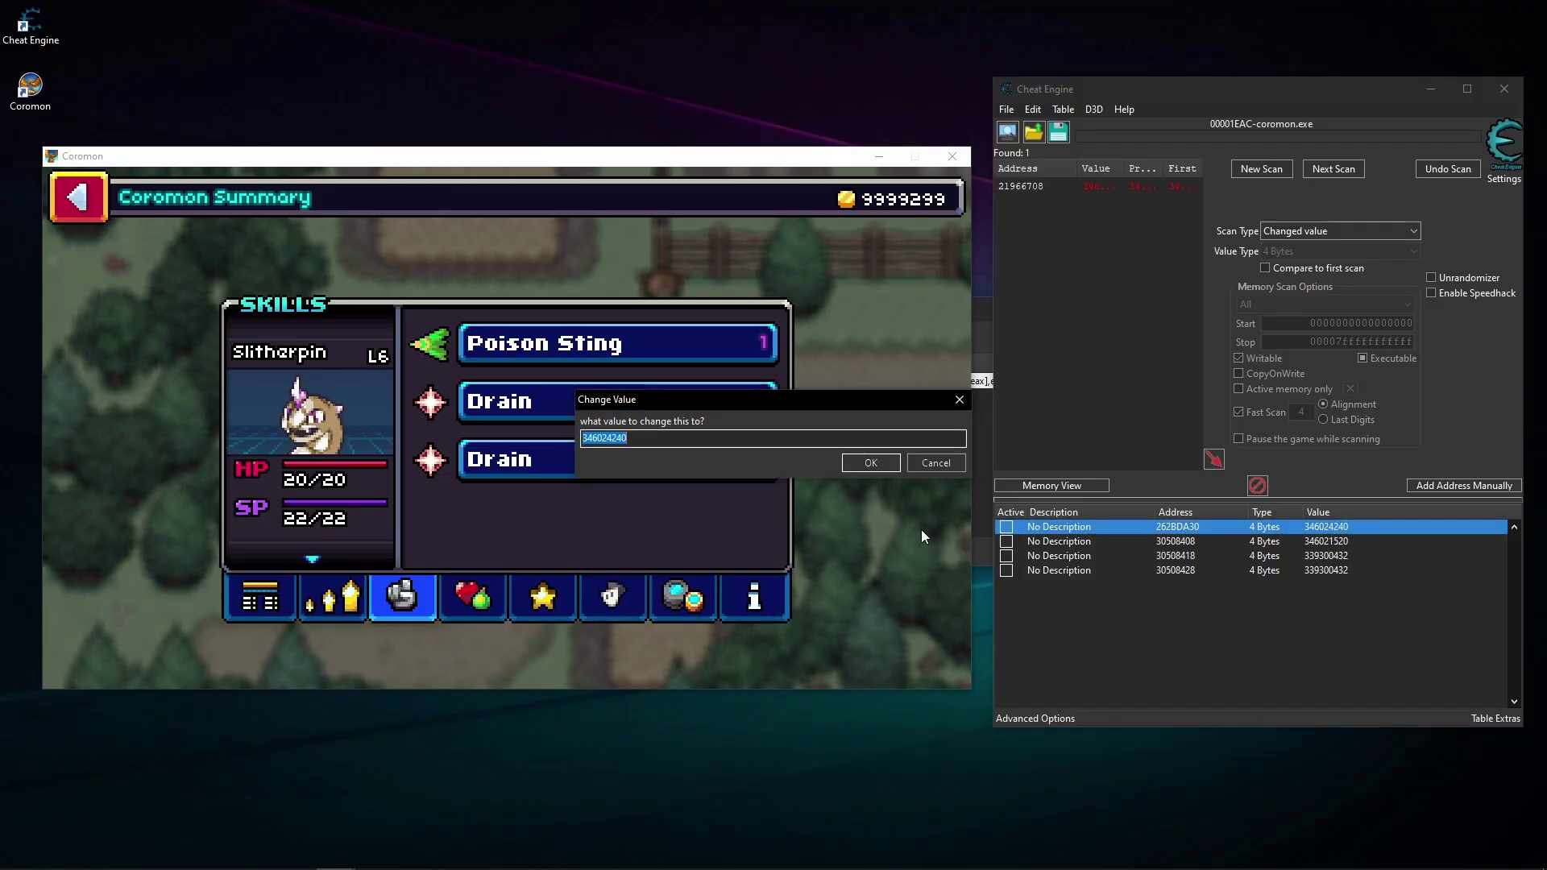
left_click(875, 464)
Label the addresses 30508408, 30508418 and 30508428 with the descriptions 1, 2 and 3
double_click(1036, 543)
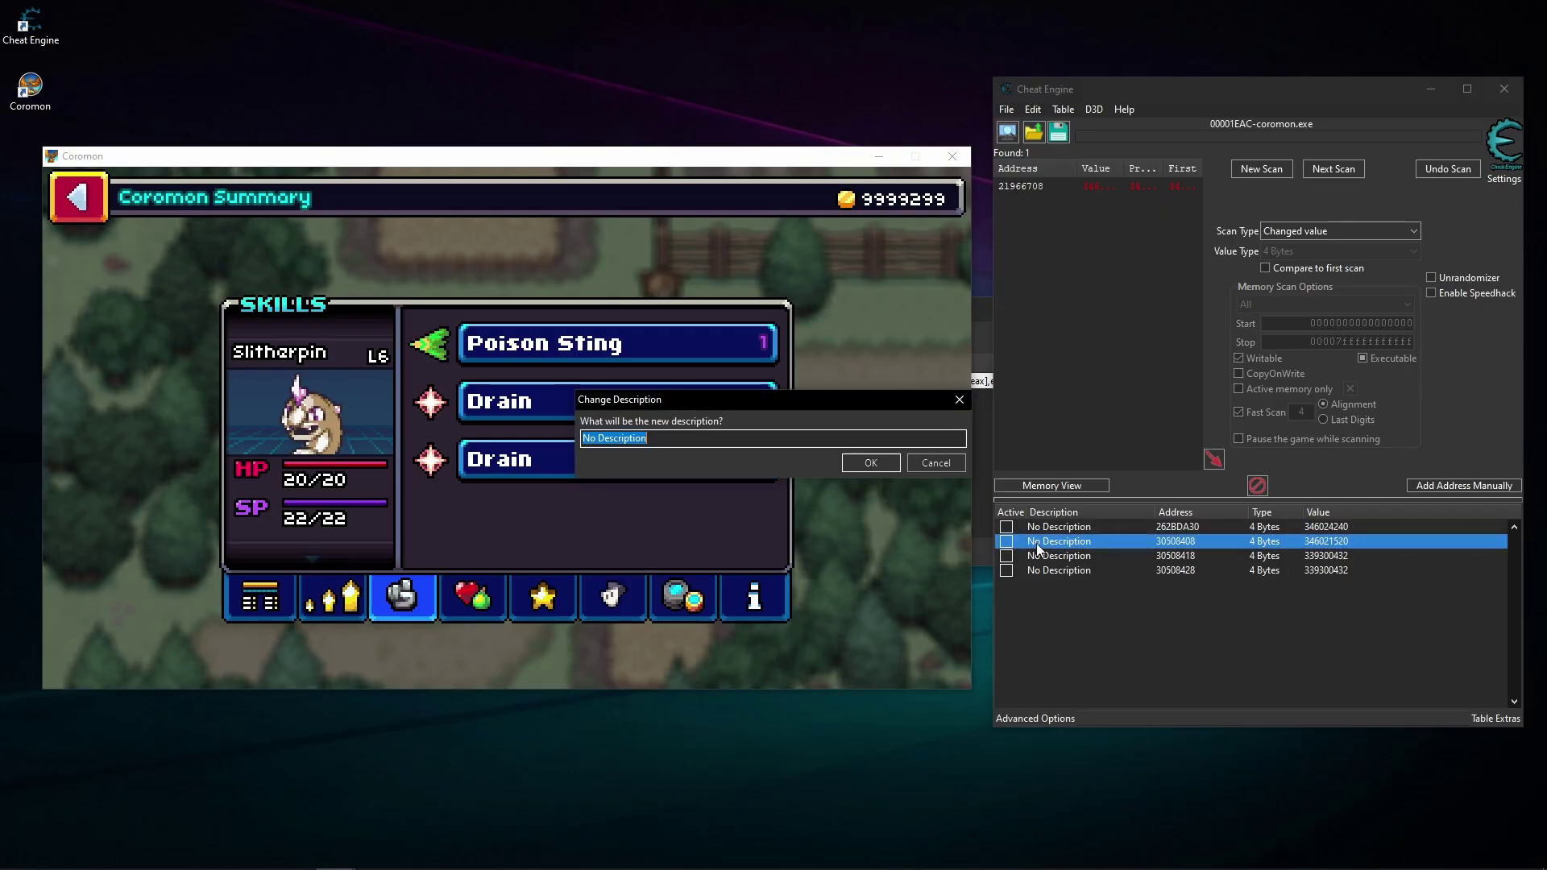
type("1")
key("Return")
double_click(1035, 556)
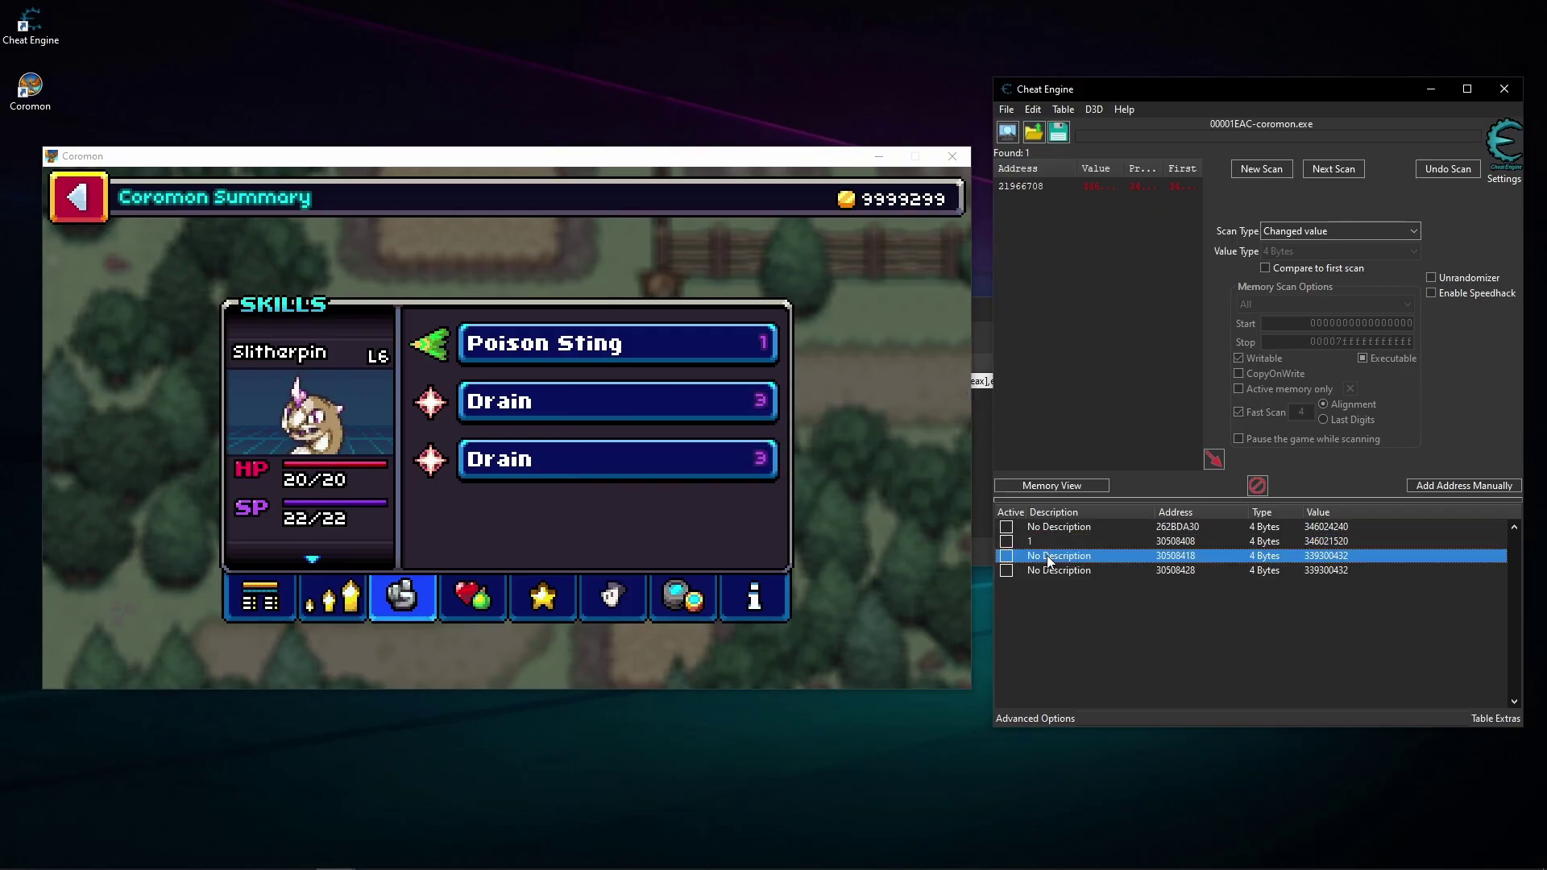
type("2")
key("Return")
double_click(1035, 570)
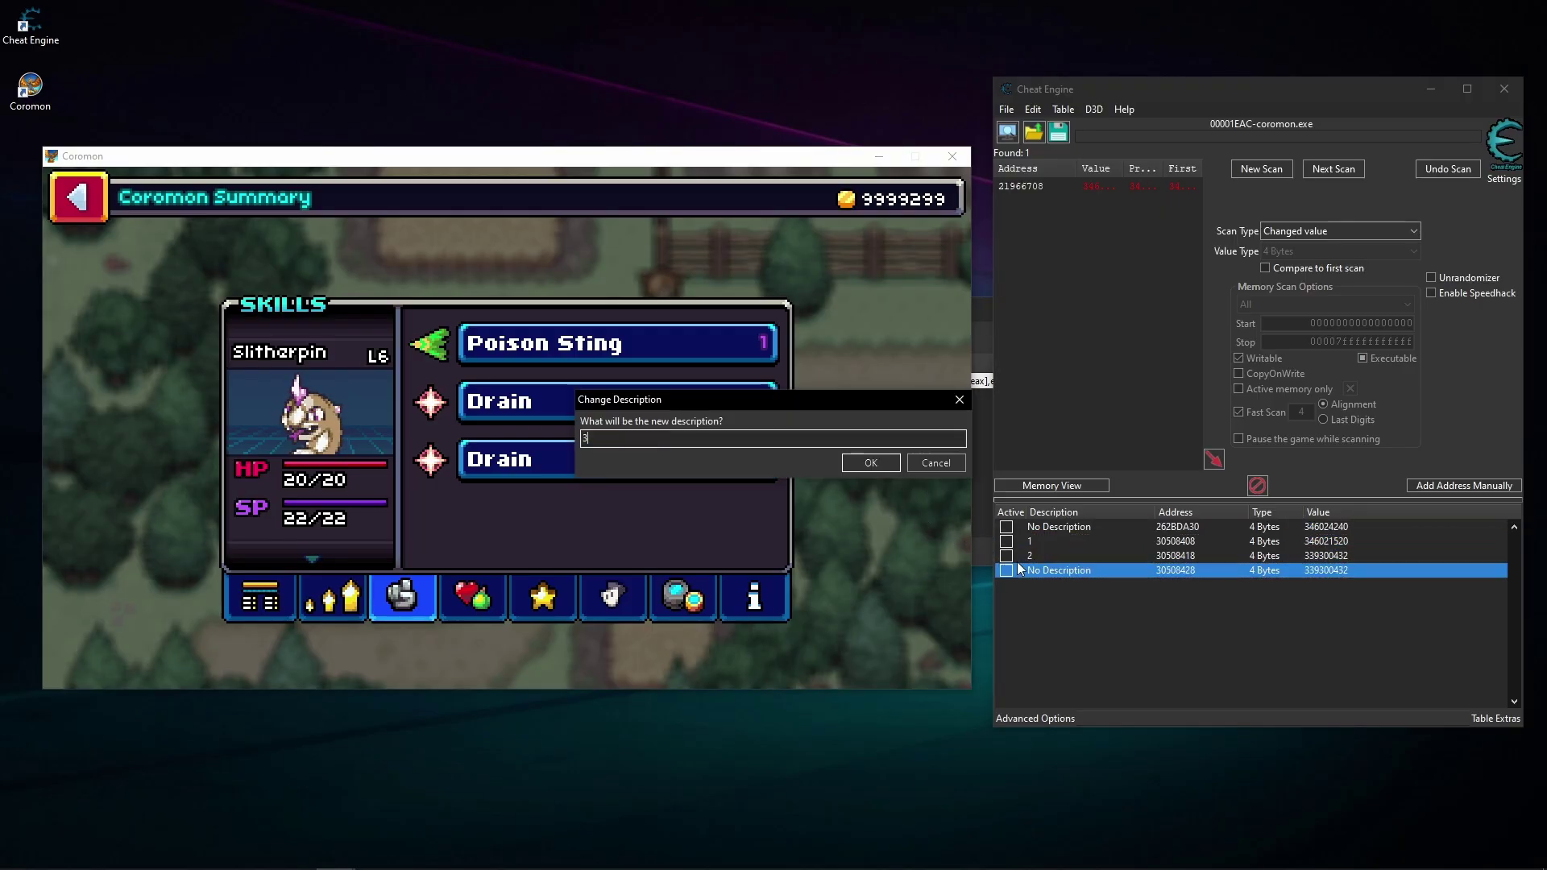
type("3")
left_click(871, 463)
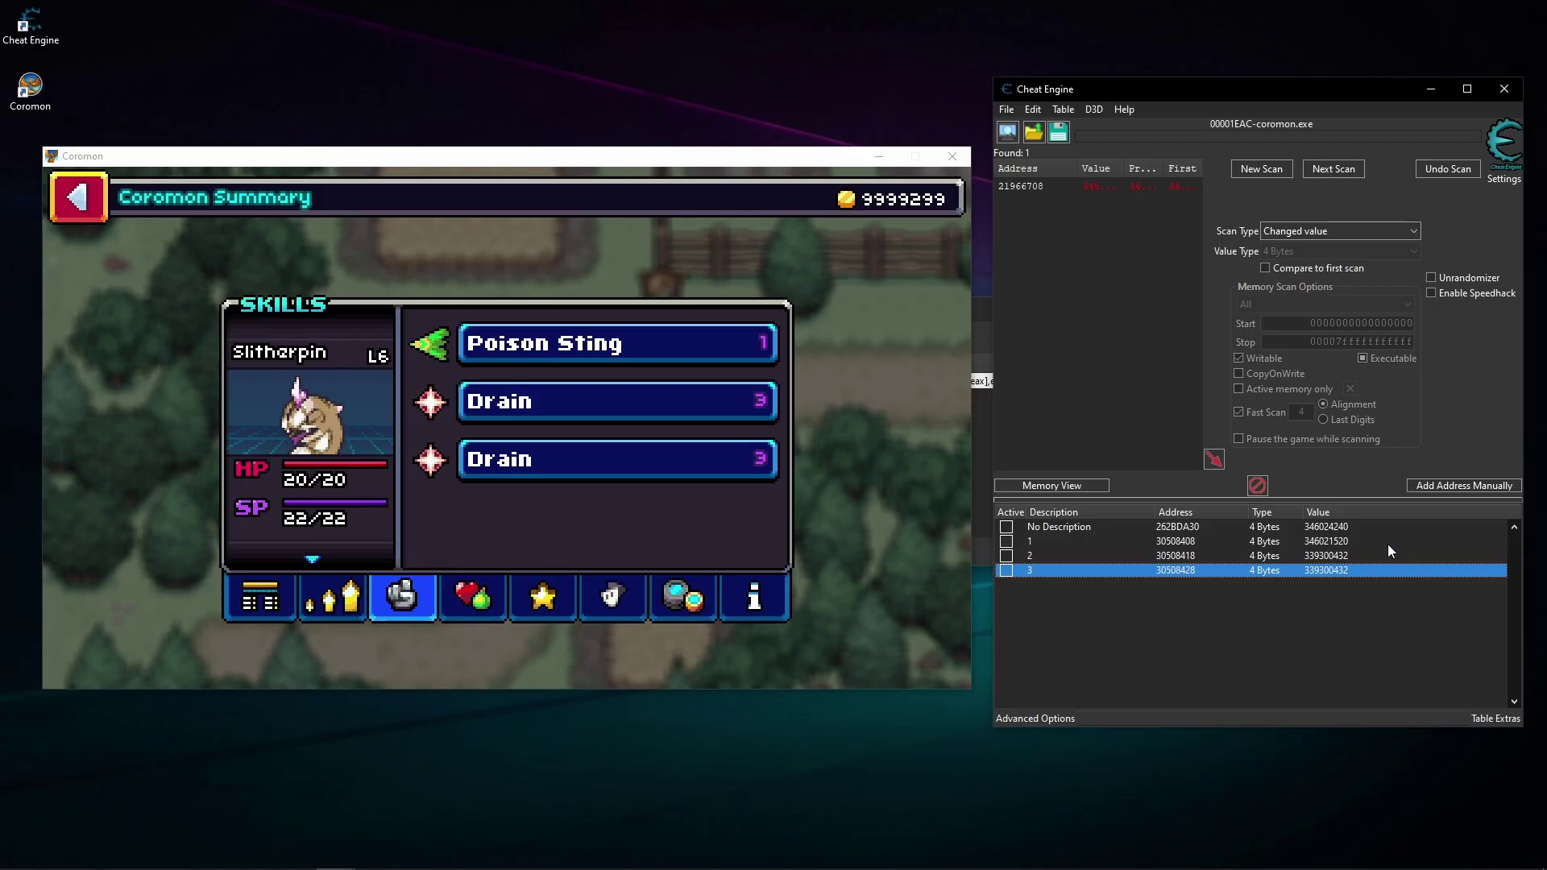
Set the value of entry 1 (30508408) to 346024240 and refresh Slitherpin's skills by switching Coromon and back
double_click(1332, 544)
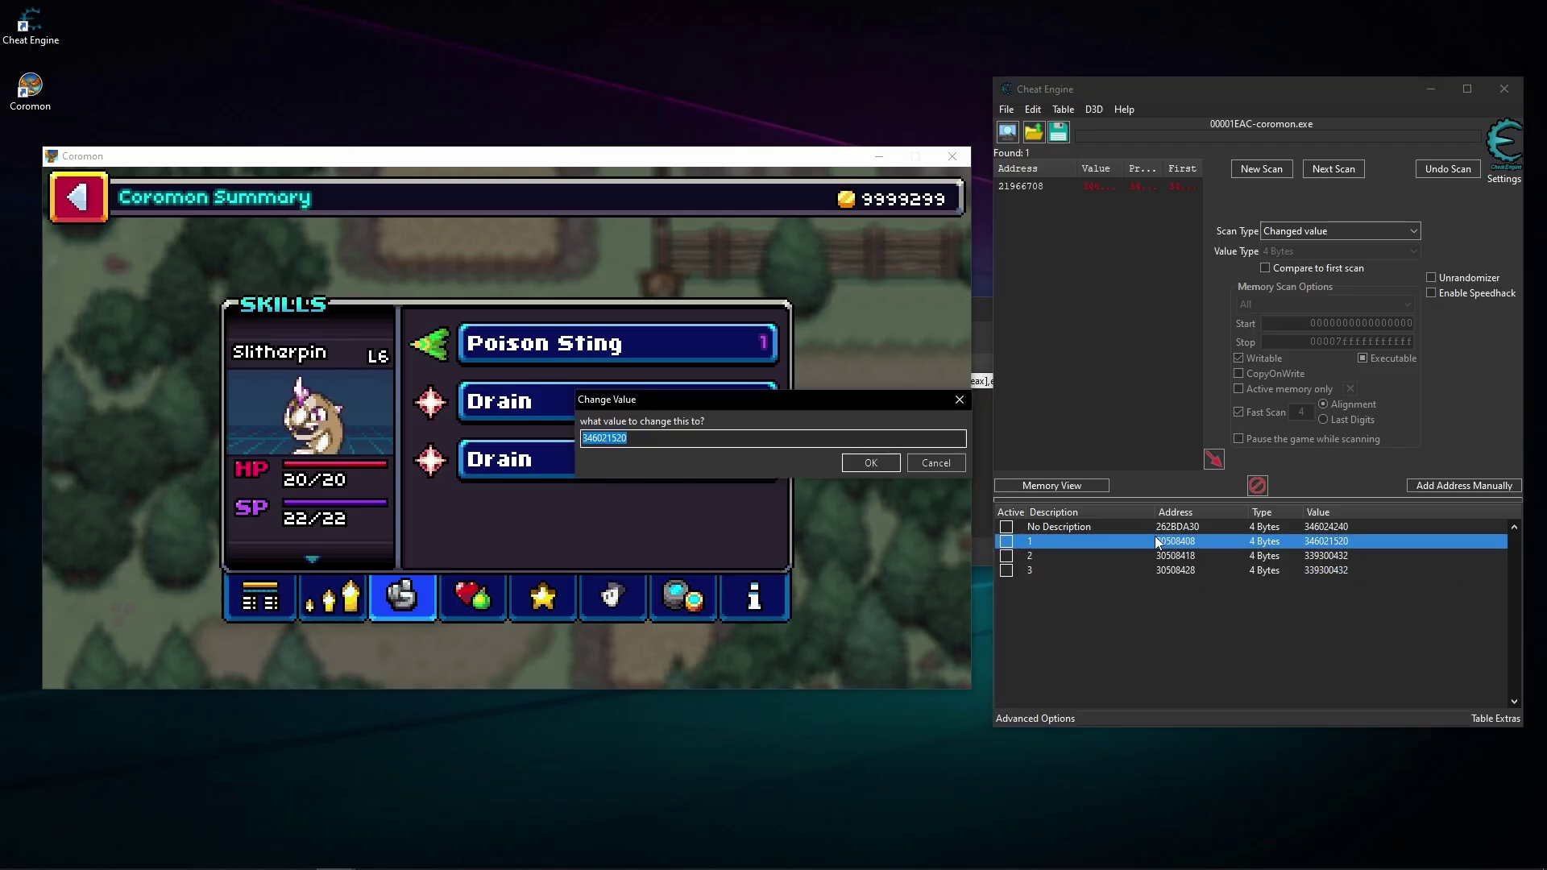
type("346024240")
left_click(871, 463)
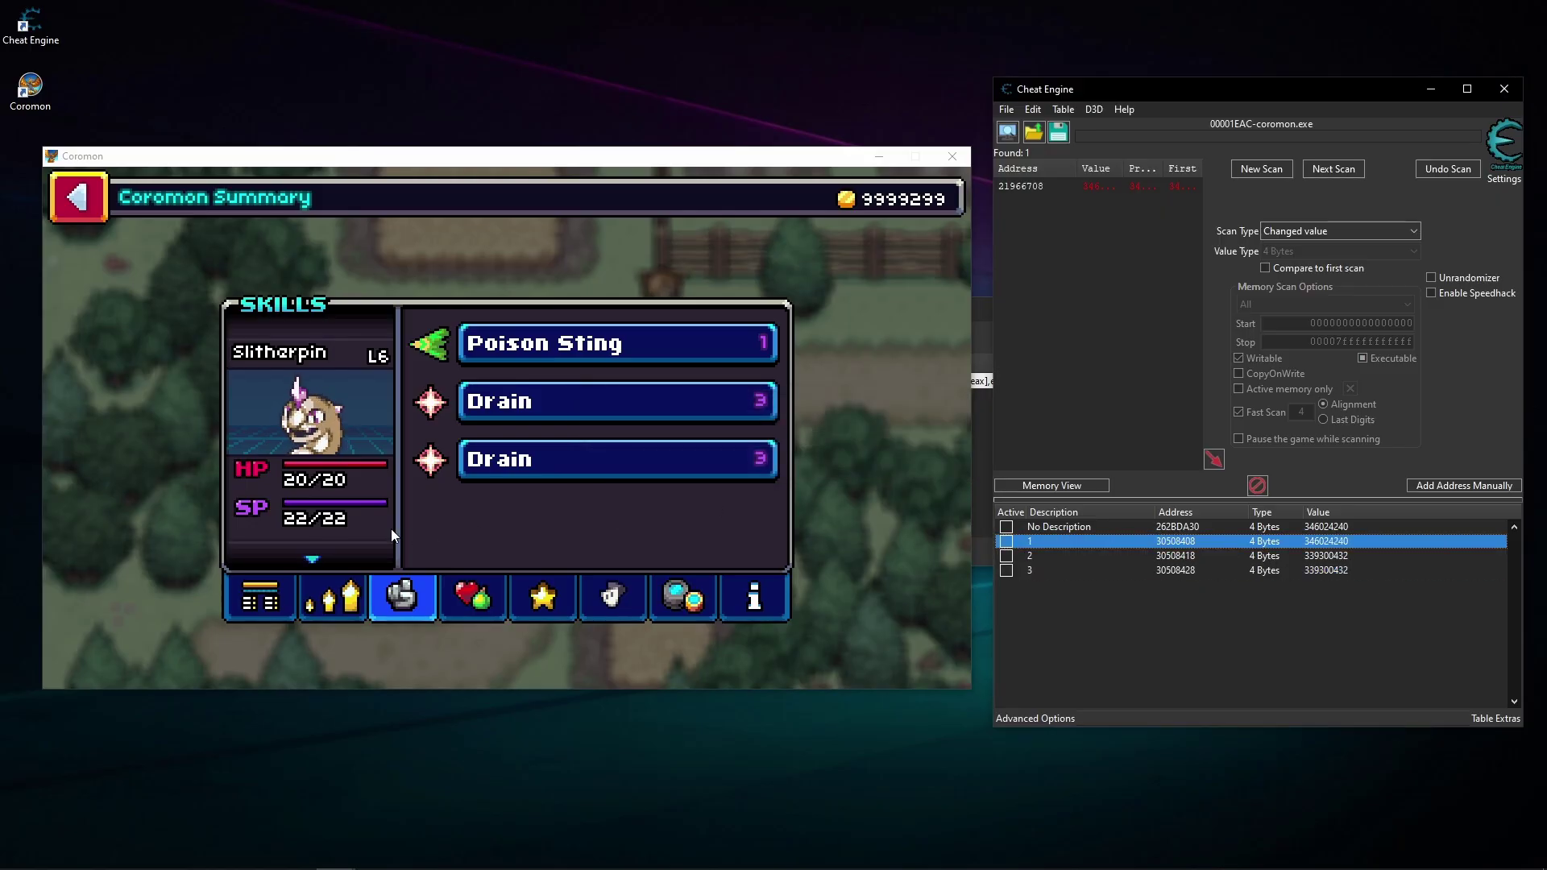
left_click(390, 529)
scroll(361, 445, "down", 1)
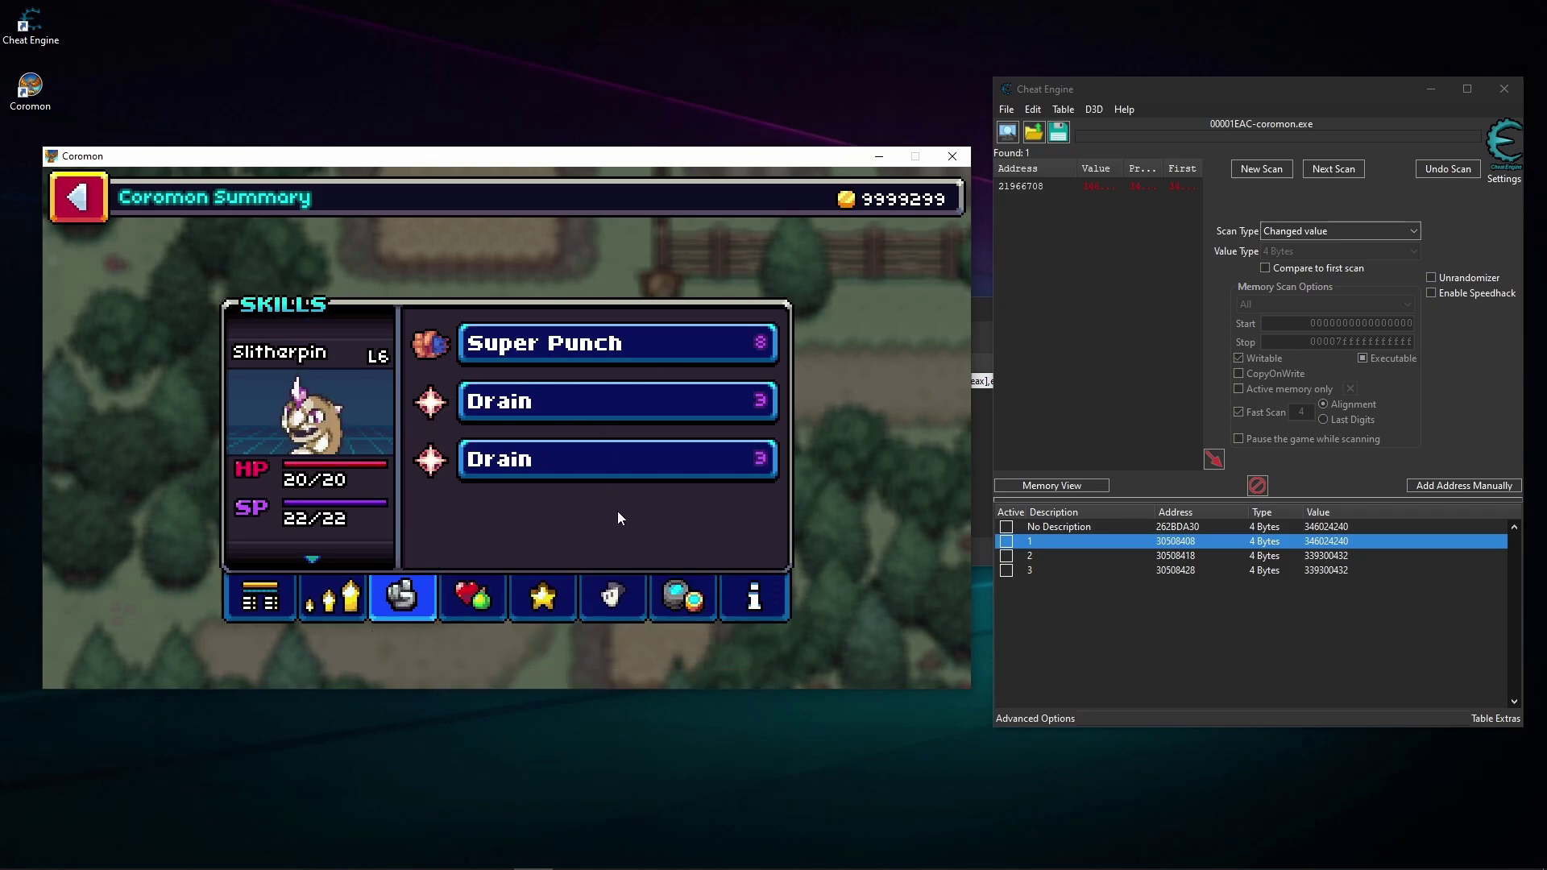
Switch the summary to Armado's skills and start tracing which addresses the saved Skill code at lua.dll+220A writes to
scroll(282, 446, "up", 1)
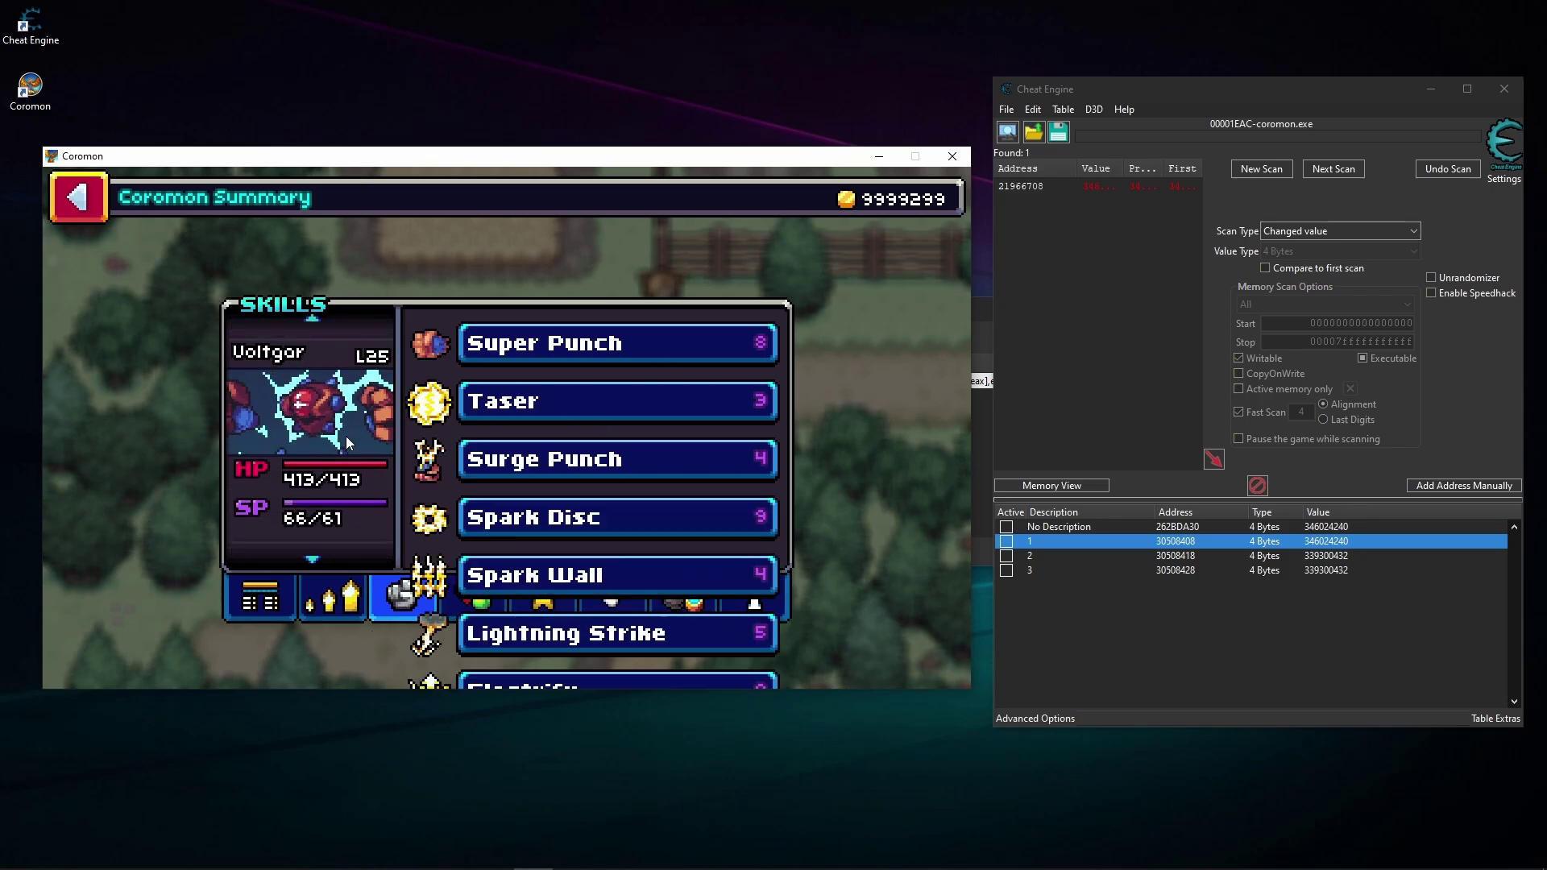
scroll(346, 437, "up", 1)
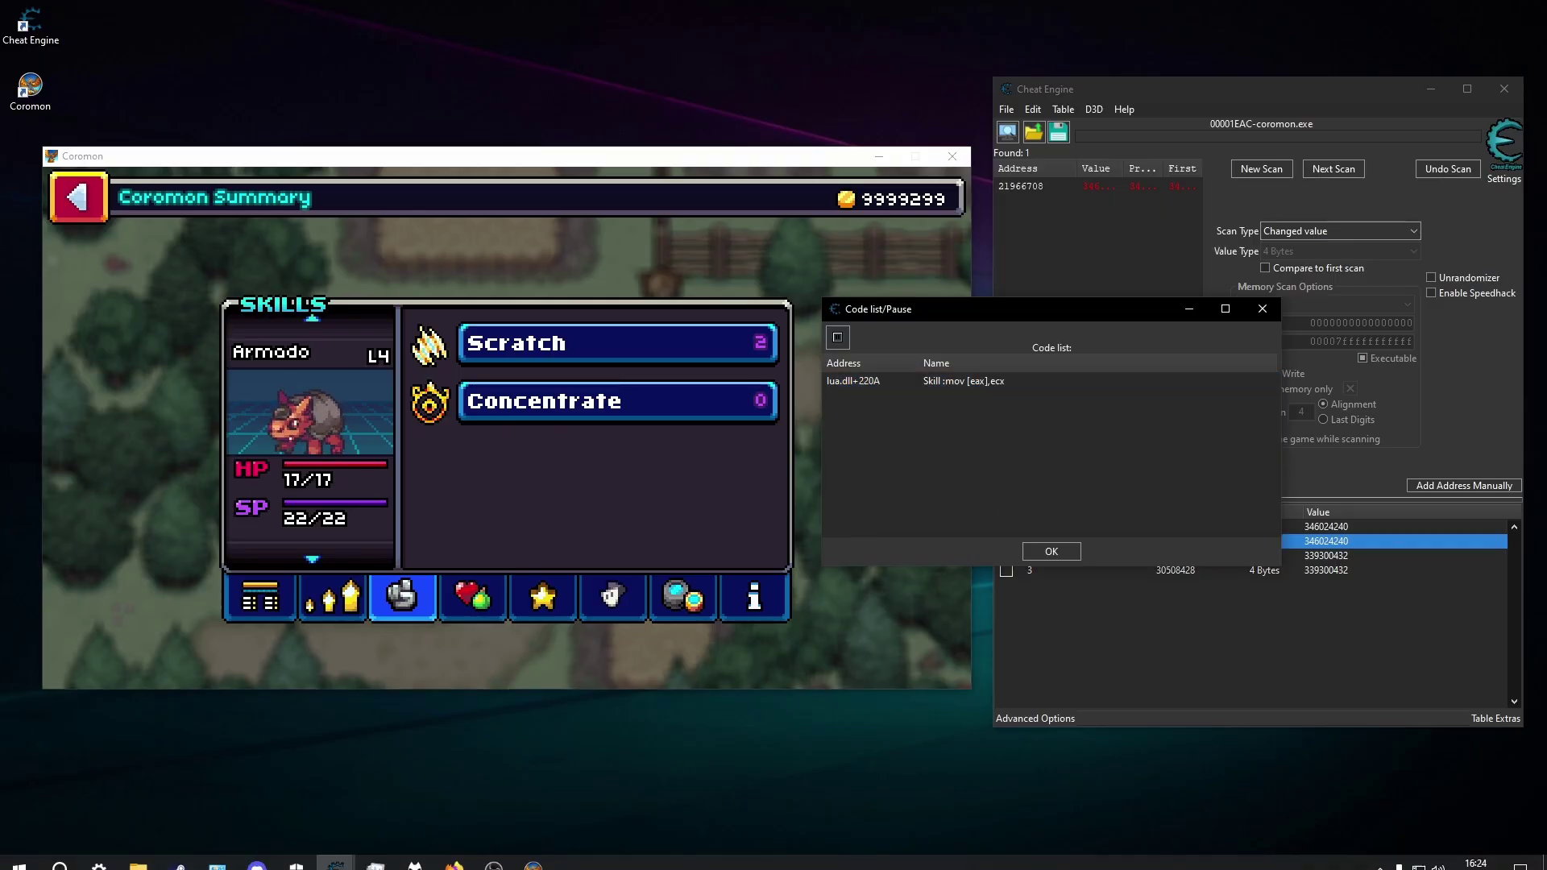
right_click(940, 380)
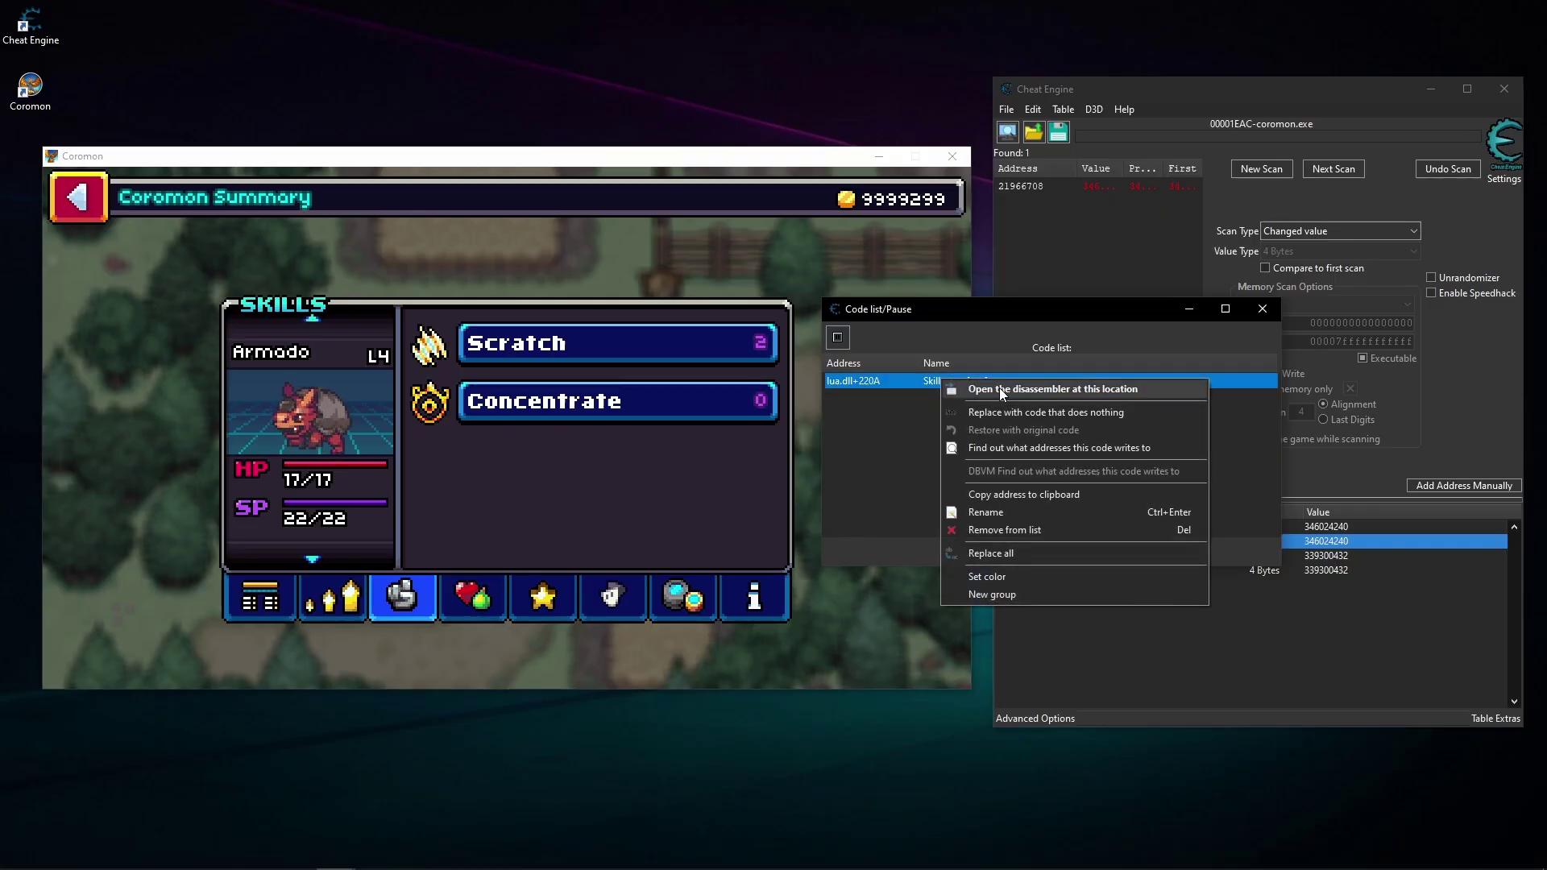
left_click(1029, 446)
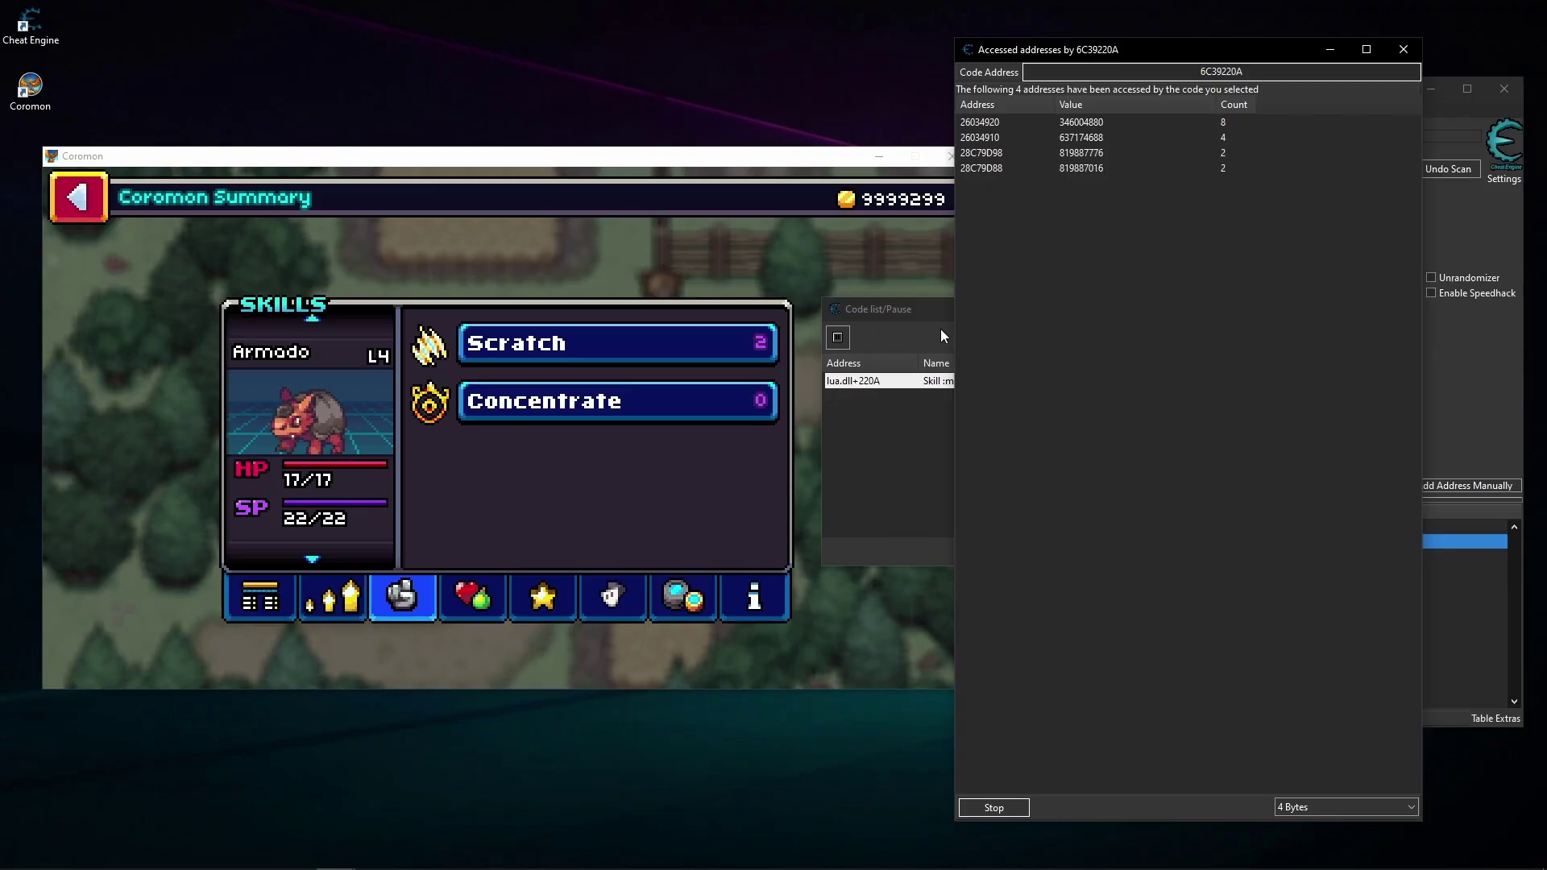
Open Armado's skill selection and mark the last traced address, 153BA3B8, as a reference point
left_click(557, 436)
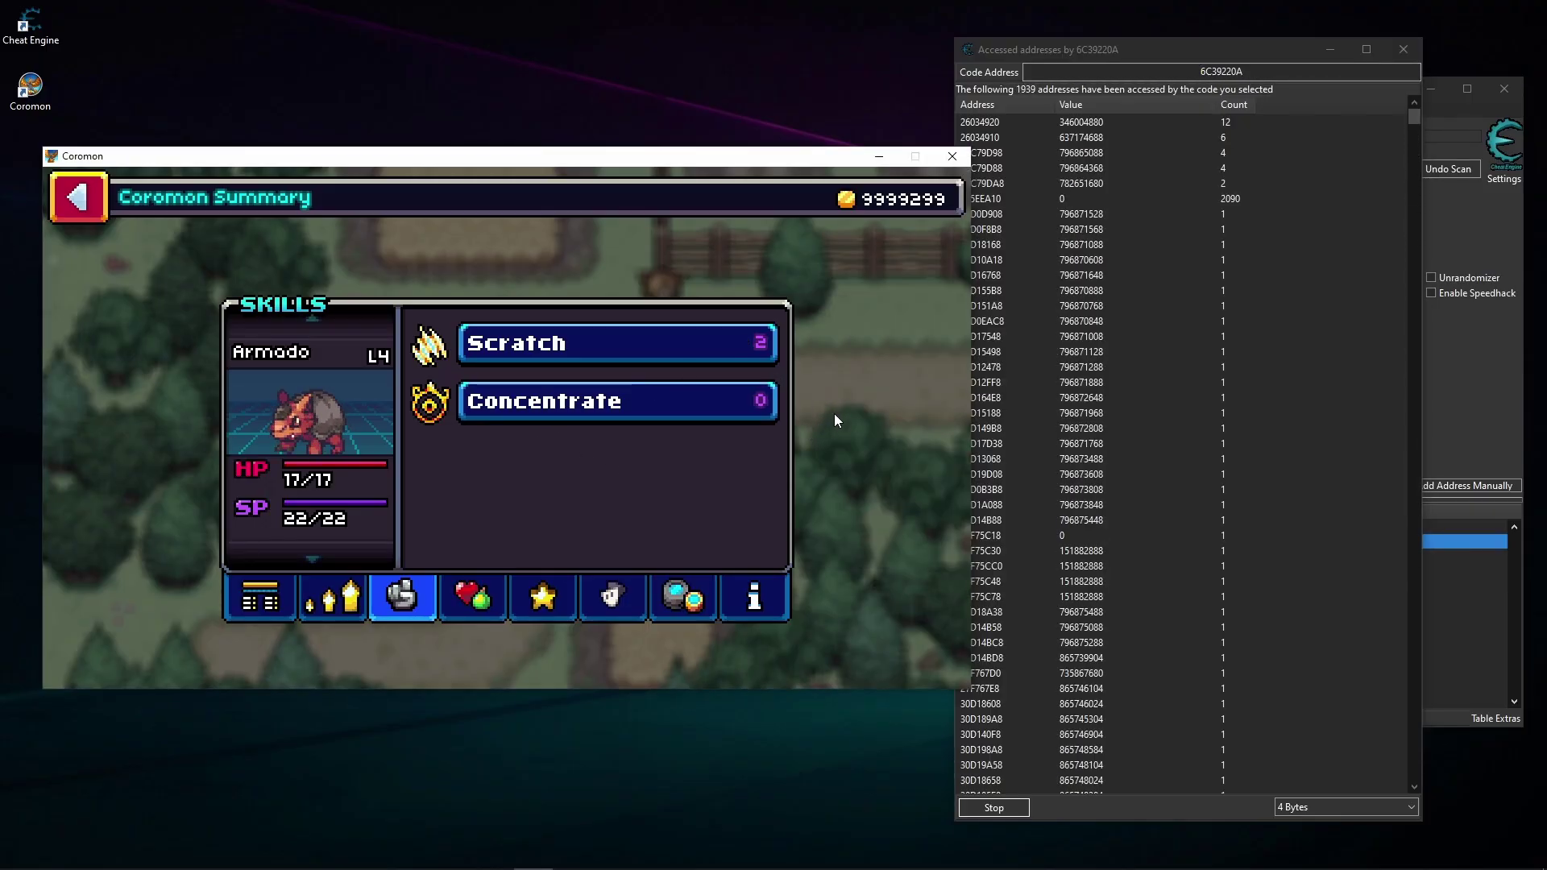
key("Return")
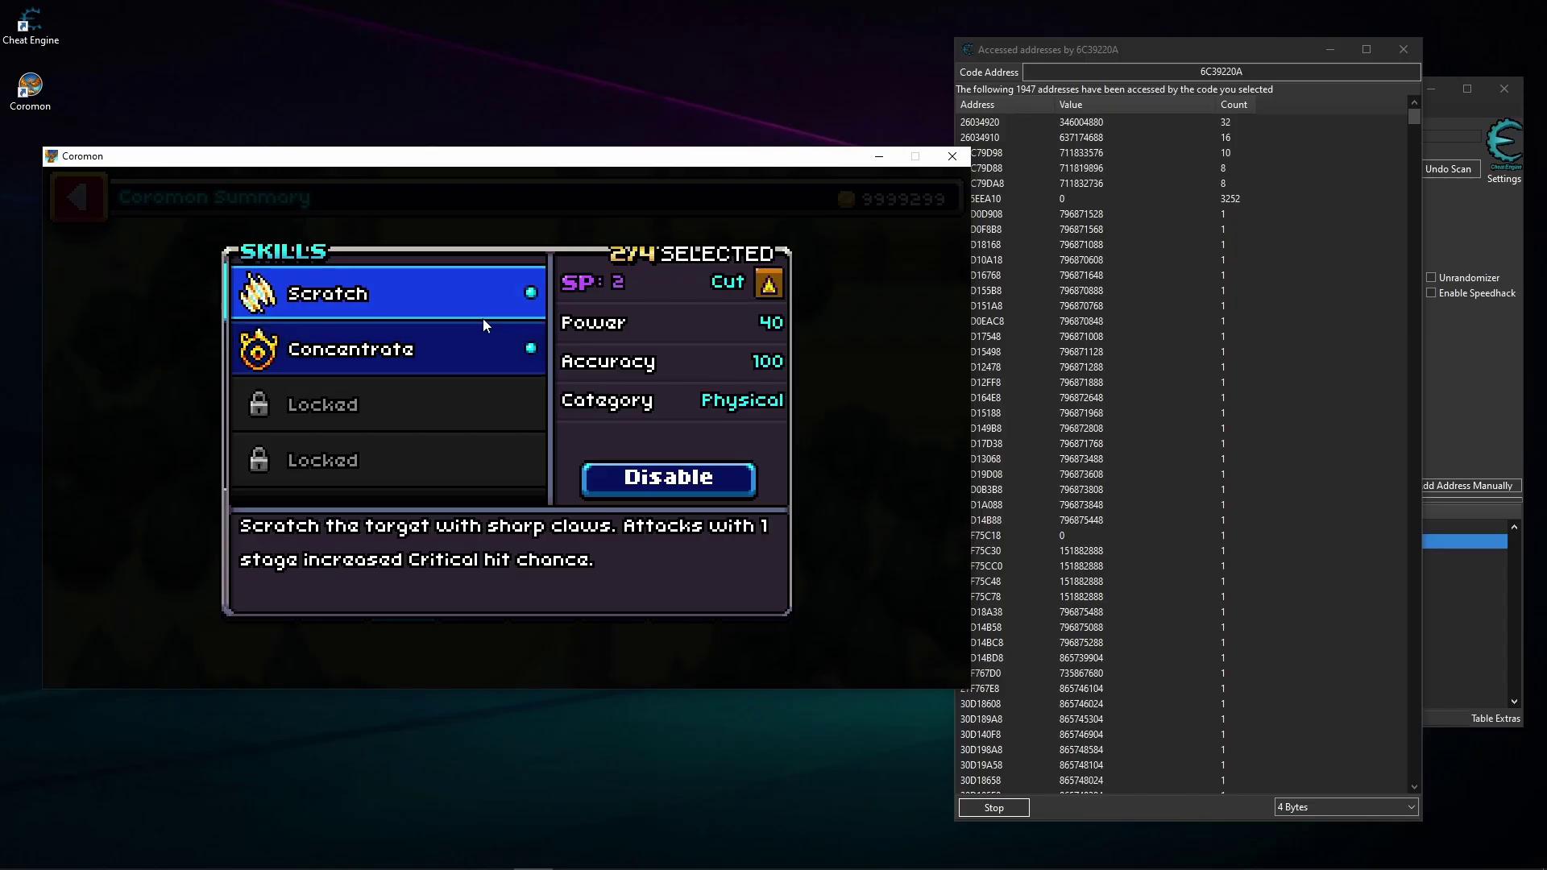
left_click_drag(1412, 122, 1421, 705)
left_click_drag(1413, 269, 1423, 790)
left_click(1140, 778)
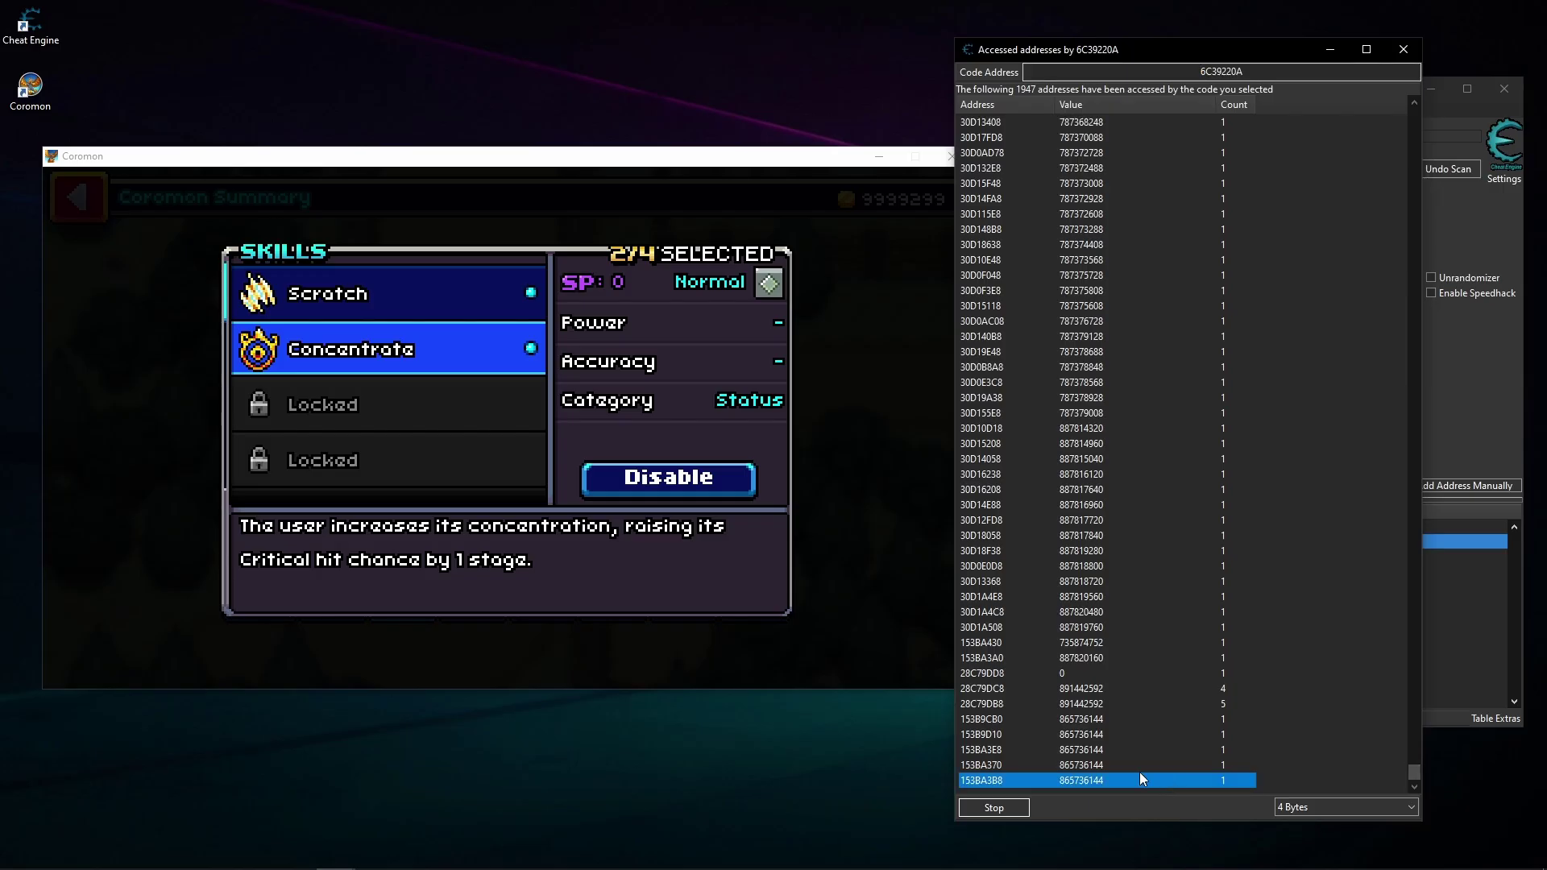
Disable Scratch for Armado and add the newly traced address 2A4A5AF8 to the address list
left_click(443, 325)
left_click(444, 321)
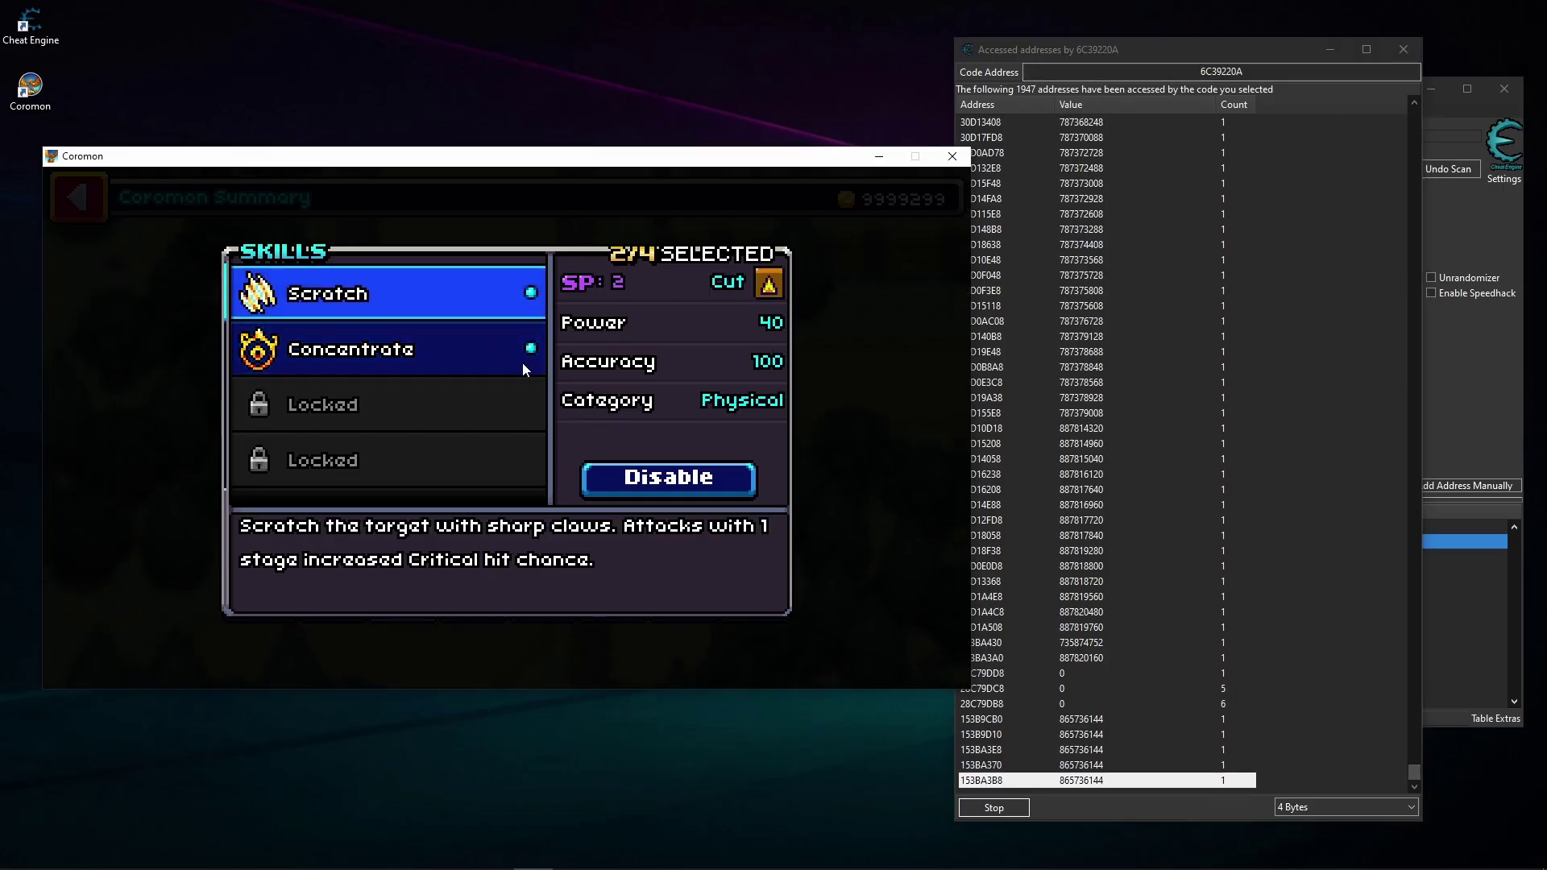
left_click(644, 485)
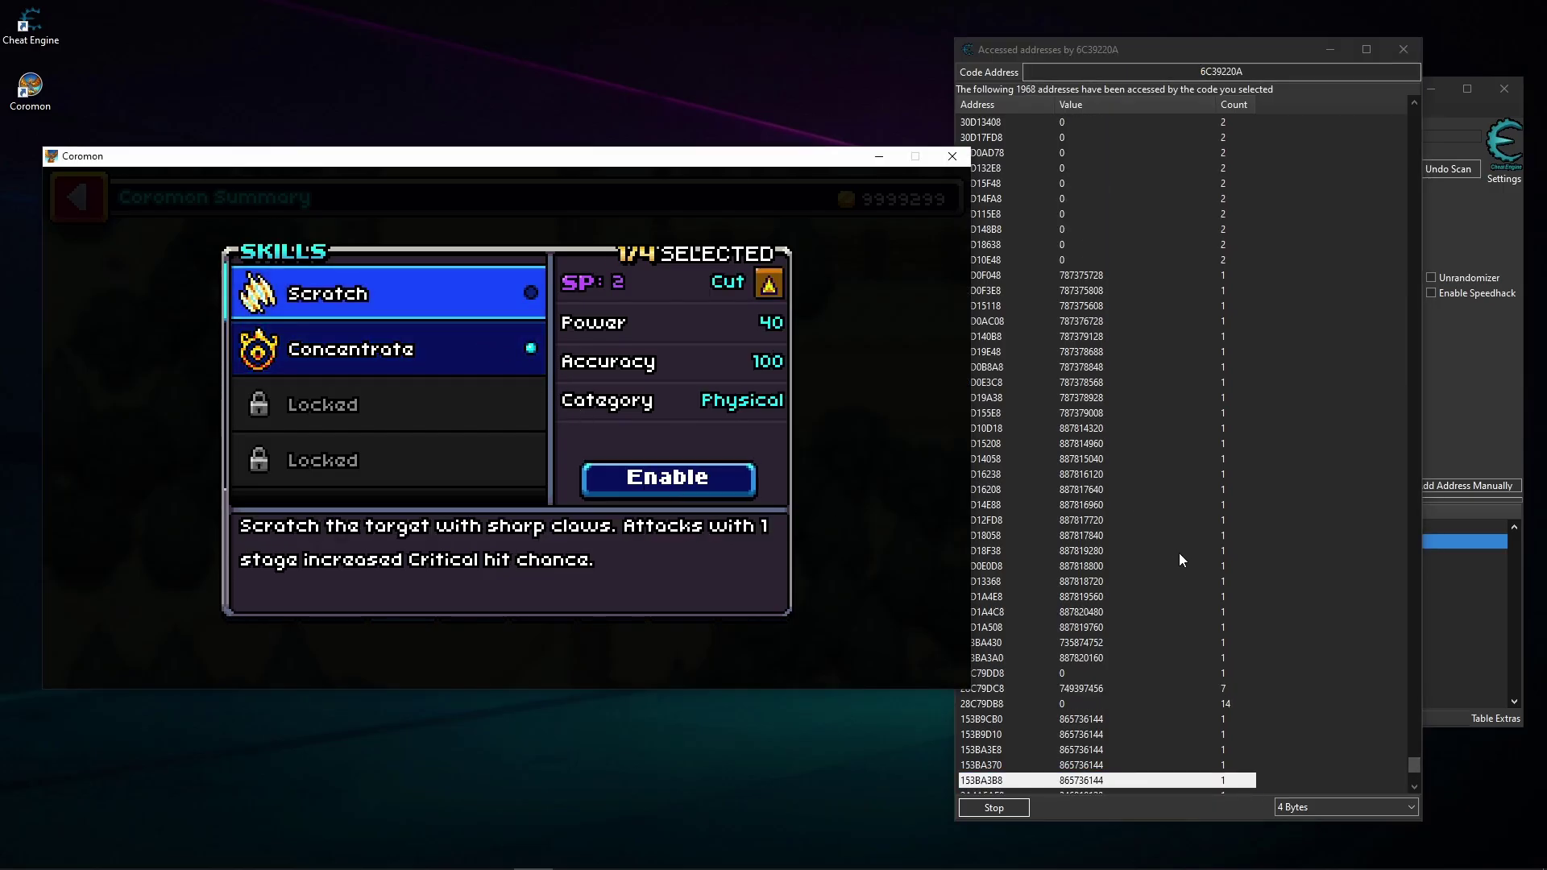
scroll(1254, 656, "down", 1)
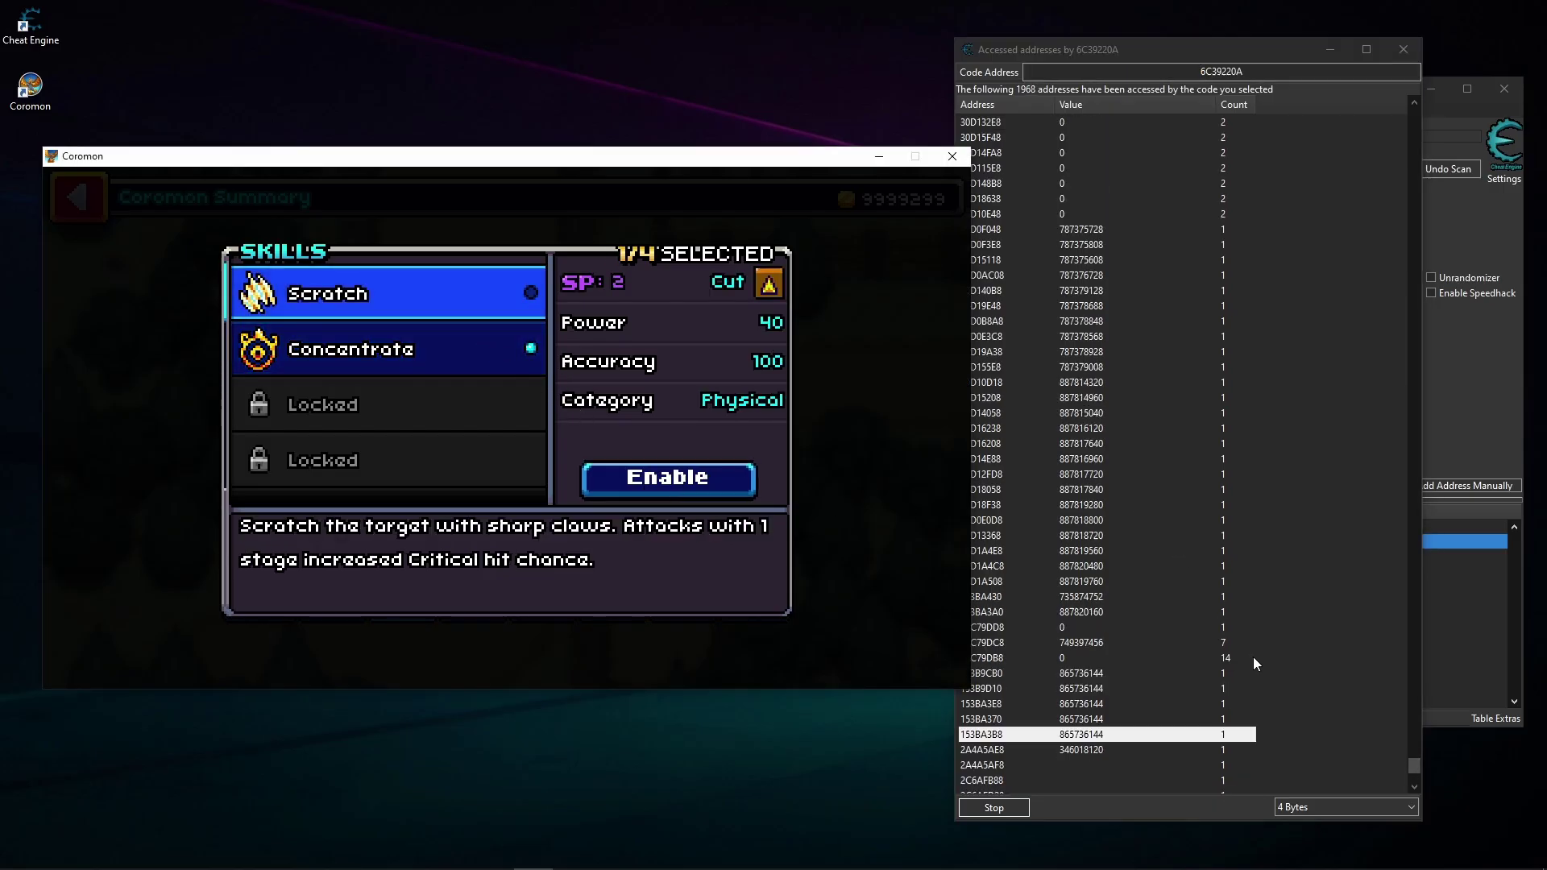
left_click(1075, 766)
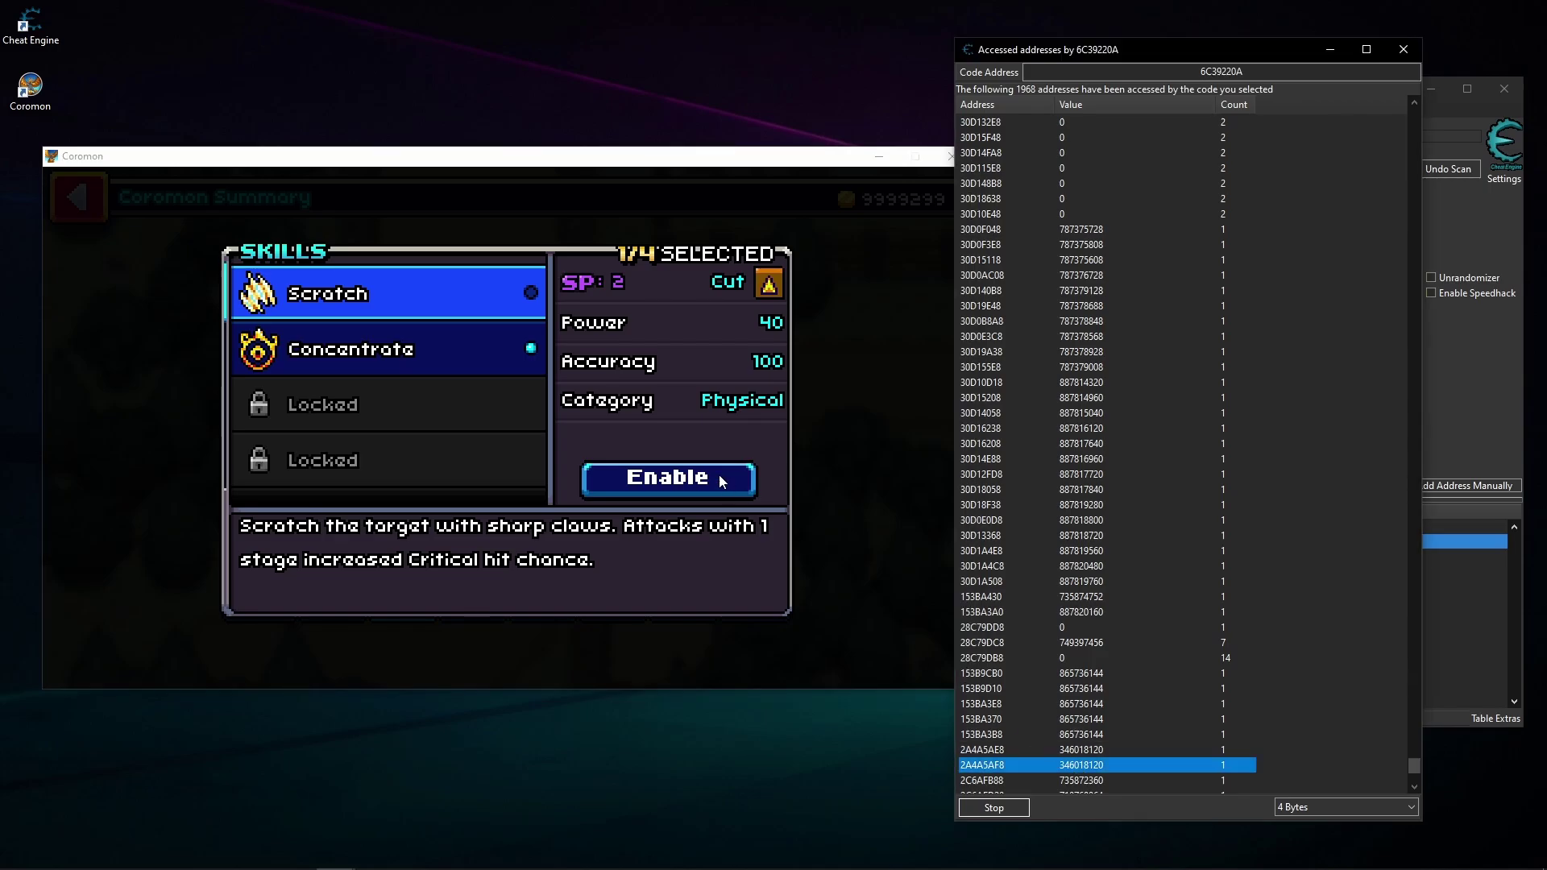
Re-enable Scratch for Armado and close the address trace, the skill selection and the code list
left_click(653, 492)
left_click(653, 492)
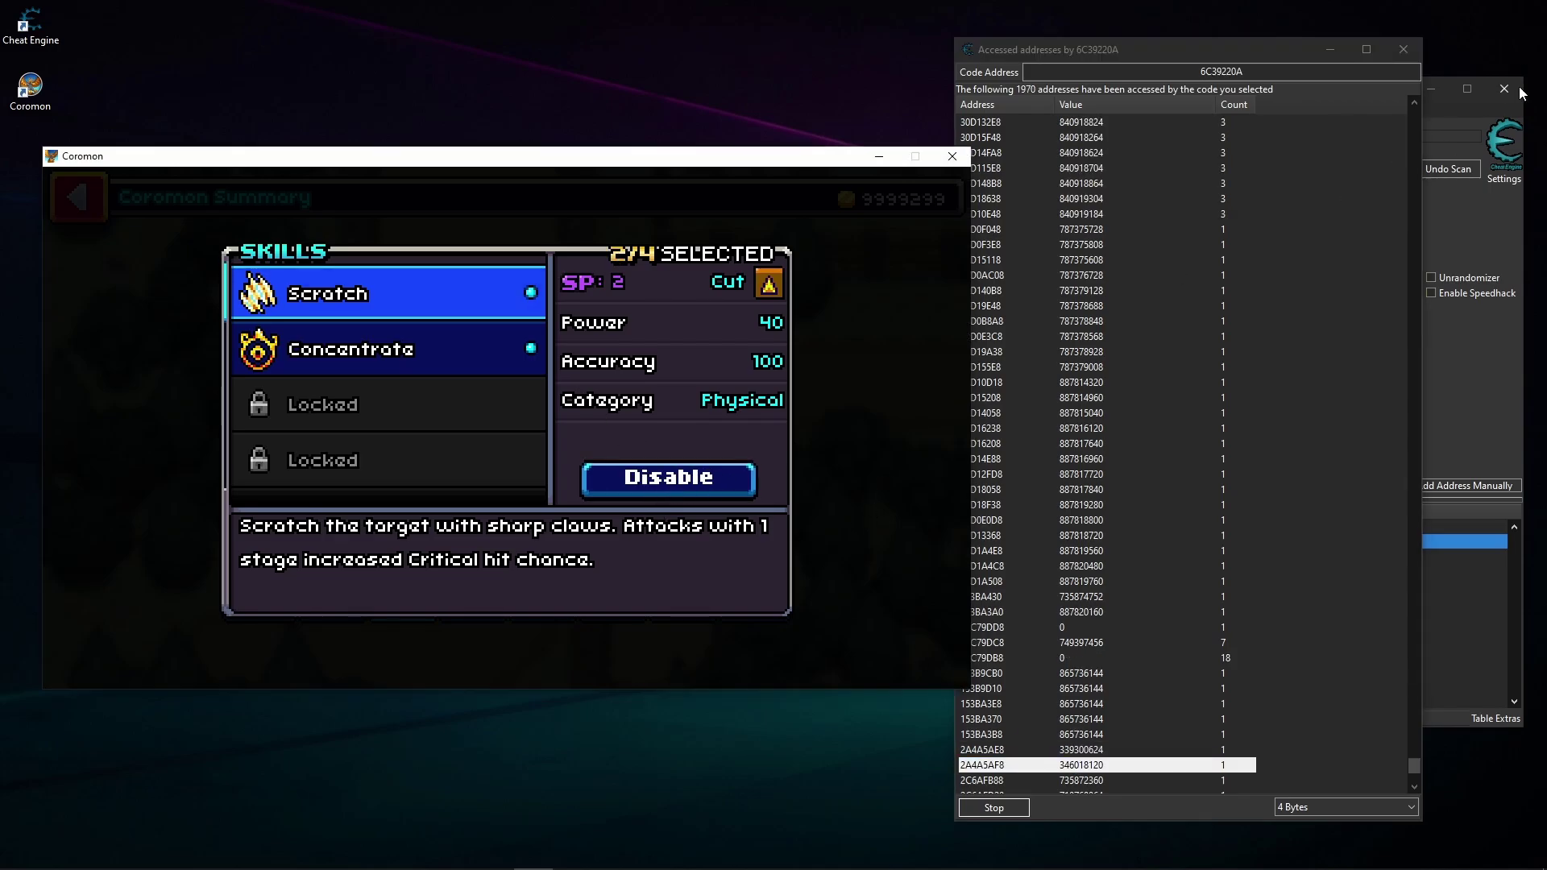
left_click(1404, 50)
left_click(840, 330)
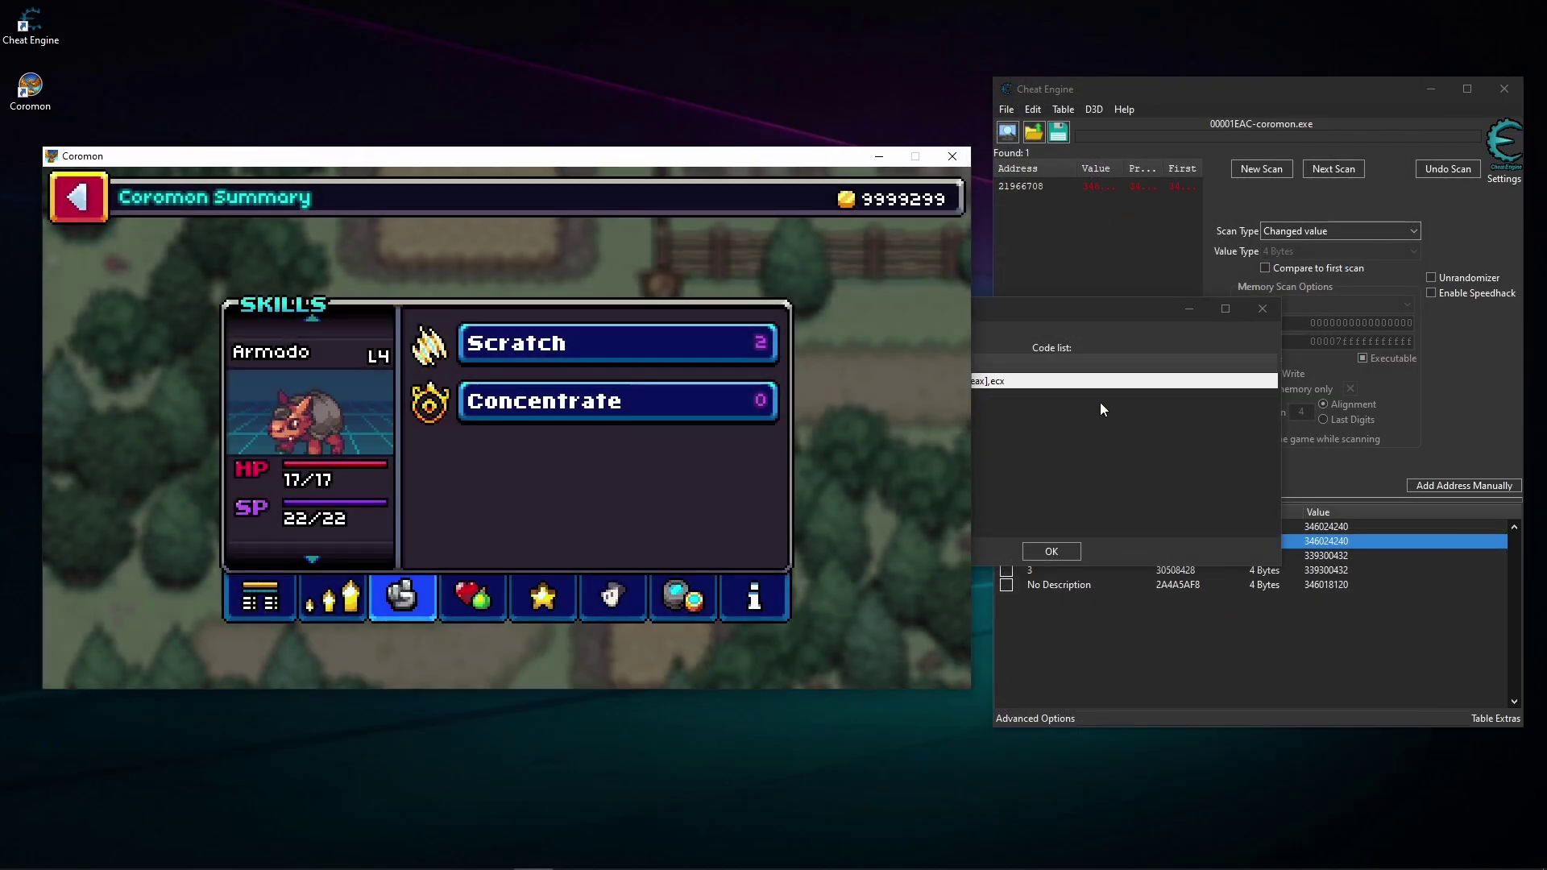
left_click(1263, 310)
Copy the value 346018120 from address 2A4A5AF8 into entry 2 (30508418) and bring up Slitherpin's refreshed skills
double_click(1336, 585)
key("ctrl+c")
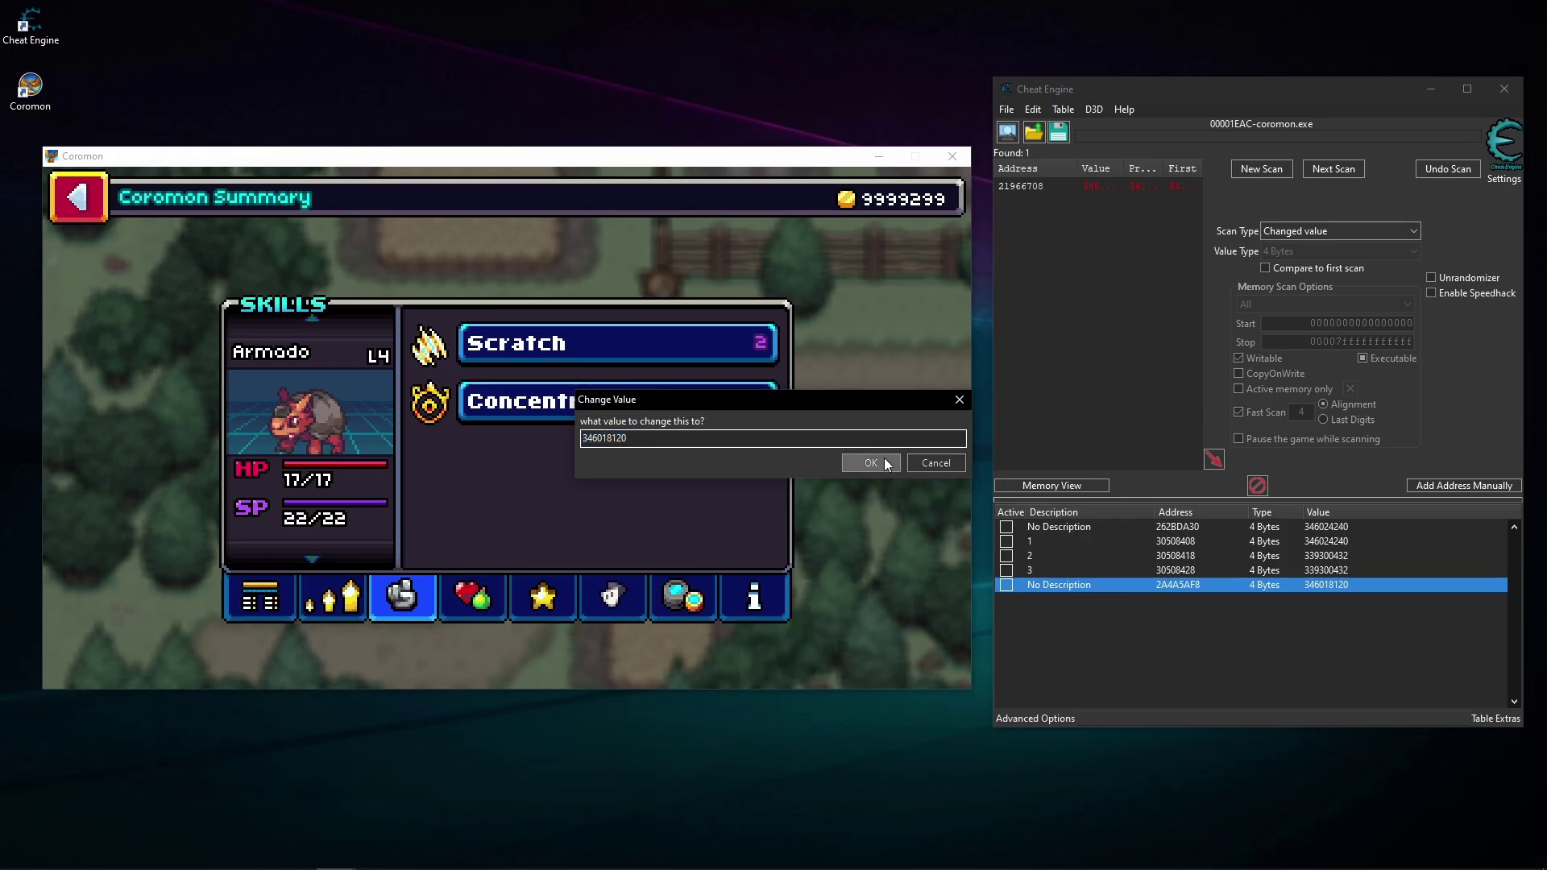
left_click(870, 463)
double_click(1321, 556)
key("ctrl+v")
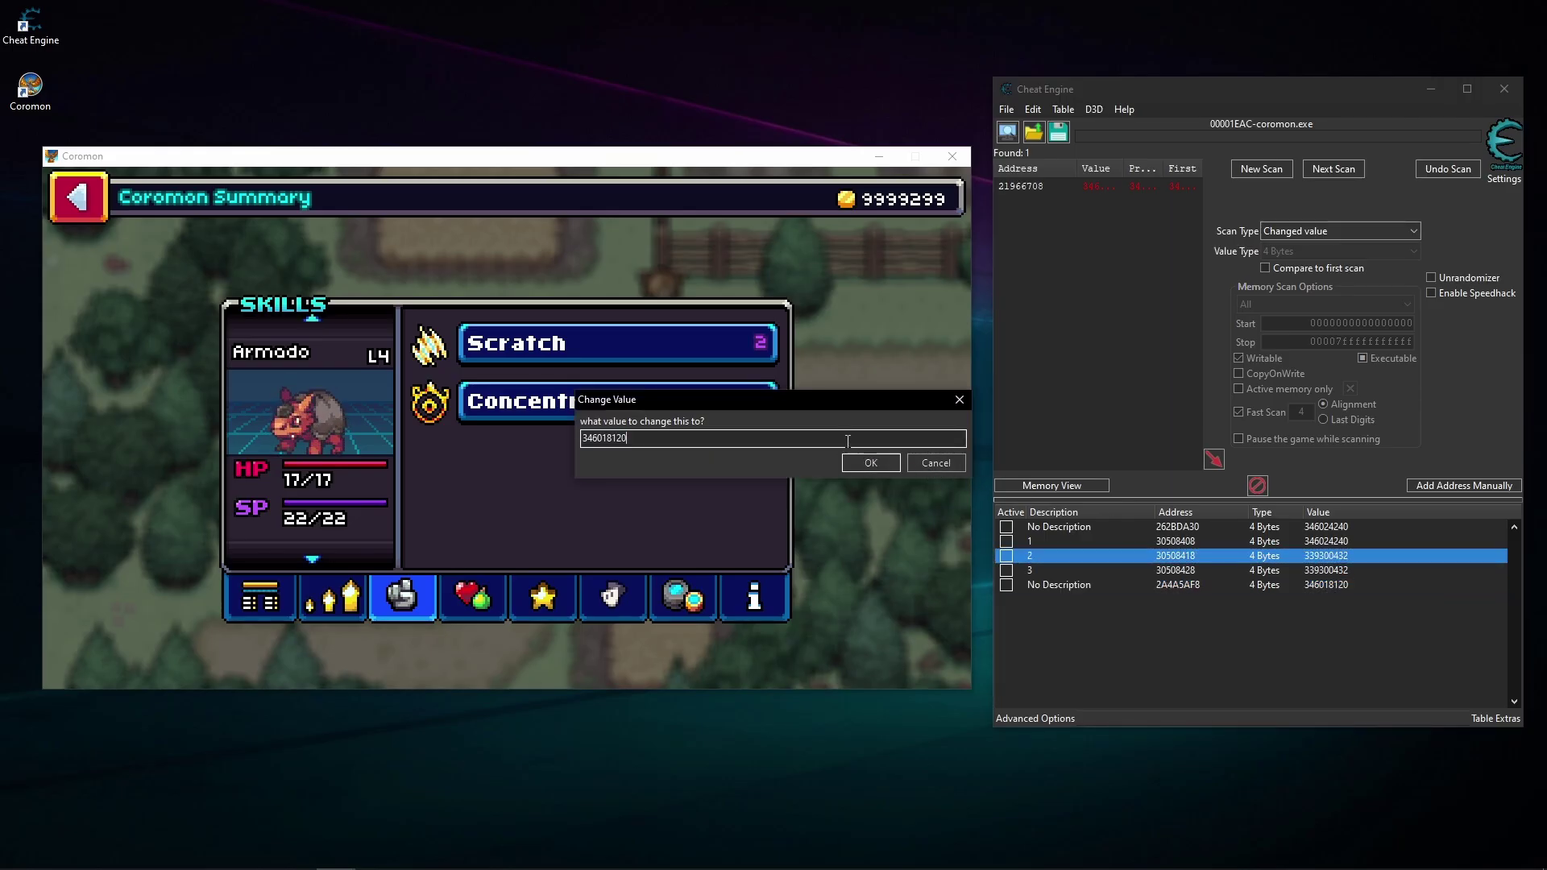
left_click(870, 462)
scroll(361, 477, "up", 1)
scroll(361, 477, "down", 2)
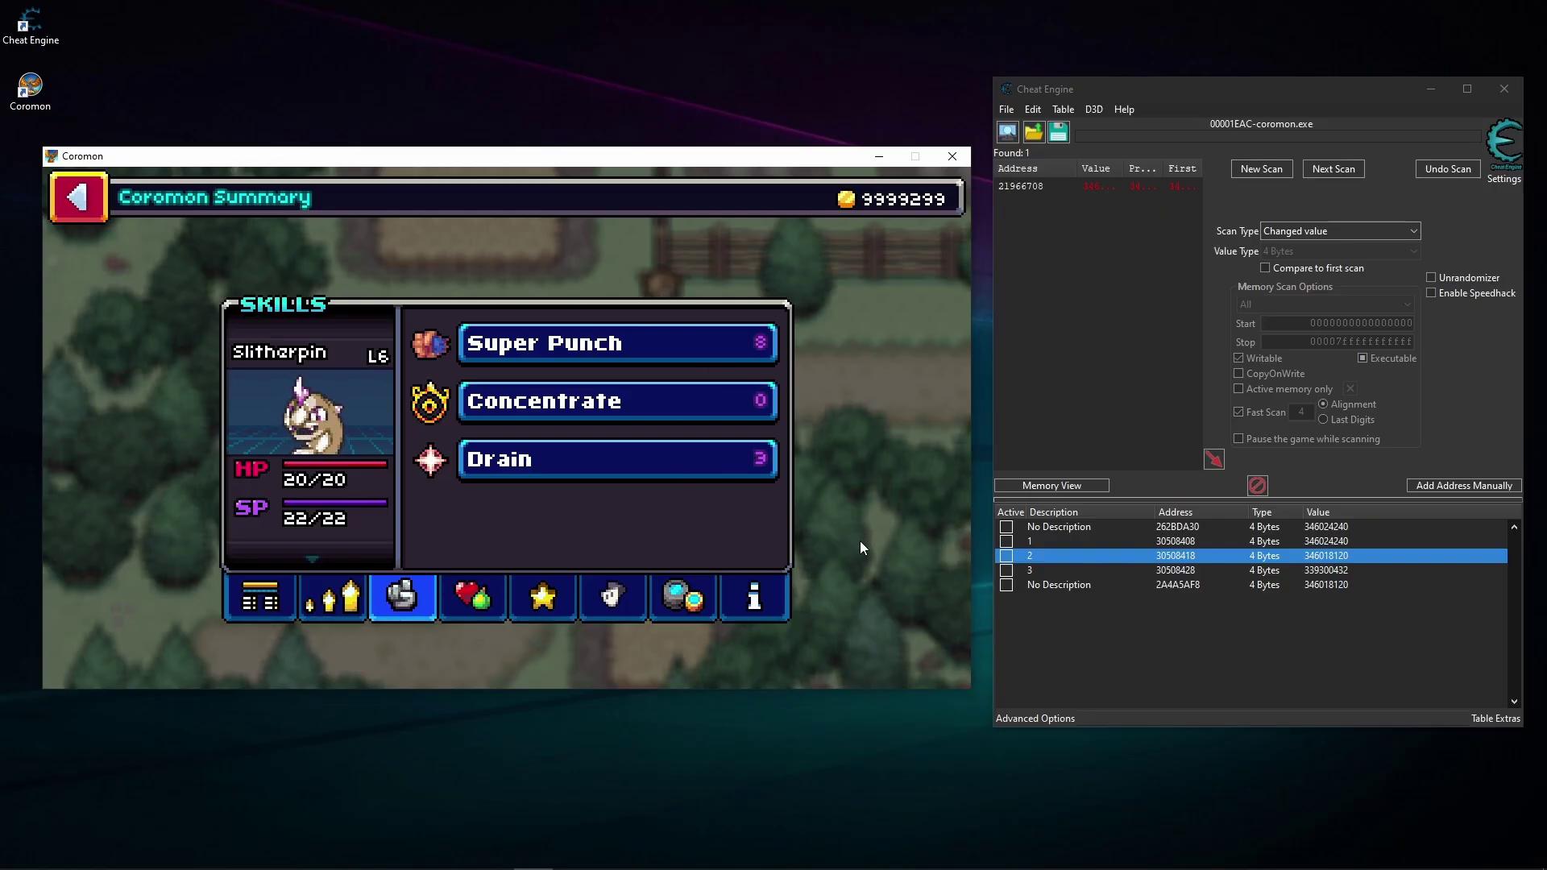
Leave the Coromon summary, save the game and return to the squad screen
key("Escape")
key("Escape")
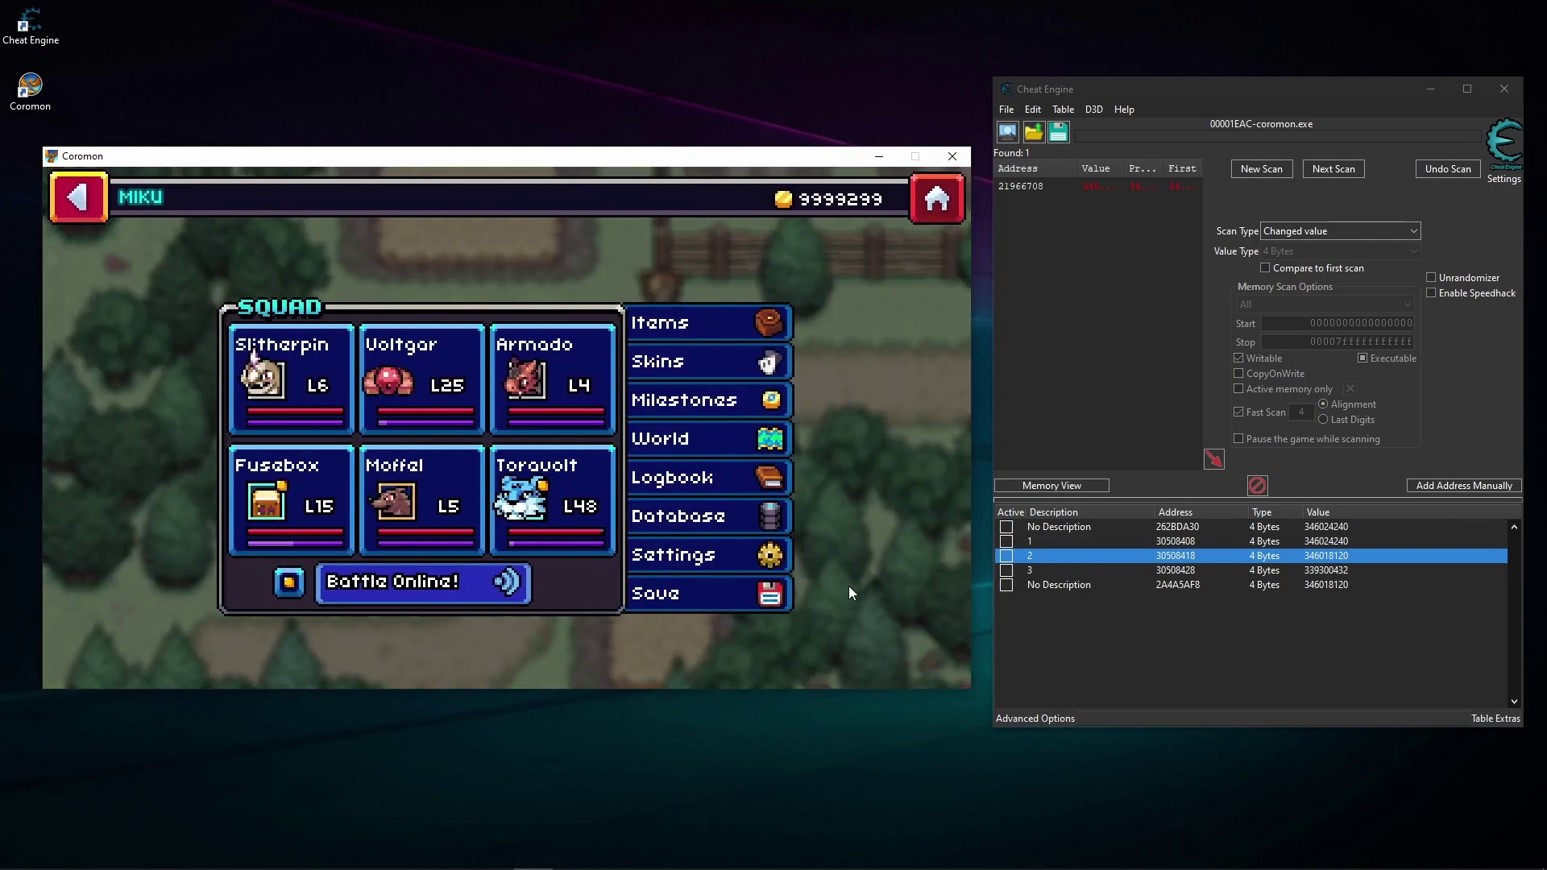
left_click(736, 600)
left_click(252, 360)
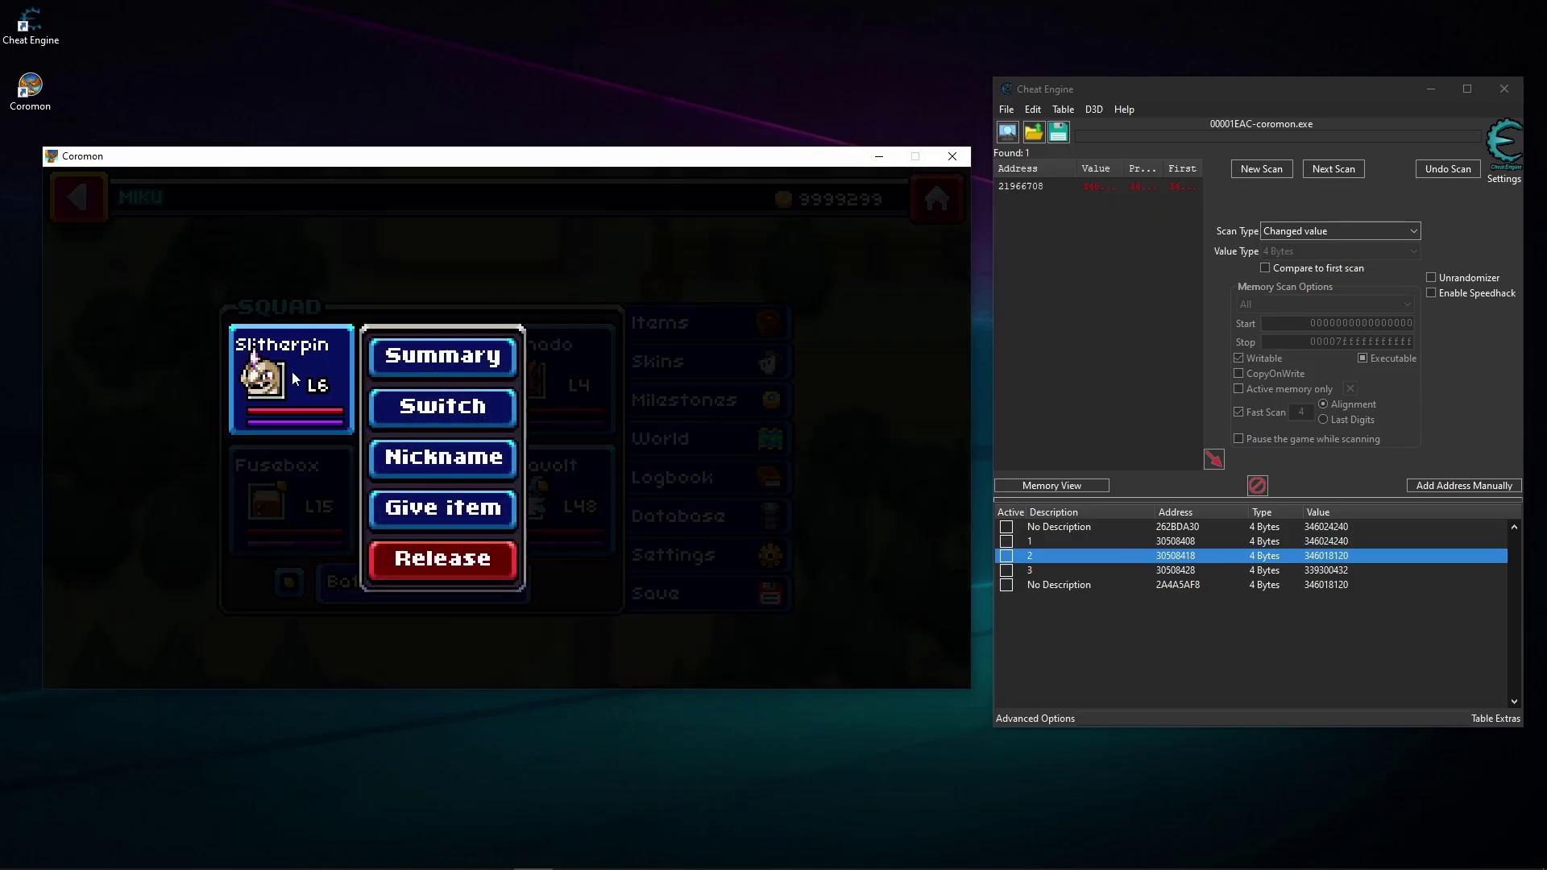
left_click(889, 333)
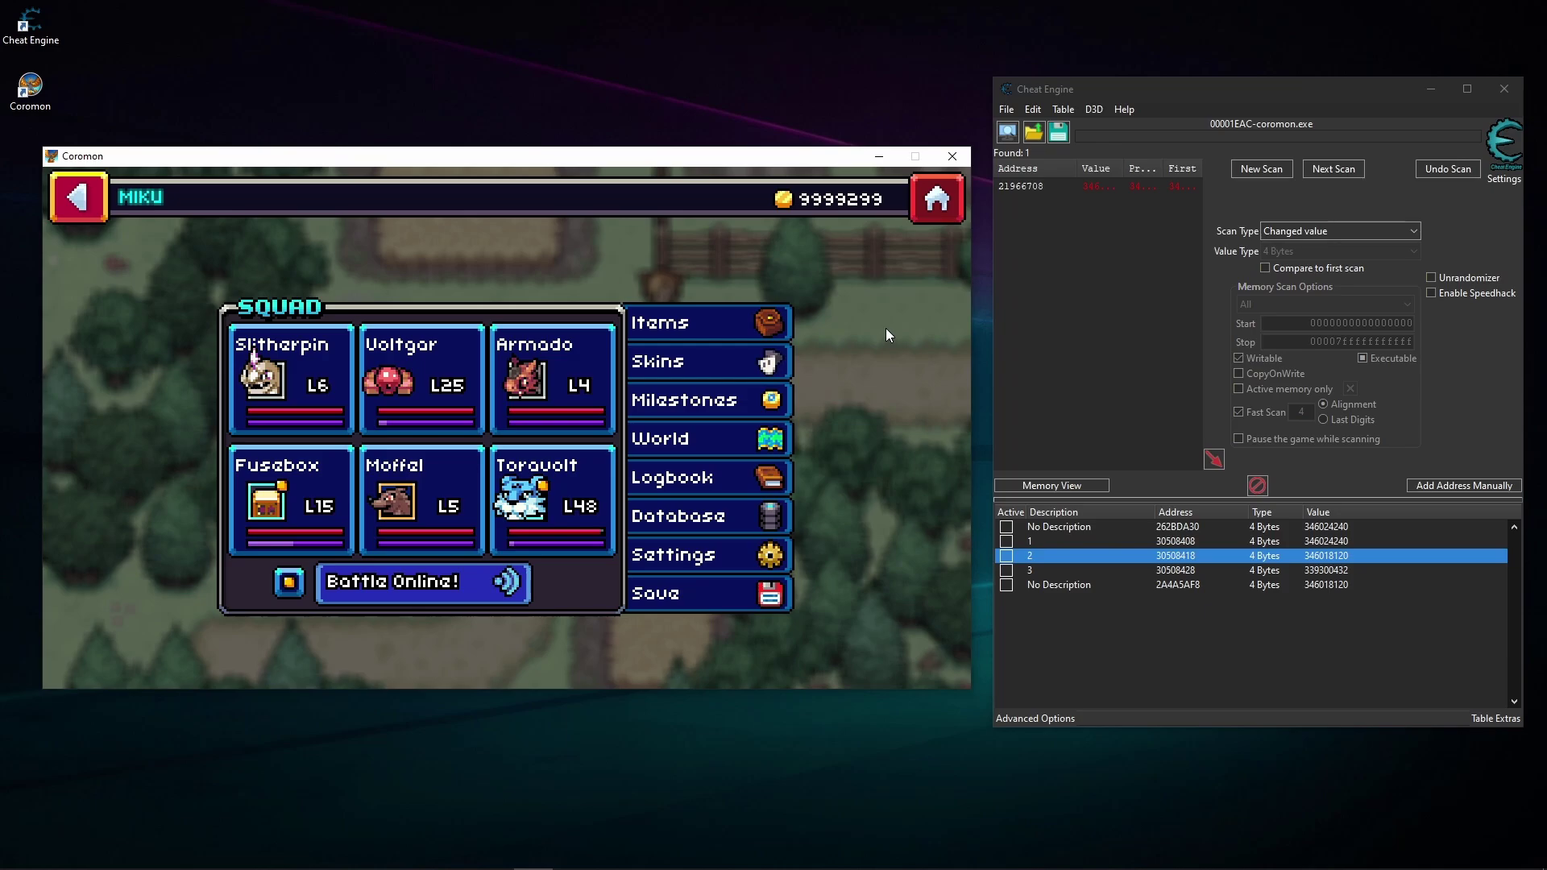
Close the squad screen and walk the character through the tall grass to start a wild battle
key("Escape")
key("Down")
key("Right")
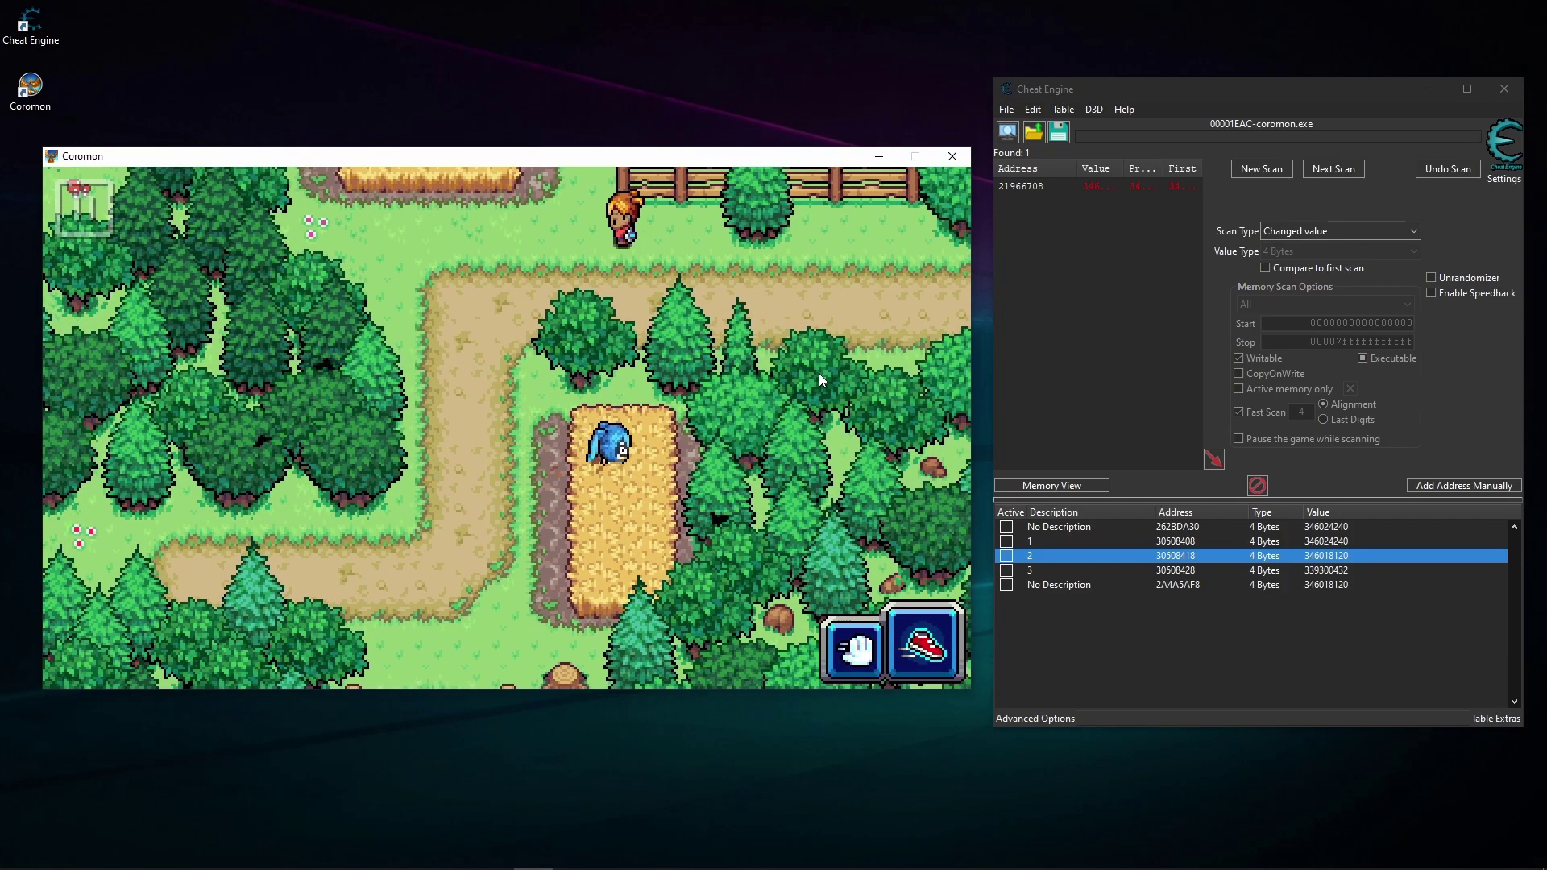
key("Down")
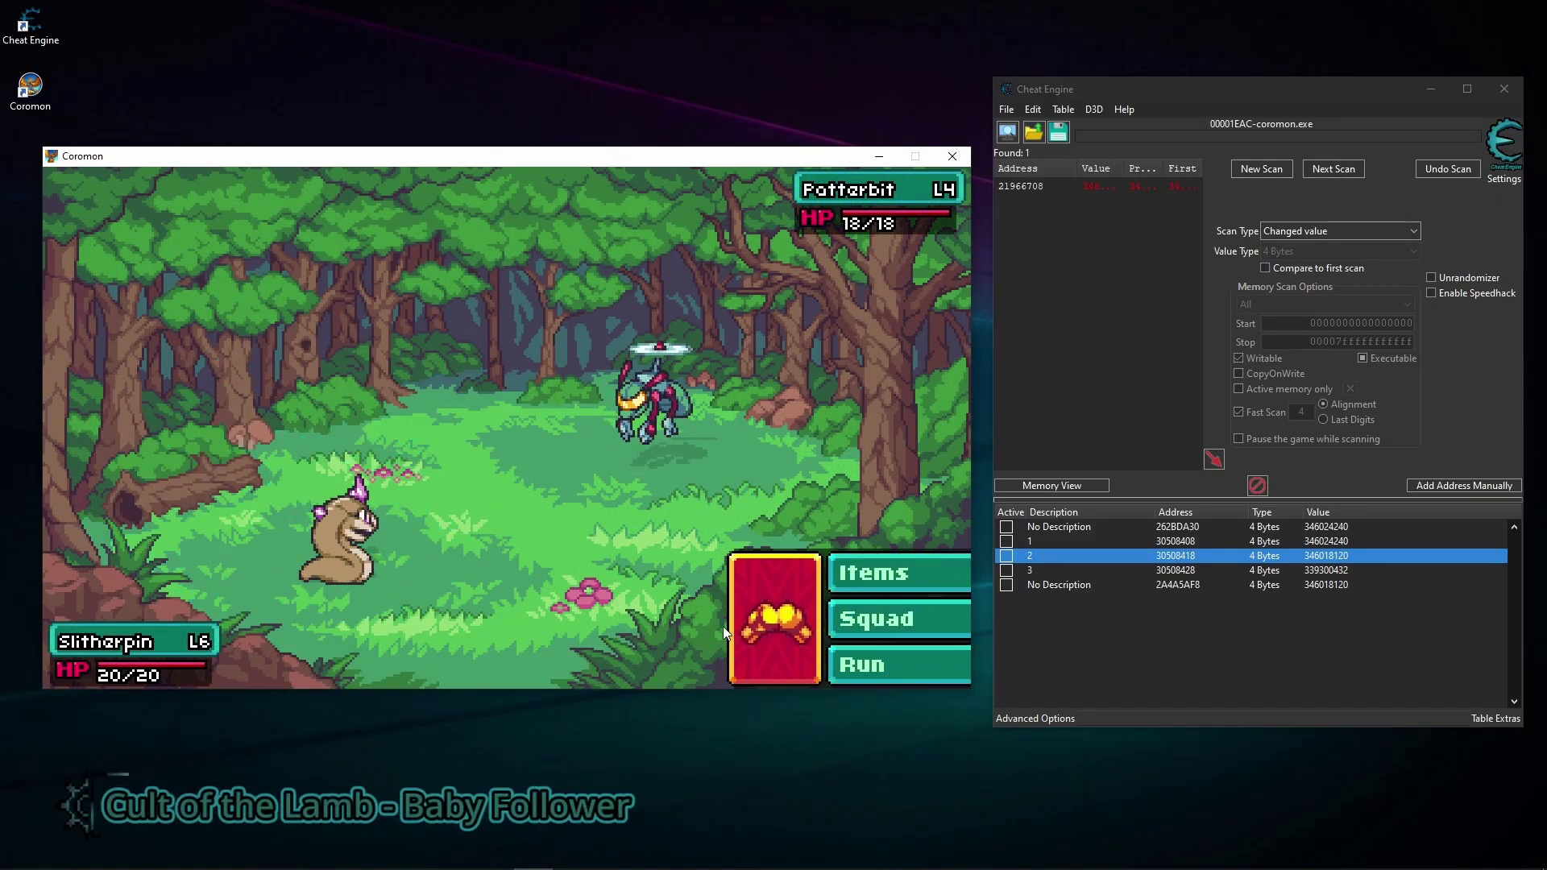
Use Slitherpin's Concentrate against the wild Patterbit, followed by Super Punch, to test the copied skills in battle
left_click(777, 642)
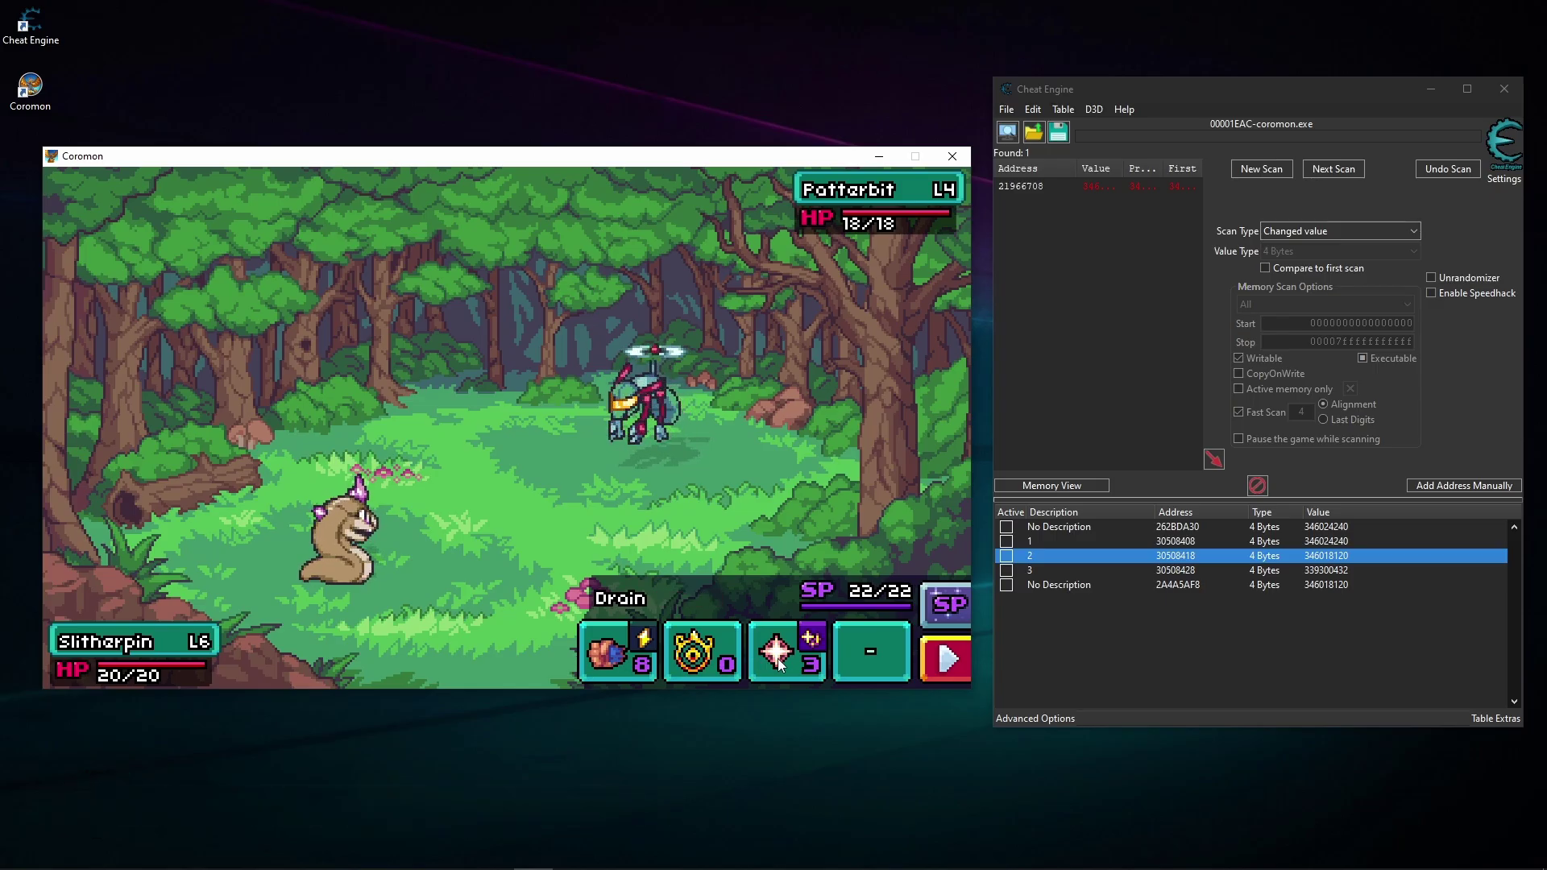
left_click(709, 652)
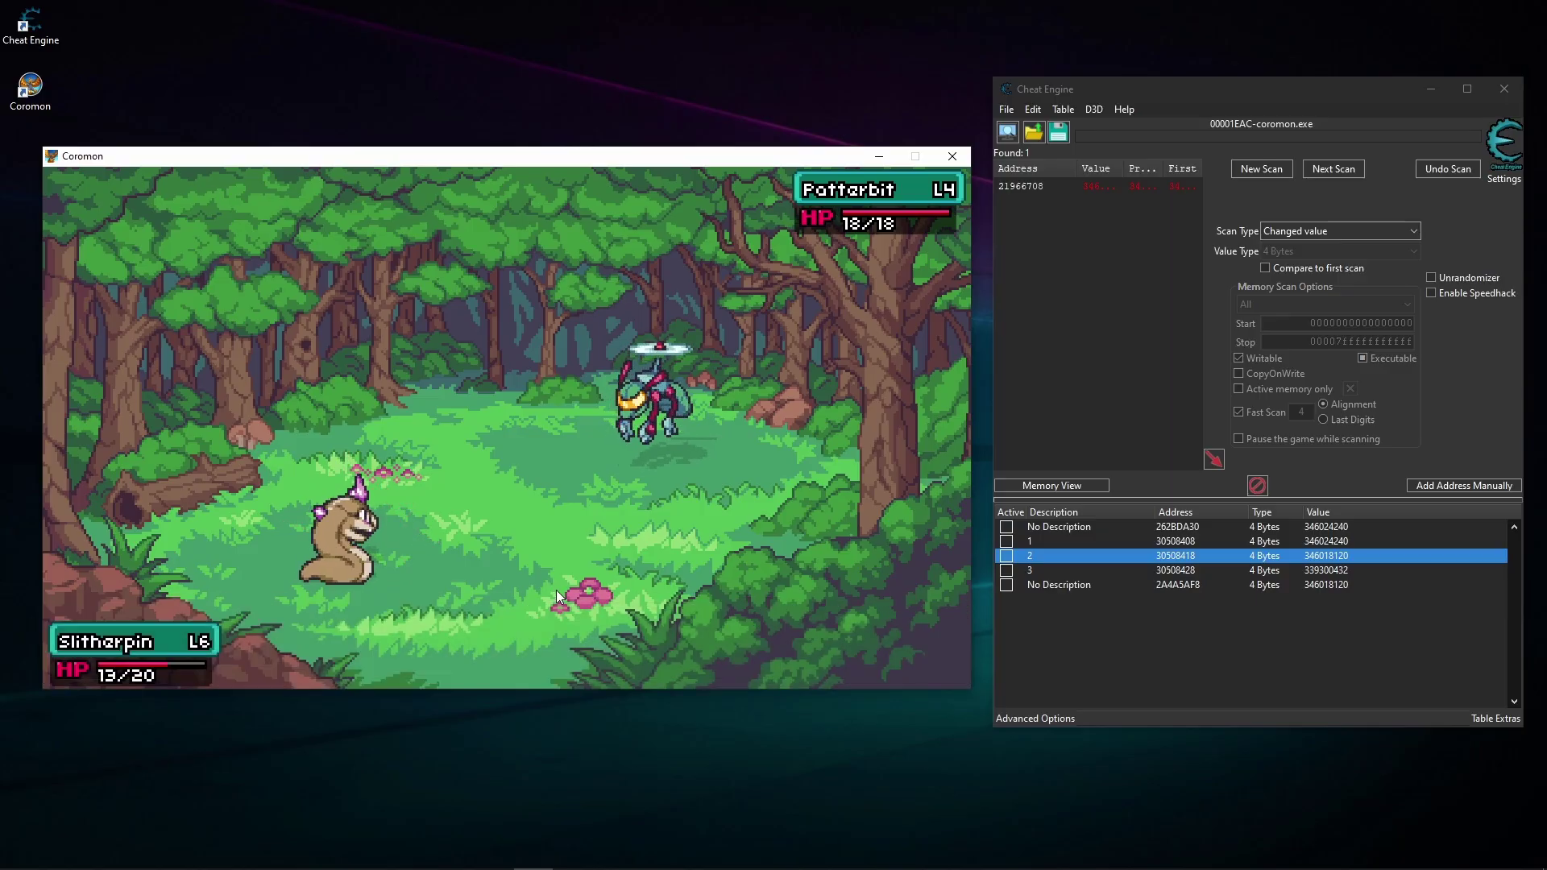
left_click(752, 636)
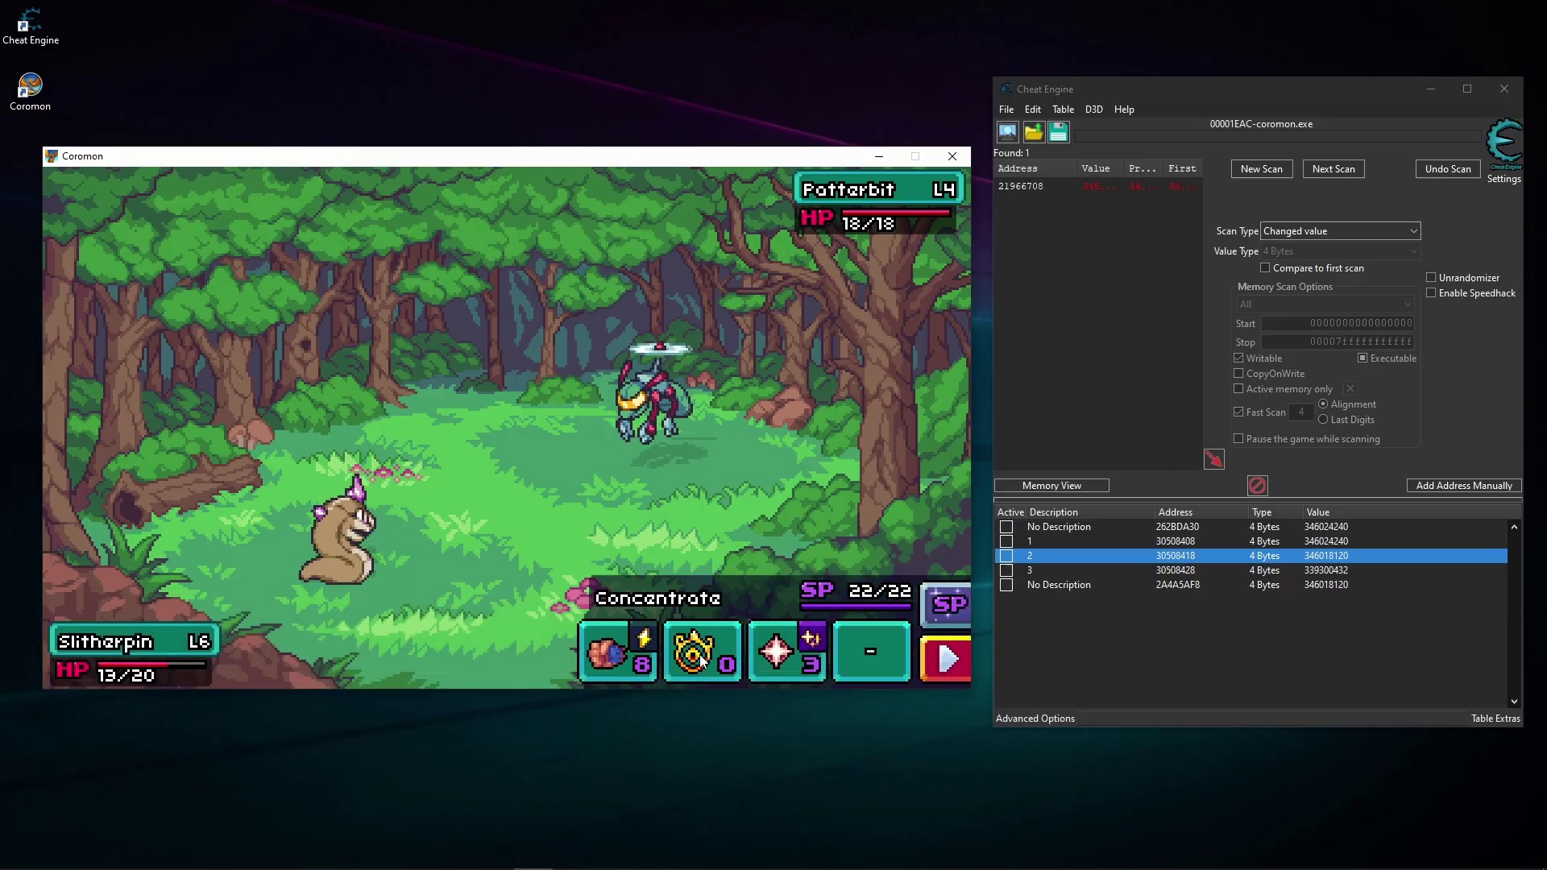
left_click(640, 651)
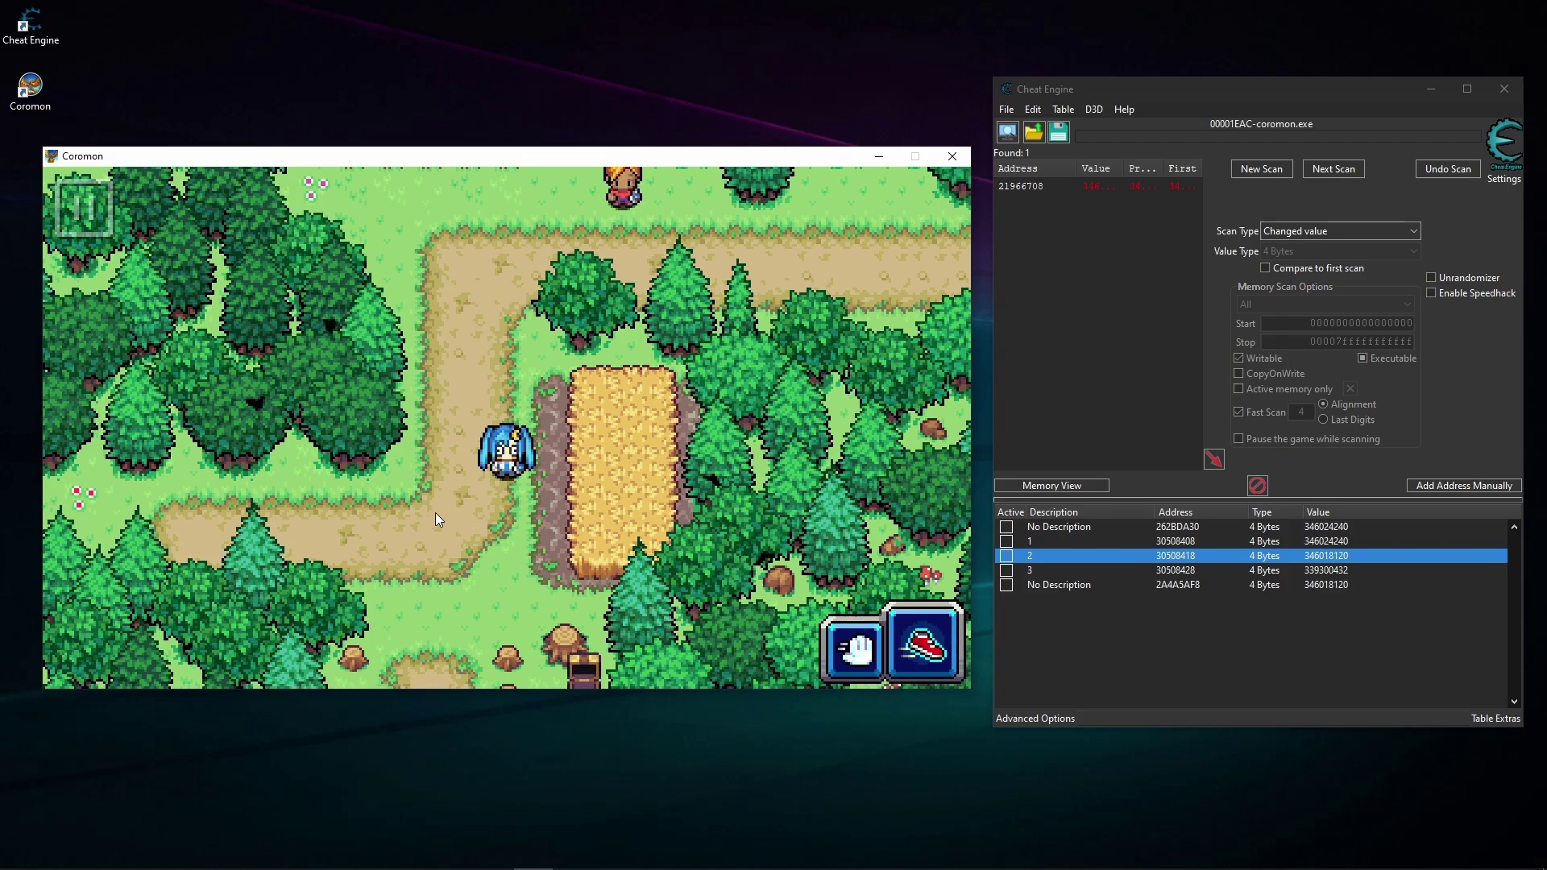
key("Left")
key("Down")
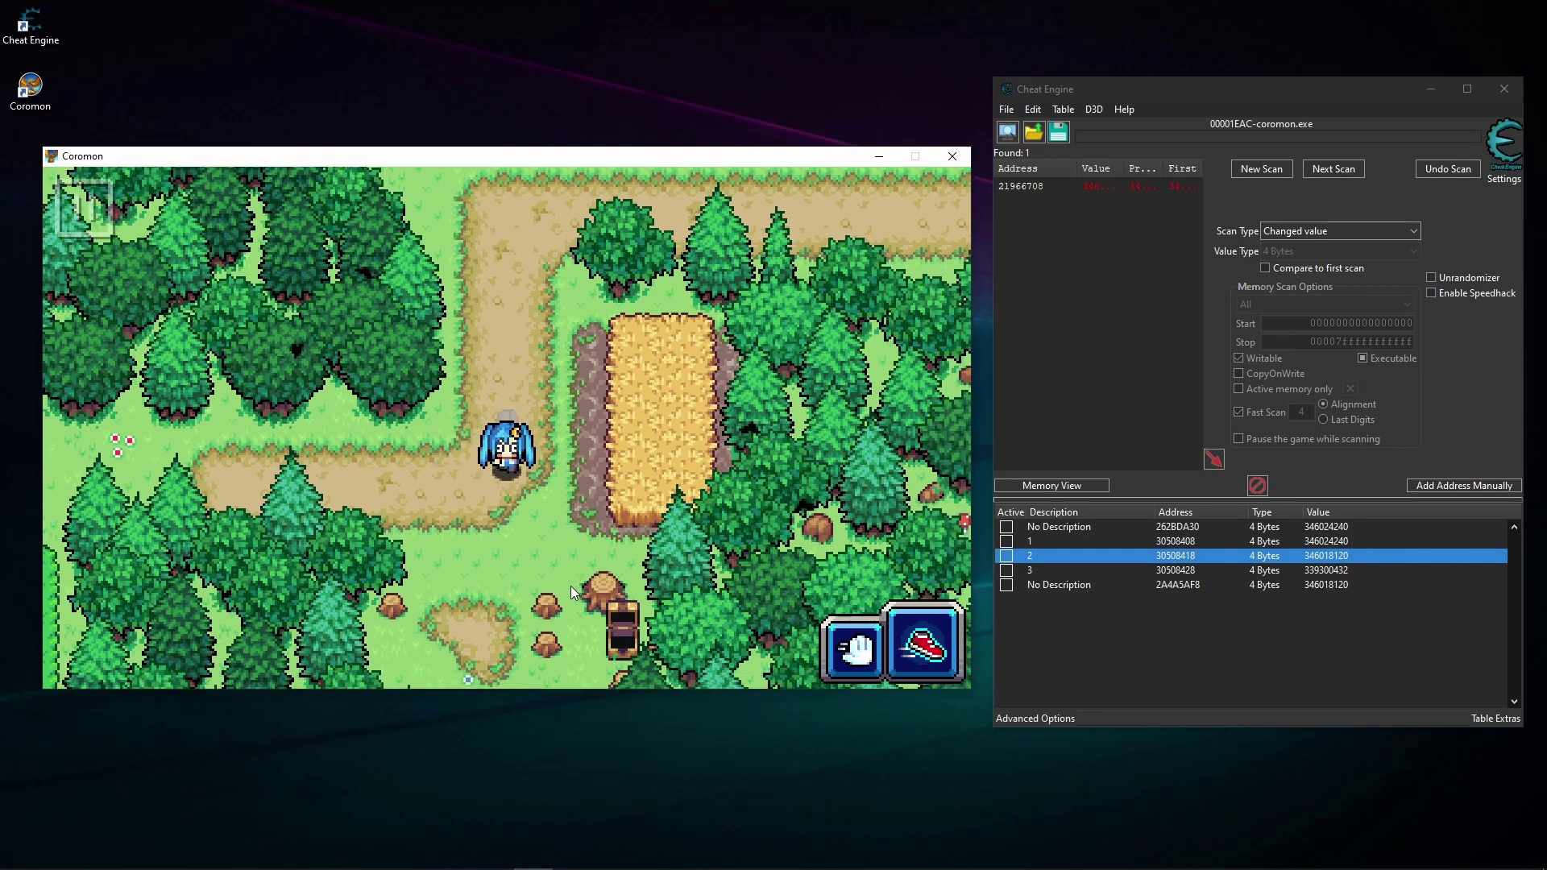
key("Right")
key("Up")
key("Up")
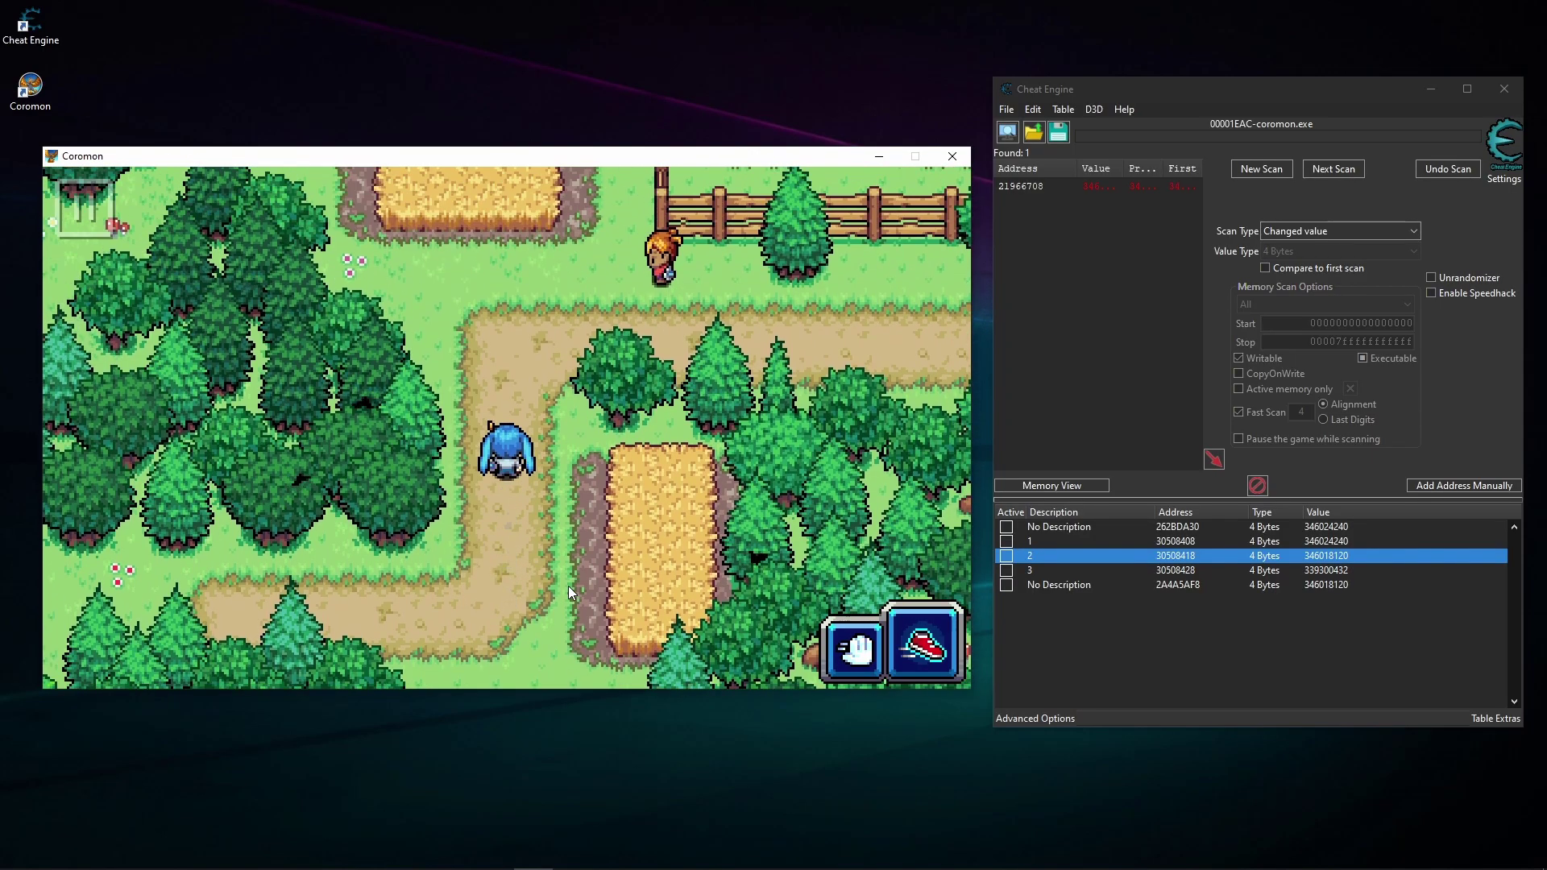
Bring up the squad and open Slitherpin's skill selection list from the skills page of its summary
key("Escape")
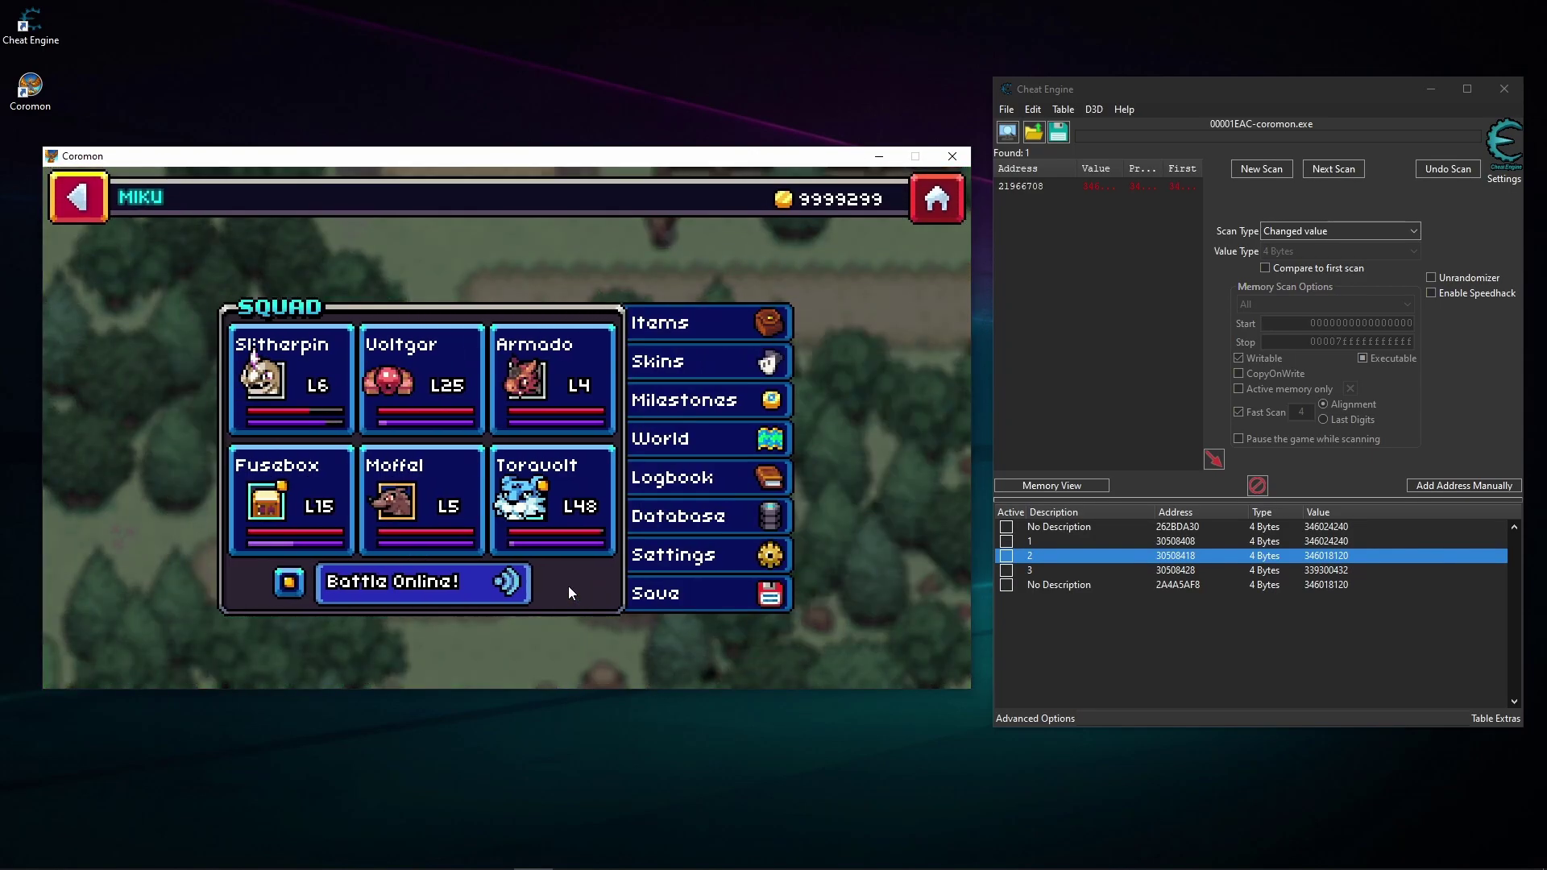
left_click(317, 398)
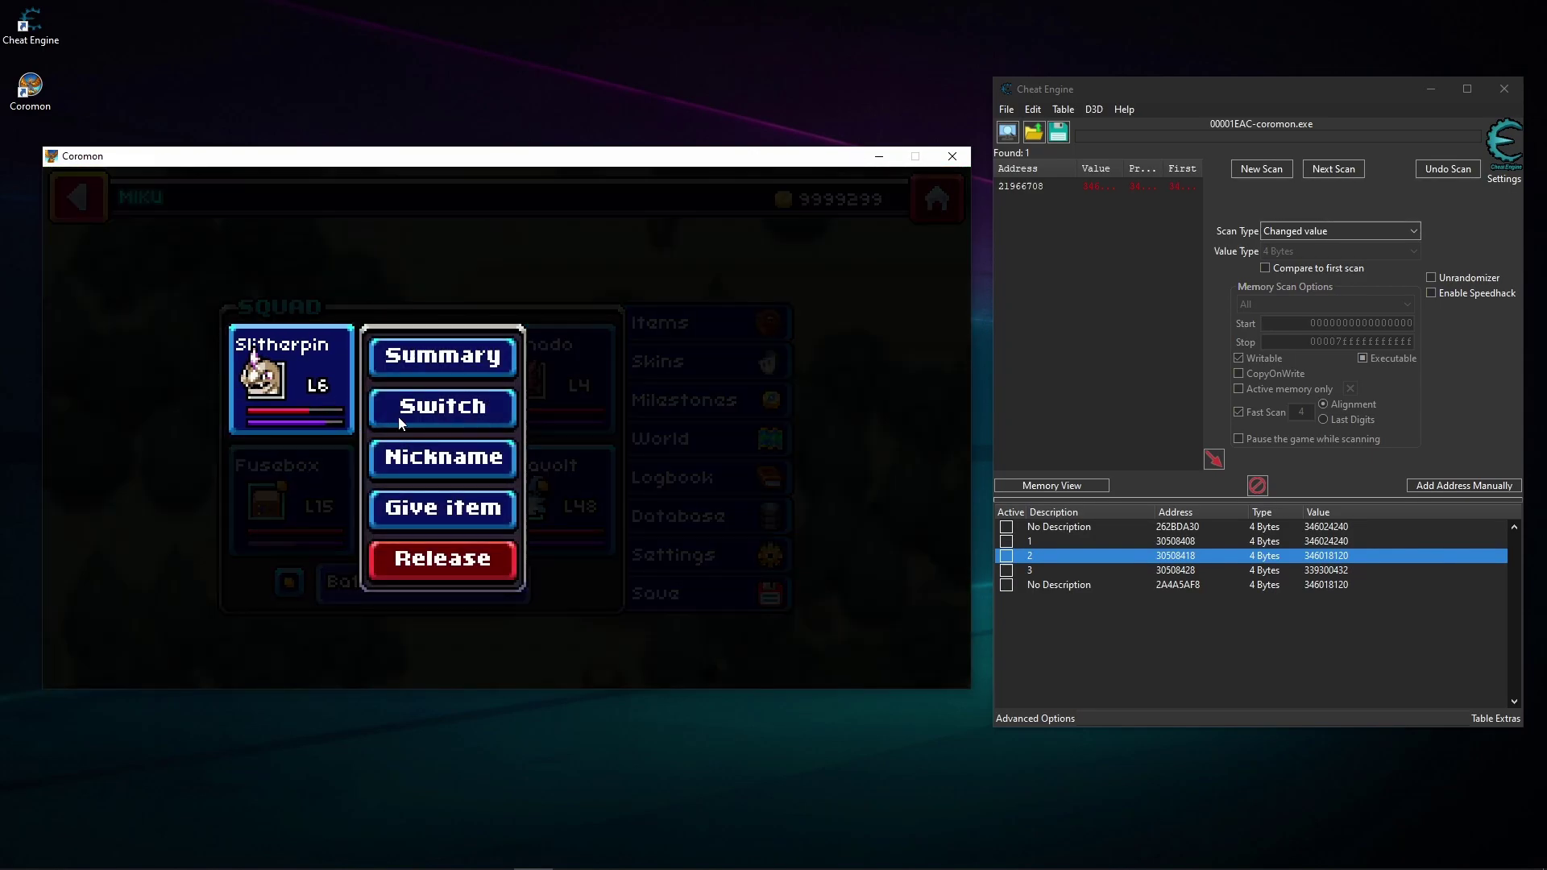
left_click(462, 363)
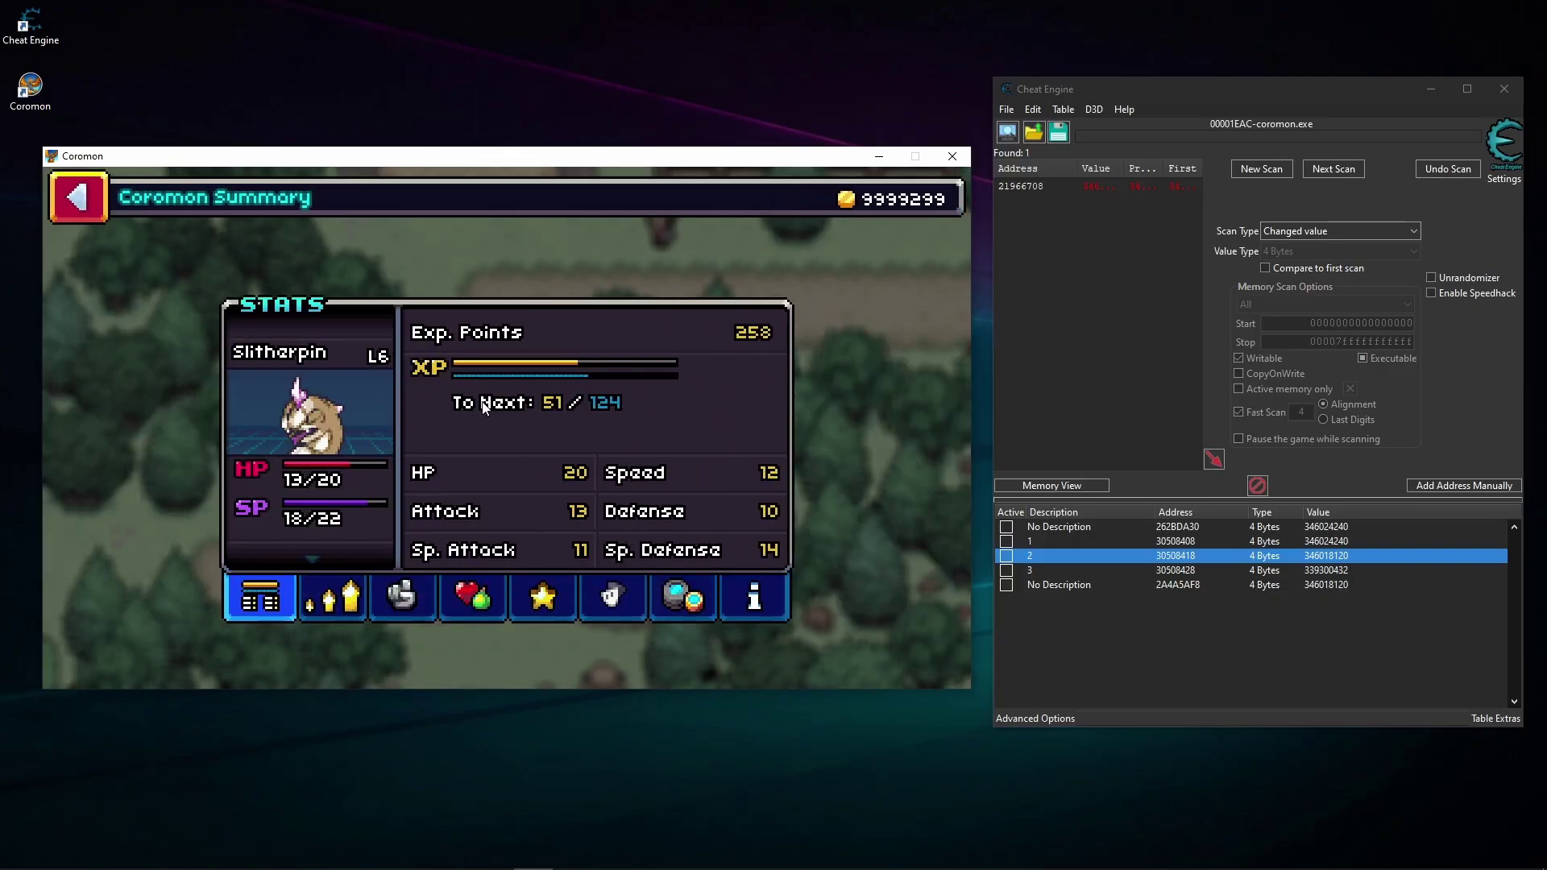
left_click(403, 597)
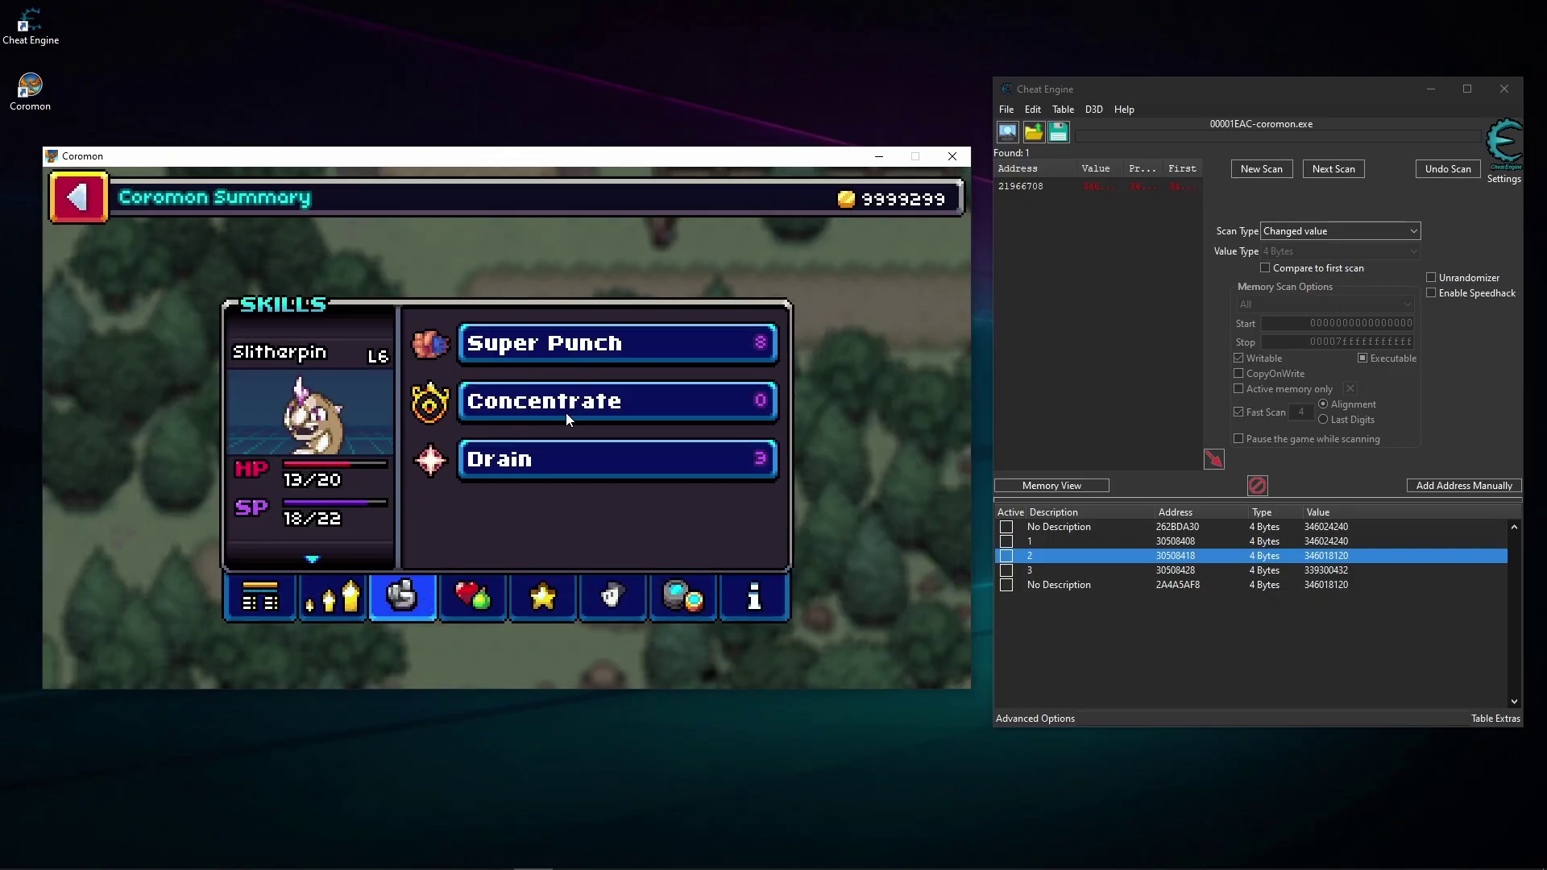
left_click(555, 411)
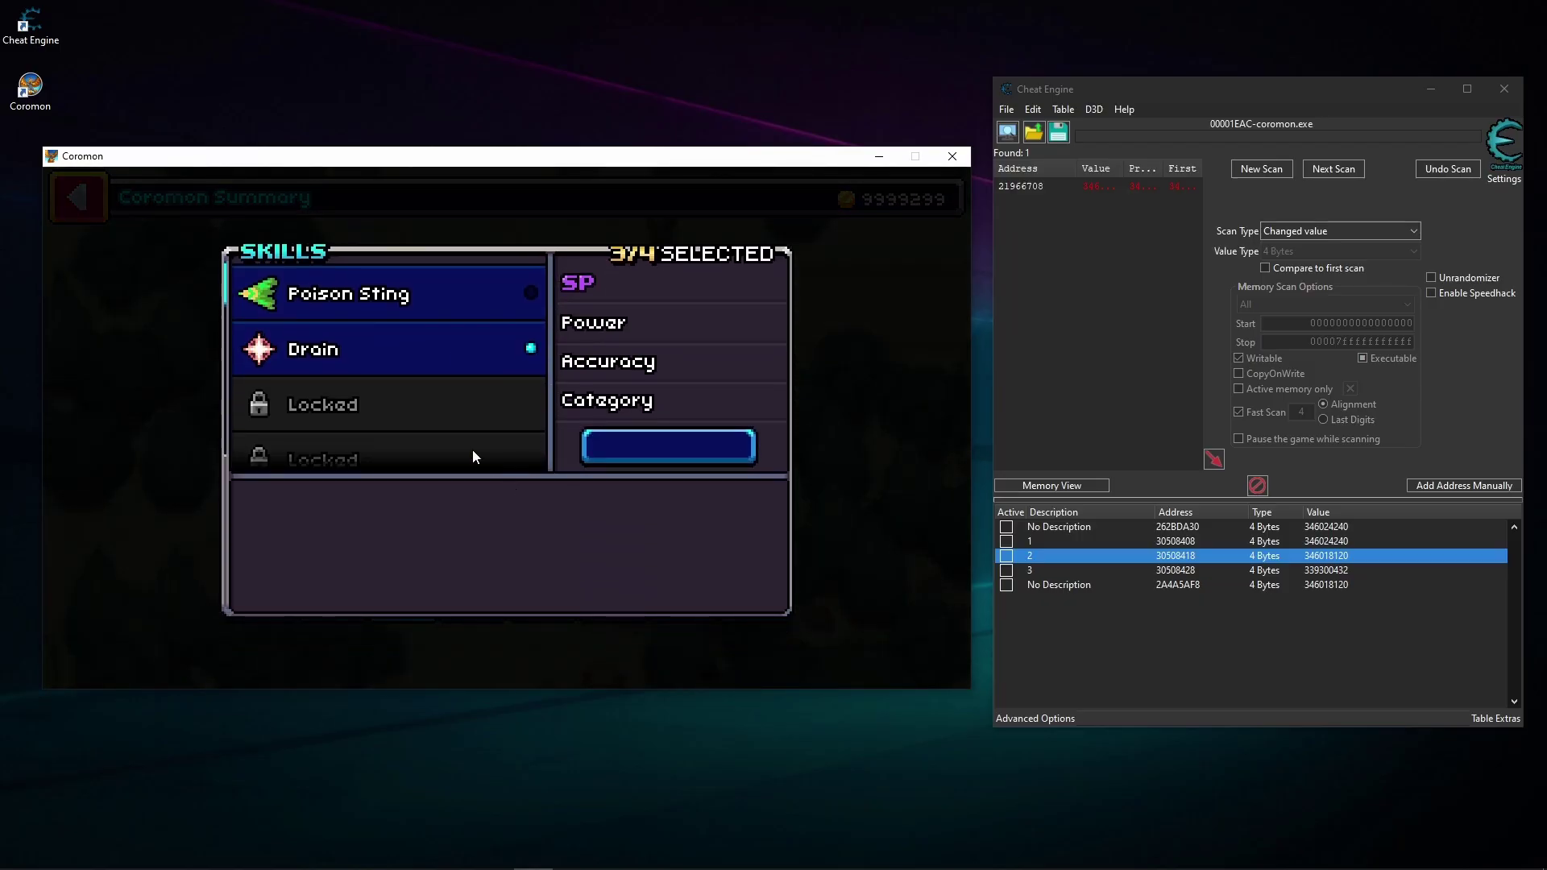
Look through the skill list, enable Poison Sting for Slitherpin, and close the list, dismissing the runtime error
scroll(404, 386, "down", 2)
scroll(419, 393, "down", 2)
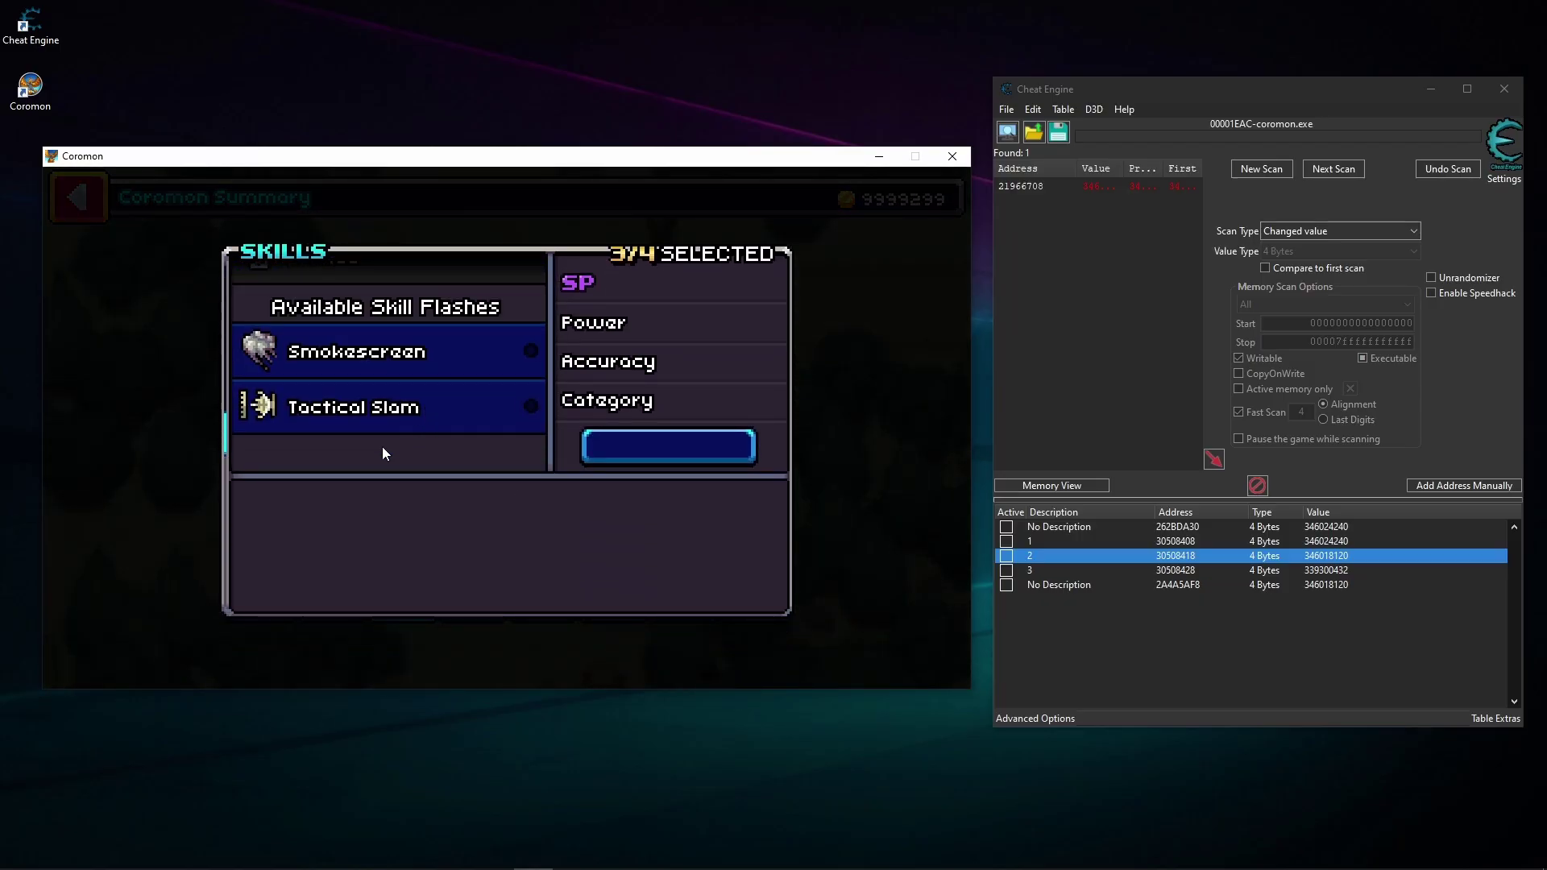
scroll(398, 432, "down", 2)
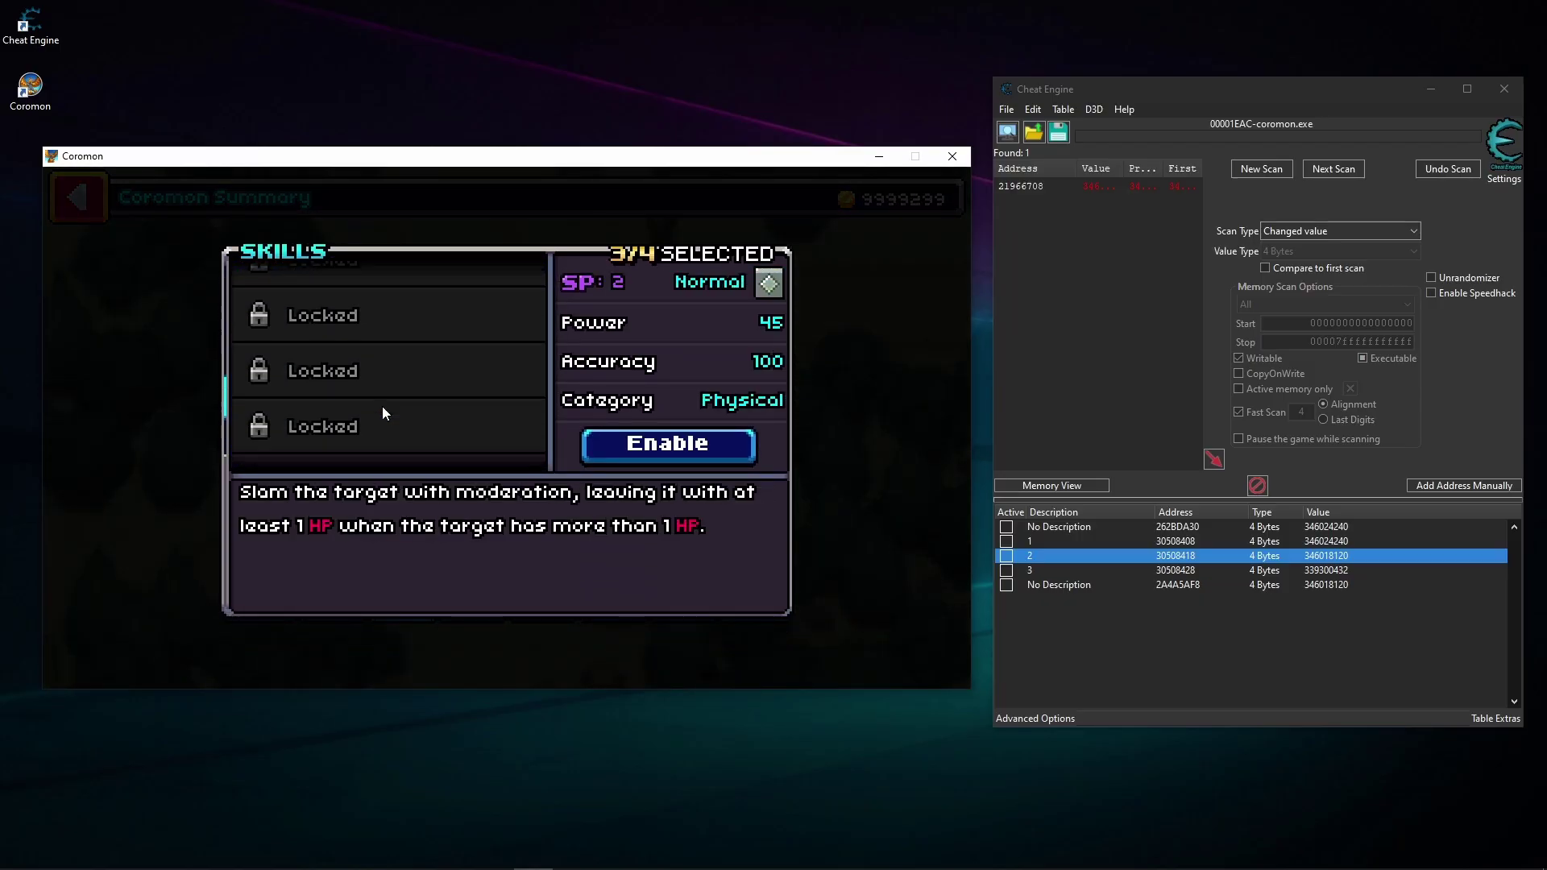
scroll(401, 408, "up", 1)
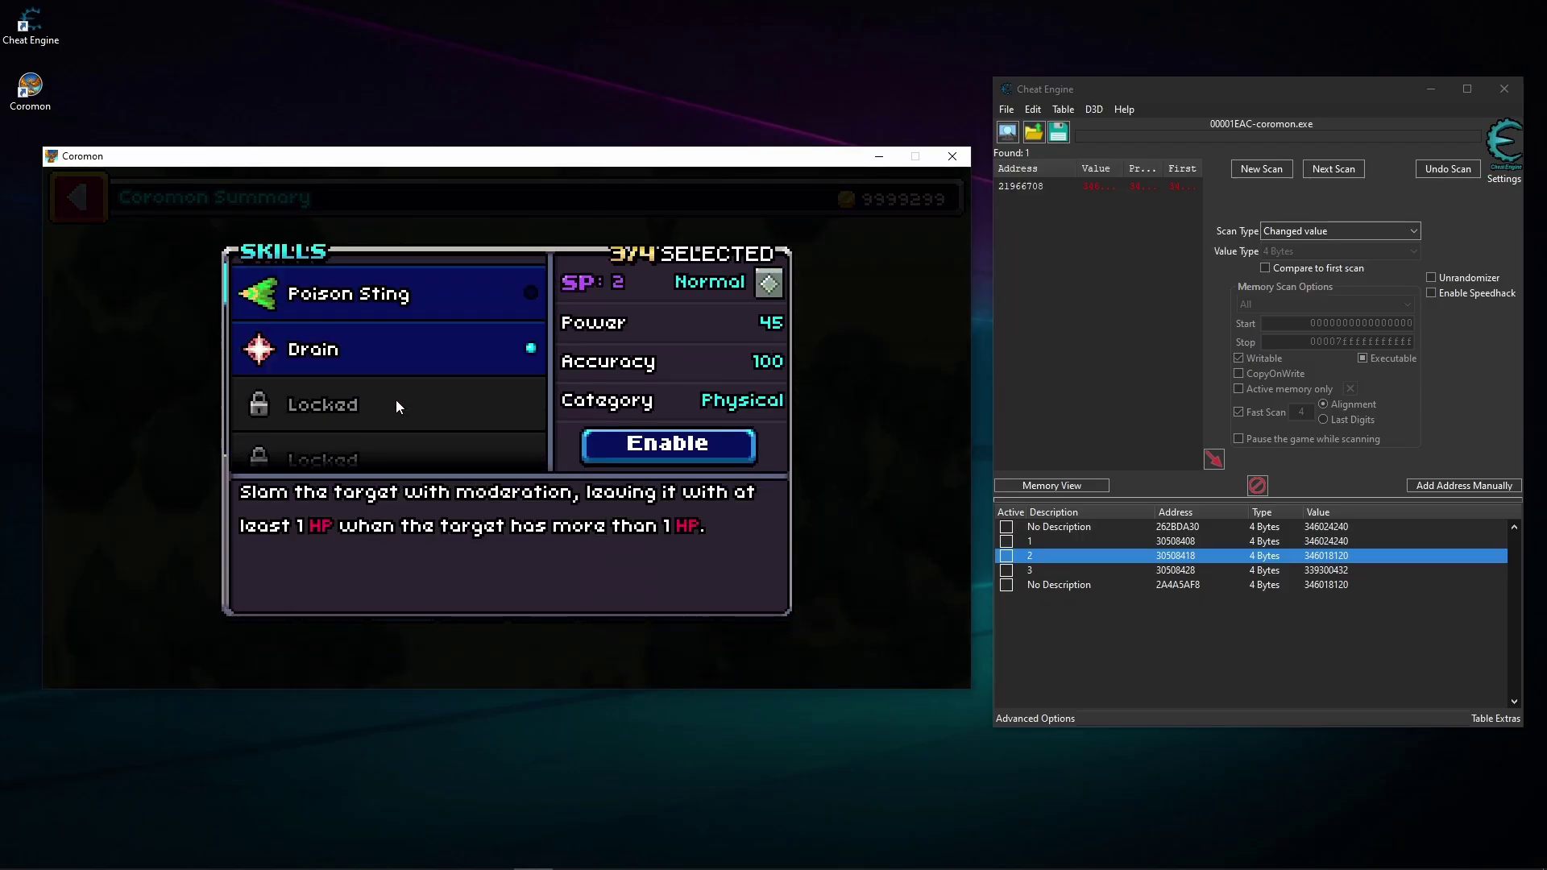
left_click(358, 337)
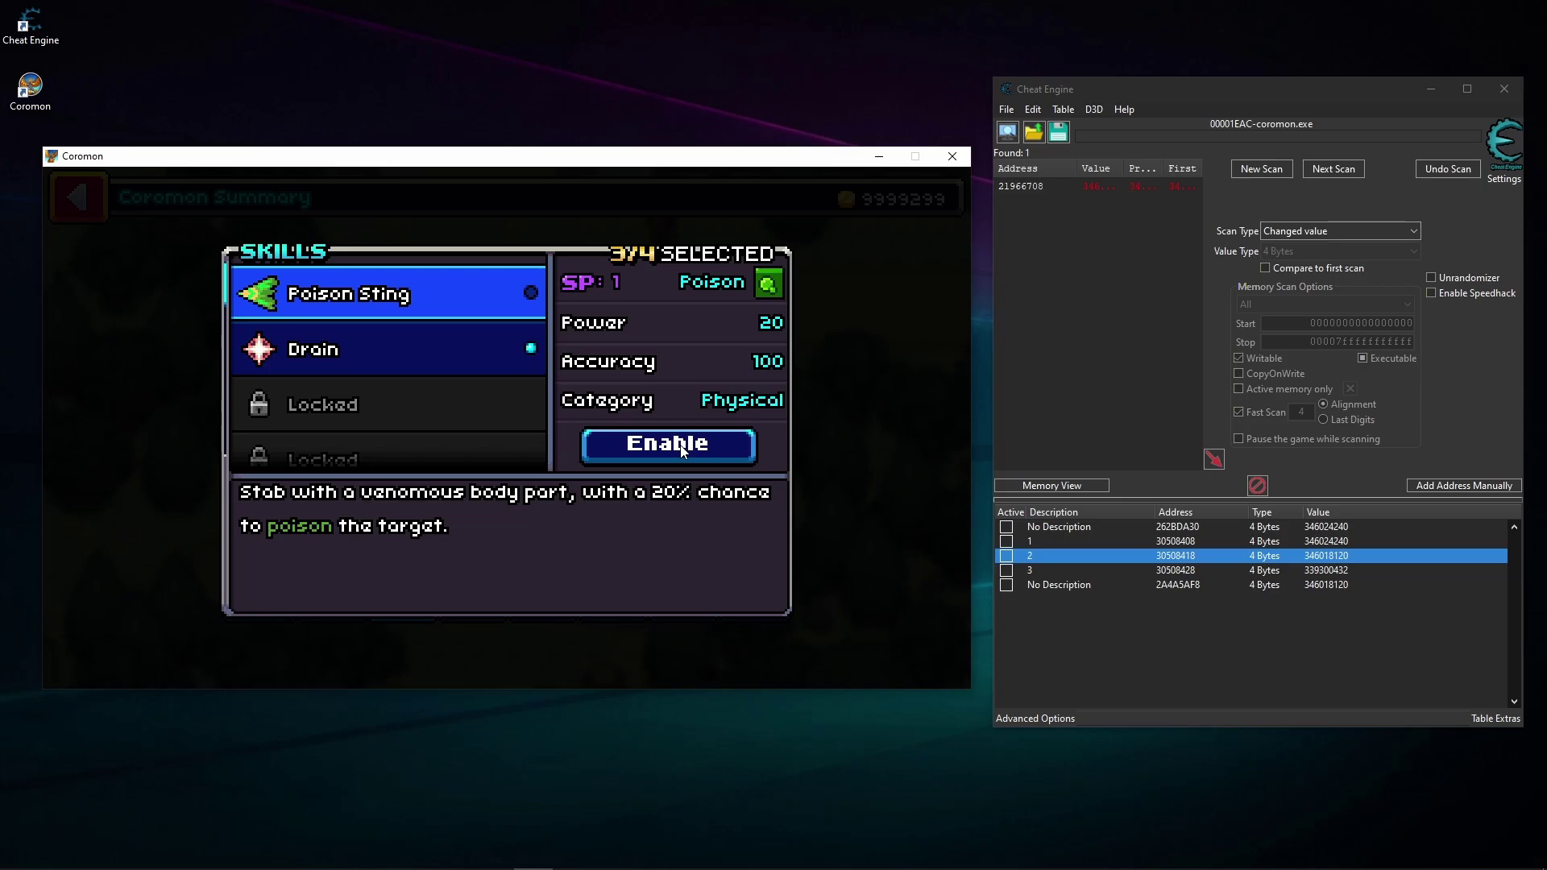
left_click(683, 448)
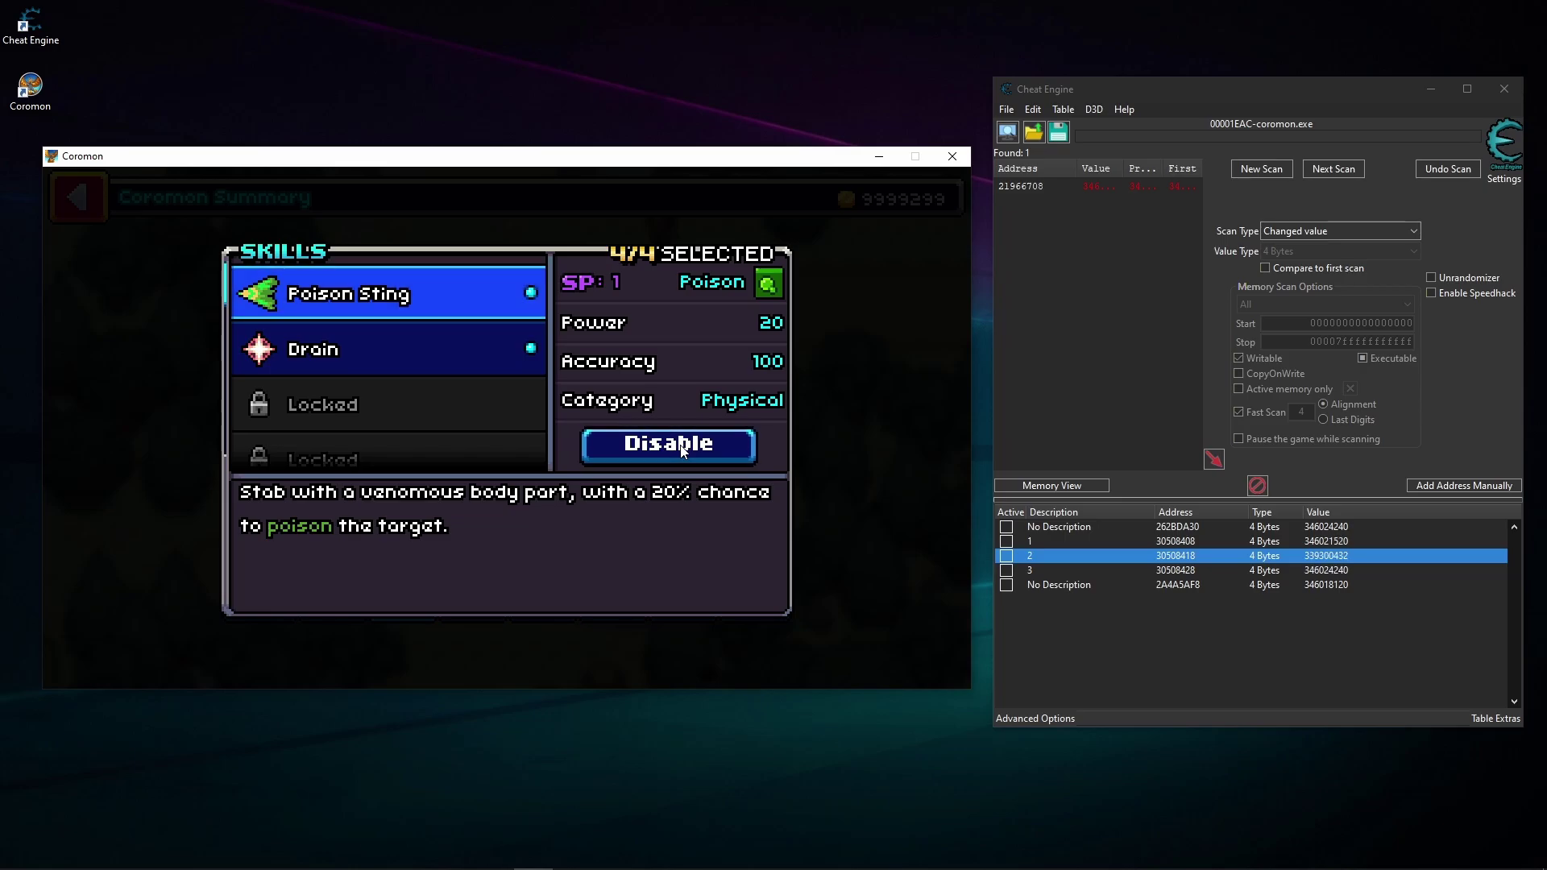
left_click(850, 403)
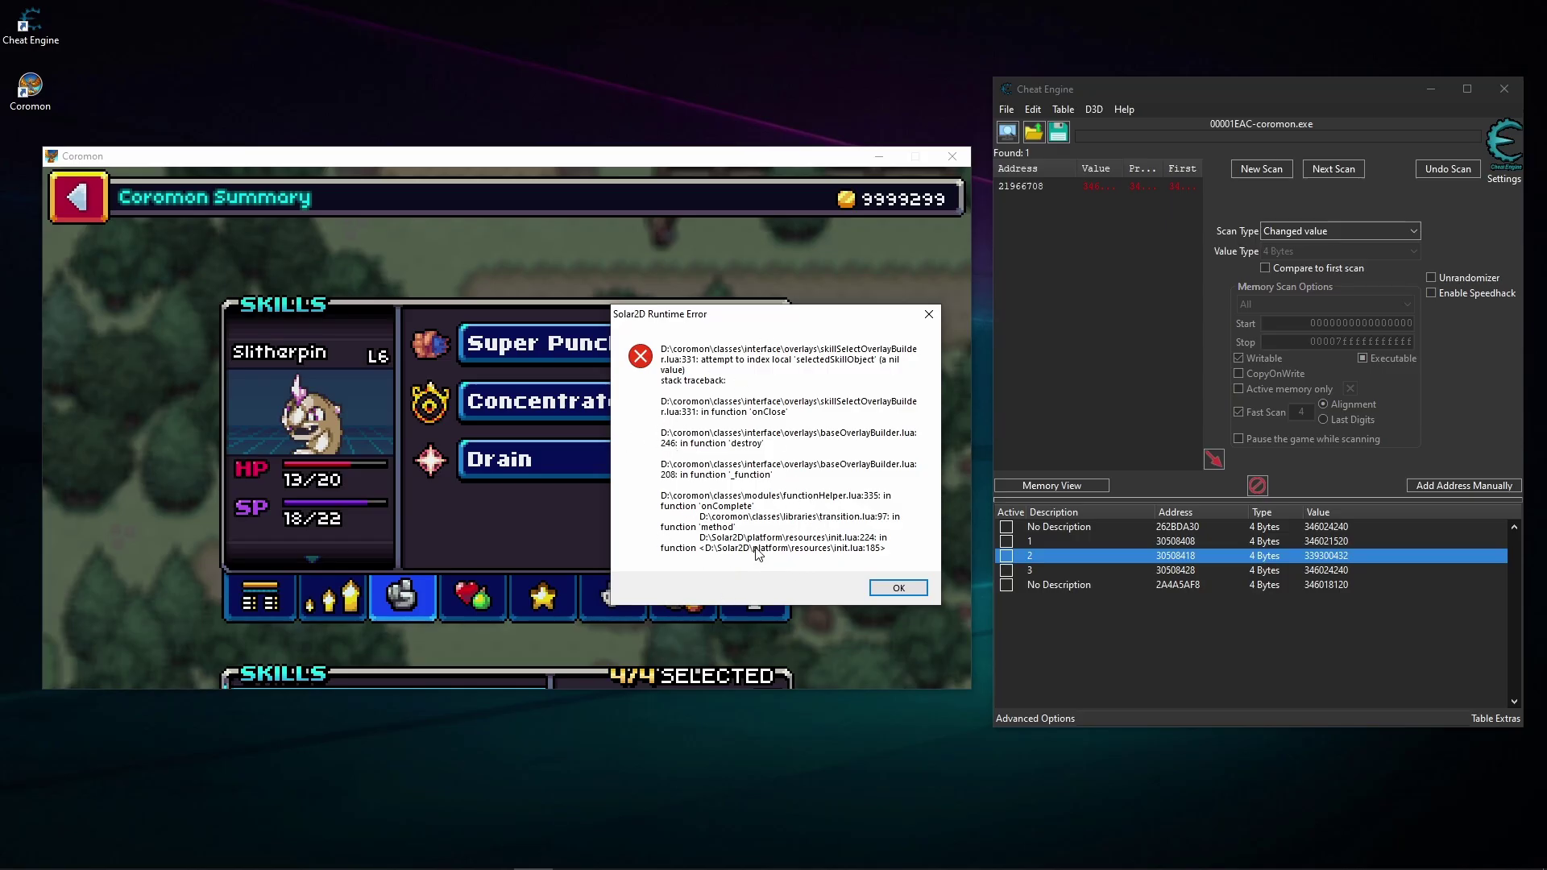
left_click(897, 587)
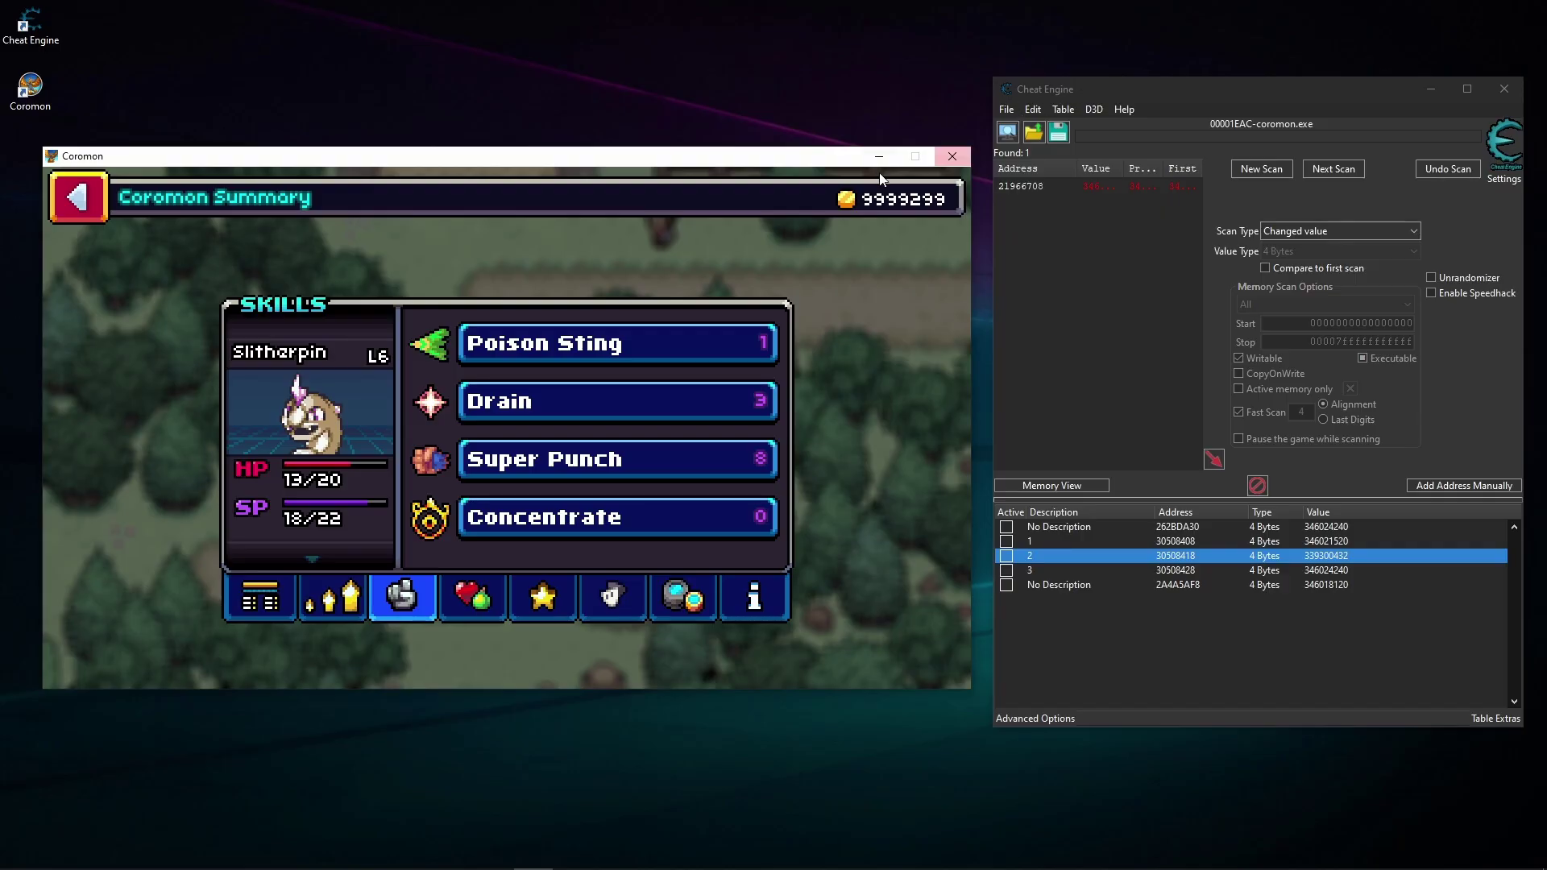
Close the Coromon game and clear every entry from the address list in Cheat Engine
left_click(952, 158)
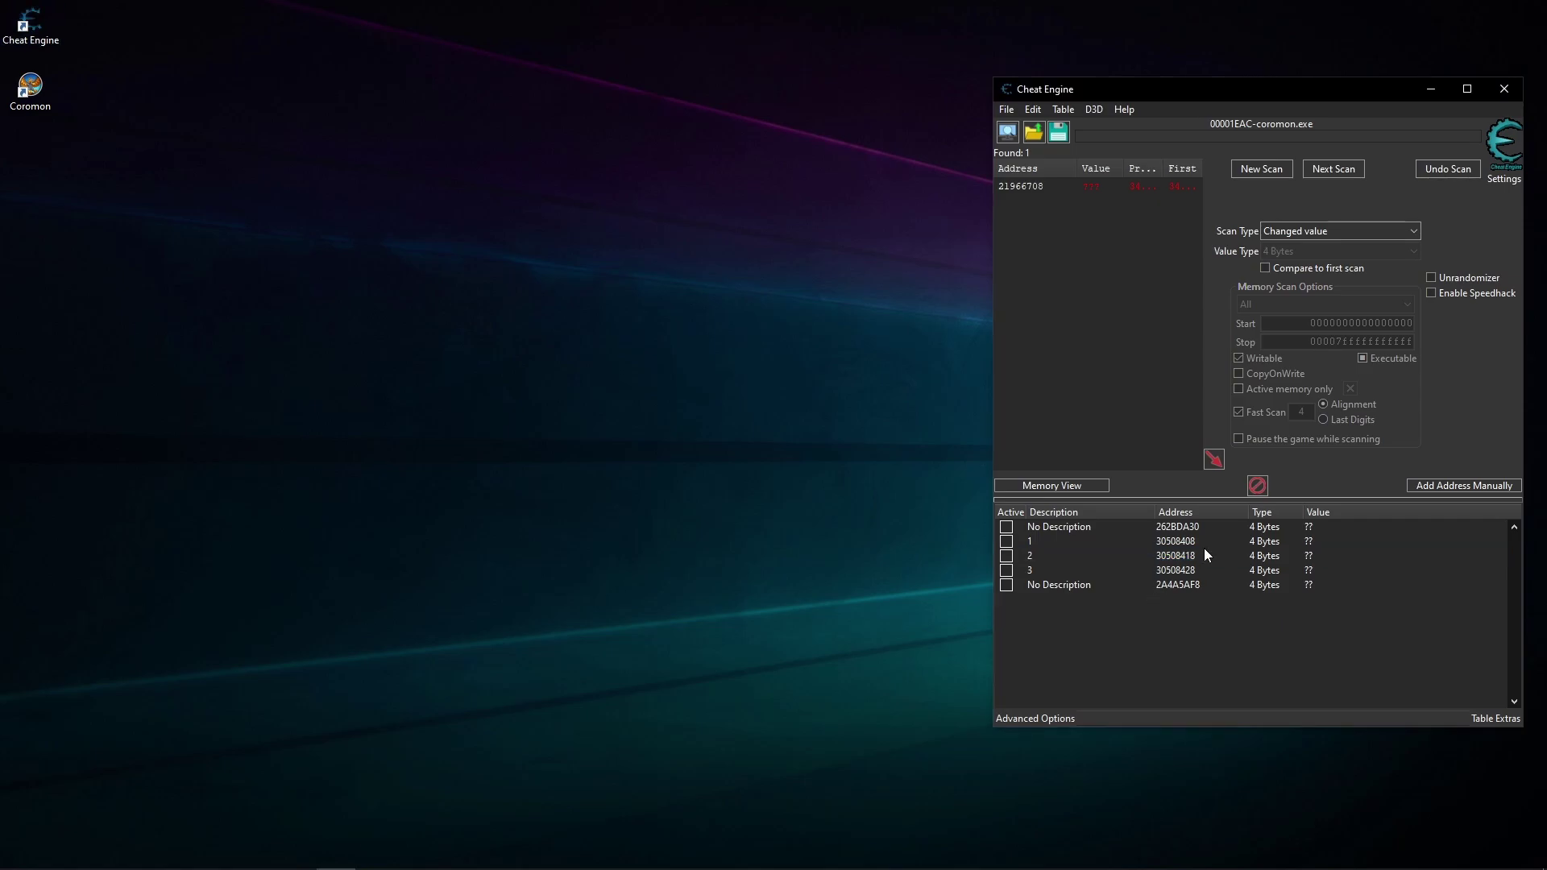
left_click(1258, 485)
left_click(728, 450)
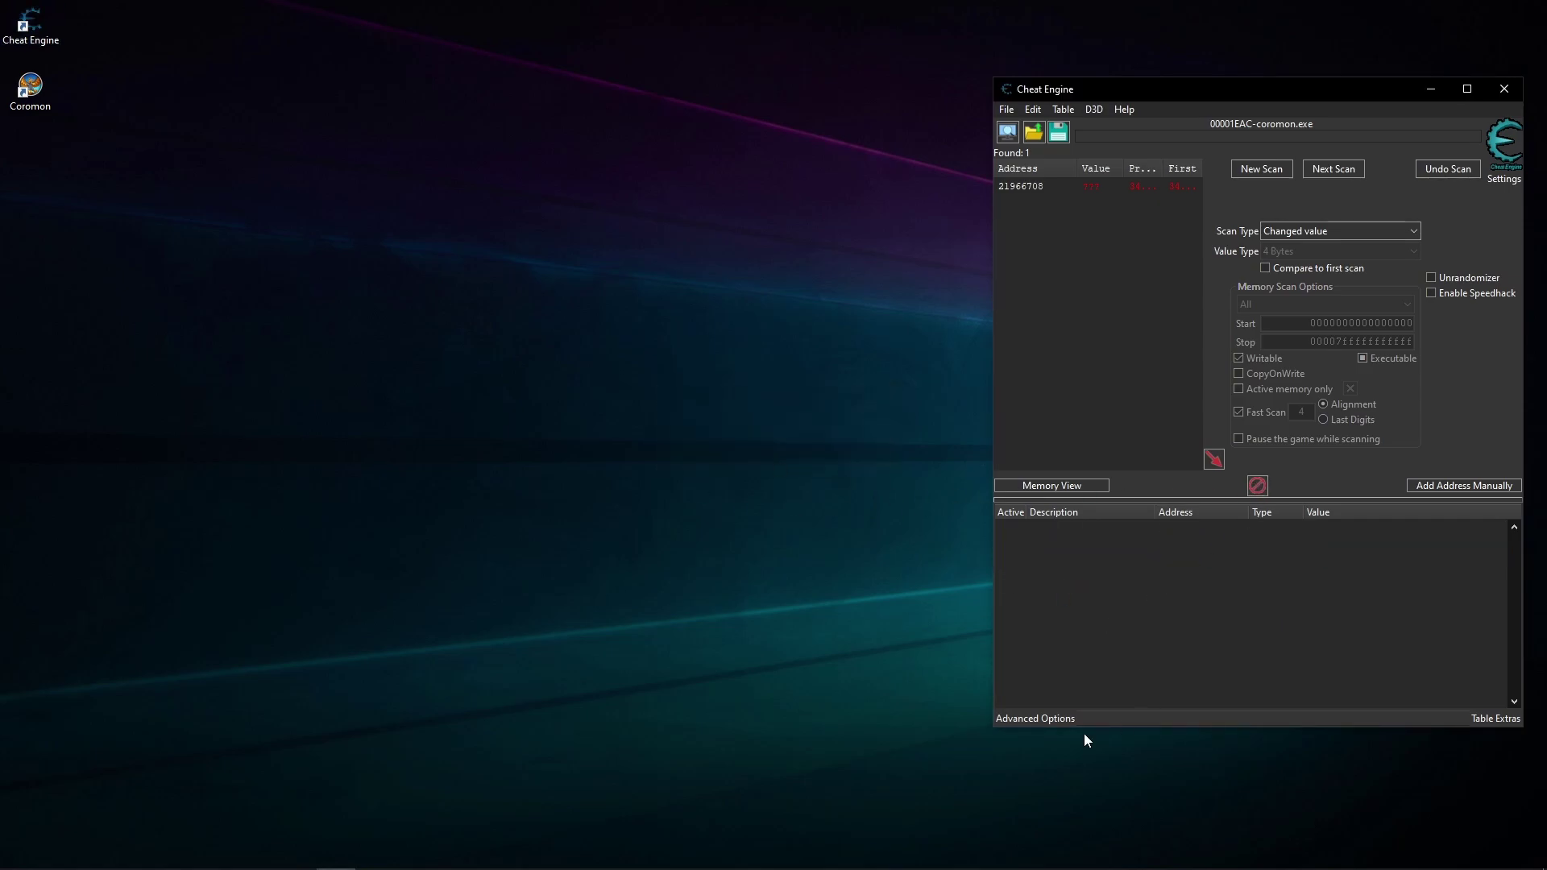
Check the saved Skill instruction in the advanced code list and quit Cheat Engine without saving the changes
left_click(1051, 718)
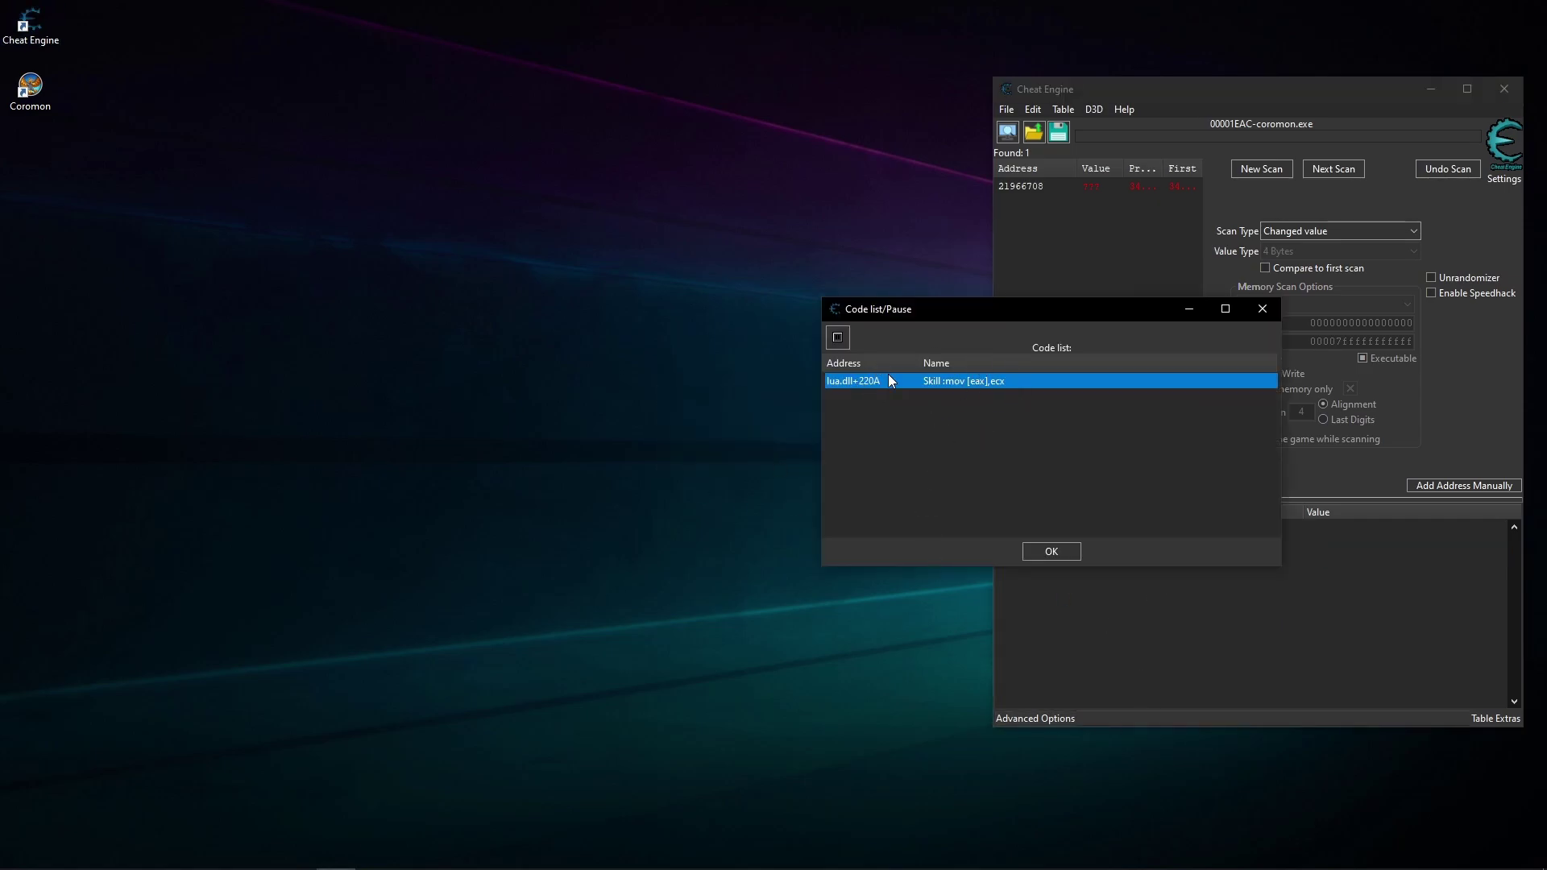
left_click(1052, 552)
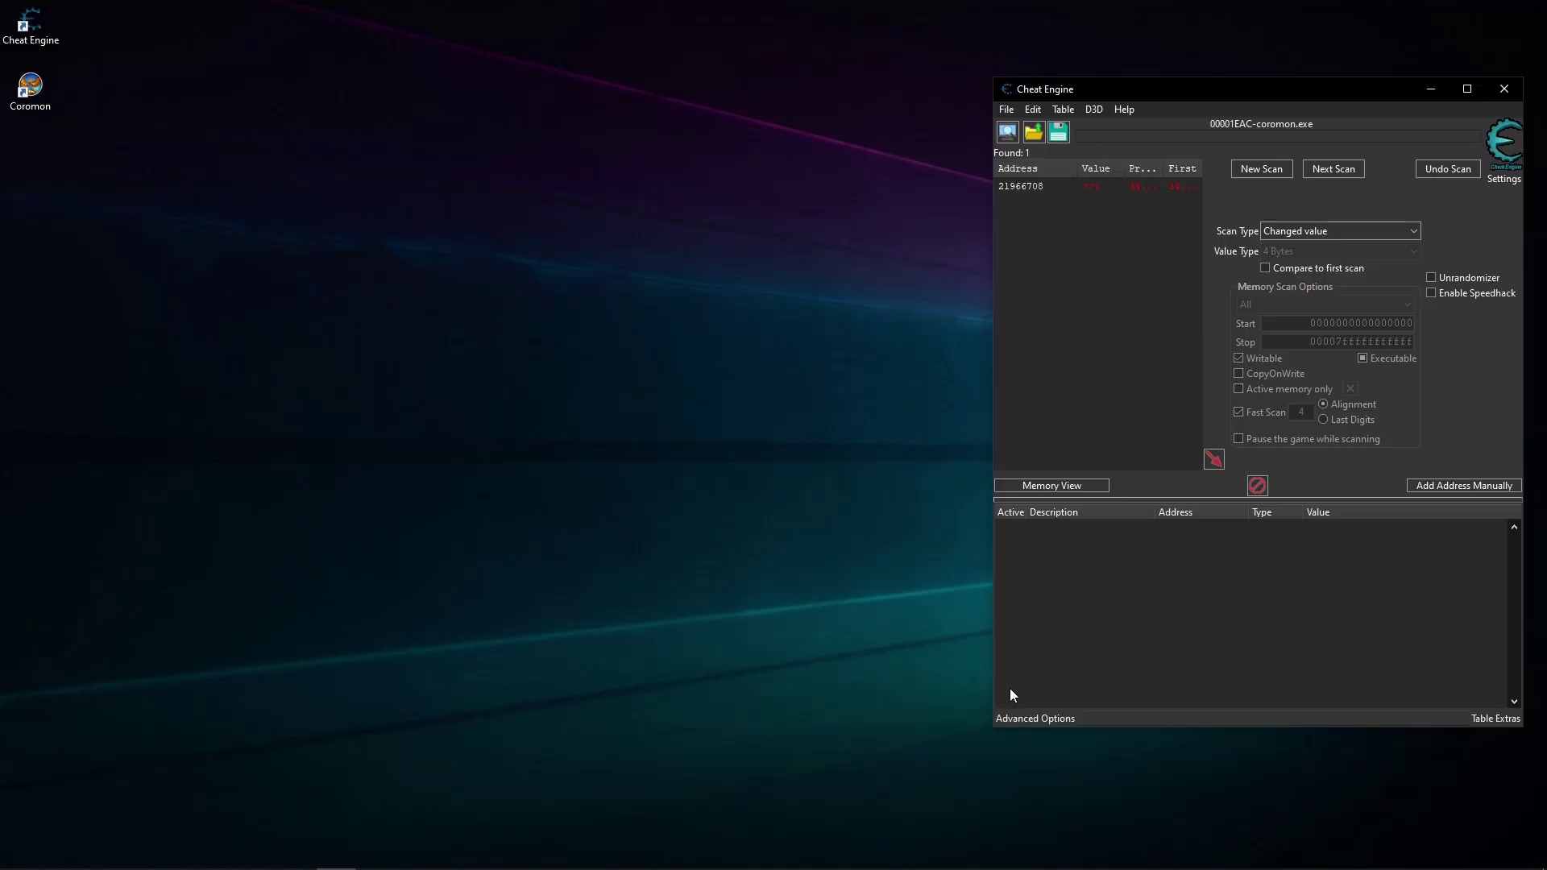
left_click(1014, 717)
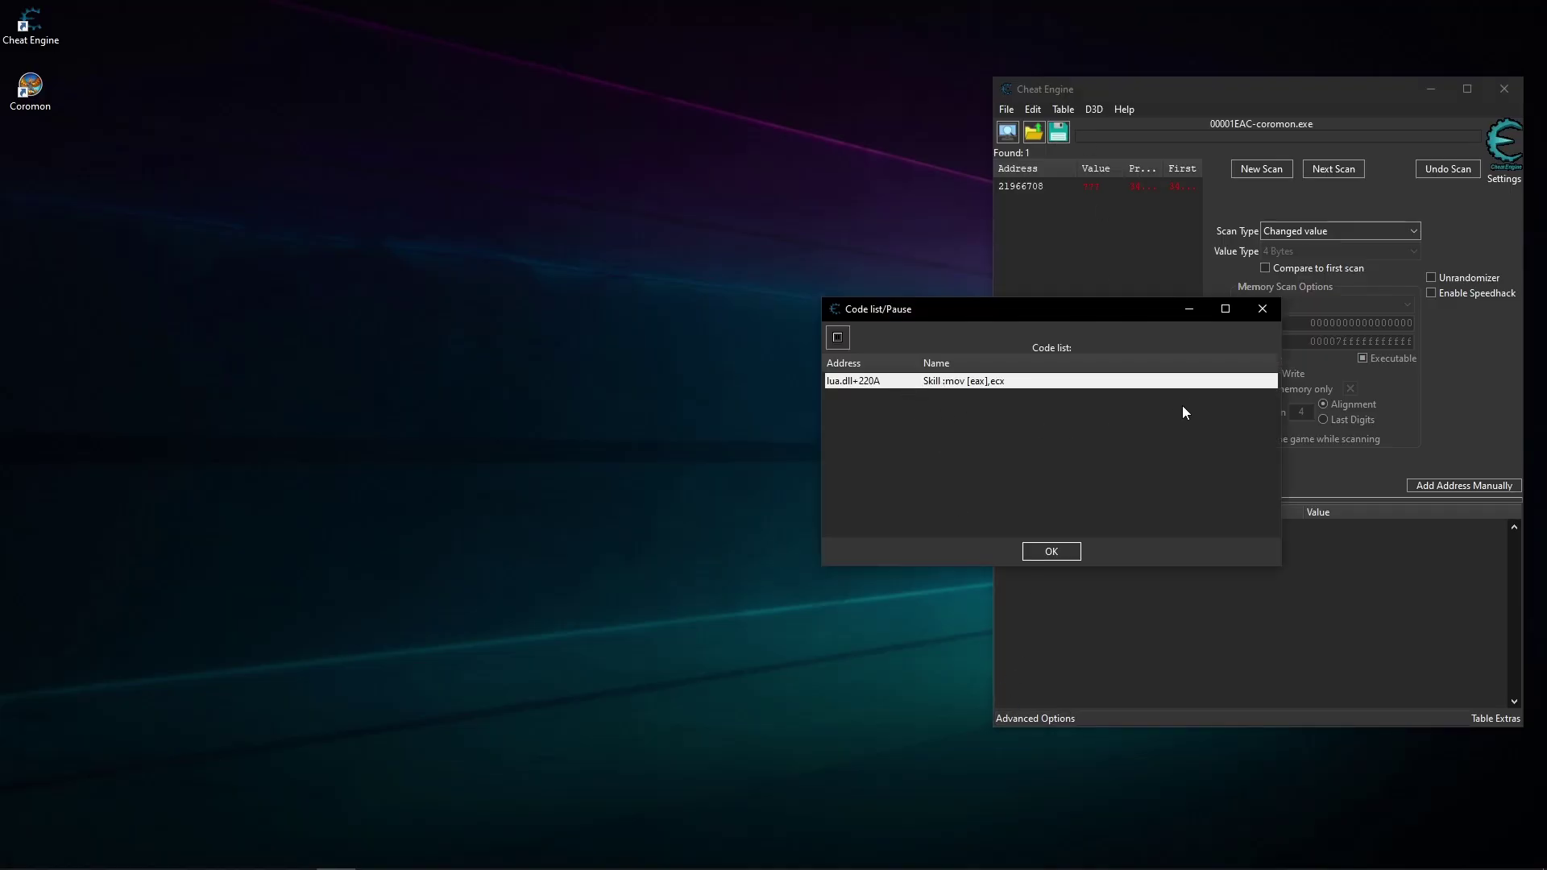
left_click(1263, 310)
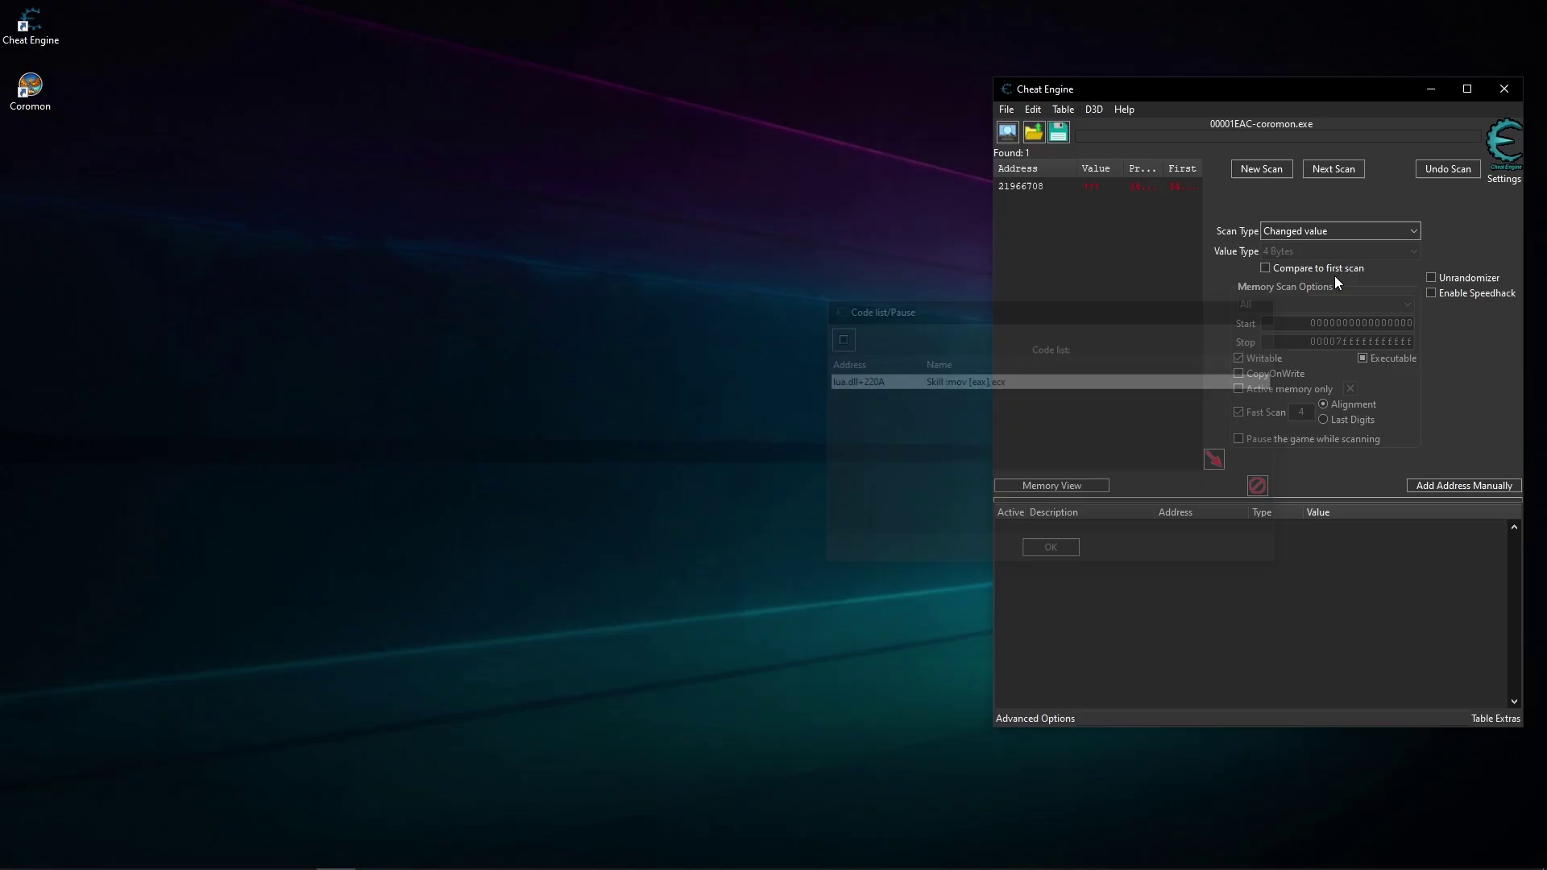
left_click(1504, 89)
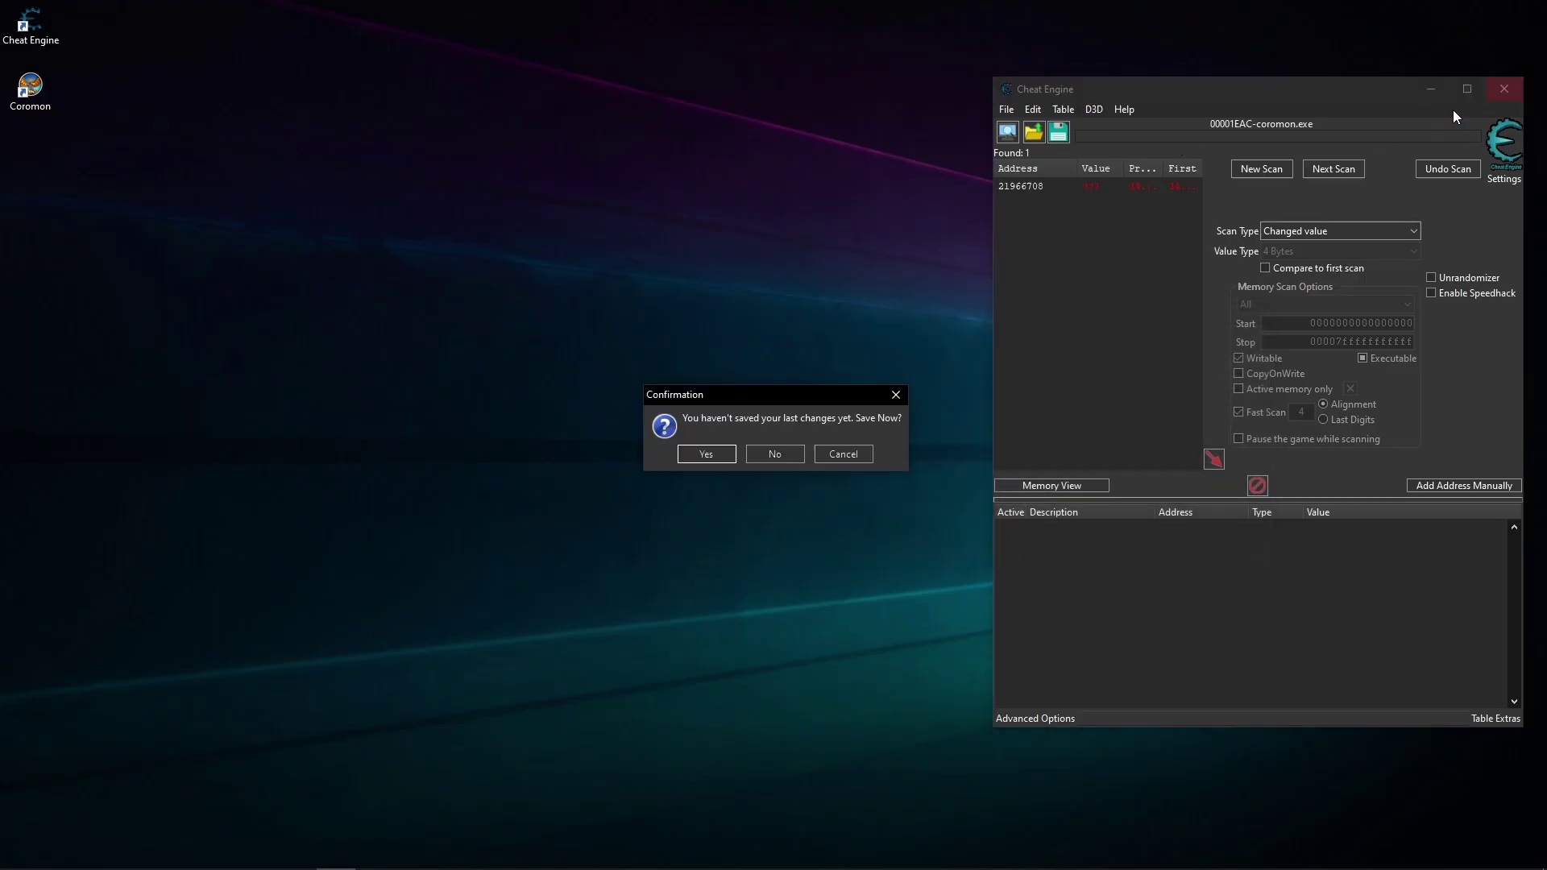
left_click(775, 456)
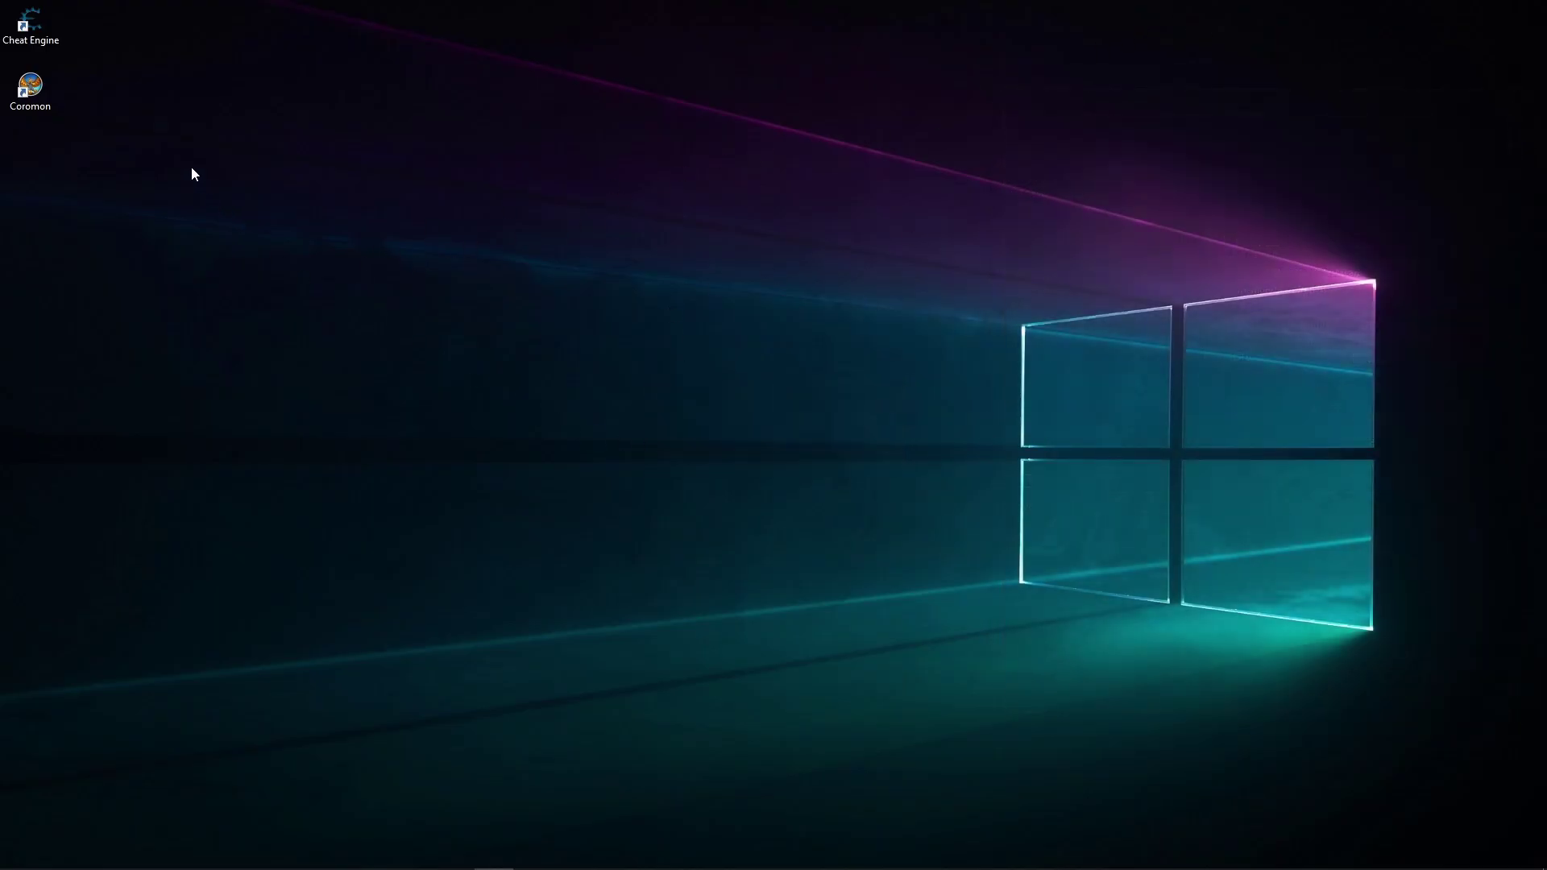
Relaunch Coromon from the desktop and load the saved game in slot 2
double_click(44, 103)
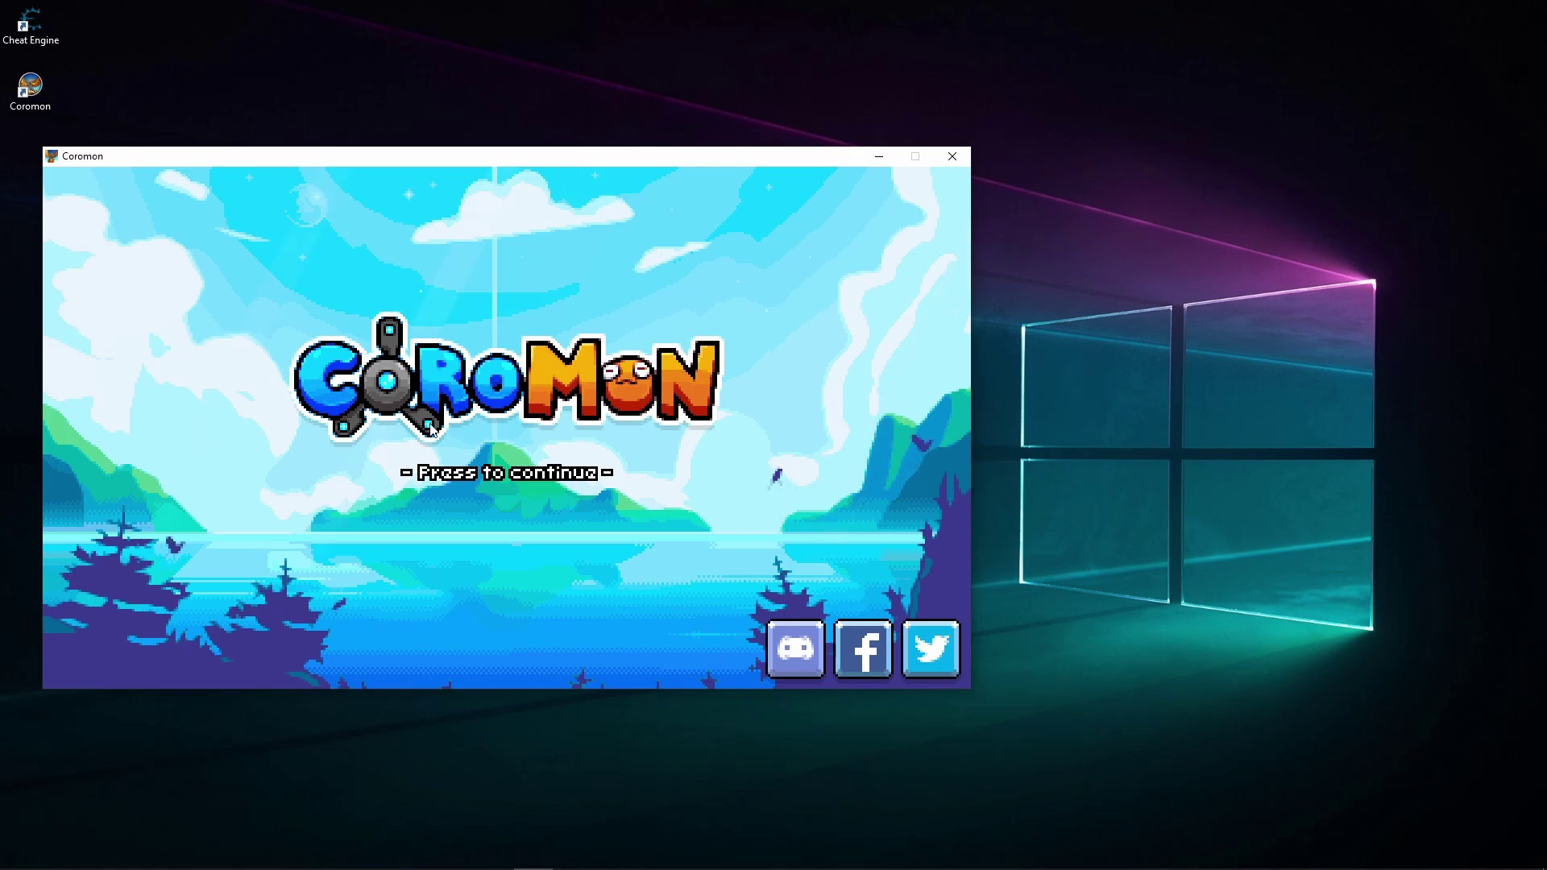
left_click(572, 535)
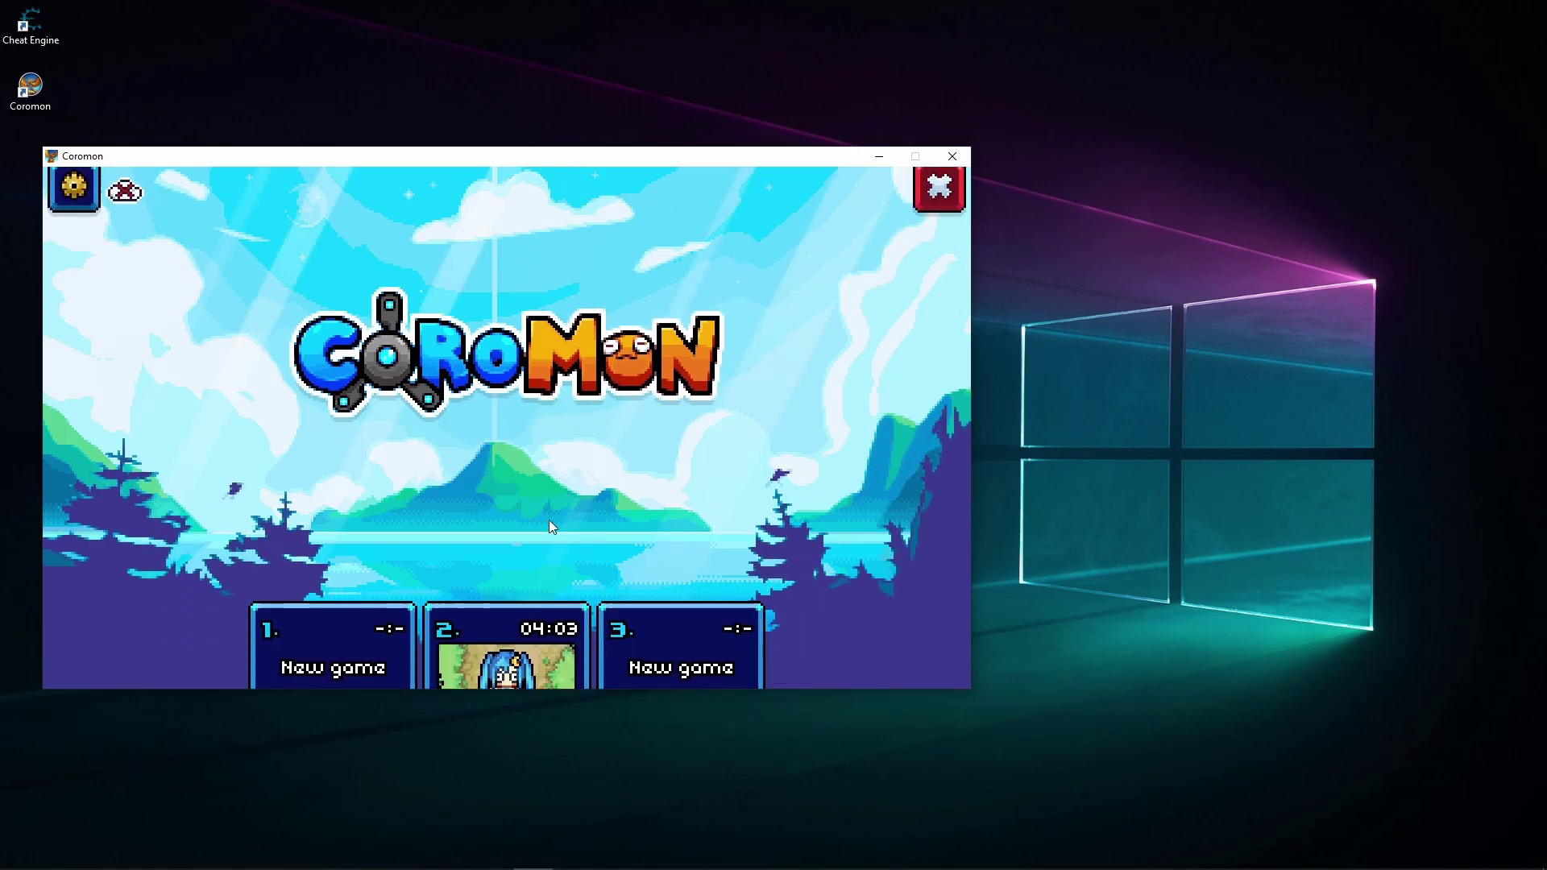
left_click(530, 636)
left_click(478, 390)
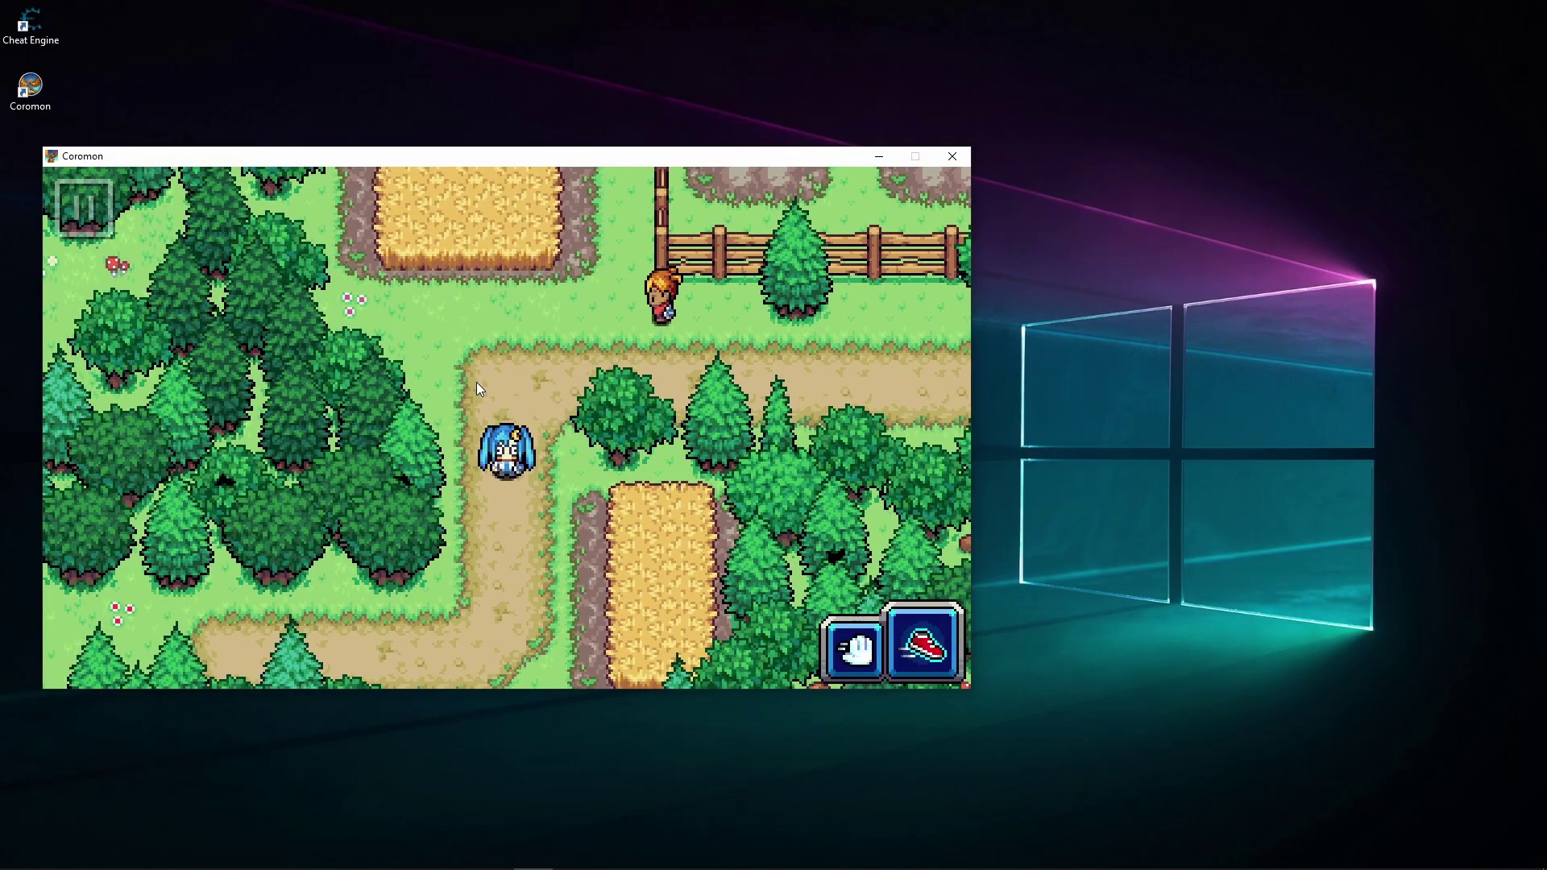
Bring up Slitherpin's skills page in the reloaded save through its Coromon summary
key("Escape")
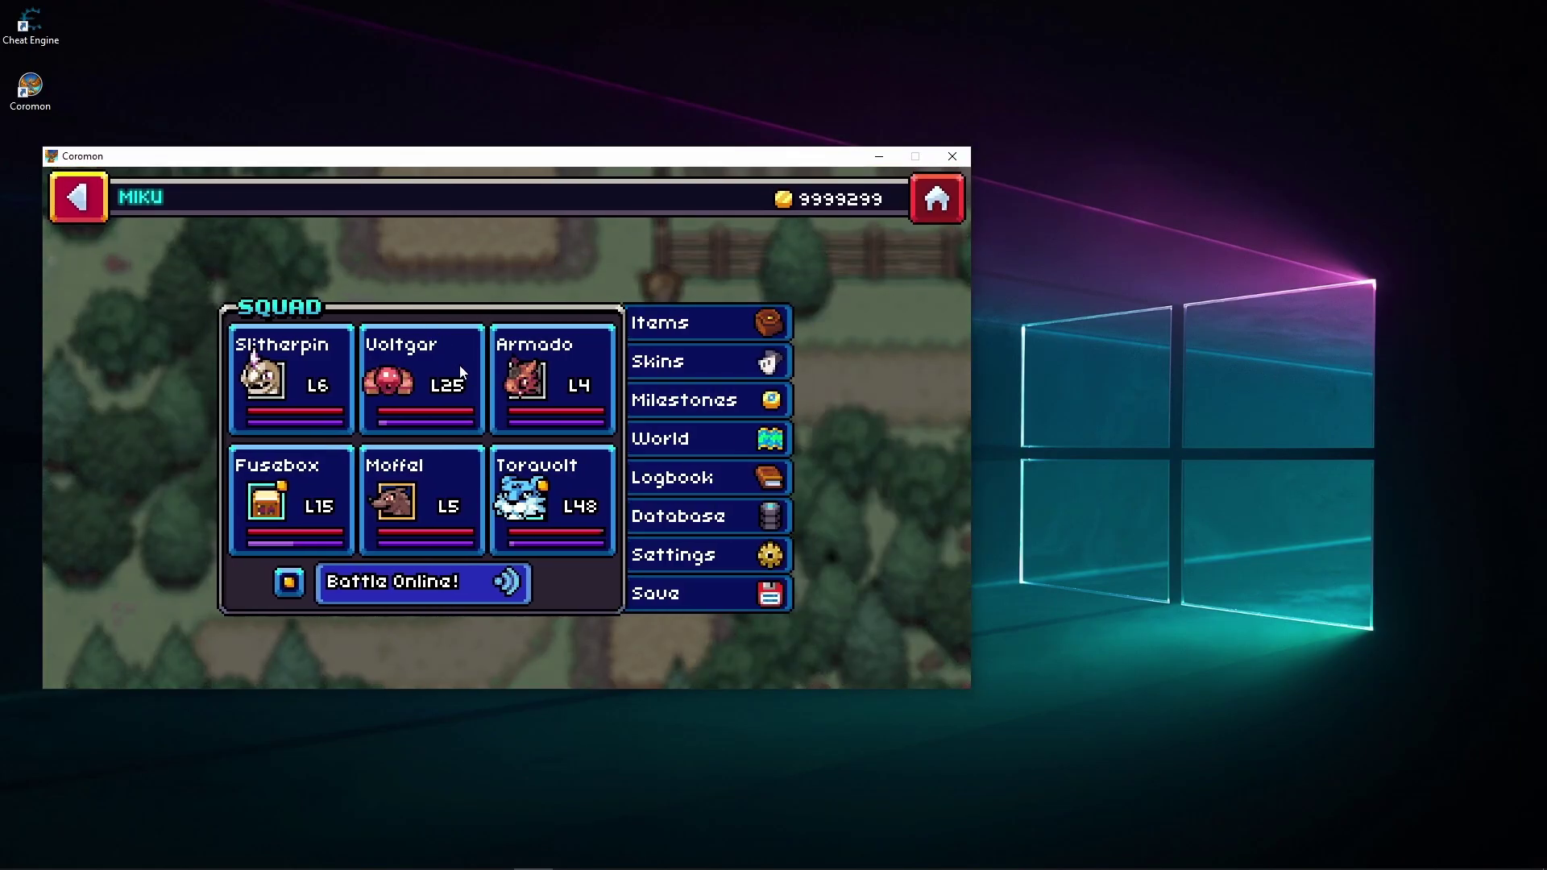
left_click(262, 399)
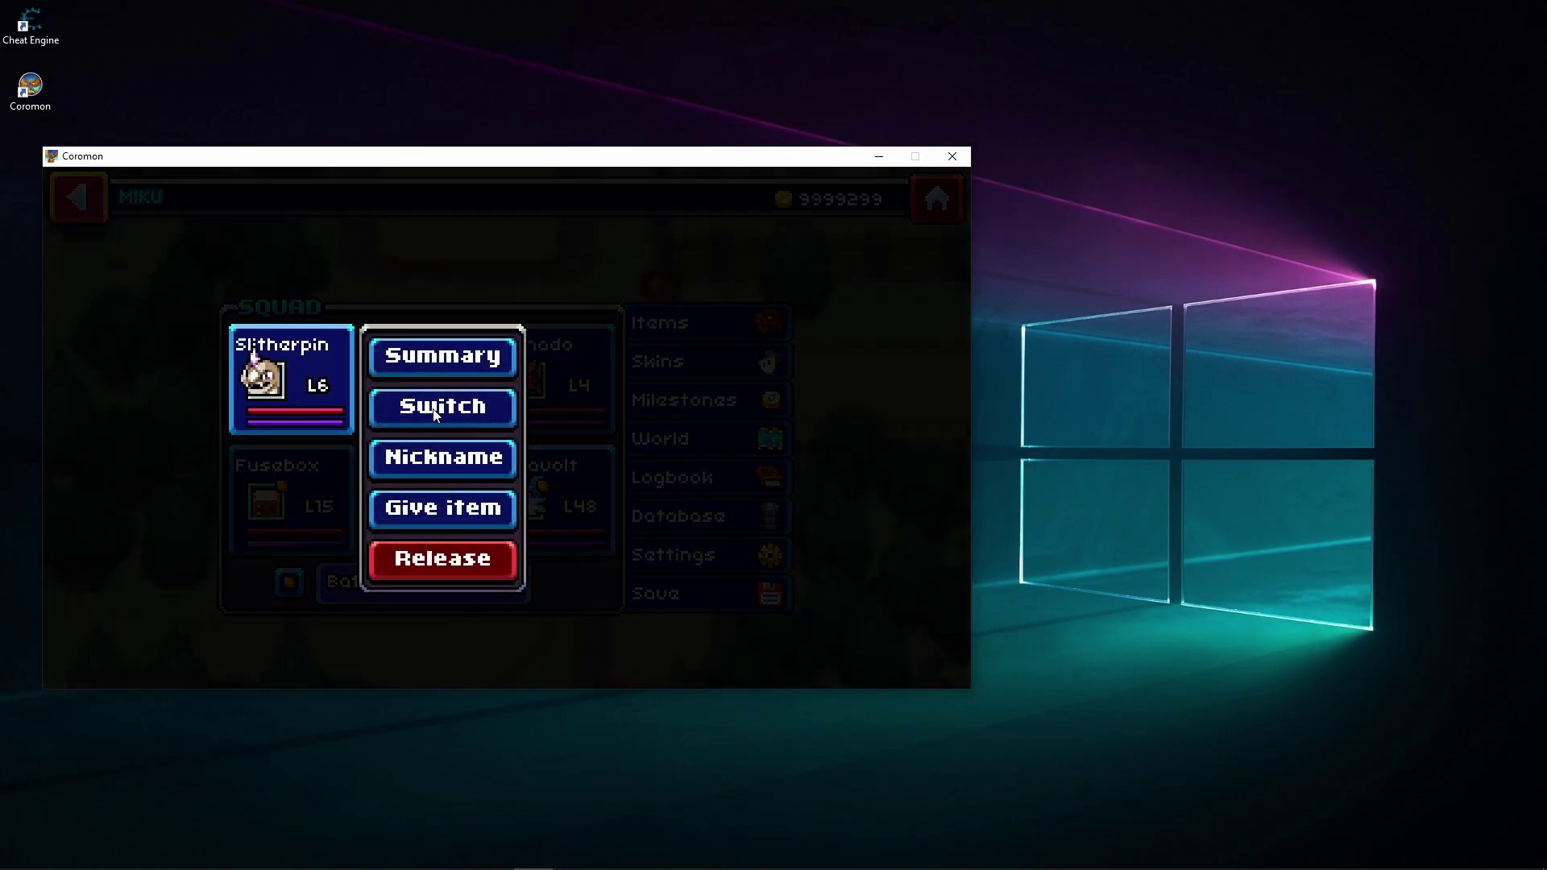
left_click(427, 363)
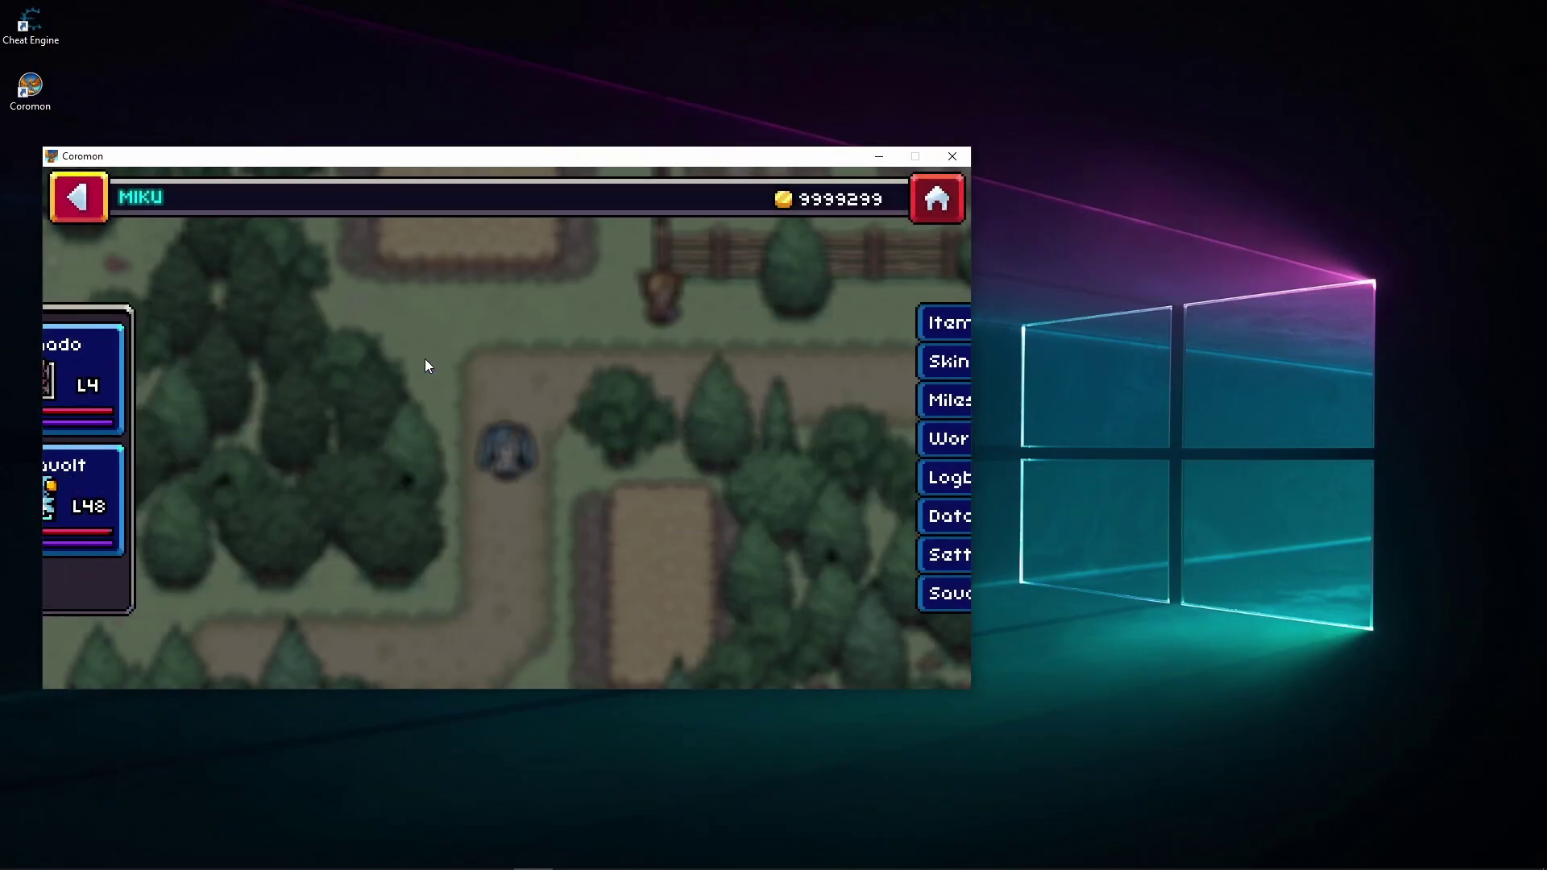
left_click(424, 609)
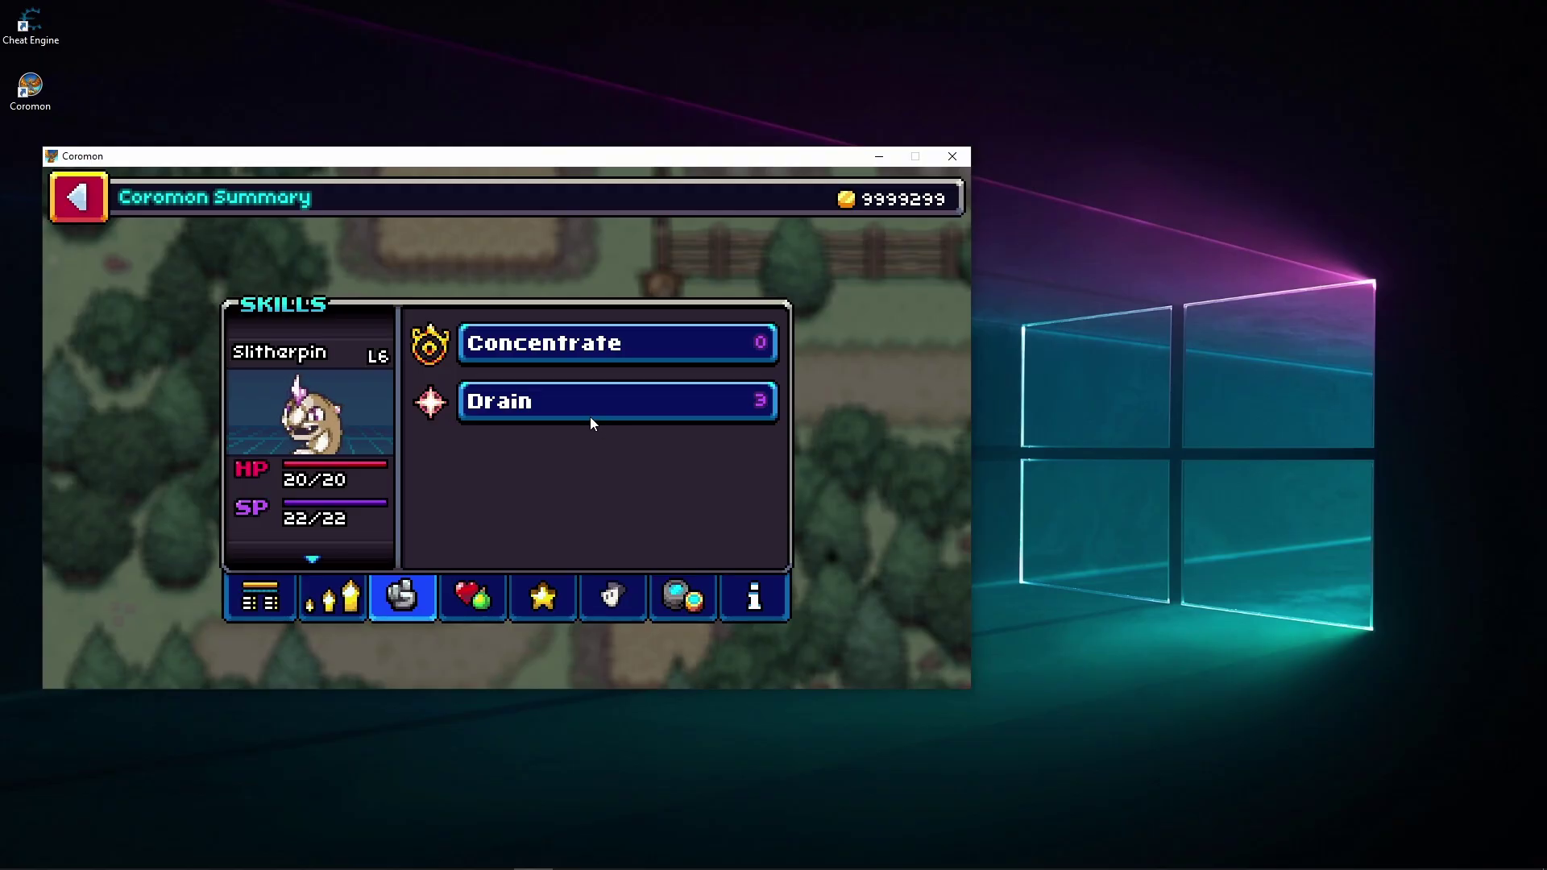
Examine Concentrate and the locked, flashed and available skills in Slitherpin's selection list, and return to the map
left_click(580, 362)
scroll(454, 398, "down", 2)
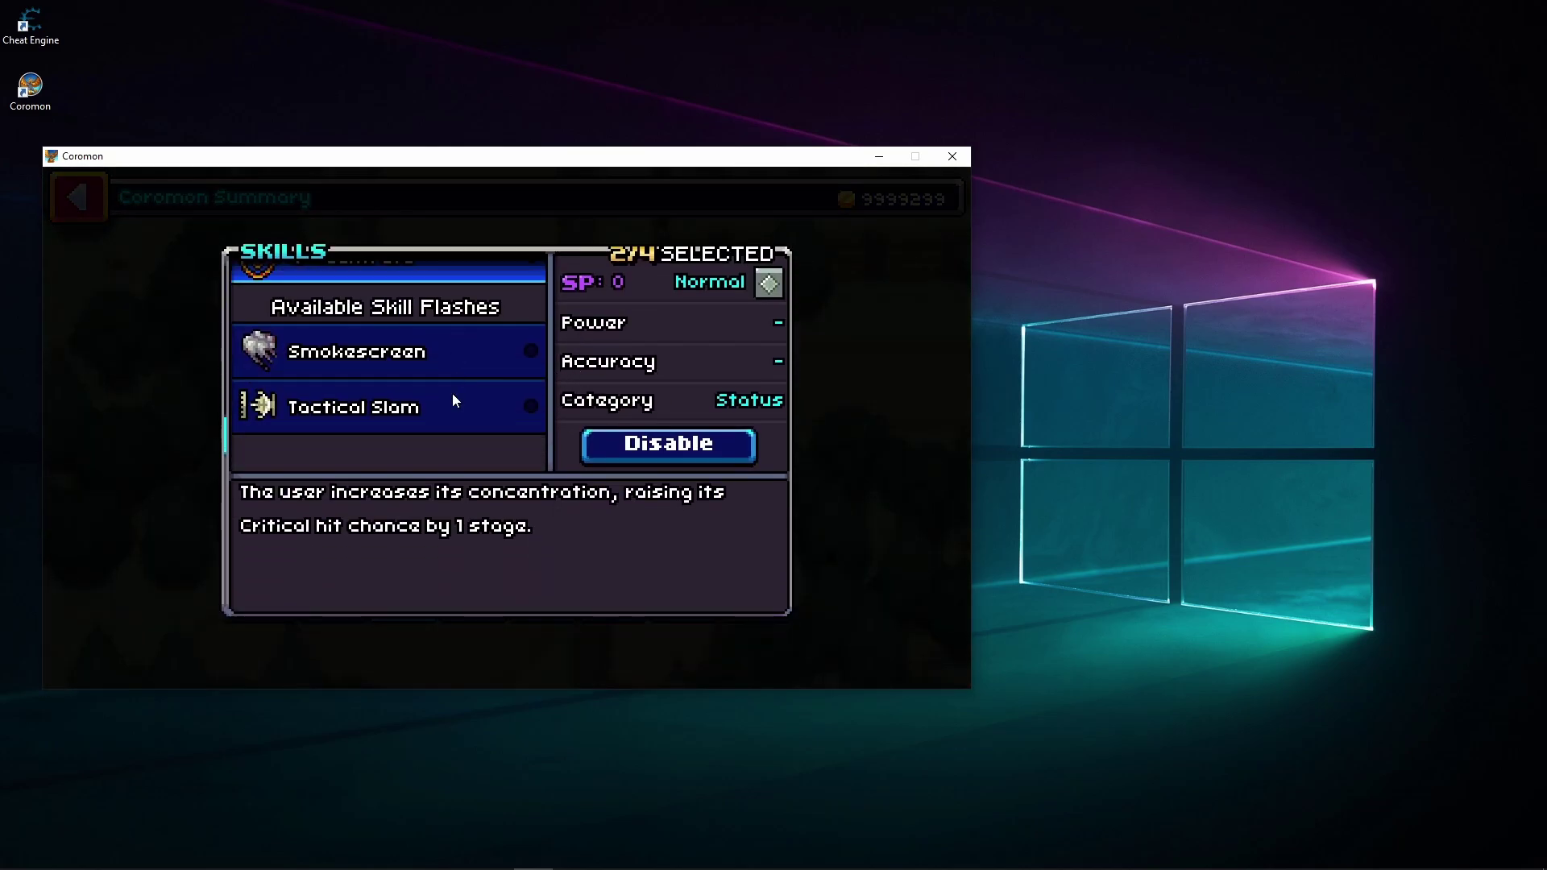
scroll(452, 393, "up", 3)
scroll(327, 379, "down", 1)
scroll(386, 398, "up", 1)
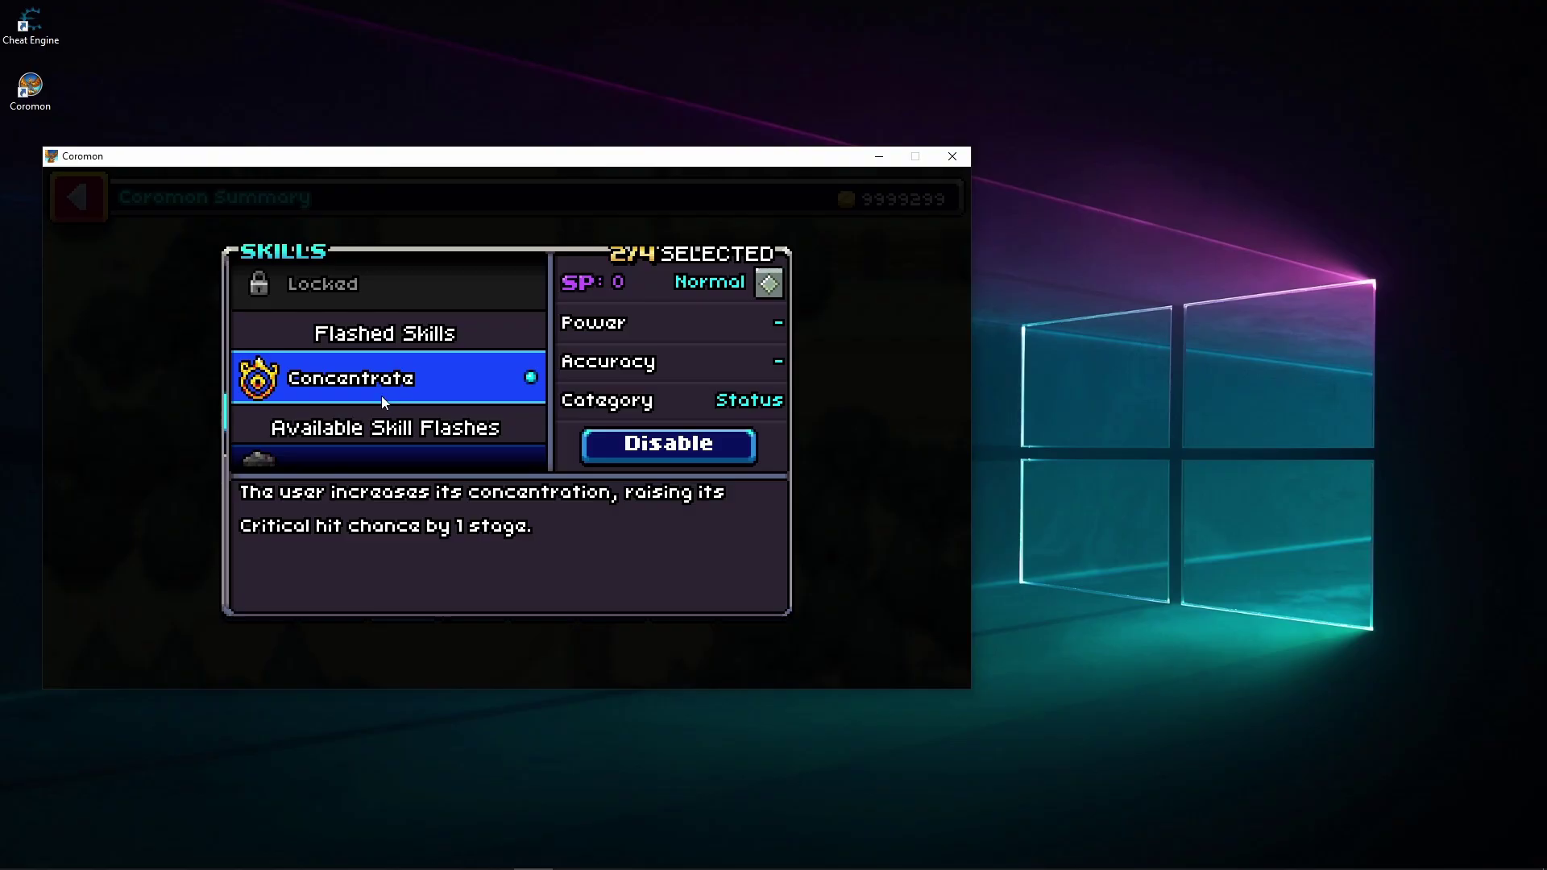
scroll(411, 399, "up", 4)
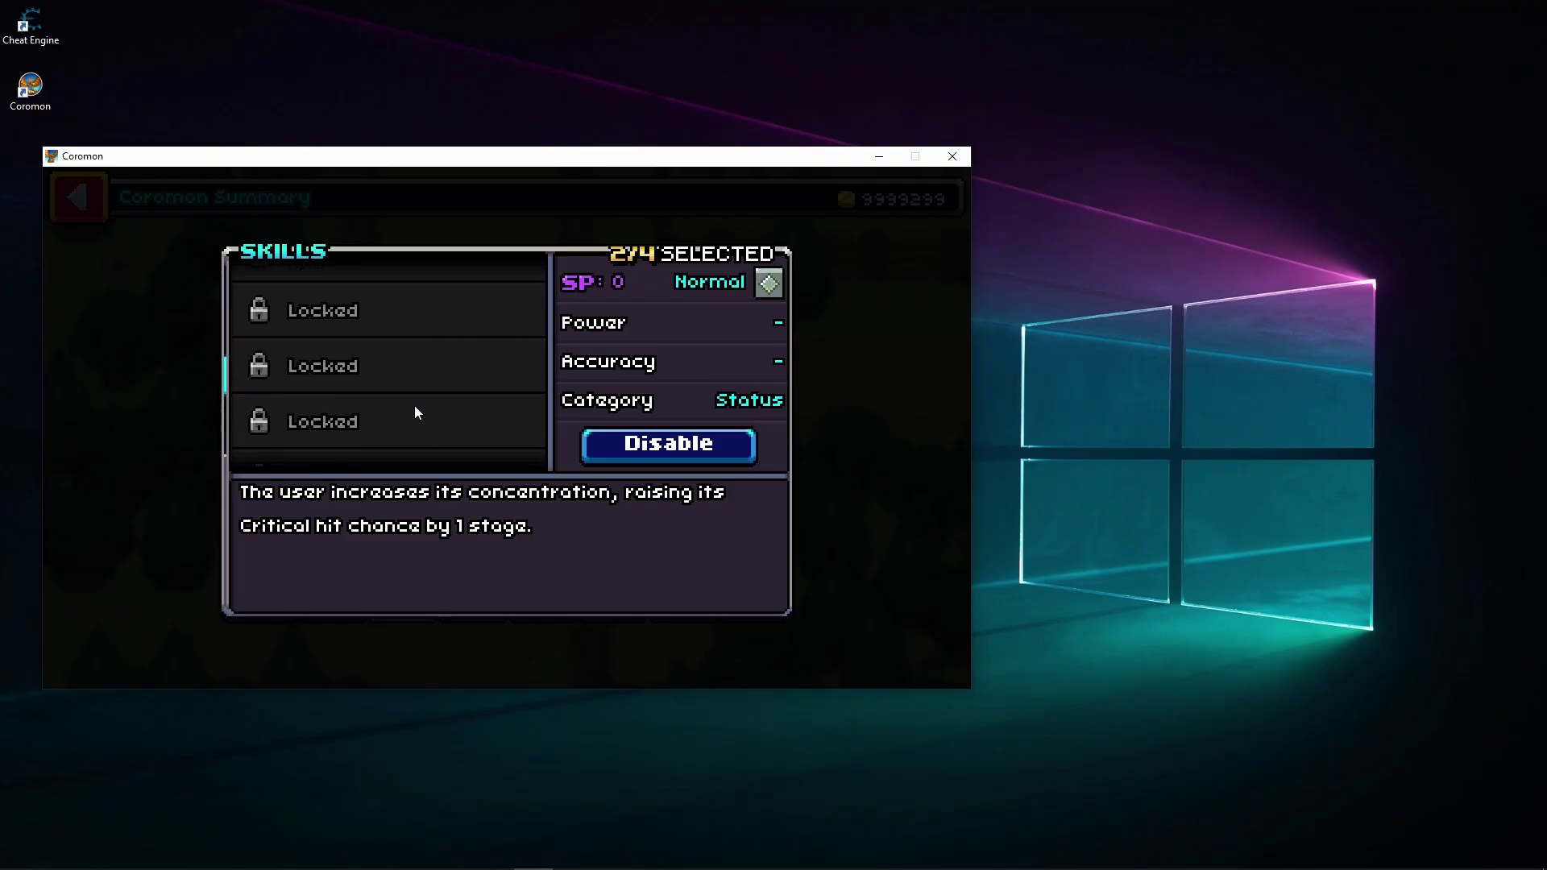
key("Escape")
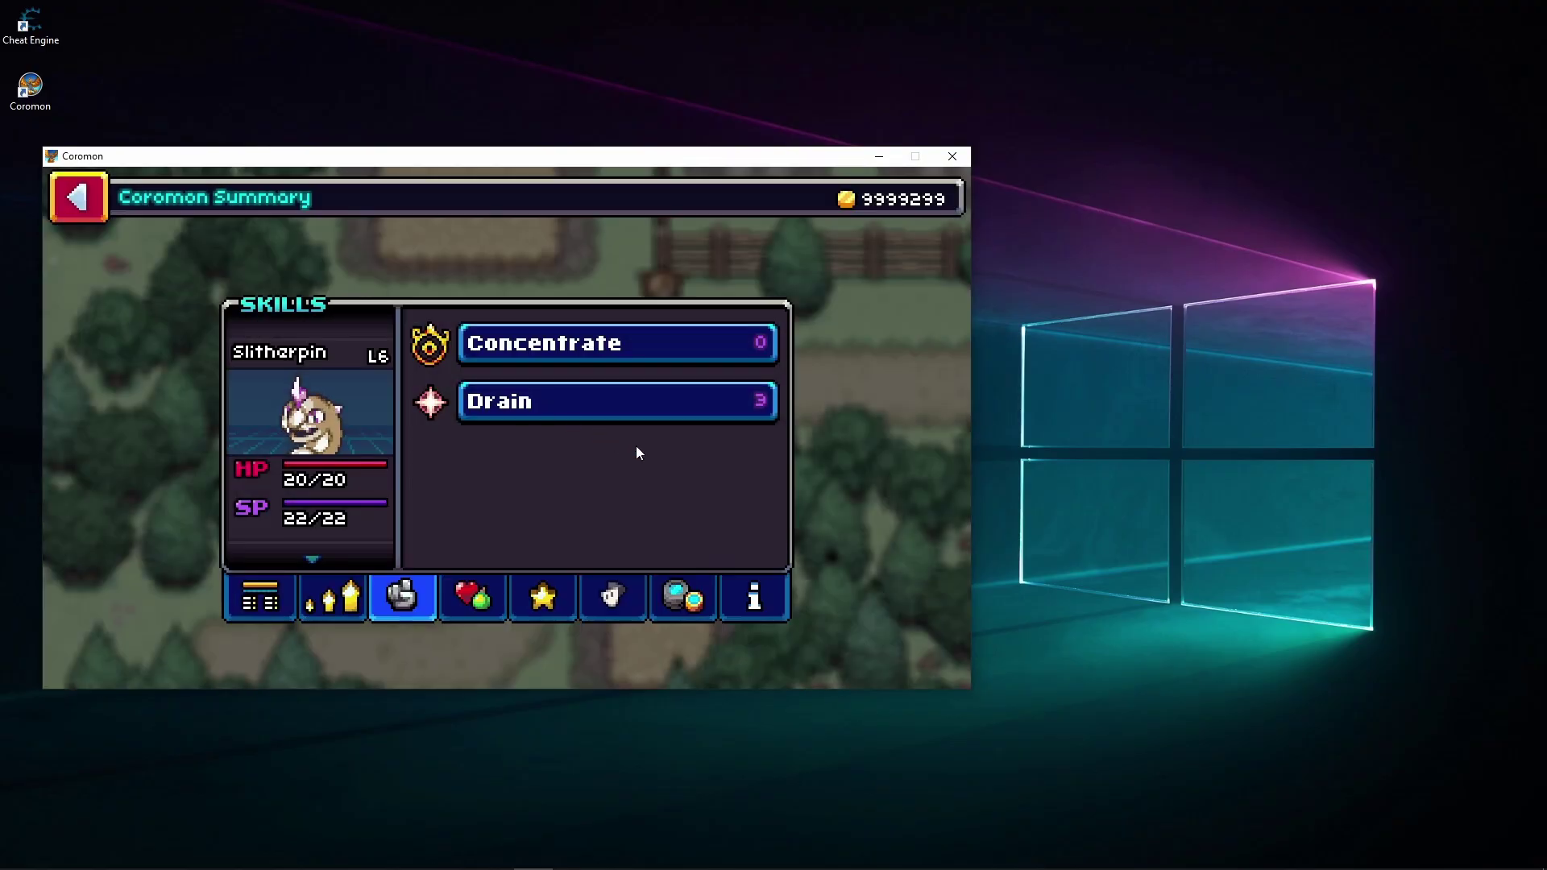
key("Escape")
key("Down")
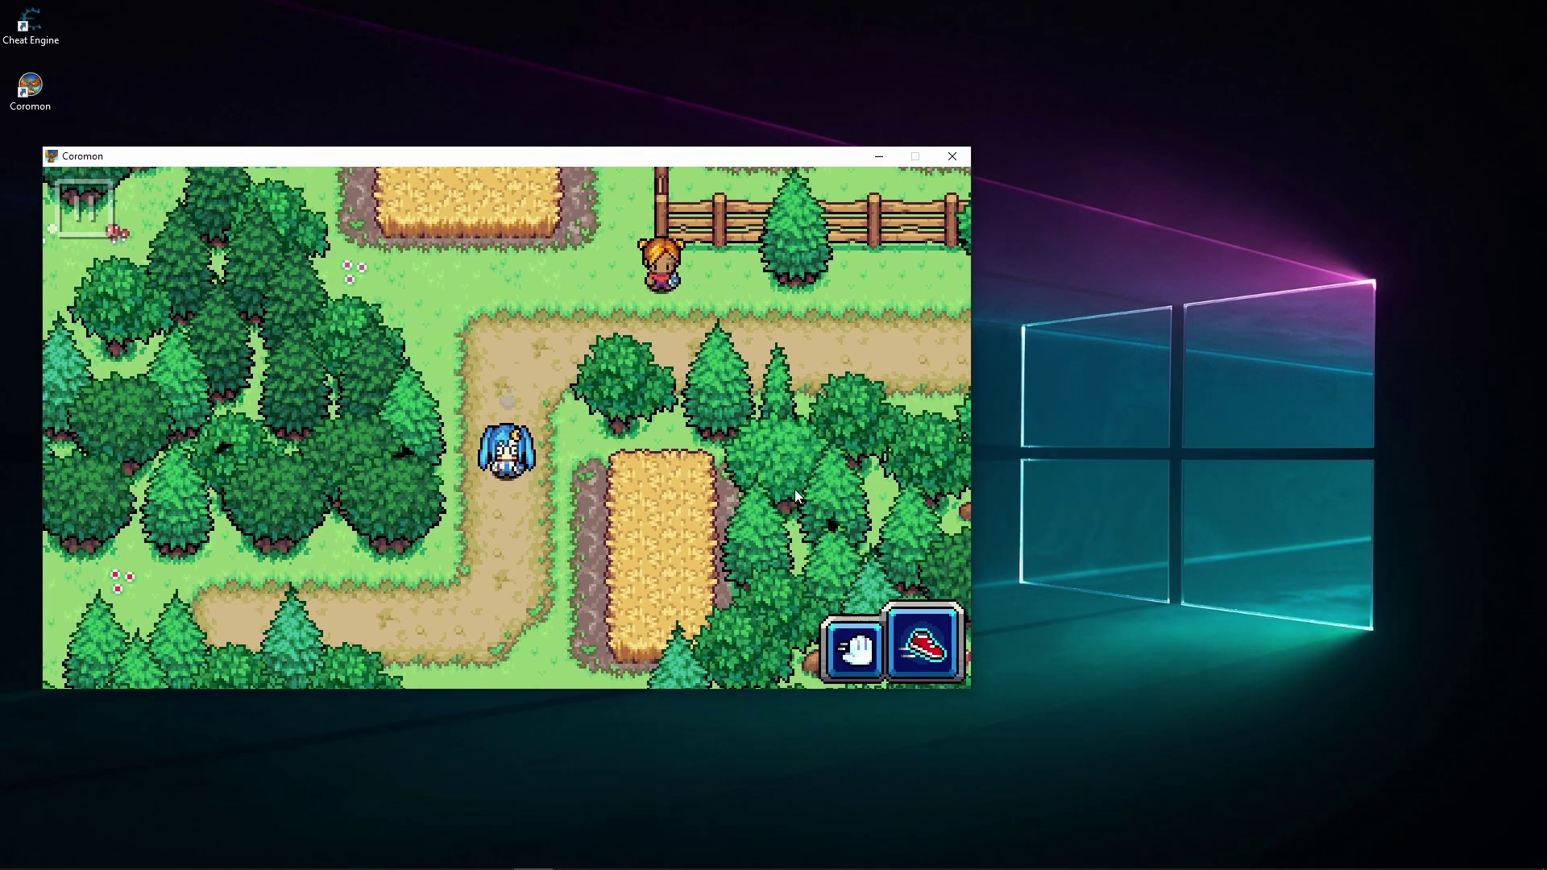